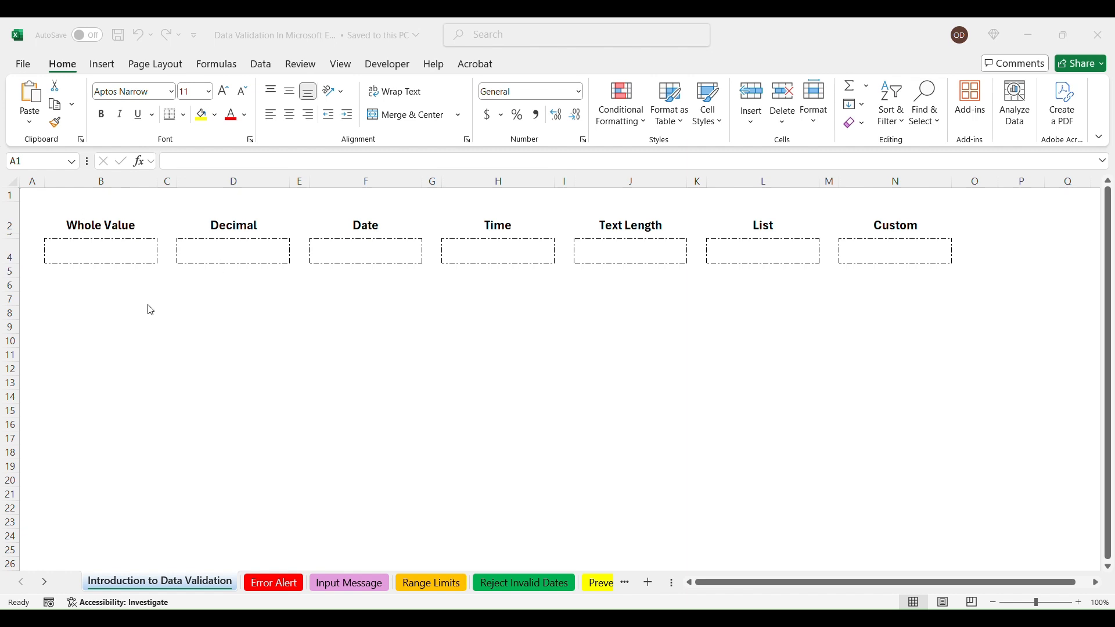
pyautogui.click(95, 285)
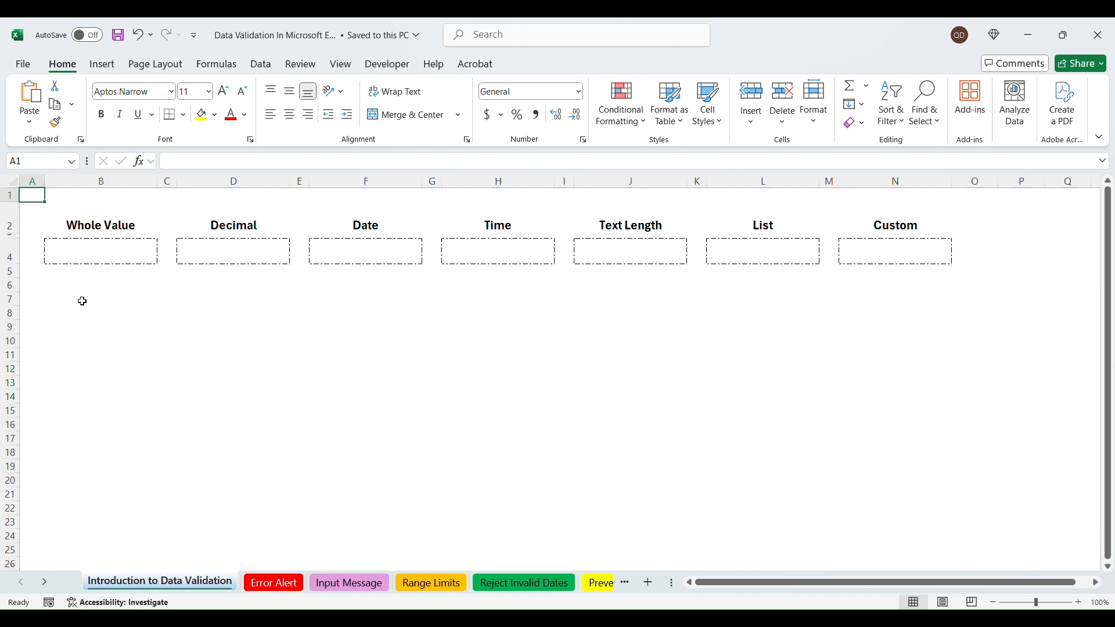
pyautogui.click(129, 249)
pyautogui.click(245, 251)
pyautogui.click(366, 252)
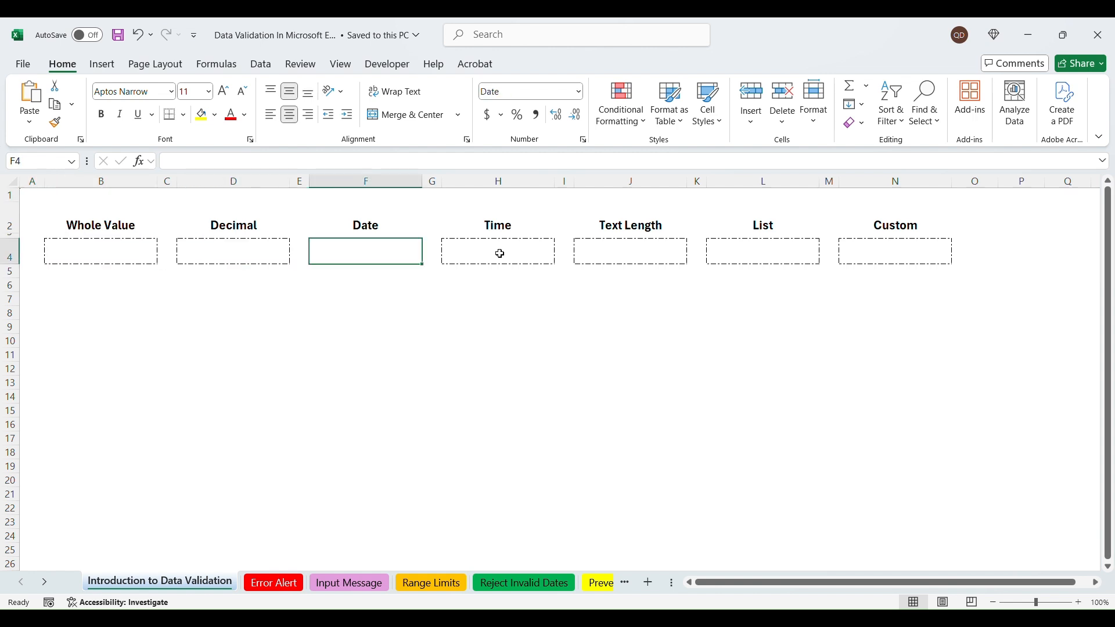
pyautogui.click(497, 252)
pyautogui.click(149, 260)
pyautogui.click(104, 256)
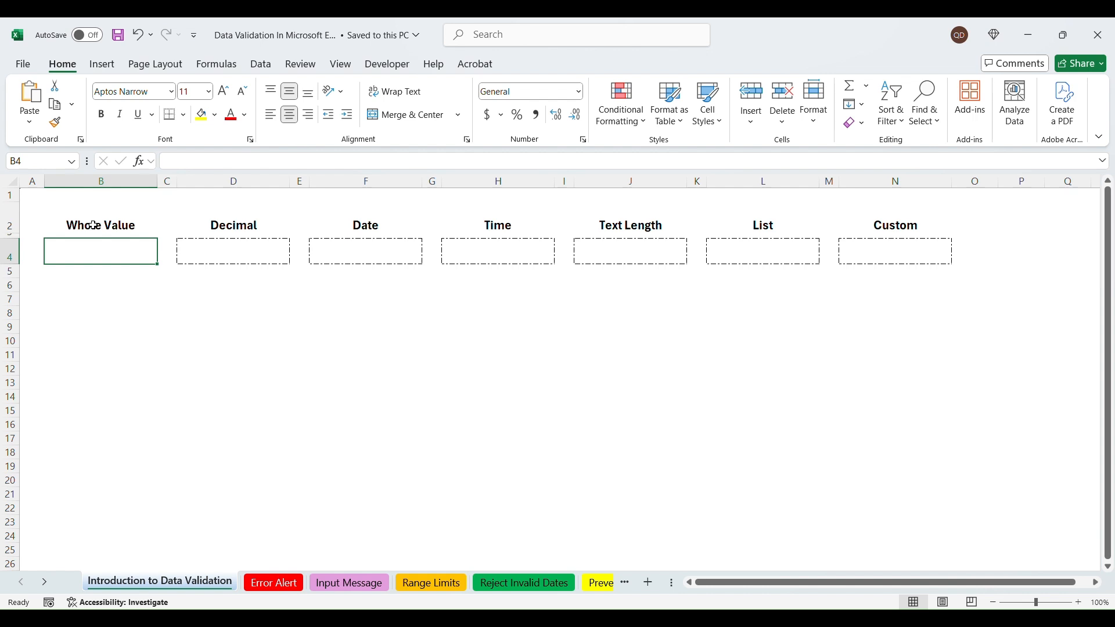
pyautogui.moveTo(114, 225); pyautogui.dragTo(110, 239)
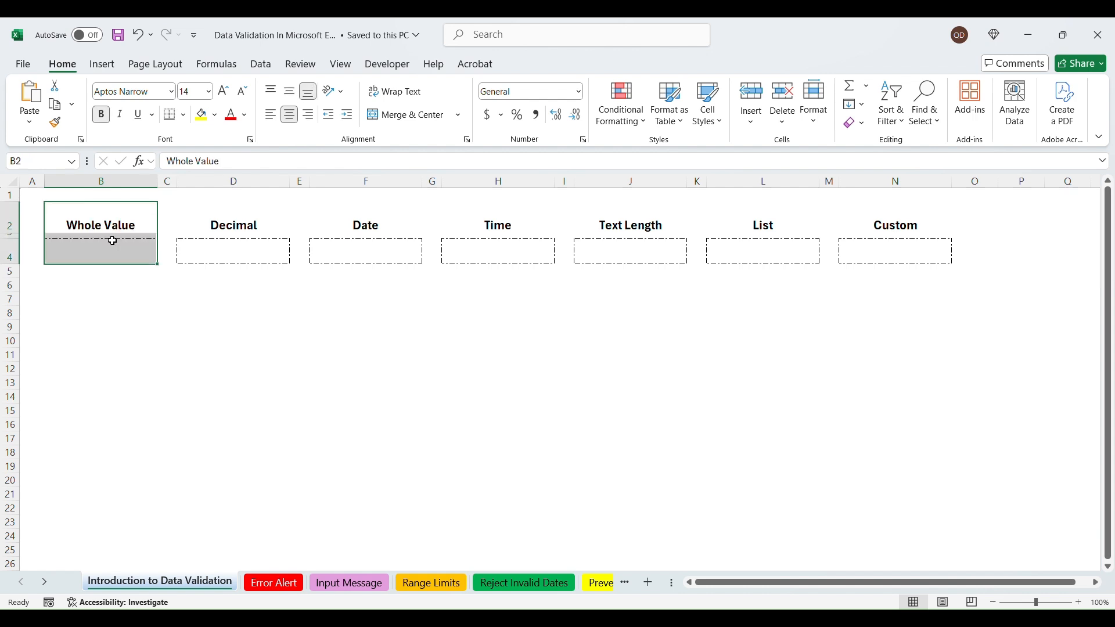
pyautogui.click(123, 225)
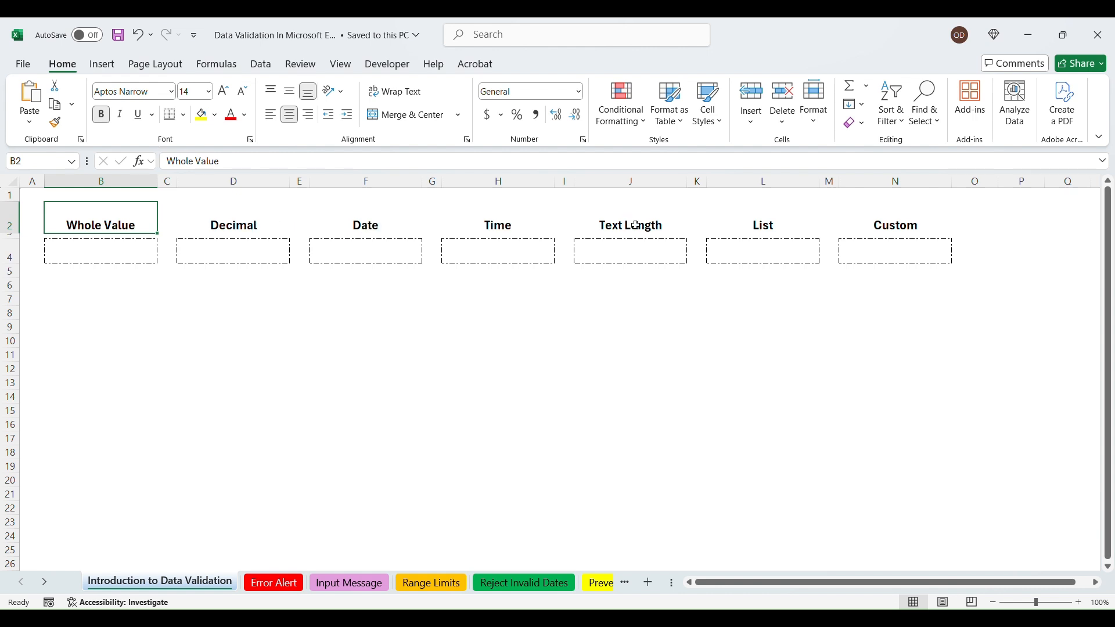
pyautogui.moveTo(905, 227); pyautogui.dragTo(904, 253)
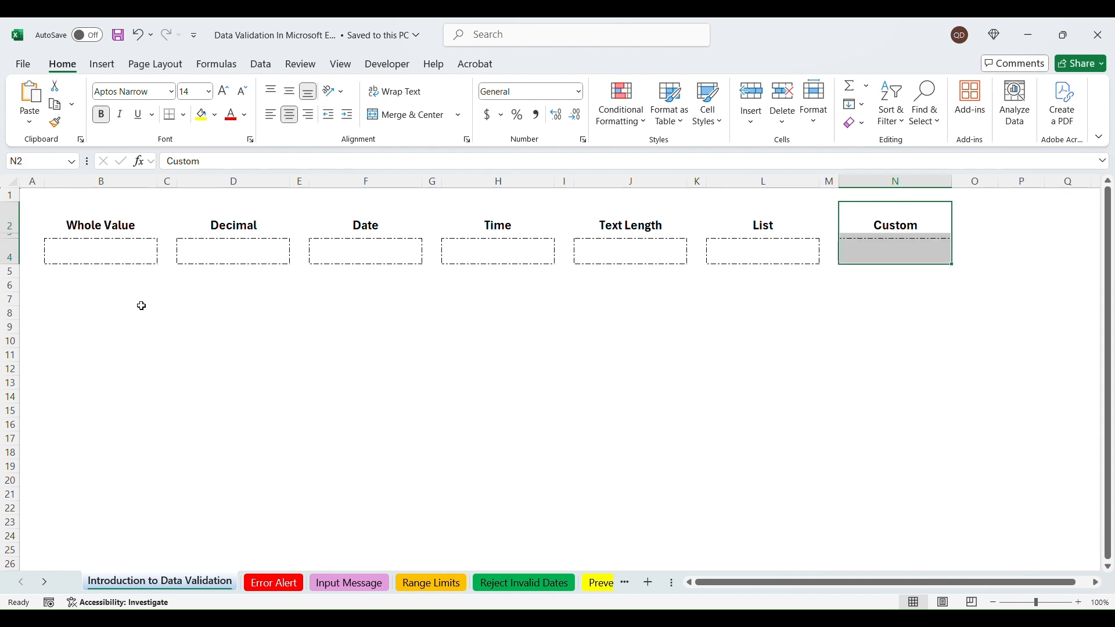
pyautogui.click(147, 325)
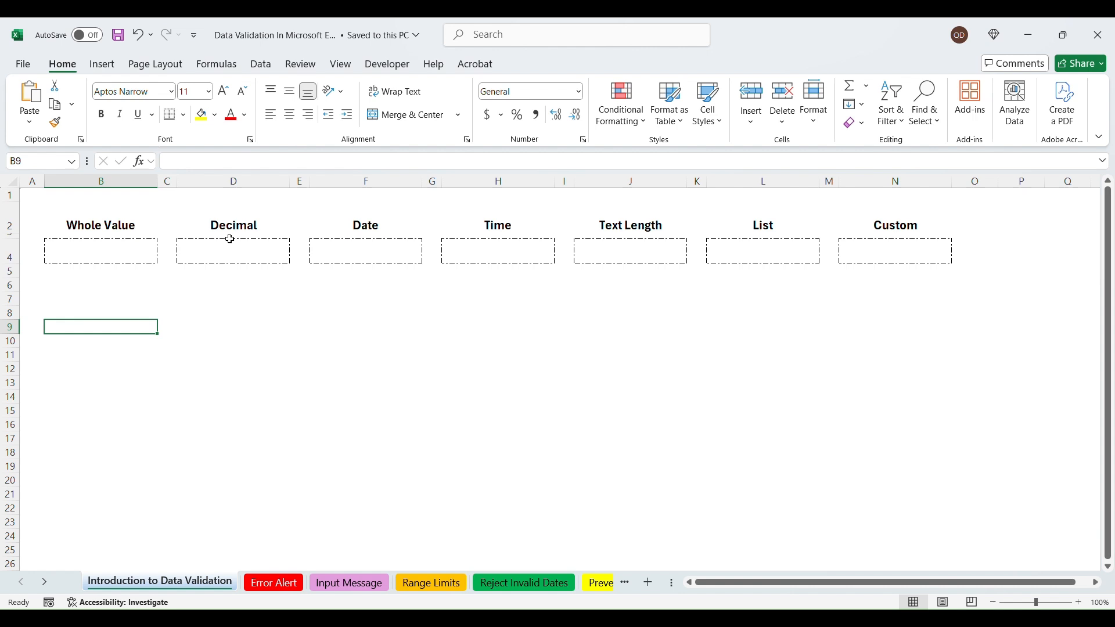
# Step: Restrict the Whole Value cell B4 to whole numbers between 2 and 10, and enter 5 in it
pyautogui.click(116, 255)
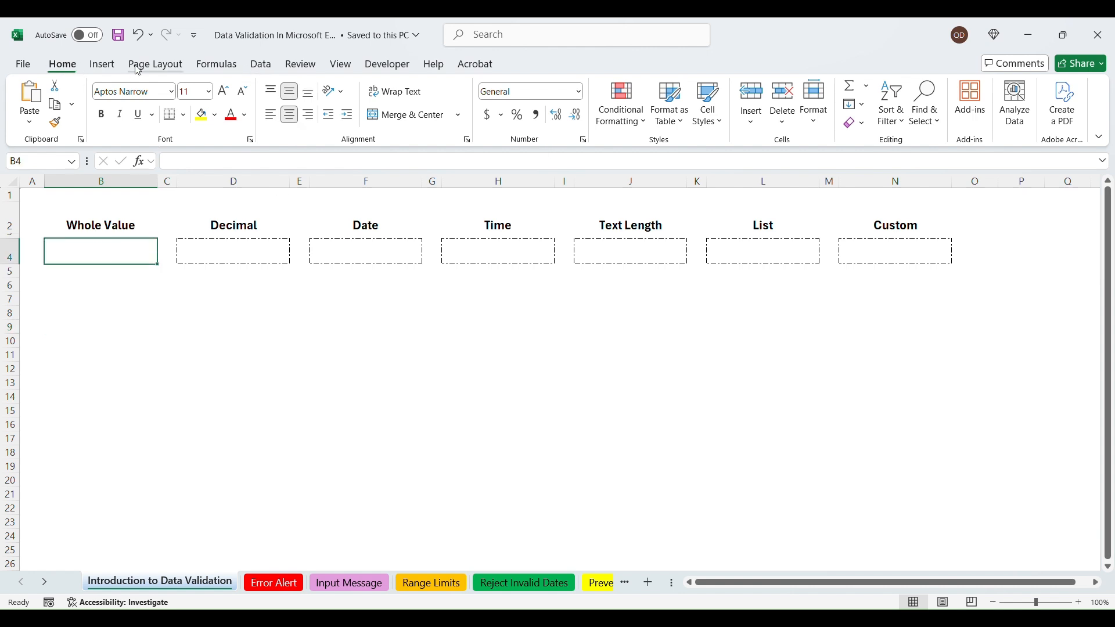
pyautogui.click(269, 65)
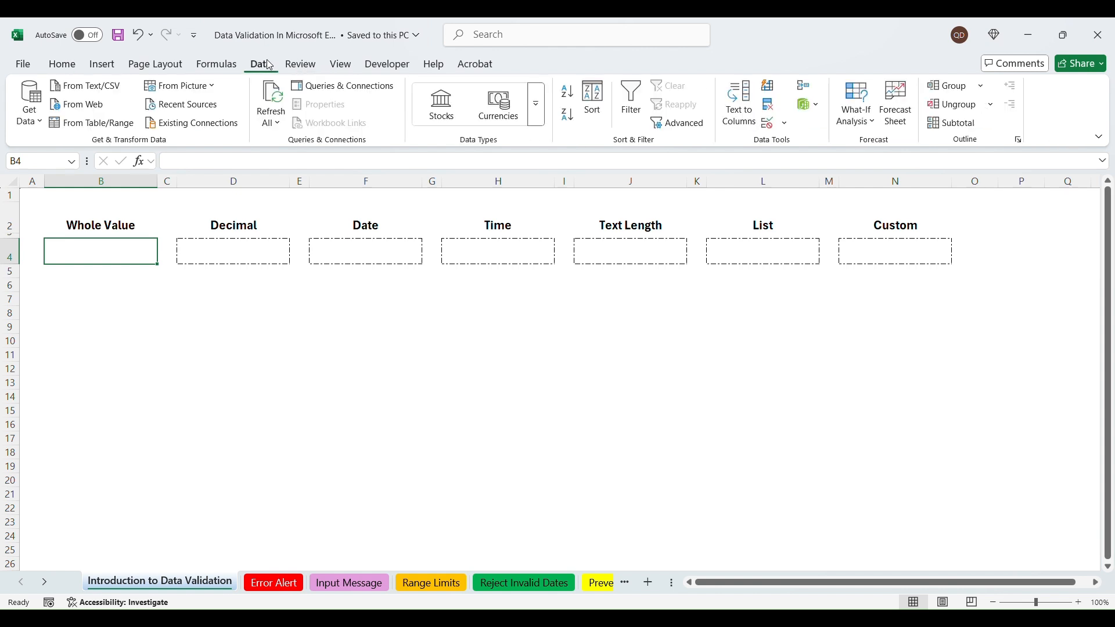
pyautogui.click(770, 125)
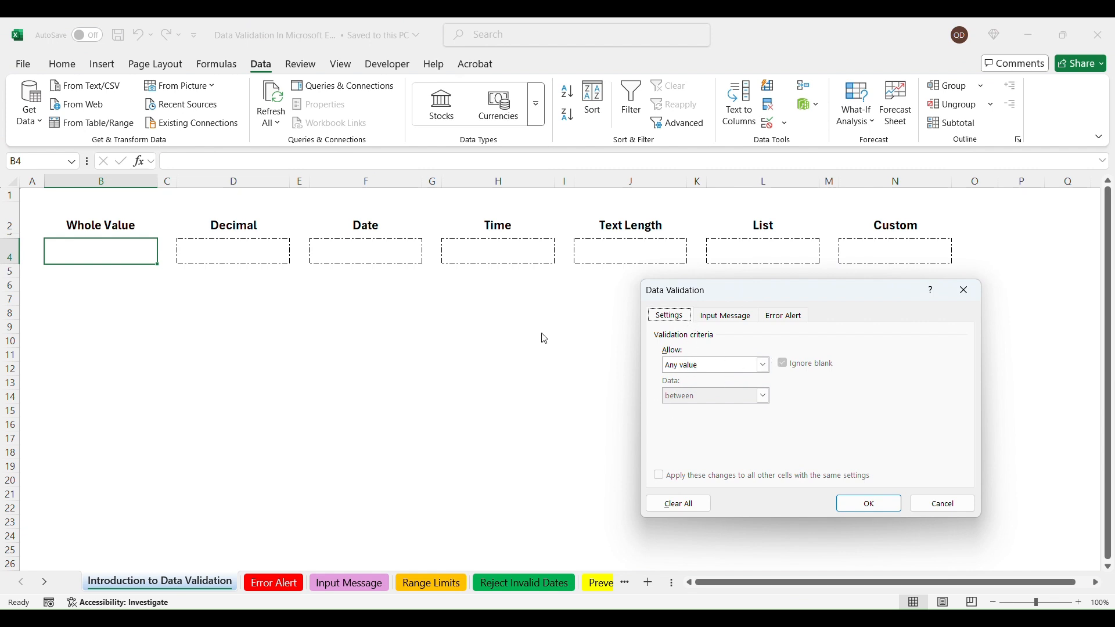
pyautogui.click(760, 366)
pyautogui.click(717, 388)
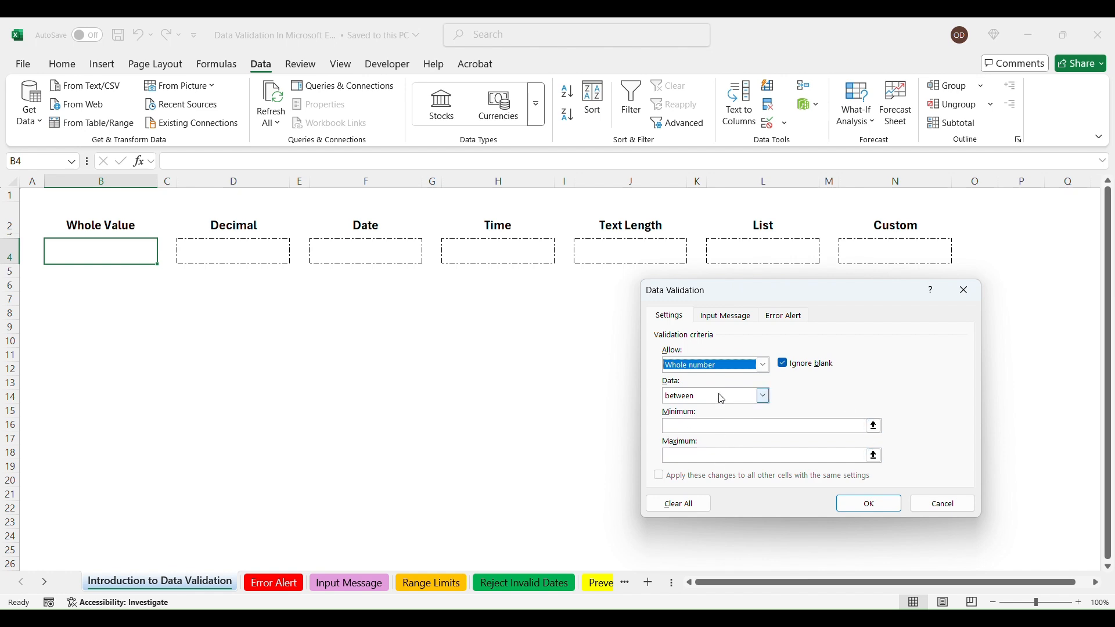
pyautogui.click(765, 396)
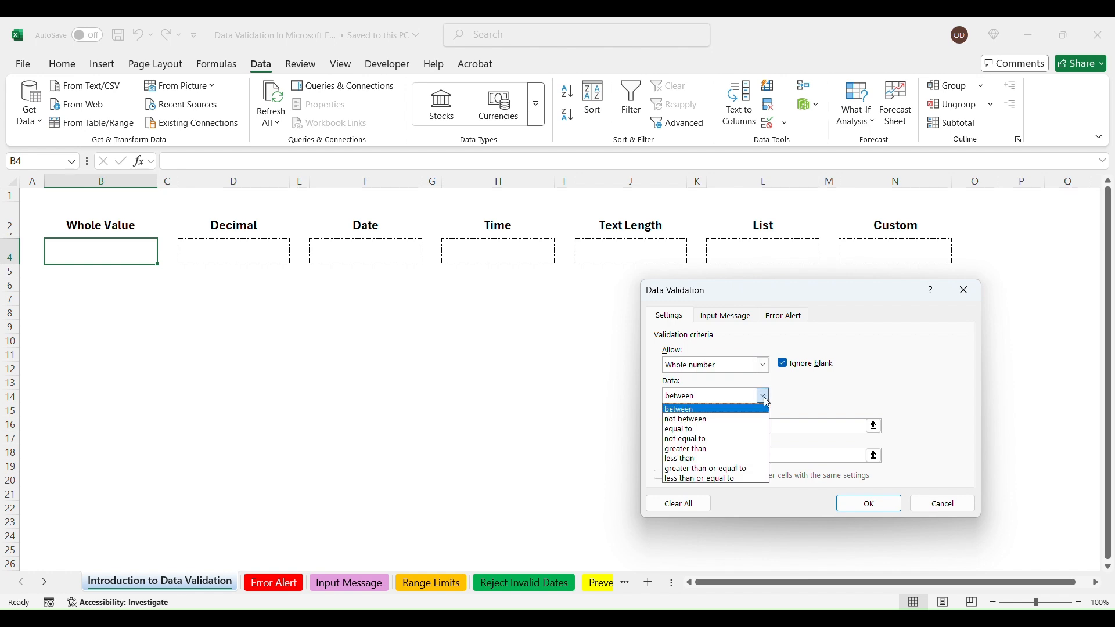
pyautogui.click(703, 410)
pyautogui.click(723, 427)
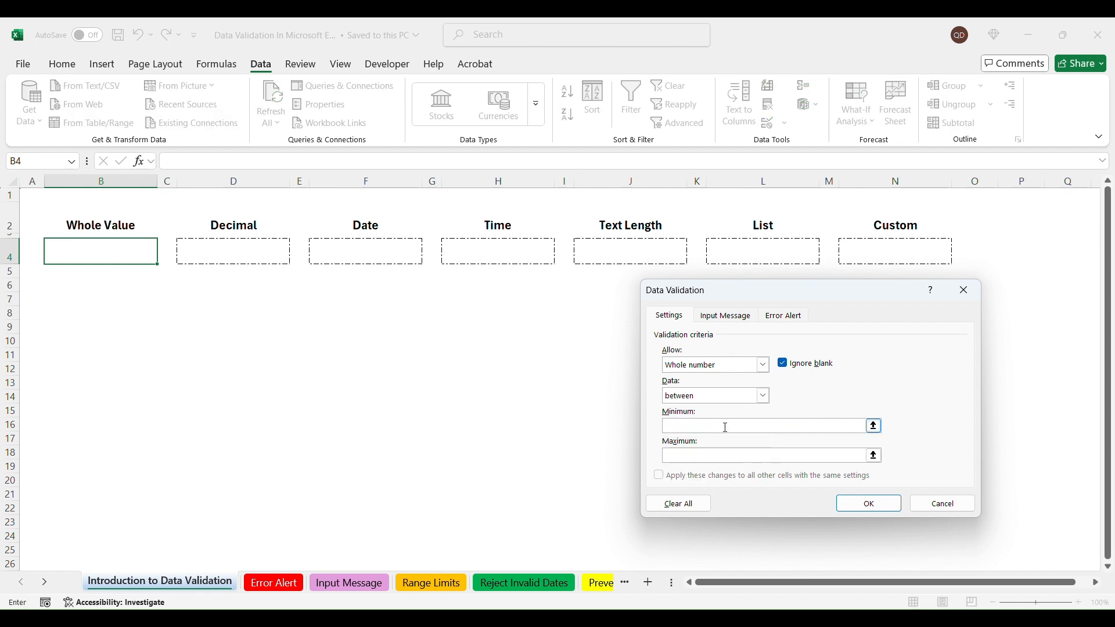
pyautogui.click(741, 458)
pyautogui.click(868, 505)
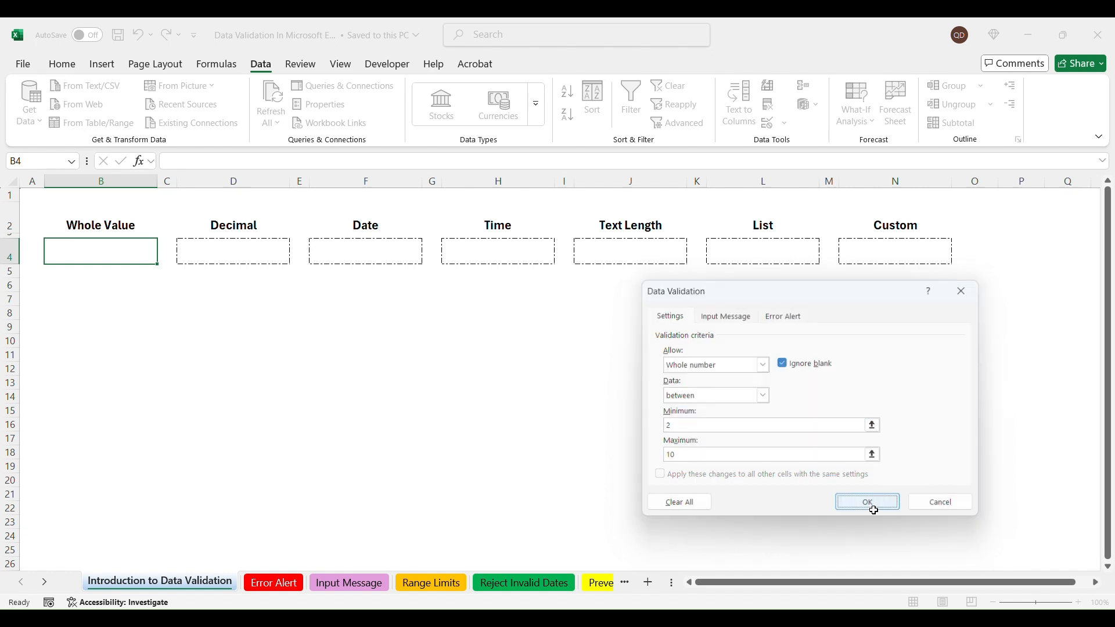
pyautogui.write('5')
pyautogui.press('Return')
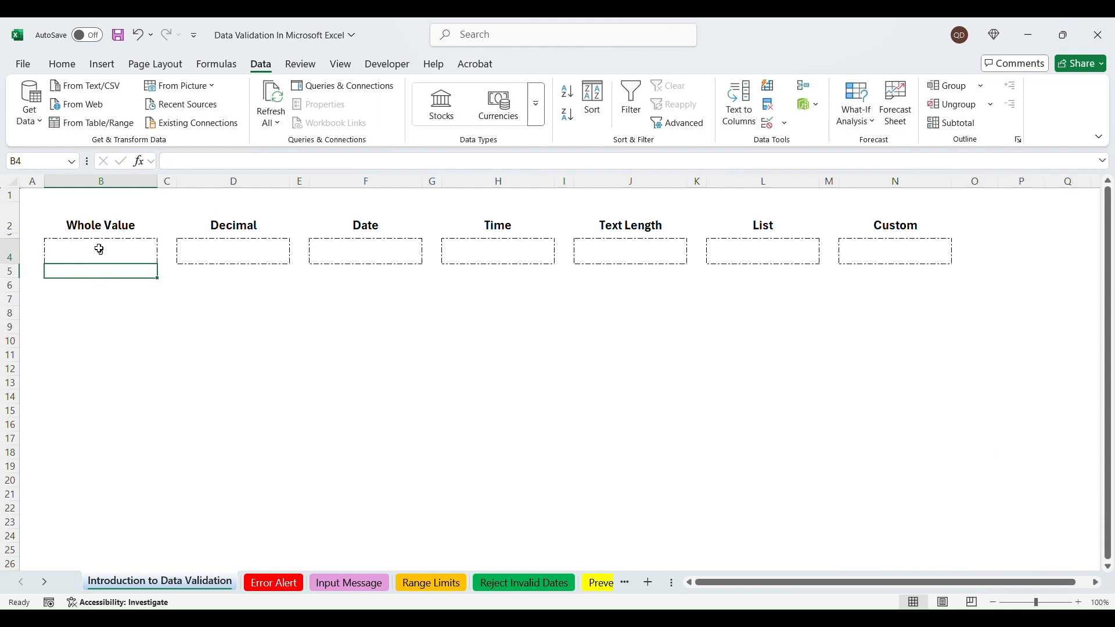
# Step: Test the Whole Value cell's validation rule with 11 and 5.5, discarding both entries
pyautogui.click(101, 250)
pyautogui.write('11')
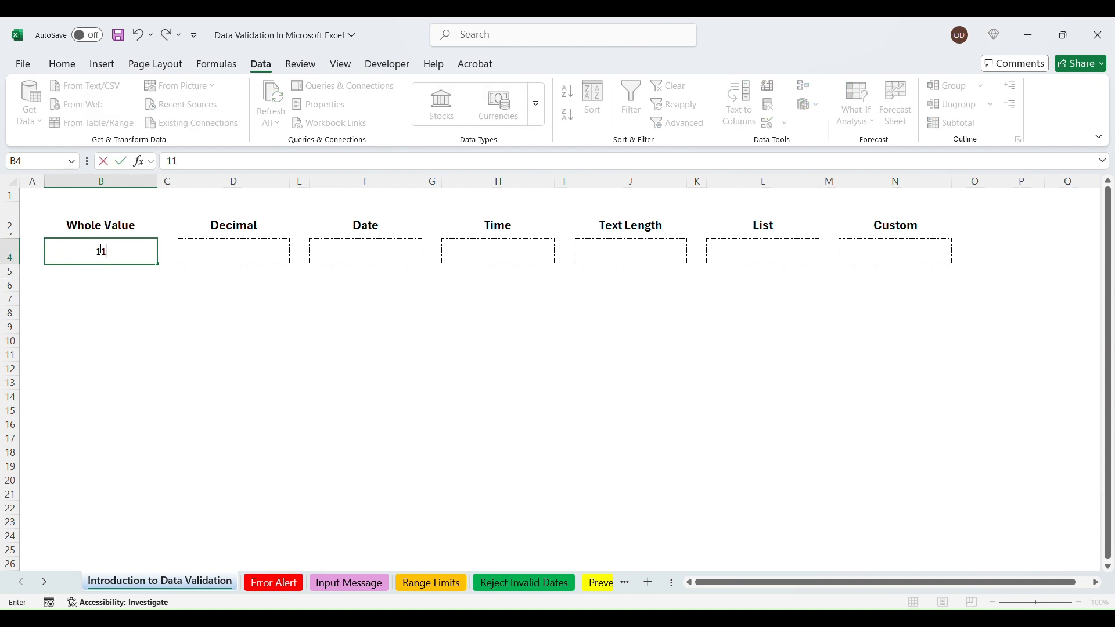
pyautogui.press('Return')
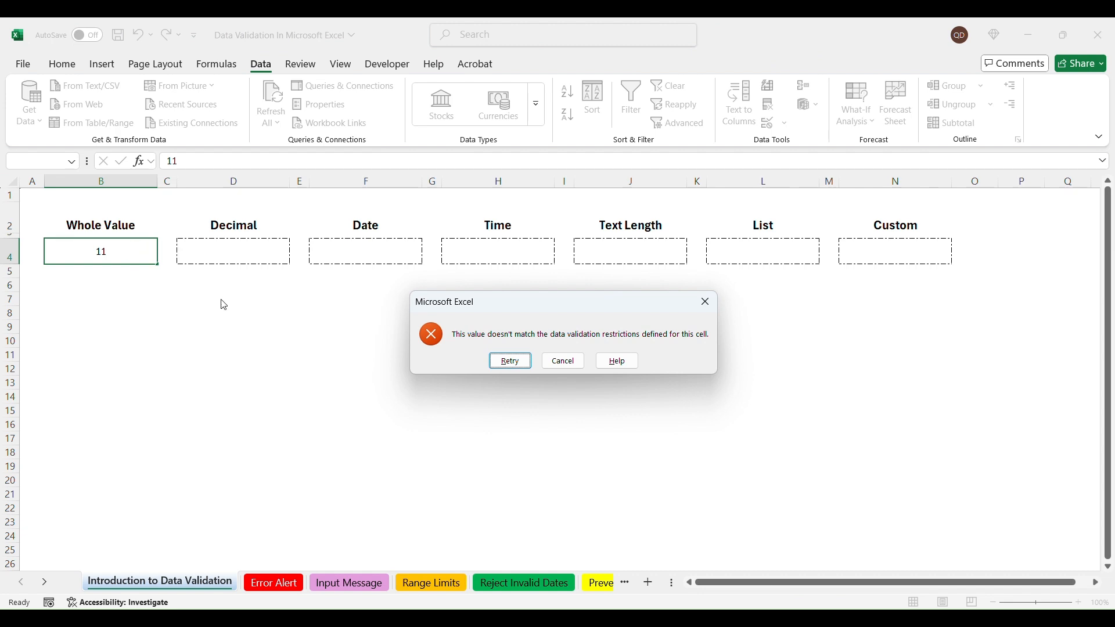
pyautogui.click(564, 360)
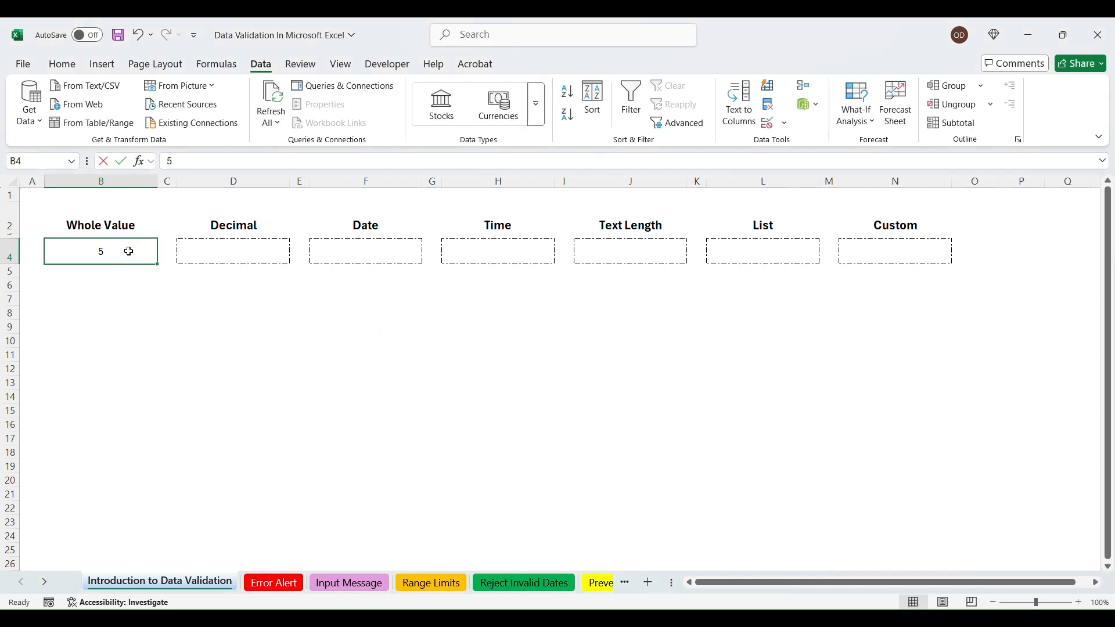
pyautogui.write('5.5')
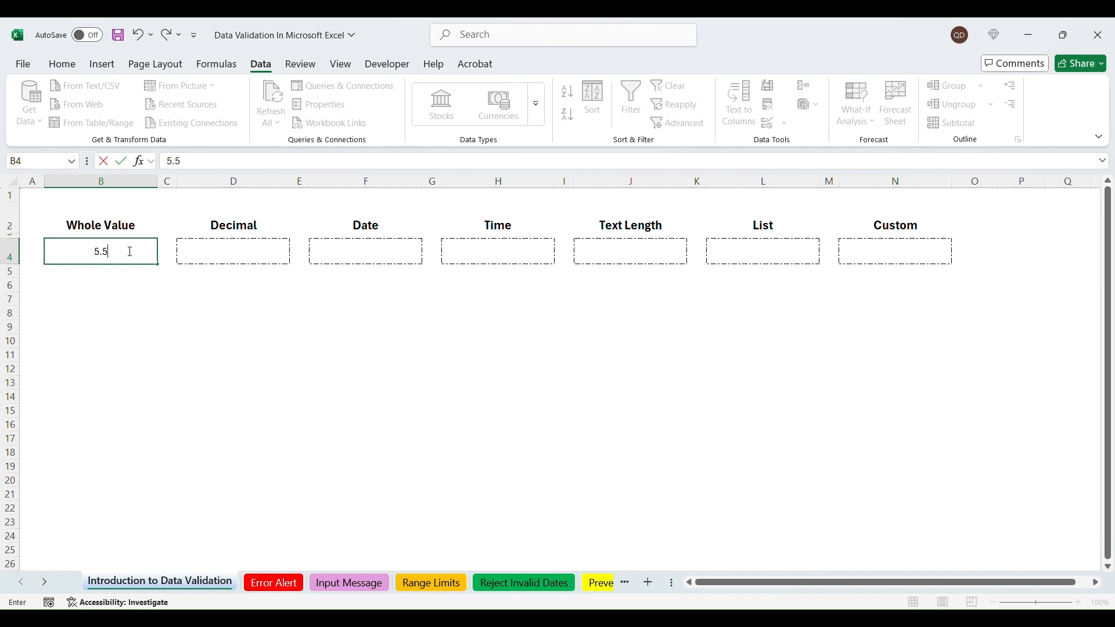
pyautogui.press('Return')
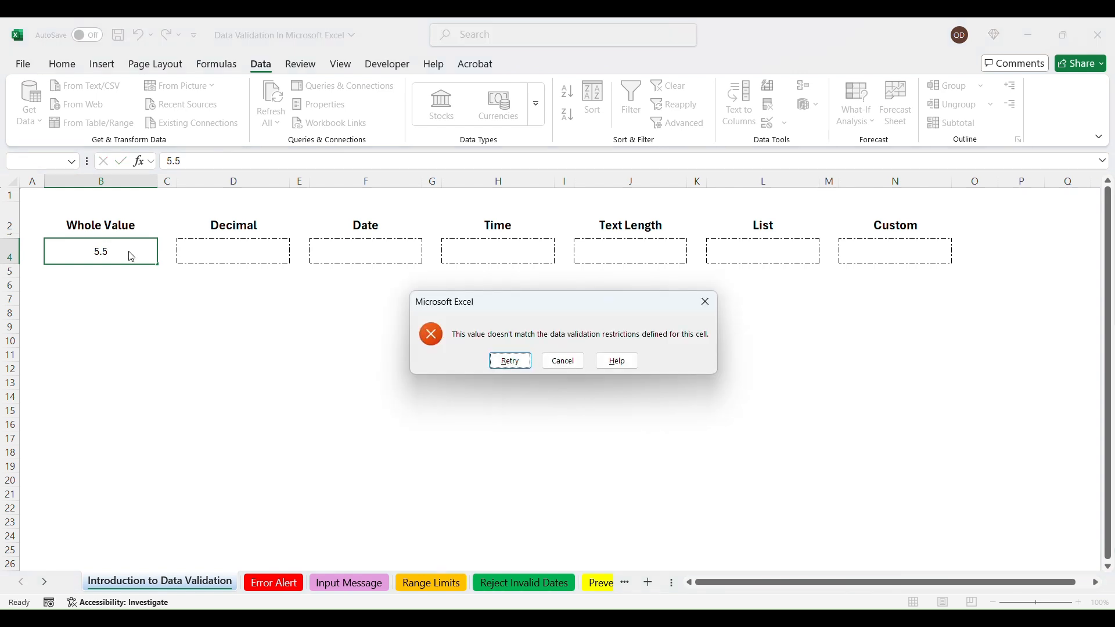
pyautogui.click(574, 367)
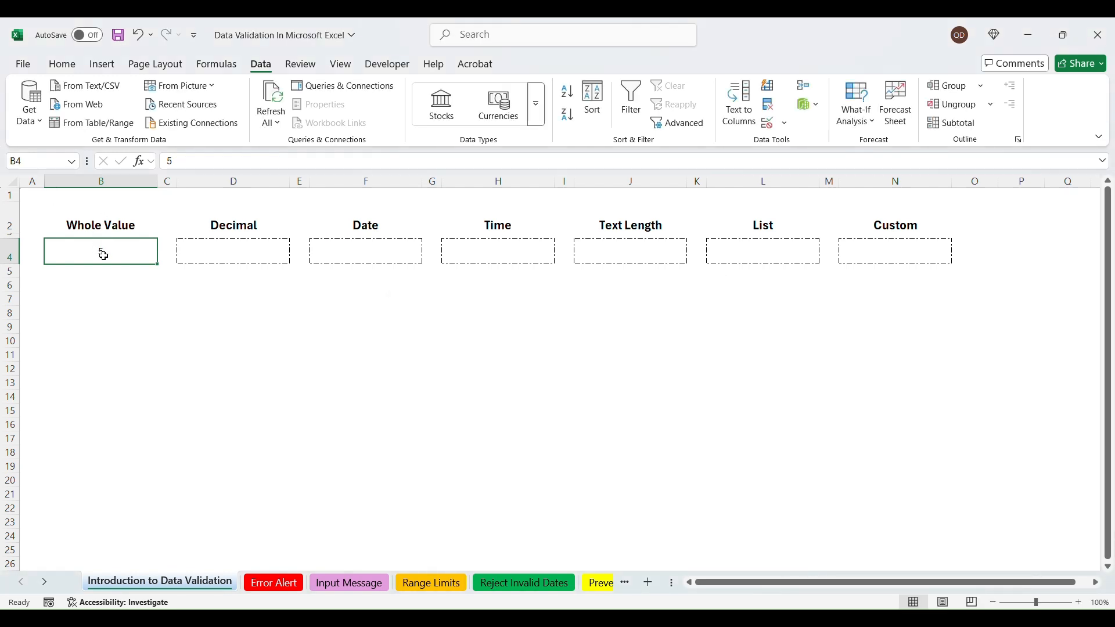
# Step: Restrict the Decimal cell D4 to decimal numbers between 2 and 10, and enter 5.5 in it
pyautogui.click(252, 252)
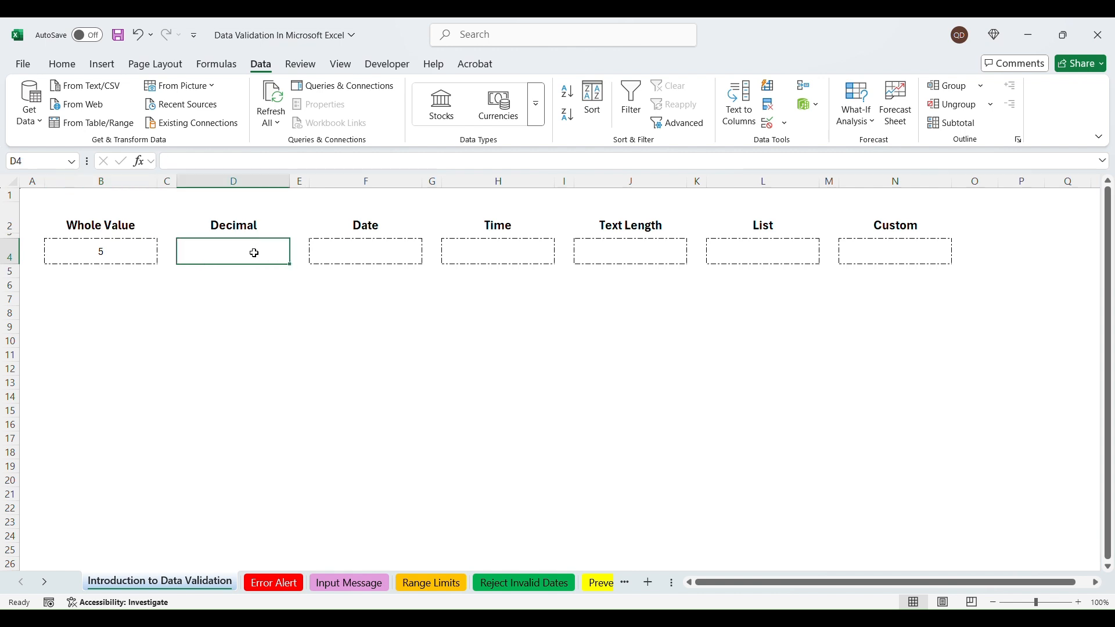
pyautogui.click(769, 123)
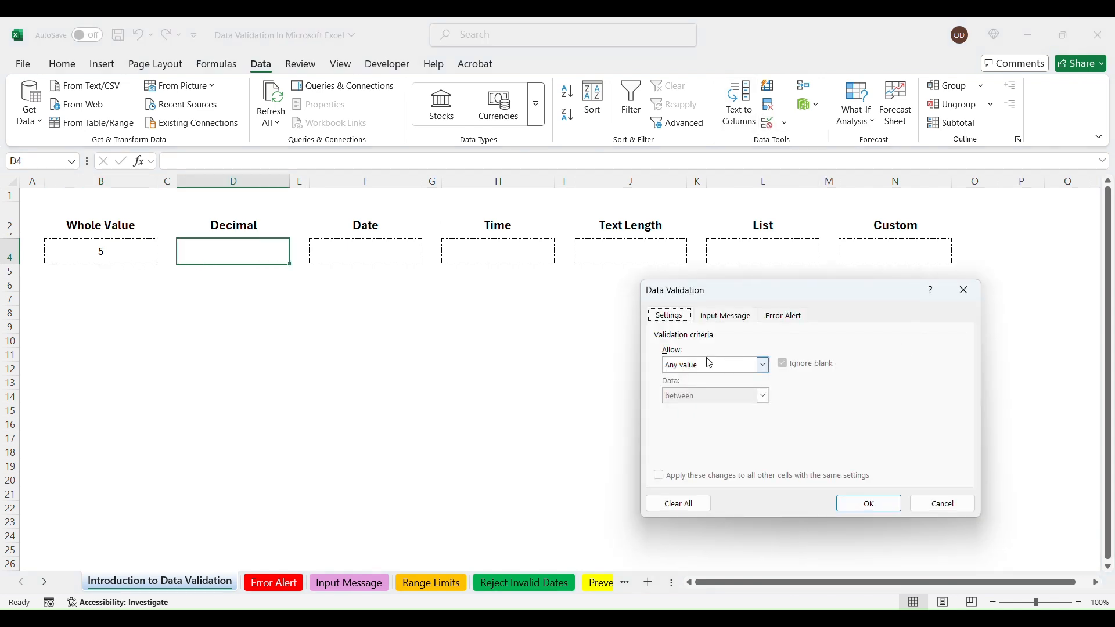
pyautogui.click(765, 367)
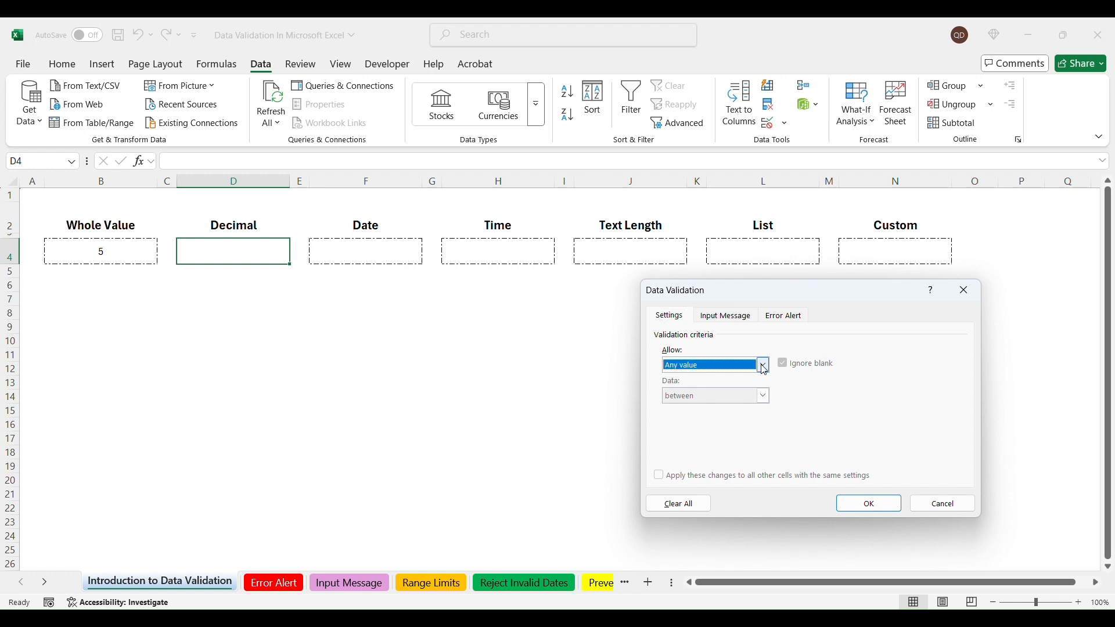
pyautogui.click(687, 399)
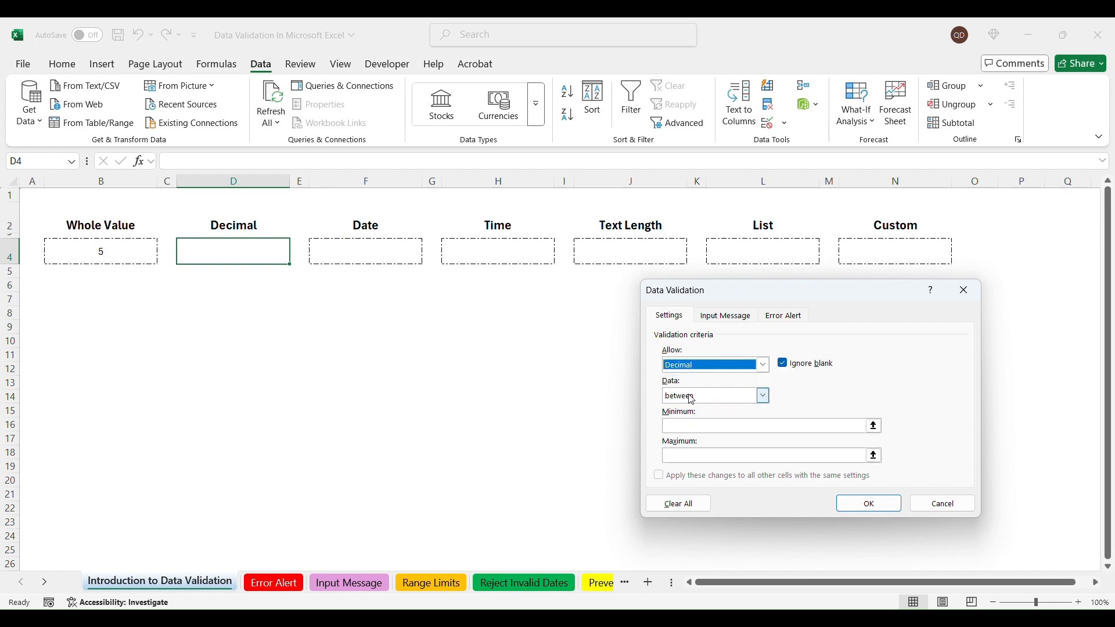
pyautogui.click(684, 427)
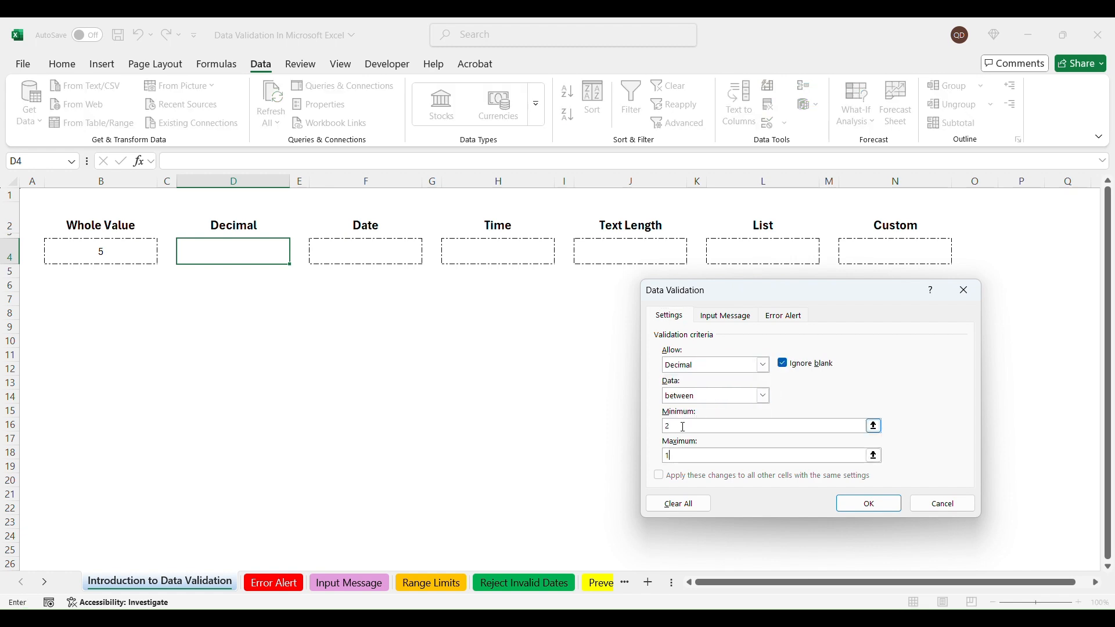
pyautogui.click(870, 504)
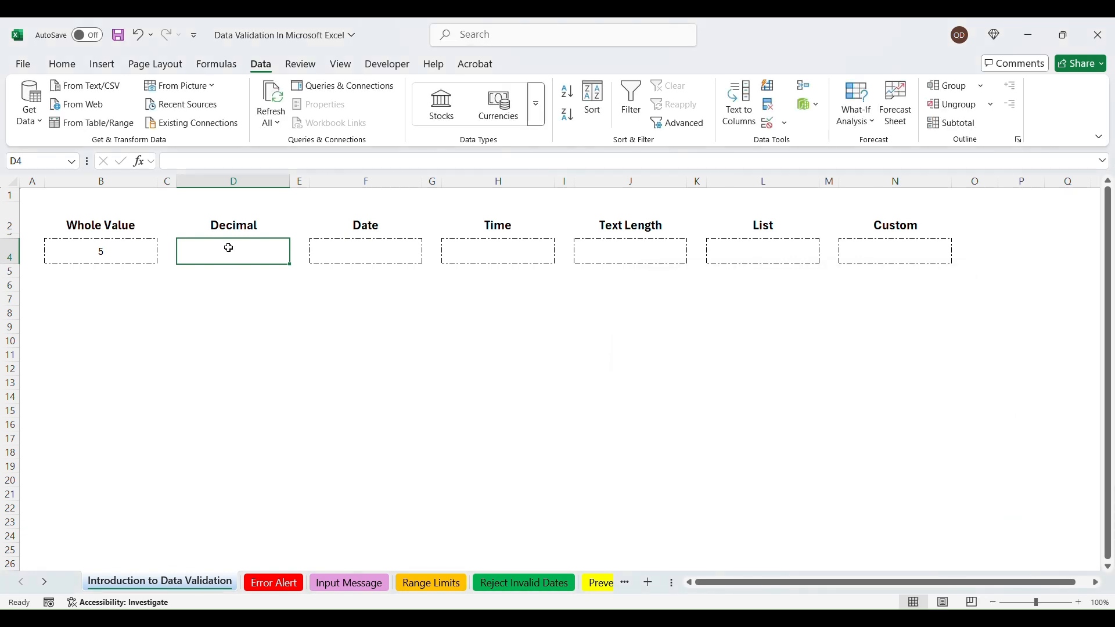
pyautogui.write('5.5')
pyautogui.press('Return')
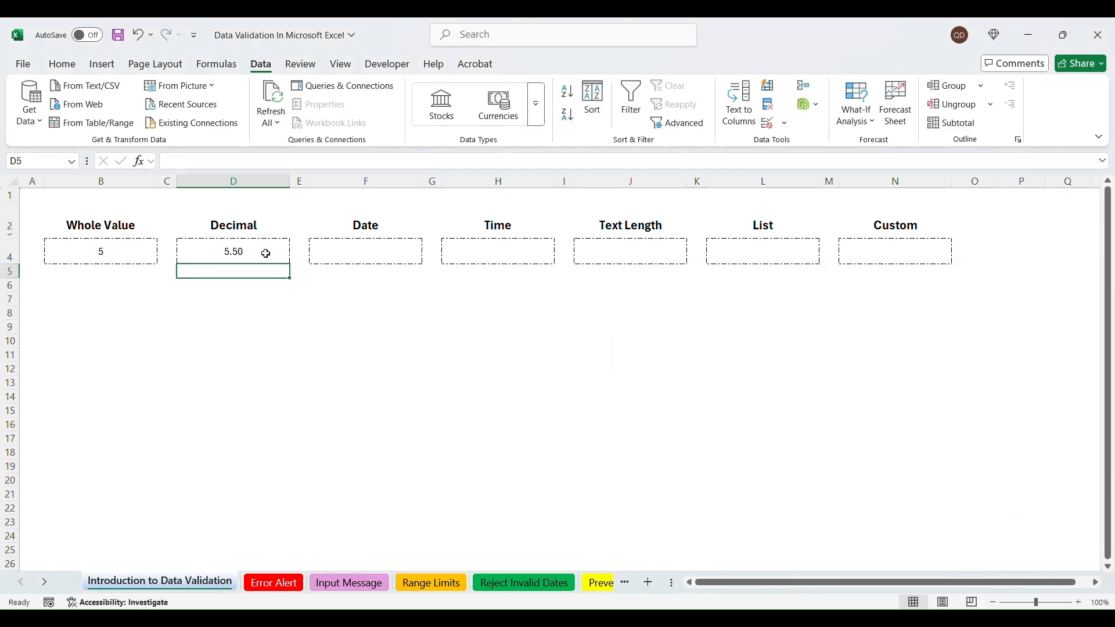
# Step: Test the Decimal cell's lower limit by trying 1.99 and retrying with 2
pyautogui.click(267, 258)
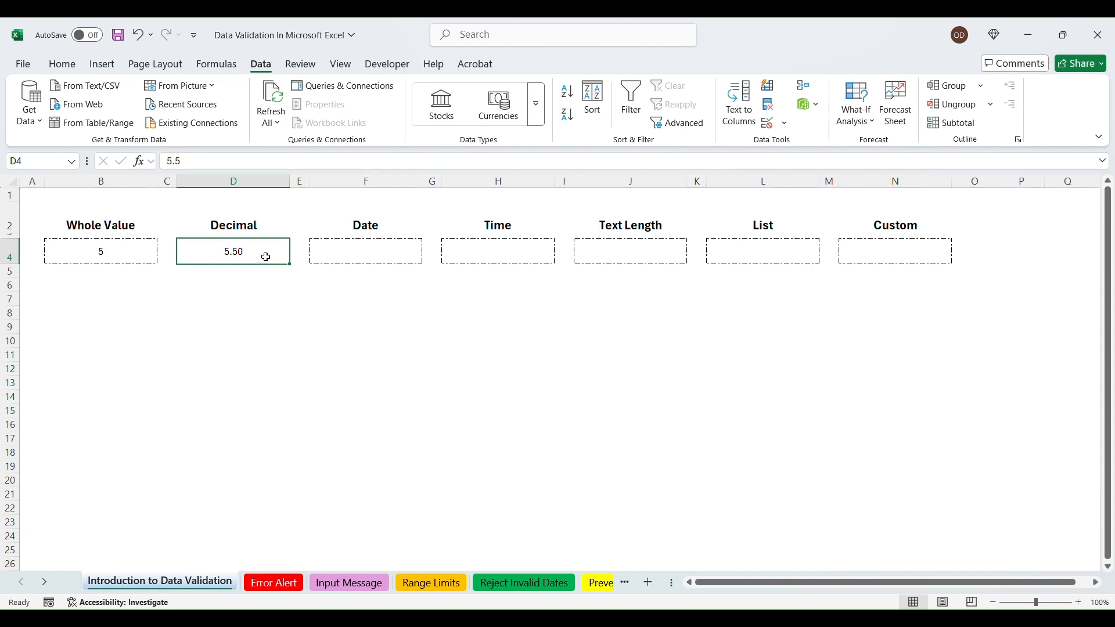
pyautogui.write('1.99')
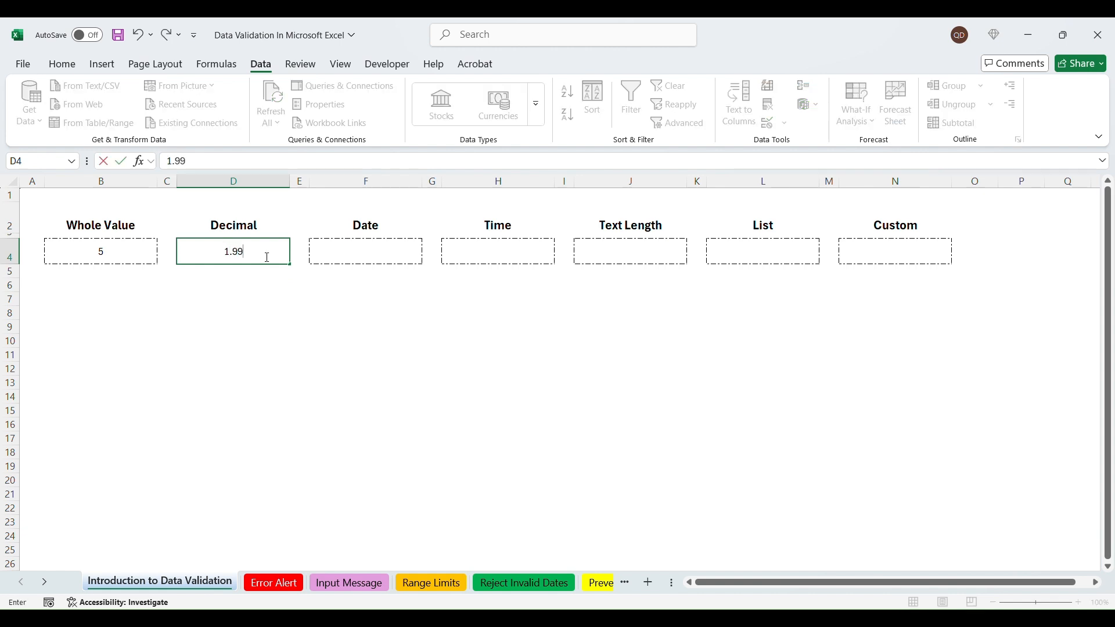
pyautogui.press('Return')
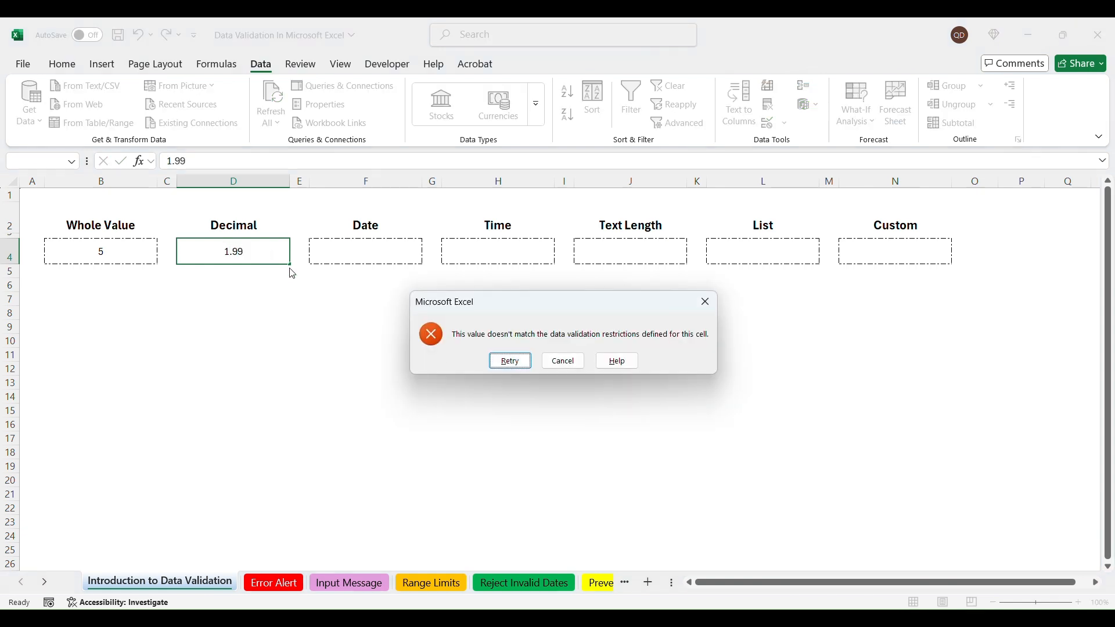
pyautogui.click(522, 365)
pyautogui.write('2')
pyautogui.press('Return')
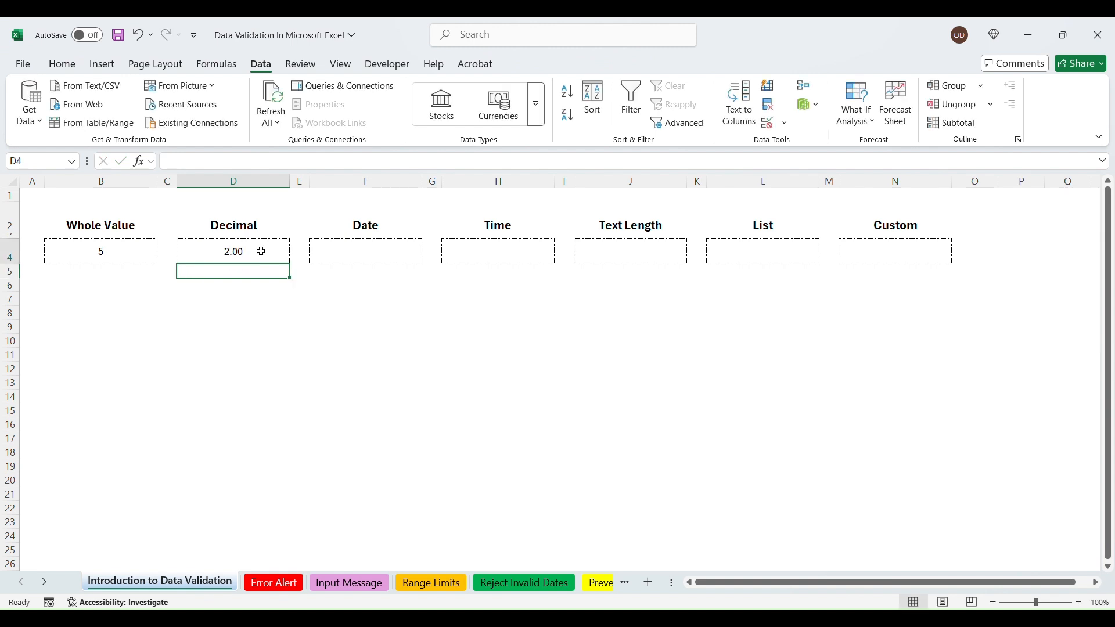
# Step: Test the Decimal cell's upper limit by entering 10 in D4 and trying 10.1, discarding the 10.1 entry
pyautogui.click(261, 251)
pyautogui.write('10')
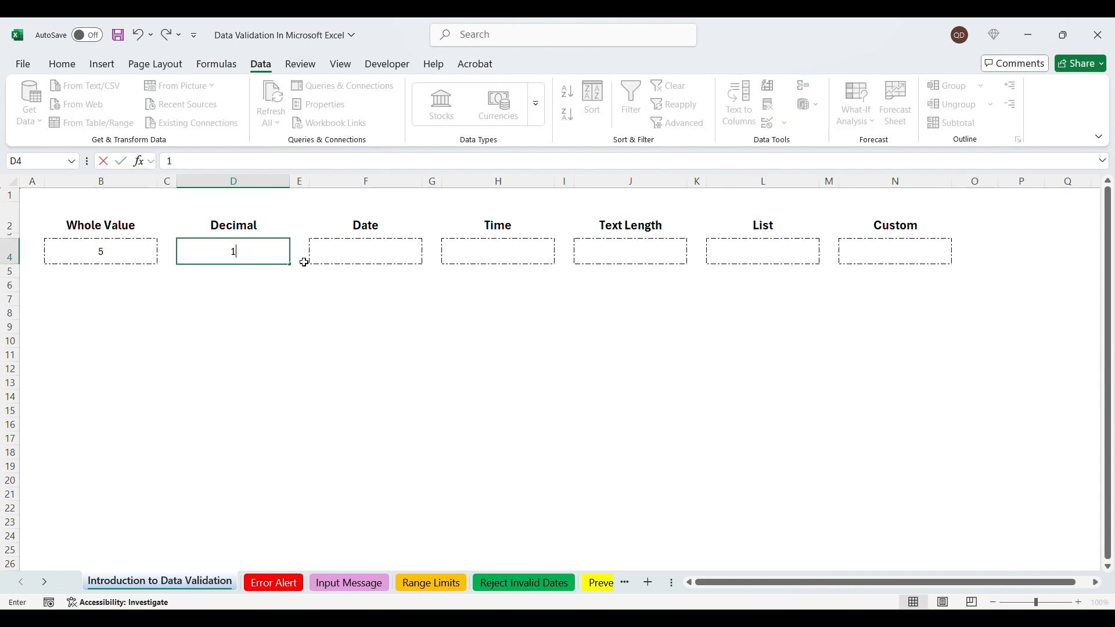
pyautogui.press('Return')
pyautogui.write('10.1')
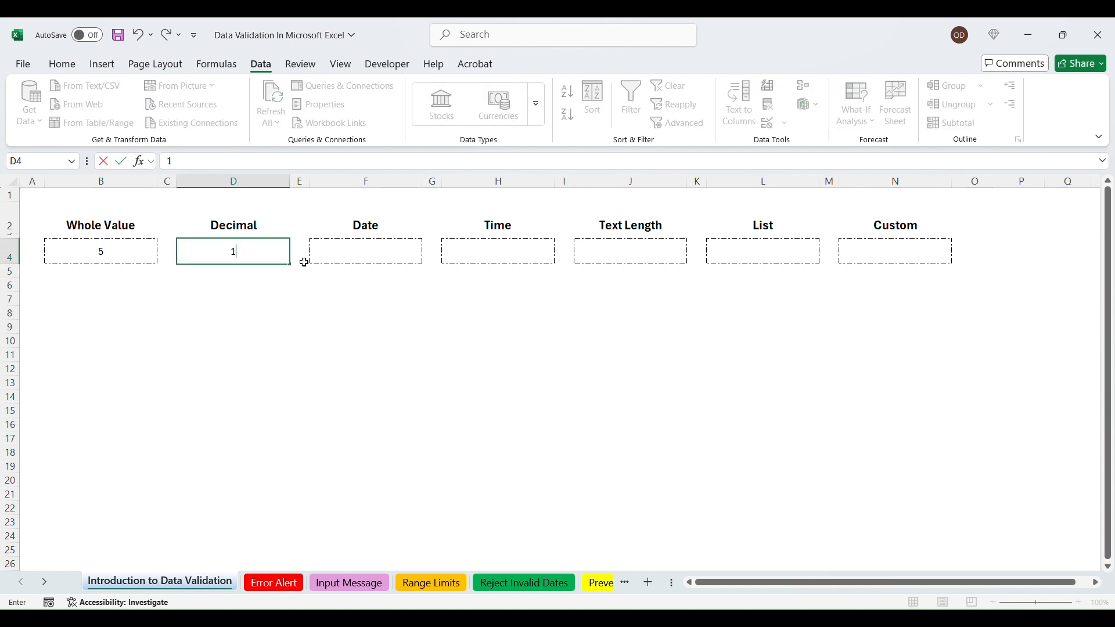
pyautogui.press('Return')
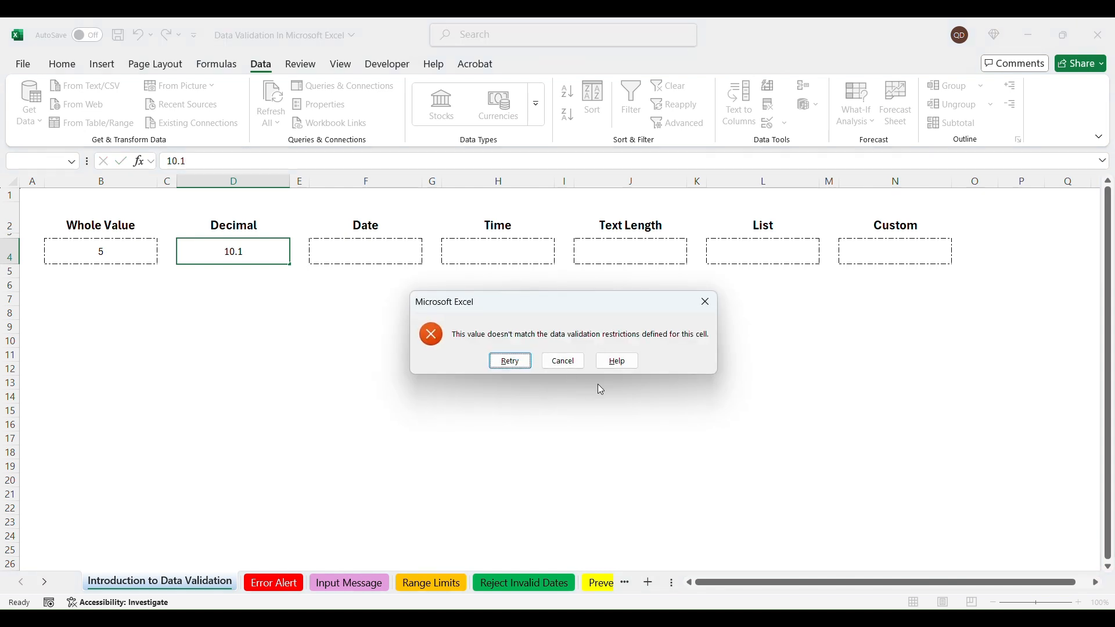
pyautogui.click(563, 361)
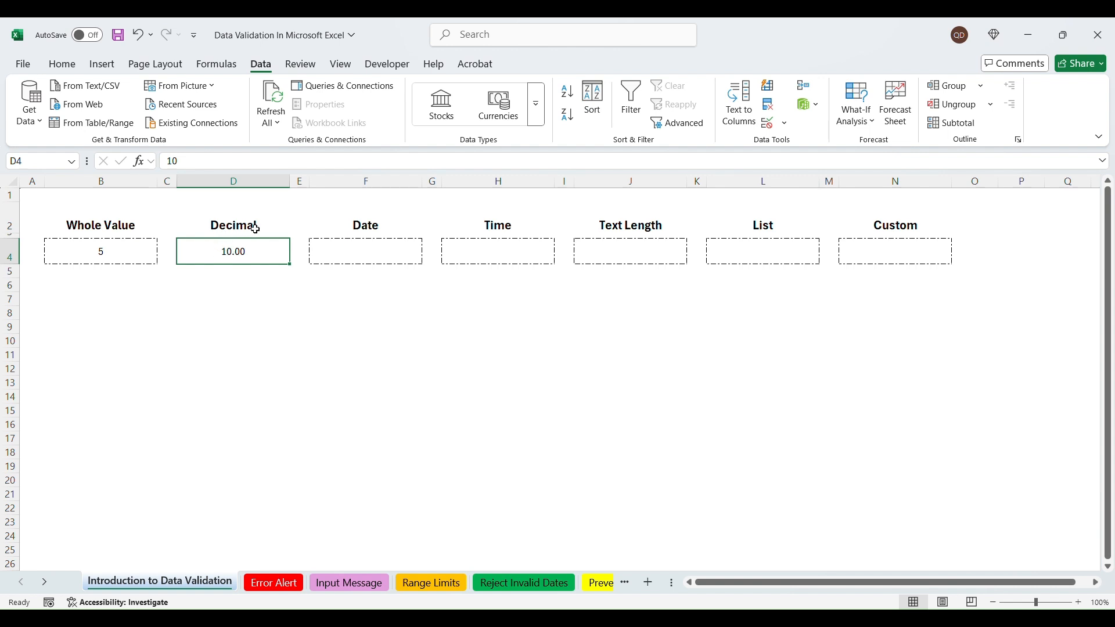
pyautogui.click(260, 302)
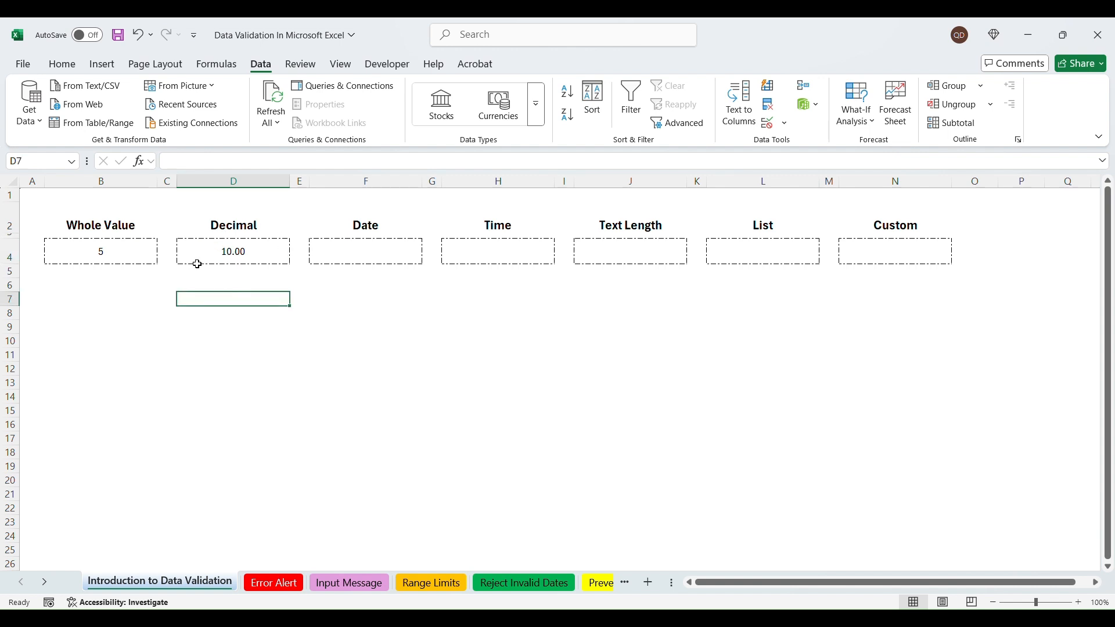
pyautogui.click(235, 253)
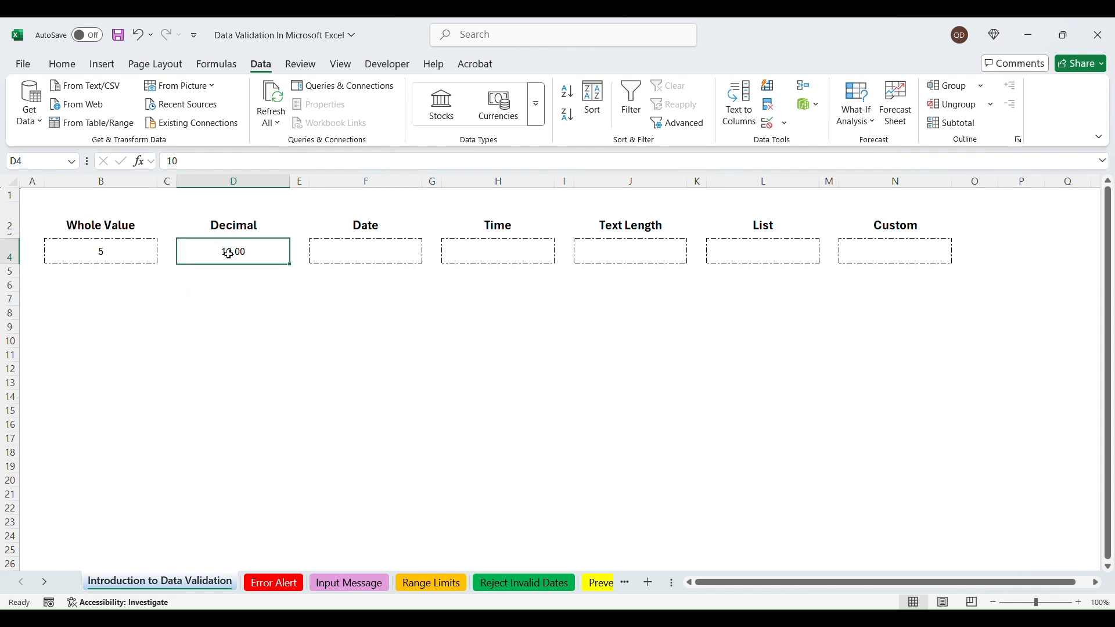
# Step: Restrict the Date cell F4 to dates greater than 14 apr 2025
pyautogui.click(375, 249)
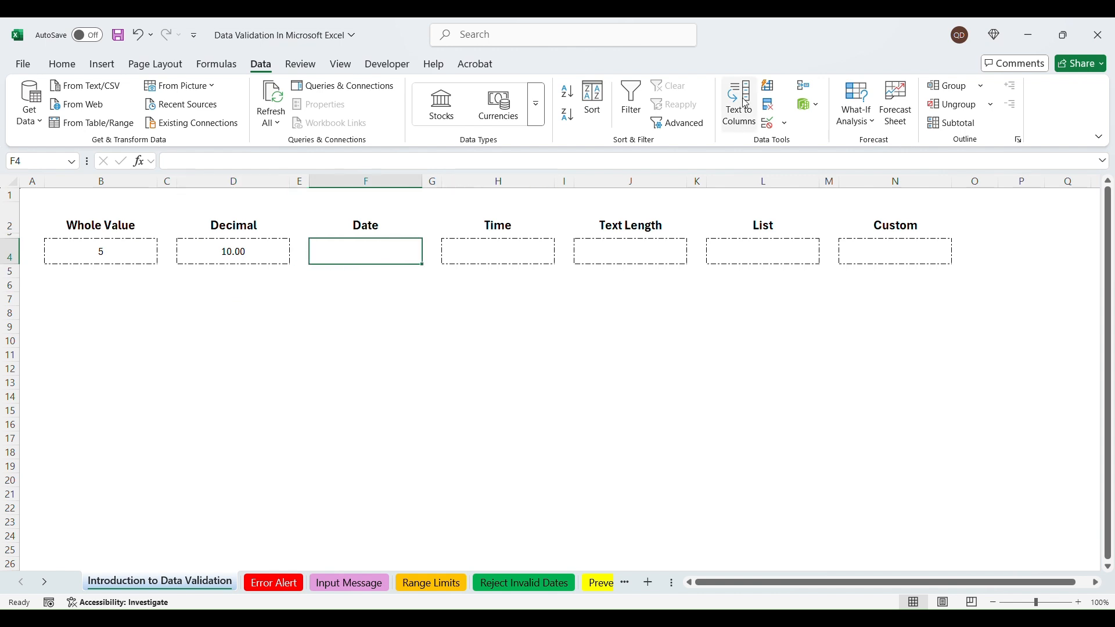
pyautogui.click(770, 124)
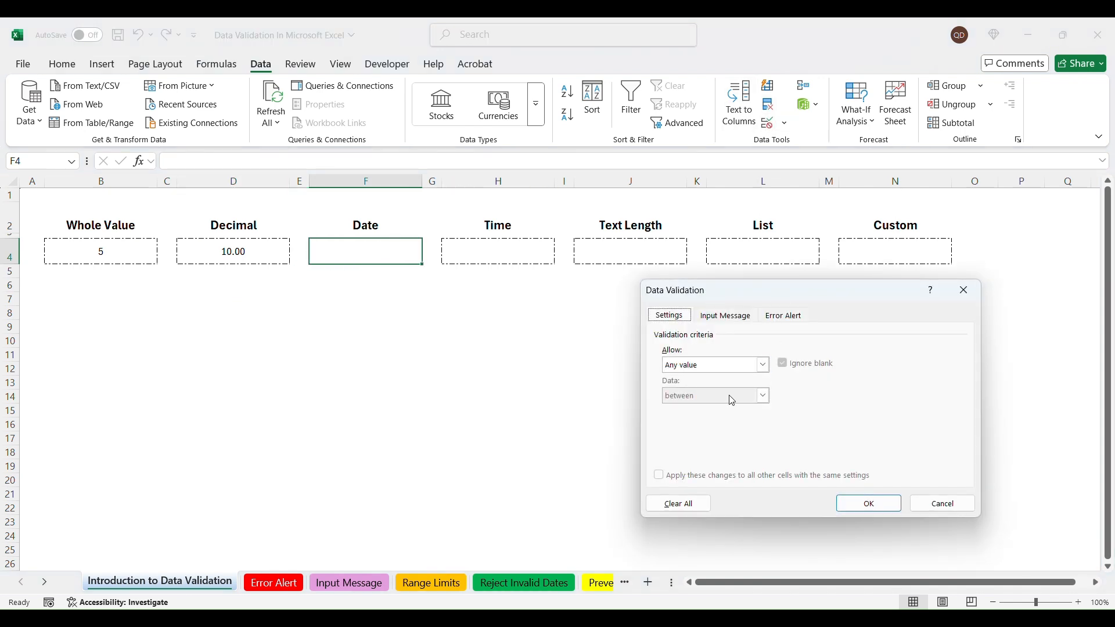
pyautogui.click(737, 366)
pyautogui.click(692, 417)
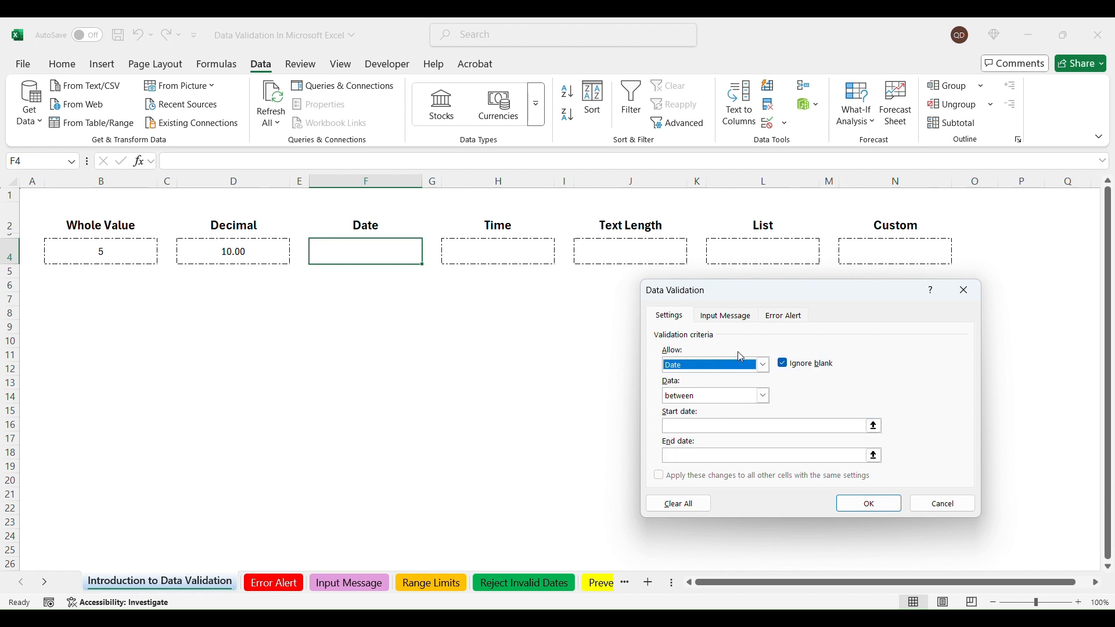
pyautogui.click(764, 397)
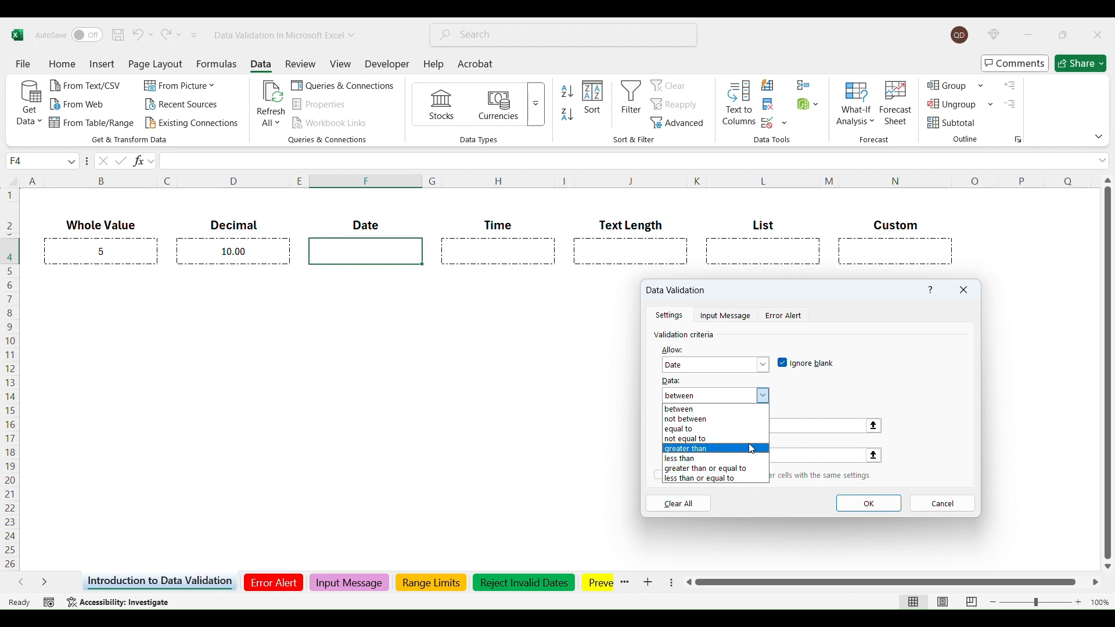
pyautogui.click(716, 450)
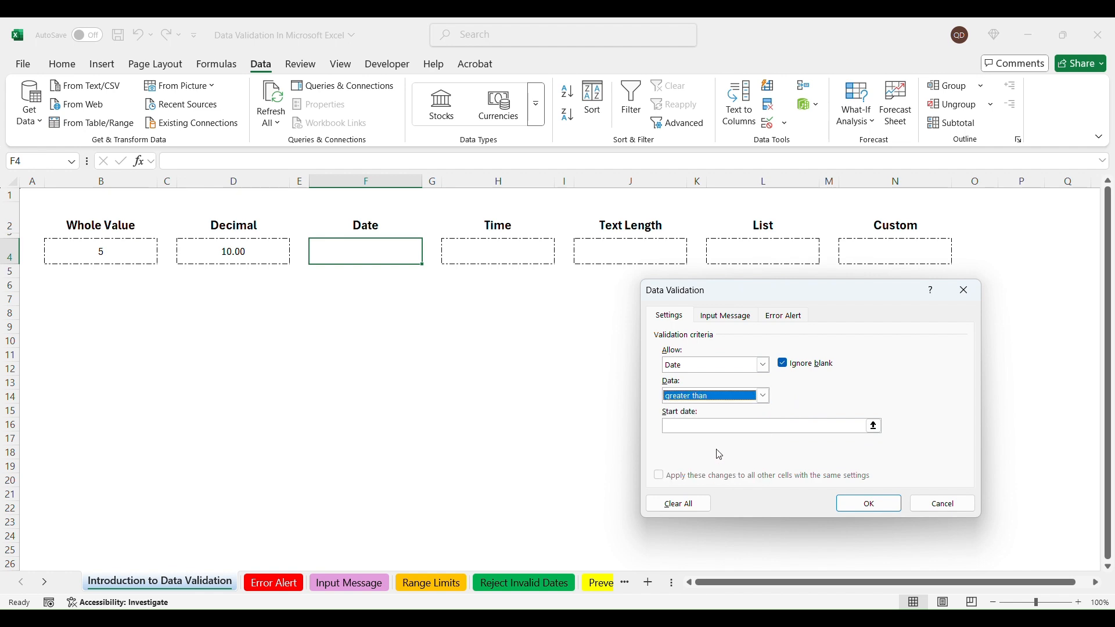
pyautogui.click(709, 429)
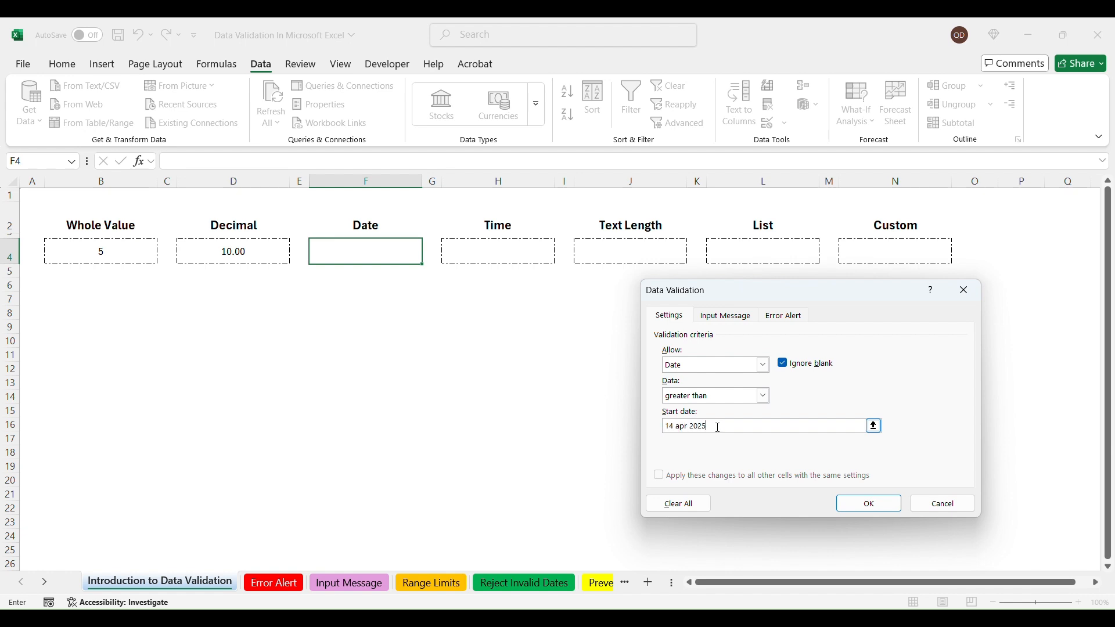
pyautogui.press('Return')
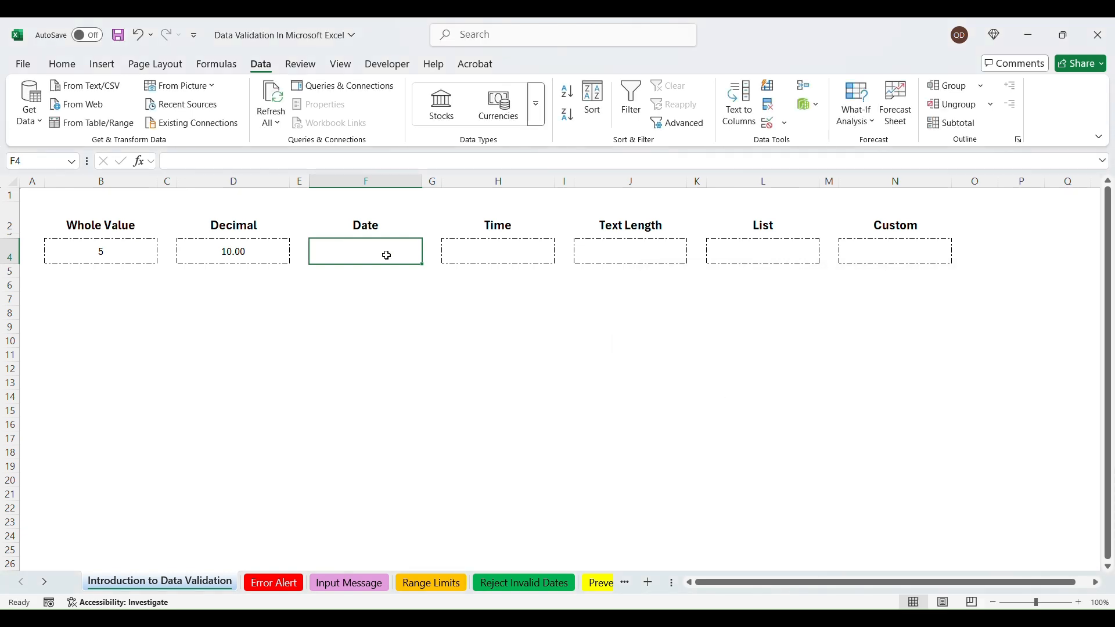
# Step: Test the Date cell with 13 apr 2025 and 14 apr 2025, discard both, and enter 15 apr 2025
pyautogui.write('13 apr 2025')
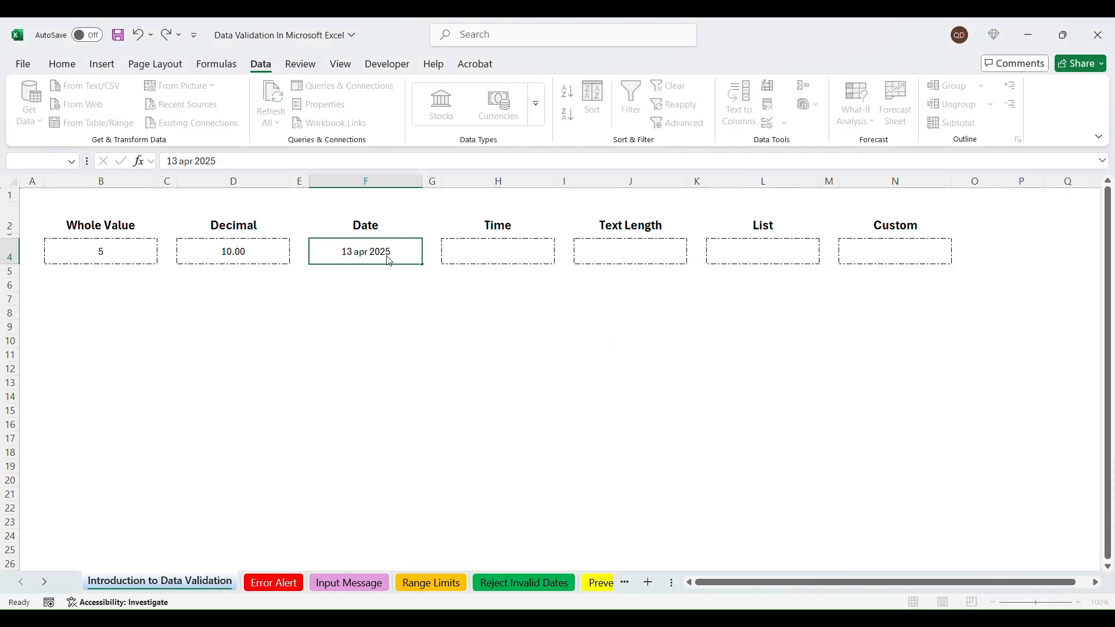
pyautogui.press('Return')
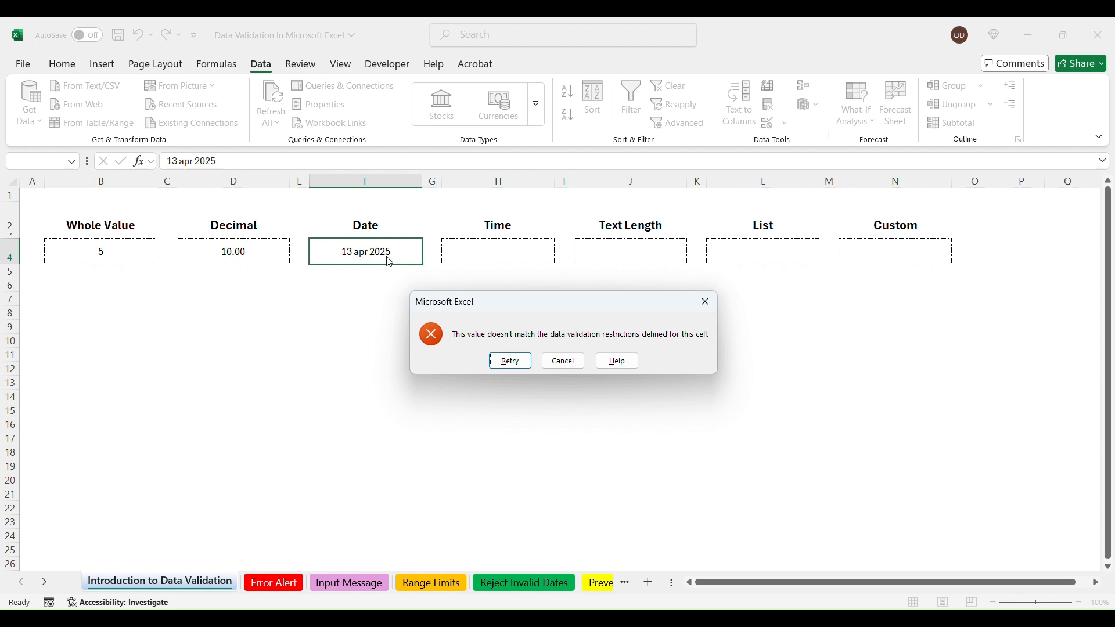
pyautogui.click(510, 362)
pyautogui.write('14 apr 2025')
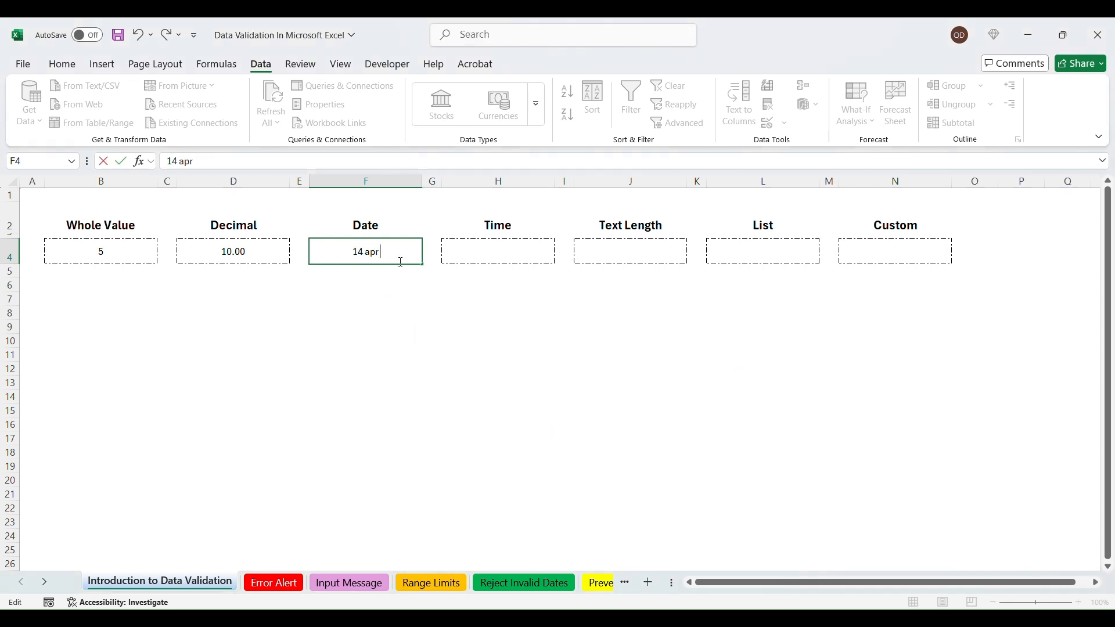
pyautogui.press('Return')
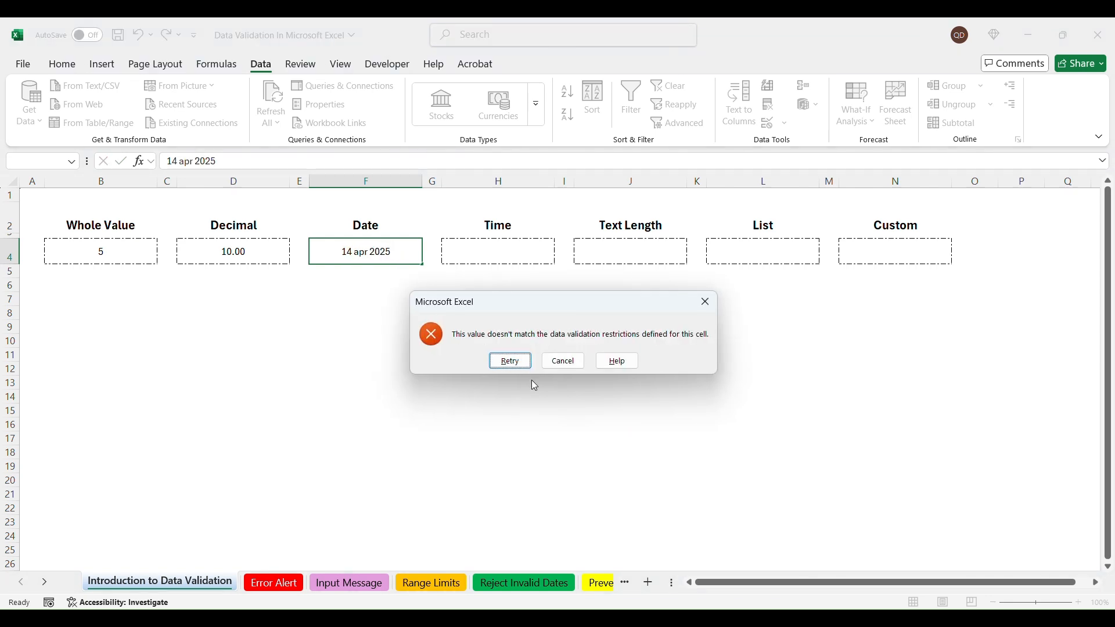
pyautogui.click(563, 362)
pyautogui.write('15')
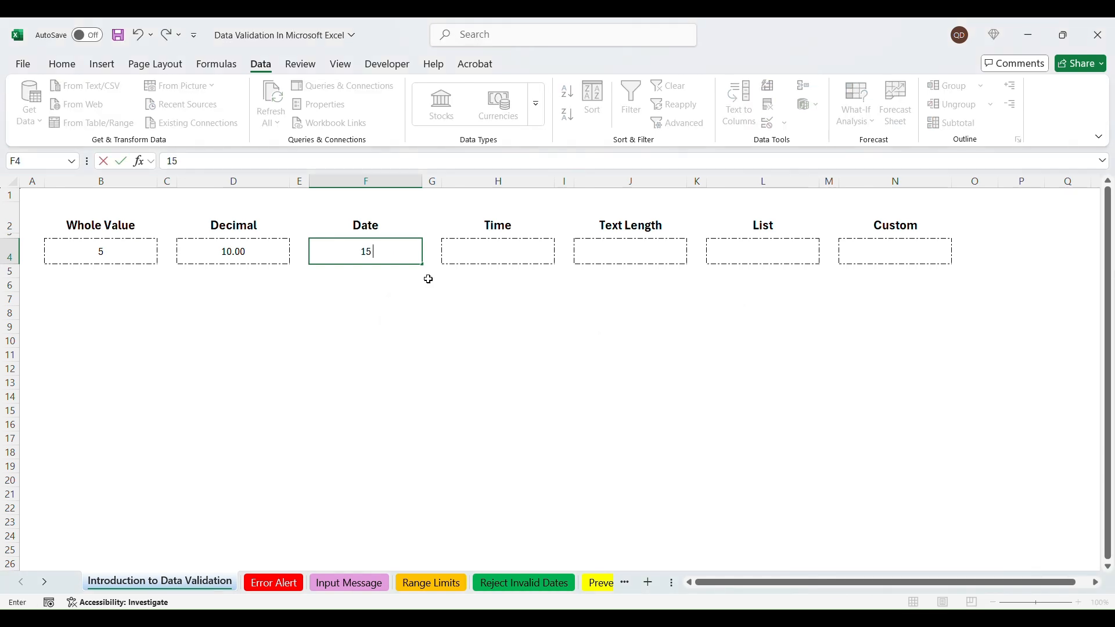
pyautogui.write(' apr 2025')
pyautogui.press('Return')
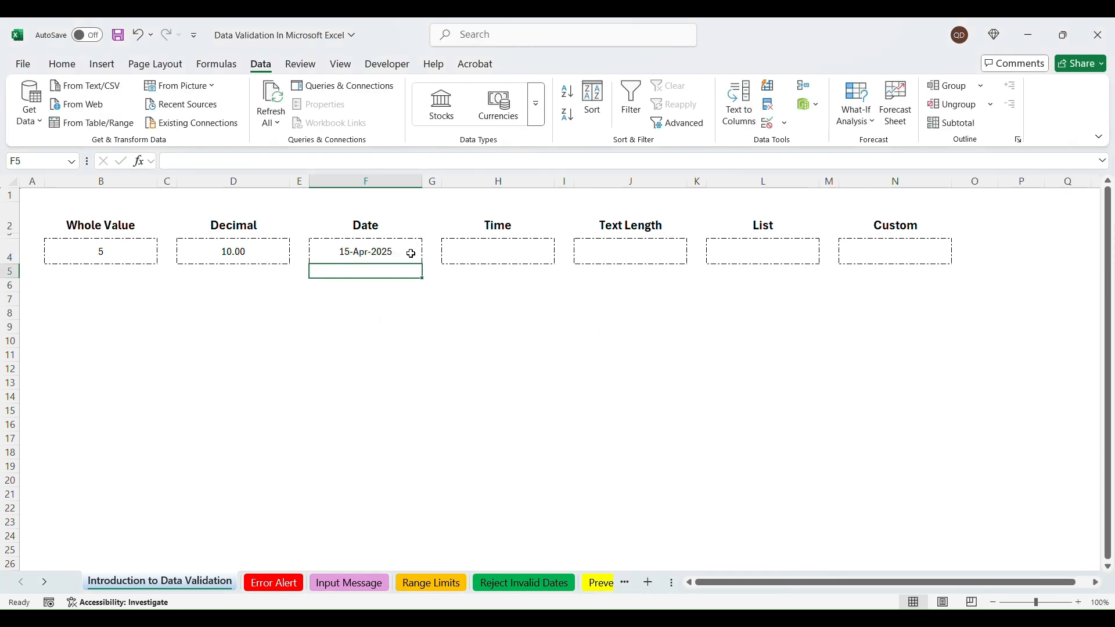
# Step: Change the Date cell's validation start date to the formula =today()
pyautogui.click(412, 254)
pyautogui.click(769, 123)
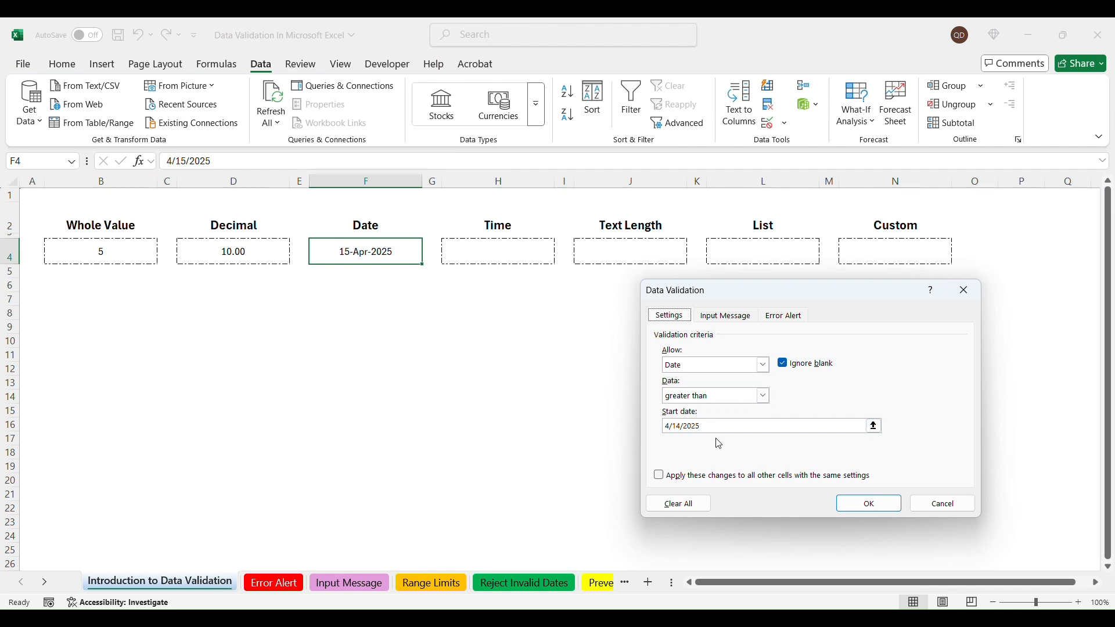
pyautogui.moveTo(713, 427); pyautogui.dragTo(602, 424)
pyautogui.write('=today(')
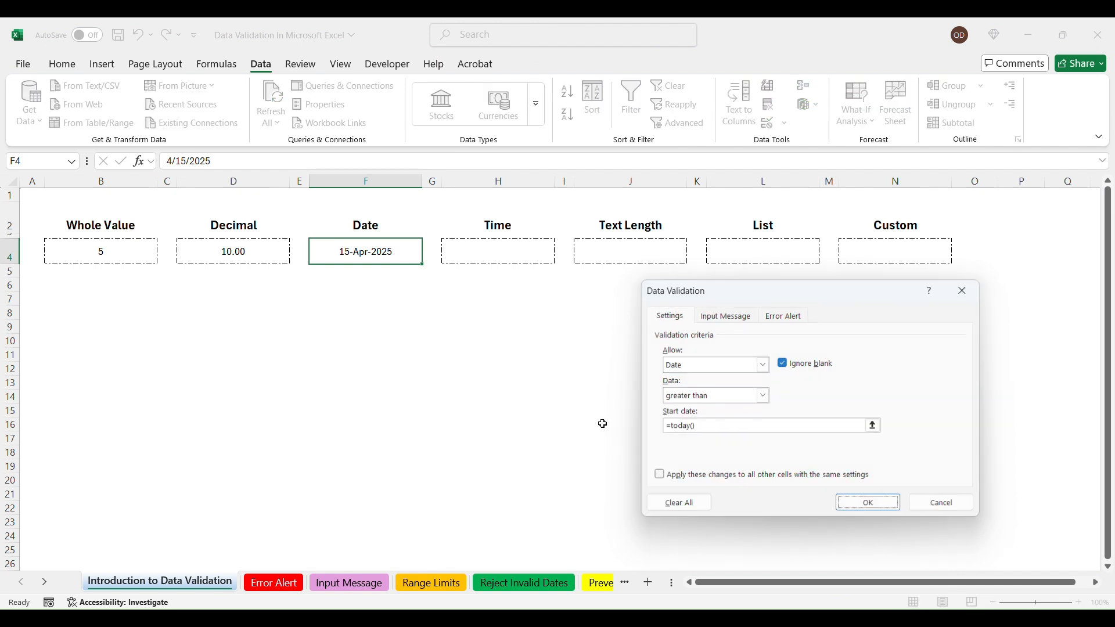
pyautogui.press('Return')
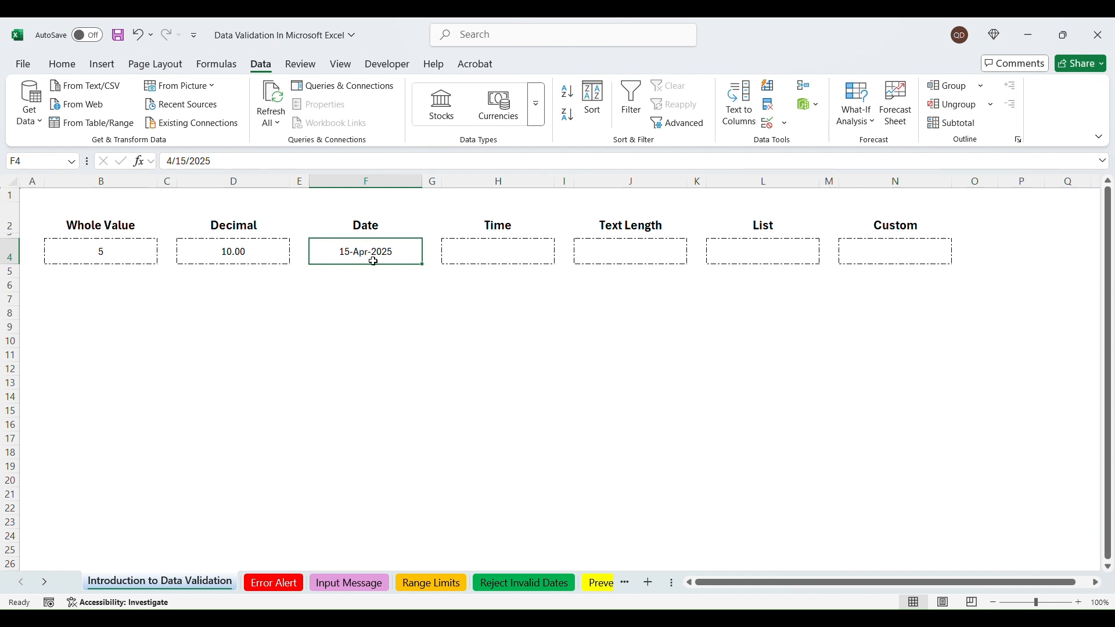
# Step: Test the Date cell's formula-based rule with 14 apr 2025 and discard the entry
pyautogui.write('14 apr 2025')
pyautogui.press('Return')
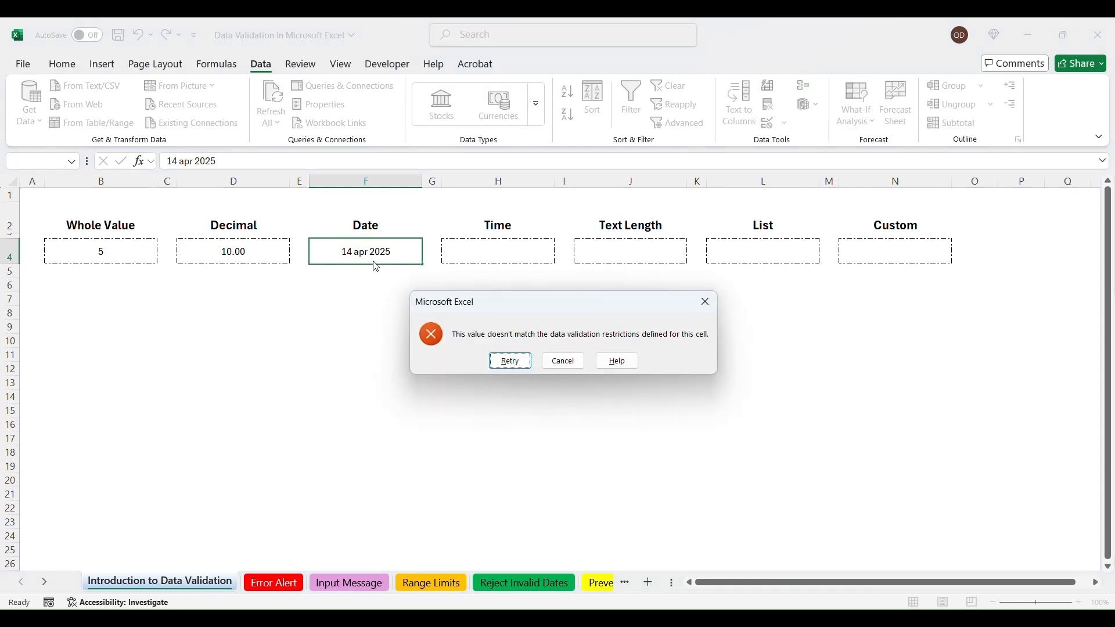
pyautogui.click(506, 361)
pyautogui.press('Escape')
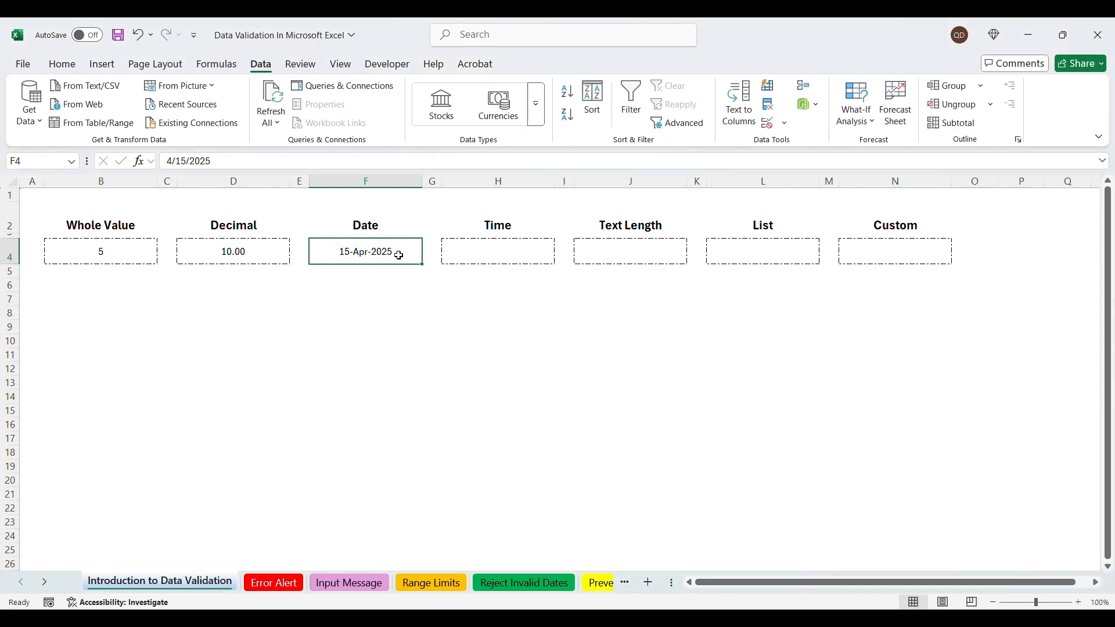
# Step: Restrict the Time cell H4 to times between 07:30 and 13:00
pyautogui.click(506, 254)
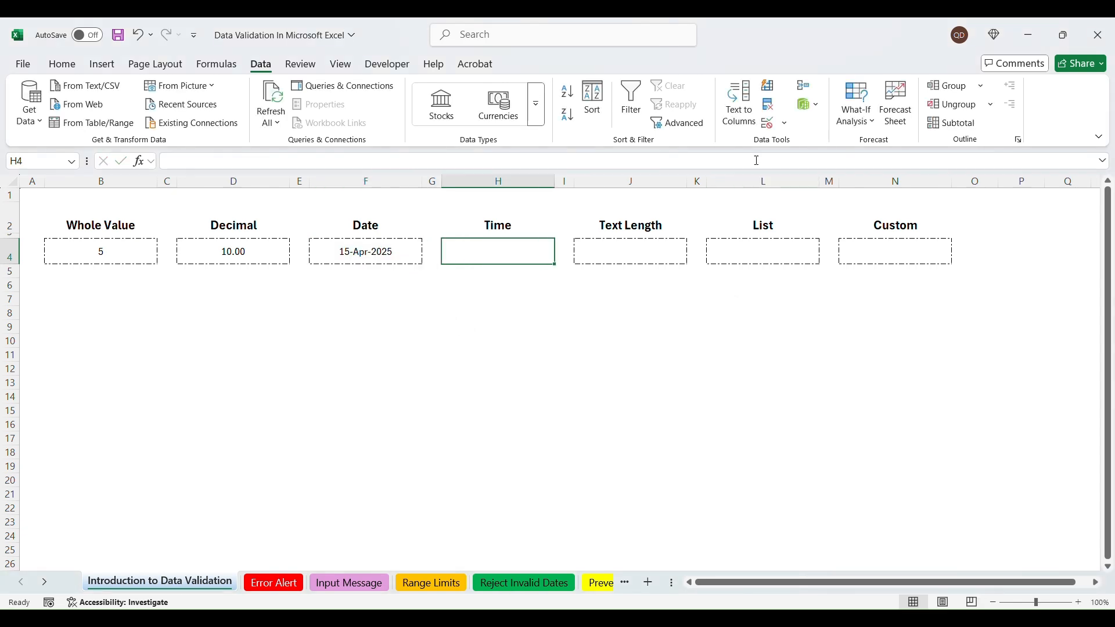
pyautogui.click(766, 128)
pyautogui.click(763, 365)
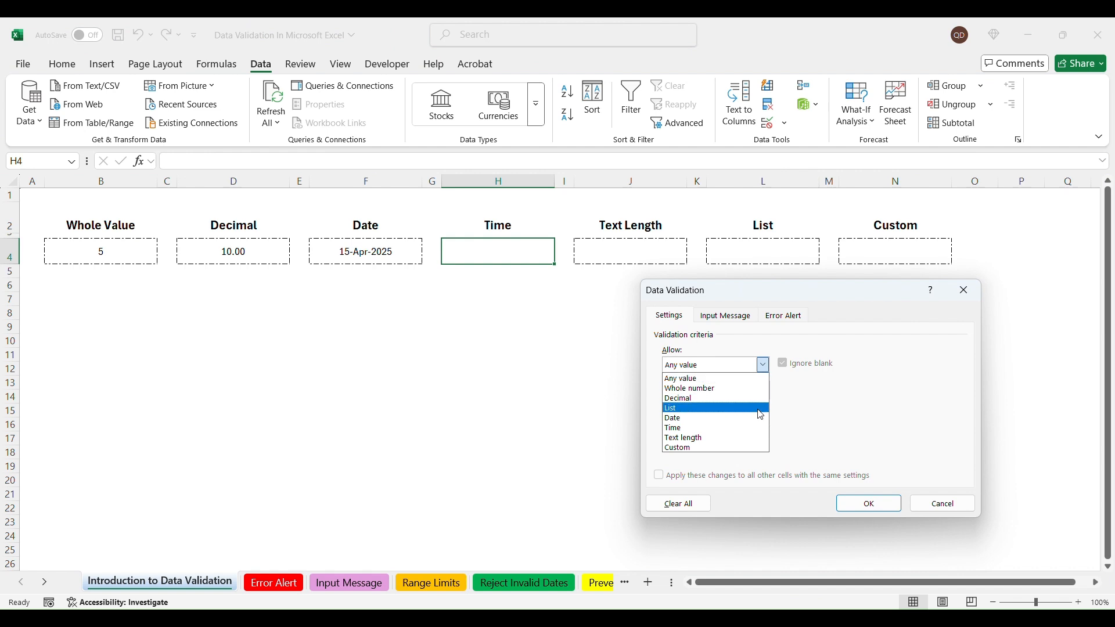
pyautogui.click(706, 428)
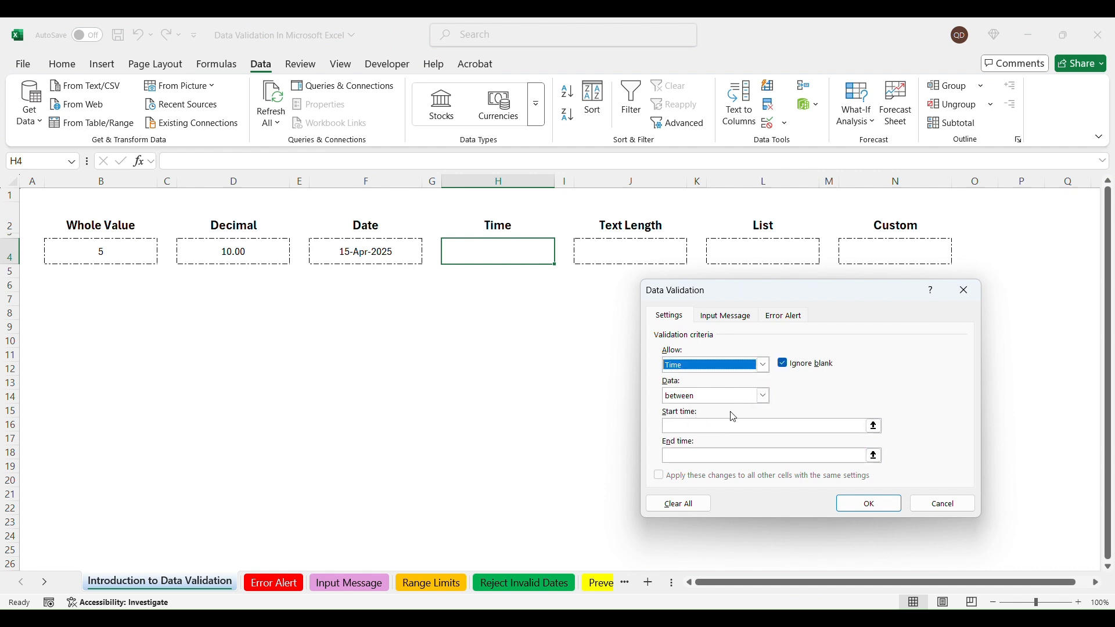
pyautogui.click(735, 395)
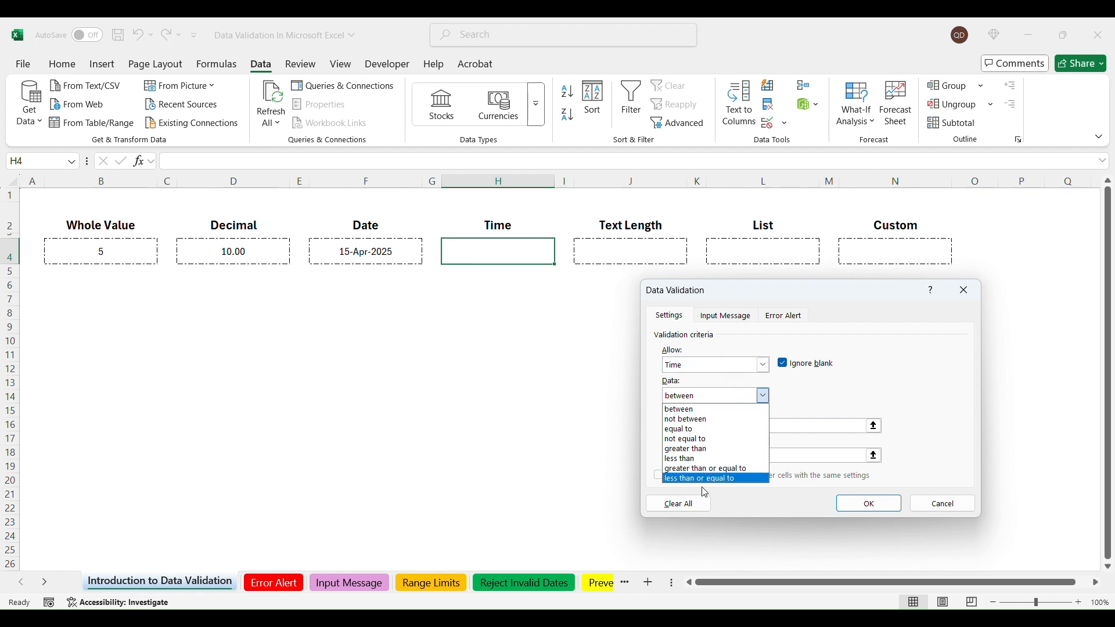
pyautogui.click(840, 403)
pyautogui.click(711, 428)
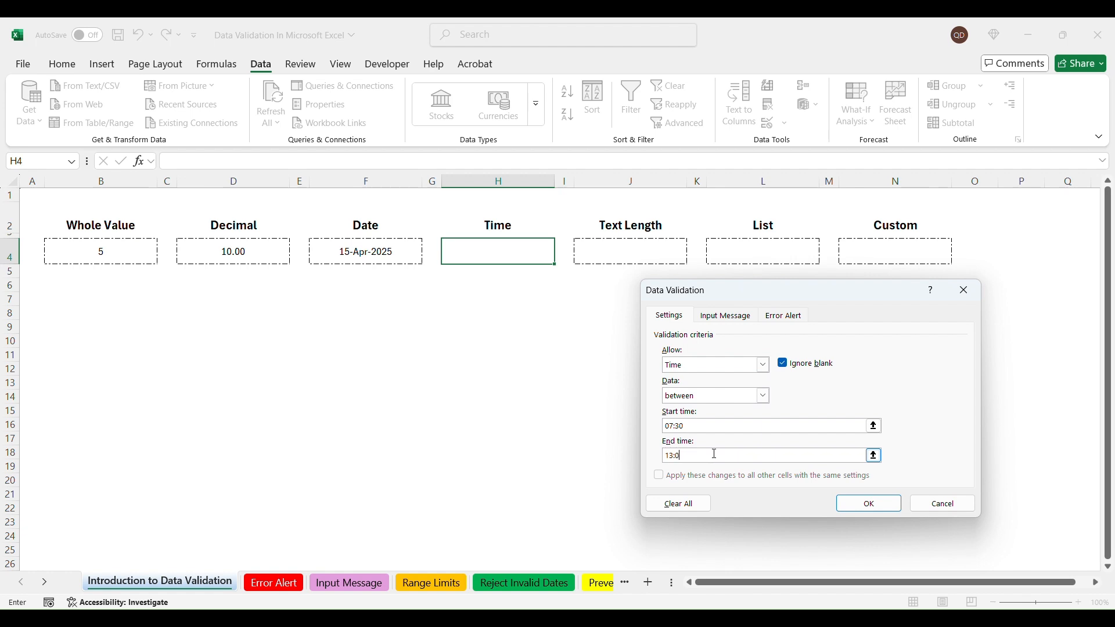
pyautogui.click(893, 503)
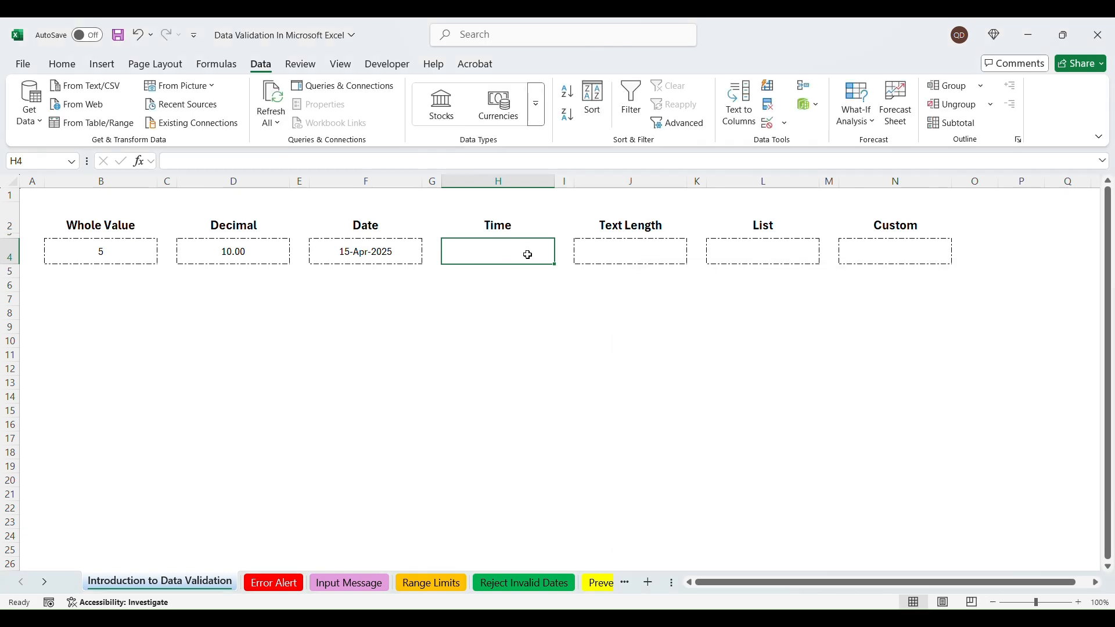
# Step: Test the Time cell by entering 12:30 pm and replacing it with the upper limit 13:00
pyautogui.write('12:')
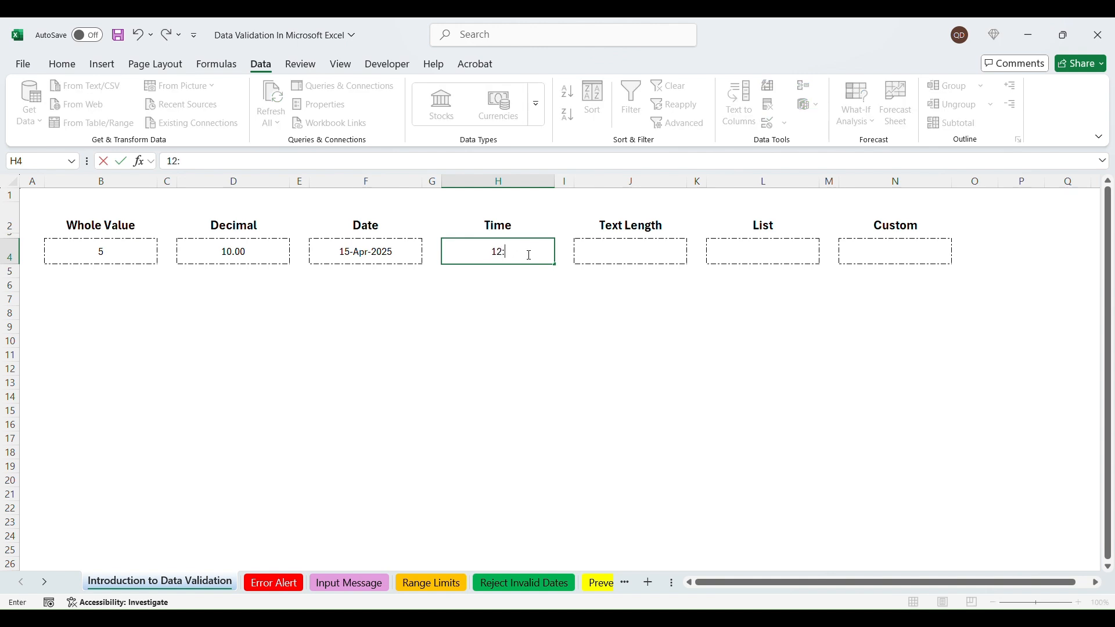
pyautogui.write('30 pm')
pyautogui.press('Return')
pyautogui.click(529, 255)
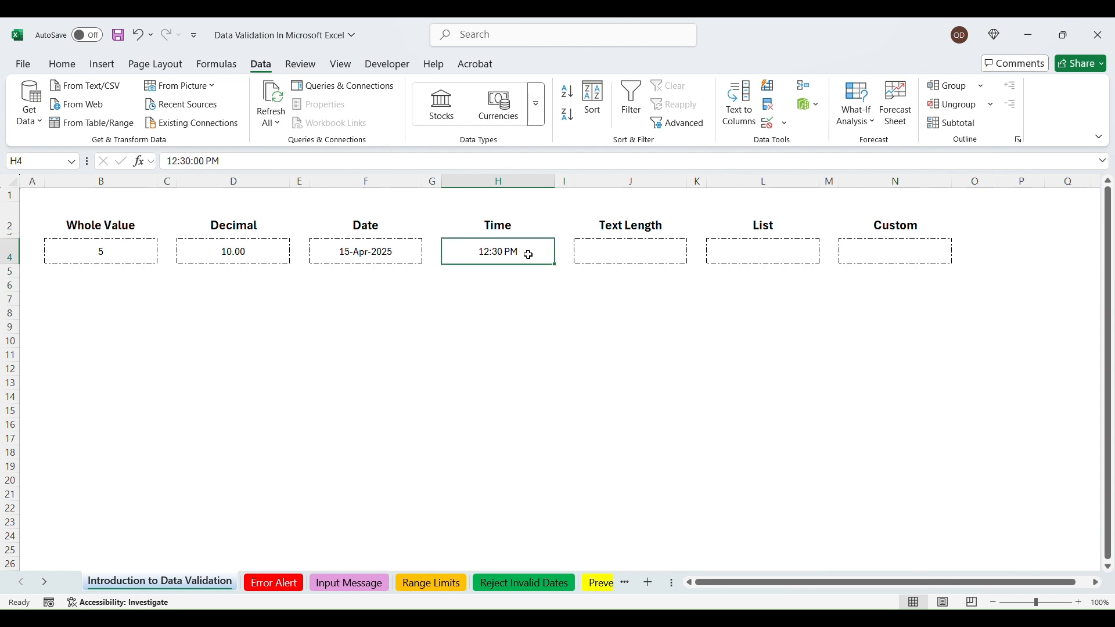
pyautogui.write('13:')
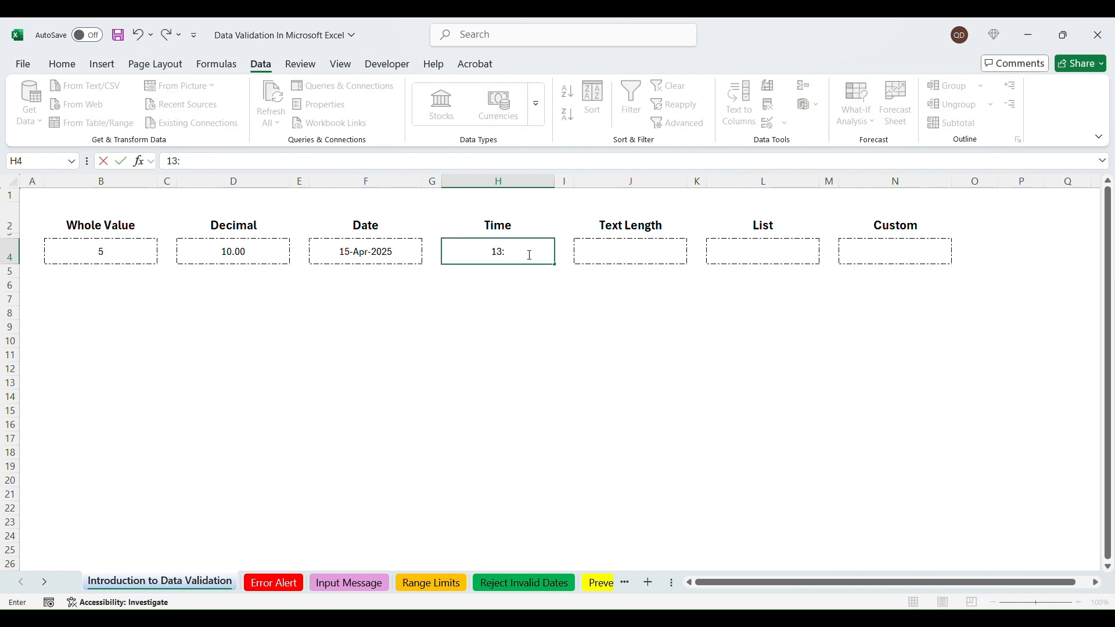
pyautogui.write('00')
pyautogui.press('Return')
# Step: Review the end time in the Time cell's validation rule
pyautogui.click(529, 254)
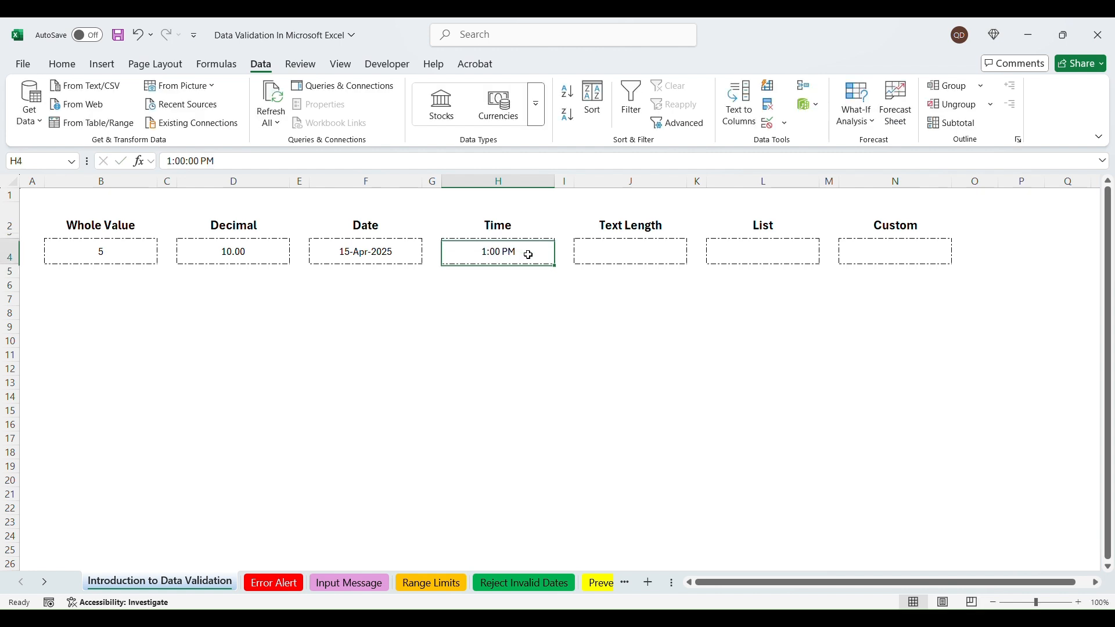
pyautogui.click(768, 123)
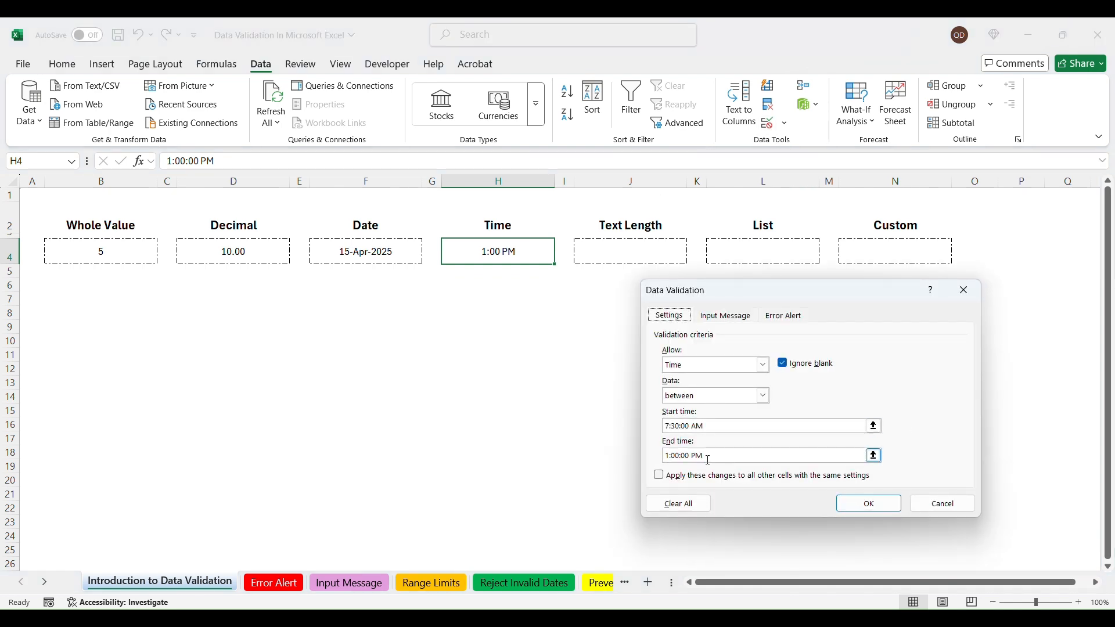
pyautogui.moveTo(712, 456); pyautogui.dragTo(629, 455)
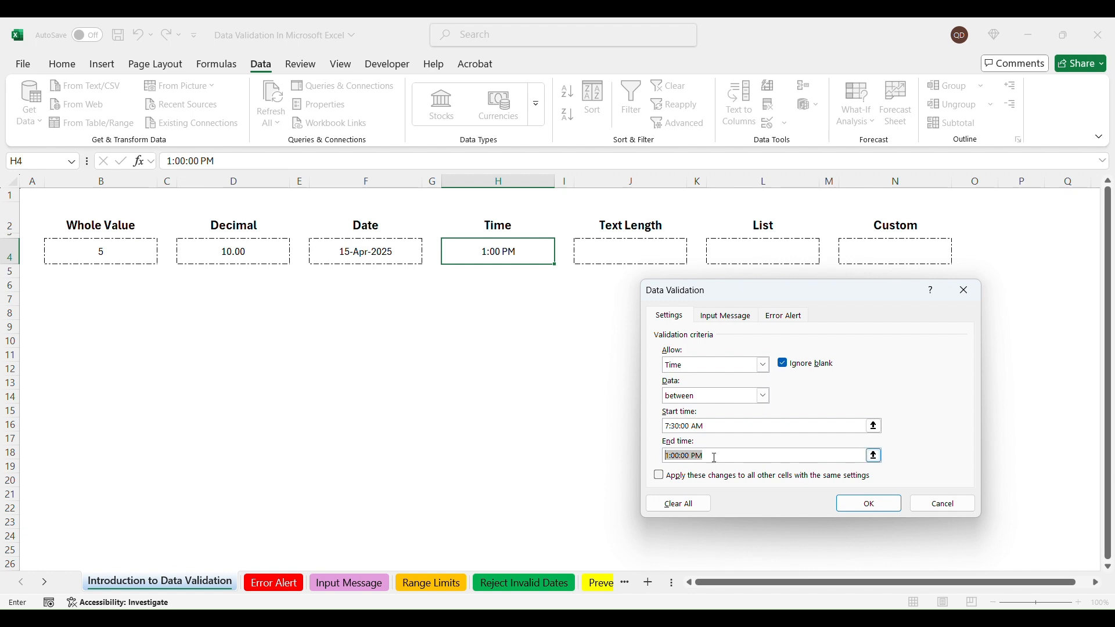
pyautogui.write('1')
pyautogui.press('Return')
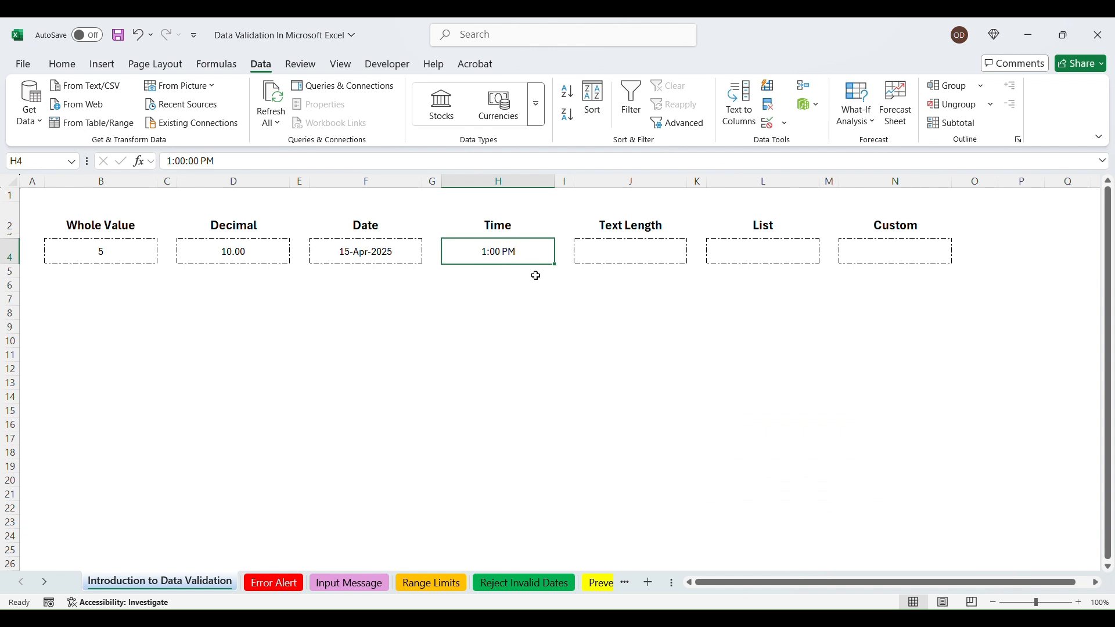
# Step: Restrict the Text Length cell J4 to text lengths less than 10
pyautogui.click(644, 254)
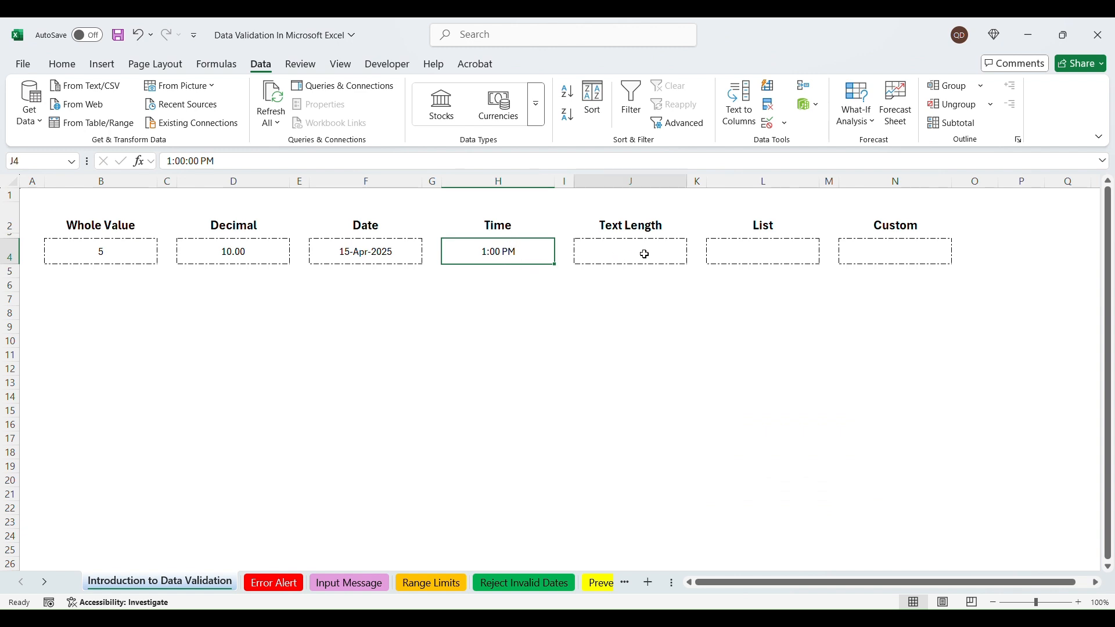
pyautogui.click(768, 123)
pyautogui.click(753, 373)
pyautogui.click(714, 440)
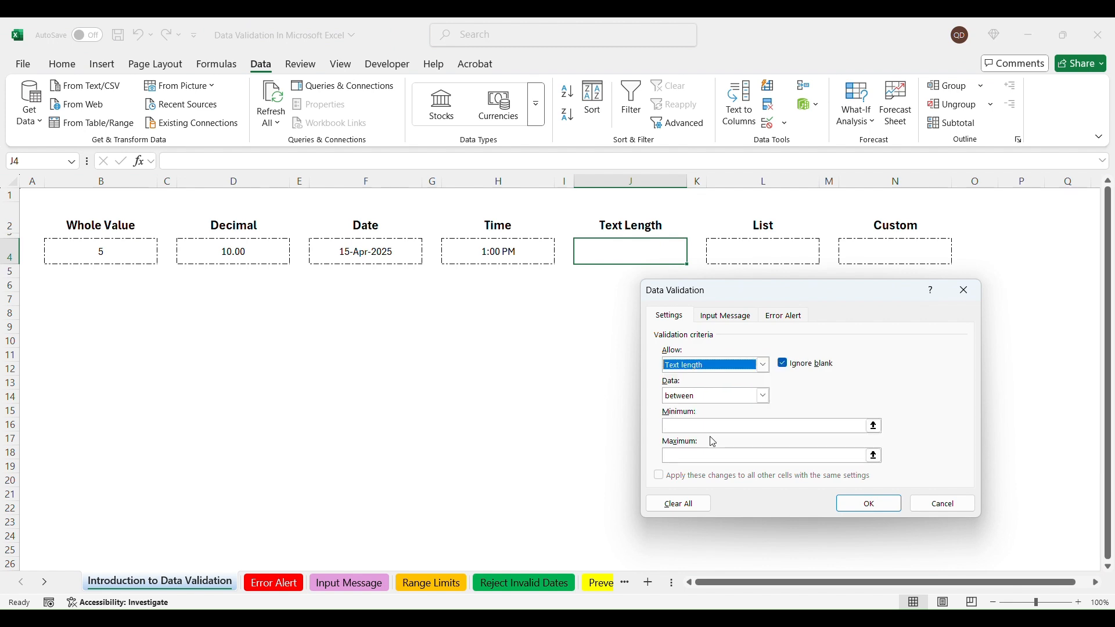
pyautogui.click(765, 397)
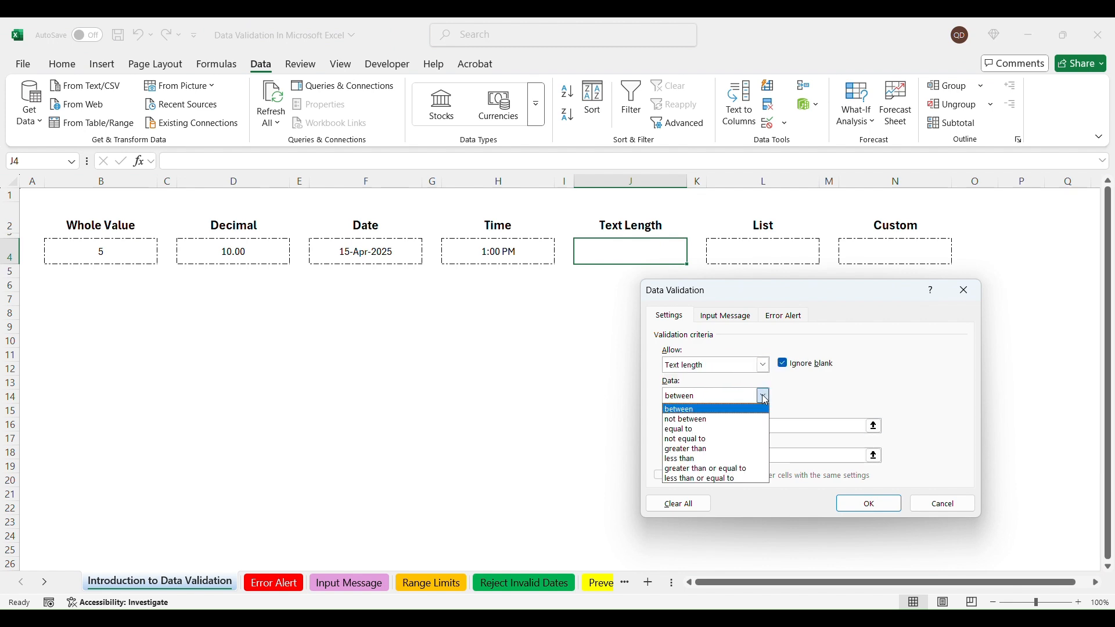
pyautogui.click(703, 460)
pyautogui.click(708, 424)
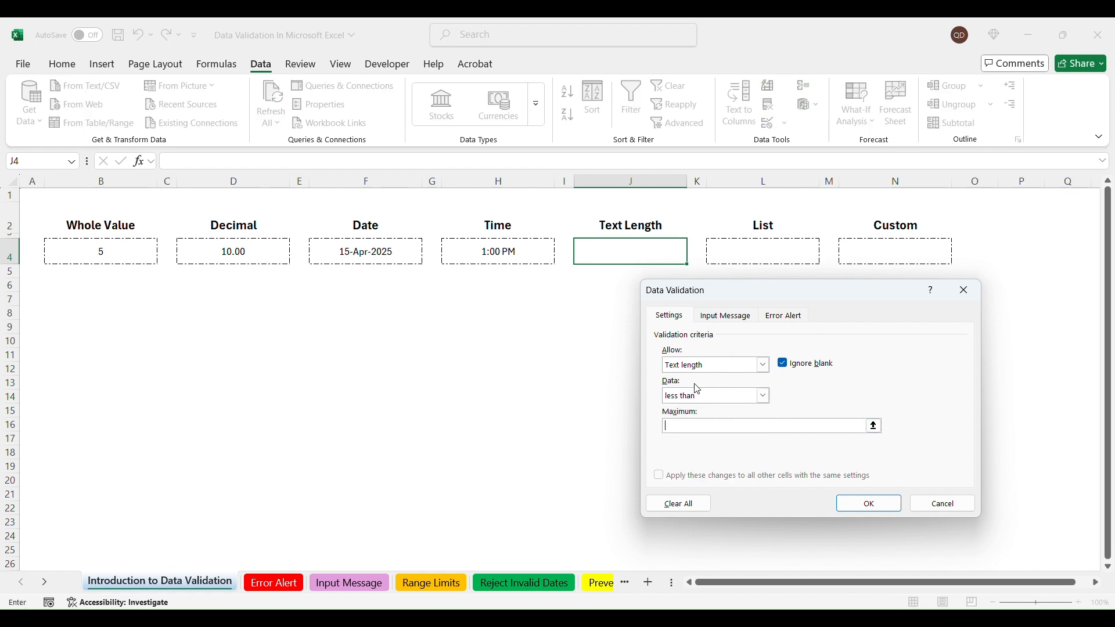
pyautogui.press('Return')
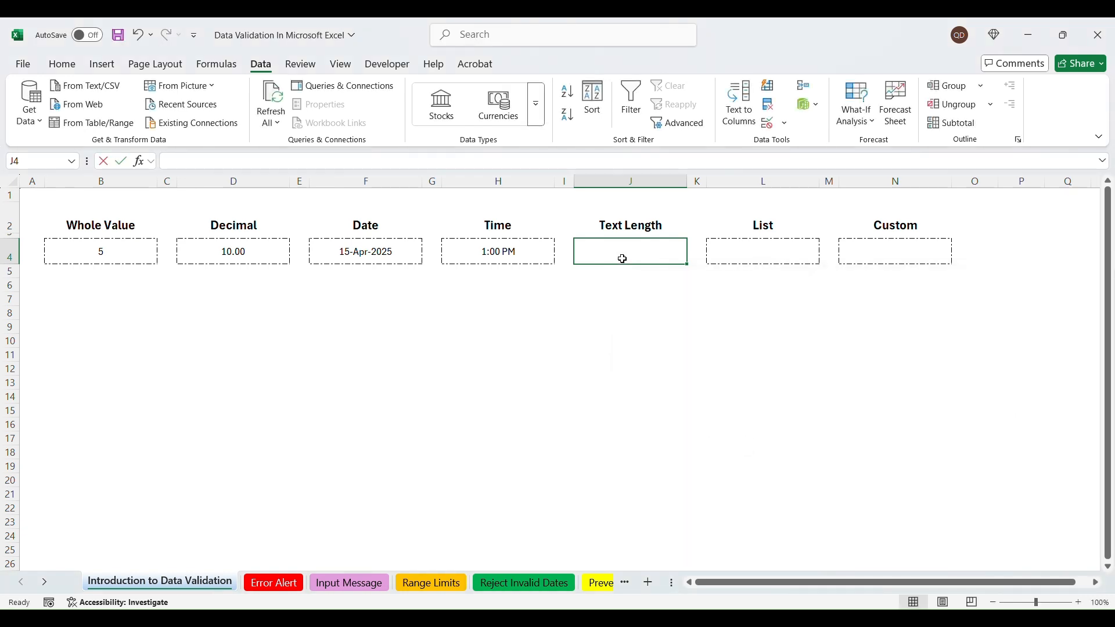
# Step: Test the Text Length cell by entering the nine-character text shdngjfid
pyautogui.write('shdngjf')
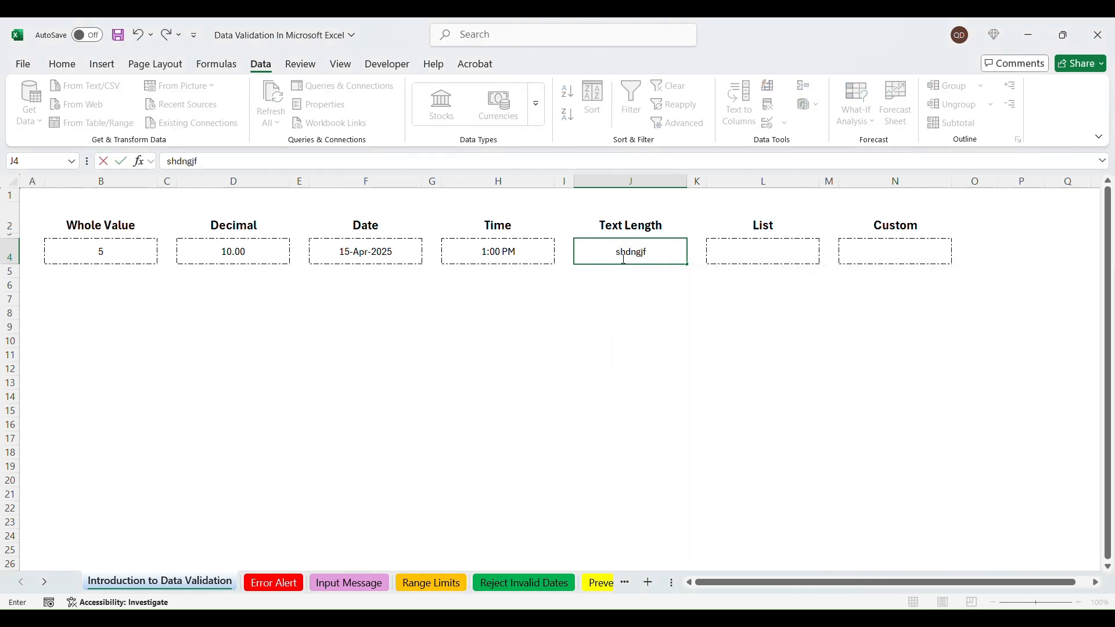
pyautogui.write('id')
pyautogui.press('Return')
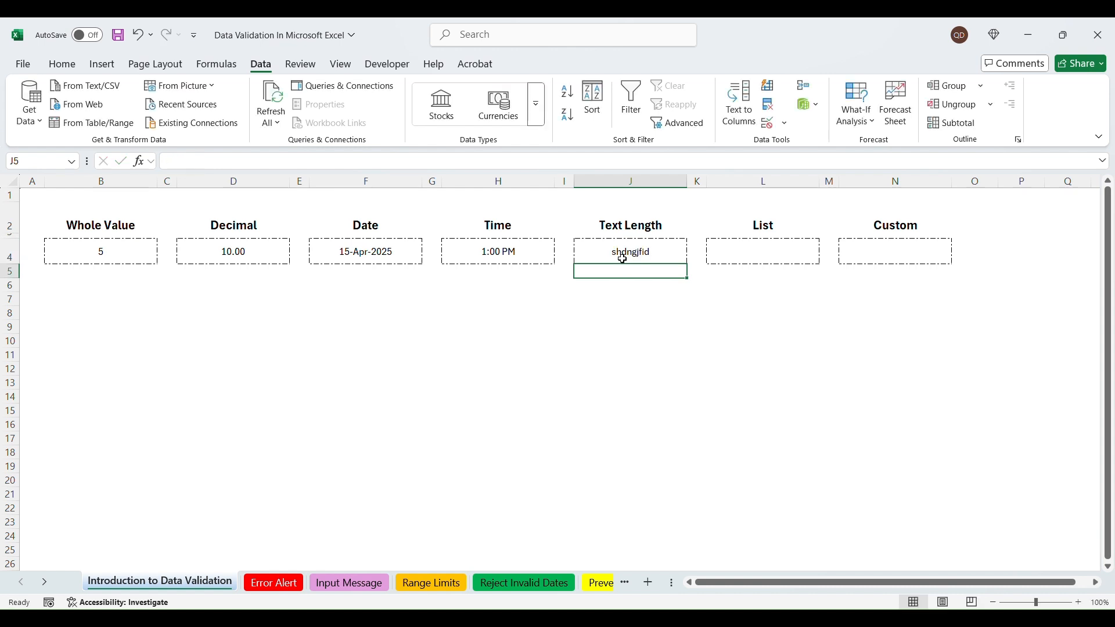
# Step: Test the Text Length limit by extending the entry to shdngjfidp, and discard the change
pyautogui.click(639, 251)
pyautogui.click(282, 162)
pyautogui.write('p')
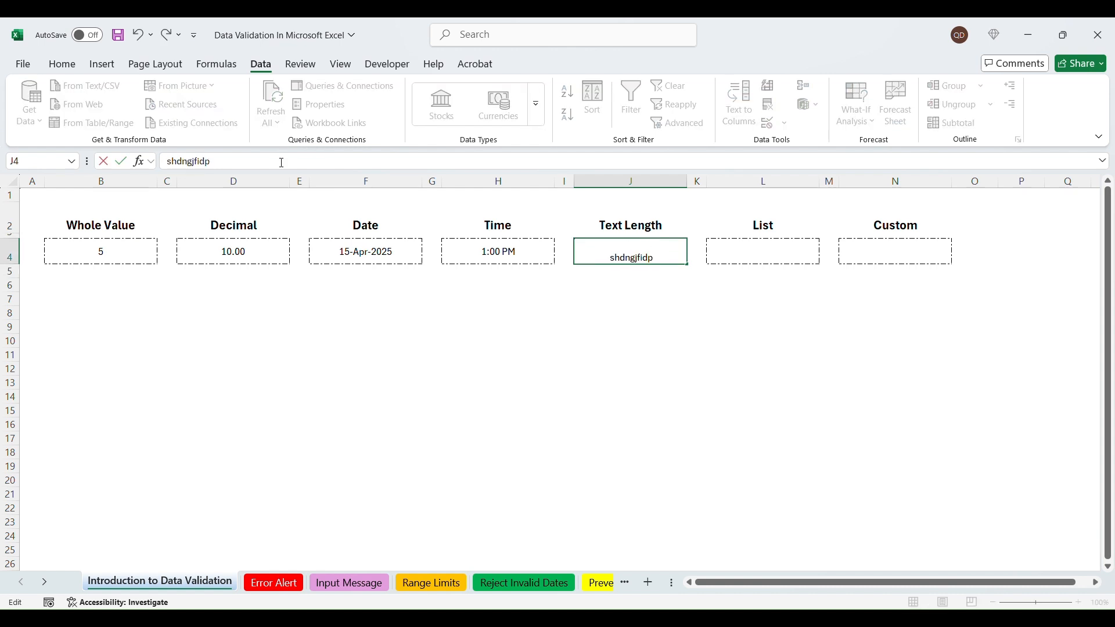
pyautogui.press('Return')
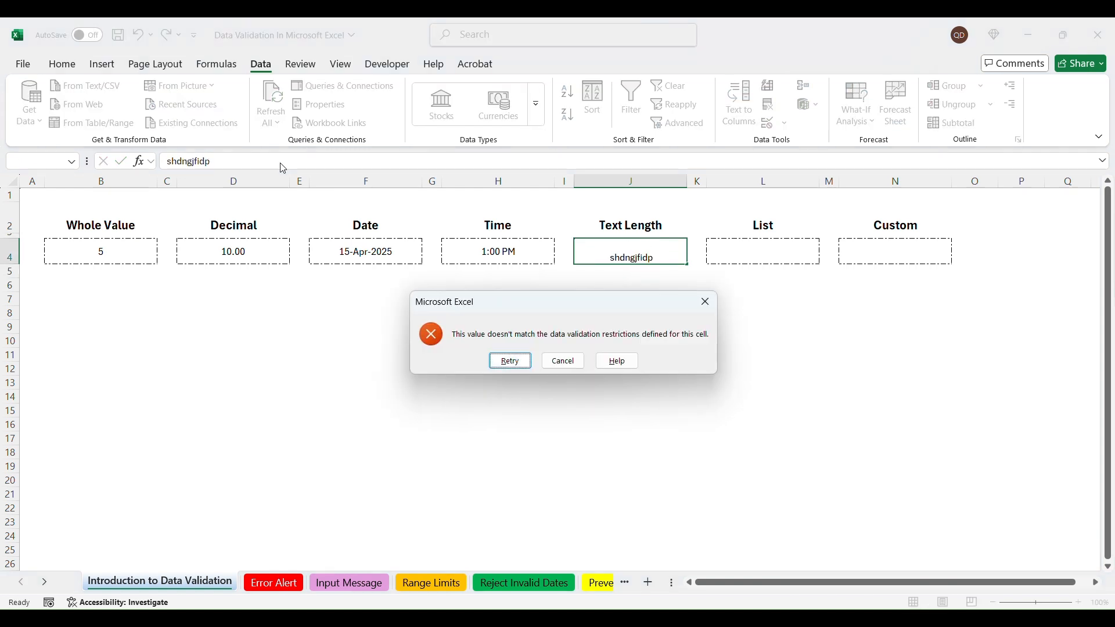
pyautogui.click(526, 363)
pyautogui.press('Return')
pyautogui.press('Escape')
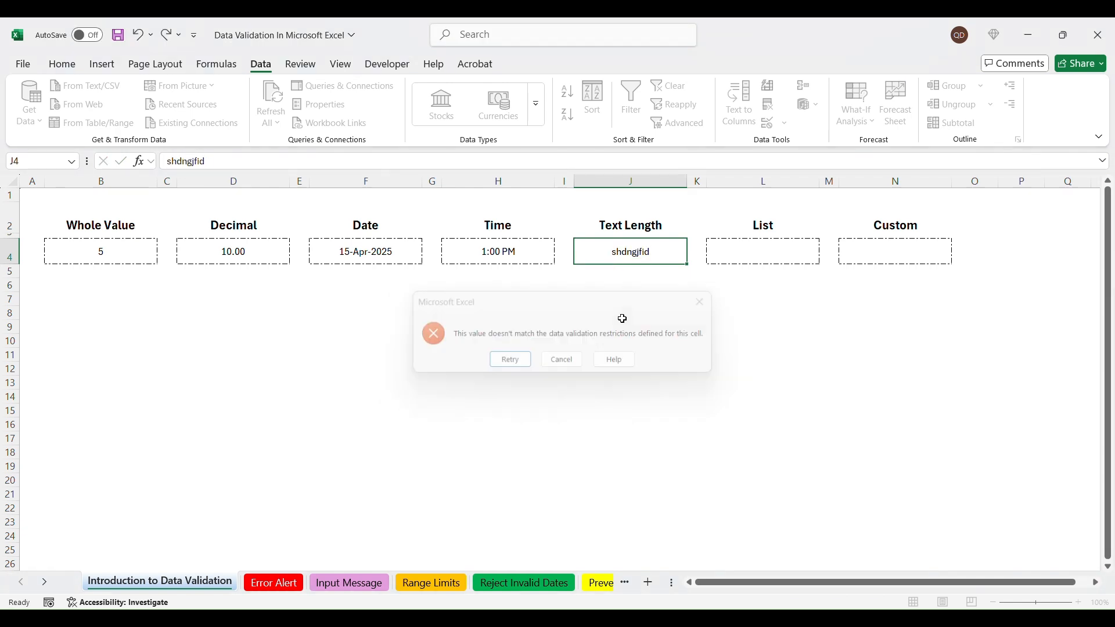
# Step: Change the Text Length cell's validation condition to less than or equal to
pyautogui.click(767, 123)
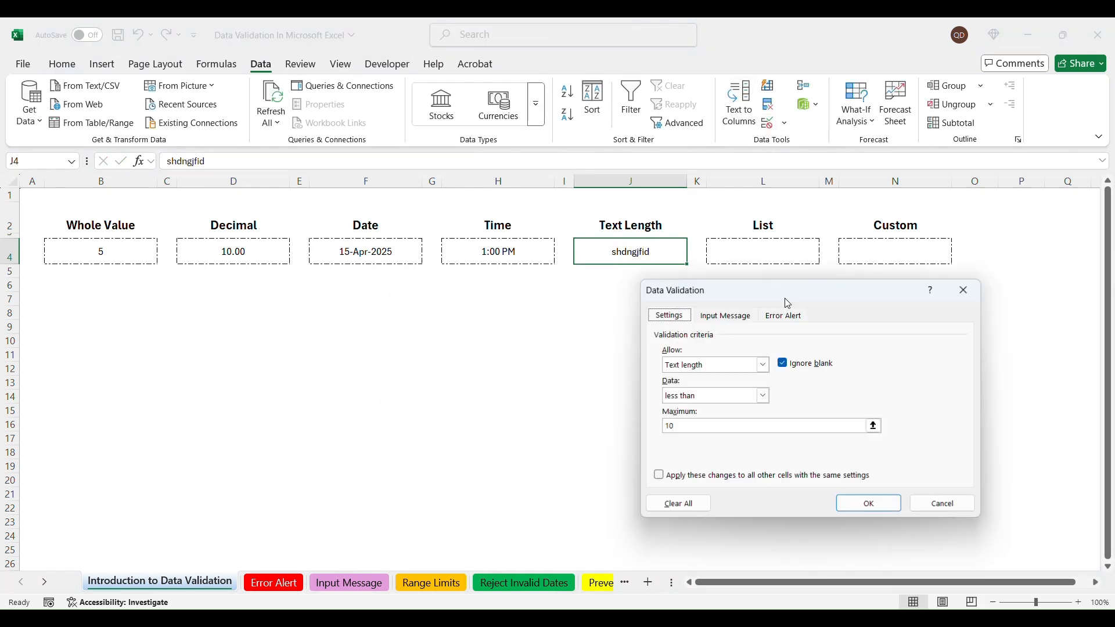
pyautogui.click(728, 397)
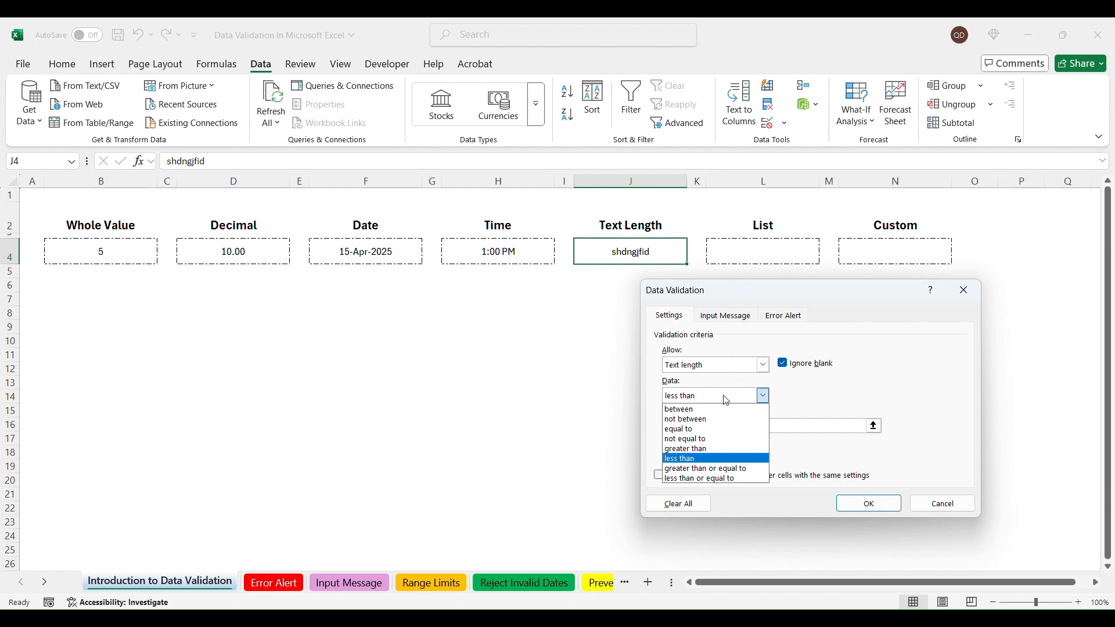
pyautogui.click(694, 480)
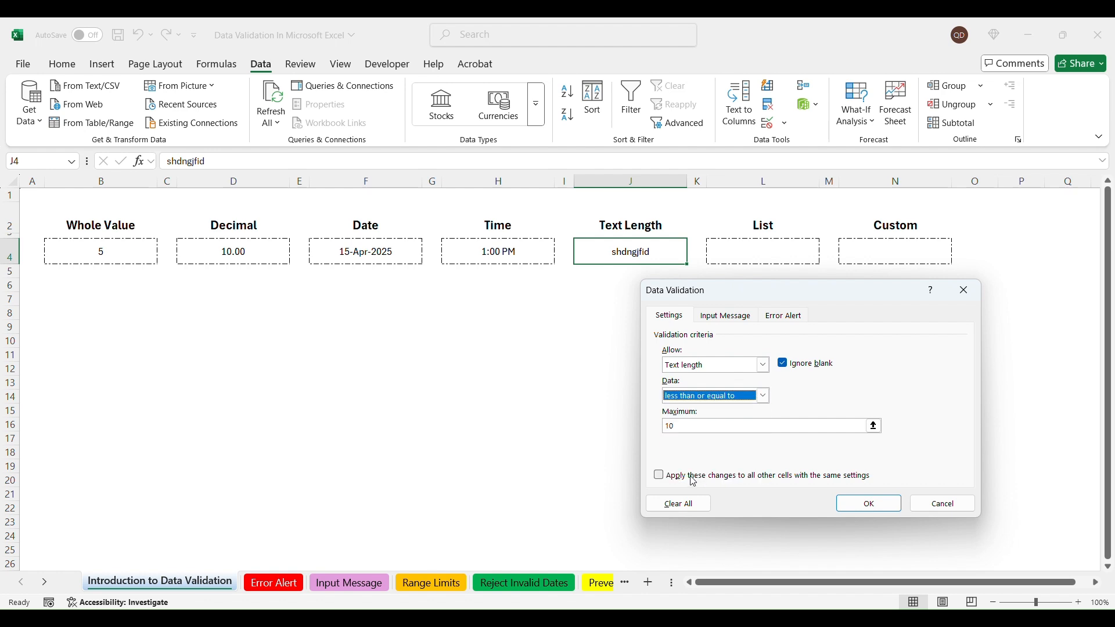
pyautogui.click(867, 503)
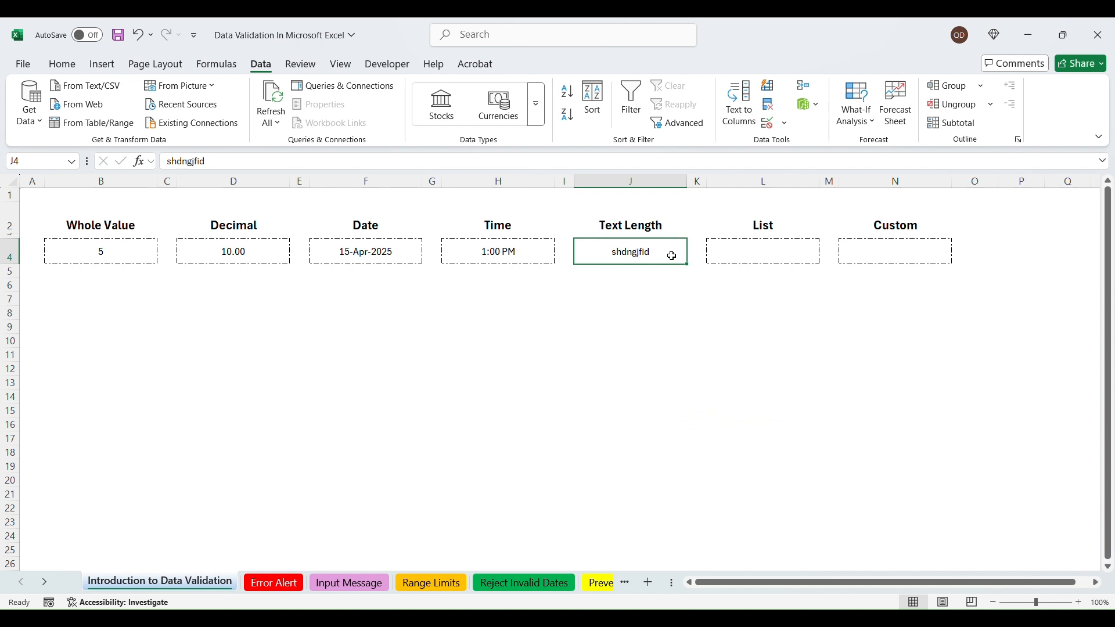
# Step: Test the revised Text Length rule by extending the entry to the ten-character text shdngjfida
pyautogui.doubleClick(662, 255)
pyautogui.write('a')
pyautogui.press('Return')
pyautogui.doubleClick(638, 254)
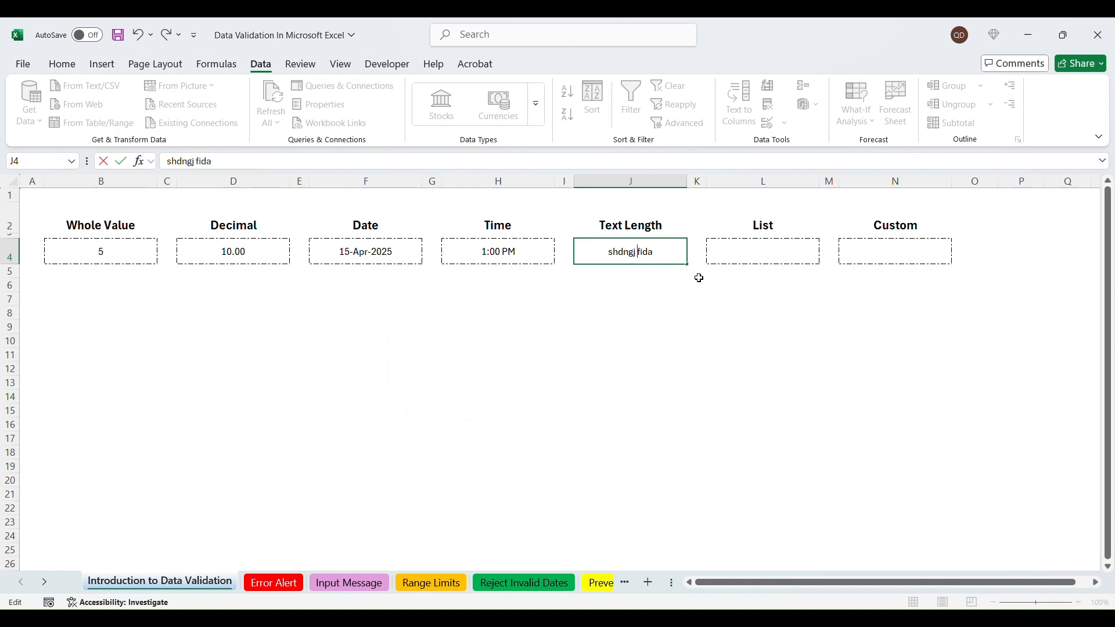
pyautogui.press('Return')
pyautogui.click(704, 303)
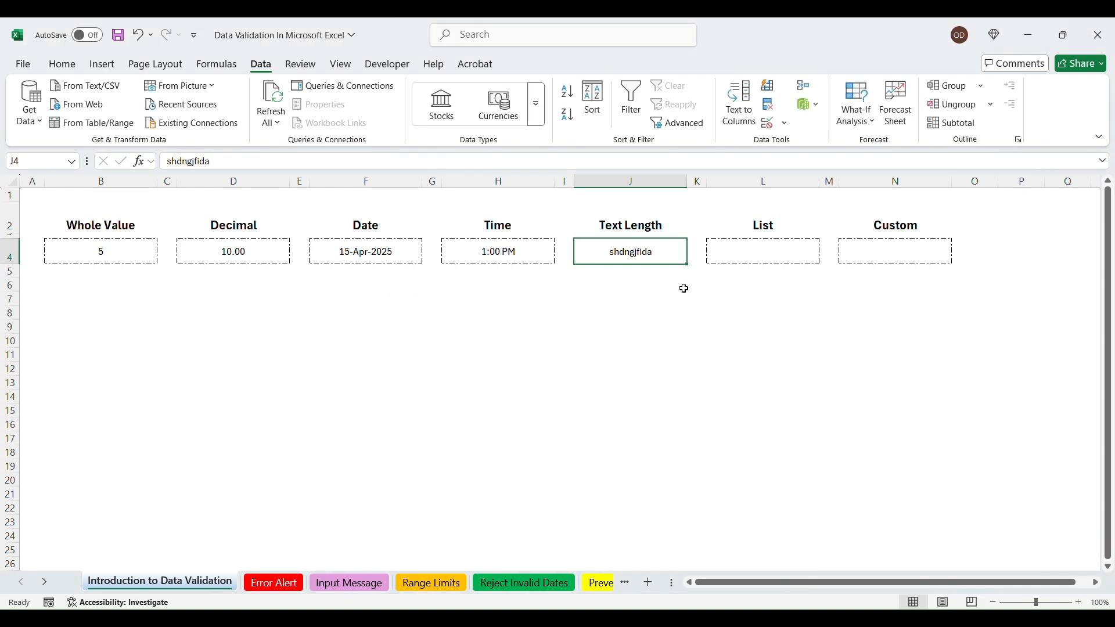
# Step: Restrict the List cell L4 to a list with the source yes,no, keeping the in-cell dropdown enabled
pyautogui.click(782, 248)
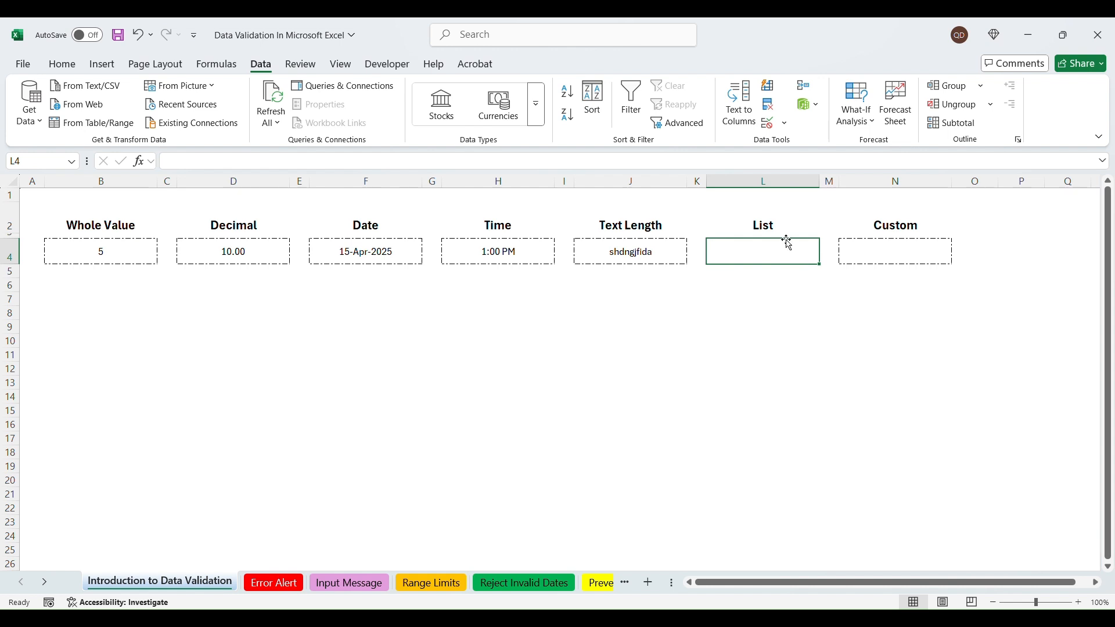
pyautogui.click(769, 123)
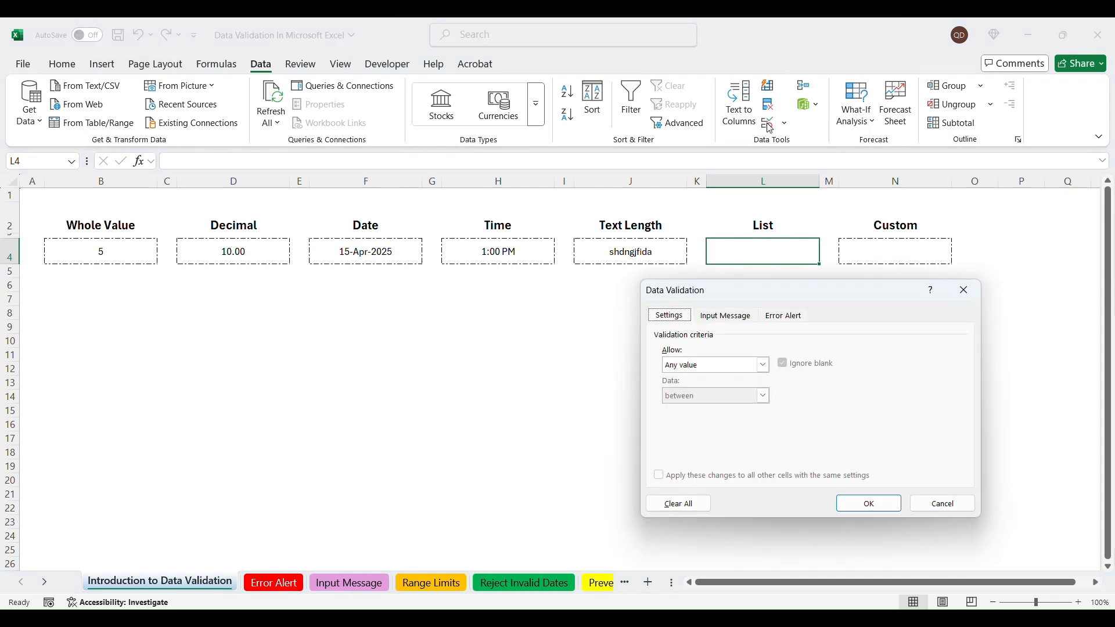
pyautogui.click(733, 367)
pyautogui.click(702, 409)
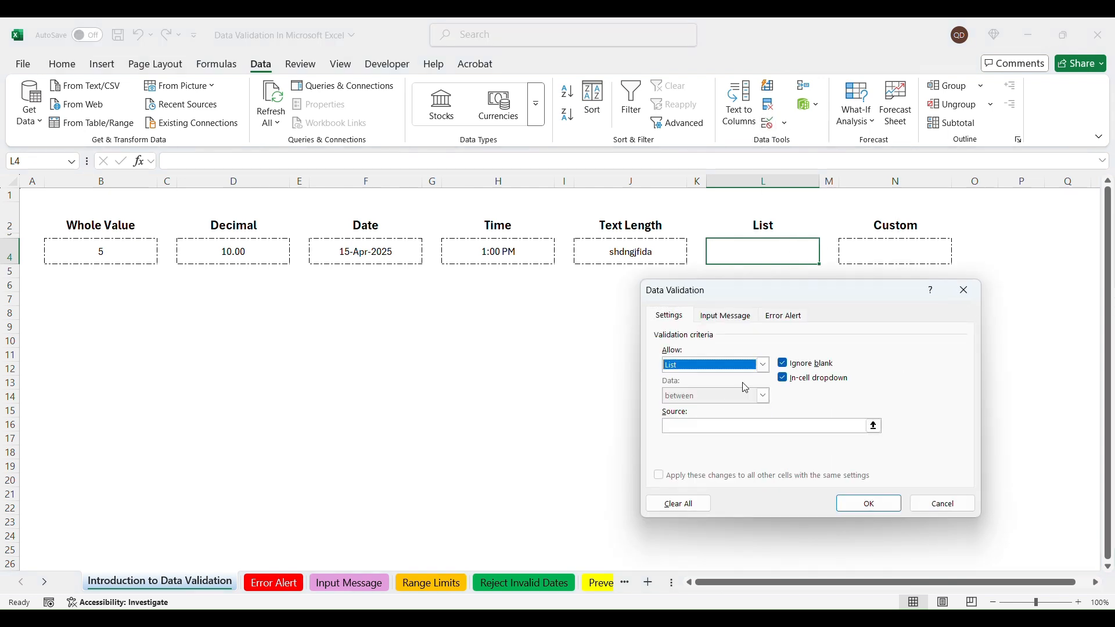
pyautogui.click(785, 382)
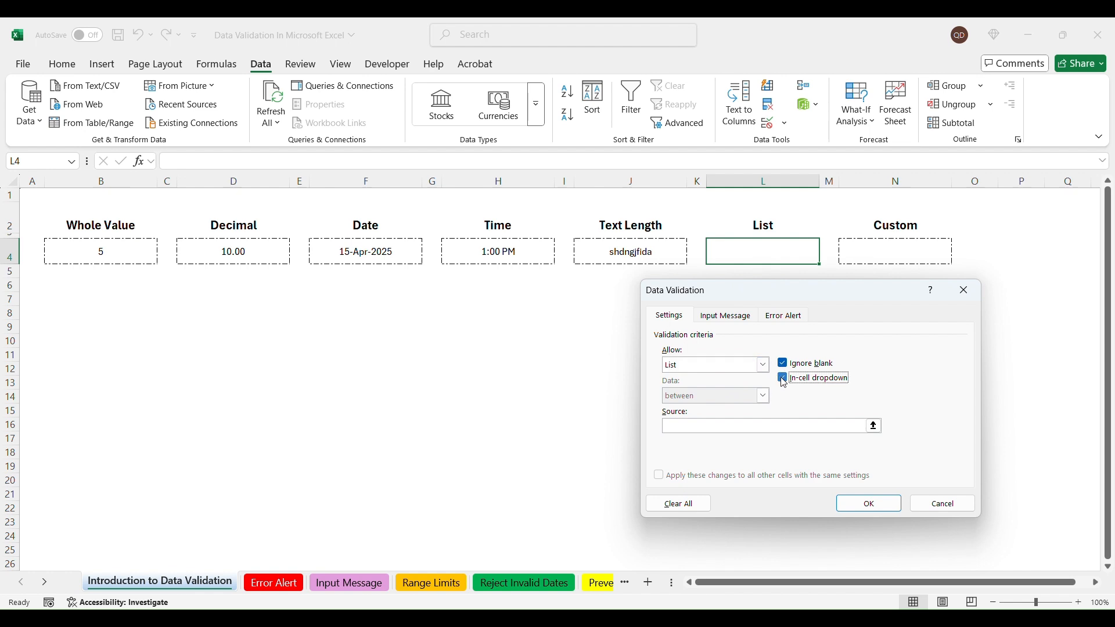
pyautogui.click(786, 382)
pyautogui.click(709, 430)
pyautogui.write('yes,no')
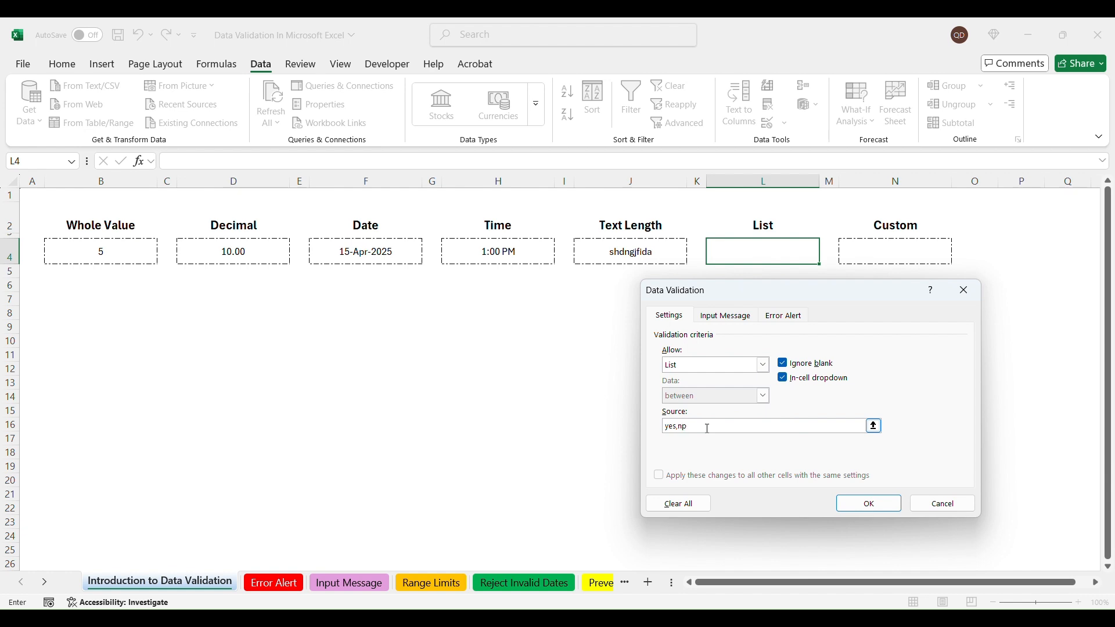
pyautogui.click(870, 506)
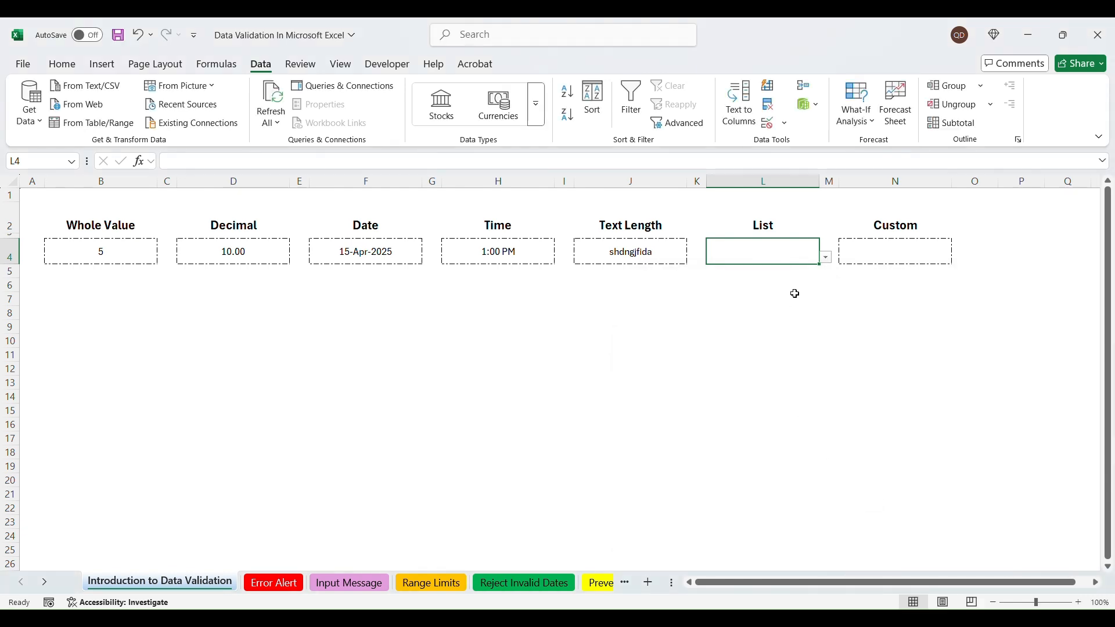
# Step: Check the List cell's dropdown choices and turn off the in-cell dropdown in its validation rule
pyautogui.click(827, 257)
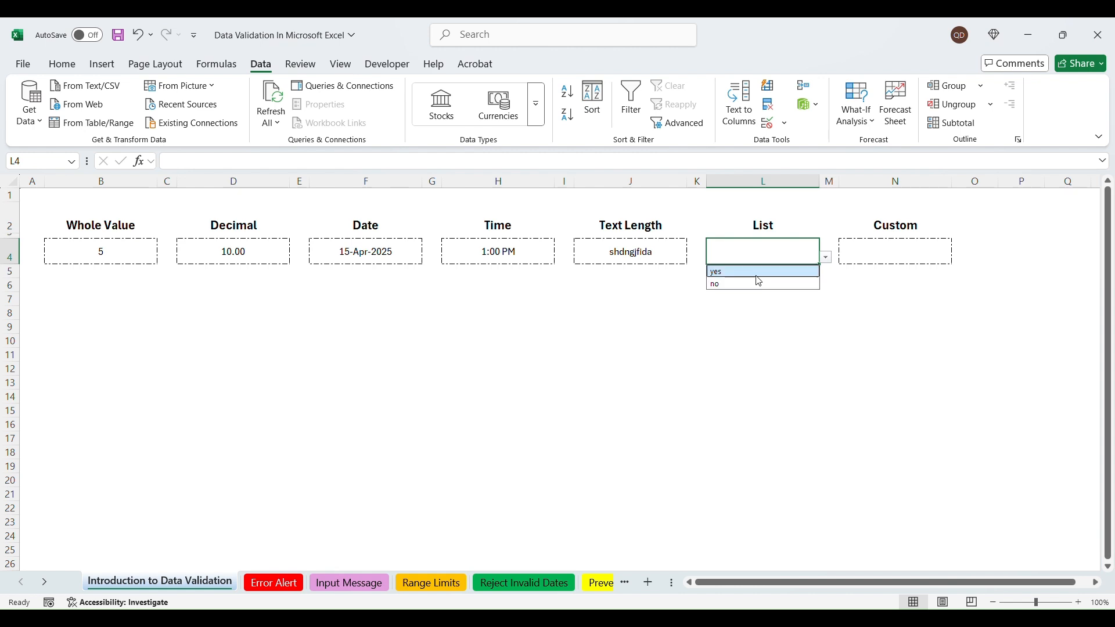
pyautogui.click(785, 248)
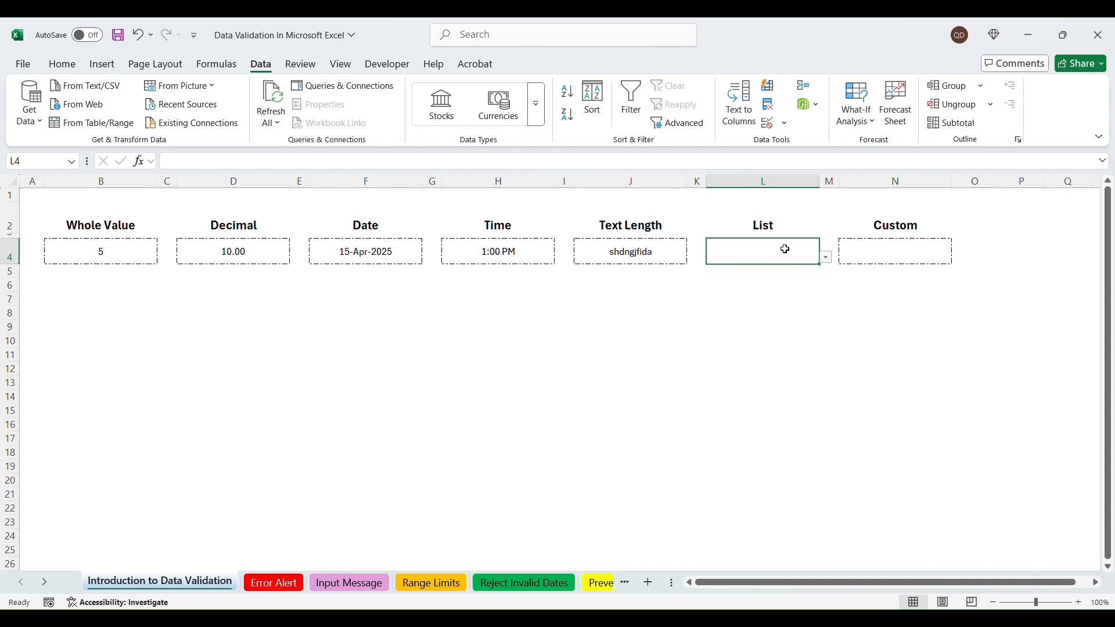
pyautogui.click(771, 128)
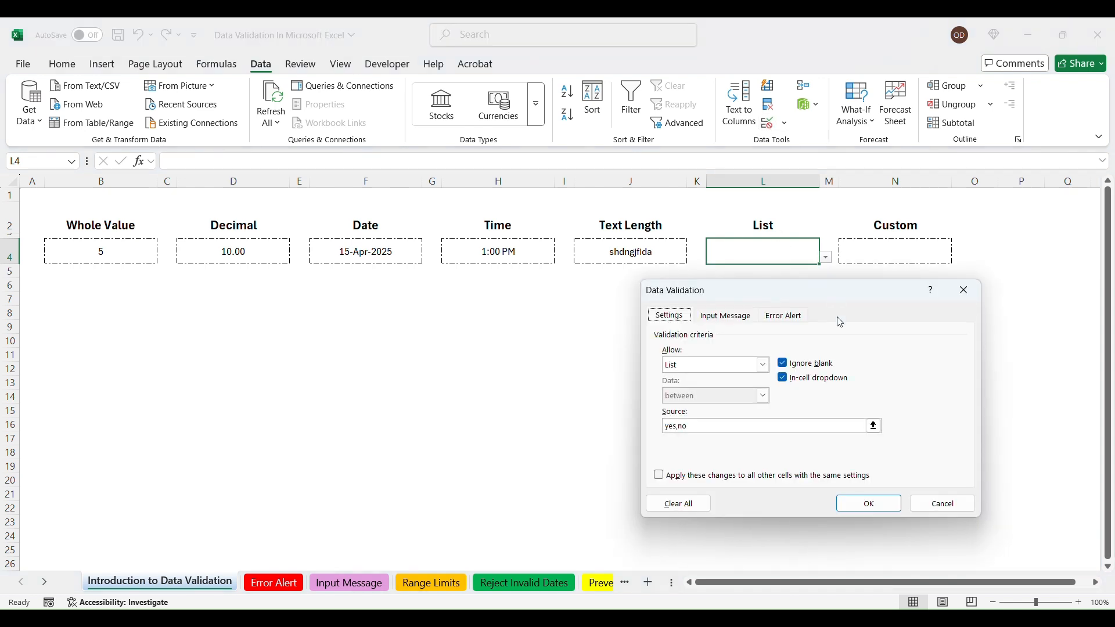
pyautogui.click(781, 376)
pyautogui.click(871, 504)
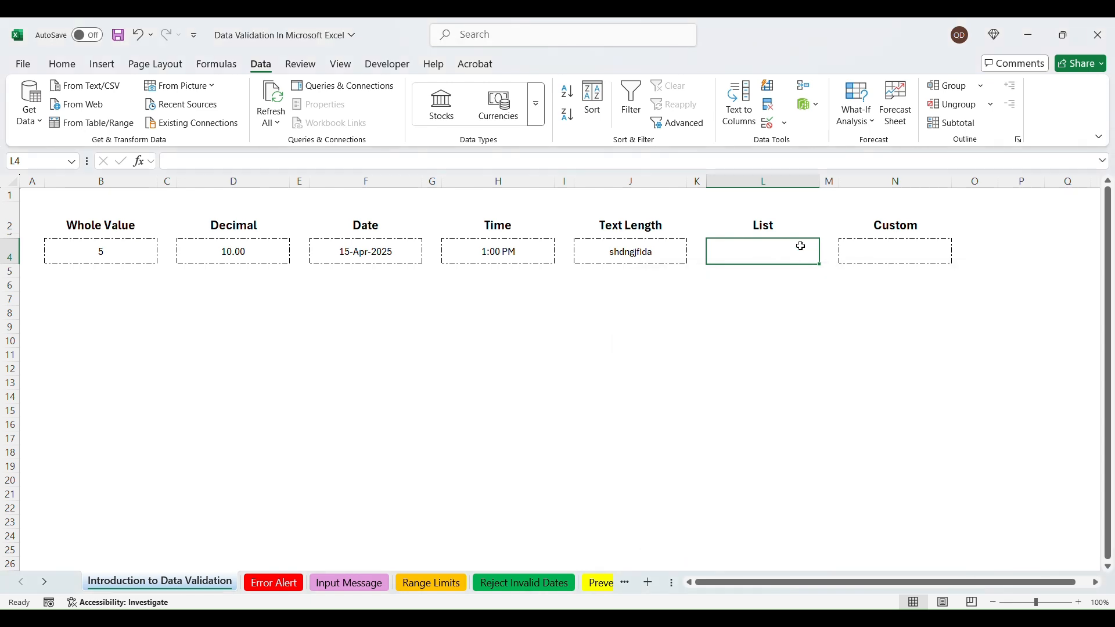
# Step: Test the List cell by entering yes, and try replacing it with kdajkbd before discarding that entry
pyautogui.write('yes')
pyautogui.press('Return')
pyautogui.click(802, 247)
pyautogui.write('kdajkbd')
pyautogui.press('Return')
pyautogui.click(563, 362)
# Step: Apply a Custom validation rule to the Custom cell N4 using the formula =N4>5
pyautogui.click(909, 250)
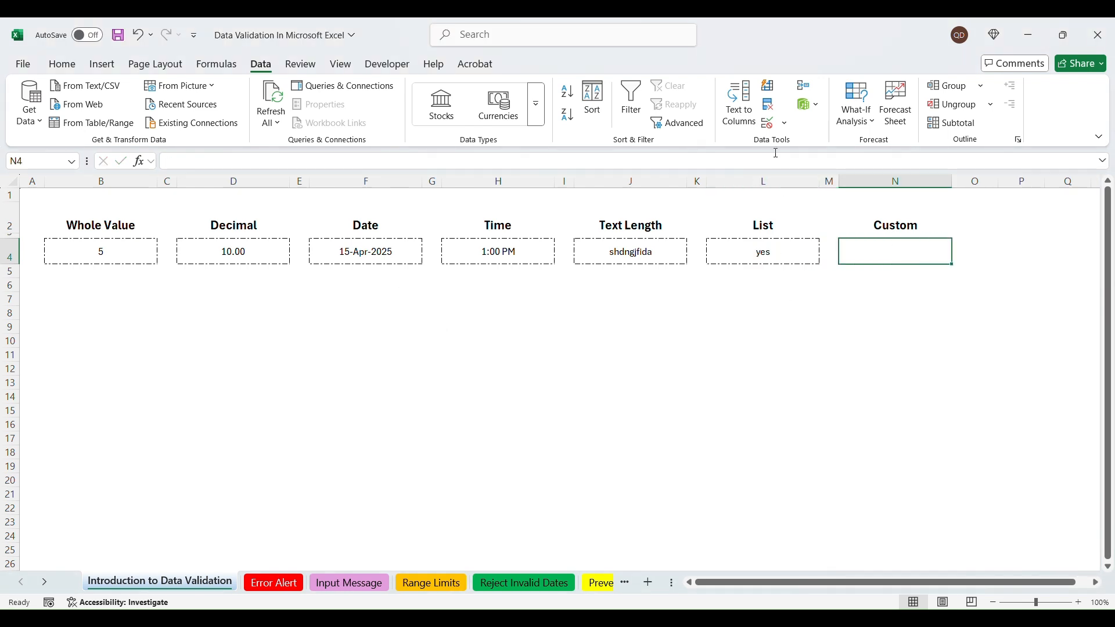
pyautogui.click(771, 127)
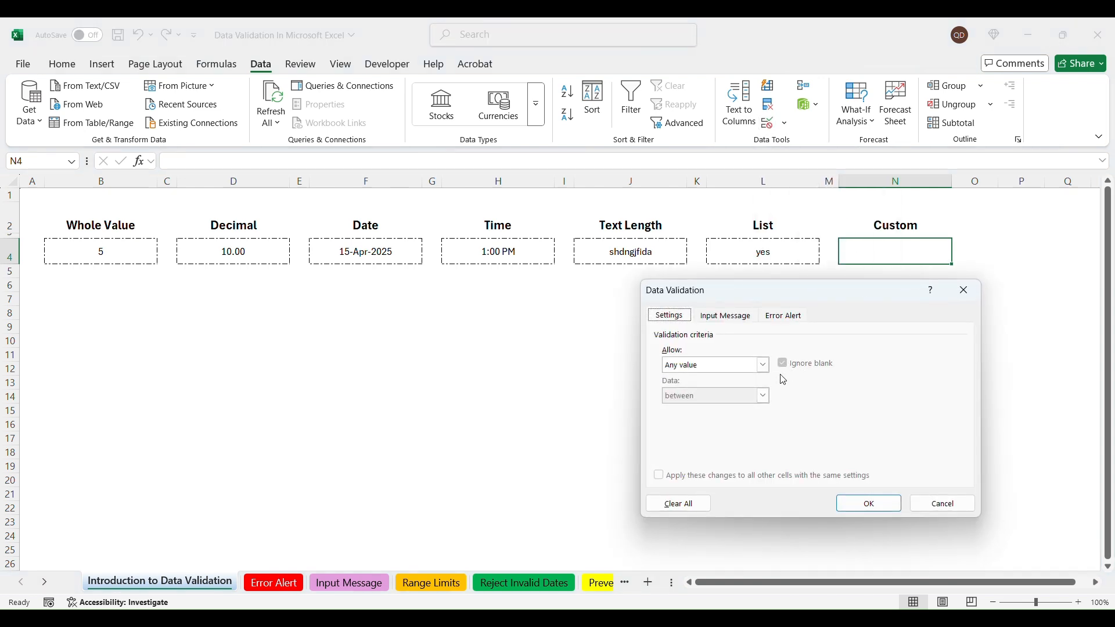
pyautogui.click(746, 368)
pyautogui.click(697, 449)
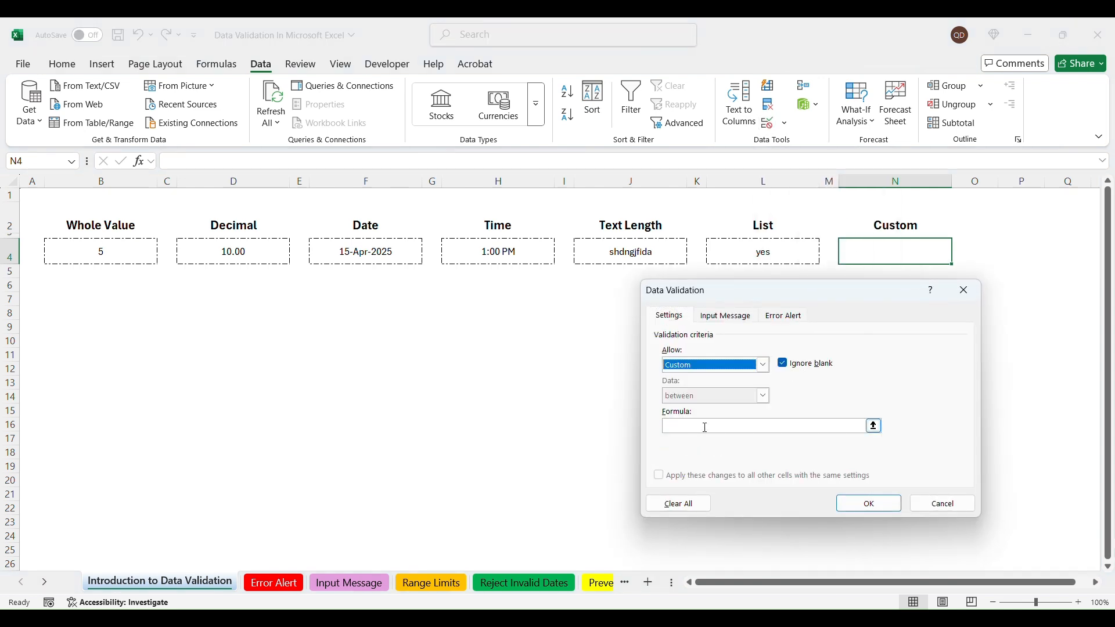
pyautogui.click(706, 427)
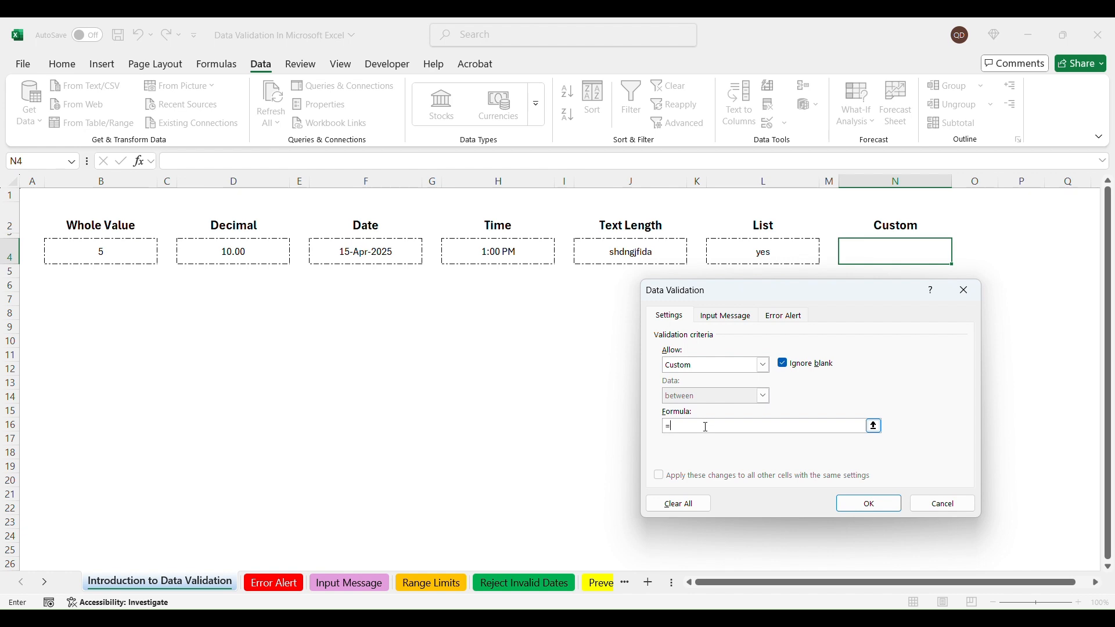
pyautogui.click(900, 252)
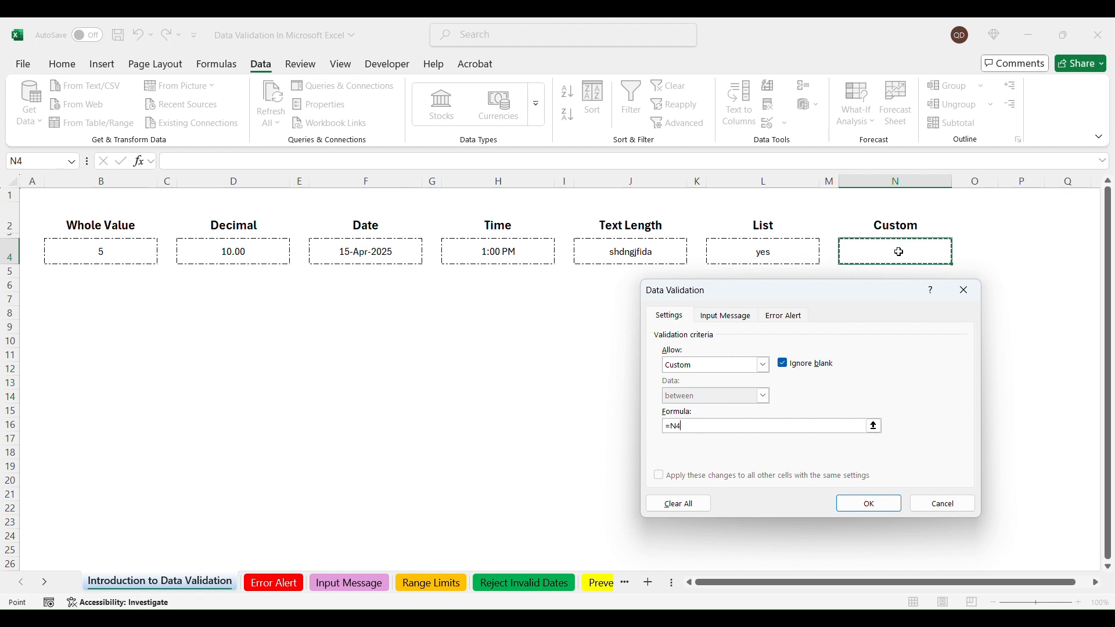
pyautogui.write('>5')
pyautogui.click(869, 503)
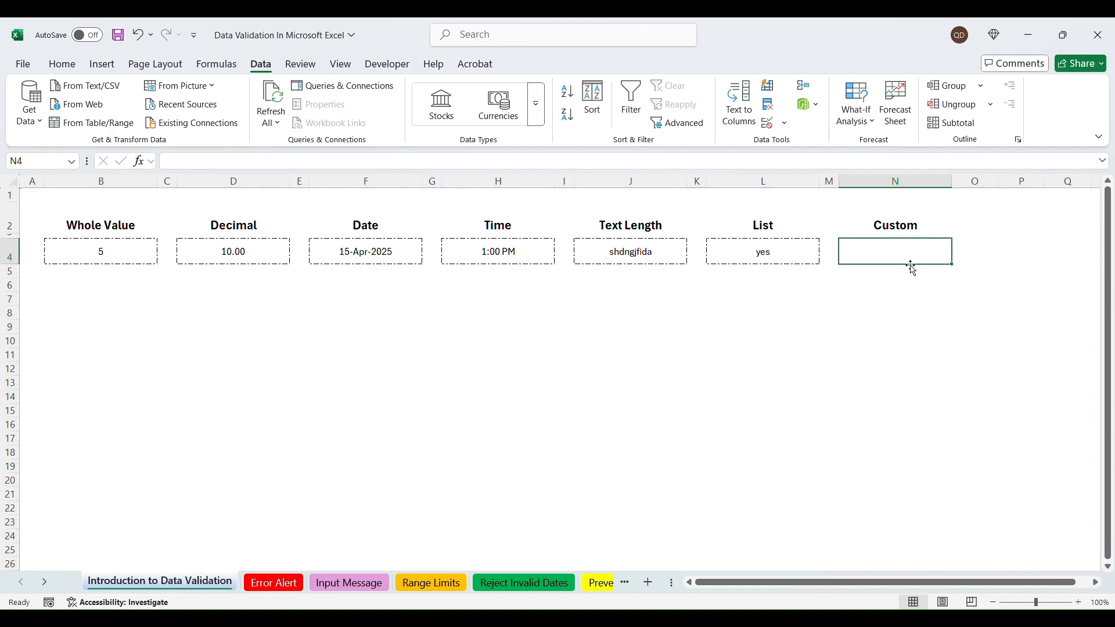
# Step: Test the Custom cell by trying 4 and 5, discarding each entry, and then entering 6
pyautogui.write('4')
pyautogui.press('Return')
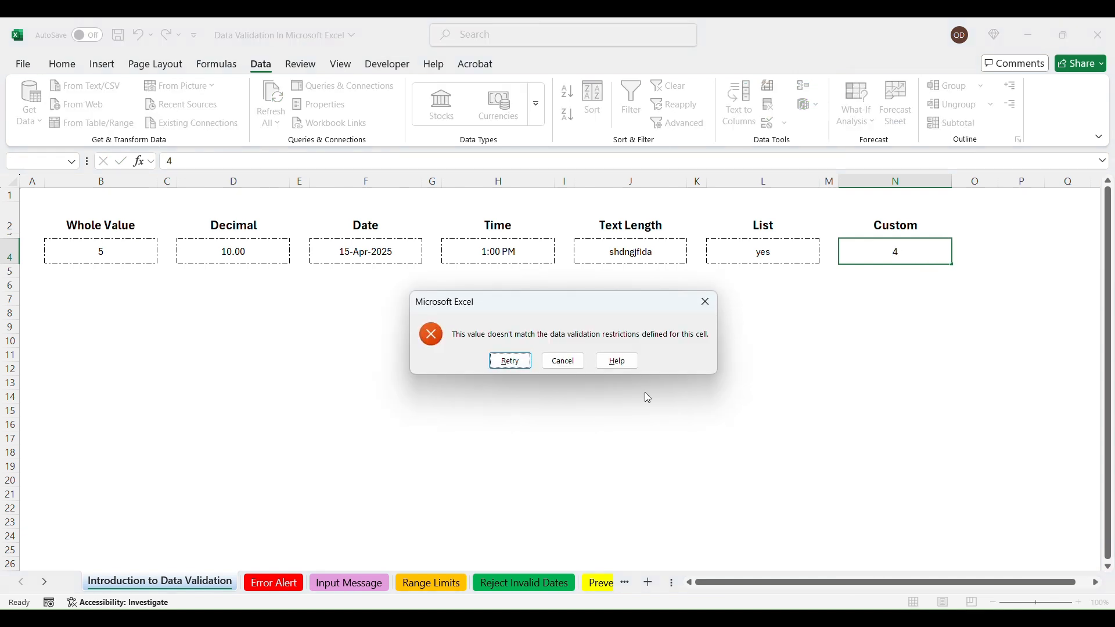
pyautogui.click(581, 363)
pyautogui.write('5')
pyautogui.press('Return')
pyautogui.click(581, 363)
pyautogui.write('6')
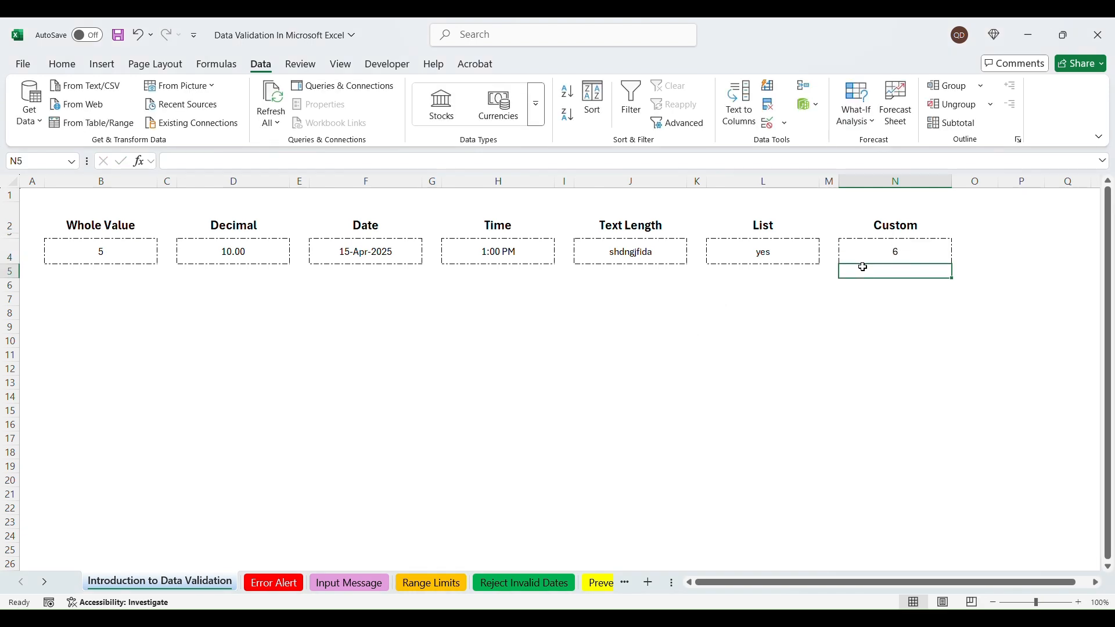
# Step: Test the Custom cell's formula rule against text by replacing its entry with gadsdas
pyautogui.click(884, 247)
pyautogui.write('gadsdas')
pyautogui.press('Return')
pyautogui.click(884, 247)
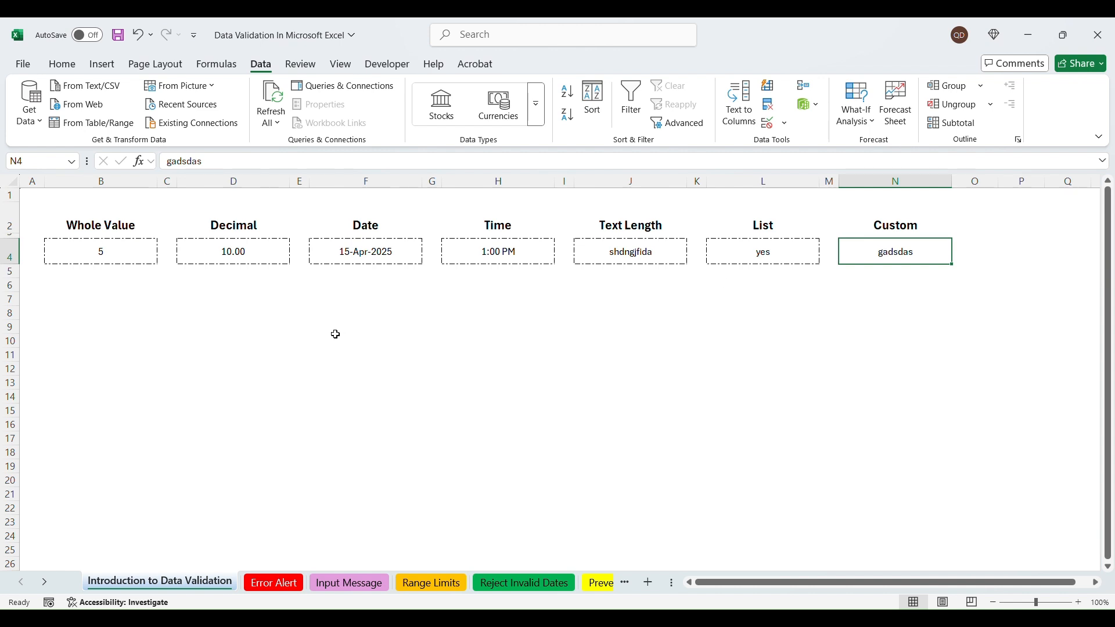
pyautogui.click(88, 243)
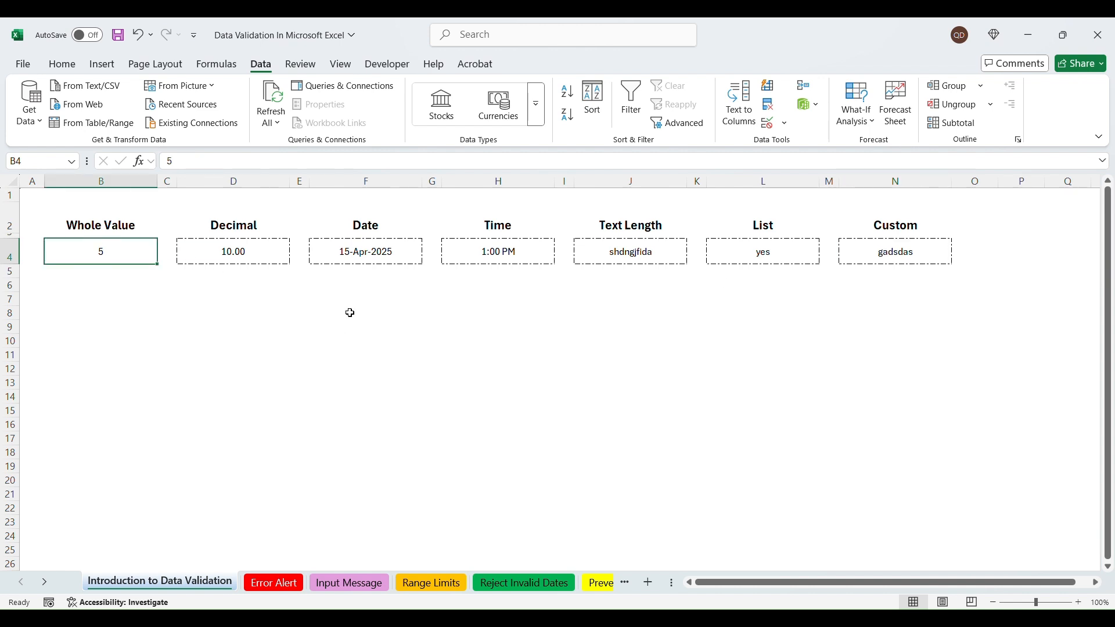
# Step: On the Error Alert sheet, restrict the Stop cell A5 to whole numbers between 1 and 5, keeping the Stop-style error alert enabled
pyautogui.click(286, 585)
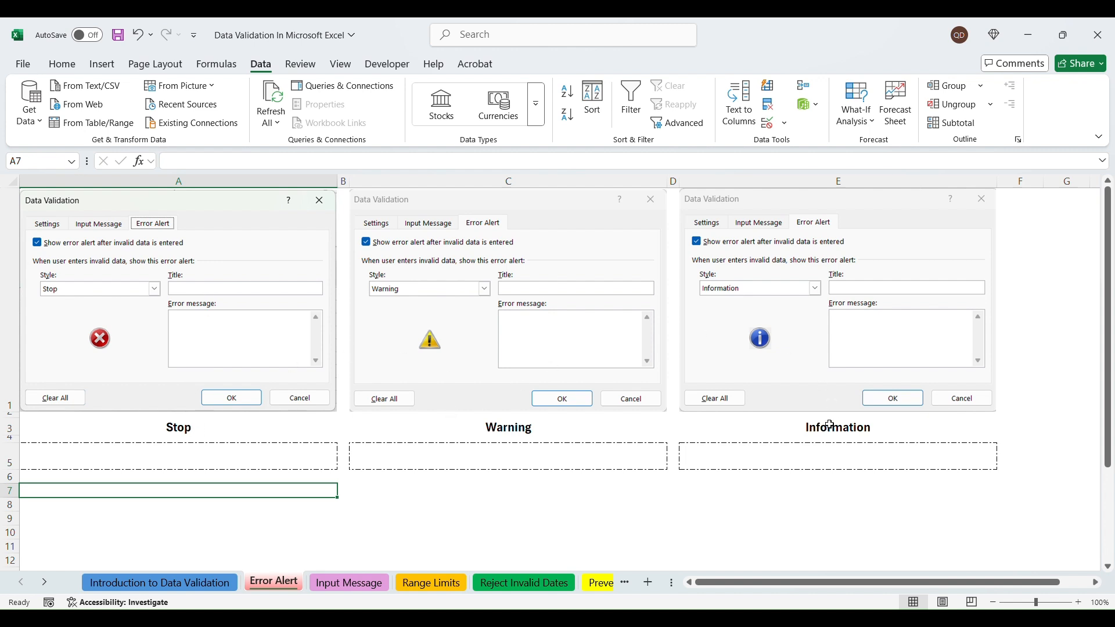
pyautogui.click(224, 461)
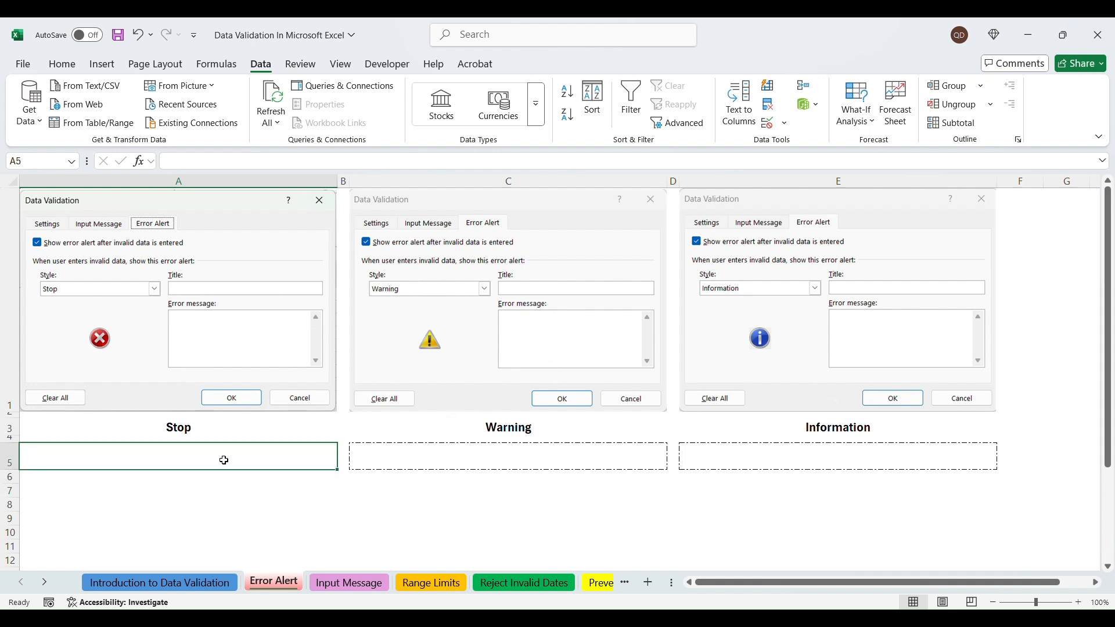
pyautogui.click(769, 123)
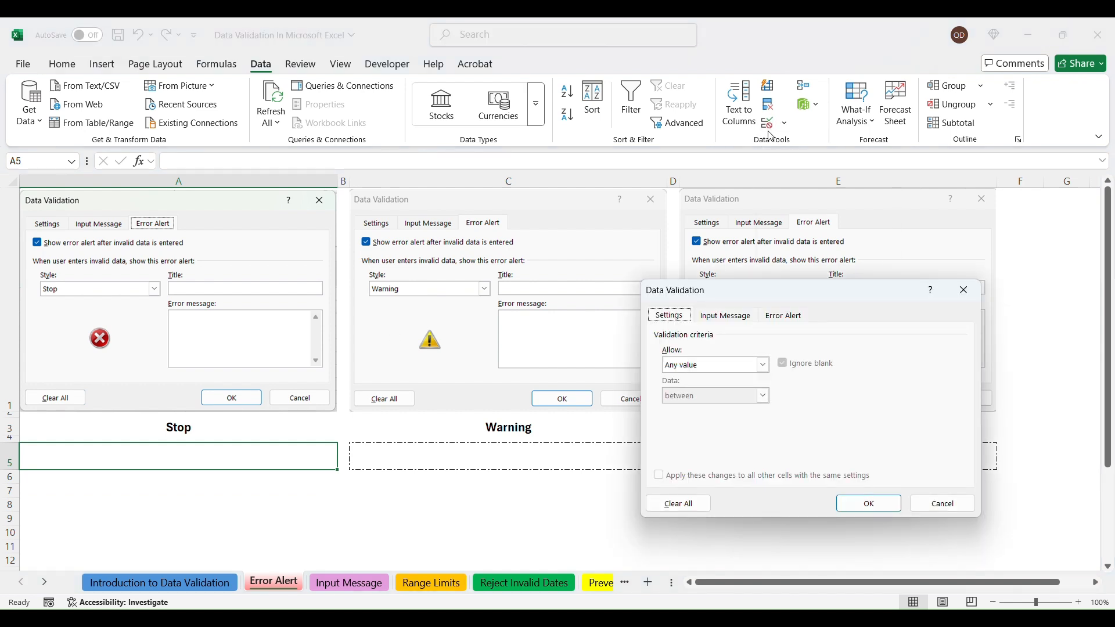
pyautogui.click(763, 364)
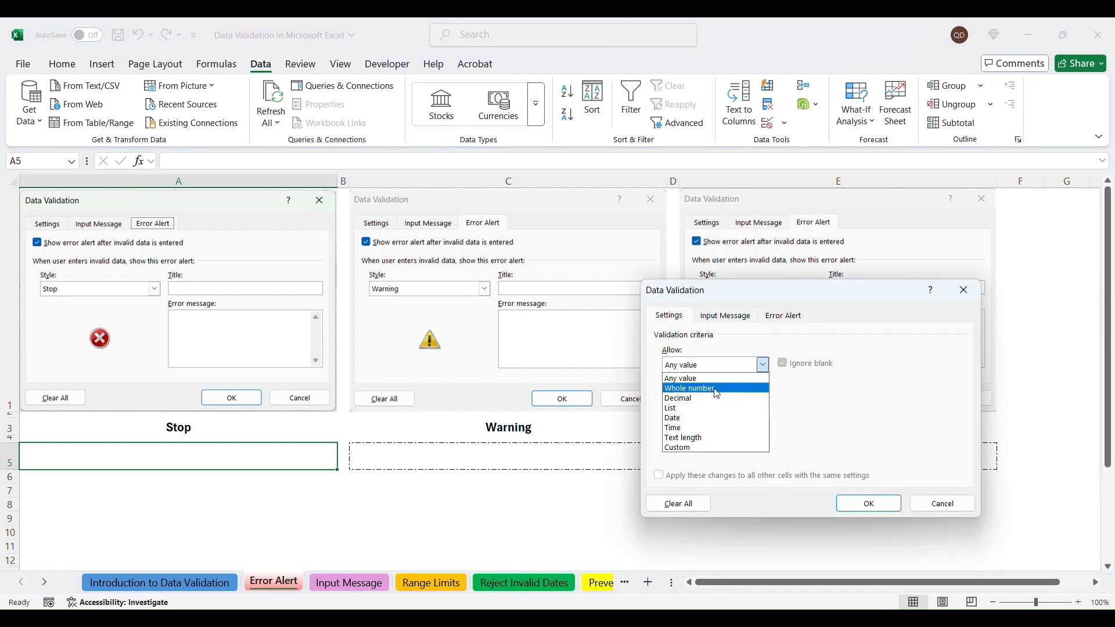
pyautogui.click(719, 389)
pyautogui.click(718, 427)
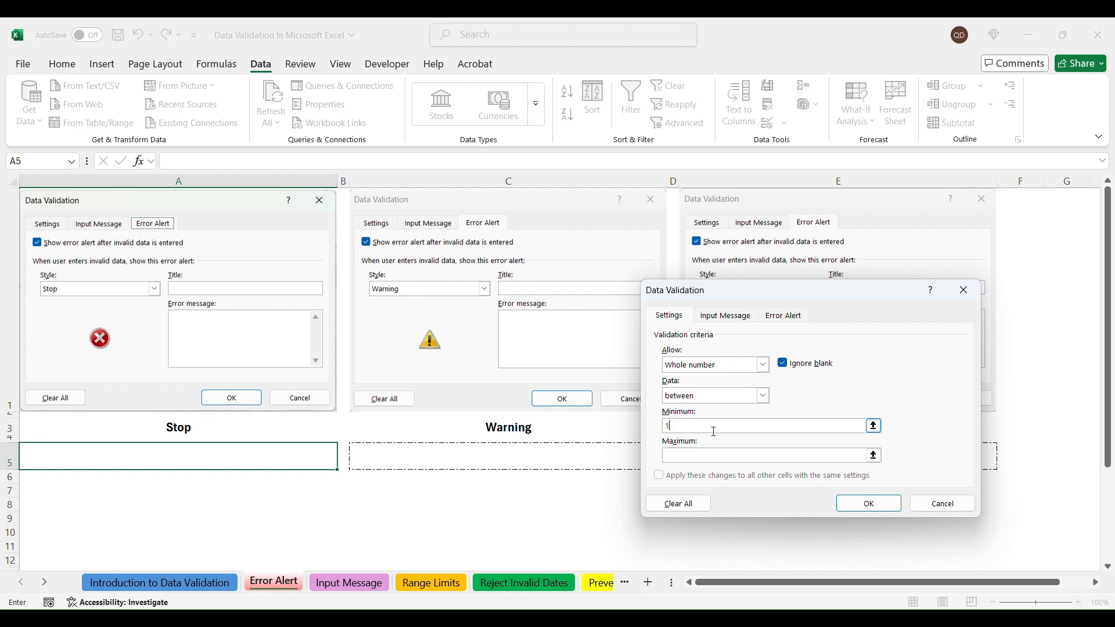
pyautogui.click(709, 454)
pyautogui.click(791, 317)
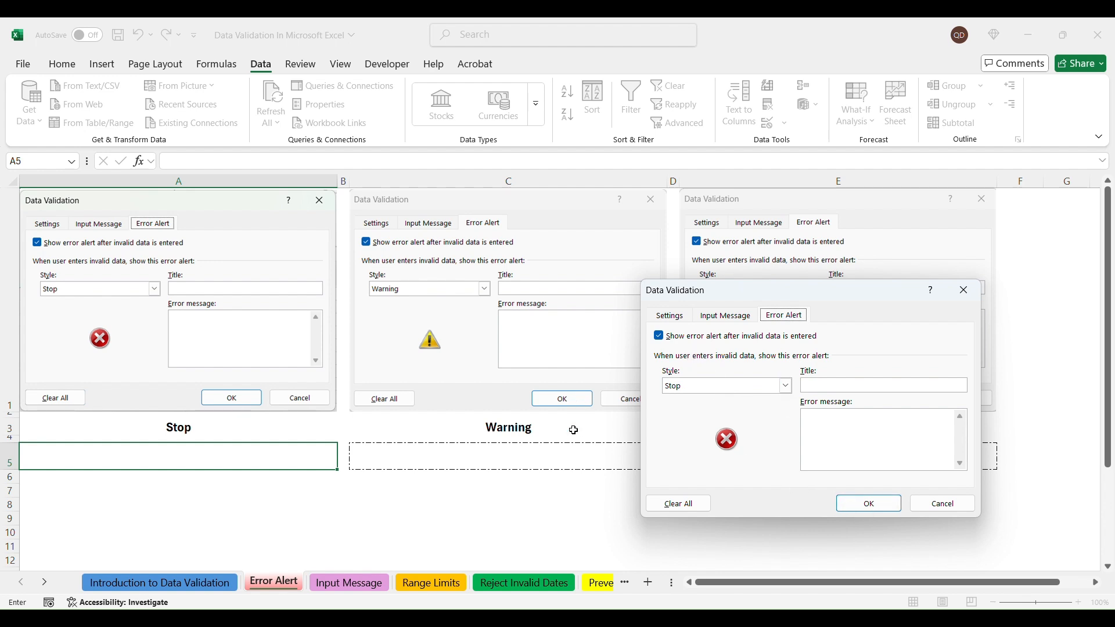
pyautogui.click(661, 338)
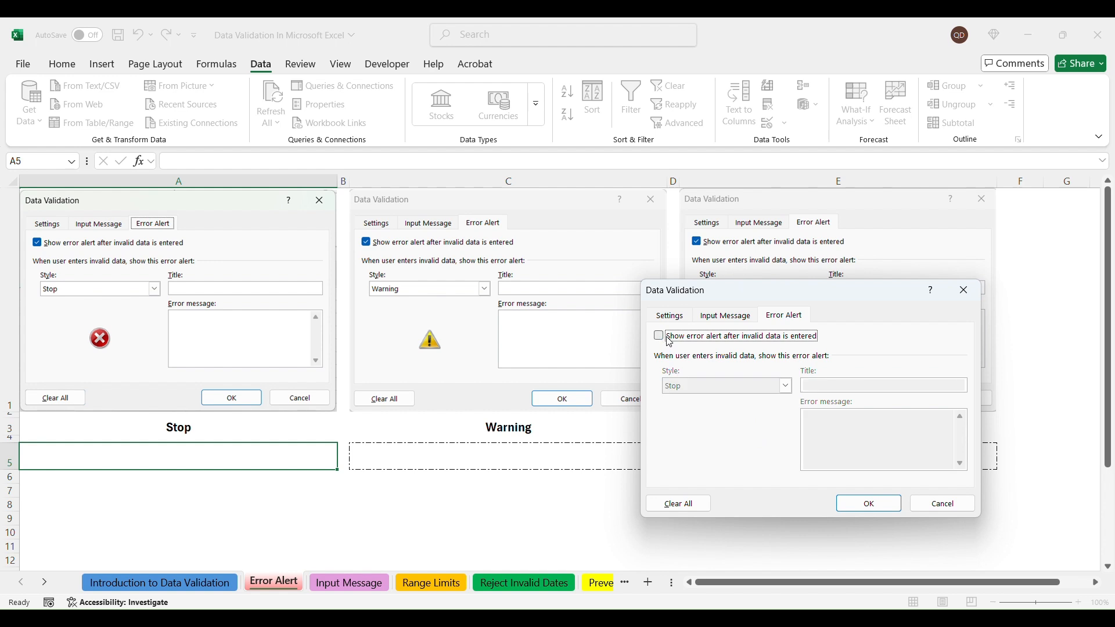
pyautogui.click(659, 336)
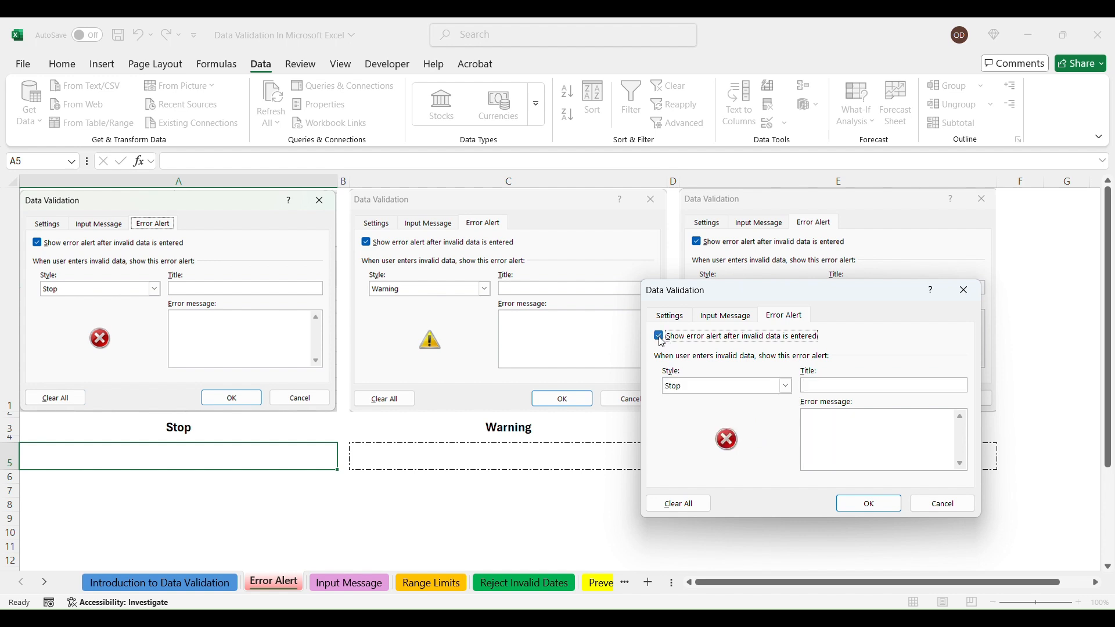
pyautogui.click(870, 504)
# Step: Try entering 6 in the Stop cell, using both the cancel and retry responses, and discard the entry
pyautogui.write('6')
pyautogui.press('Return')
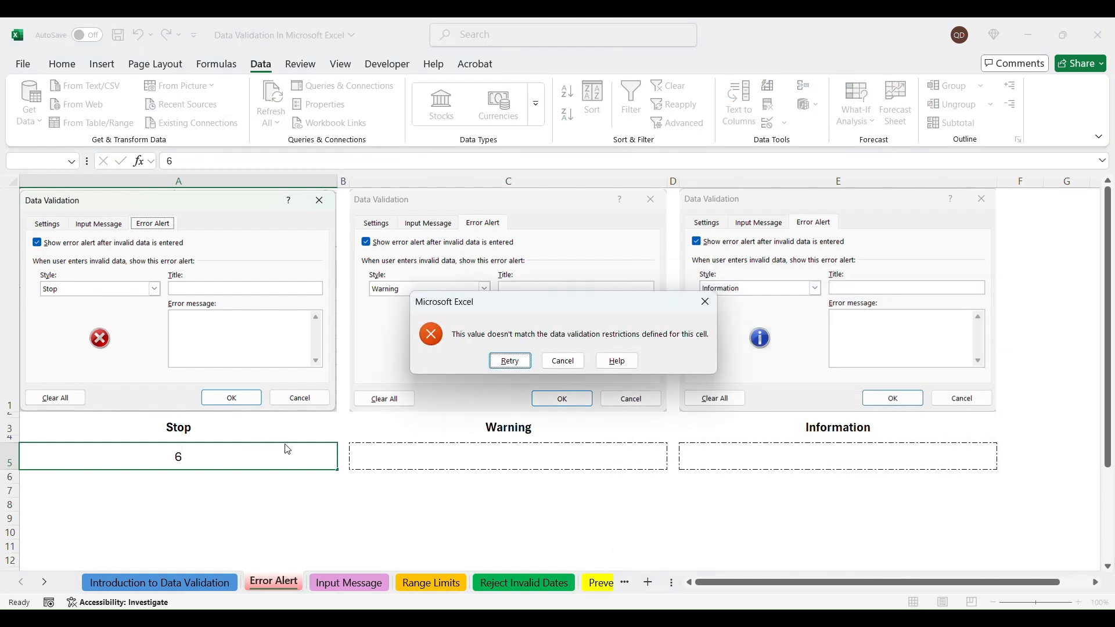
pyautogui.click(562, 362)
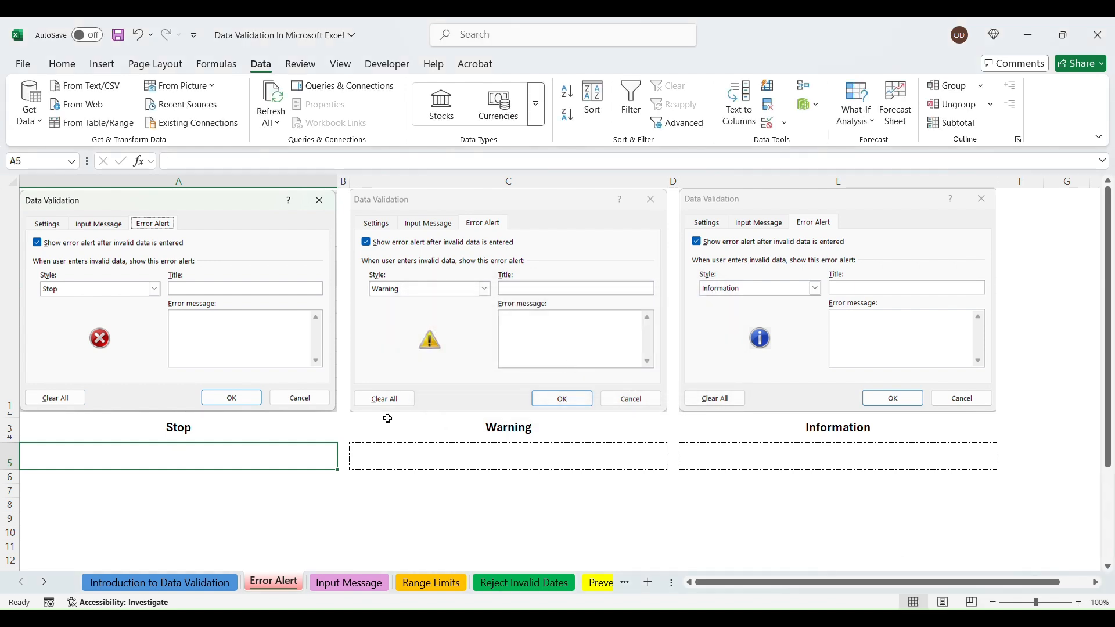
pyautogui.click(509, 361)
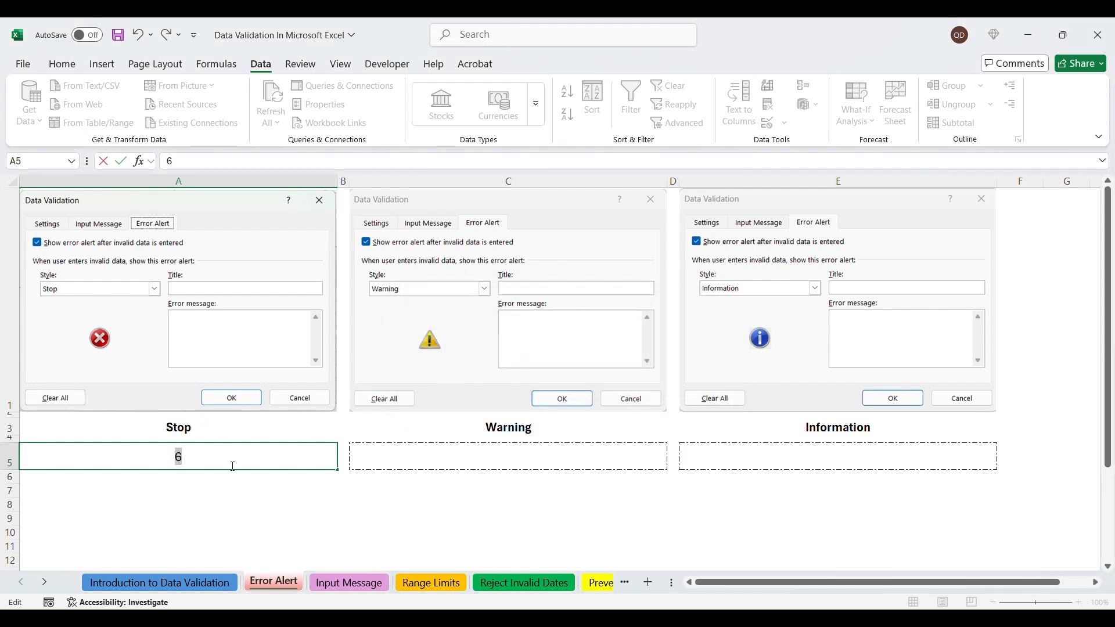
pyautogui.press('Escape')
# Step: Give the Stop cell's error alert the title Error and the message "Value must be between 1 and 5"
pyautogui.click(768, 123)
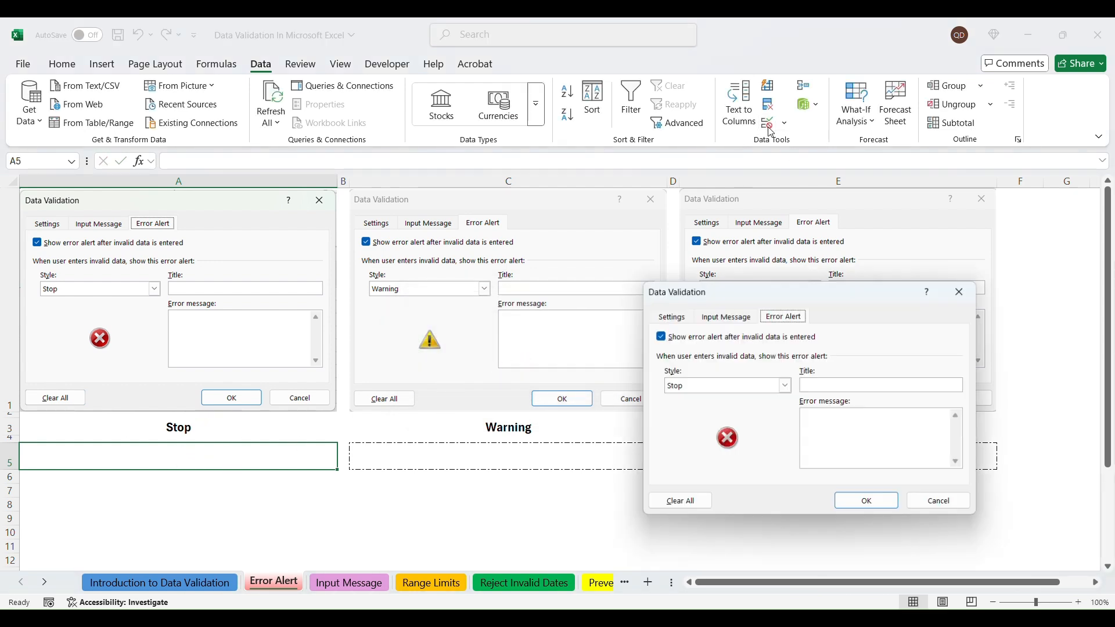
pyautogui.click(843, 387)
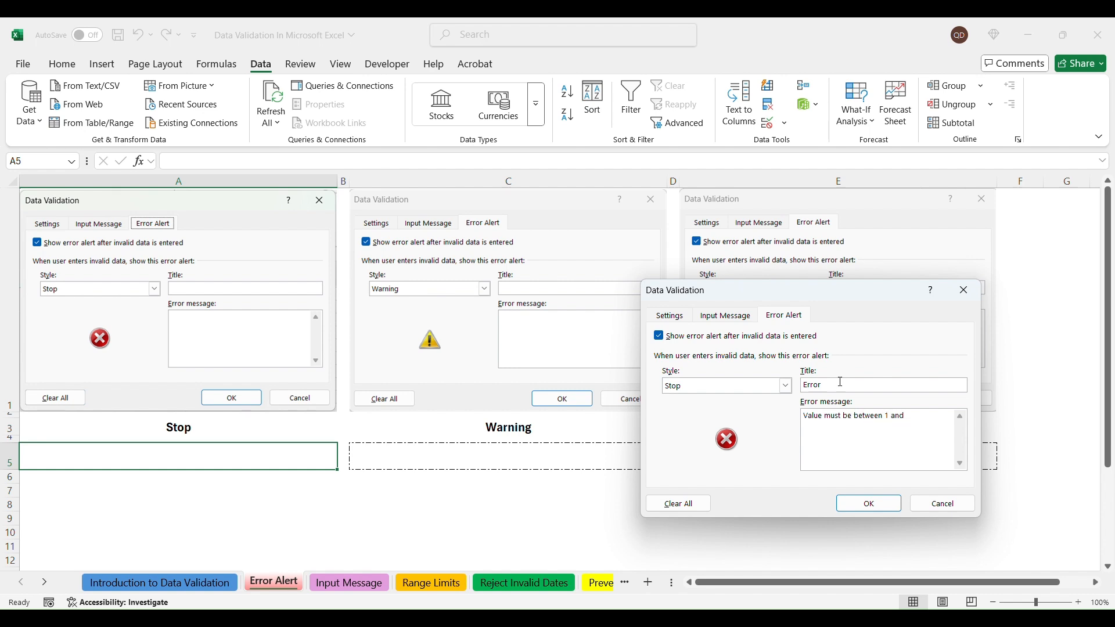
pyautogui.click(869, 503)
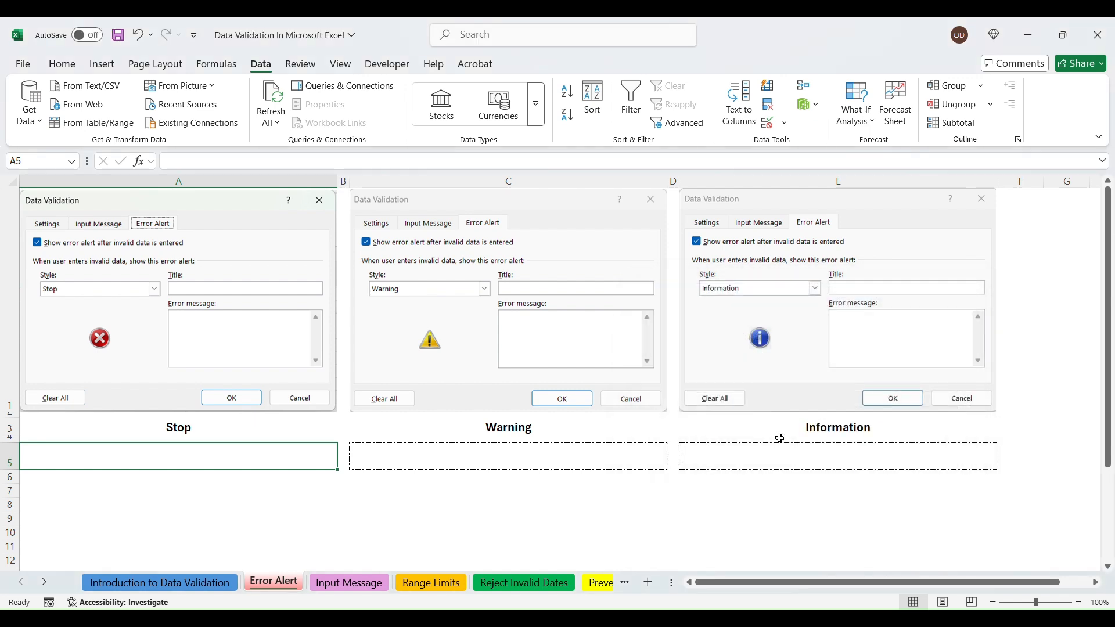
# Step: Test the Stop cell's customised error alert with the value 6 and discard the entry
pyautogui.write('6')
pyautogui.press('Return')
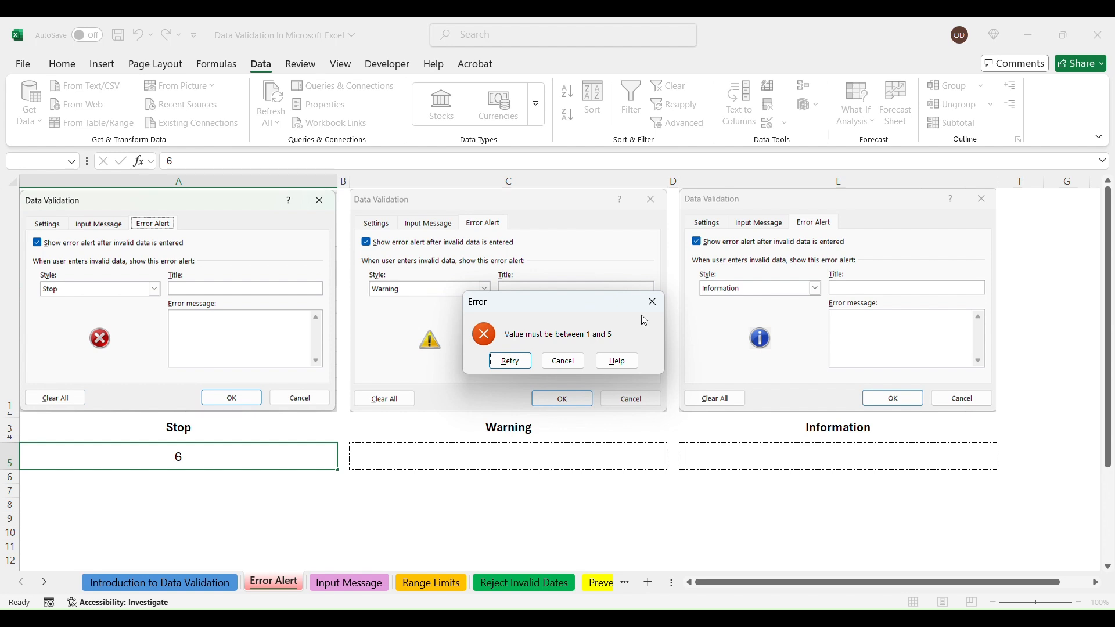
pyautogui.press('Escape')
# Step: Restrict the Warning cell C5 to whole numbers between a minimum of 1 and a maximum of 5
pyautogui.click(530, 459)
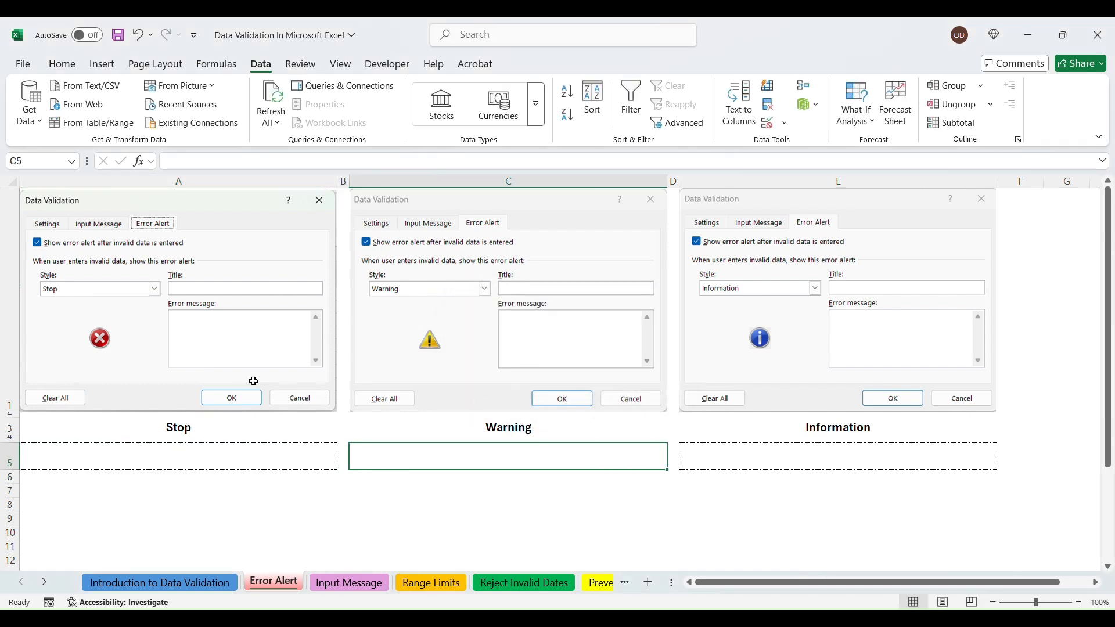
pyautogui.click(772, 127)
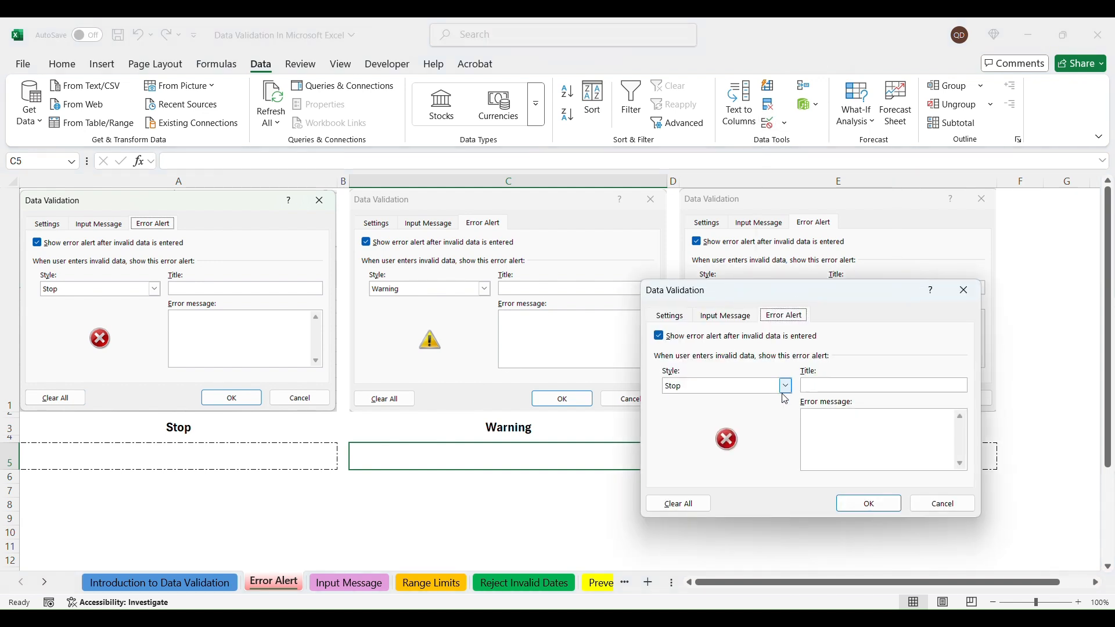
pyautogui.click(676, 316)
pyautogui.click(736, 365)
pyautogui.click(720, 384)
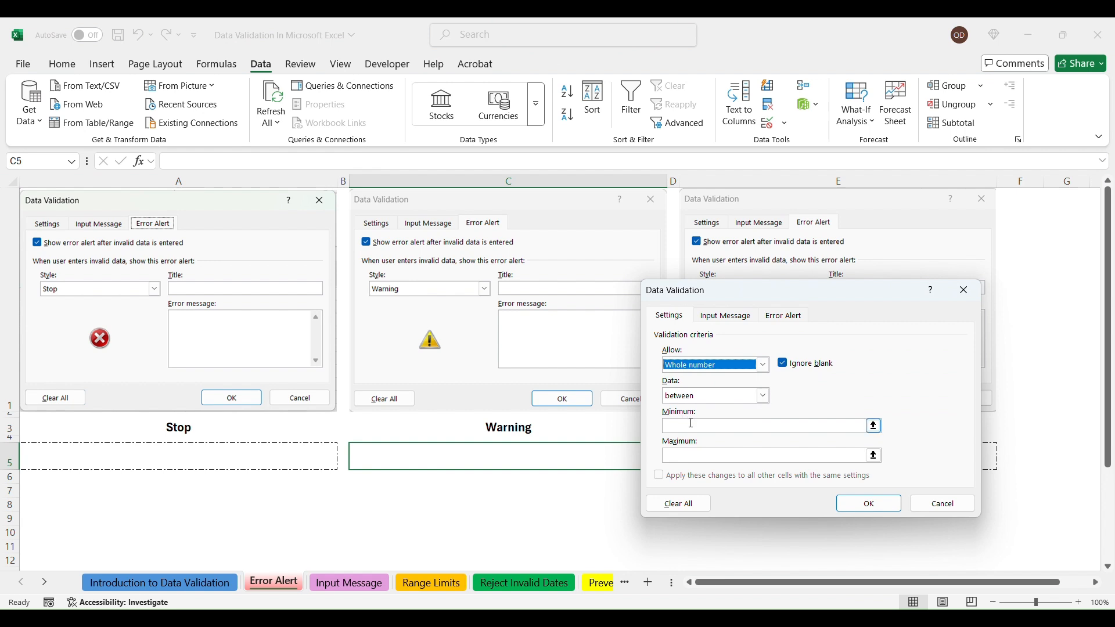
pyautogui.click(711, 427)
pyautogui.click(718, 456)
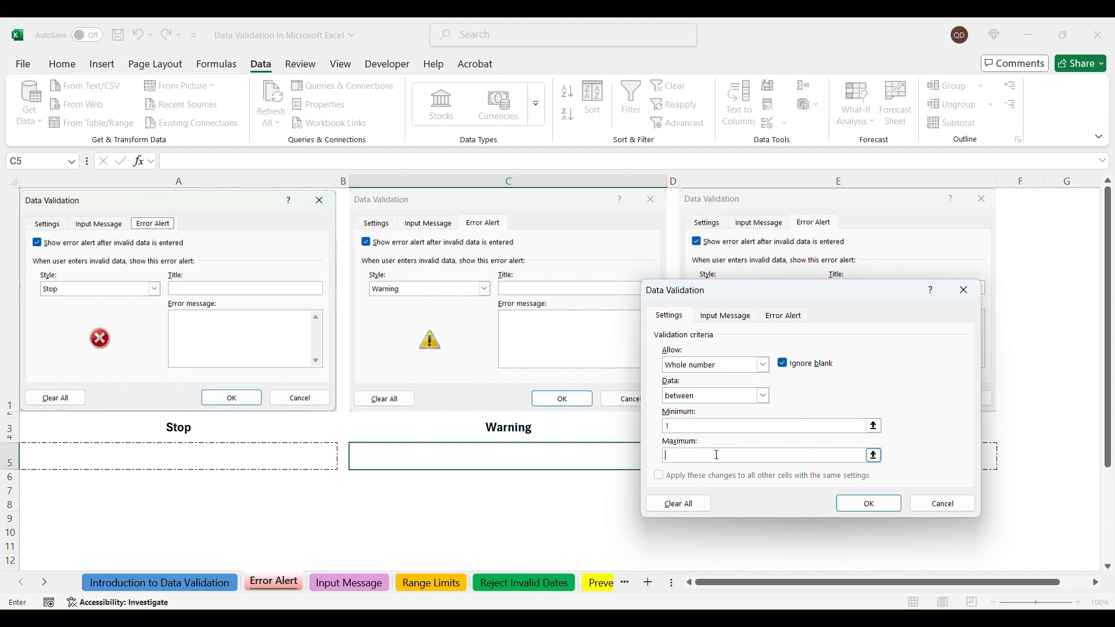
pyautogui.write('5')
# Step: Set the Warning cell's error alert to the Warning style, titled Warning, with the message "Value must be between 1 and 5"
pyautogui.click(784, 316)
pyautogui.click(726, 385)
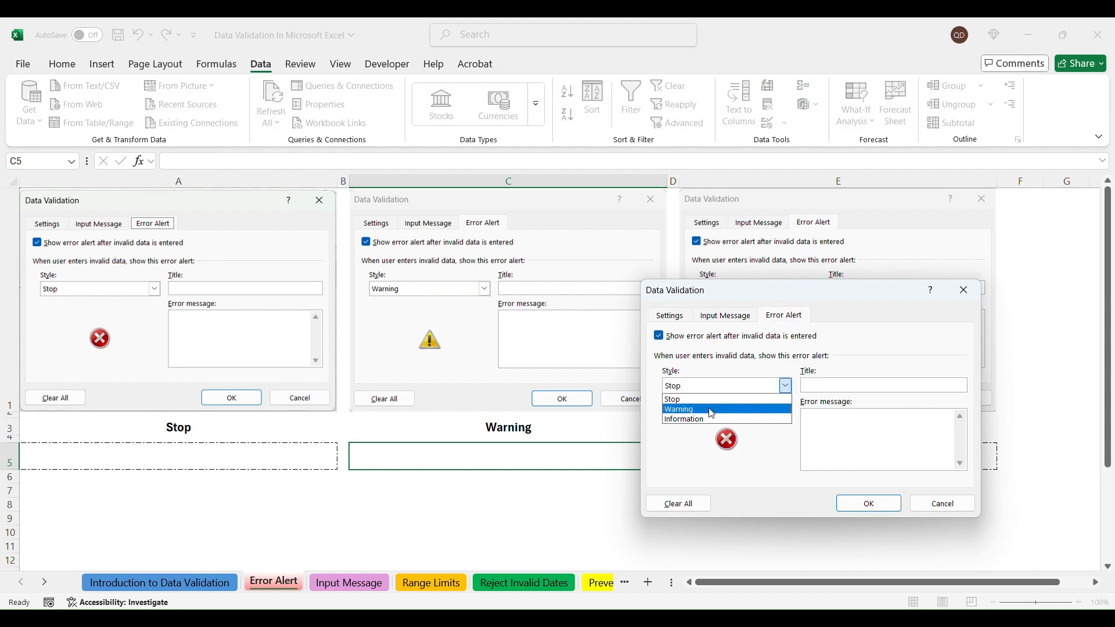
pyautogui.click(714, 411)
pyautogui.click(827, 387)
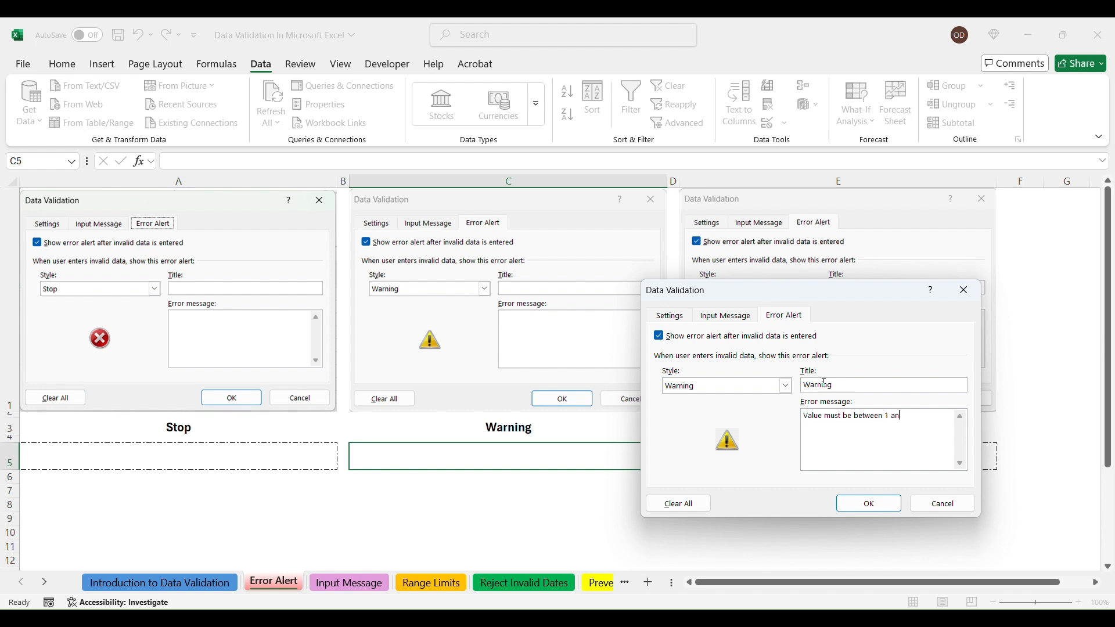
pyautogui.click(876, 508)
# Step: Test the Warning alert by entering 6 in the Warning cell C5 and cancel the entry
pyautogui.write('6')
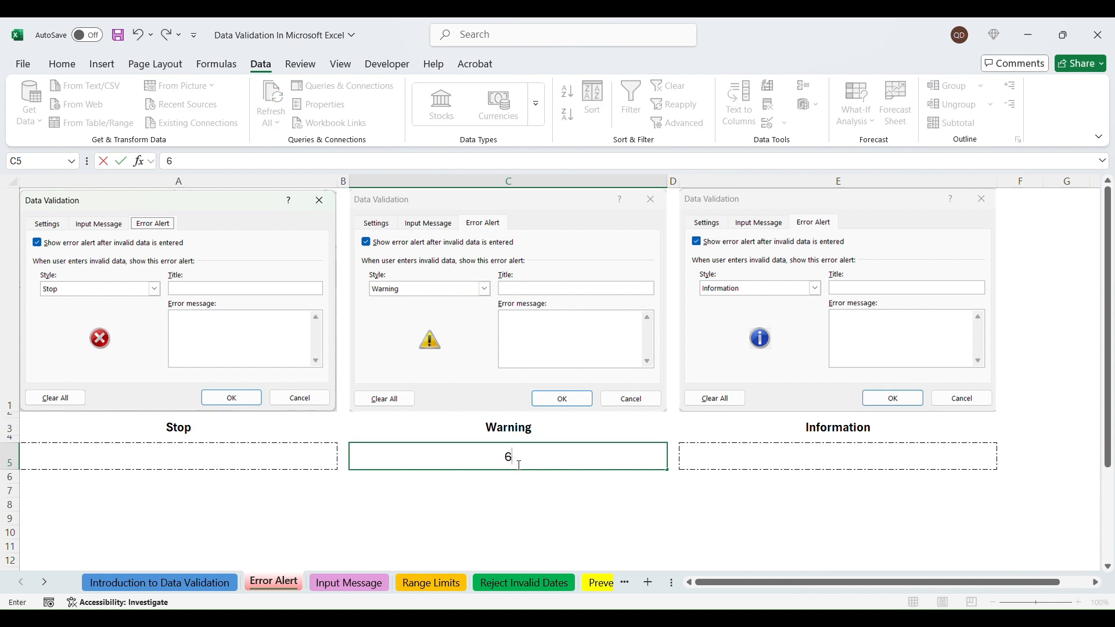
pyautogui.press('Return')
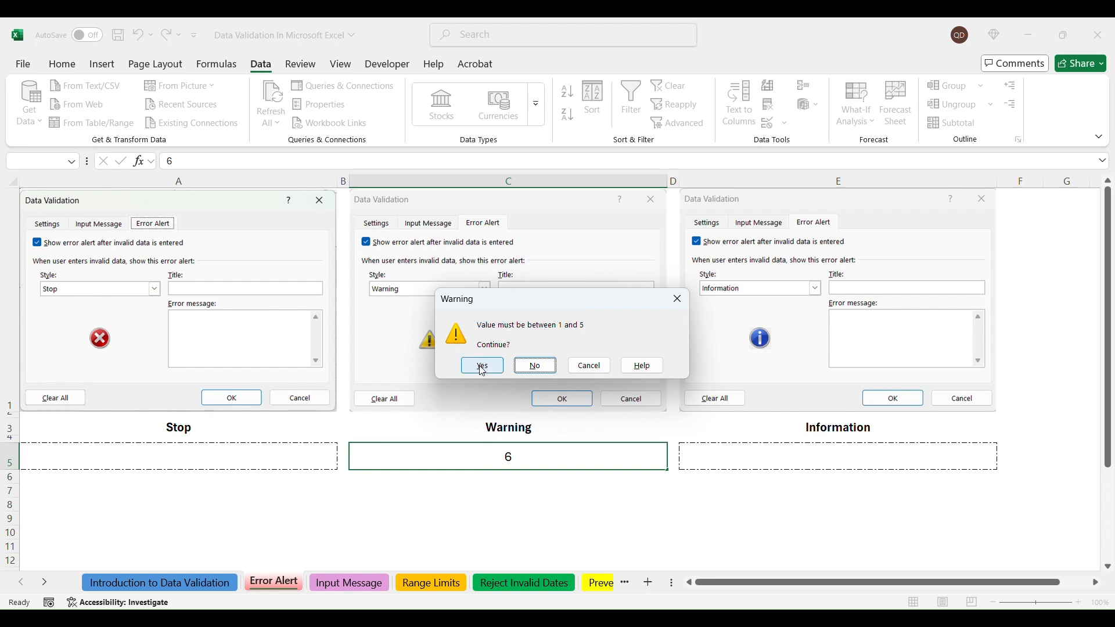
pyautogui.click(588, 365)
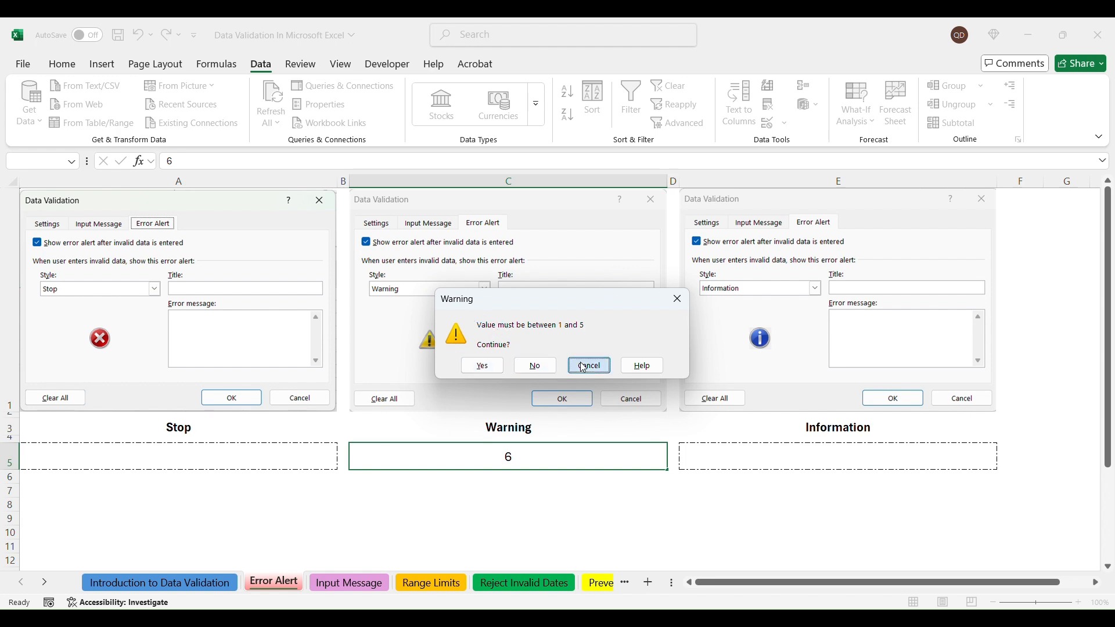
# Step: Enter 6 in the Warning cell C5 again, first declining the alert to edit the value, then choosing to continue
pyautogui.write('6')
pyautogui.press('Return')
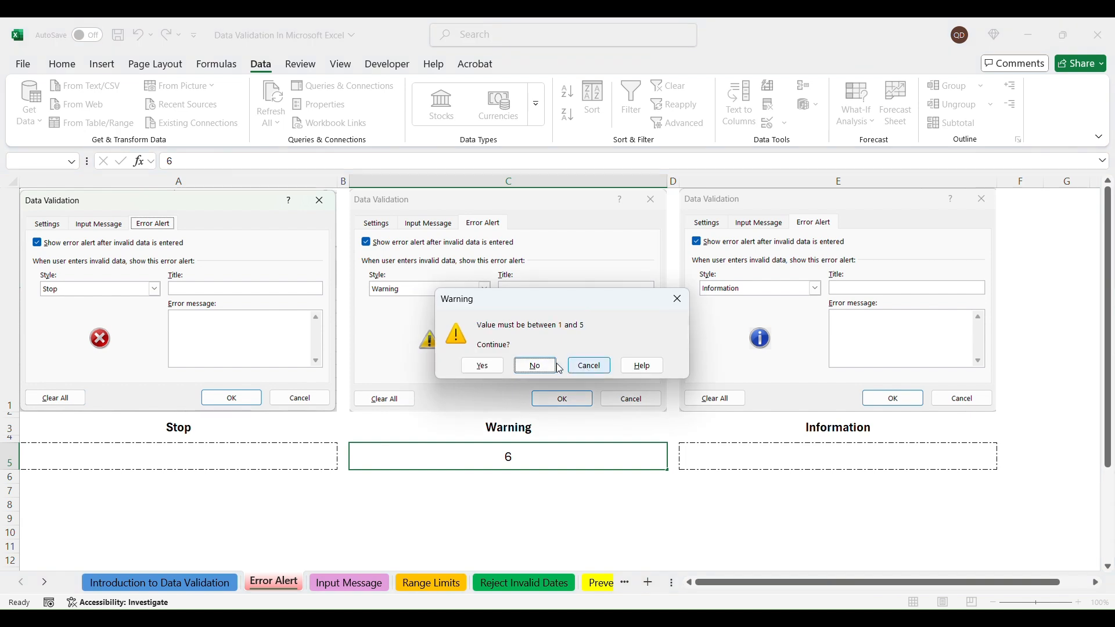
pyautogui.click(534, 366)
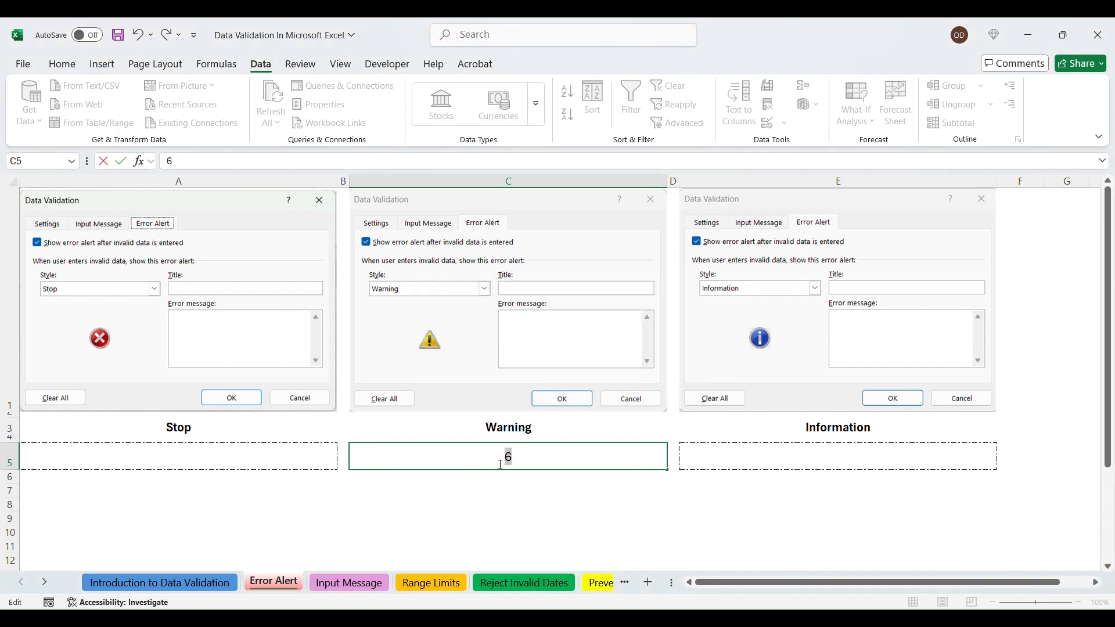
pyautogui.press('Return')
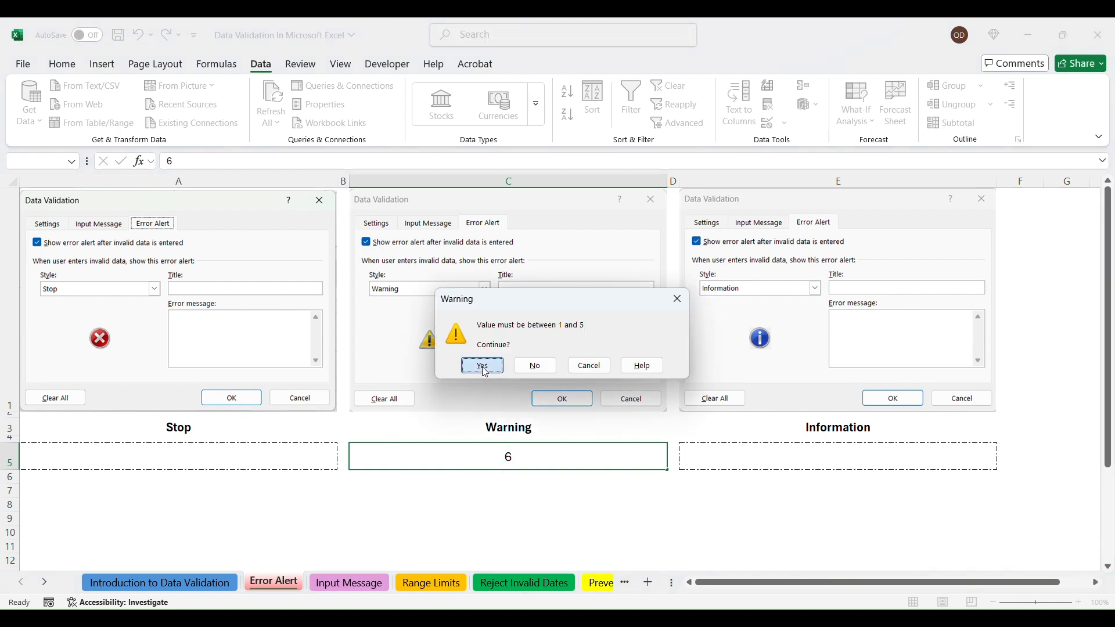
pyautogui.click(482, 366)
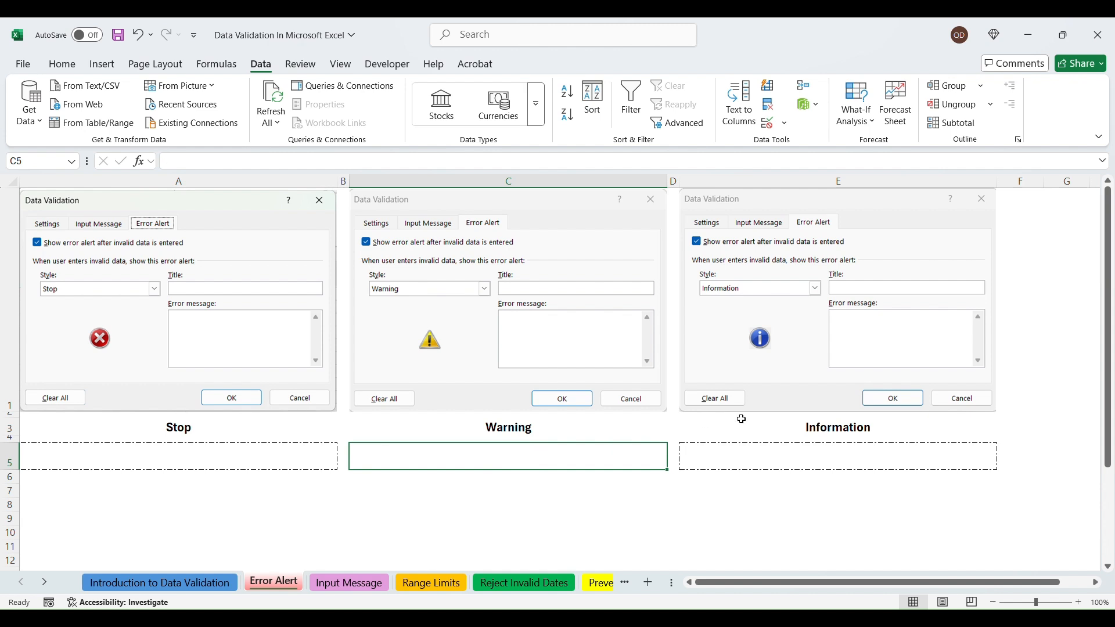
# Step: Restrict the Information cell E5 to whole numbers between 1 and 5
pyautogui.click(794, 460)
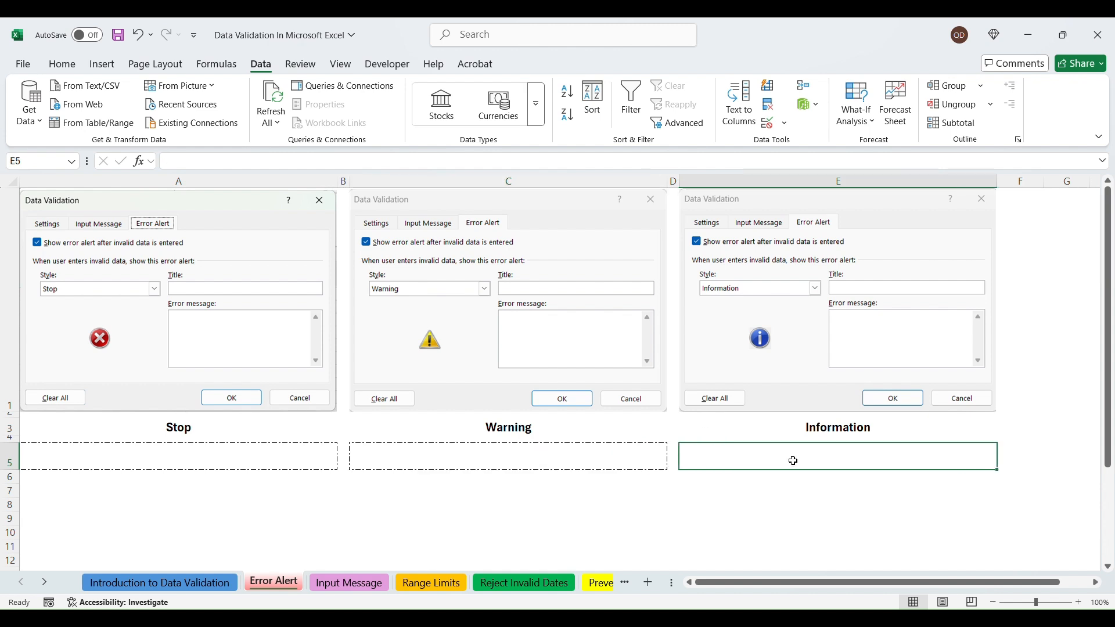
pyautogui.click(771, 133)
pyautogui.click(671, 318)
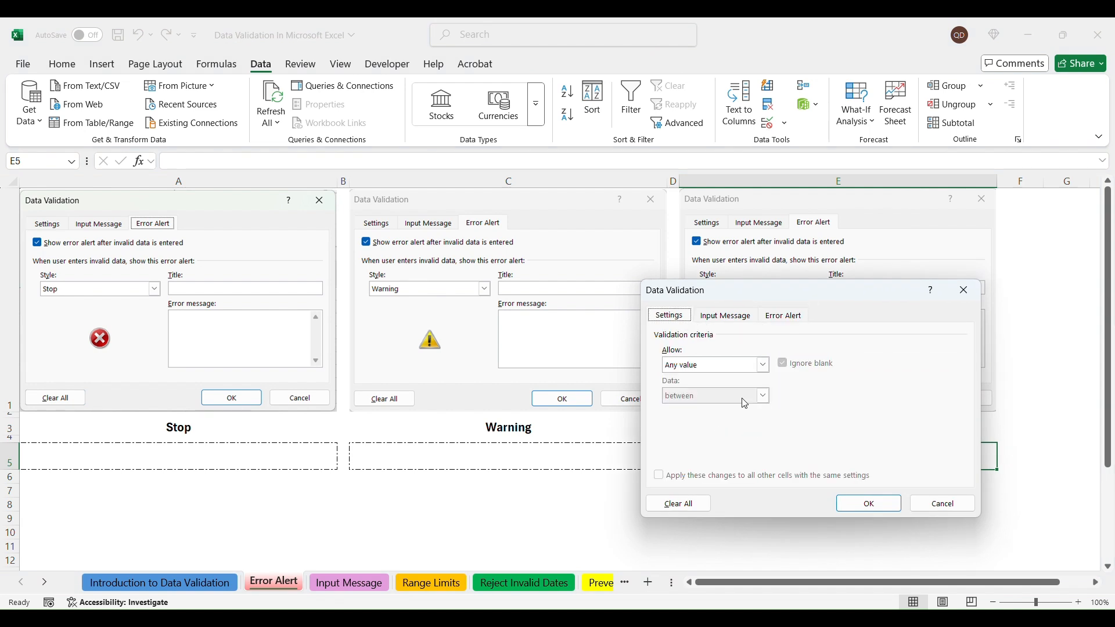
pyautogui.click(763, 364)
pyautogui.click(709, 387)
pyautogui.click(720, 427)
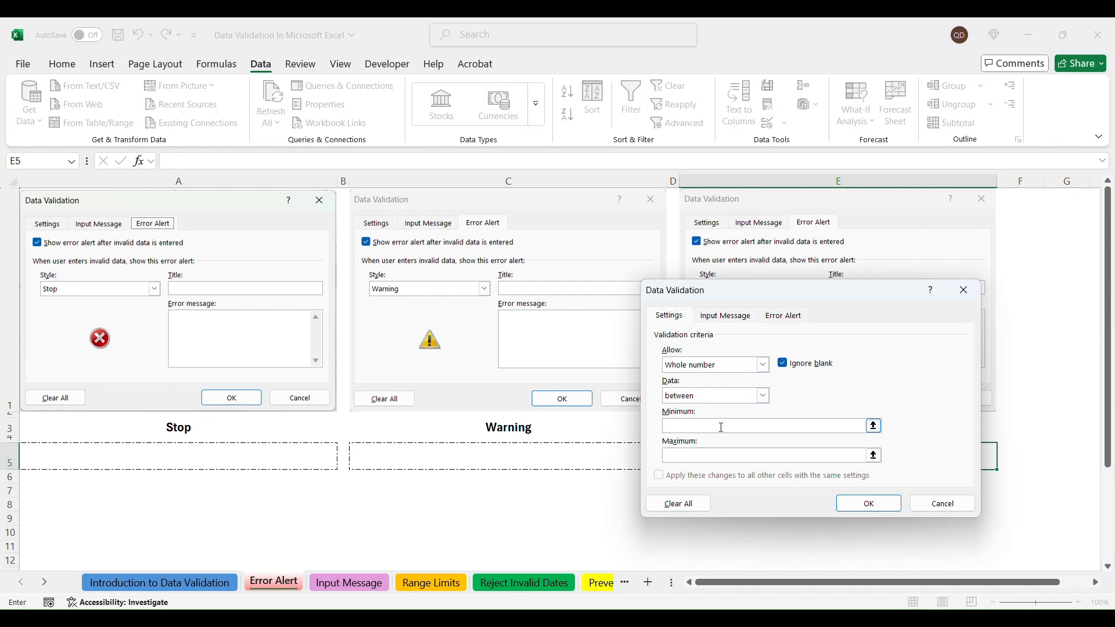
# Step: Set the Information cell's error alert to the Information style, titled Information, with the message "Value must be between 1 and 5"
pyautogui.click(786, 321)
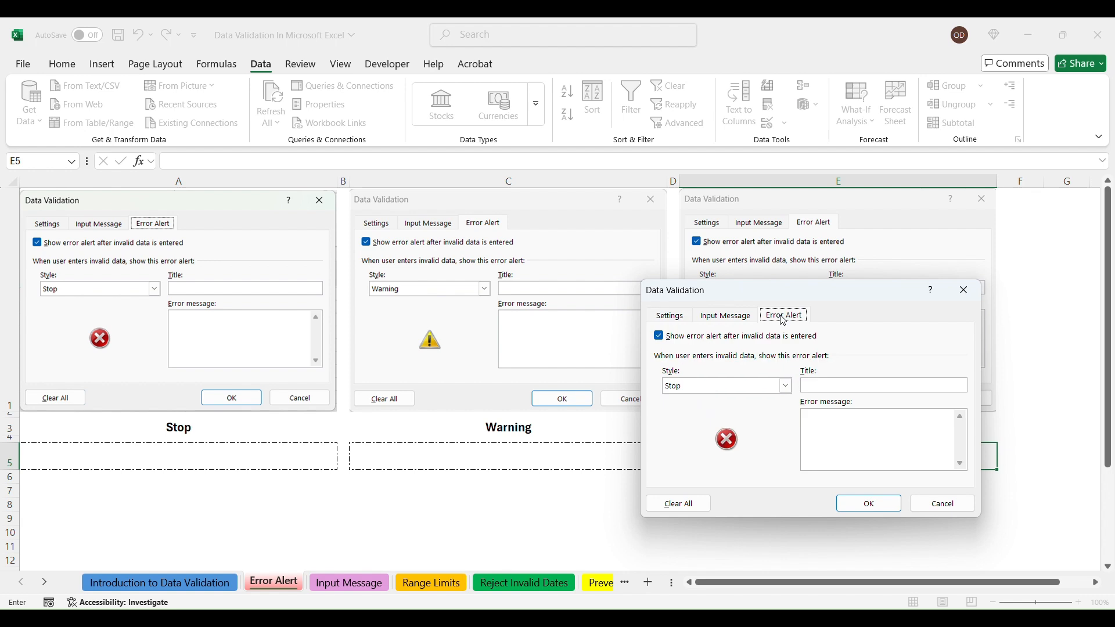
pyautogui.click(776, 393)
pyautogui.click(691, 419)
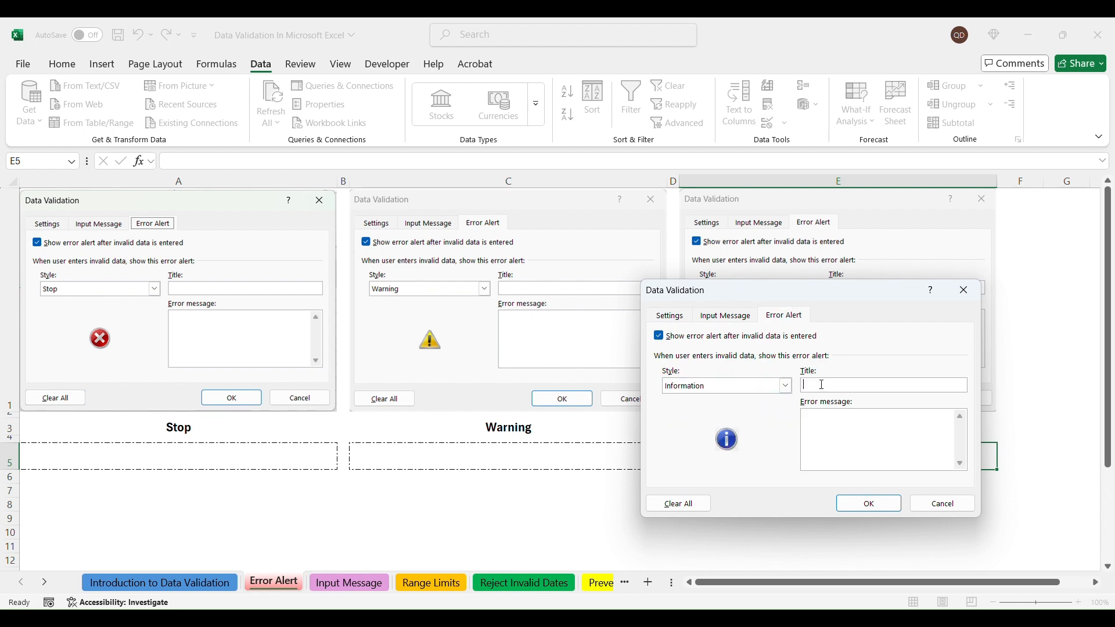
pyautogui.click(824, 385)
pyautogui.write('Information')
pyautogui.click(843, 503)
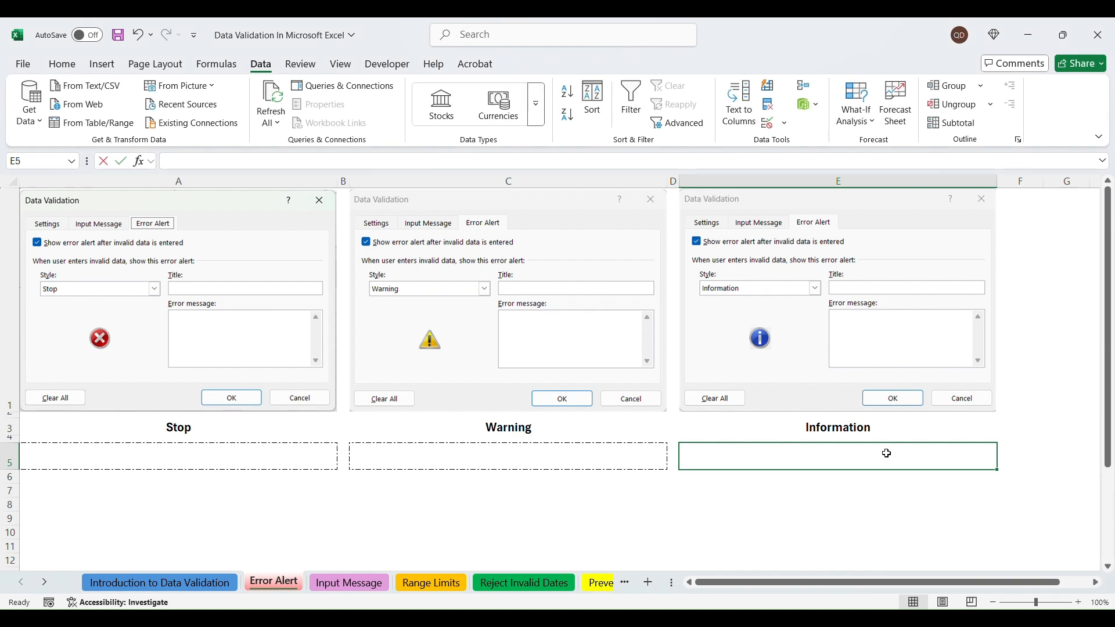
# Step: Test the Information alert in E5 with the value 6, once cancelling and once accepting it, and clear the cell
pyautogui.write('6')
pyautogui.press('Return')
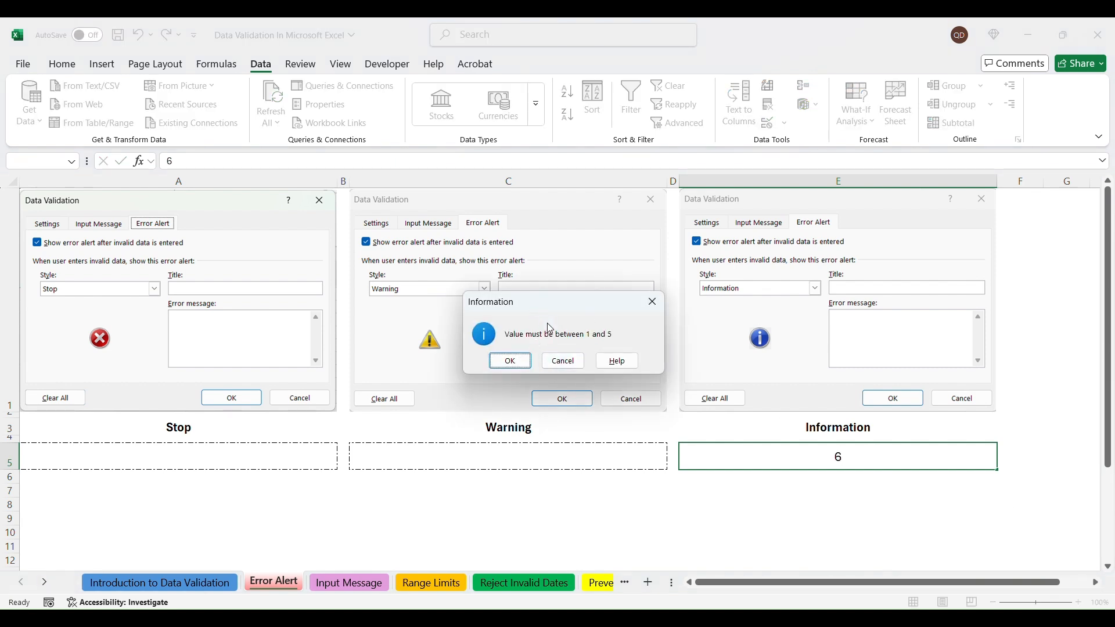
pyautogui.click(563, 361)
pyautogui.write('6')
pyautogui.press('Return')
pyautogui.click(511, 362)
pyautogui.click(870, 460)
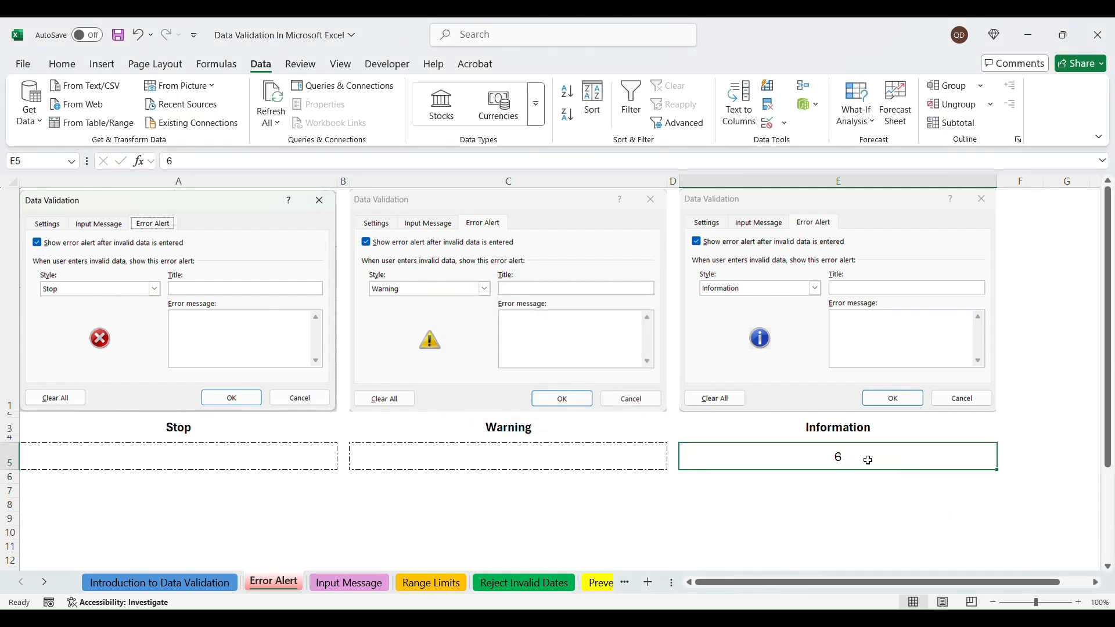
pyautogui.press('Delete')
# Step: Turn off the error alert for the Stop cell A5 and enter the out-of-range value 9 in it
pyautogui.click(176, 457)
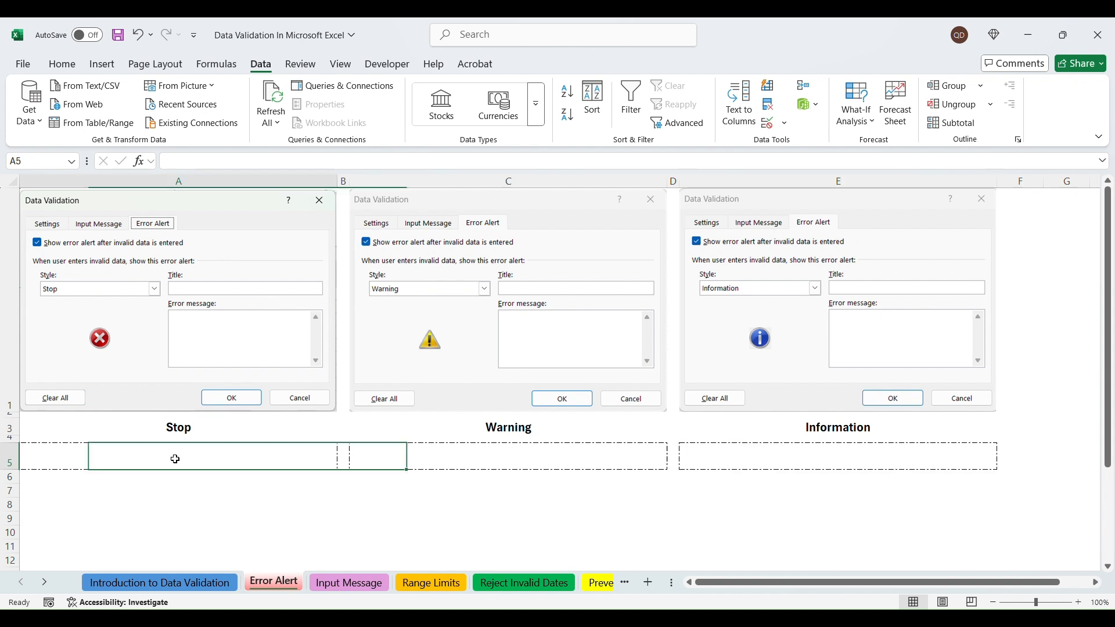
pyautogui.click(811, 108)
pyautogui.click(683, 318)
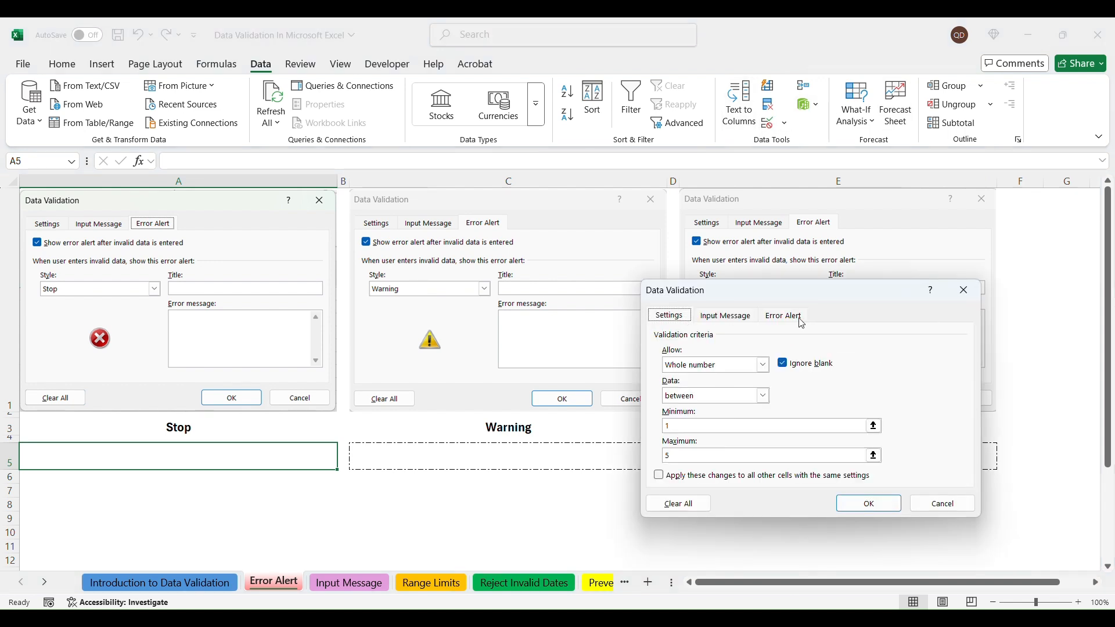
pyautogui.click(800, 320)
pyautogui.click(665, 336)
pyautogui.click(860, 503)
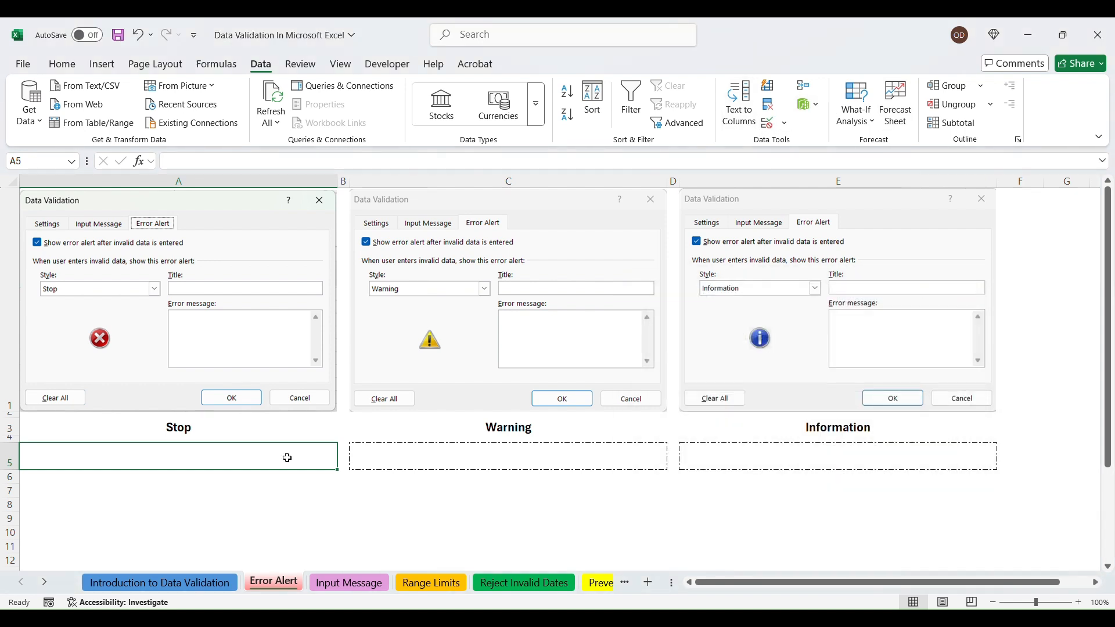
pyautogui.write('9')
pyautogui.press('Return')
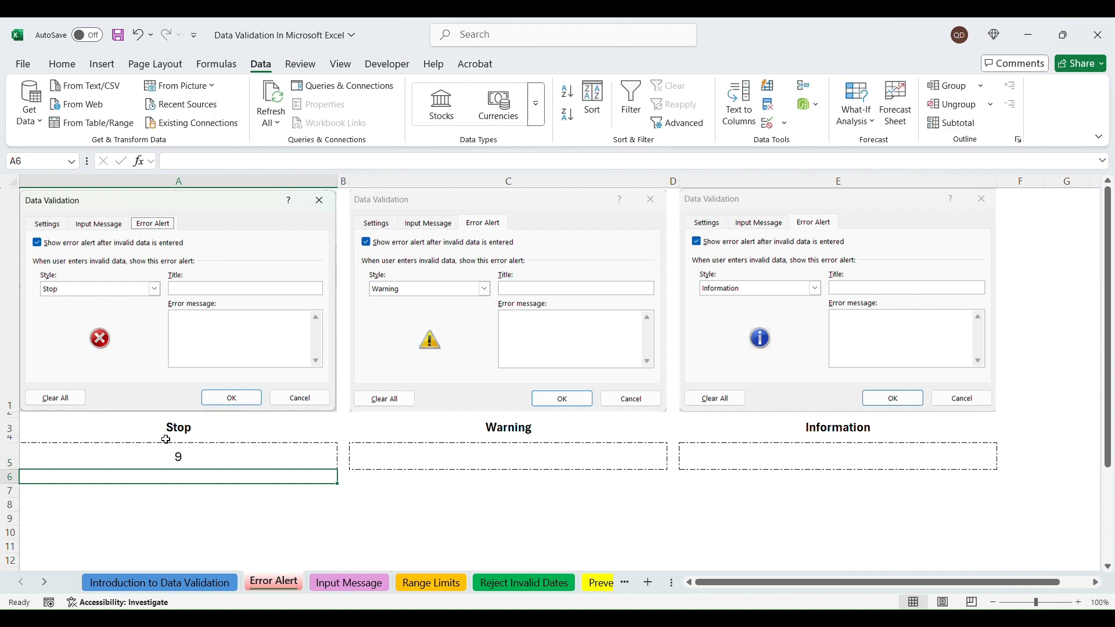
# Step: Turn the error alert for invalid data back on for the Stop cell A5
pyautogui.click(219, 459)
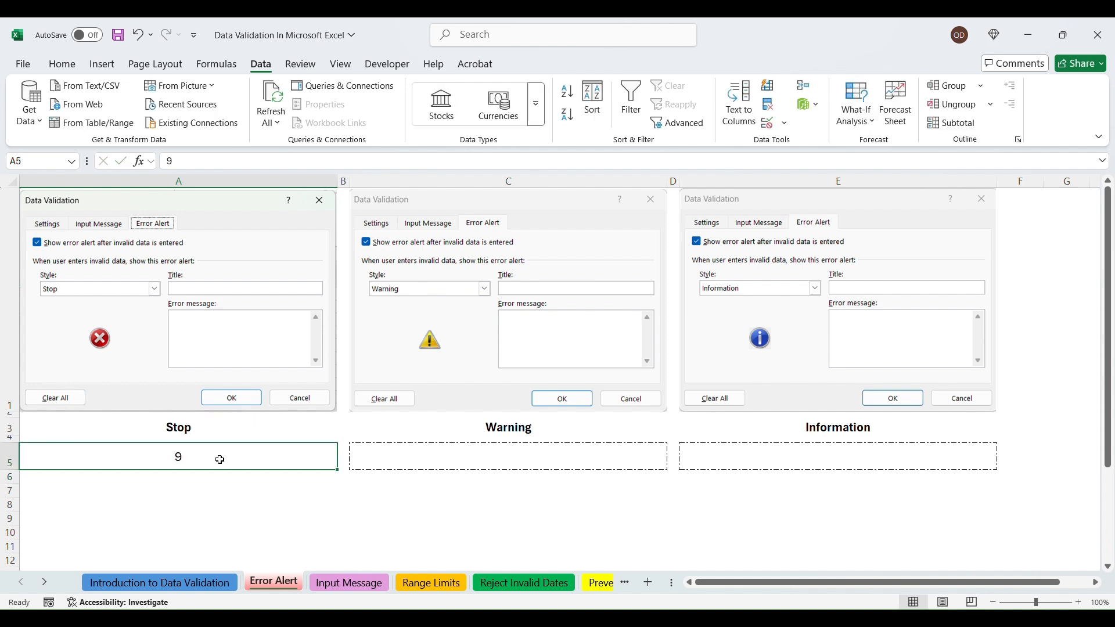
pyautogui.click(769, 123)
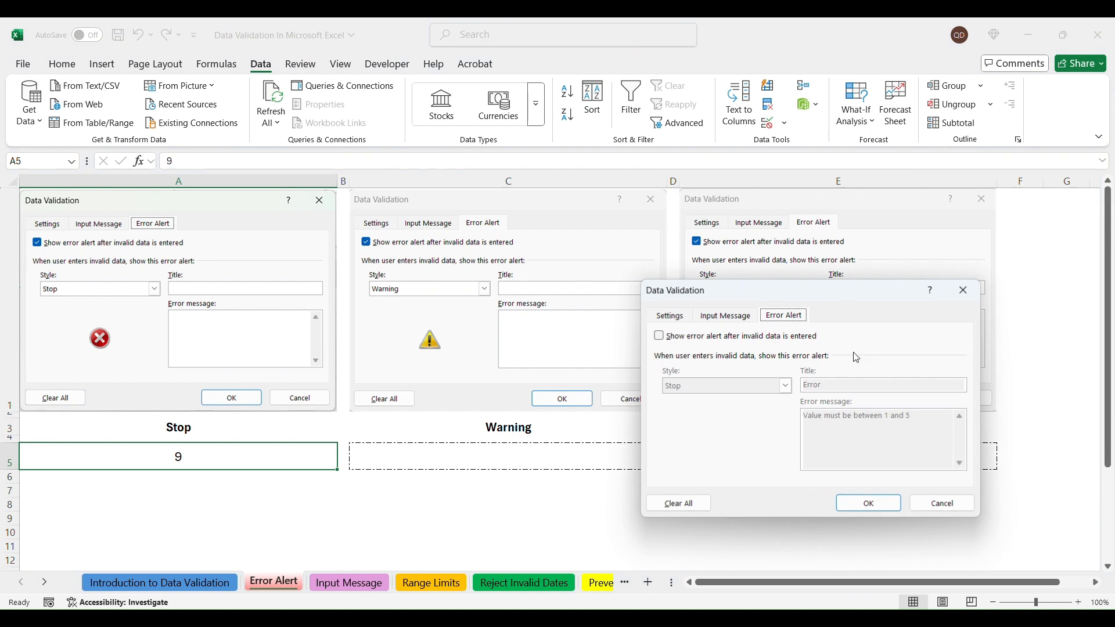
pyautogui.click(659, 336)
pyautogui.click(865, 503)
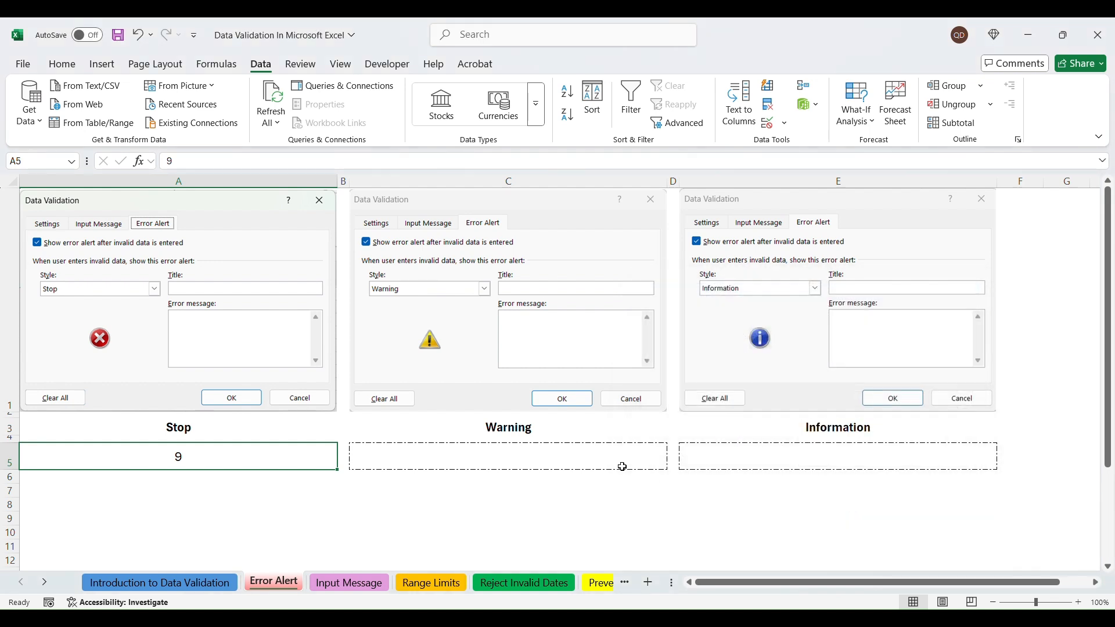
# Step: Test the re-enabled alert on the Stop cell with the value 6 and cancel the entry
pyautogui.write('6')
pyautogui.press('Return')
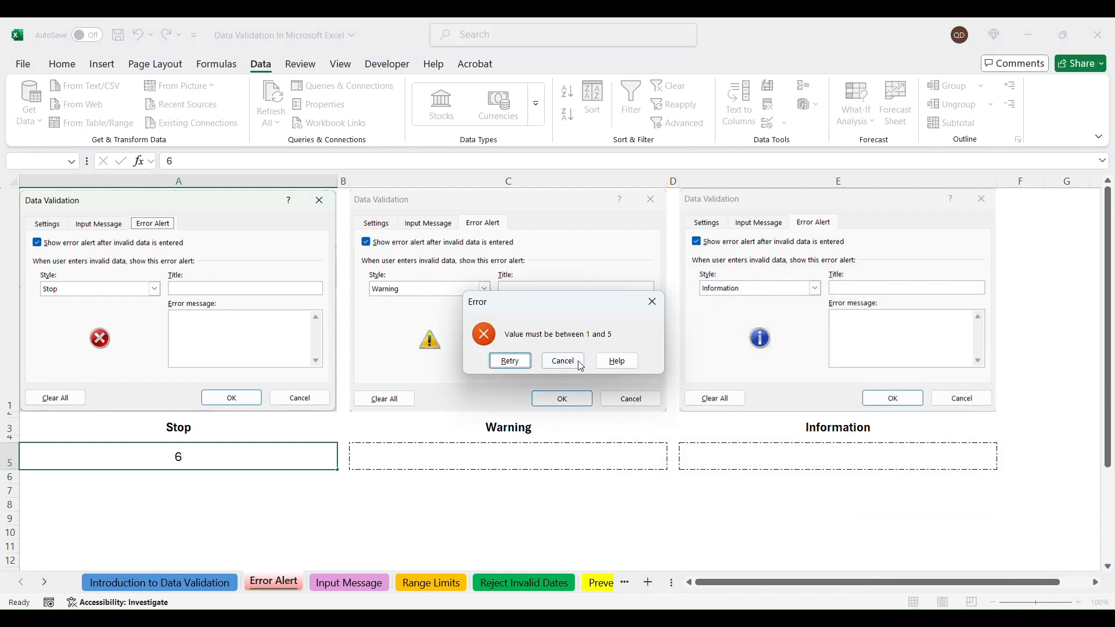
pyautogui.click(581, 366)
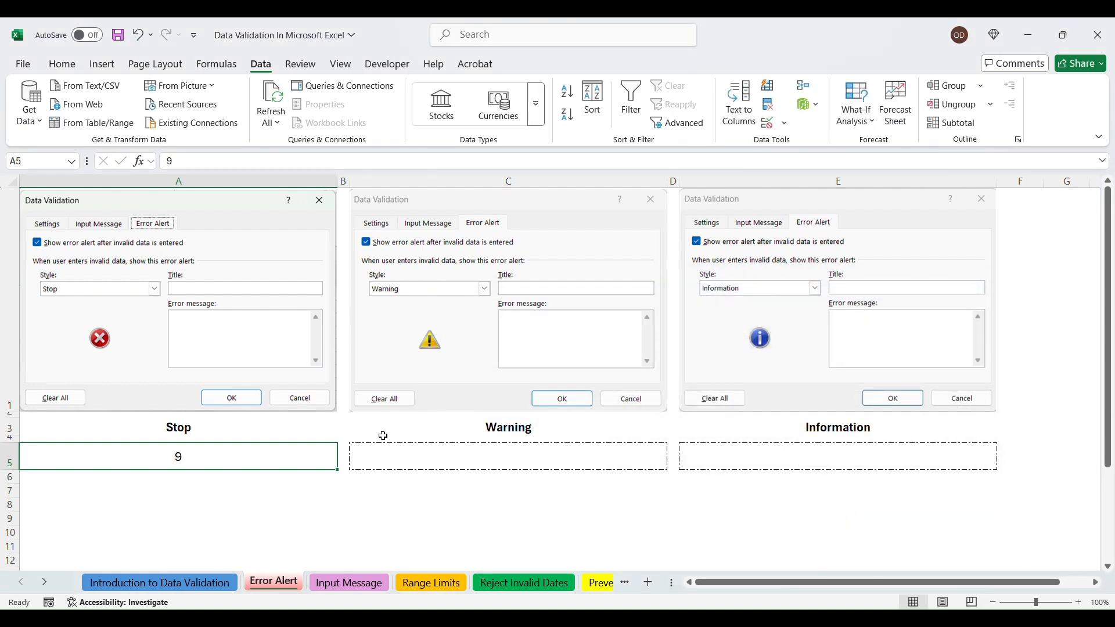
# Step: On the Input Message sheet, restrict the Sample Input Message cell C4 to whole numbers between 1 and 5
pyautogui.click(348, 583)
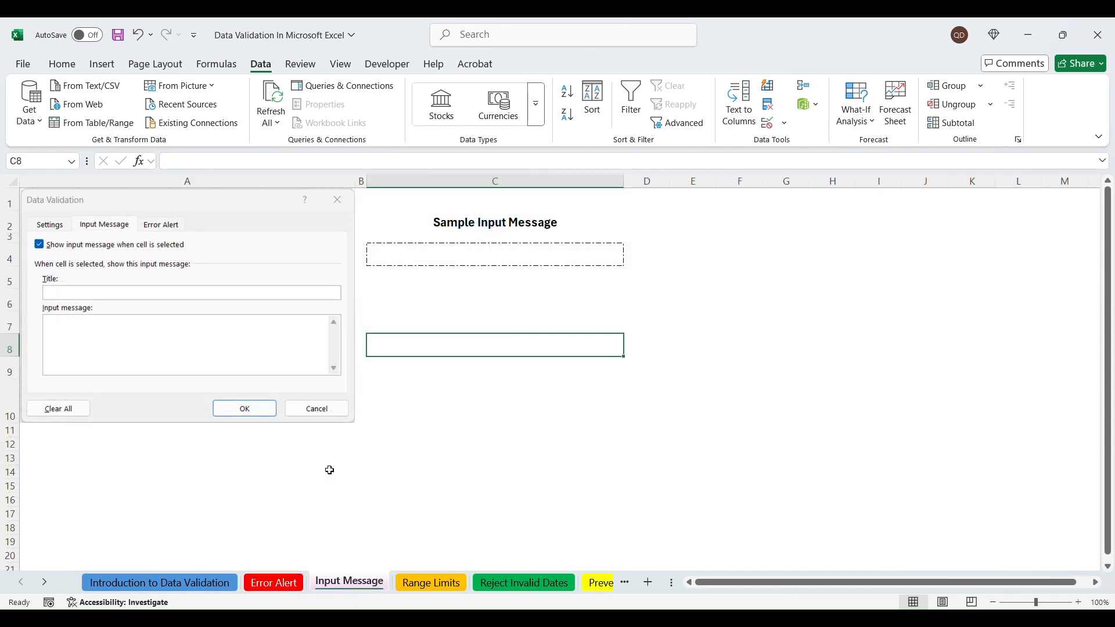
pyautogui.click(464, 256)
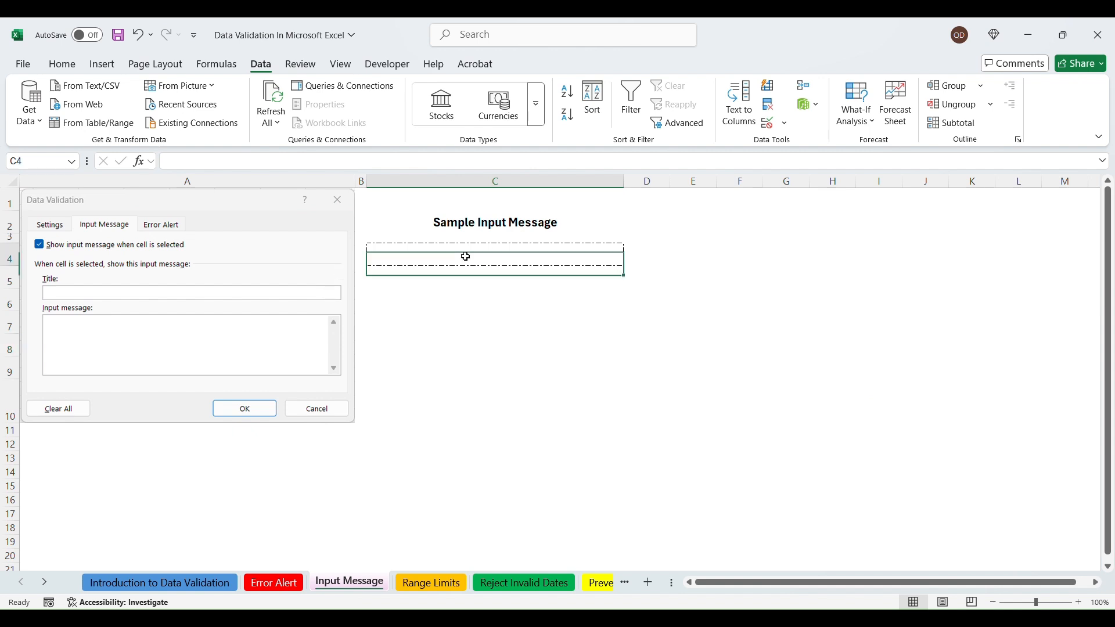
pyautogui.click(511, 316)
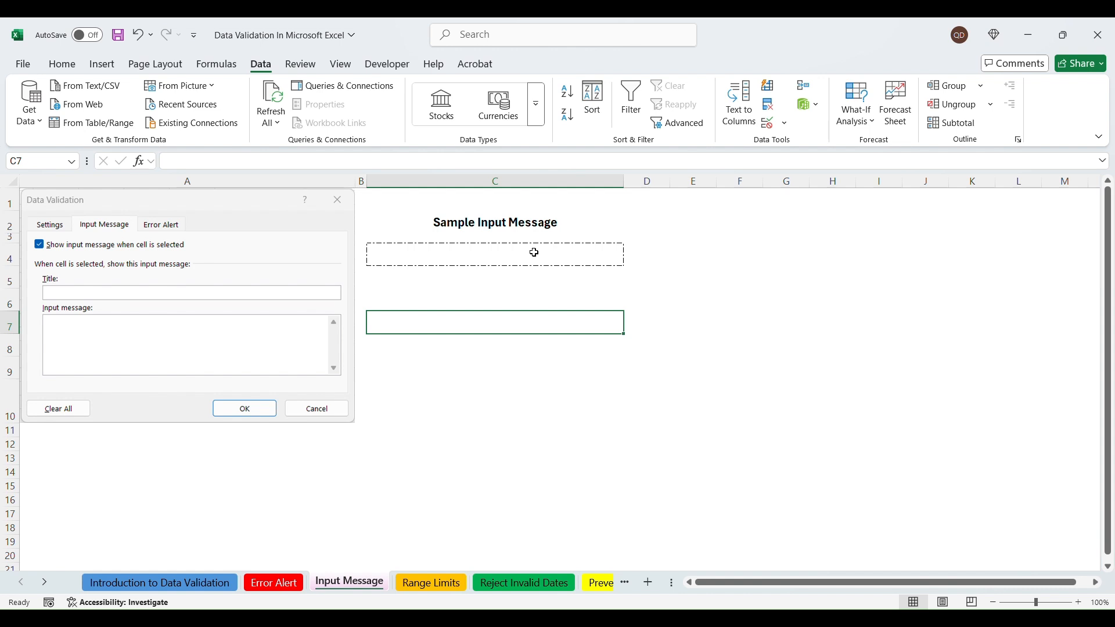
pyautogui.click(477, 259)
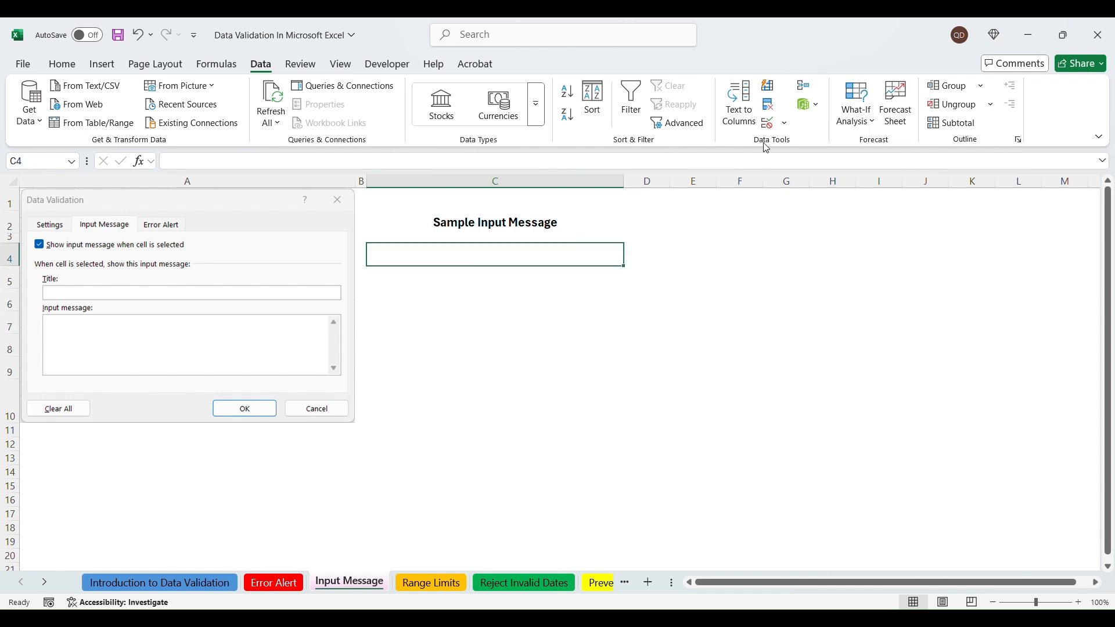
pyautogui.click(769, 122)
pyautogui.click(670, 315)
pyautogui.click(721, 366)
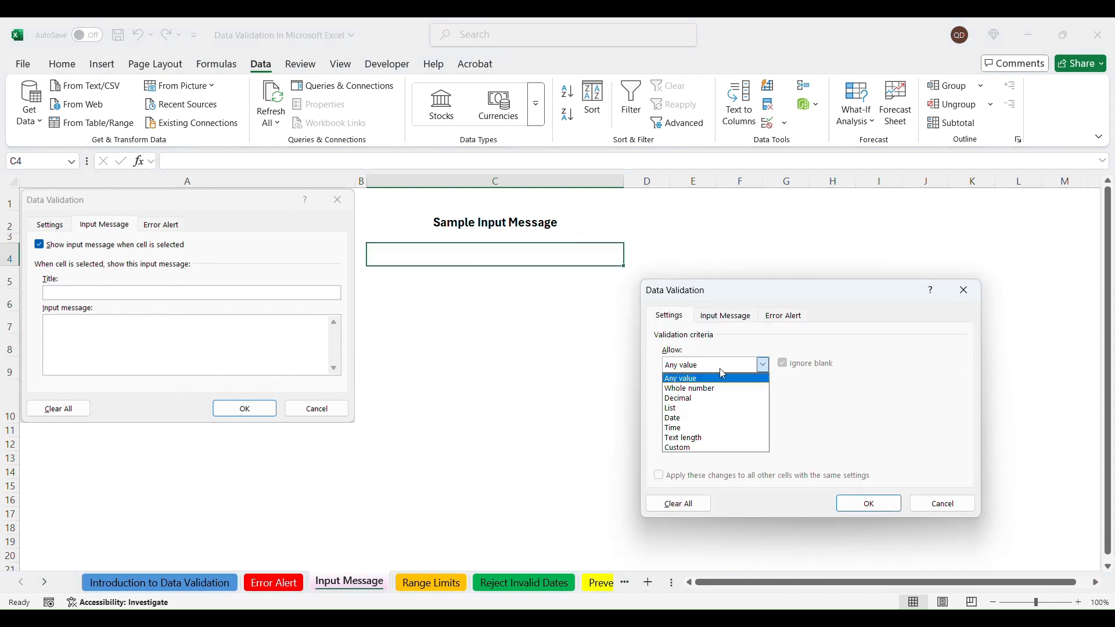
pyautogui.click(695, 388)
pyautogui.click(718, 425)
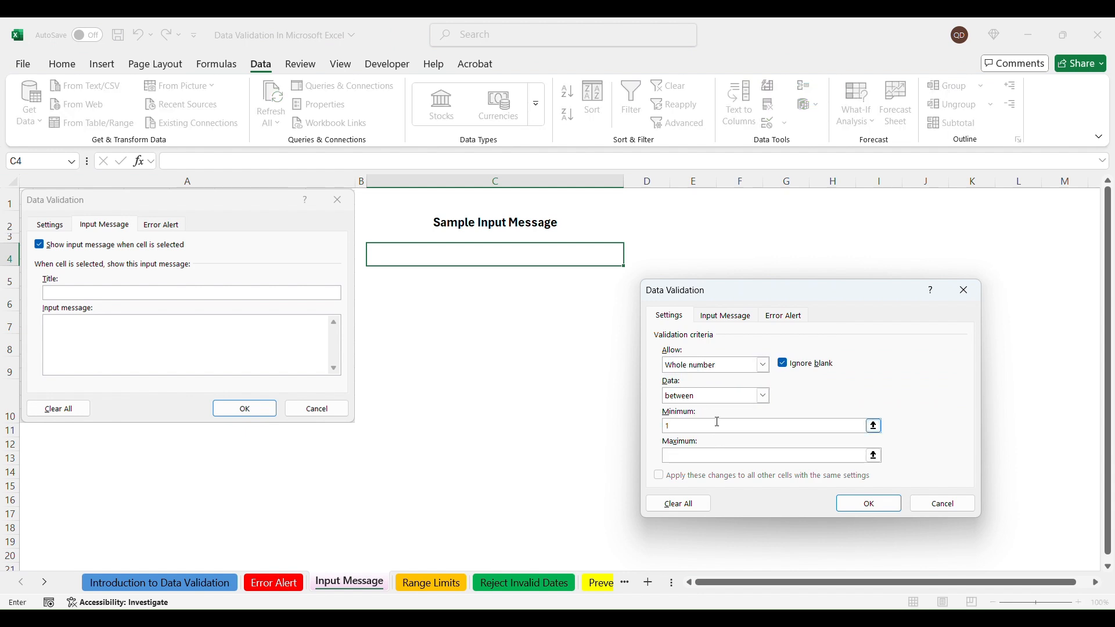
# Step: Give cell C4 an input message titled Requirements with the text "Please enter a value between 1 and 5"
pyautogui.click(726, 316)
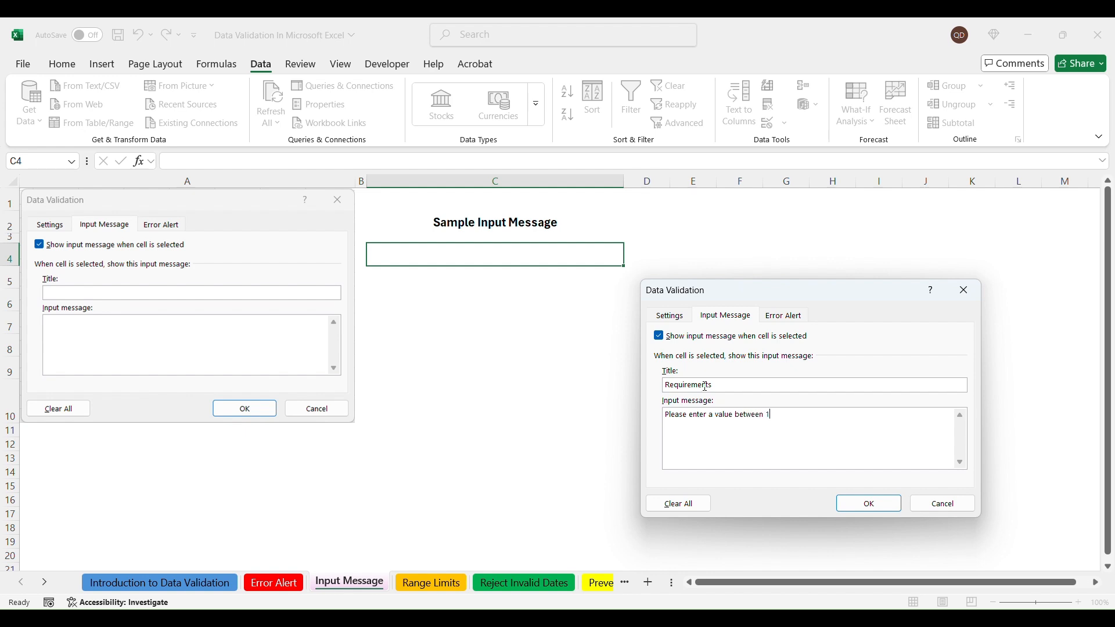
pyautogui.click(870, 503)
pyautogui.hotkey('ctrl', 'c')
# Step: Check the input message on C4 by selecting other cells and returning to C4
pyautogui.click(647, 447)
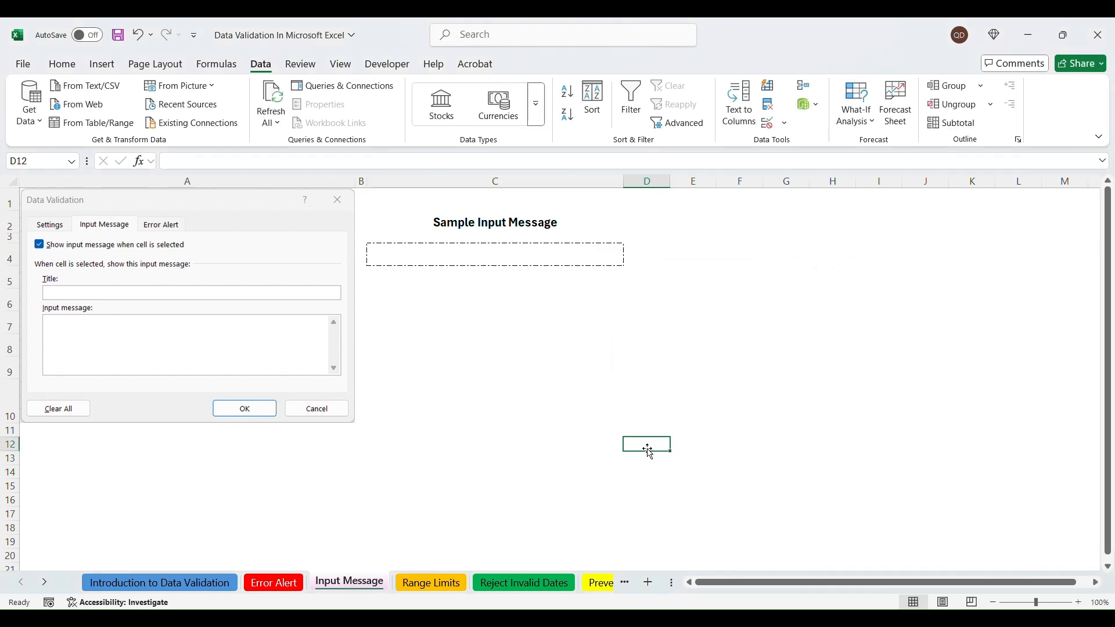
pyautogui.click(566, 249)
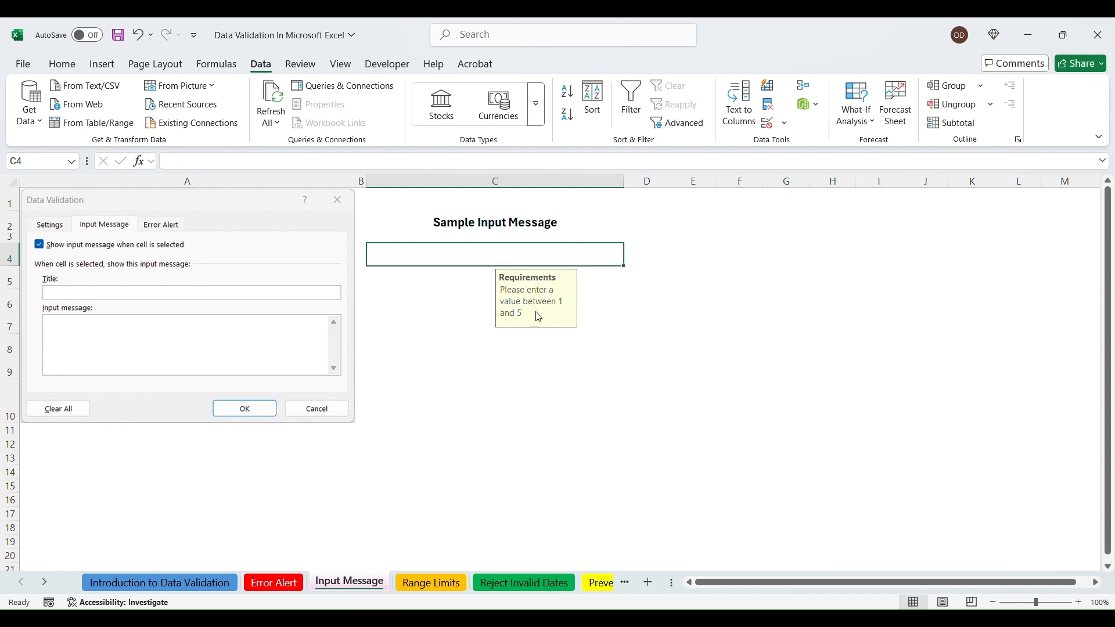
pyautogui.click(435, 337)
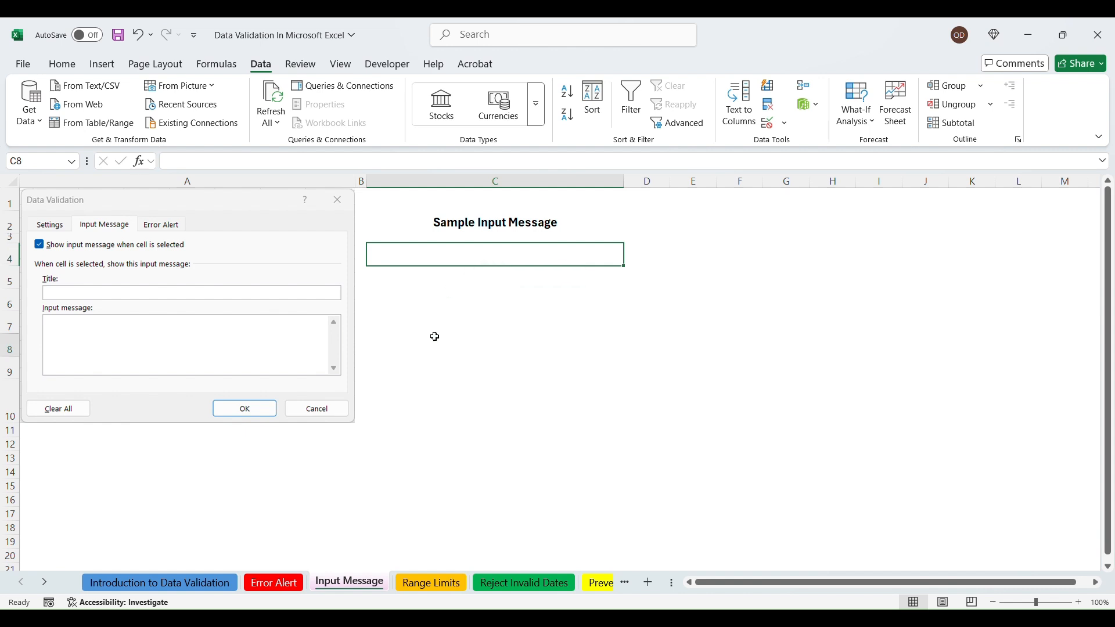
pyautogui.click(489, 258)
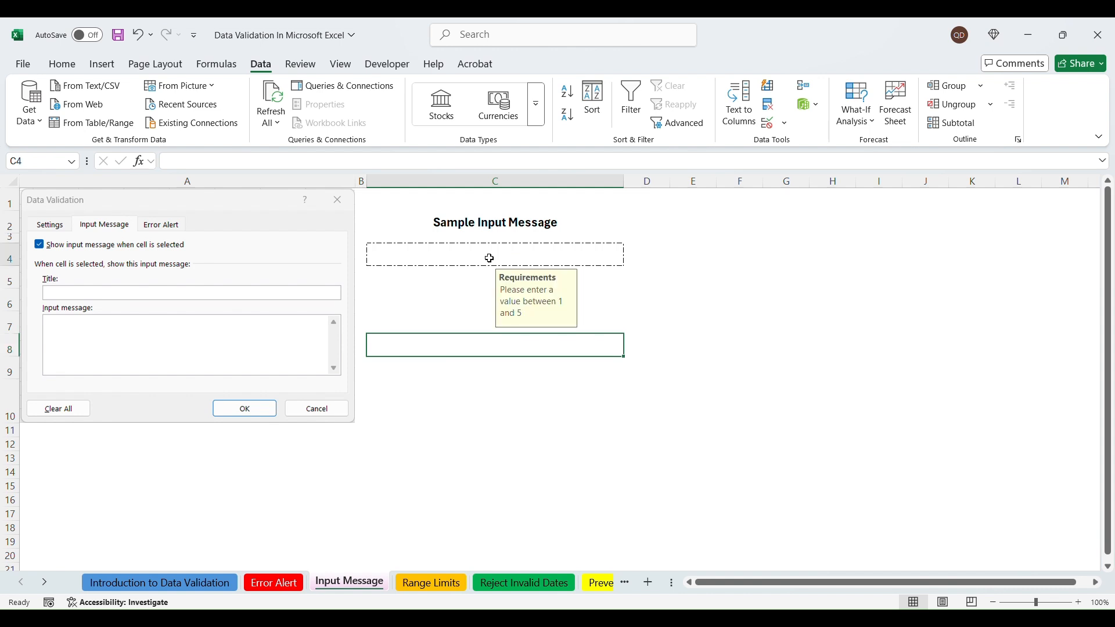
# Step: Change the validation rule of cell C4 on the Input Message sheet to allow any value
pyautogui.rightClick(522, 257)
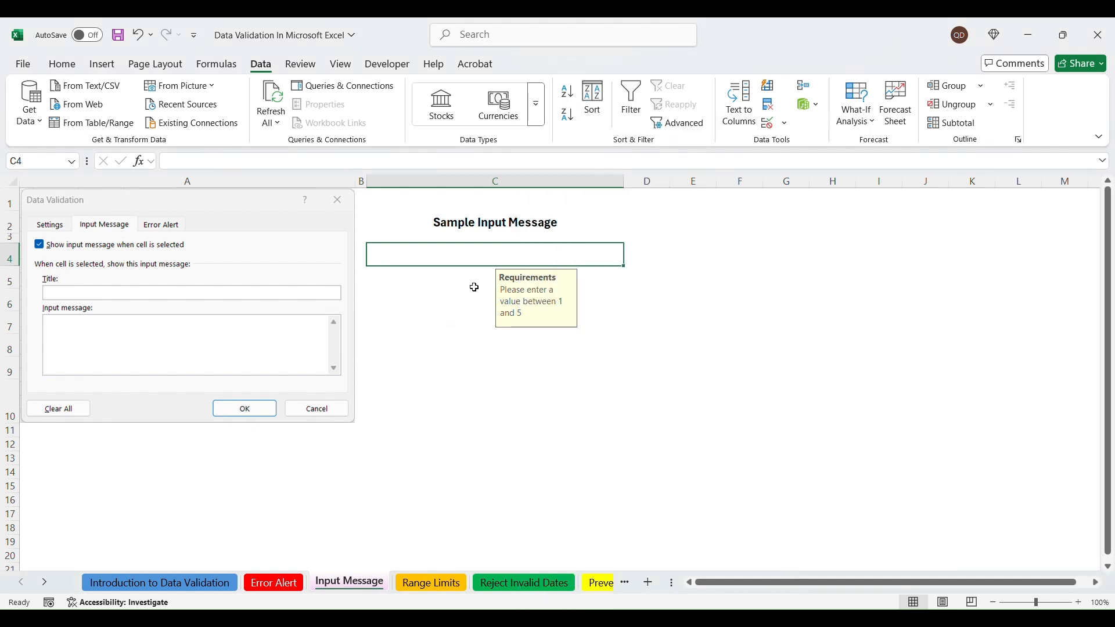
pyautogui.press('Escape')
pyautogui.click(499, 401)
pyautogui.click(553, 257)
pyautogui.click(768, 122)
pyautogui.click(669, 318)
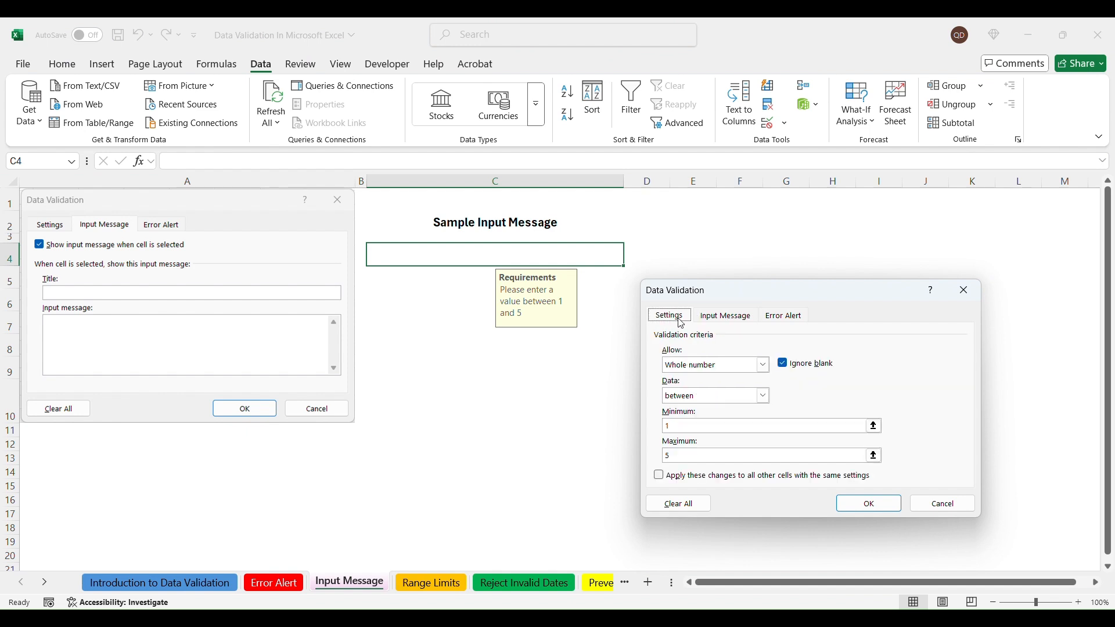
pyautogui.click(763, 365)
pyautogui.click(704, 378)
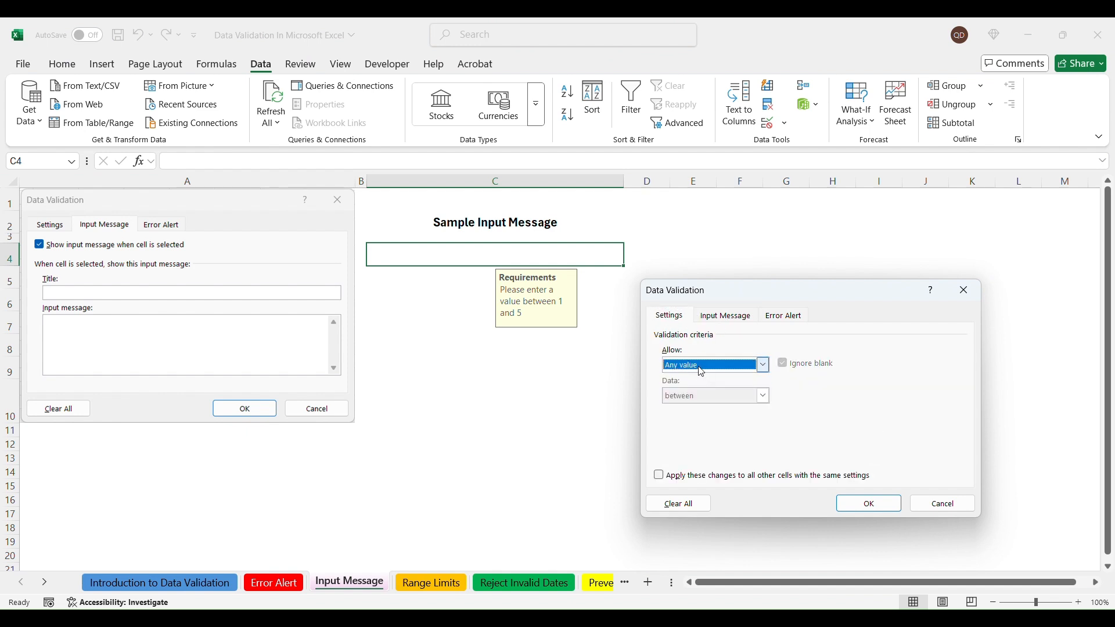
pyautogui.click(856, 504)
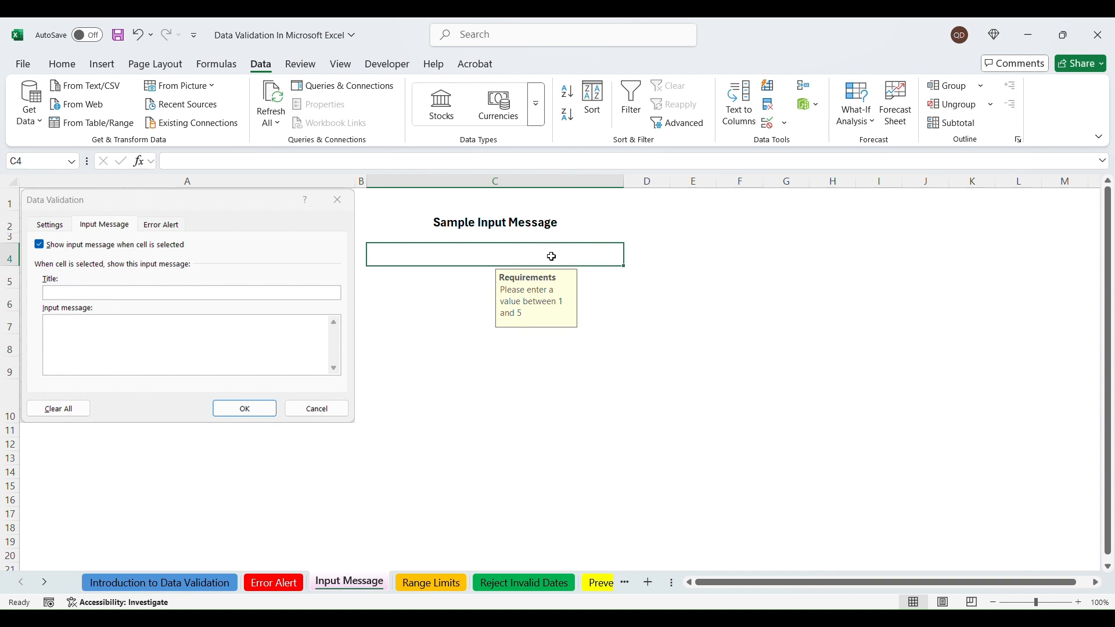
# Step: Test cell C4 by entering 54646, reselect it to check its input message, and clear the entry
pyautogui.write('54646')
pyautogui.press('Return')
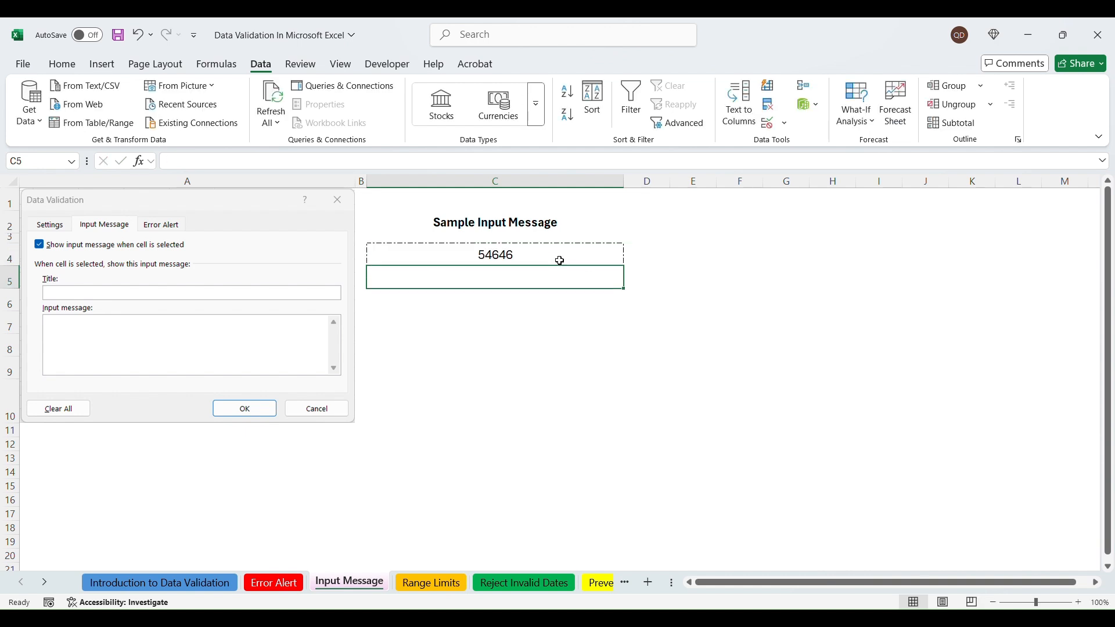
pyautogui.click(566, 261)
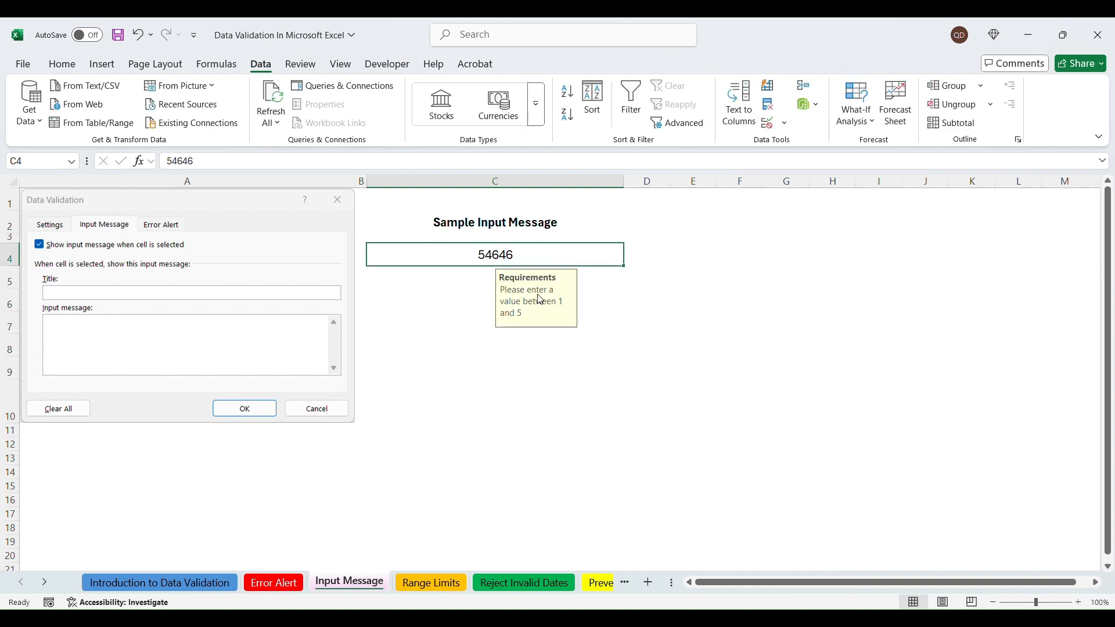
pyautogui.press('Delete')
pyautogui.hotkey('ctrl', 'c')
pyautogui.click(430, 302)
pyautogui.click(138, 456)
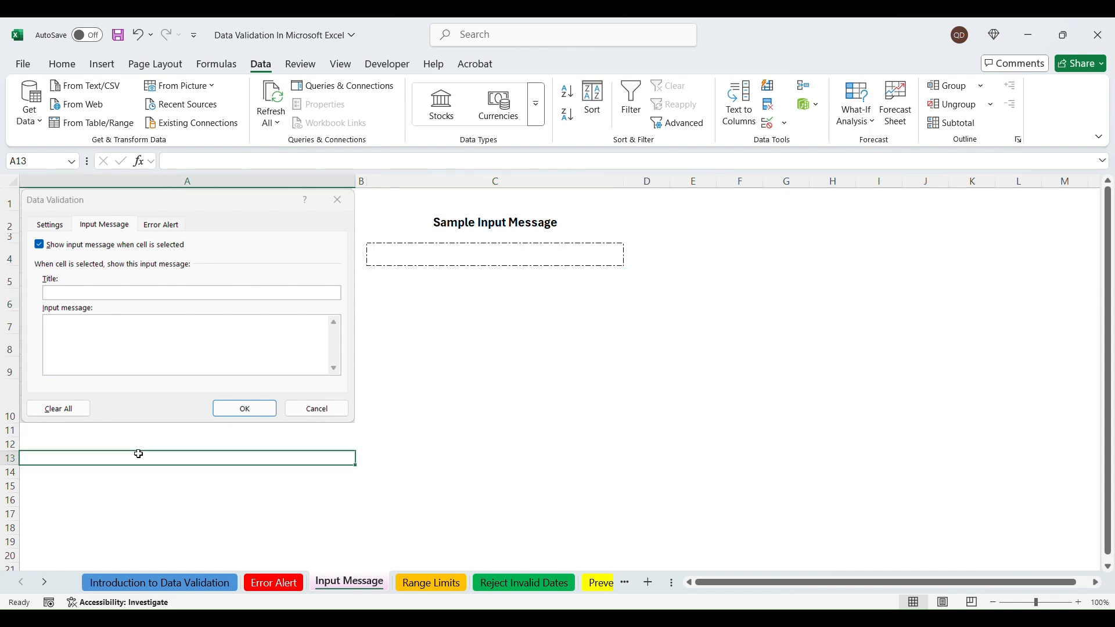
pyautogui.click(145, 443)
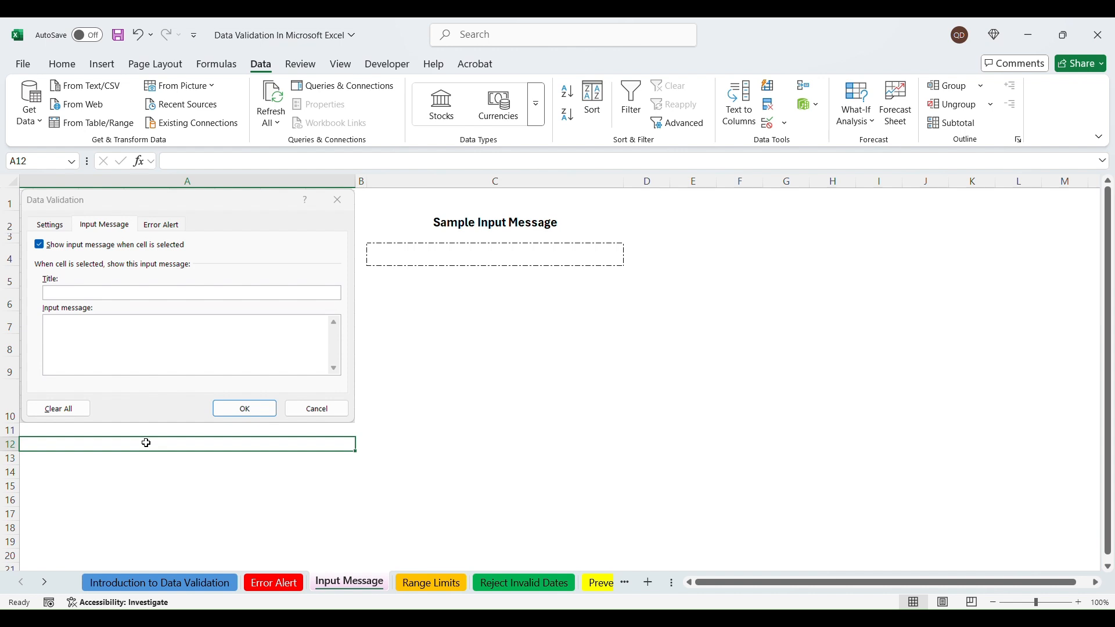
# Step: On the Range Limits sheet, start a Custom validation rule for the camping budget amounts in C4:C9
pyautogui.click(445, 588)
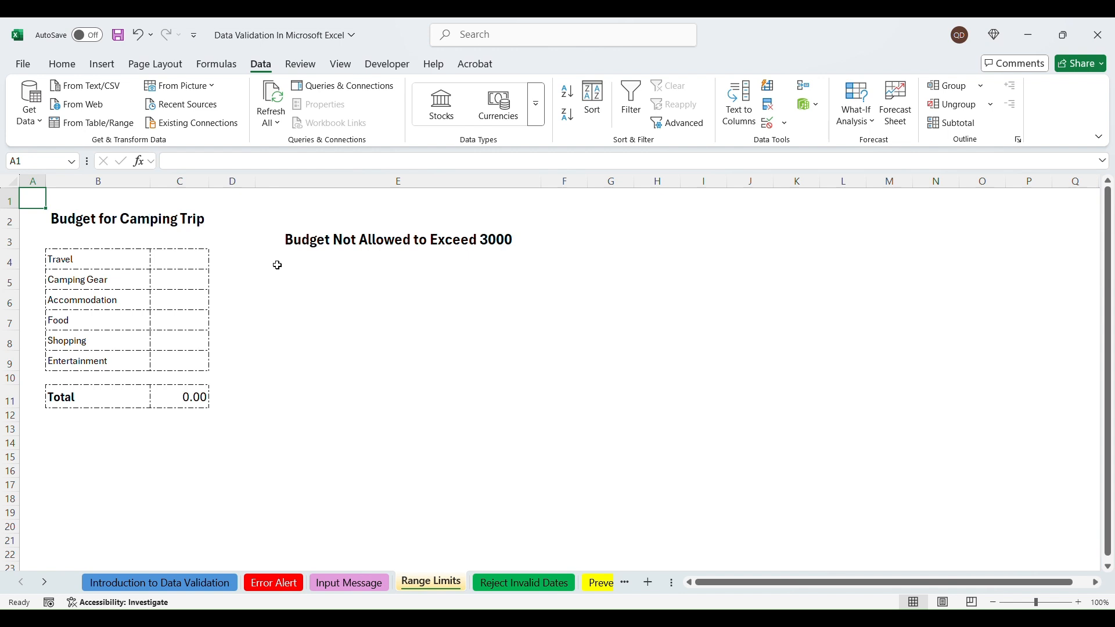
pyautogui.click(301, 239)
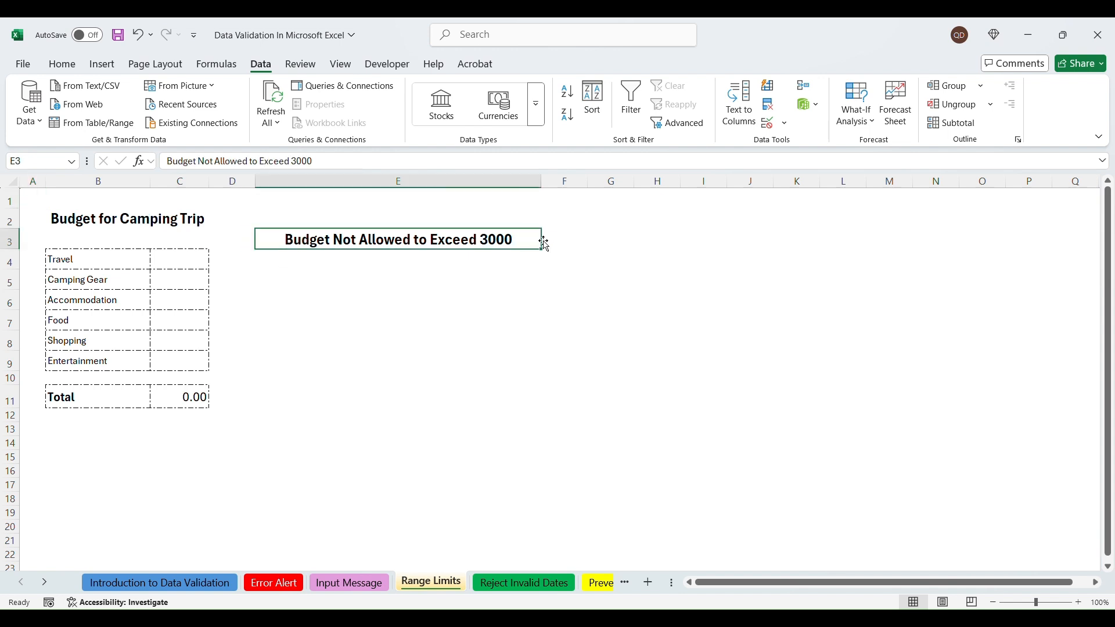
pyautogui.click(176, 443)
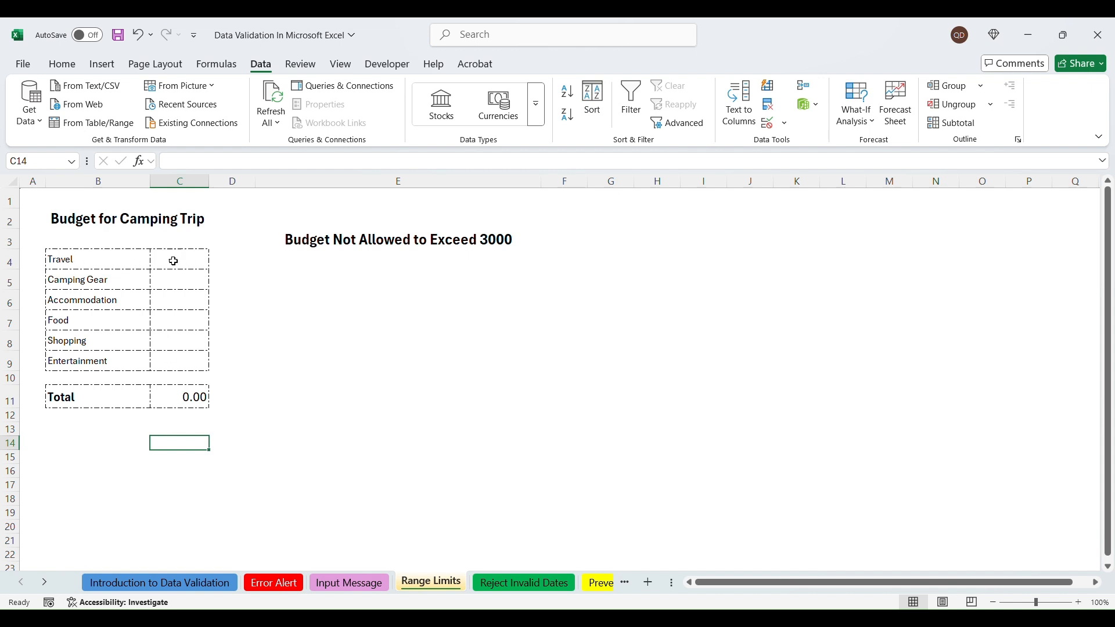
pyautogui.moveTo(180, 260); pyautogui.dragTo(180, 368)
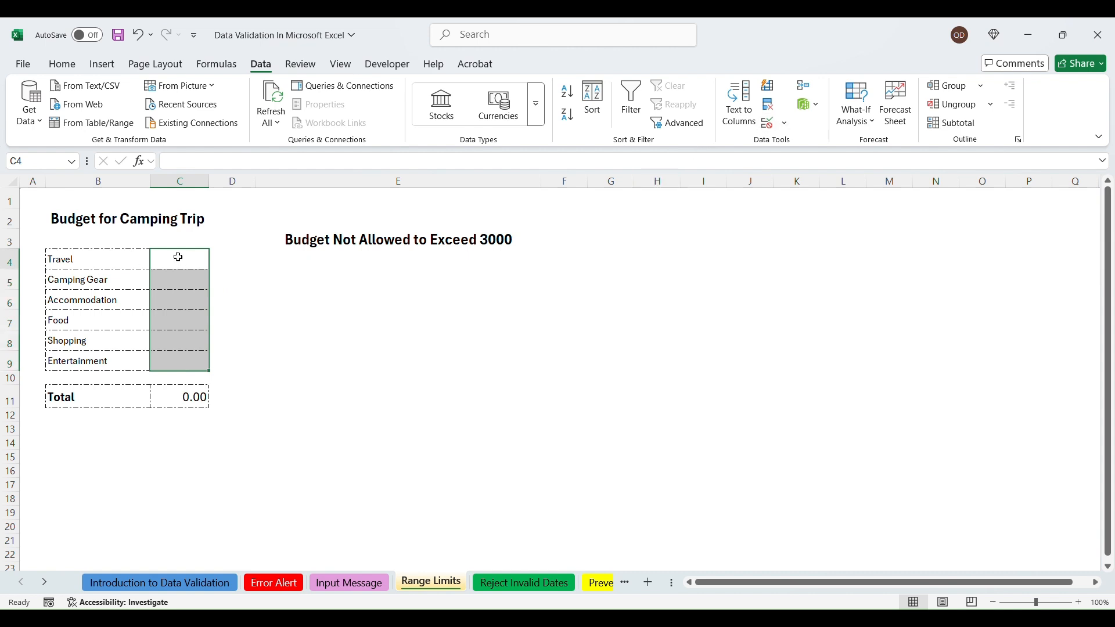
pyautogui.moveTo(175, 256); pyautogui.dragTo(183, 356)
pyautogui.click(769, 123)
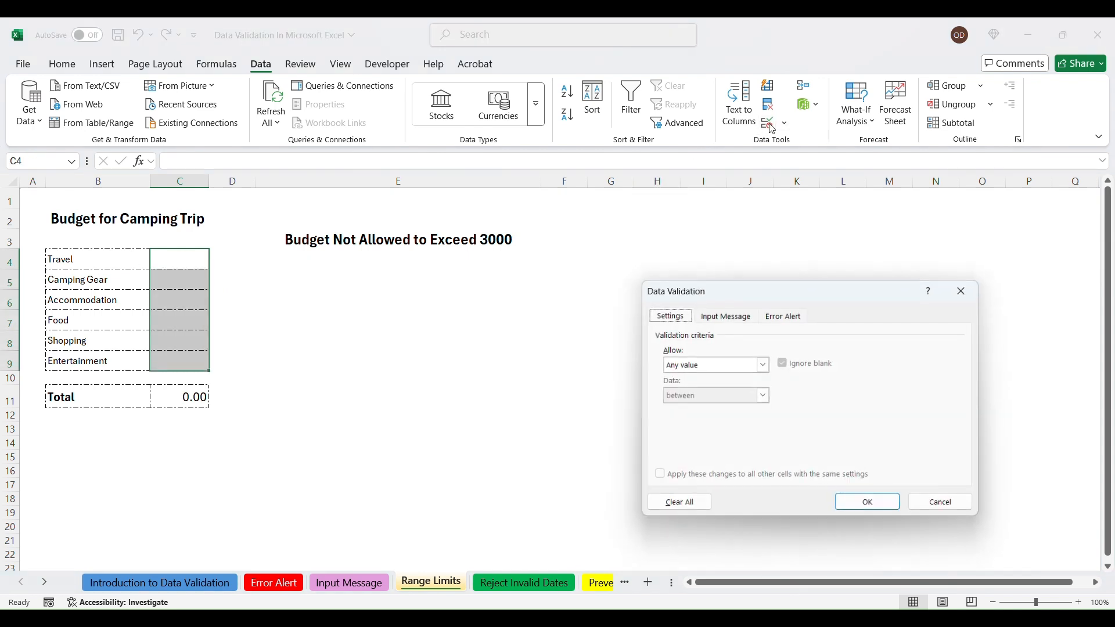
pyautogui.click(763, 364)
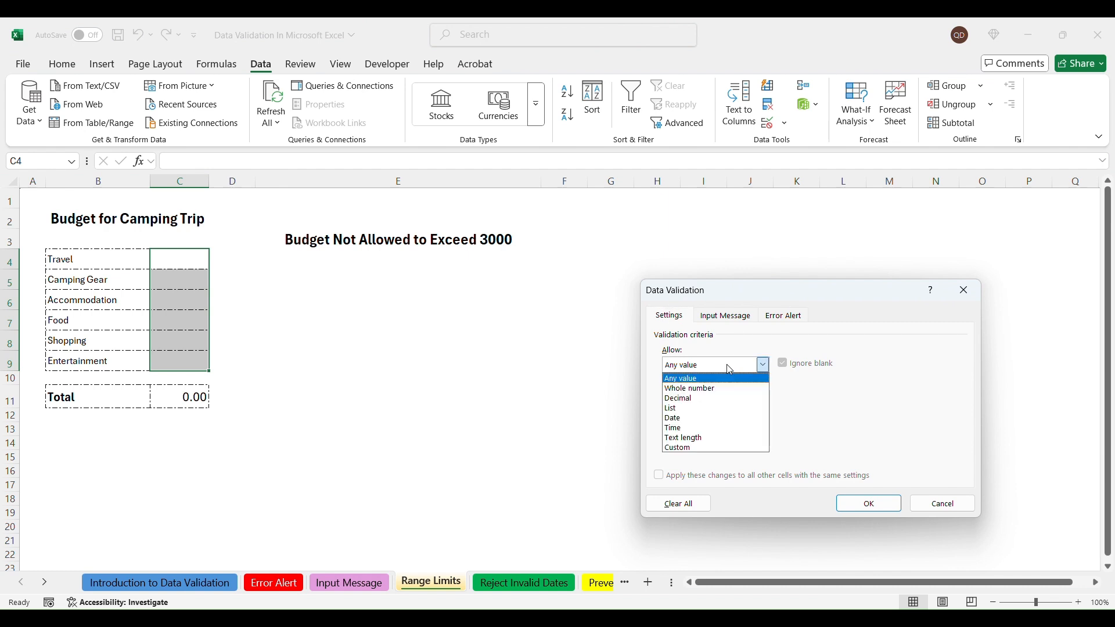
pyautogui.click(720, 446)
# Step: Enter a SUM formula over the absolute range C4:C9 that keeps the budget from exceeding 3000, and apply the rule
pyautogui.click(718, 426)
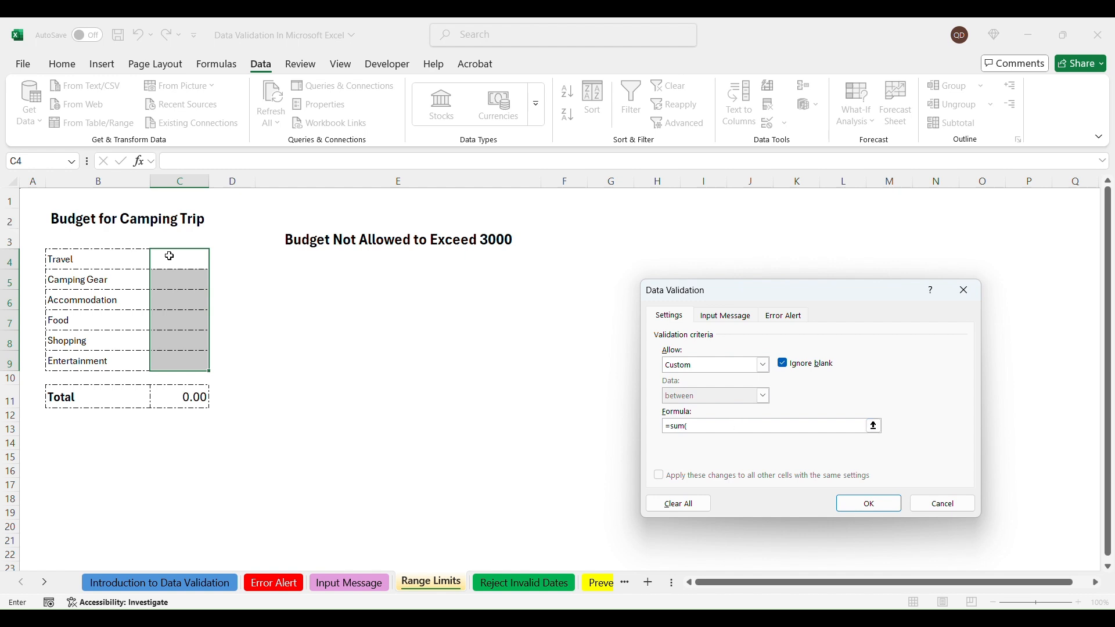
pyautogui.moveTo(180, 259); pyautogui.dragTo(200, 364)
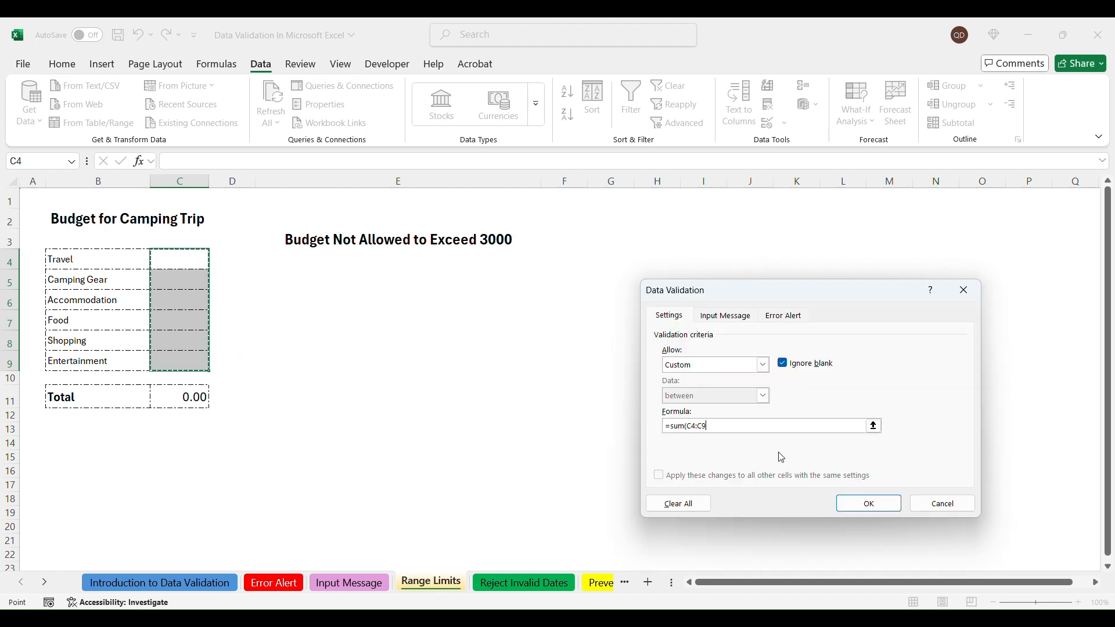
pyautogui.moveTo(688, 426); pyautogui.dragTo(707, 426)
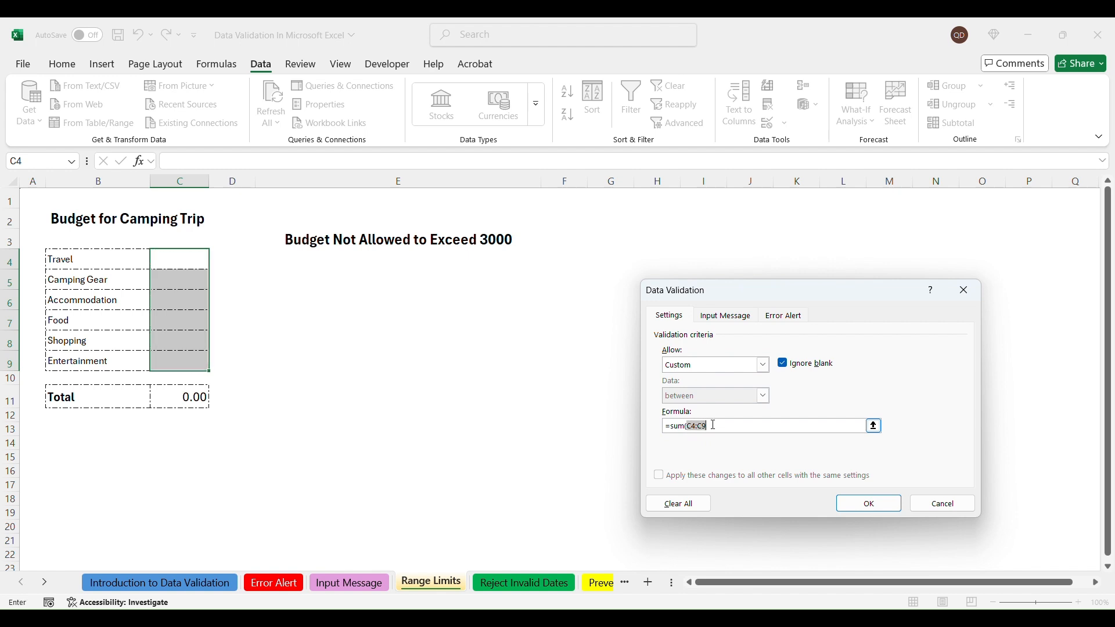
pyautogui.press('F4')
pyautogui.click(729, 426)
pyautogui.press('Return')
# Step: Enter the budget amounts: Travel 500, Camping Gear 450, Accommodation 1500, Food 300 and Shopping 200
pyautogui.click(195, 260)
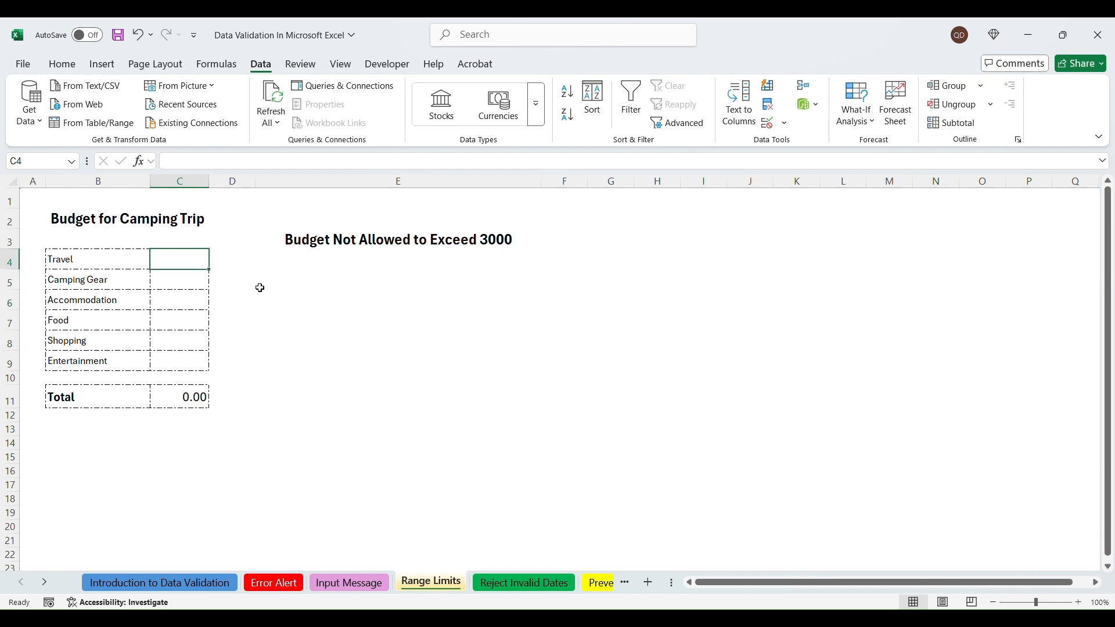
pyautogui.write('500')
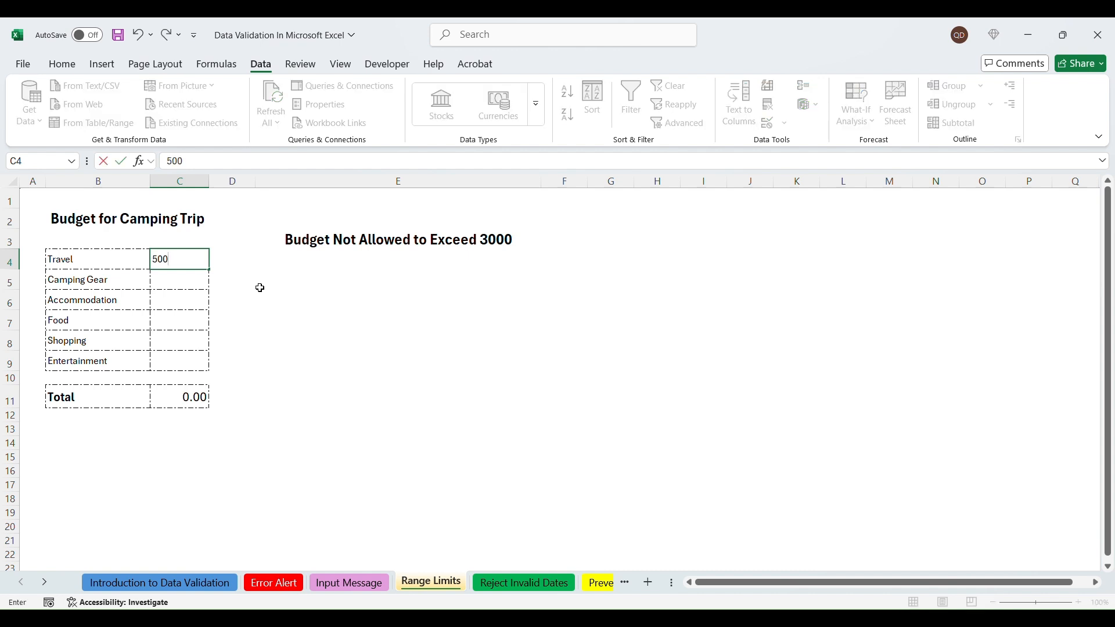
pyautogui.press('Return')
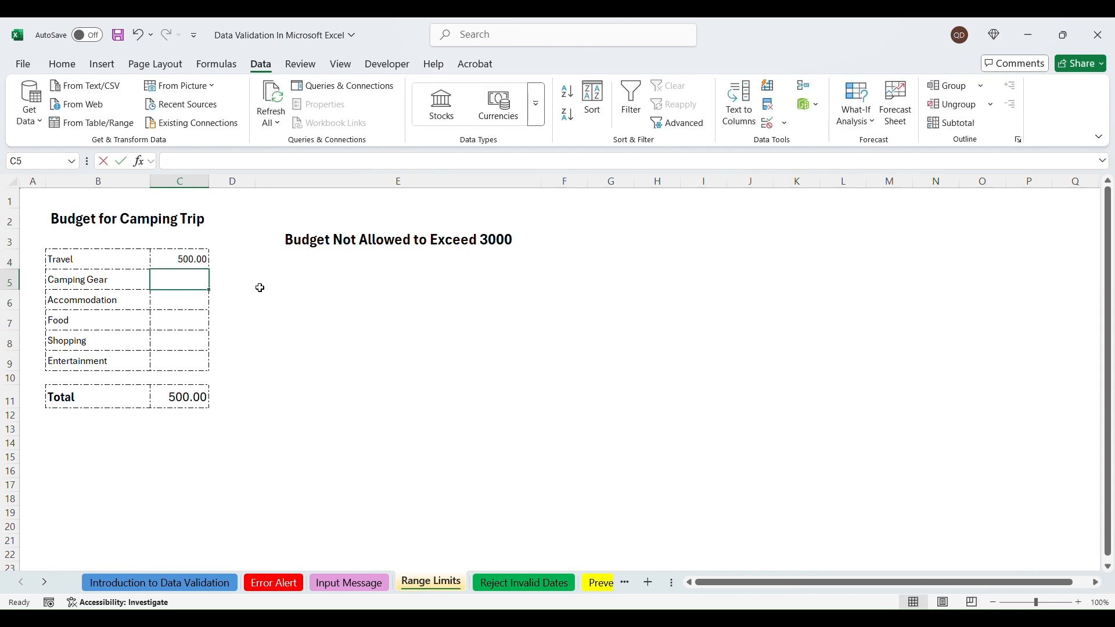
pyautogui.write('450')
pyautogui.press('Return')
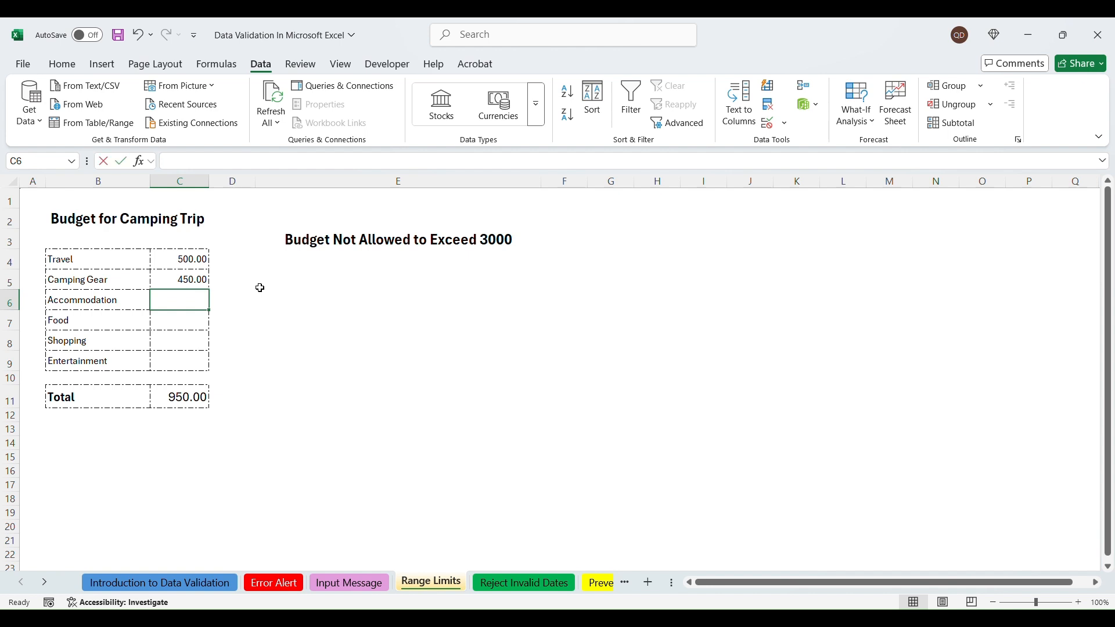
pyautogui.write('1500')
pyautogui.press('Return')
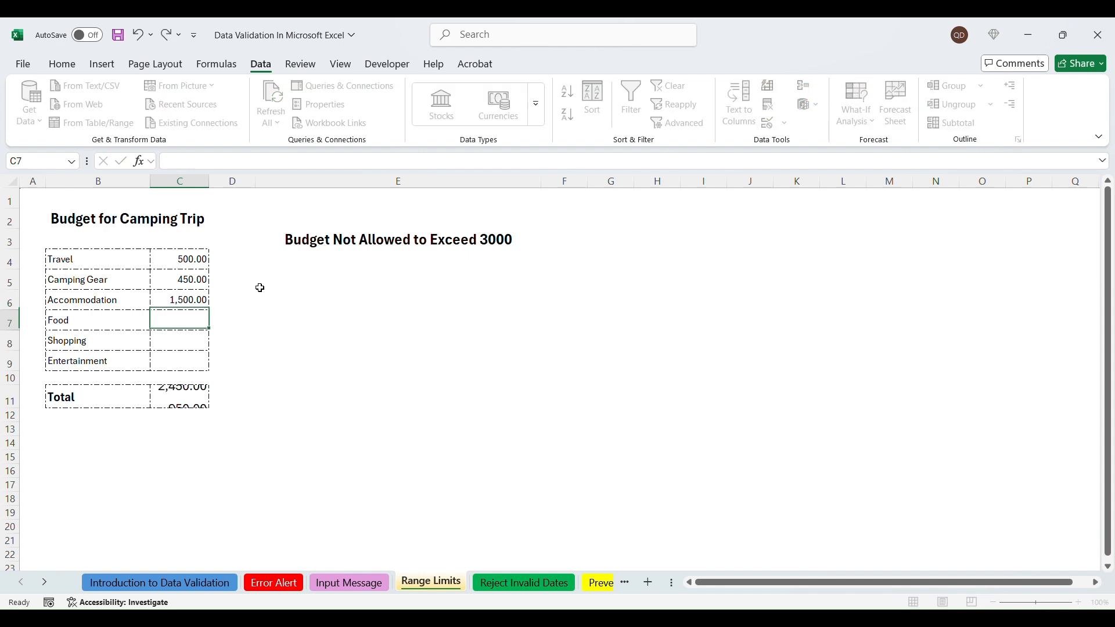
pyautogui.write('300')
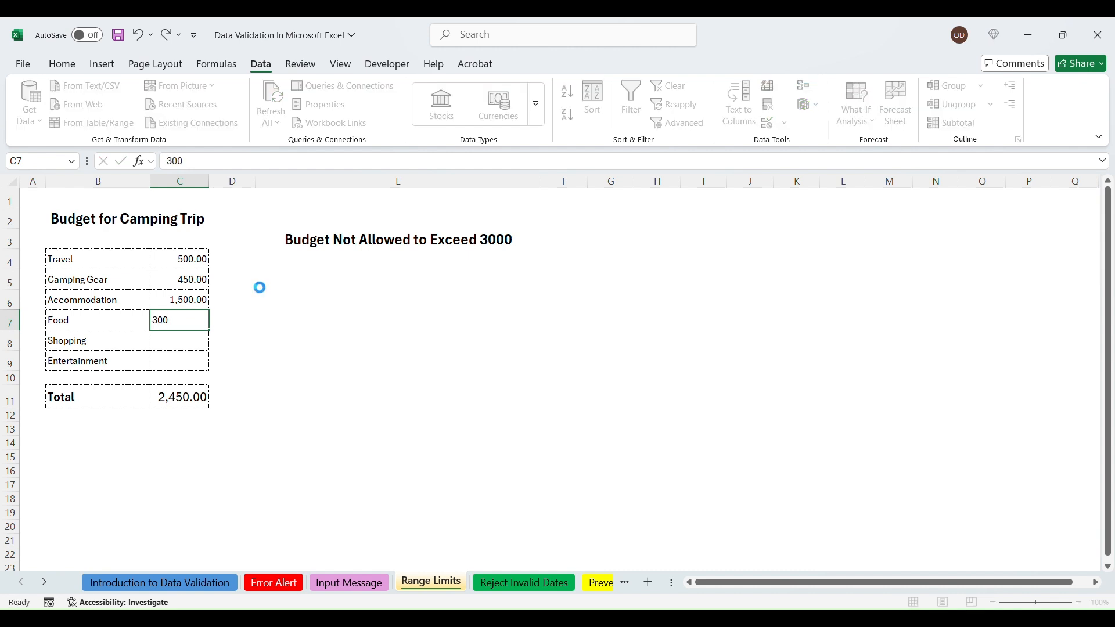
pyautogui.press('Return')
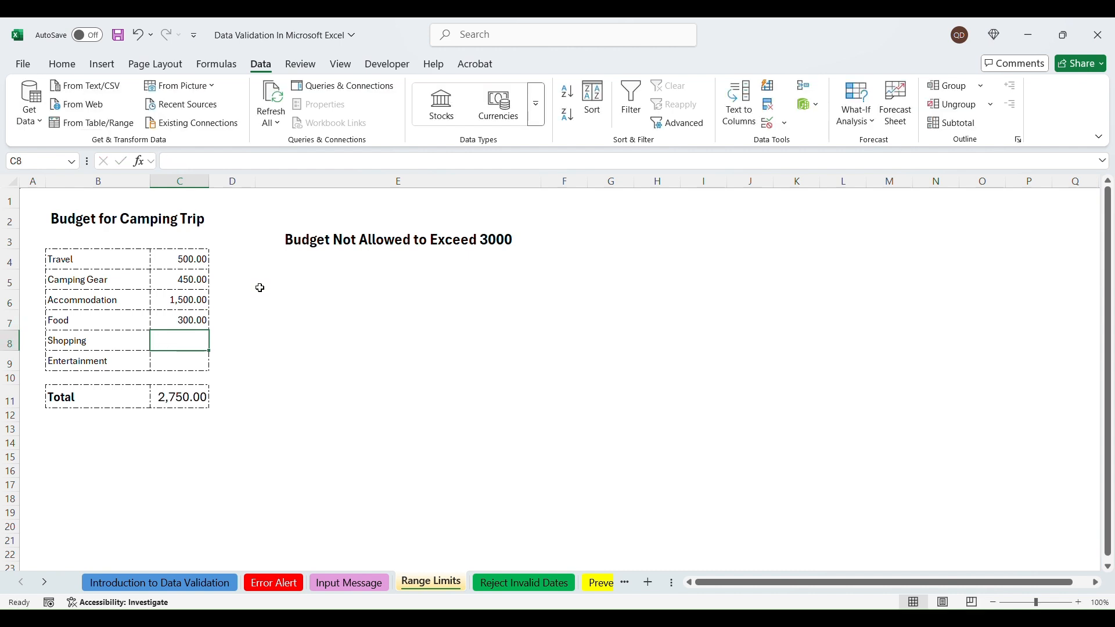
pyautogui.write('200')
pyautogui.press('Return')
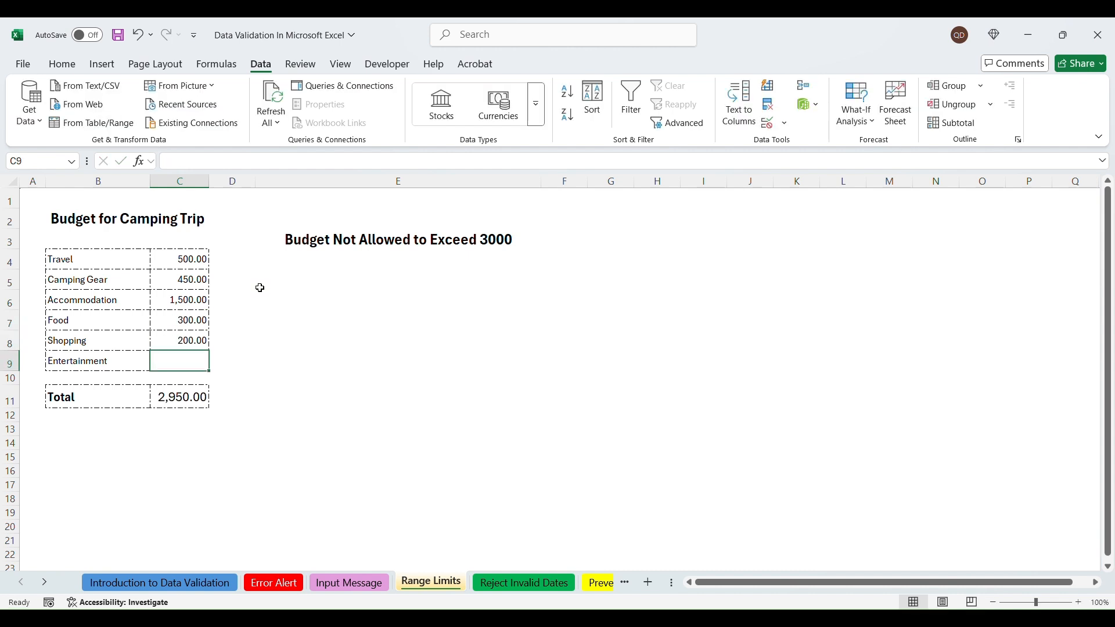
# Step: Test the budget limit by entering 500 for Entertainment in C9, and cancel the entry
pyautogui.write('500')
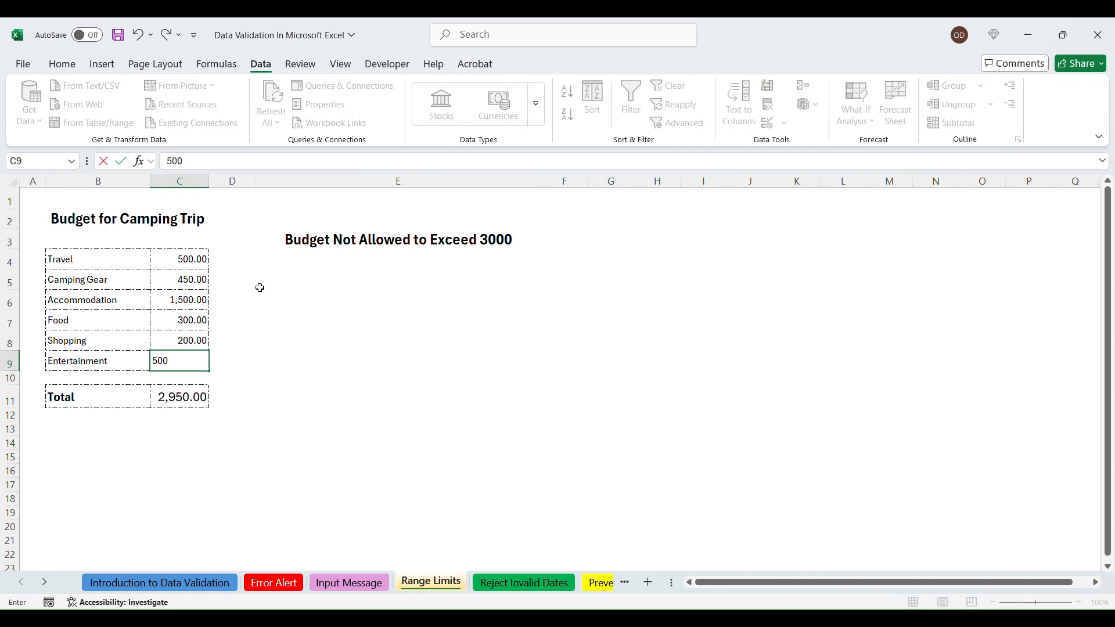
pyautogui.press('Return')
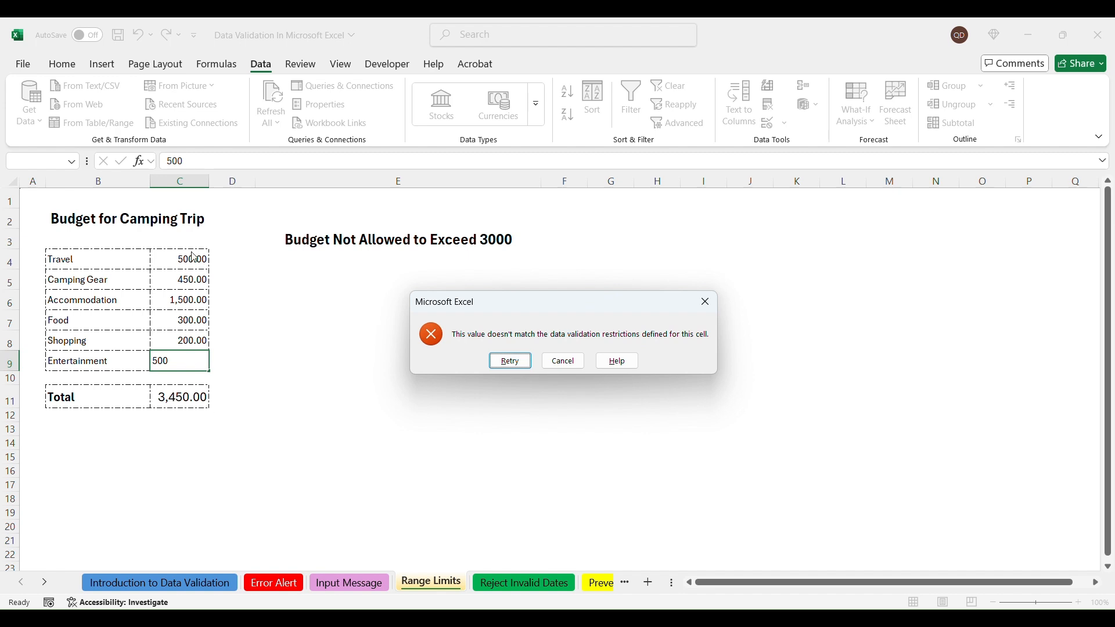
pyautogui.click(564, 361)
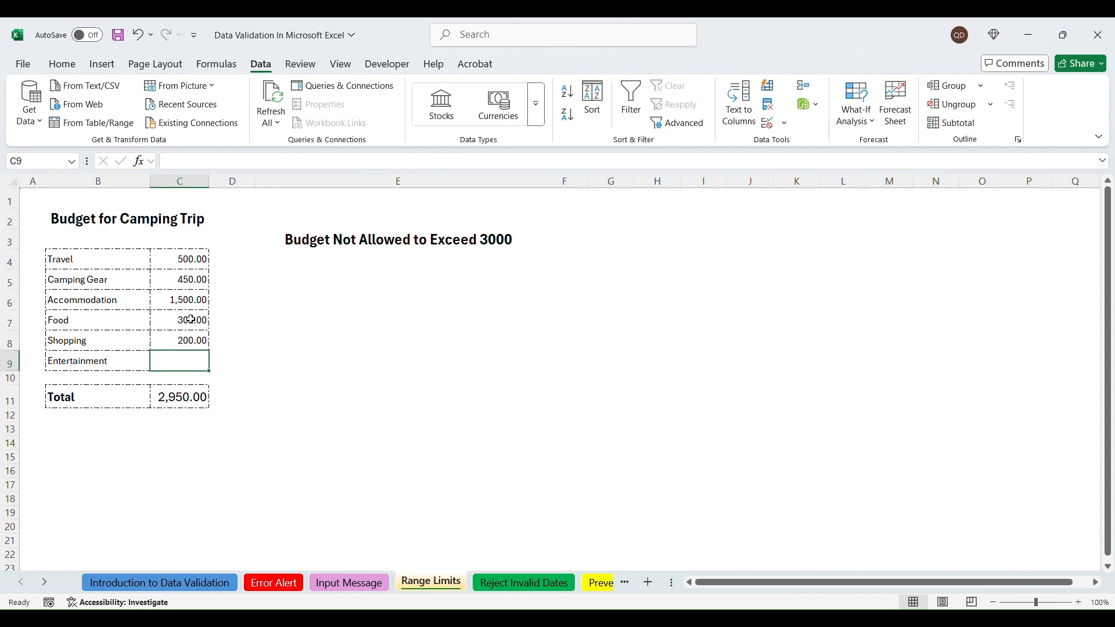
# Step: Review the budget amounts in C4:C9 that the range limit covers
pyautogui.click(194, 279)
pyautogui.click(191, 302)
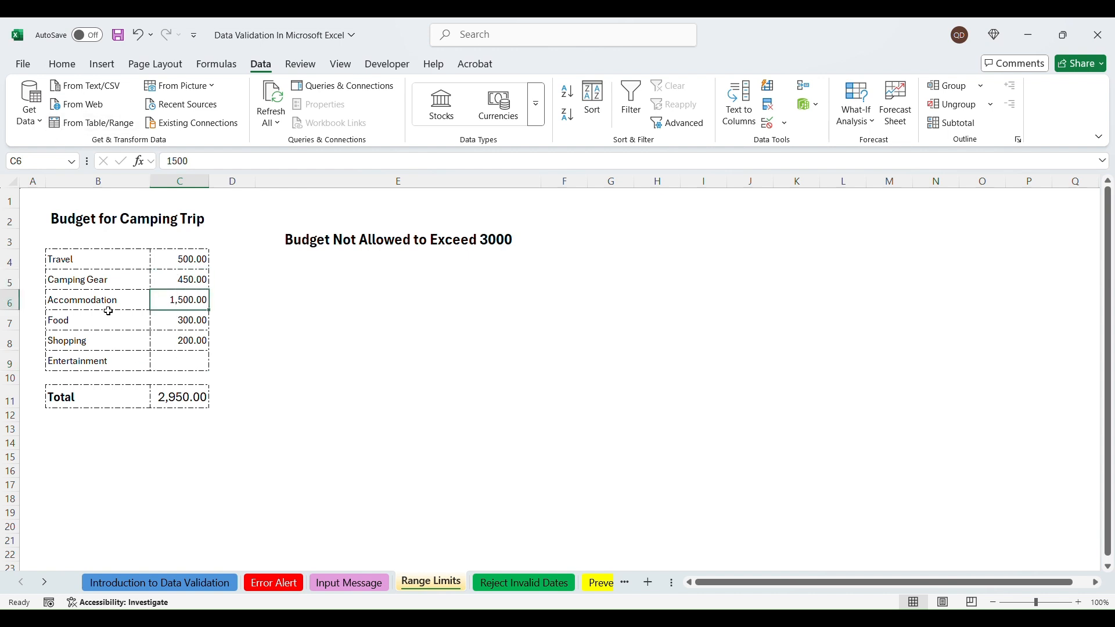
pyautogui.moveTo(181, 257); pyautogui.dragTo(181, 361)
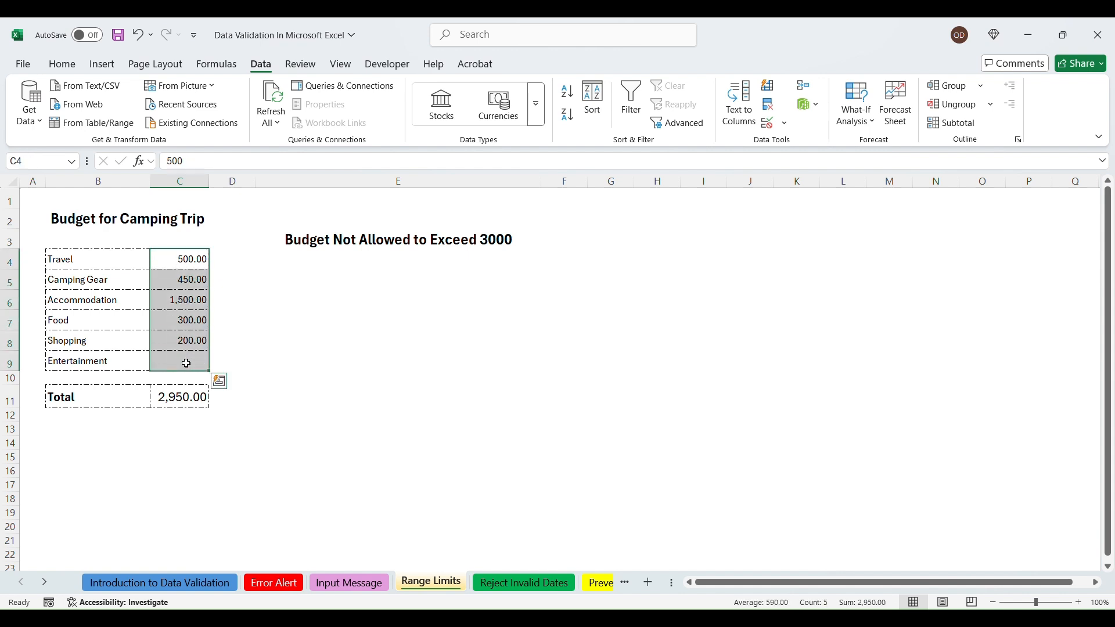
pyautogui.click(186, 259)
pyautogui.click(269, 262)
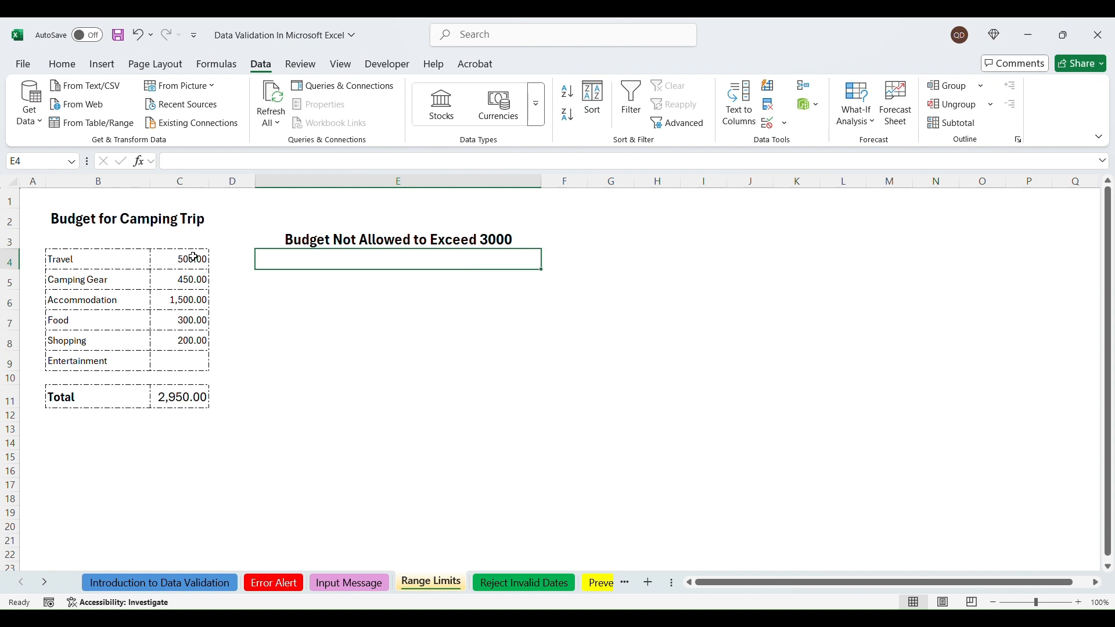
pyautogui.moveTo(190, 259); pyautogui.dragTo(180, 363)
pyautogui.click(280, 259)
# Step: On the Reject Invalid Dates sheet, add a Date validation rule to B6 allowing dates between 1 mar 2025 and 3/31
pyautogui.click(523, 582)
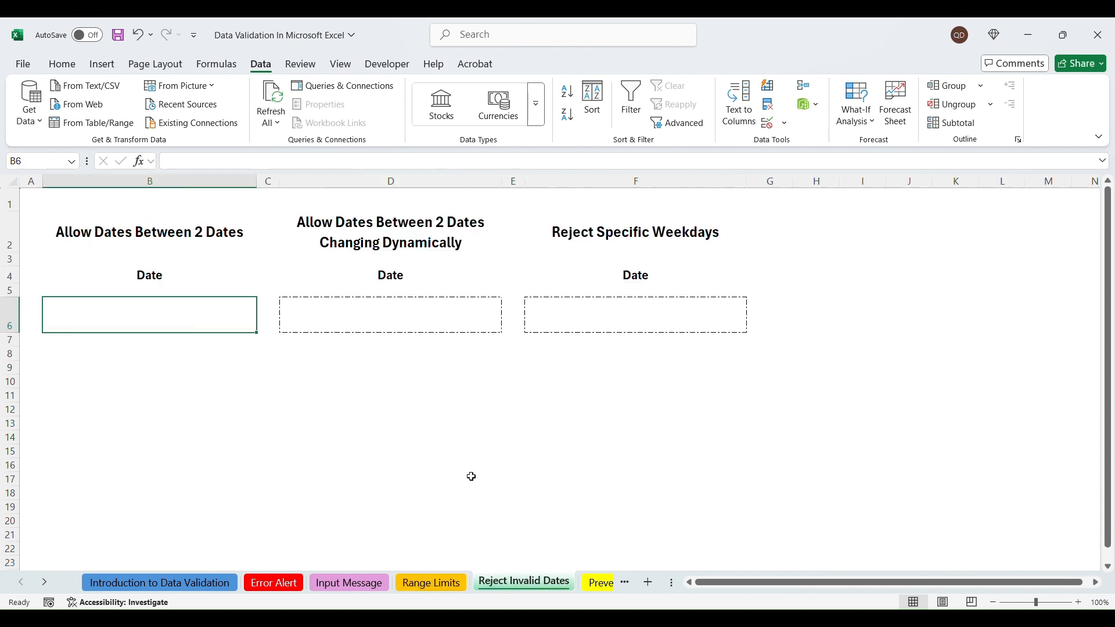
pyautogui.click(180, 378)
pyautogui.click(166, 321)
pyautogui.click(57, 232)
pyautogui.click(166, 309)
pyautogui.click(768, 123)
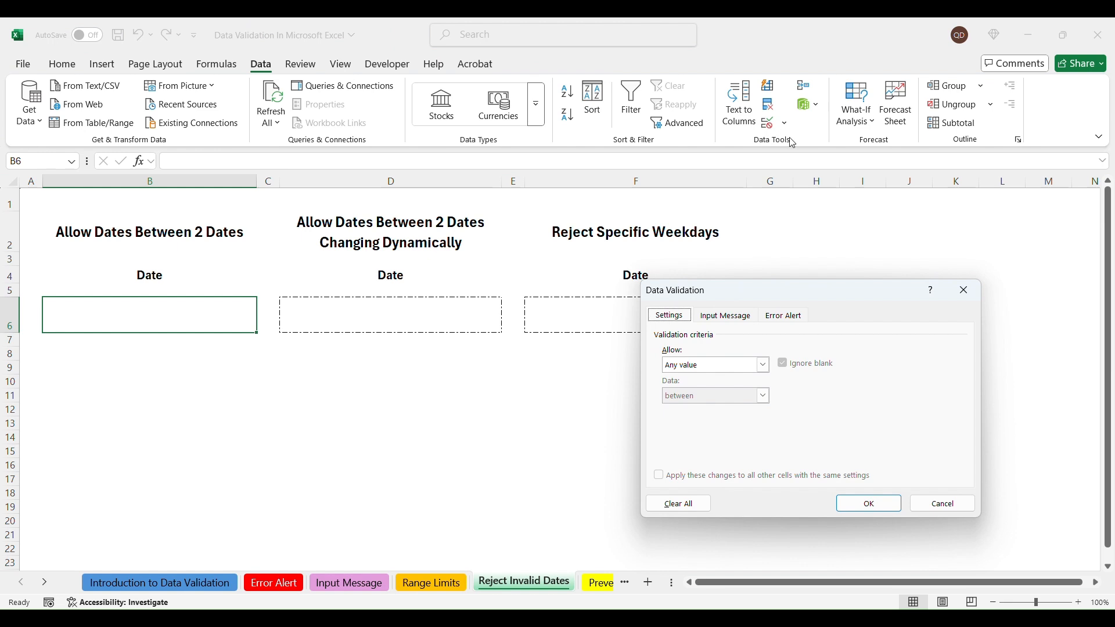
pyautogui.click(718, 366)
pyautogui.click(695, 418)
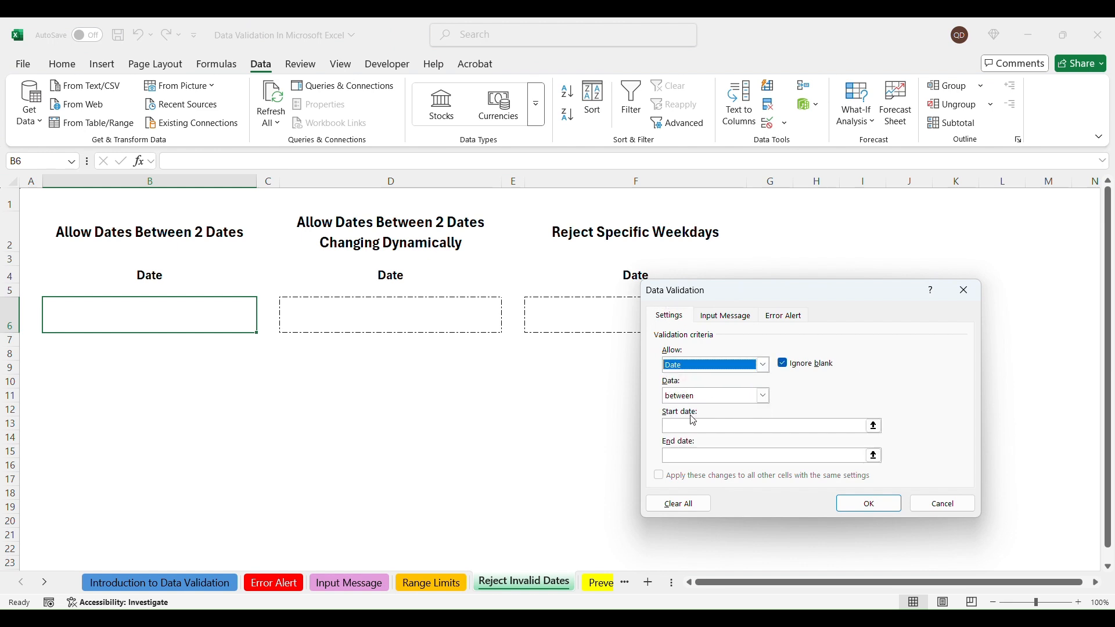
pyautogui.click(701, 428)
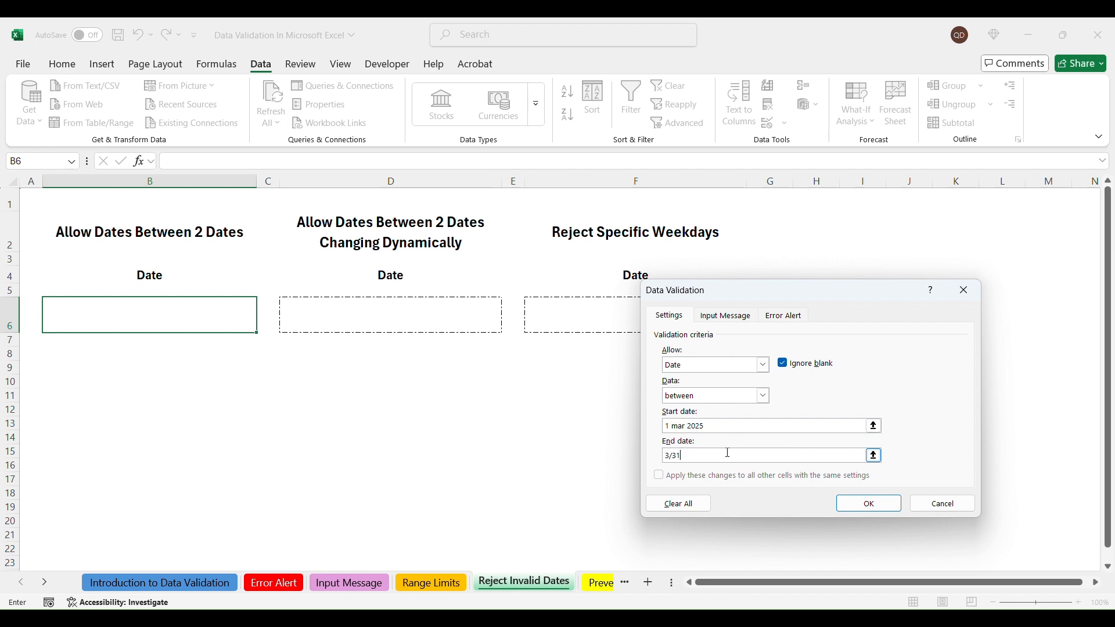
pyautogui.click(870, 503)
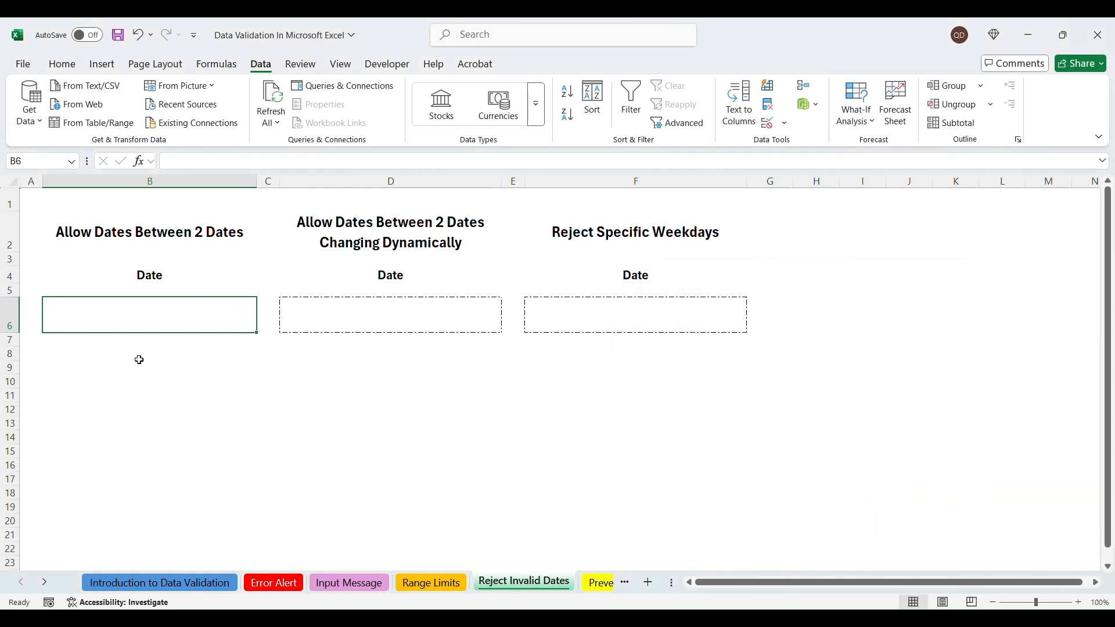
# Step: Test B6 with 28 feb 2025, cancel that entry, and enter 15 mar 2025 in the cell
pyautogui.write('28 feb 2025')
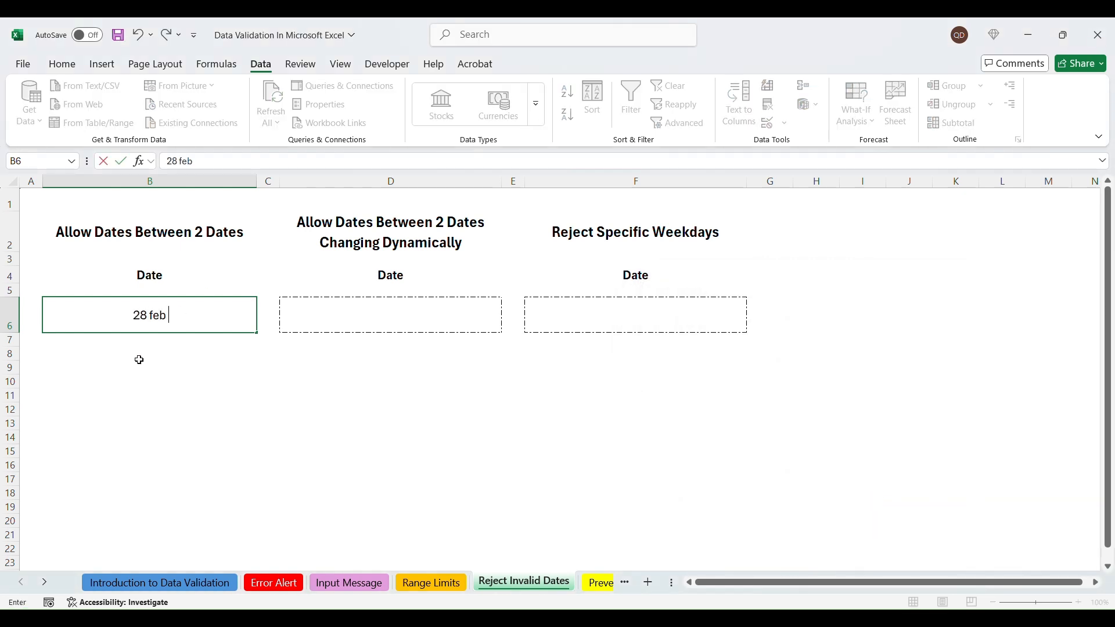
pyautogui.press('Return')
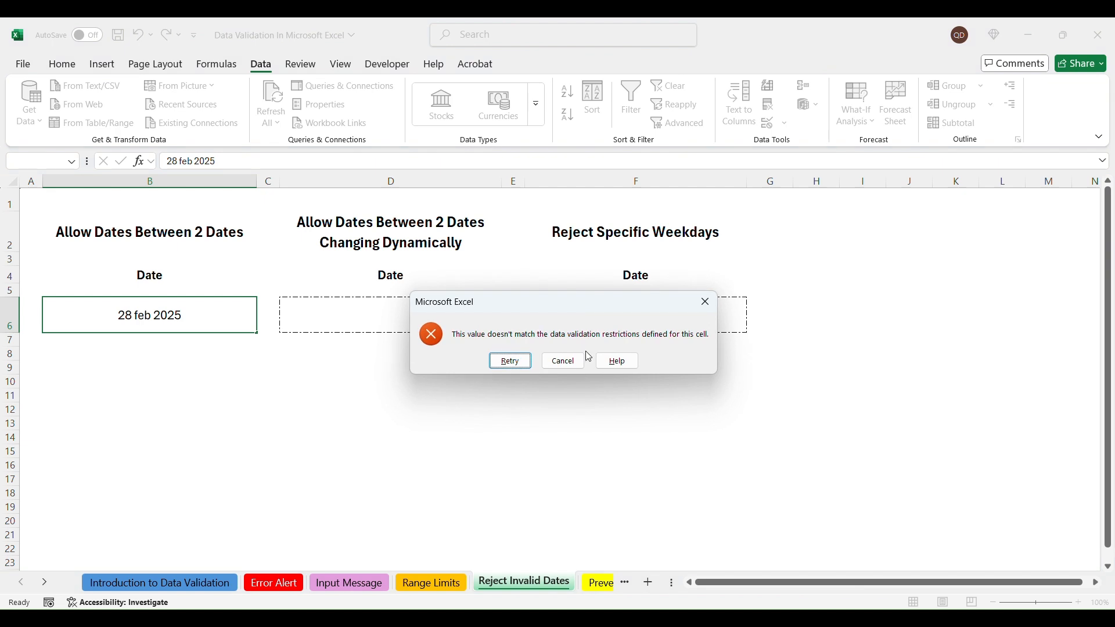
pyautogui.click(561, 359)
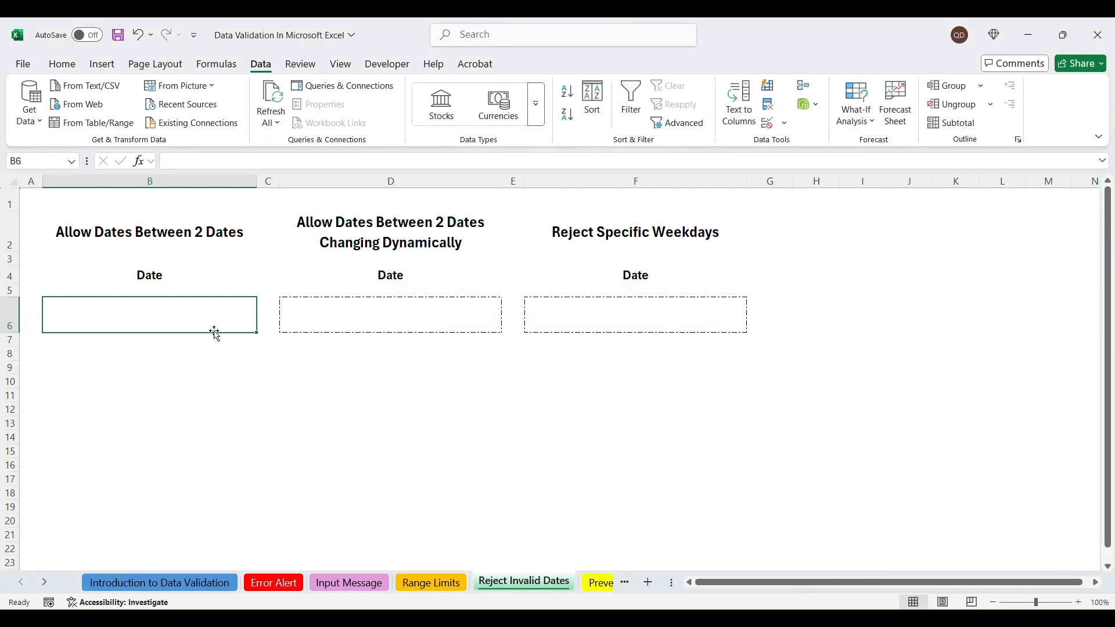
pyautogui.write('15 mar 2025')
pyautogui.press('Return')
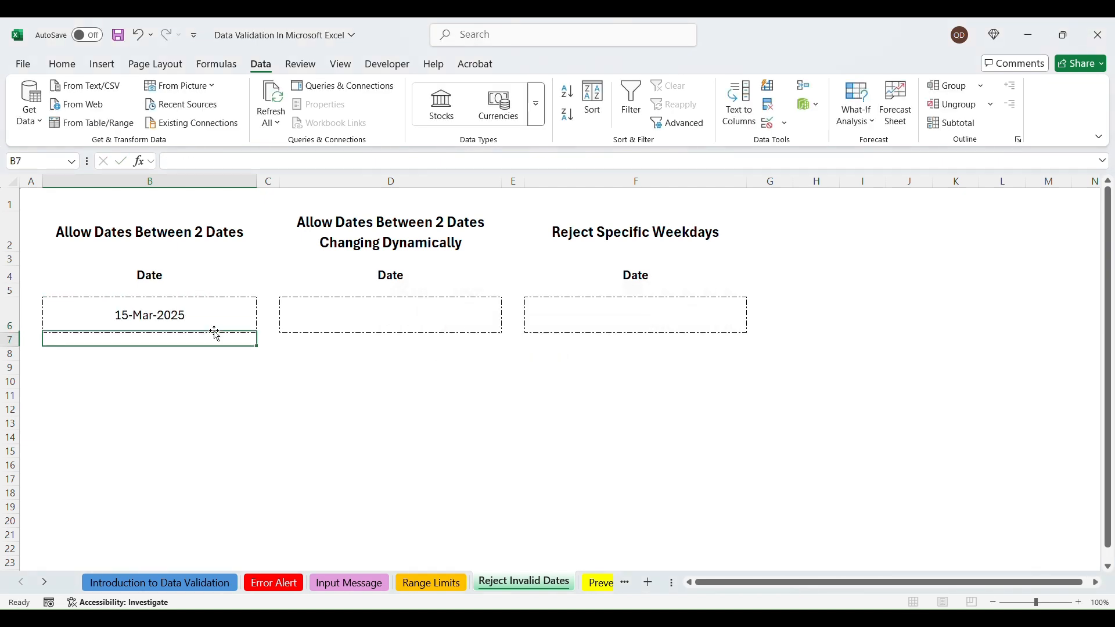
# Step: Try to change the date in B6 to 3/15/2024, and cancel the entry
pyautogui.click(174, 314)
pyautogui.click(235, 161)
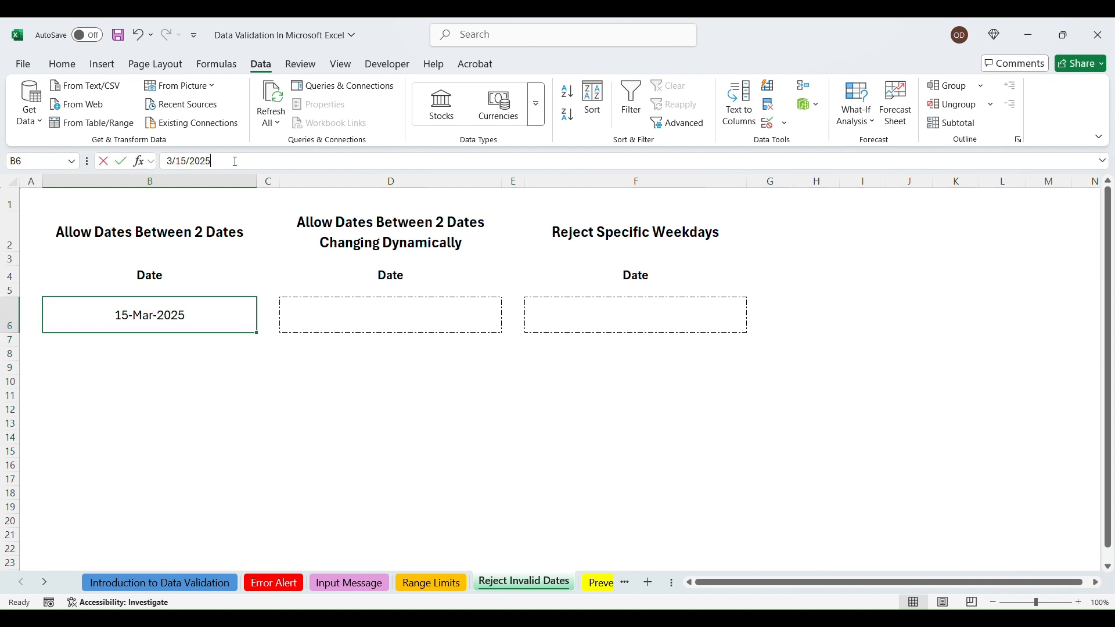
pyautogui.press('BackSpace')
pyautogui.write('4')
pyautogui.press('Return')
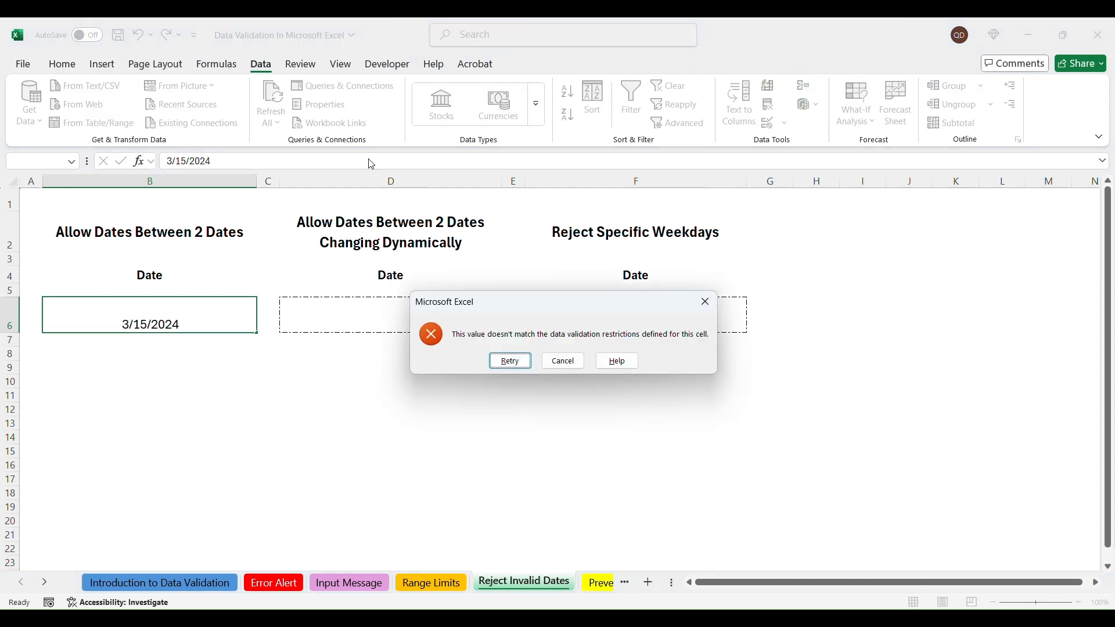
pyautogui.click(564, 361)
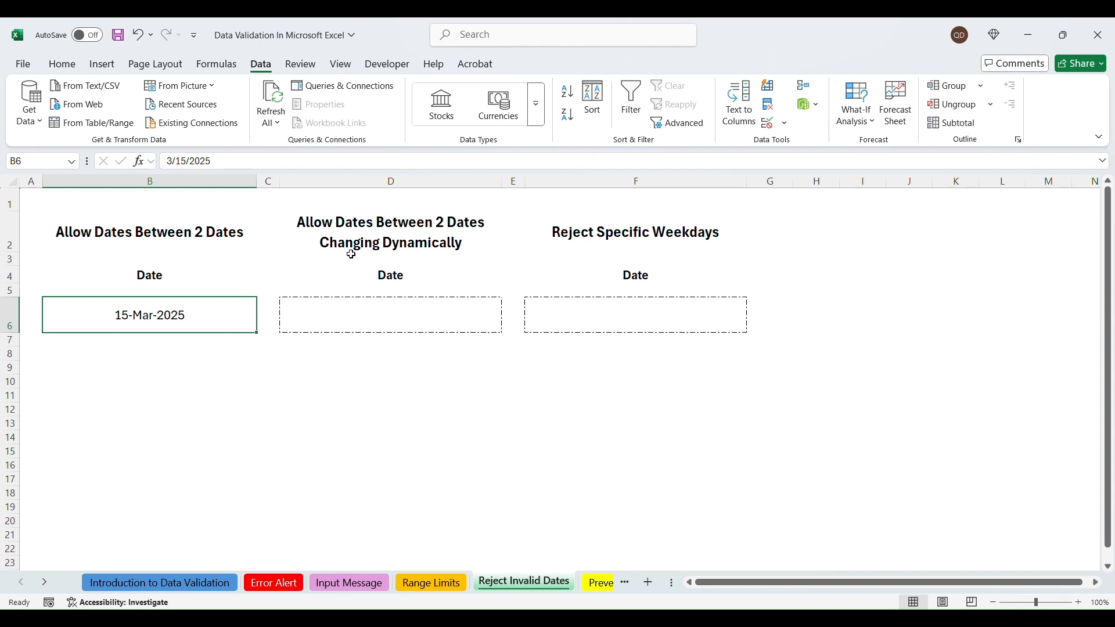
# Step: Add a Date validation rule to D6 allowing dates between =TODAY() and =TODAY()+5
pyautogui.click(328, 225)
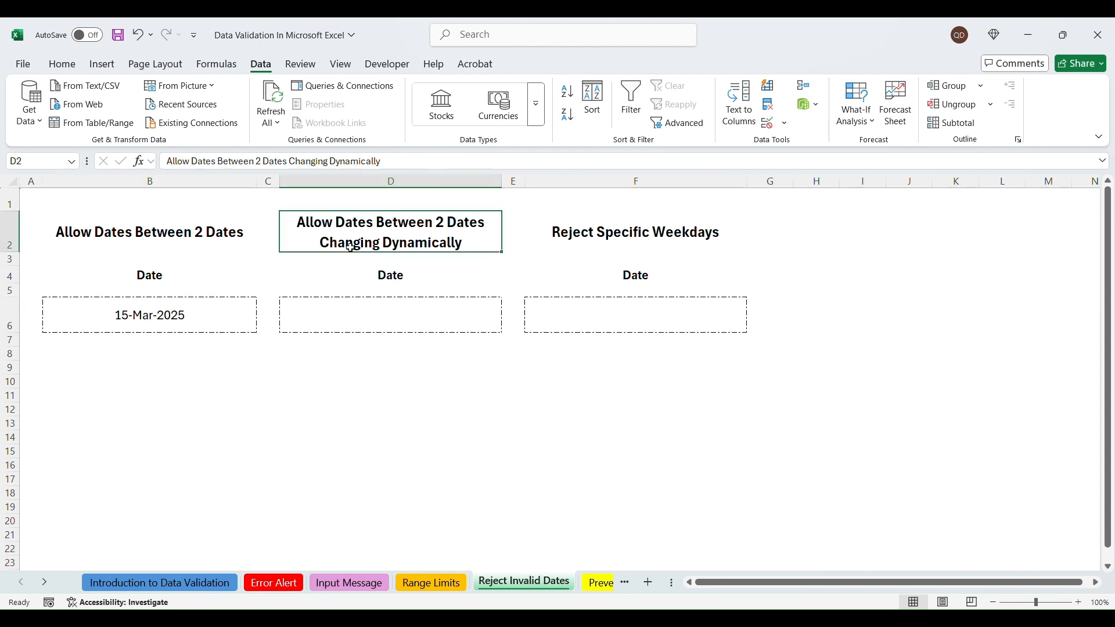
pyautogui.click(410, 316)
pyautogui.click(768, 123)
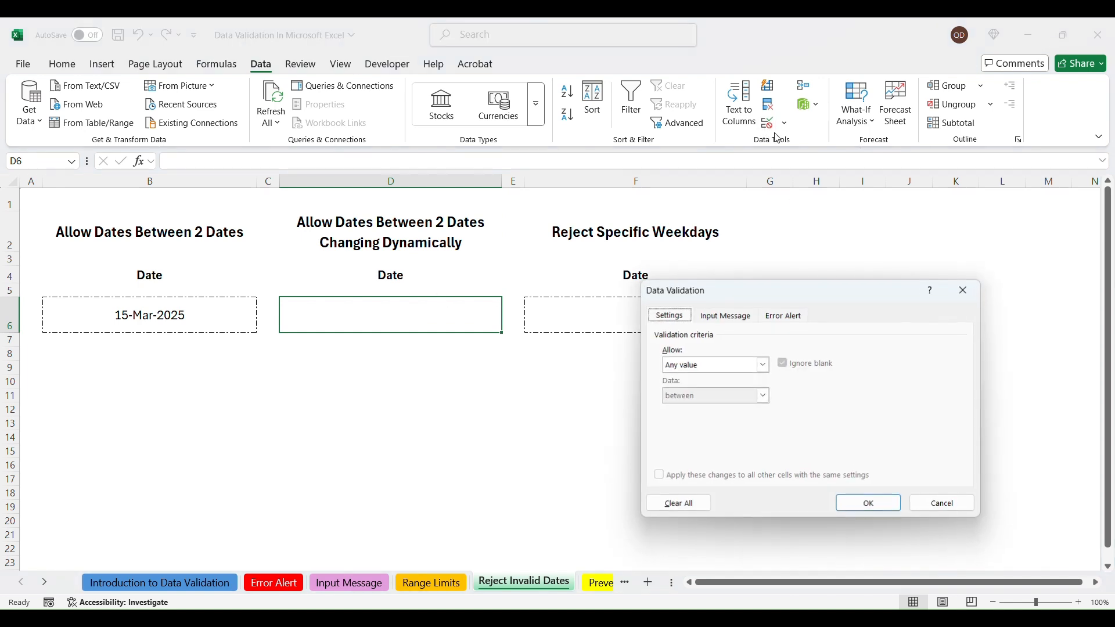
pyautogui.click(723, 365)
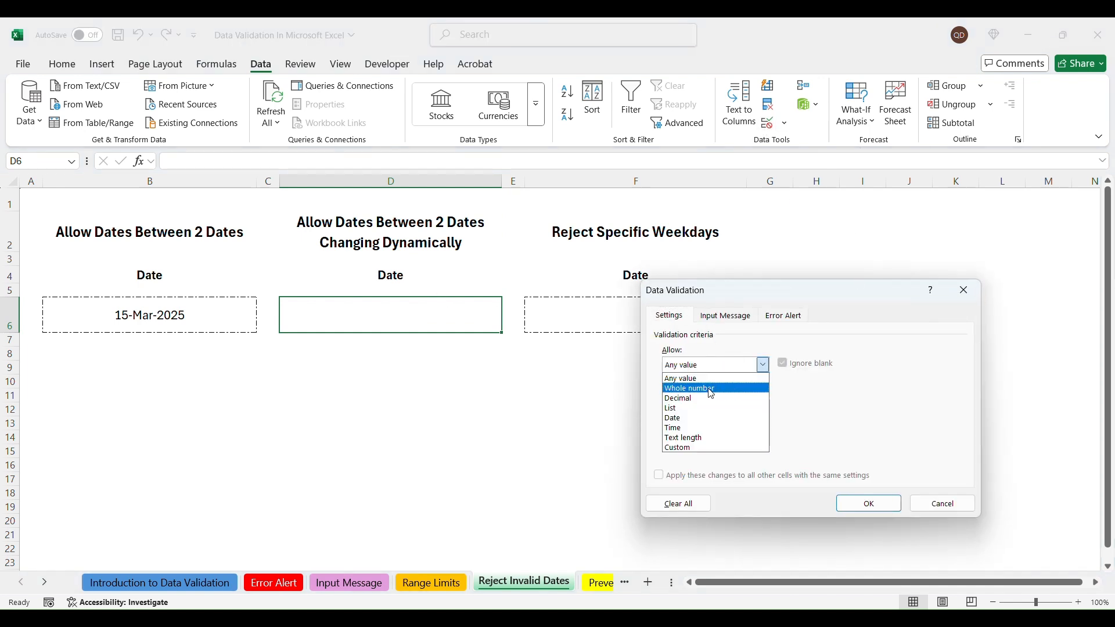
pyautogui.click(721, 418)
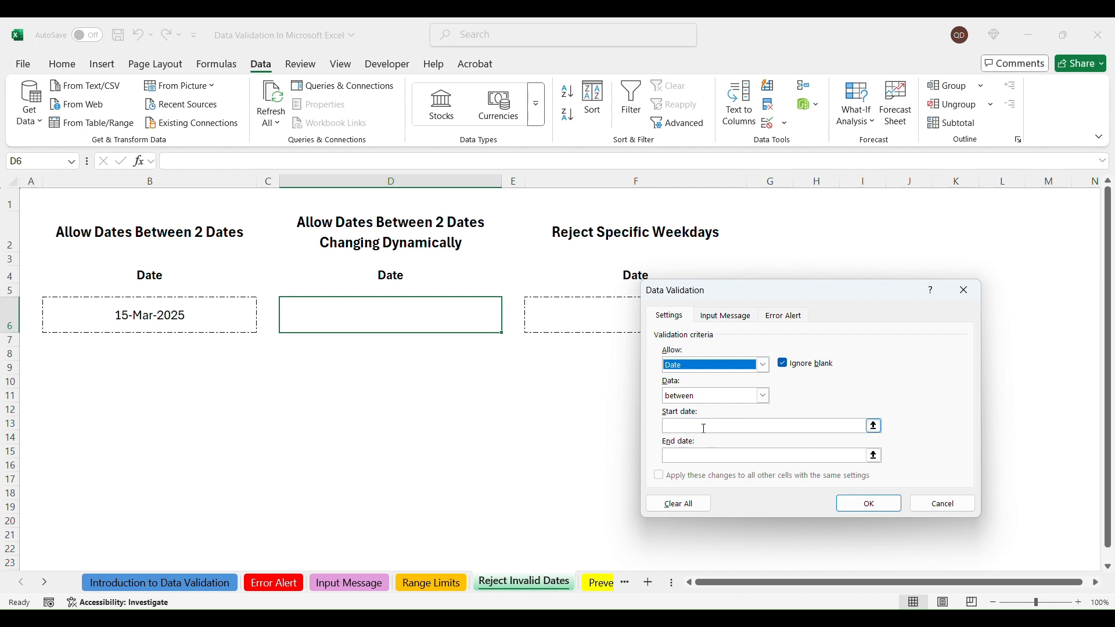
pyautogui.click(706, 429)
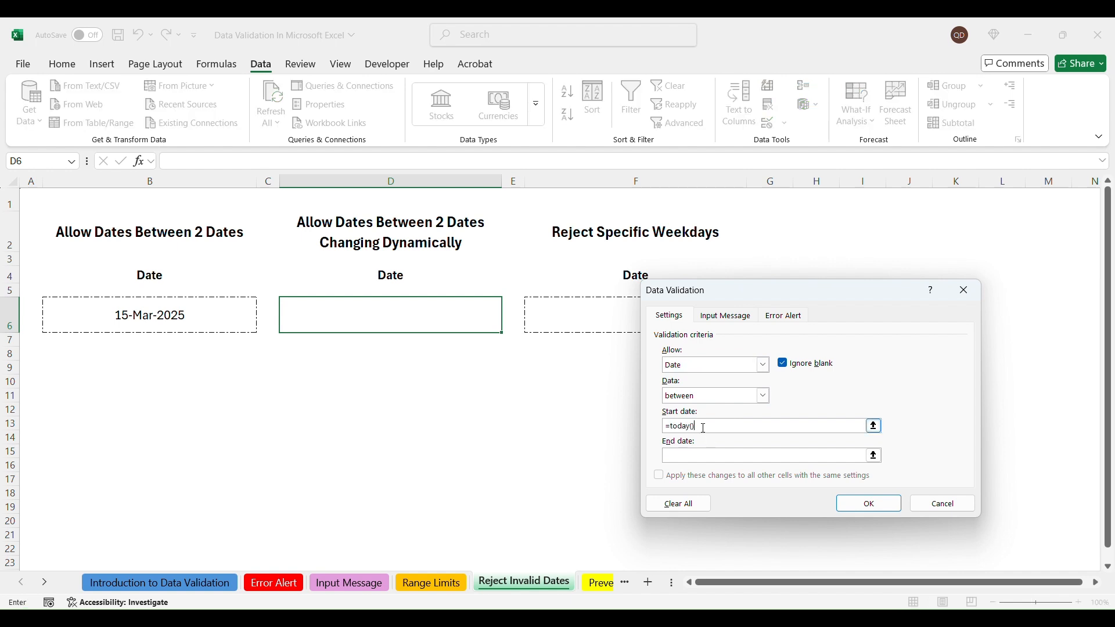
pyautogui.click(688, 459)
pyautogui.click(864, 504)
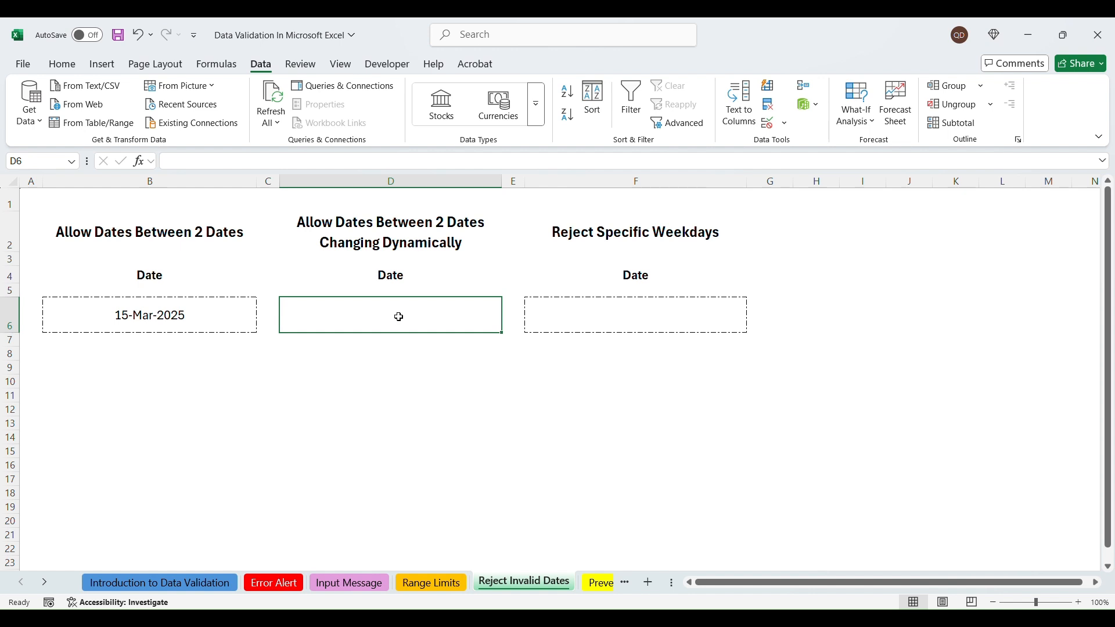
# Step: Enter 19 april 2025 in D6 under the dynamic date rule
pyautogui.write('19 apri')
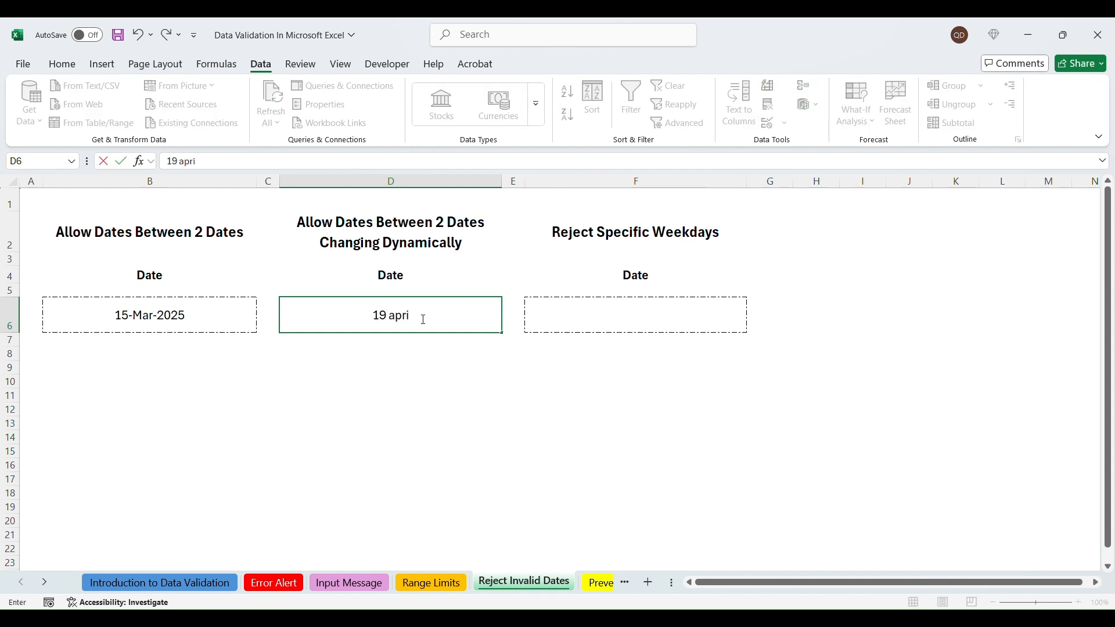
pyautogui.write('l 2025')
pyautogui.press('Return')
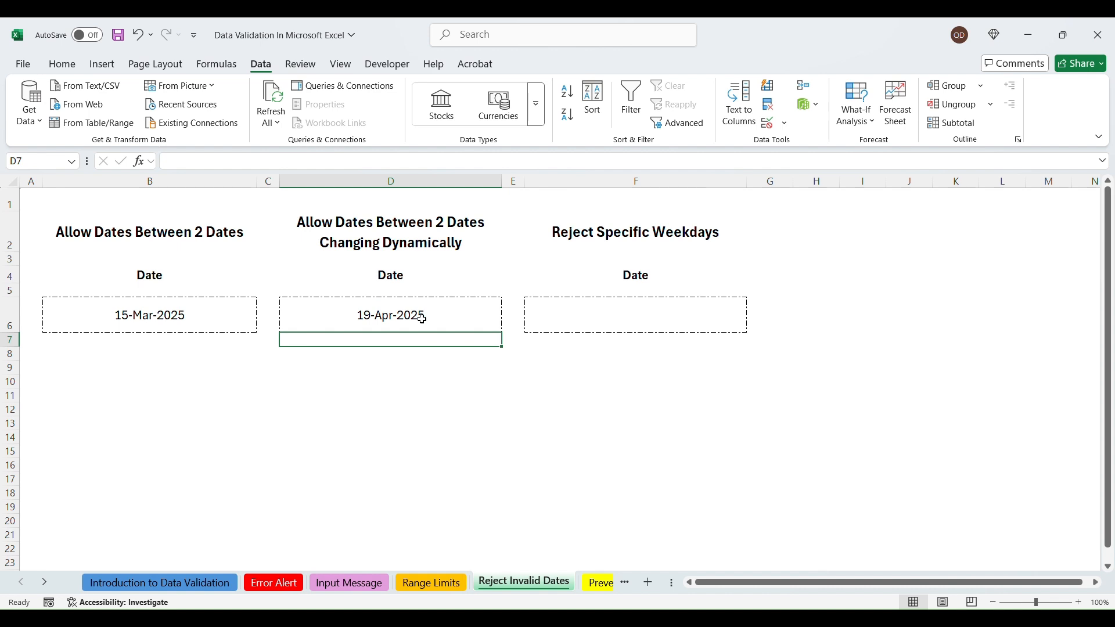
# Step: Test D6 with 13 april 2025 and 20 april 2025, cancel the entry, and check the cell's validation start and end dates
pyautogui.click(422, 318)
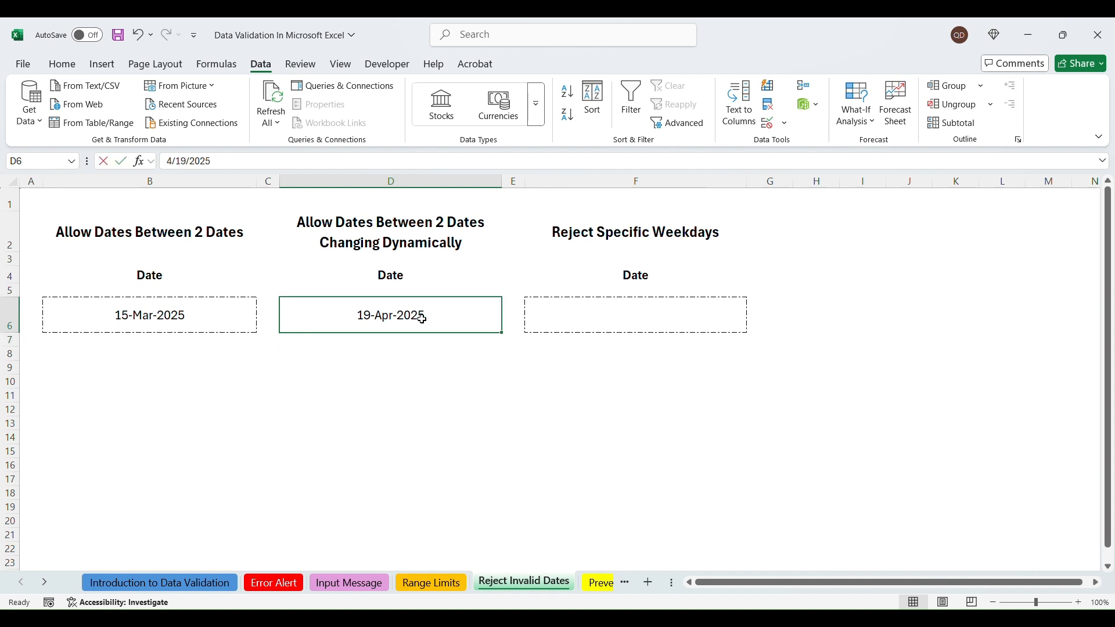
pyautogui.write('13 april 202')
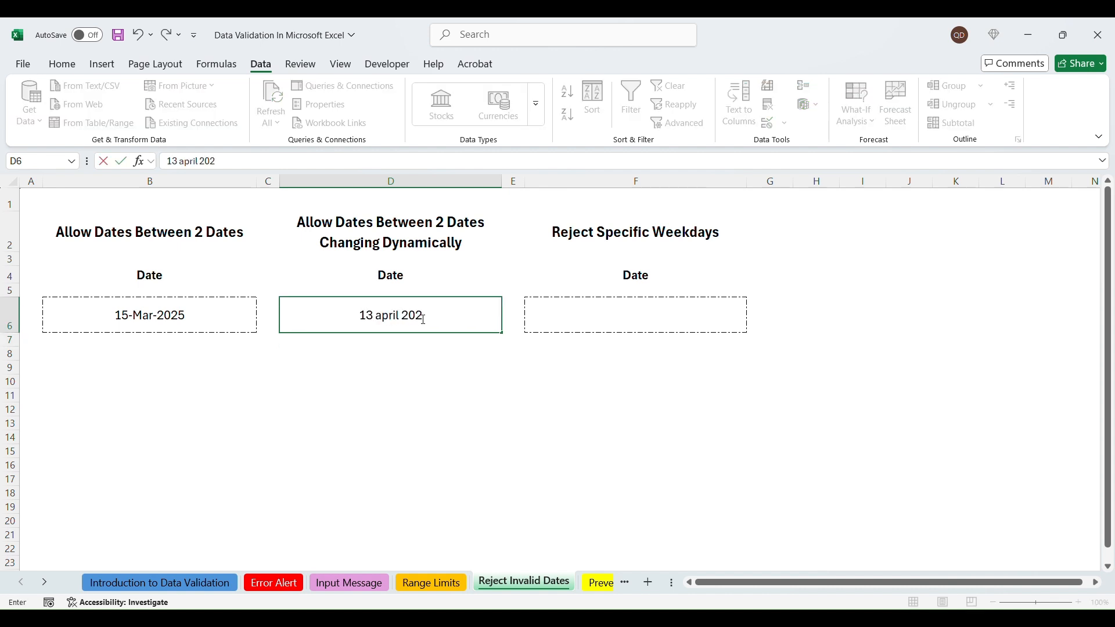
pyautogui.write('5')
pyautogui.press('Return')
pyautogui.press('Return')
pyautogui.write('20')
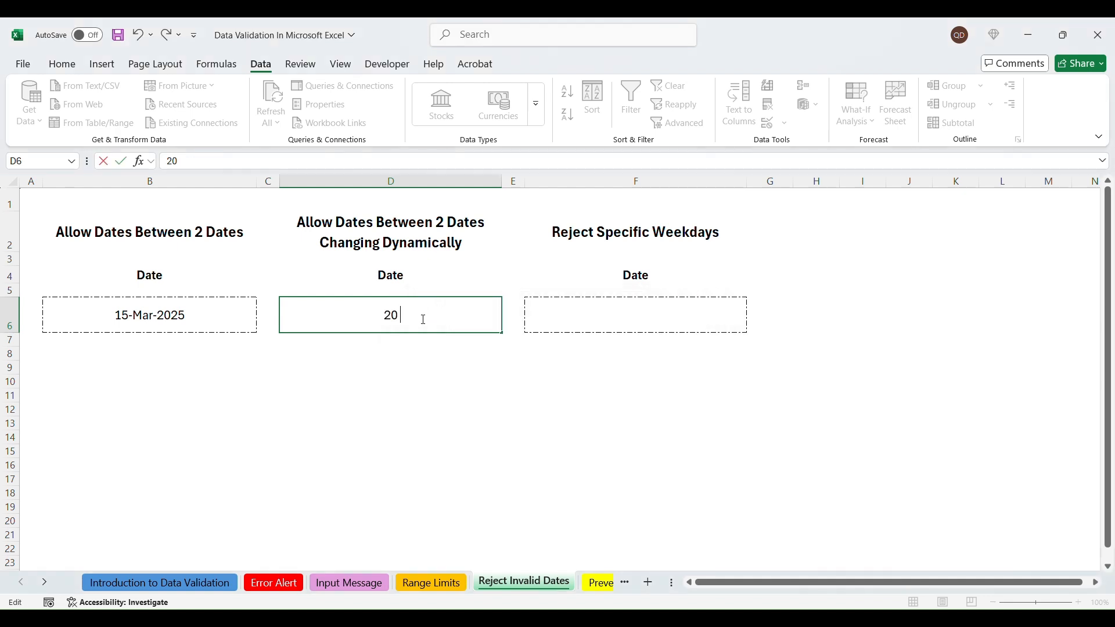
pyautogui.write(' april 2025')
pyautogui.press('Return')
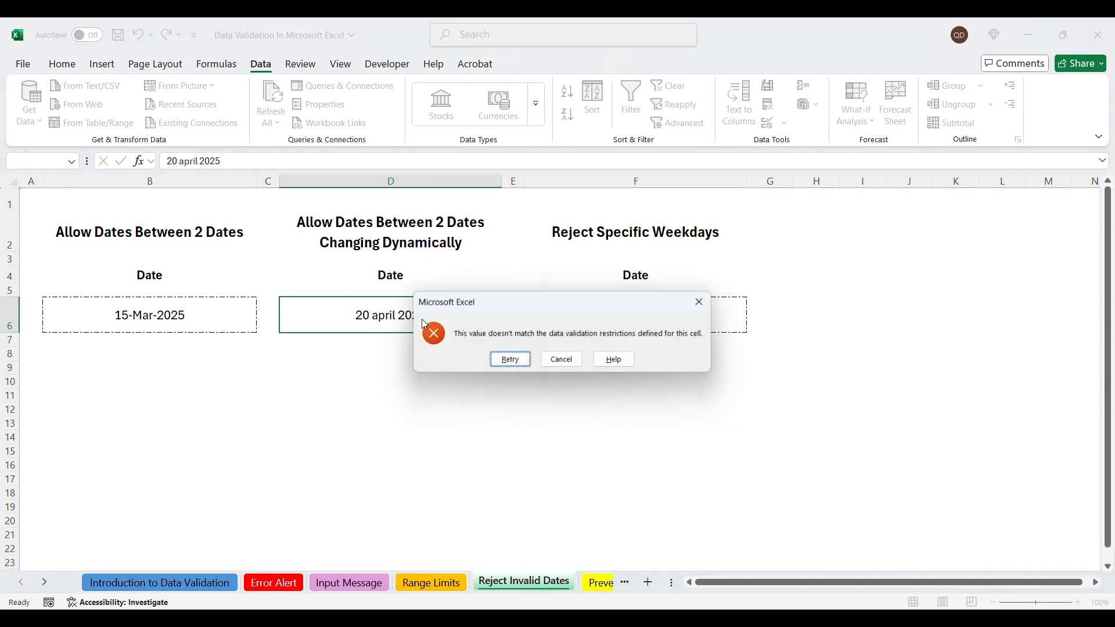
pyautogui.click(562, 360)
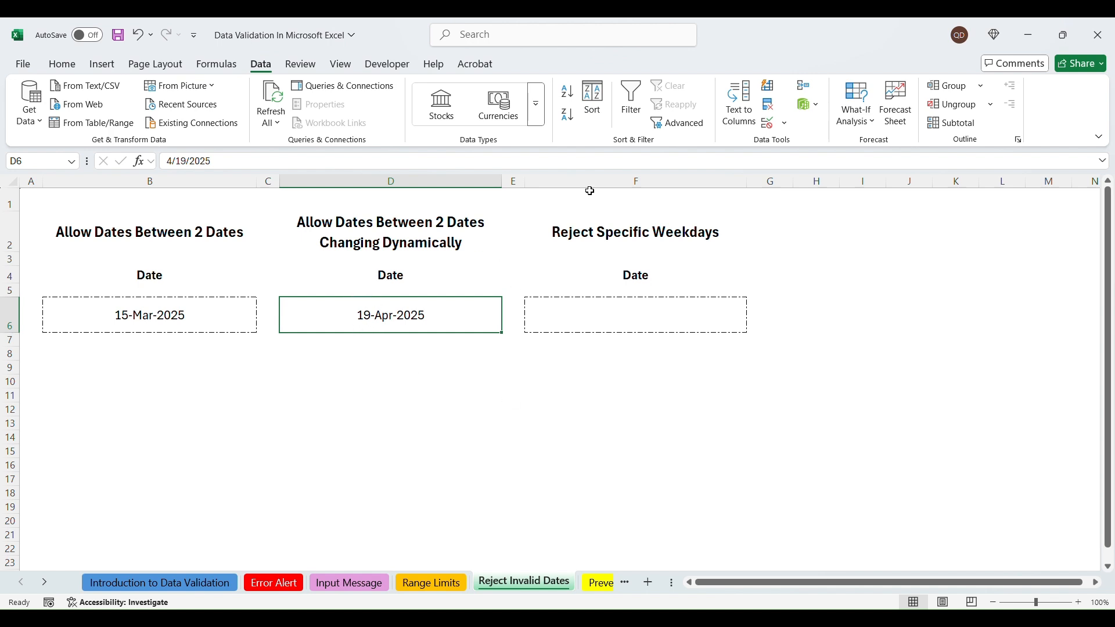
pyautogui.click(768, 123)
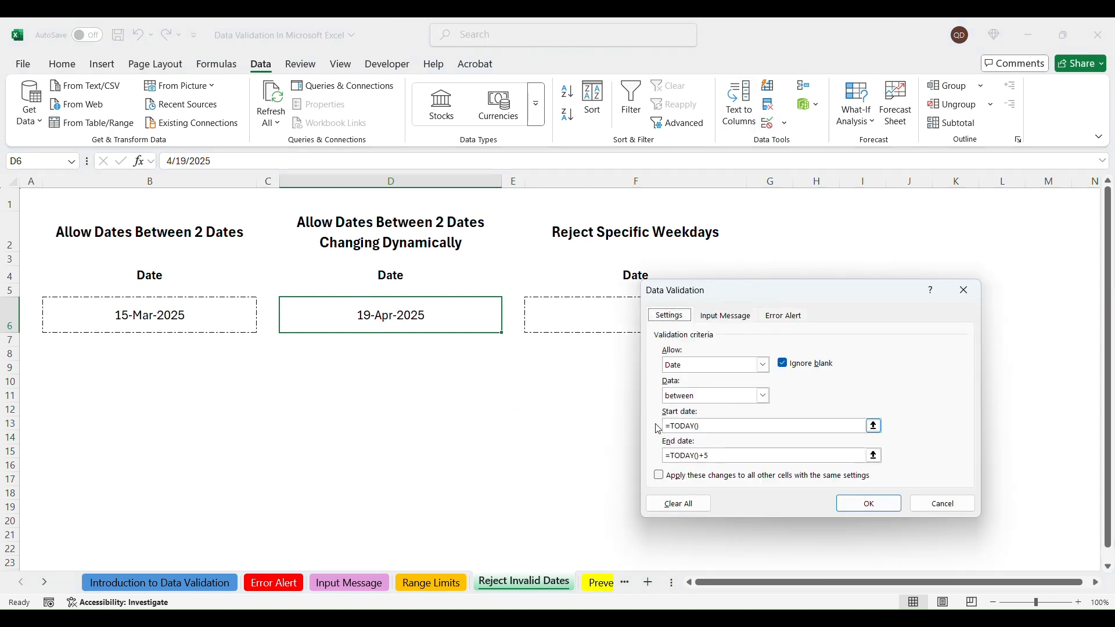
pyautogui.click(947, 505)
pyautogui.click(575, 322)
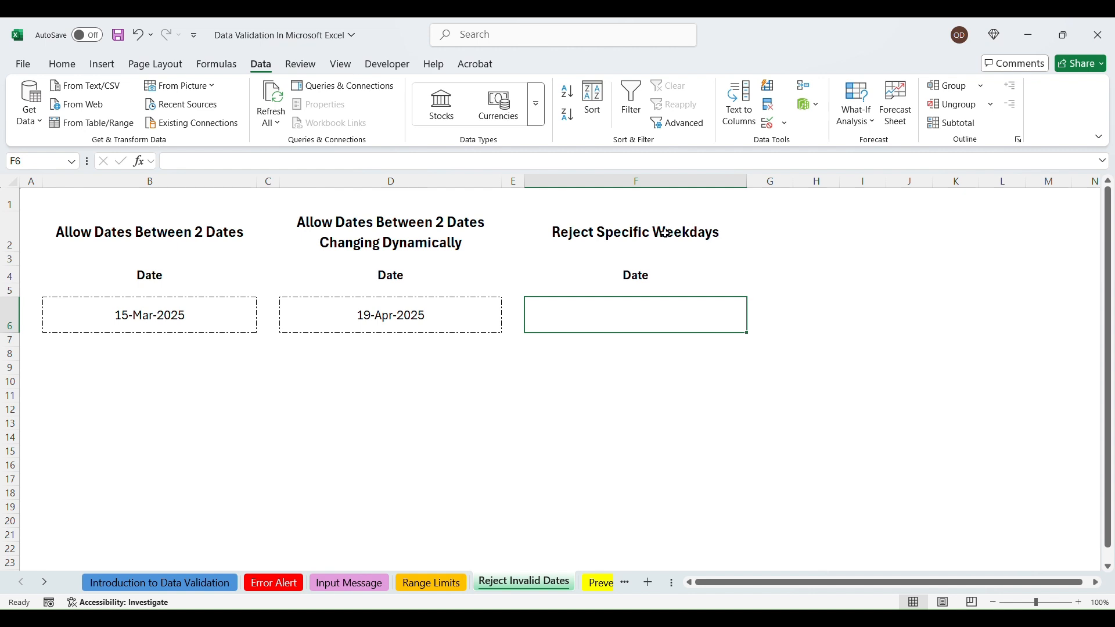
pyautogui.click(615, 370)
pyautogui.click(643, 312)
pyautogui.click(771, 128)
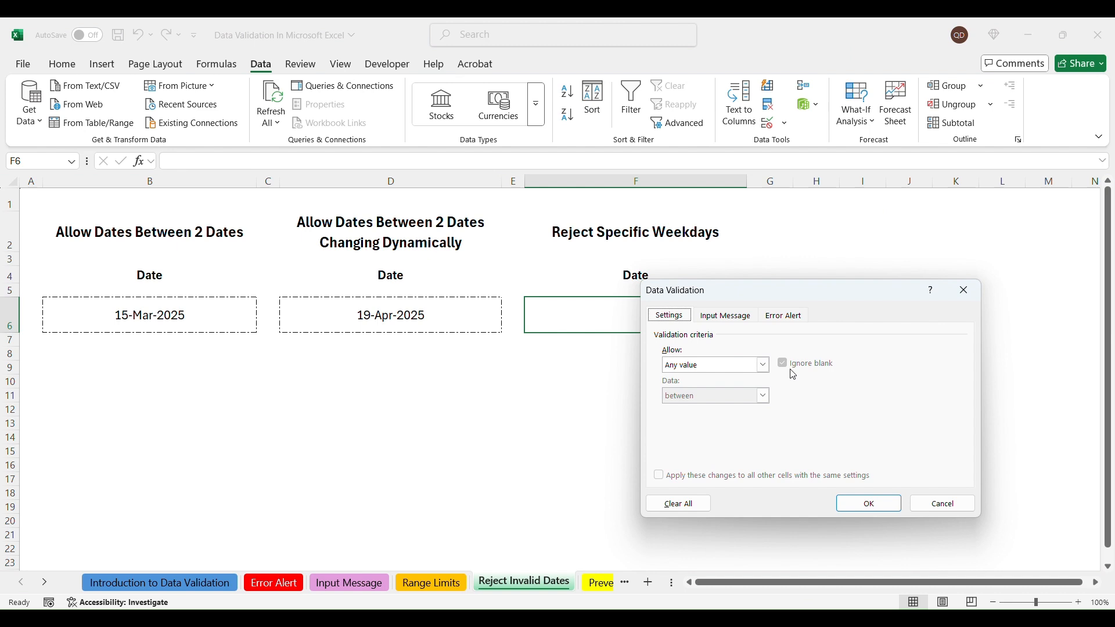
pyautogui.click(763, 365)
pyautogui.click(697, 448)
pyautogui.click(715, 427)
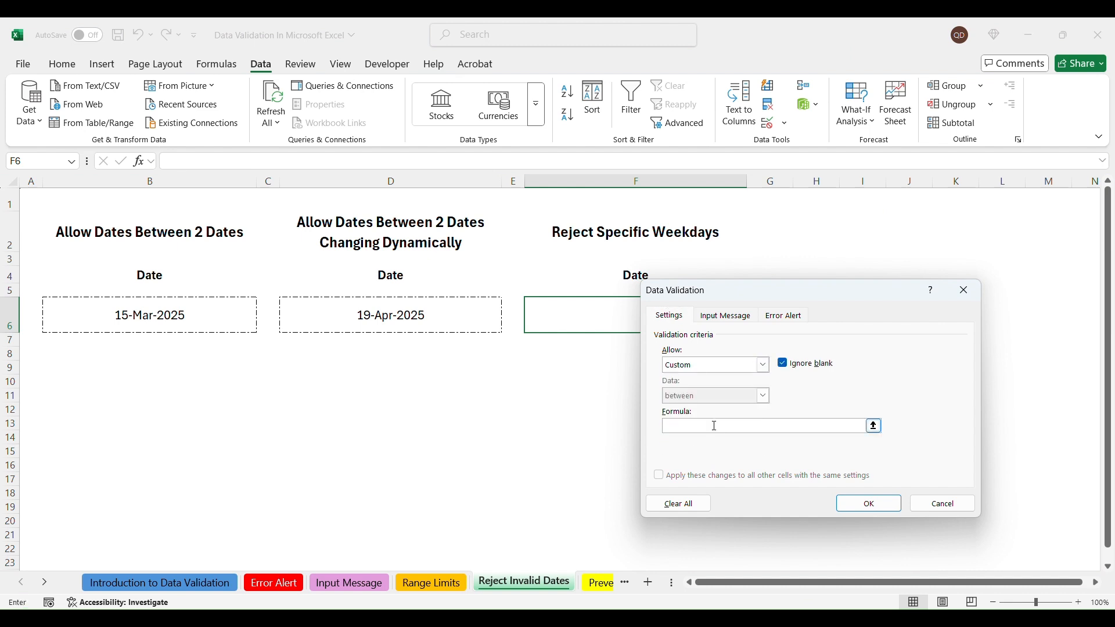
pyautogui.click(944, 504)
# Step: Enter the trial formula =AND(WEEKDAY(F6)<>1,WEEKDAY(F6)<>7) in cell F8 below the Reject Specific Weekdays date cell
pyautogui.click(611, 361)
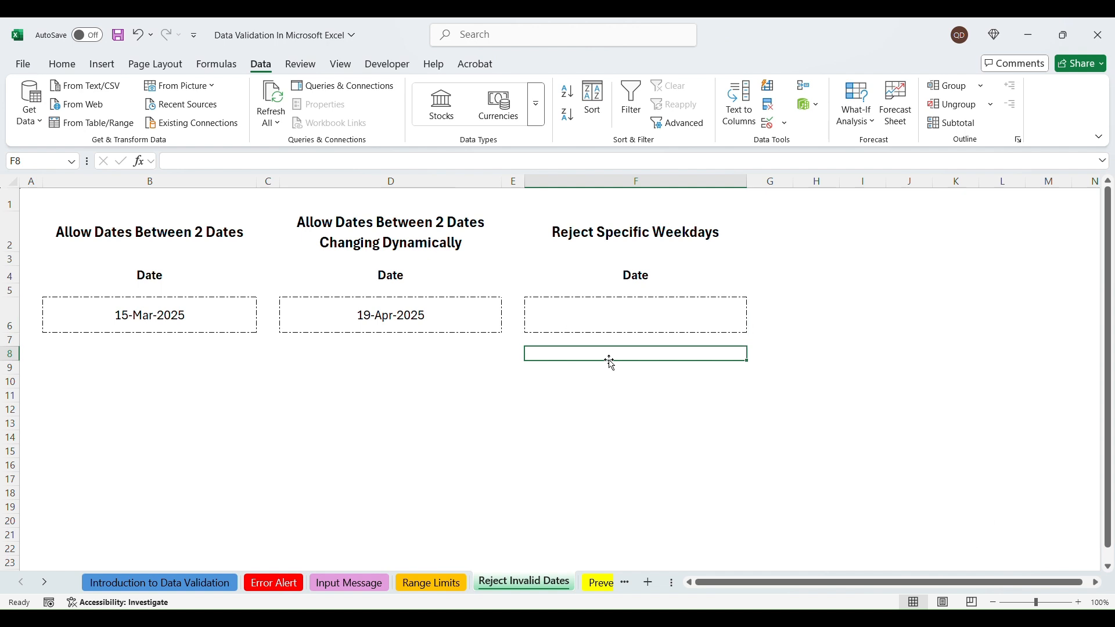
pyautogui.write('=and')
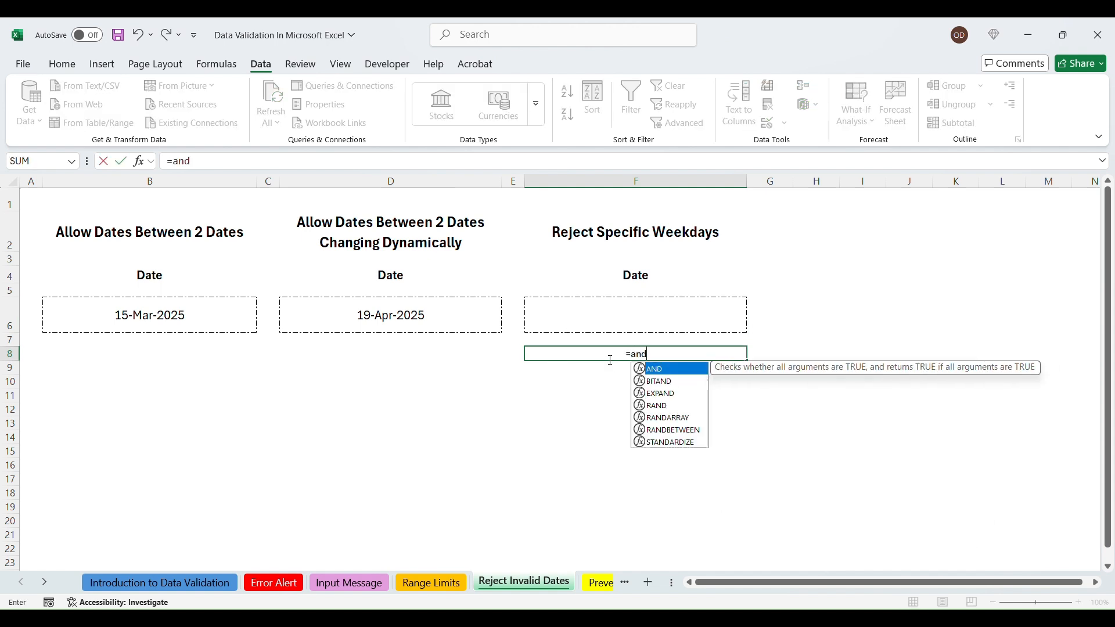
pyautogui.write('(')
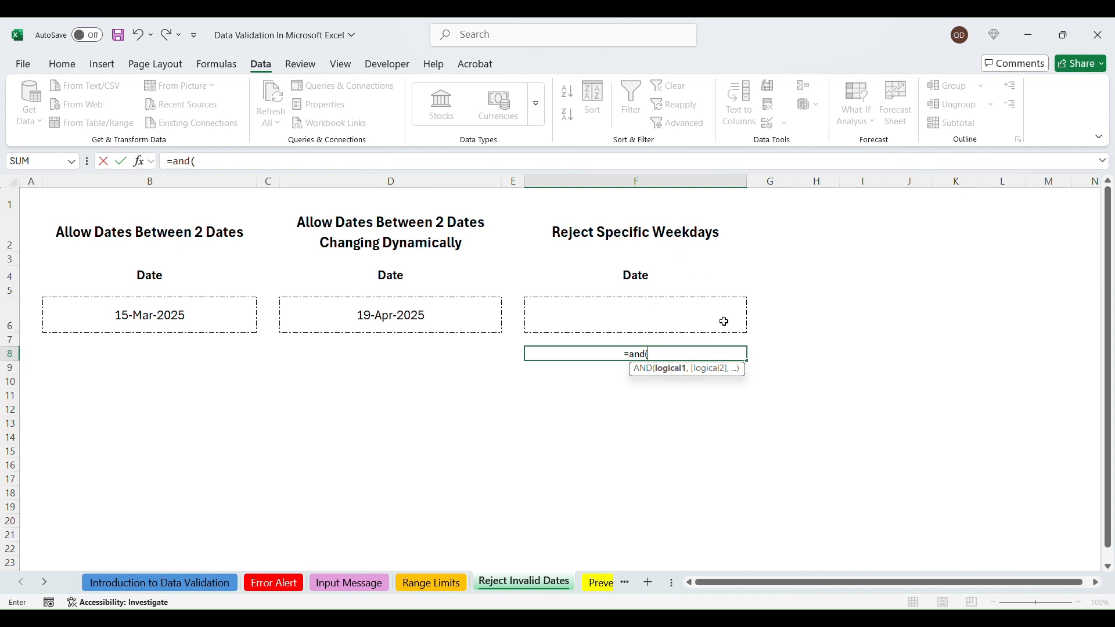
pyautogui.write('weekday')
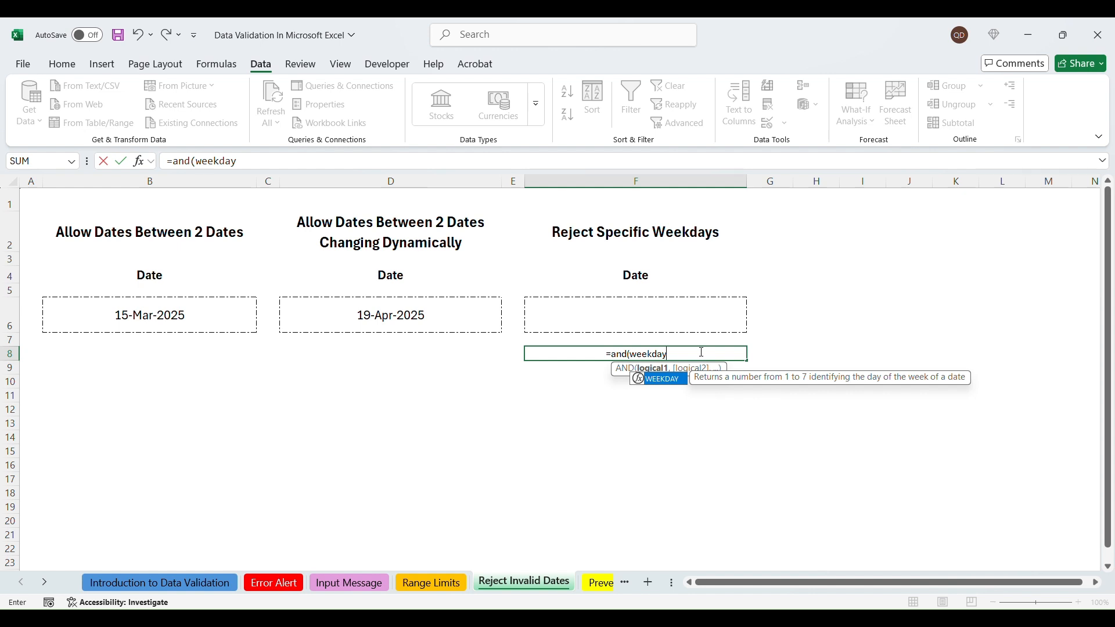
pyautogui.write('(')
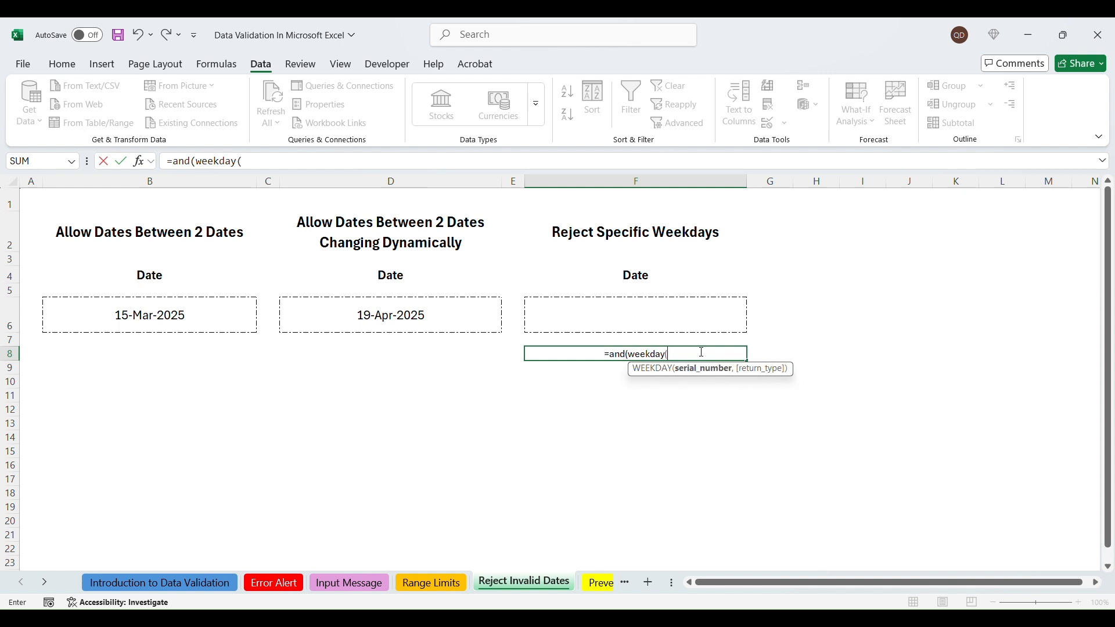
pyautogui.click(656, 314)
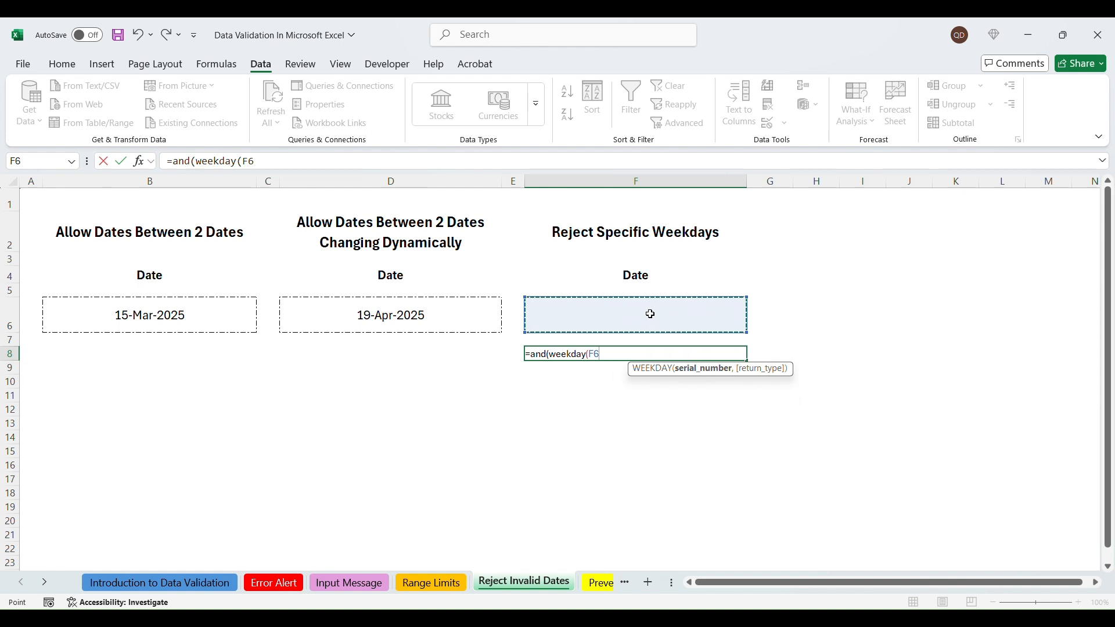
pyautogui.write(')<>1')
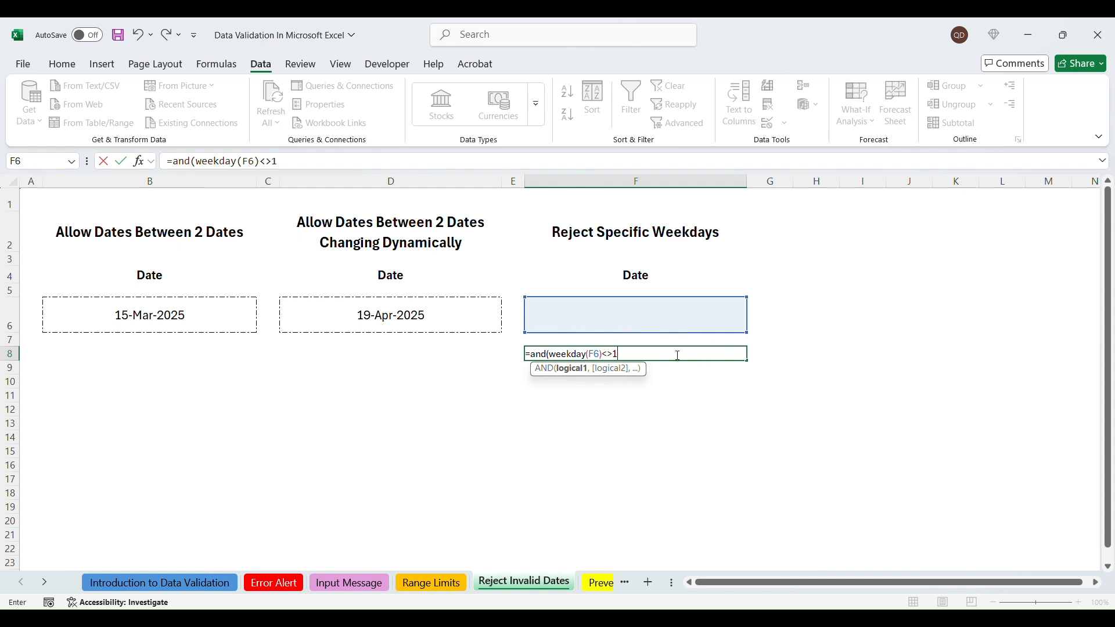
pyautogui.write(',weekd')
pyautogui.write('ay(')
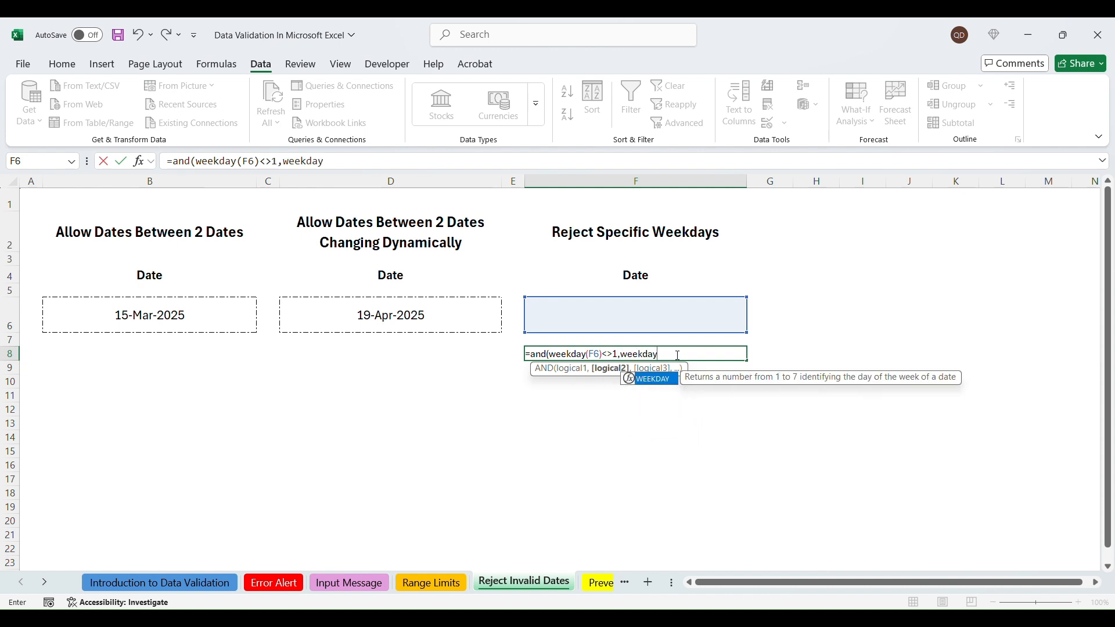
pyautogui.click(690, 314)
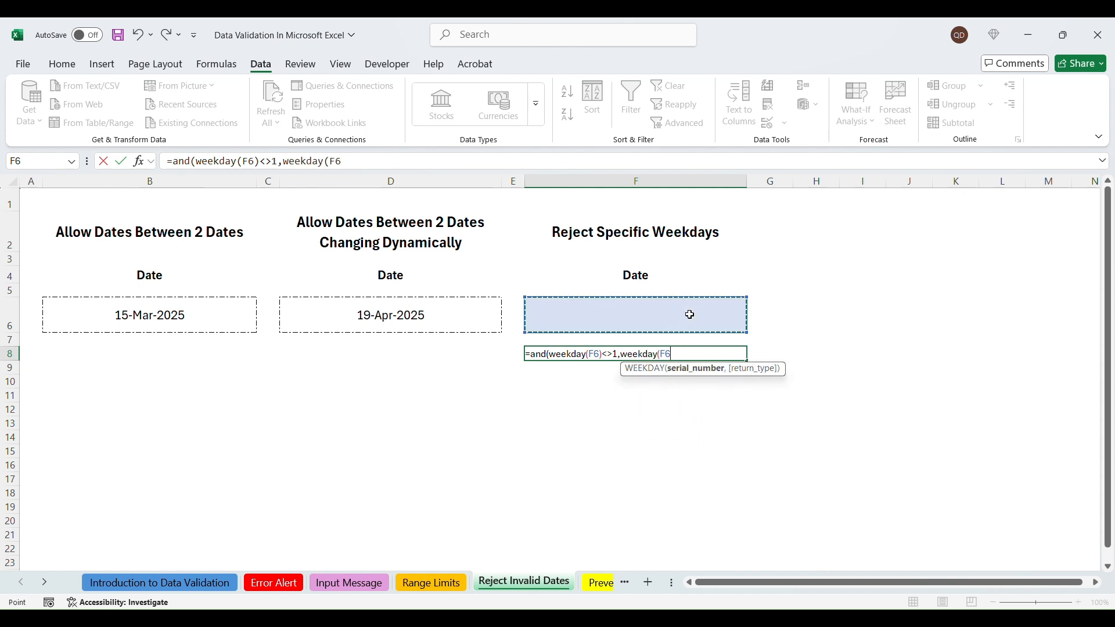
pyautogui.write(')')
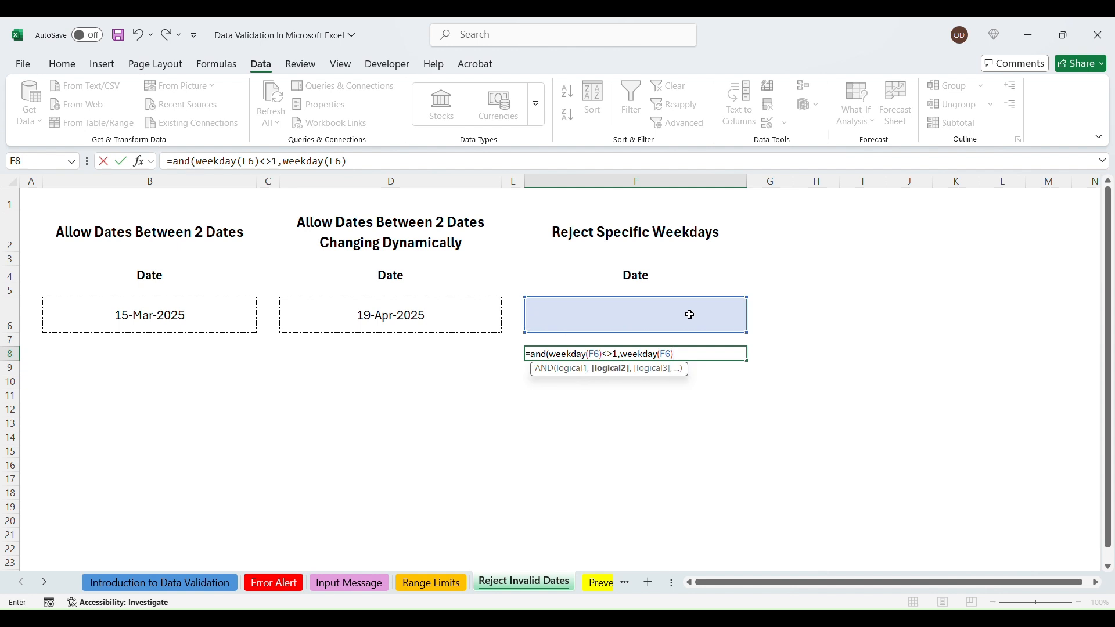
pyautogui.write('<>7)')
pyautogui.press('Return')
pyautogui.click(642, 353)
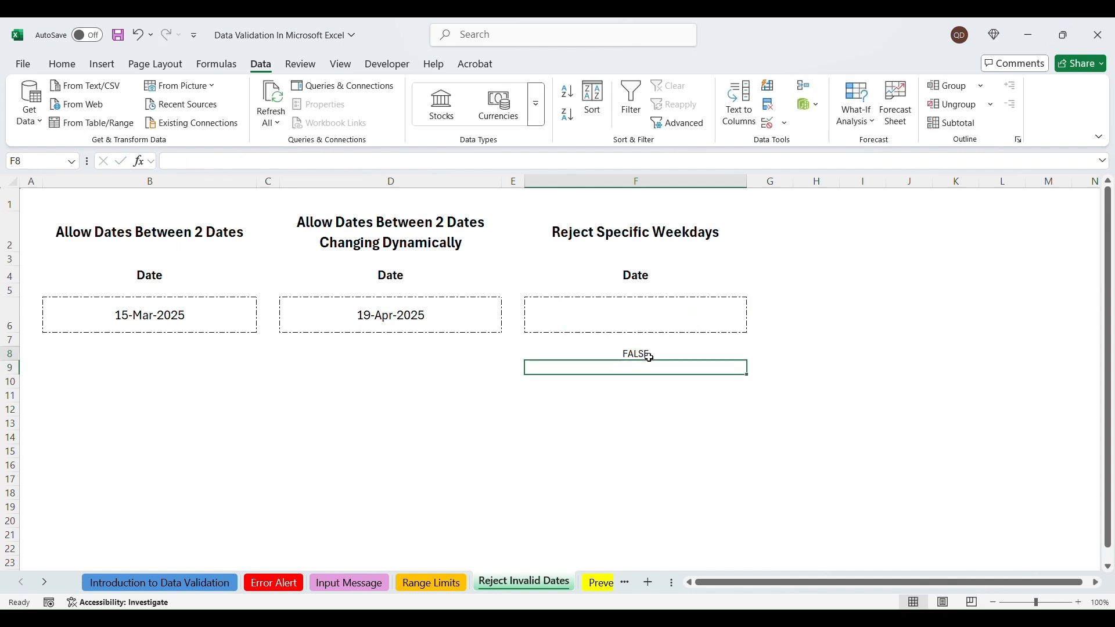
# Step: Enter 14 april 2025 in F6 and check the result of the weekday formula in F8
pyautogui.click(665, 314)
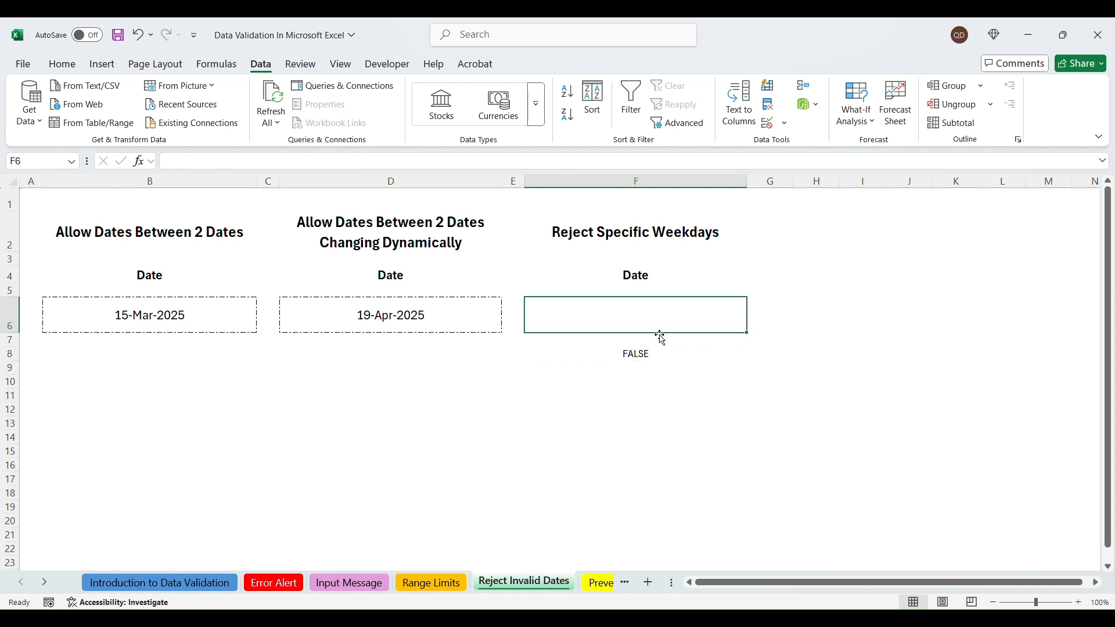
pyautogui.write('14 april')
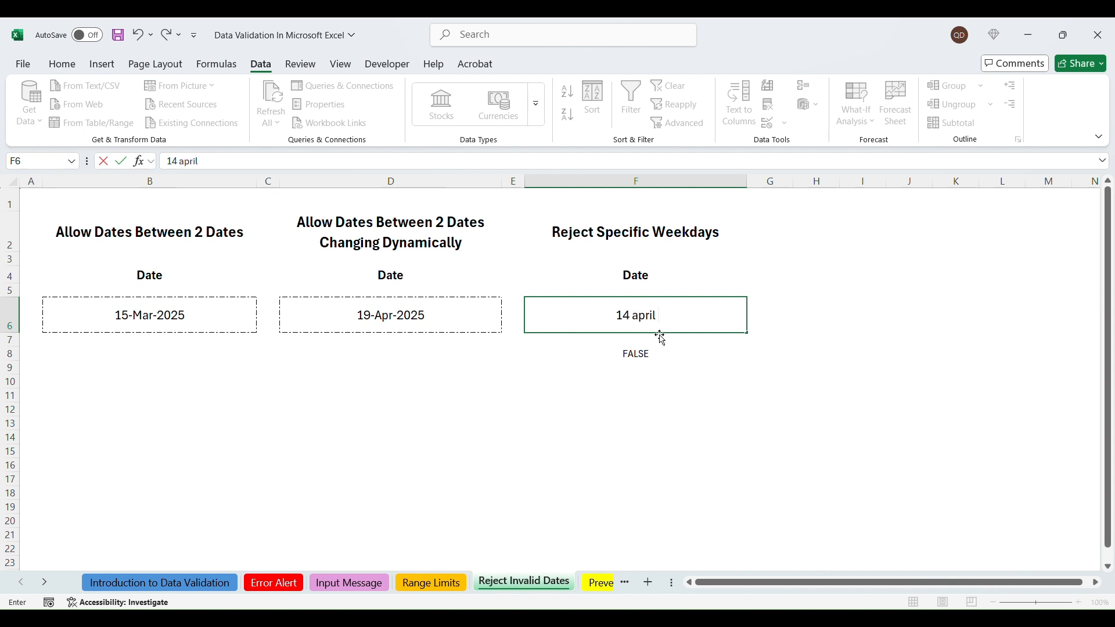
pyautogui.write(' 2025')
pyautogui.press('Return')
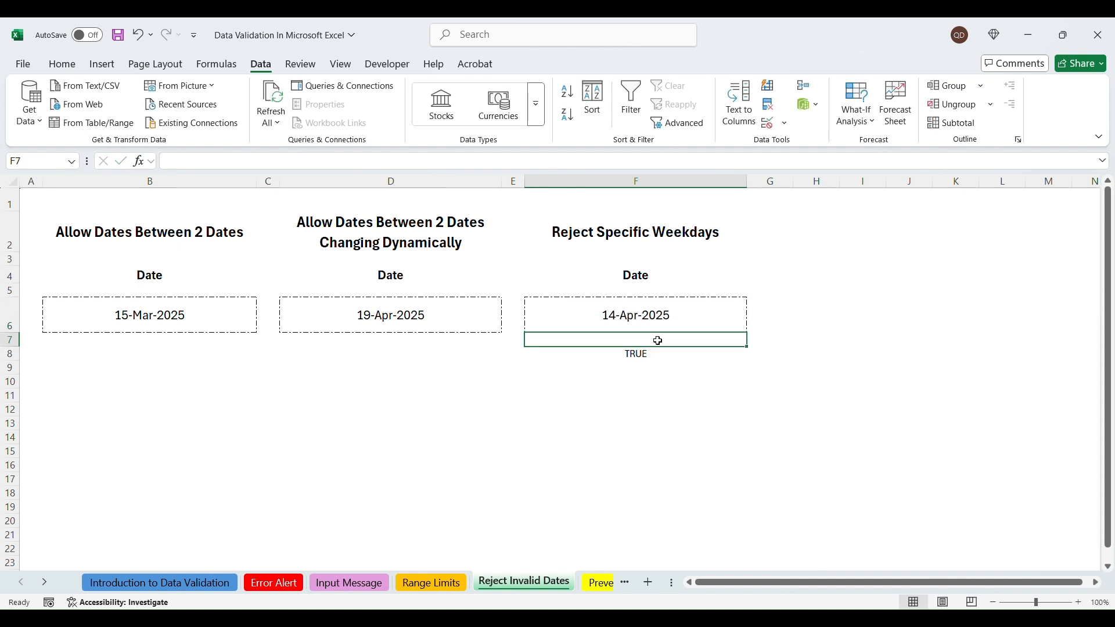
pyautogui.click(657, 352)
# Step: Add a Custom validation rule to F6 with the formula =AND(WEEKDAY(F6)<>1,WEEKDAY(F6)<>7)
pyautogui.click(664, 316)
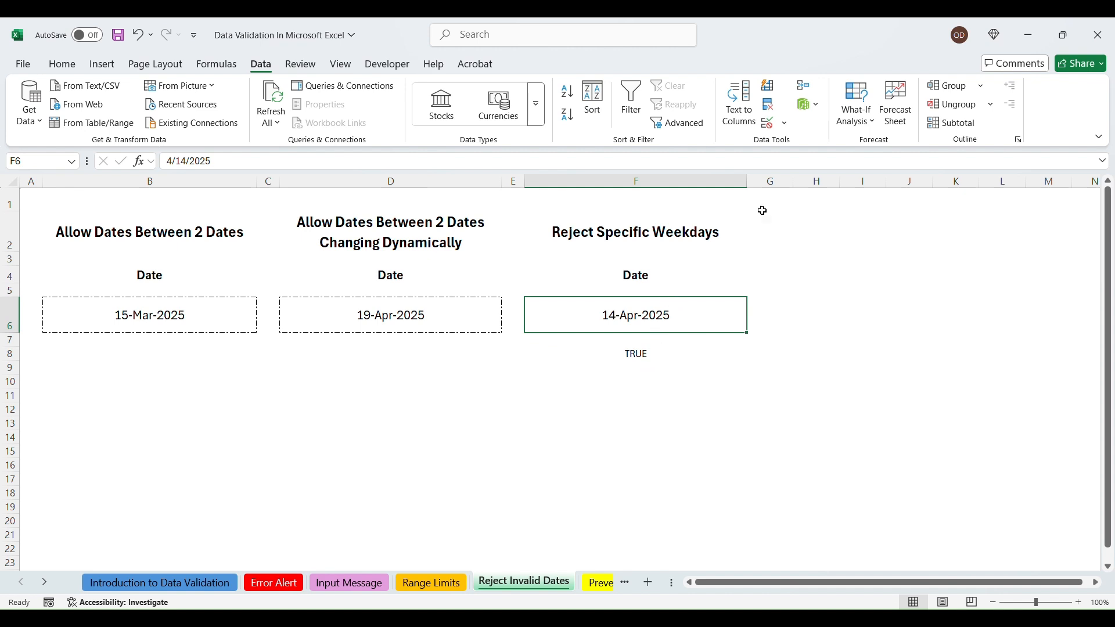
pyautogui.click(774, 125)
pyautogui.click(711, 366)
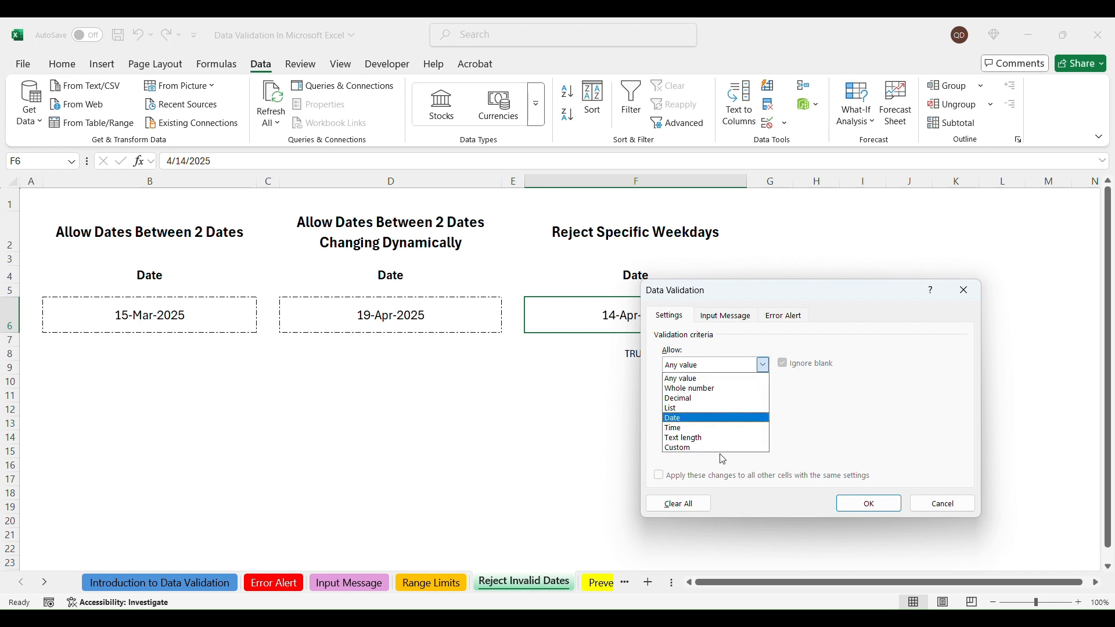
pyautogui.click(706, 448)
pyautogui.click(717, 426)
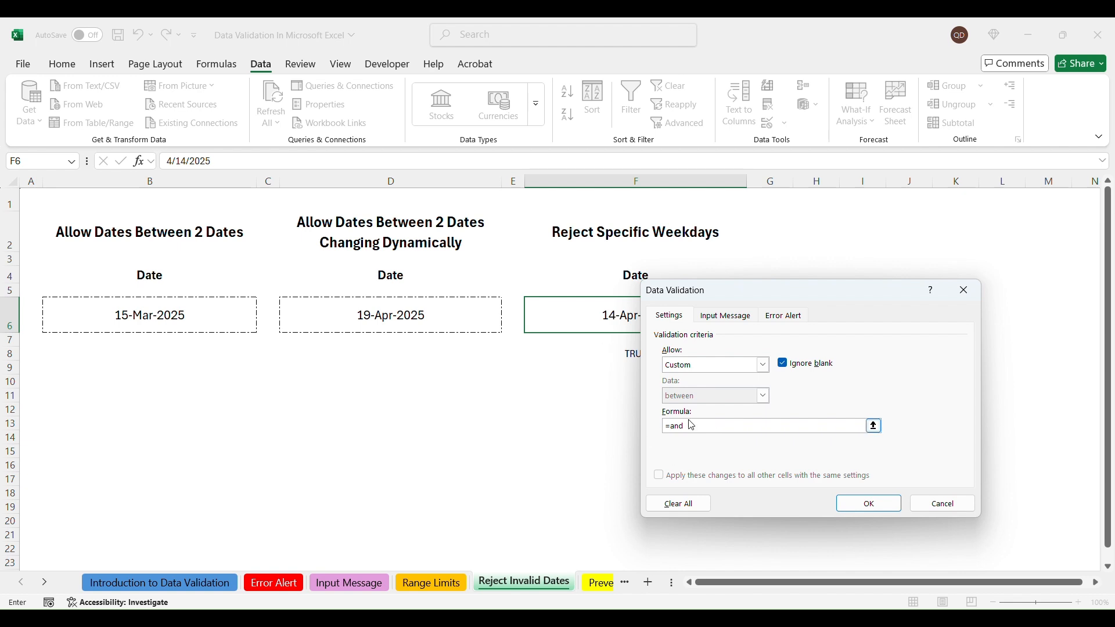
pyautogui.write('=and(weekday(')
pyautogui.click(602, 315)
pyautogui.write(')<>1,weekda')
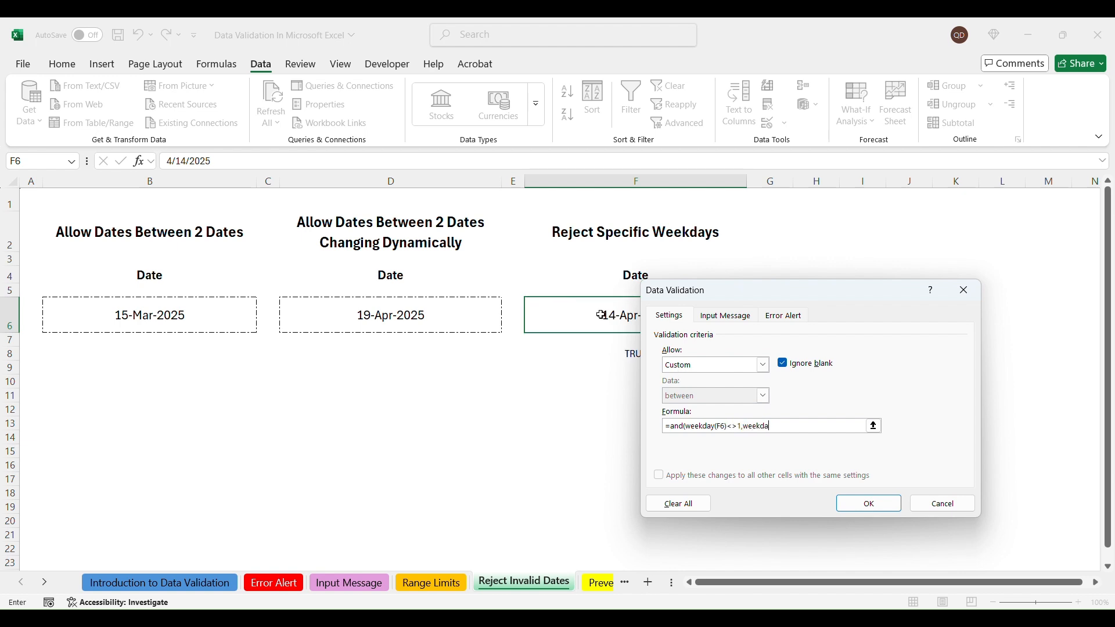
pyautogui.write('y(')
pyautogui.click(594, 316)
pyautogui.write(')<>7)')
pyautogui.click(862, 507)
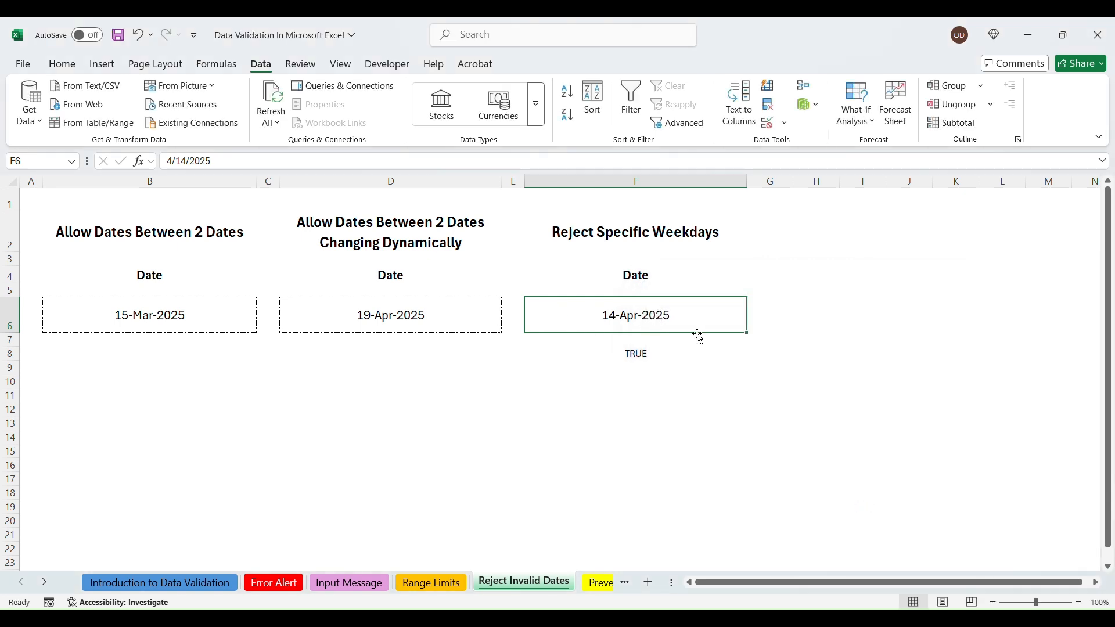
# Step: Test the weekday rule in F6 with 13 april 2025, and cancel the entry
pyautogui.write('13 april')
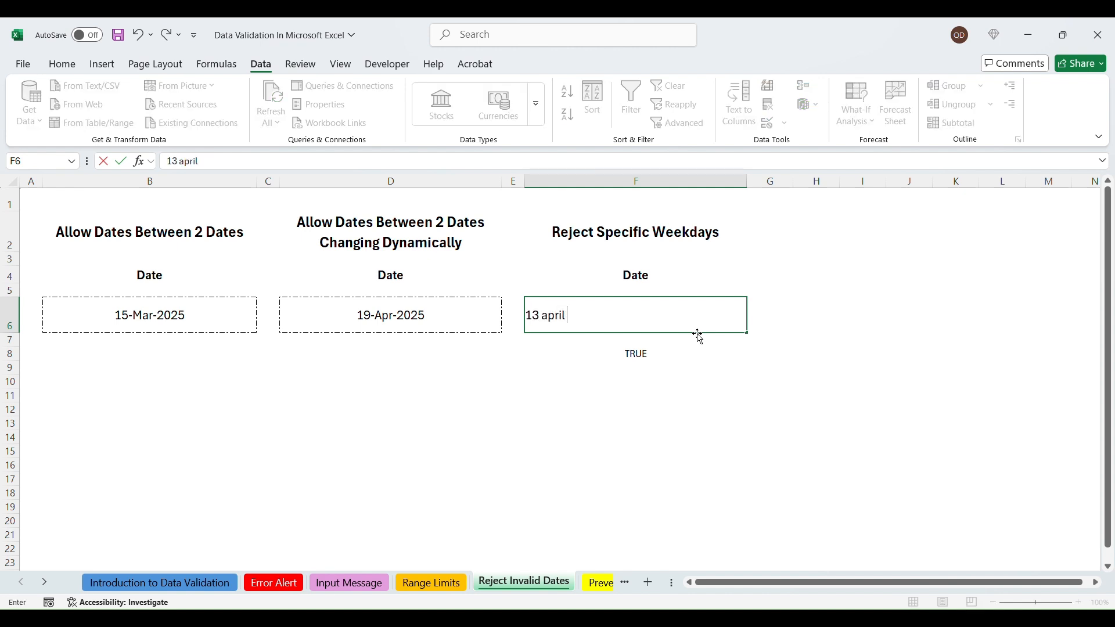
pyautogui.write(' 2025')
pyautogui.press('Return')
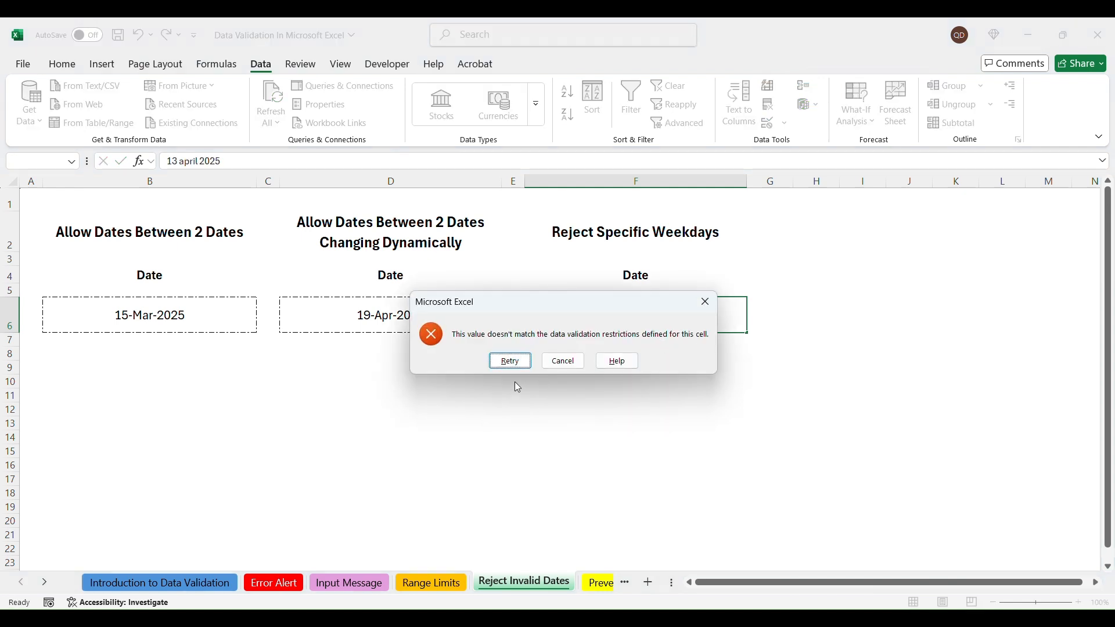
pyautogui.click(563, 360)
# Step: Give F6's validation error alert the title "Invalid Weekday" and the message "Cannot enter a Saturday or Sunday"
pyautogui.click(768, 123)
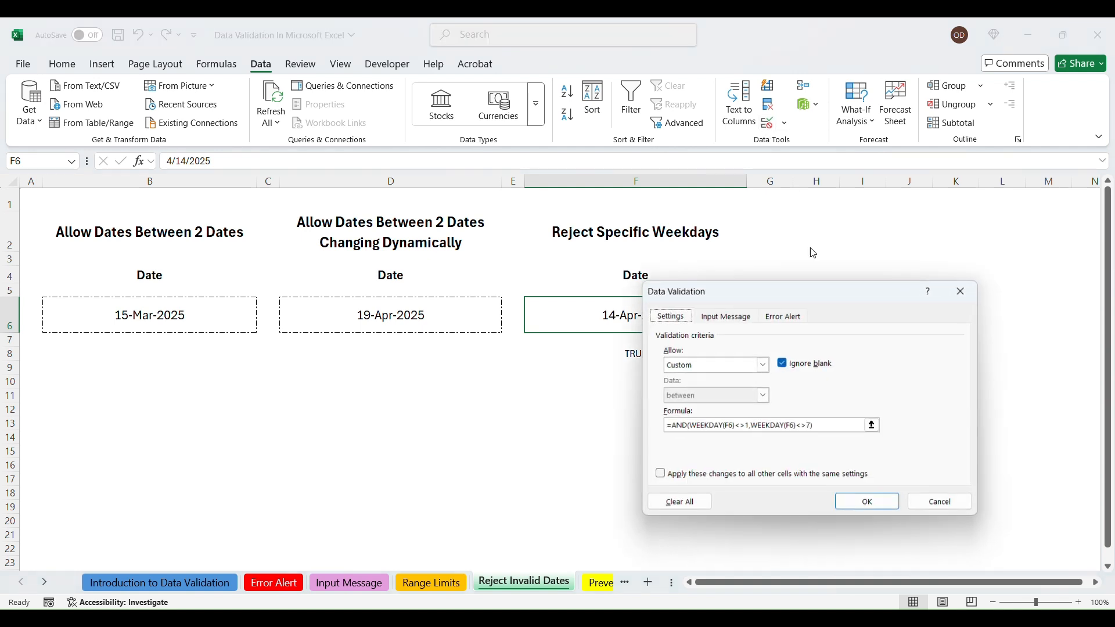
pyautogui.click(790, 317)
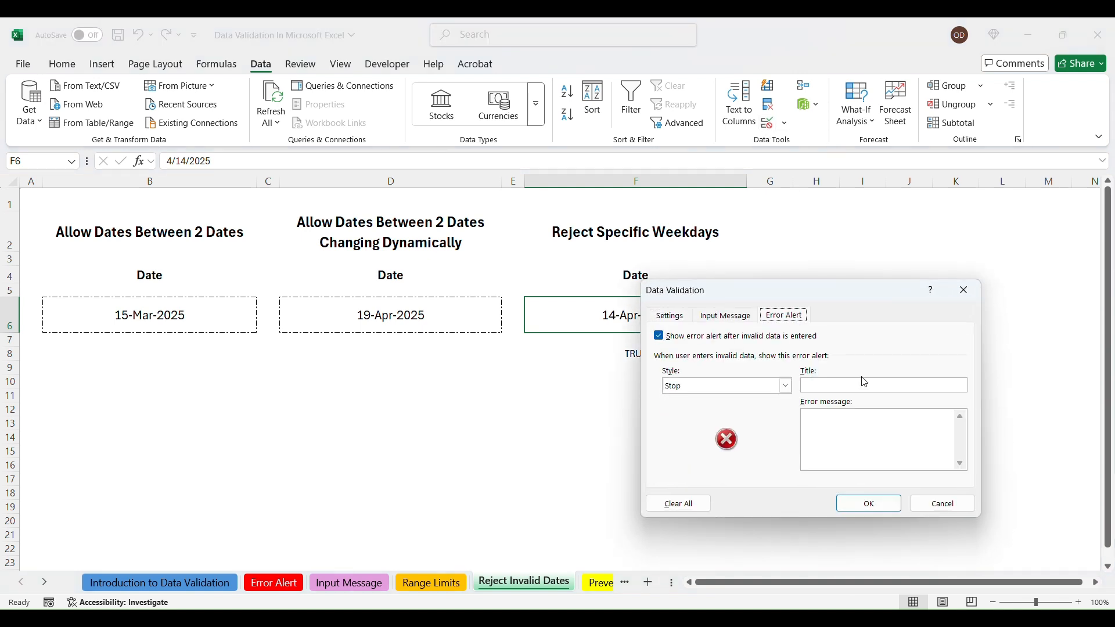
pyautogui.click(873, 388)
pyautogui.write('Invalid Weekday')
pyautogui.press('Tab')
pyautogui.write('Cannot selec')
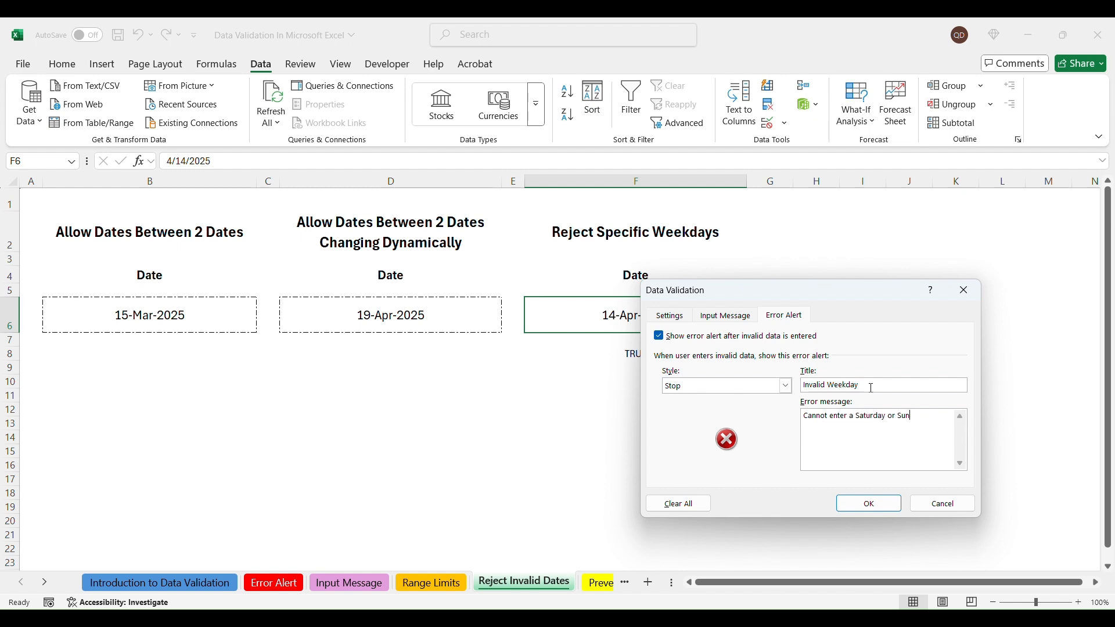
pyautogui.write('day')
pyautogui.click(886, 503)
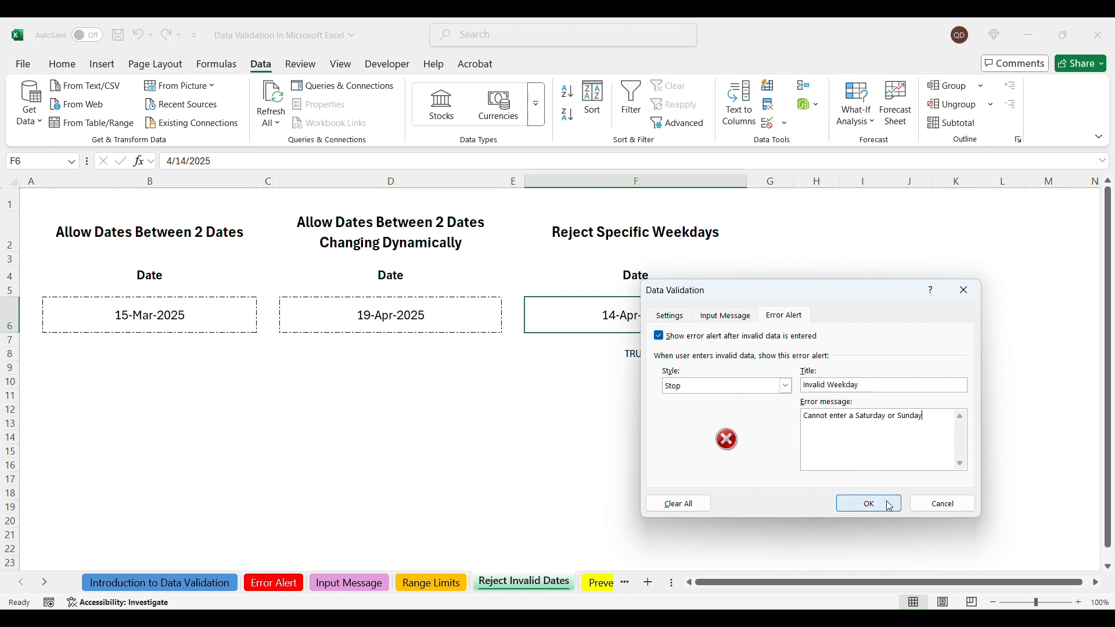
# Step: Test the custom error alert in F6 with 13 april 2025, cancel the entry, and clear the trial formula from F8
pyautogui.write('13 april 2025')
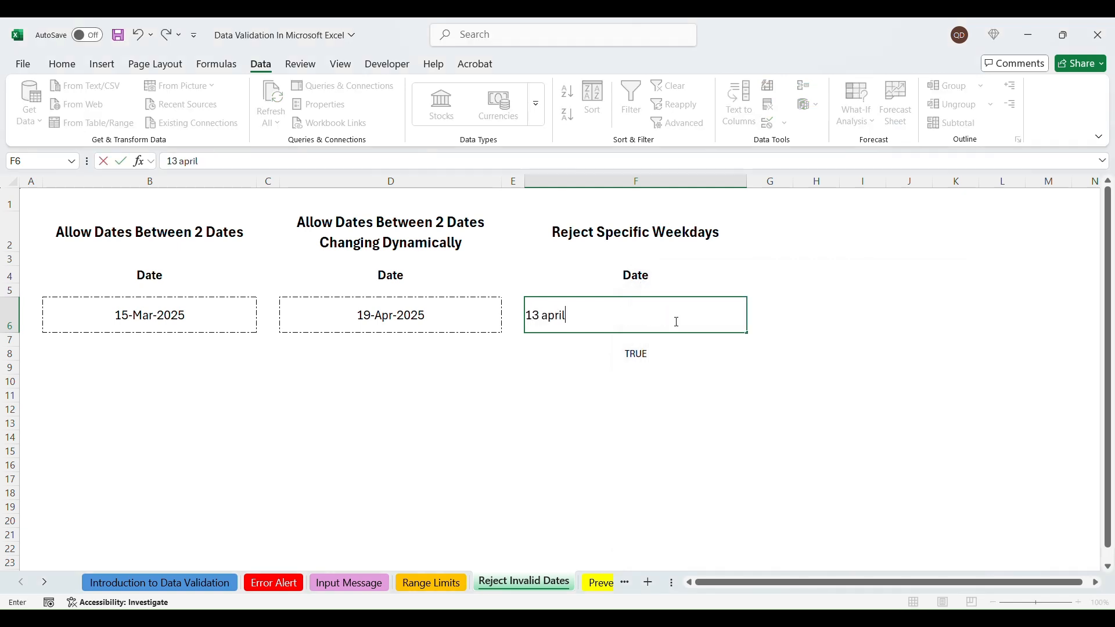
pyautogui.press('Return')
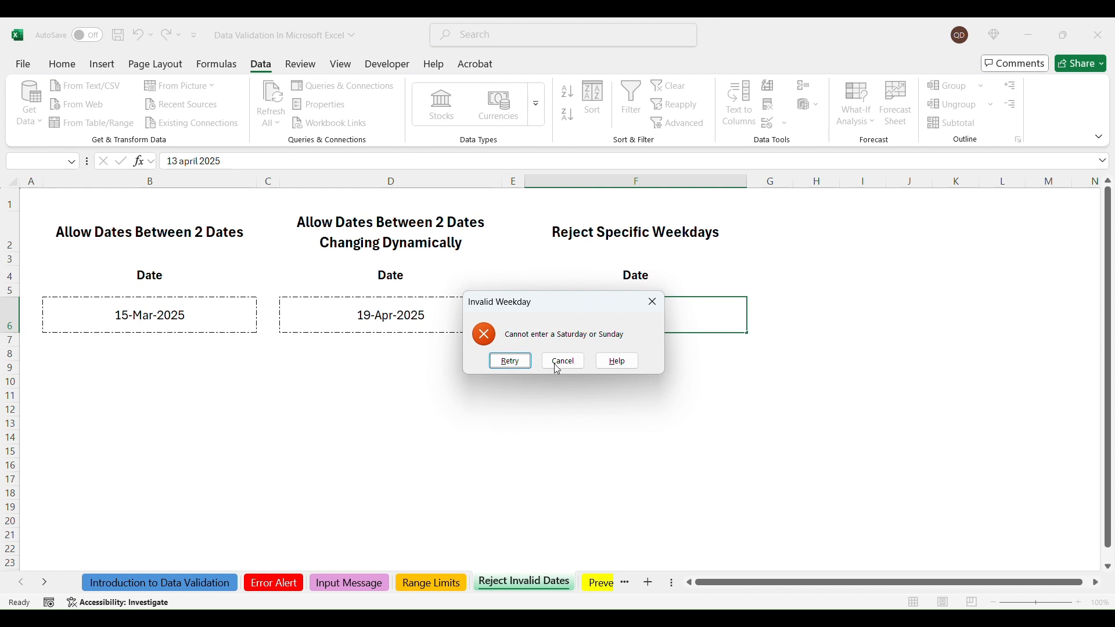
pyautogui.click(567, 362)
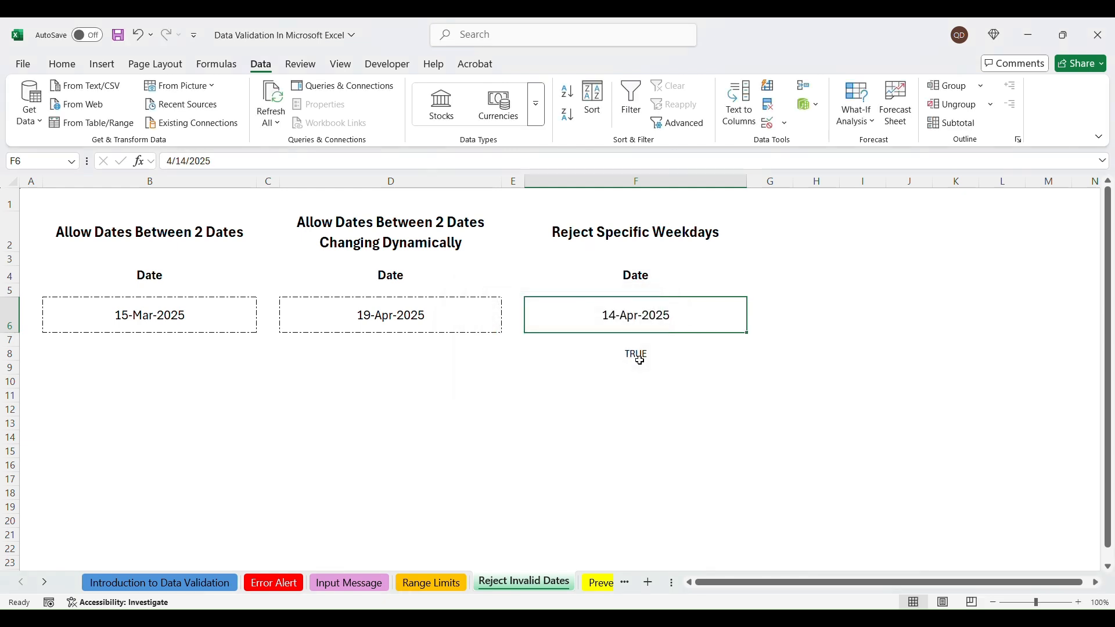
pyautogui.click(650, 355)
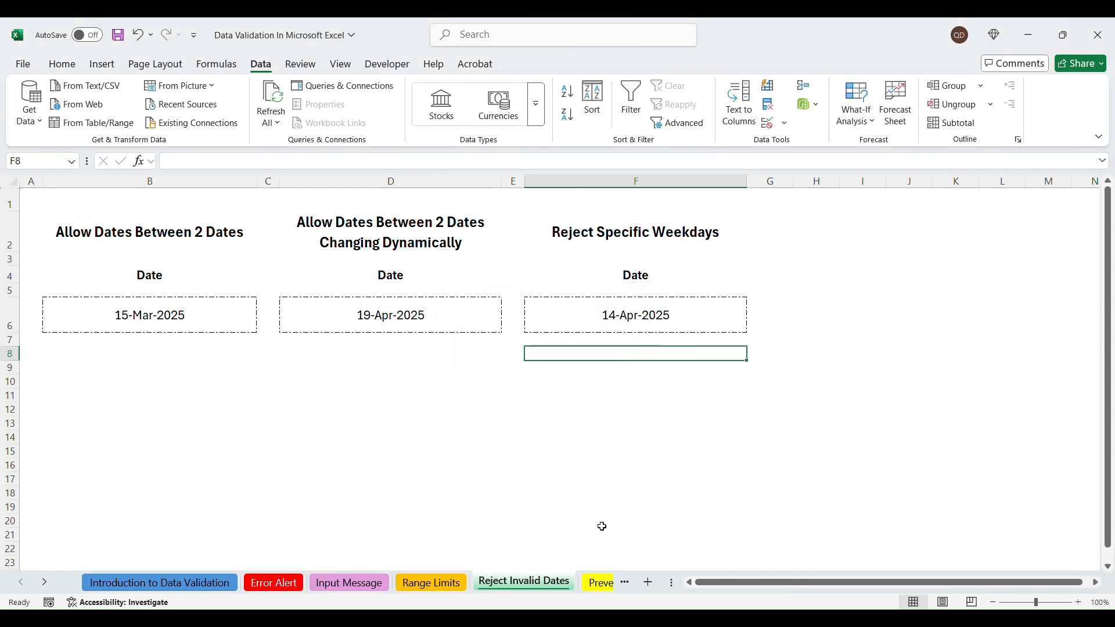
# Step: Open the Prevent Duplicate Entries sheet and examine the Invoice Numbers and Names lists and the note on the function to use
pyautogui.click(600, 582)
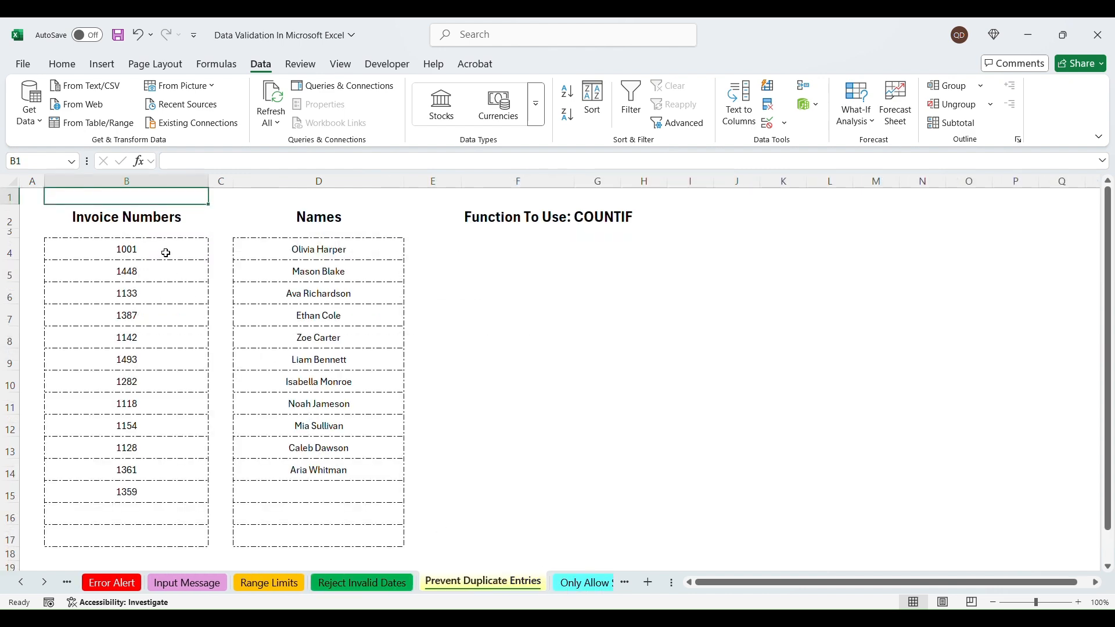
pyautogui.scroll(-1, 170, 425)
pyautogui.scroll(1, 170, 426)
pyautogui.moveTo(158, 252); pyautogui.dragTo(148, 492)
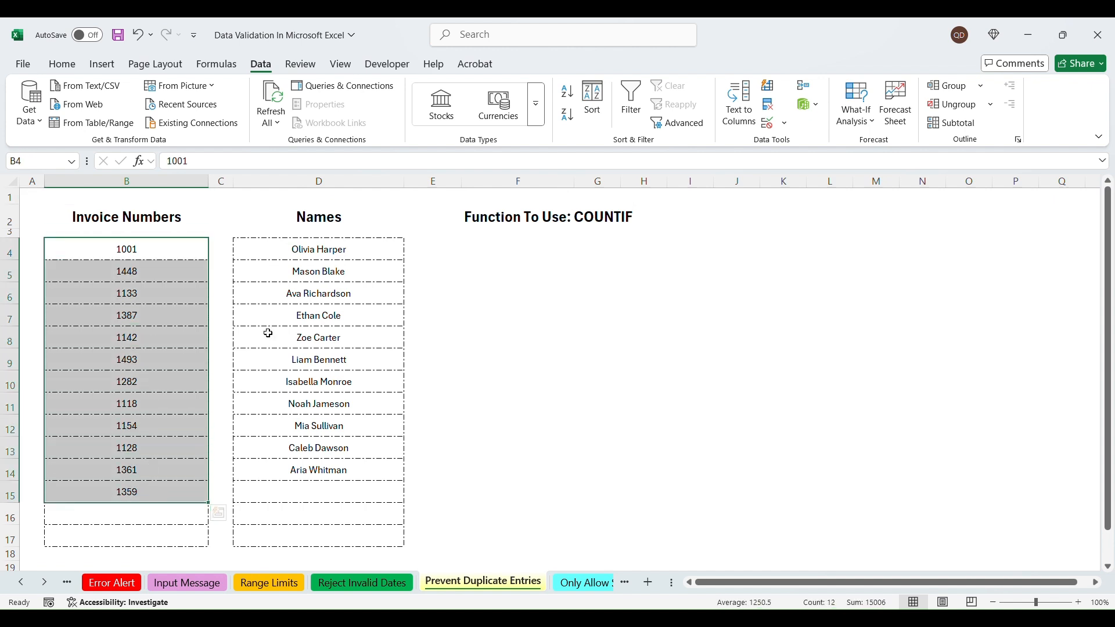
pyautogui.moveTo(354, 248); pyautogui.dragTo(343, 492)
pyautogui.click(341, 247)
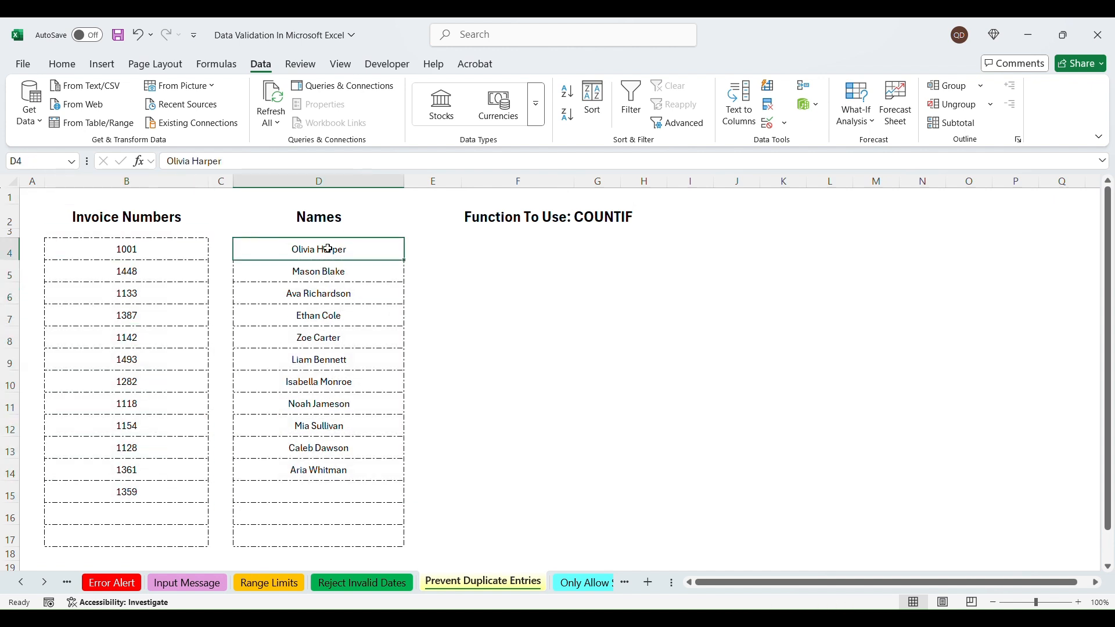
pyautogui.click(486, 221)
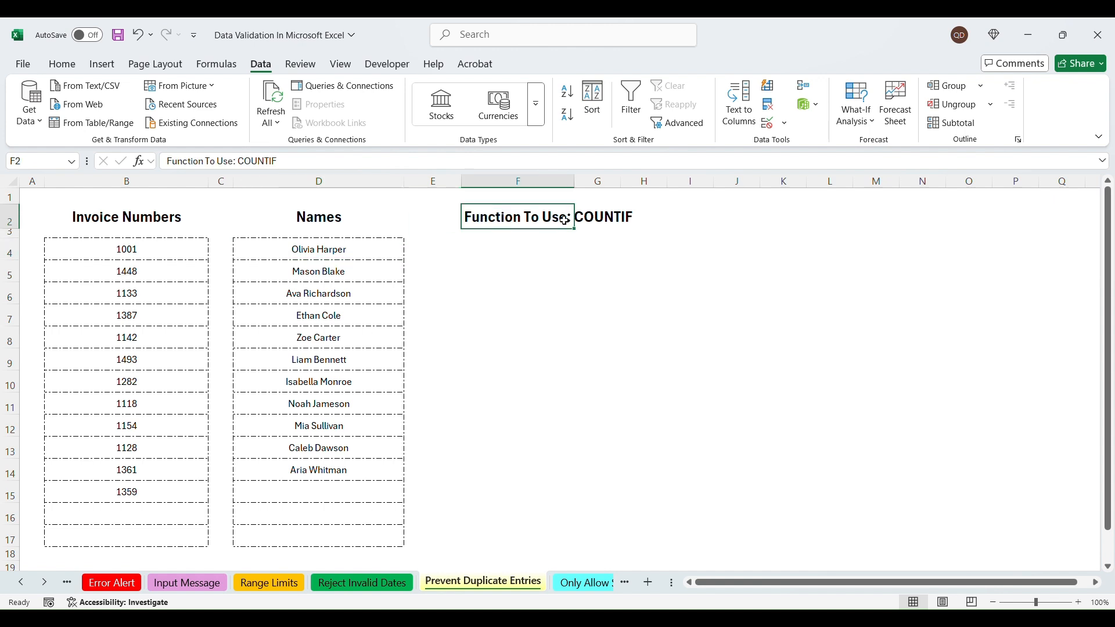
pyautogui.click(606, 220)
pyautogui.click(485, 246)
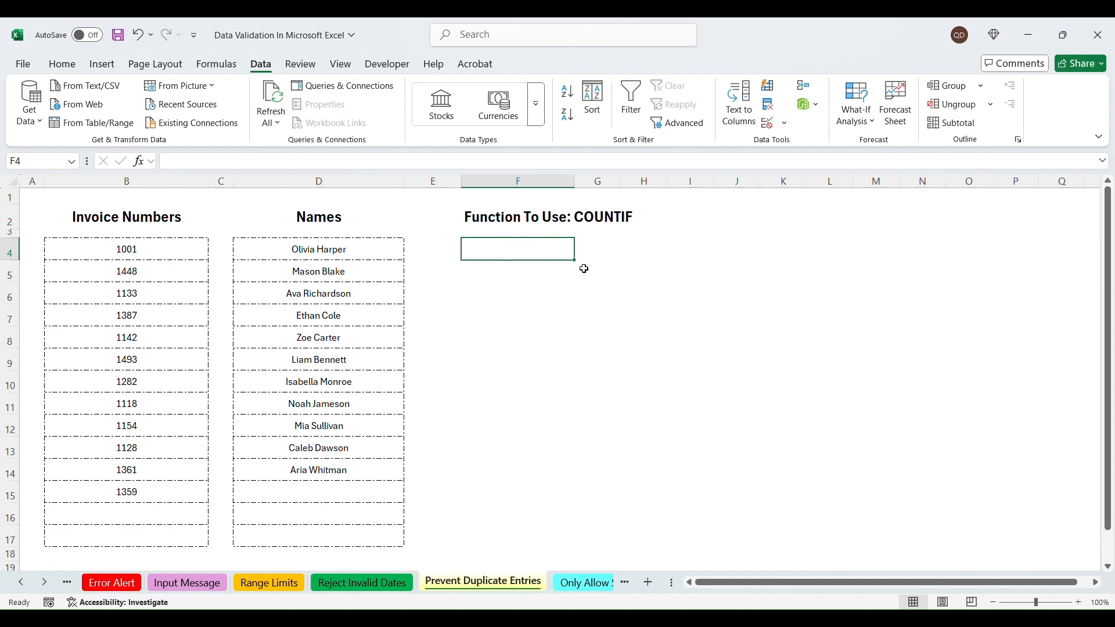
pyautogui.click(498, 396)
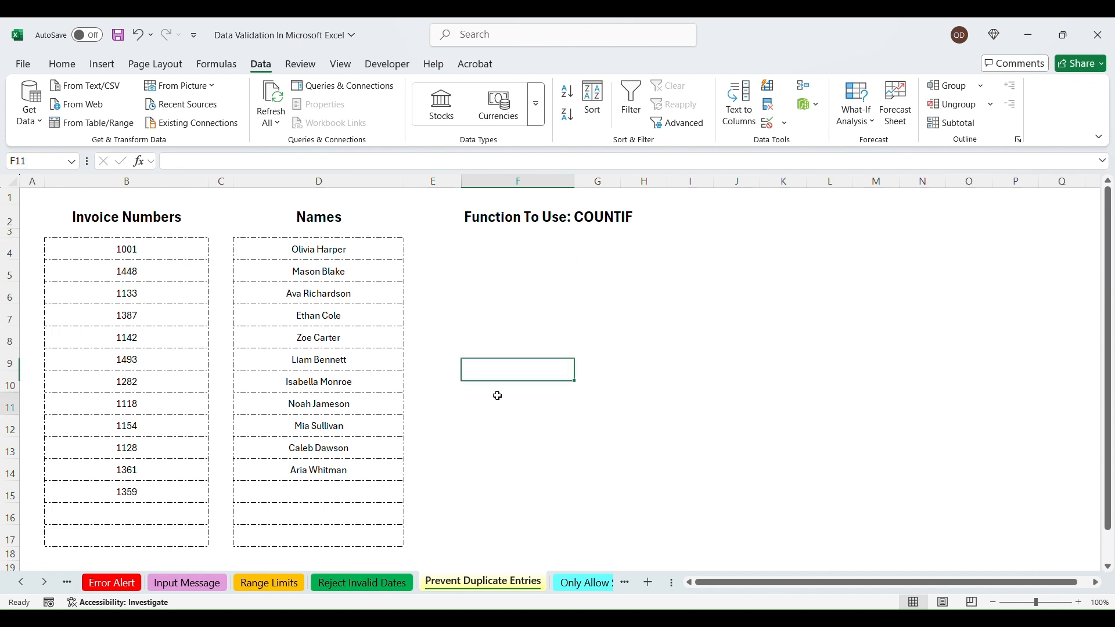
# Step: Enter the trial formula =COUNTIF($D$4:$D$17,D4)=1 in F4 and check it against D4 and the Names range D4:D17
pyautogui.click(497, 250)
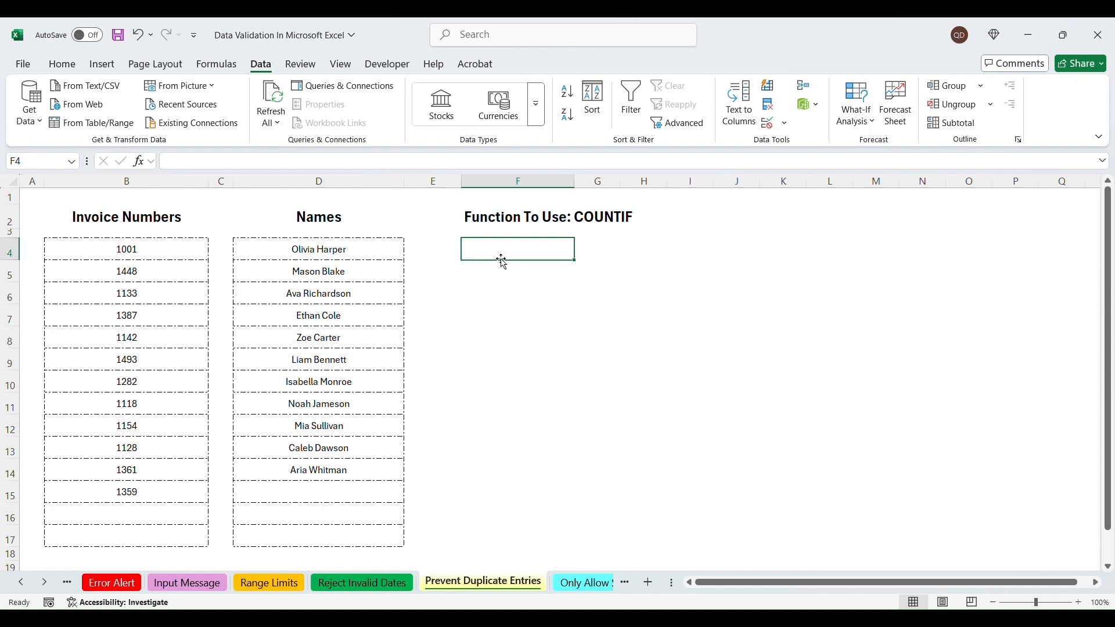
pyautogui.write('=coun')
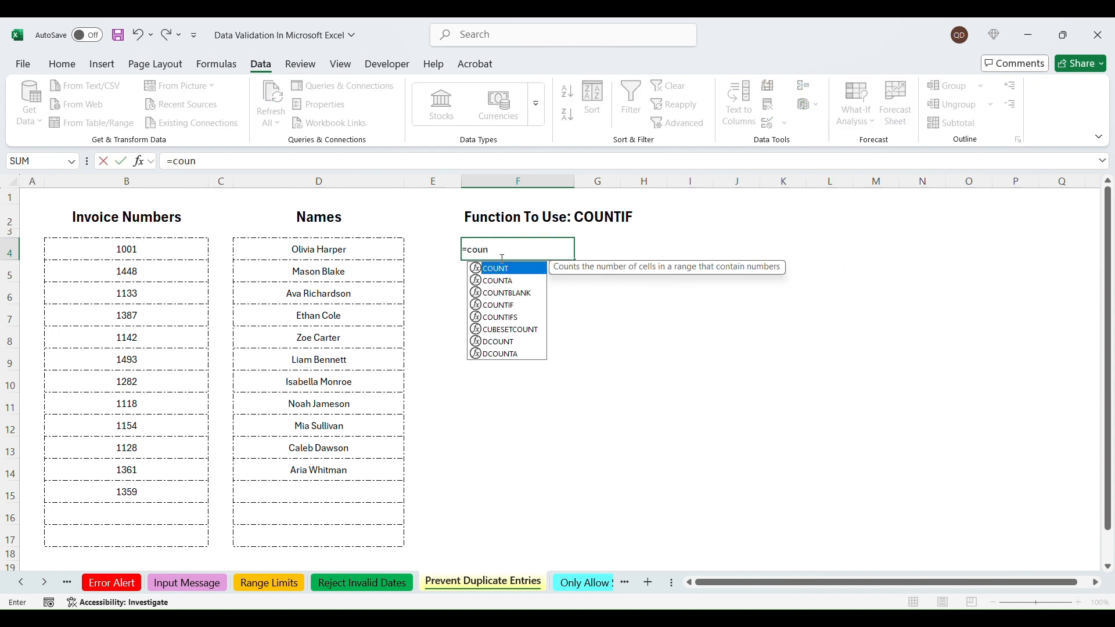
pyautogui.write('tif(')
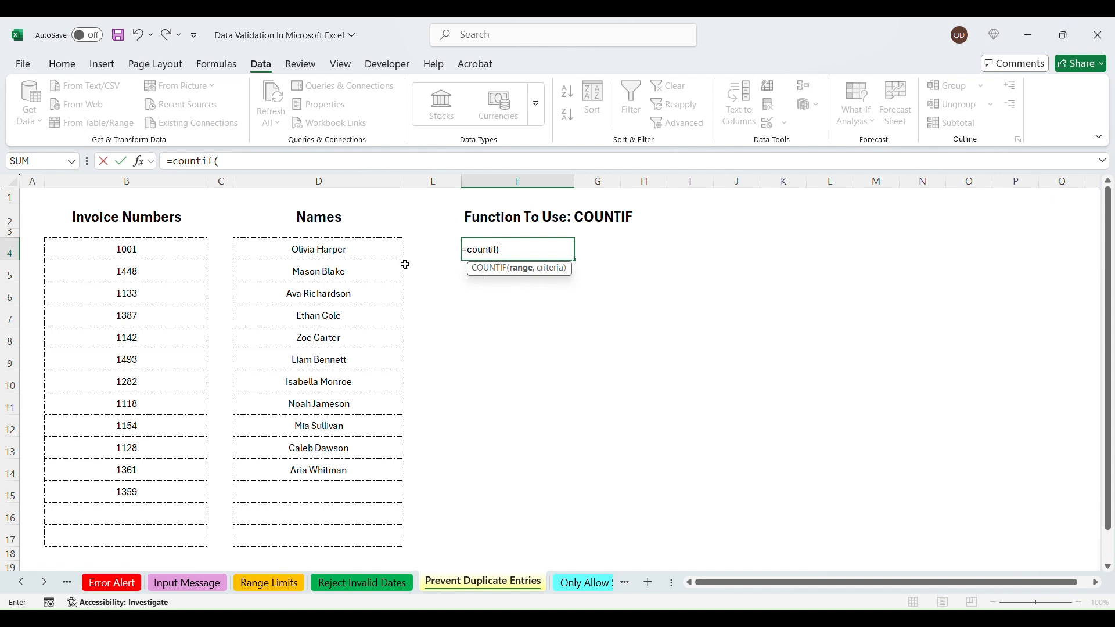
pyautogui.moveTo(347, 249); pyautogui.dragTo(338, 539)
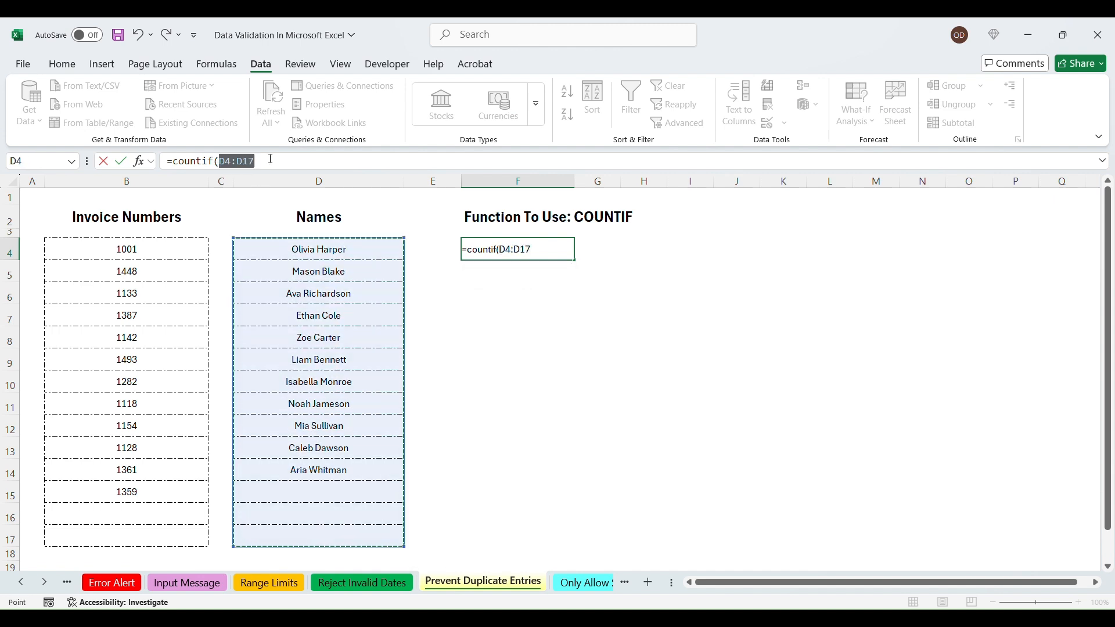
pyautogui.press('F4')
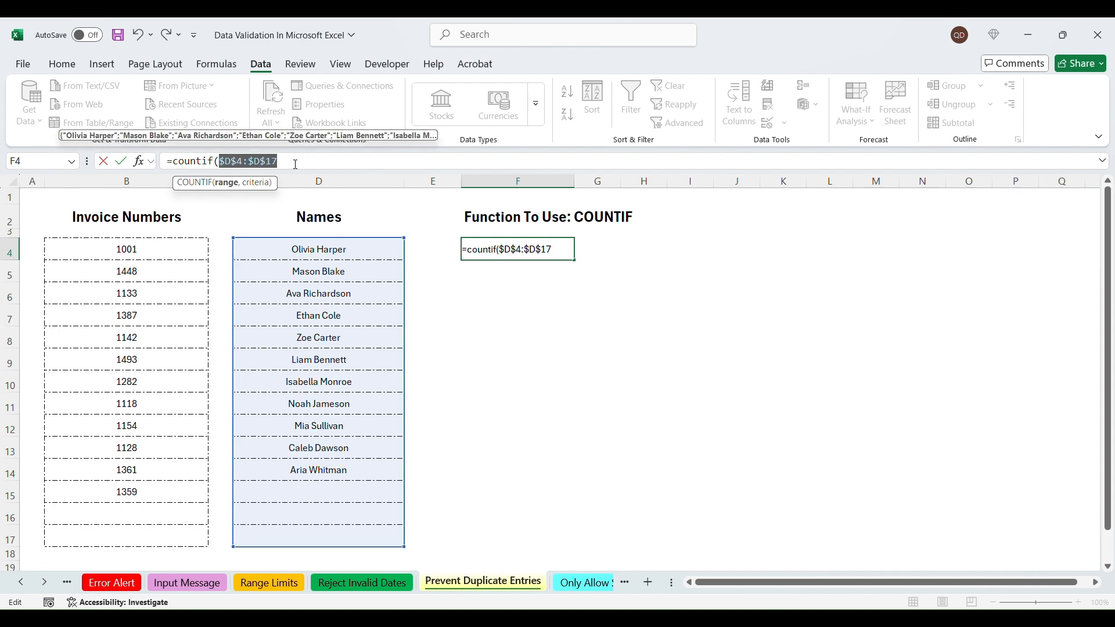
pyautogui.click(298, 165)
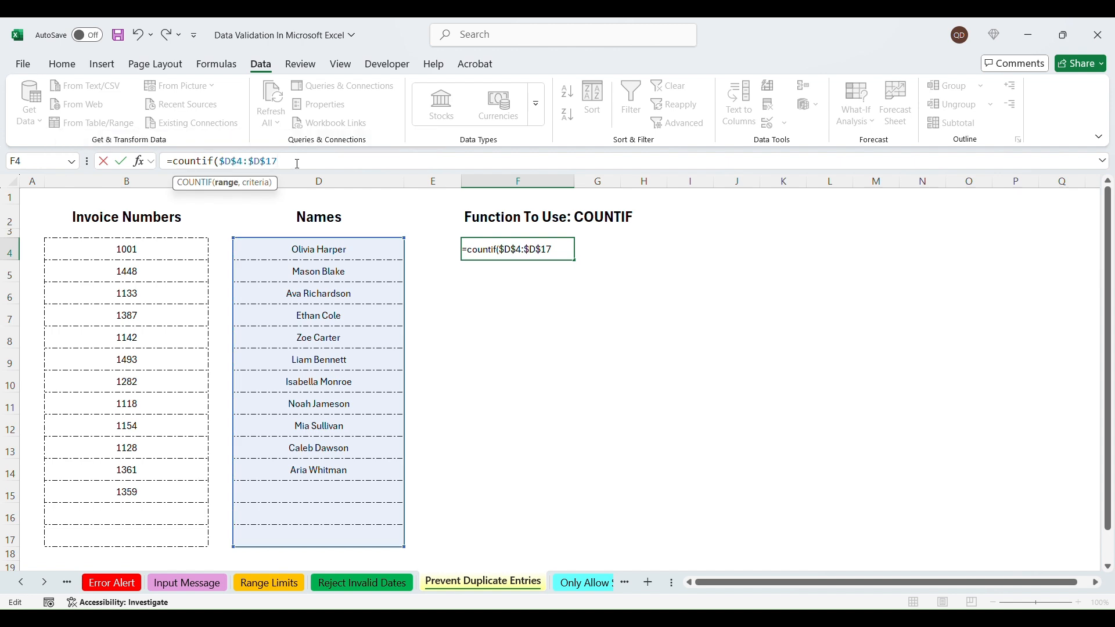
pyautogui.write(',')
pyautogui.click(349, 253)
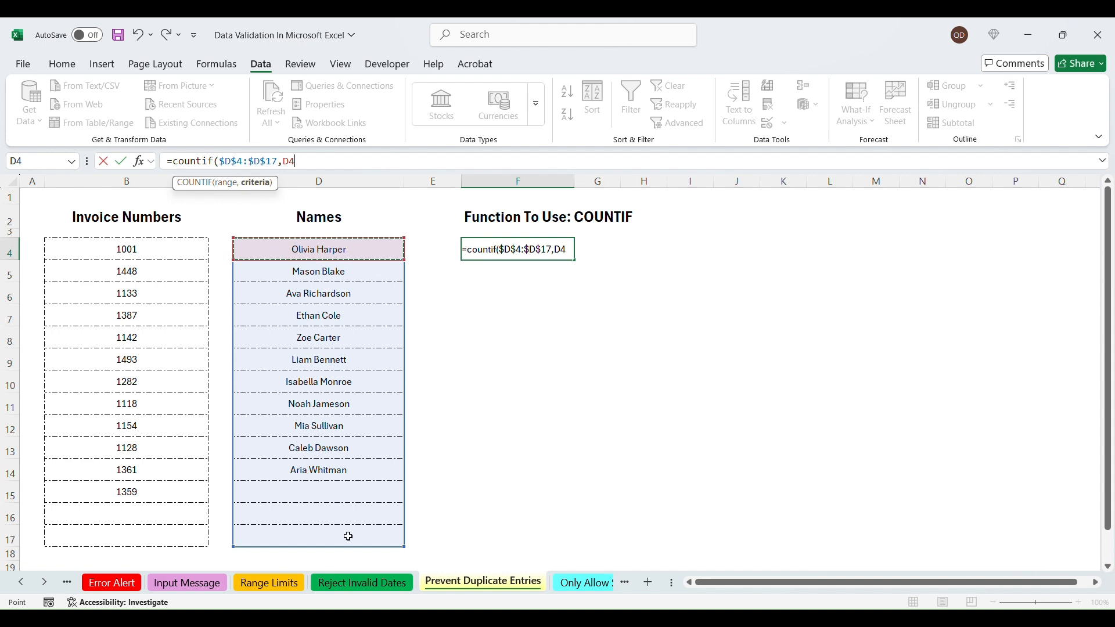
pyautogui.write(')')
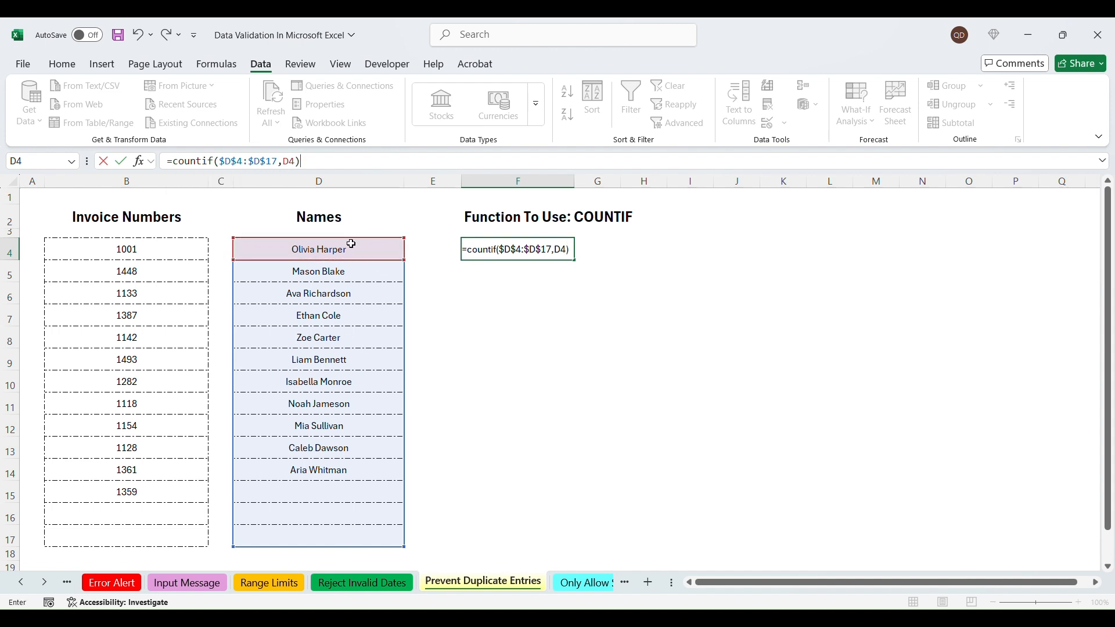
pyautogui.write('=1')
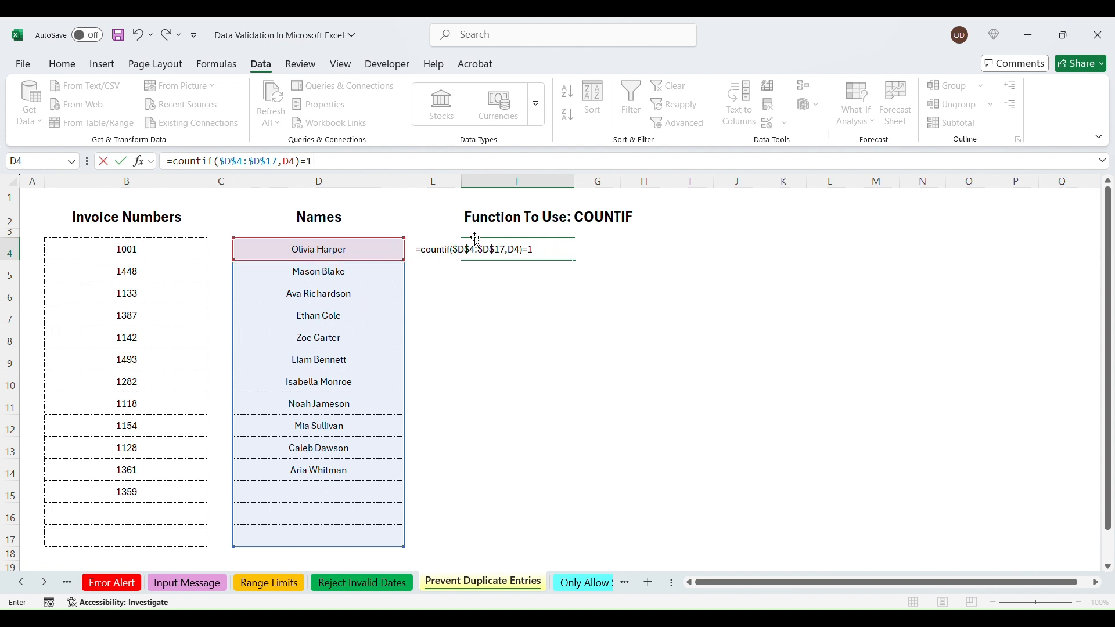
pyautogui.press('Return')
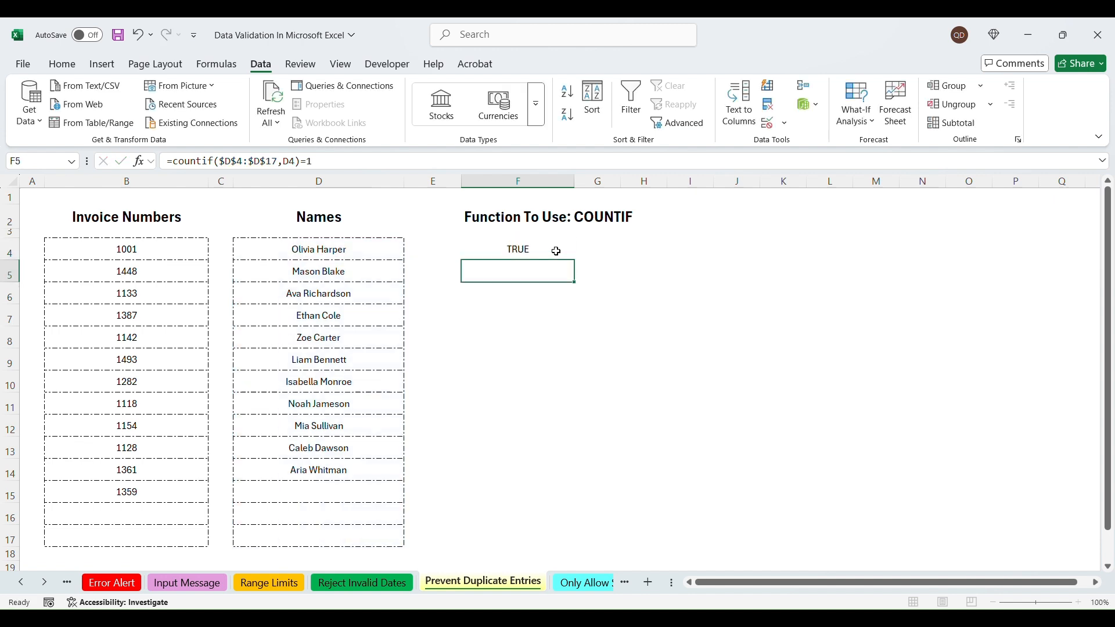
pyautogui.click(522, 249)
pyautogui.click(321, 249)
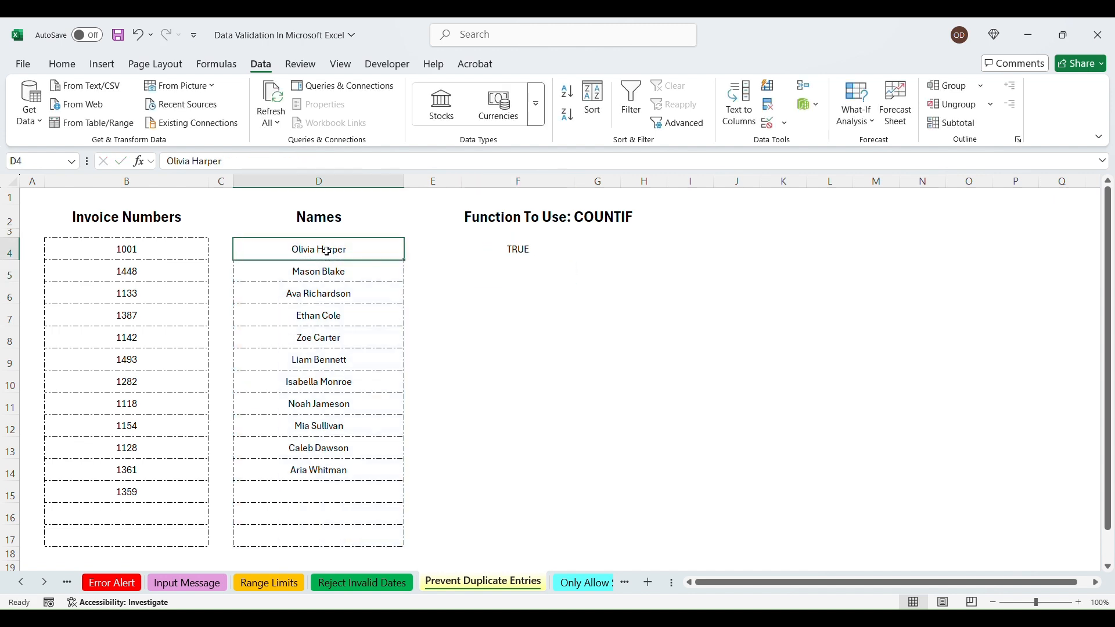
pyautogui.moveTo(361, 537); pyautogui.dragTo(368, 255)
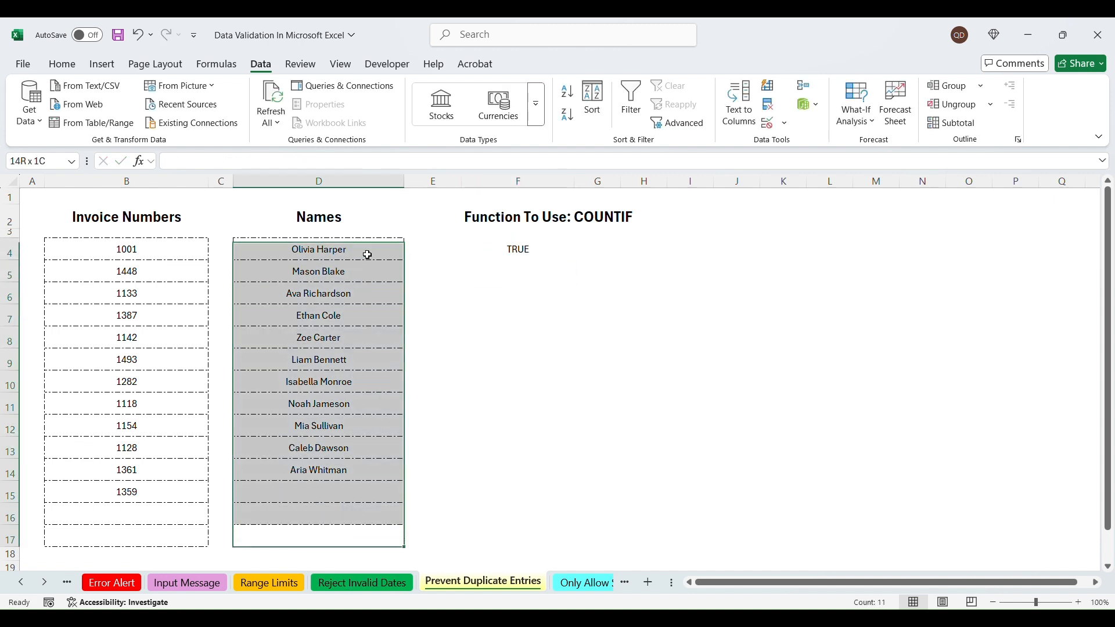
# Step: Enter a second trial formula in F5 that wraps the same check in AND: =AND(COUNTIF($D$4:$D$17,D4)=1)
pyautogui.click(530, 265)
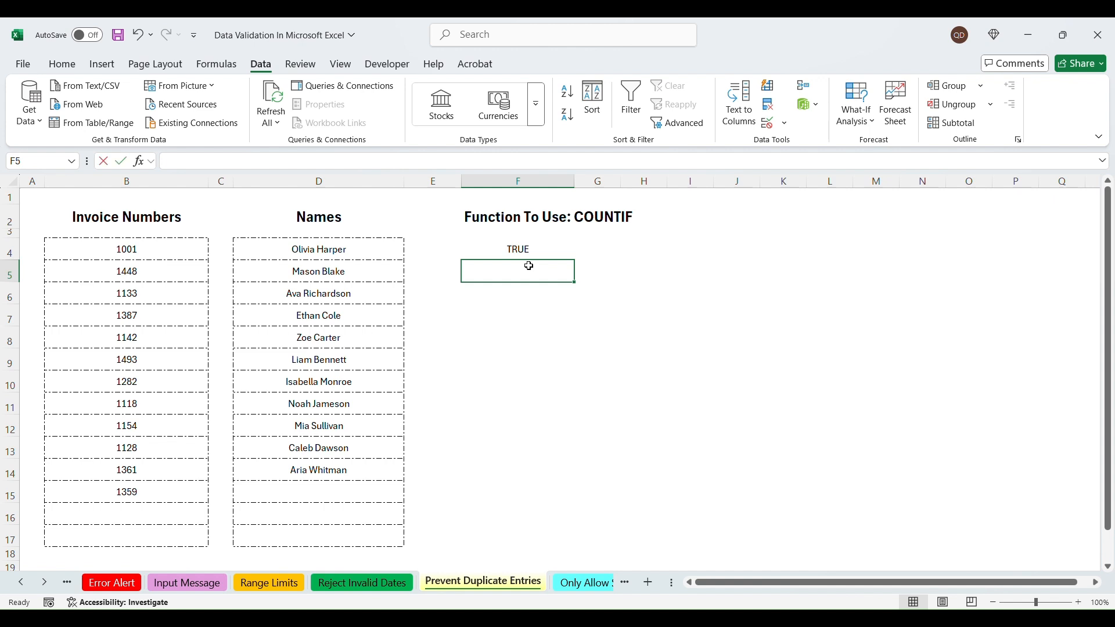
pyautogui.write('=and(co')
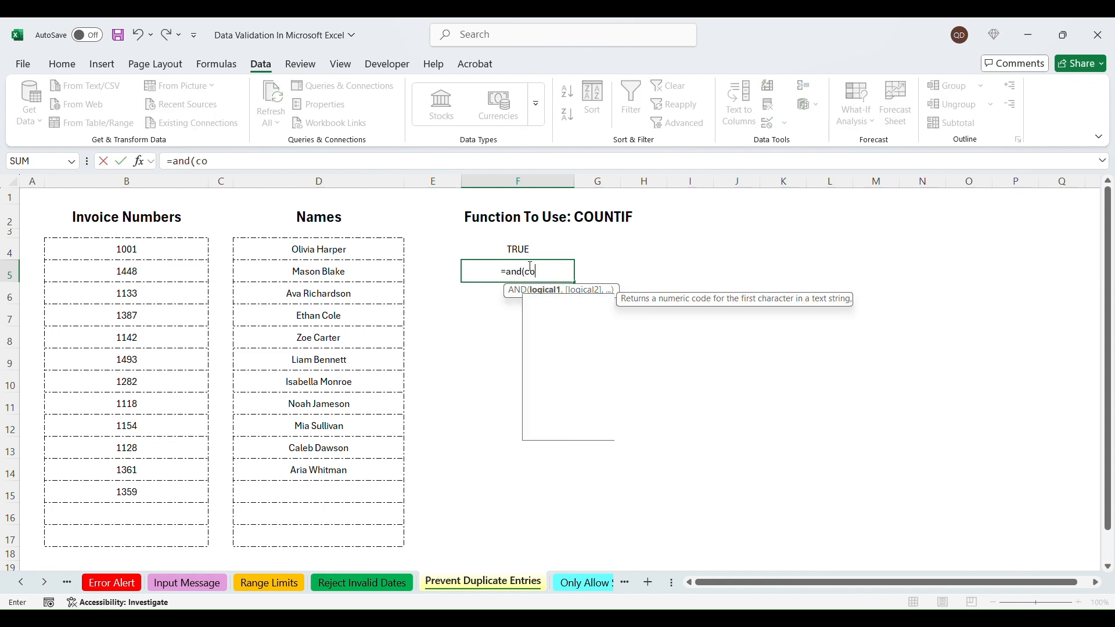
pyautogui.write('untif(')
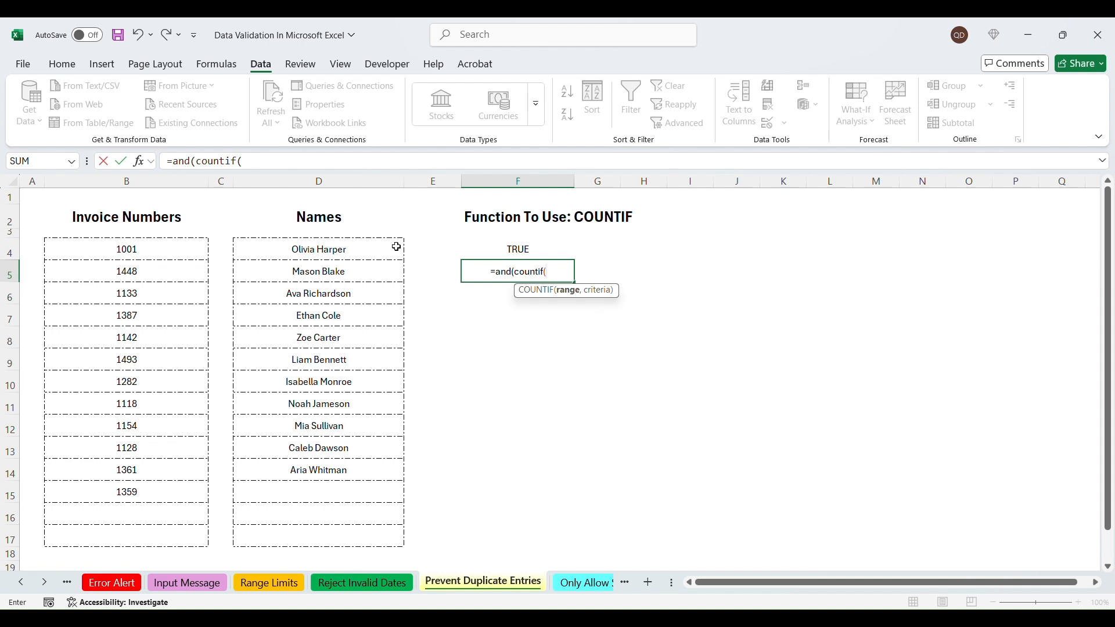
pyautogui.moveTo(397, 247); pyautogui.dragTo(351, 543)
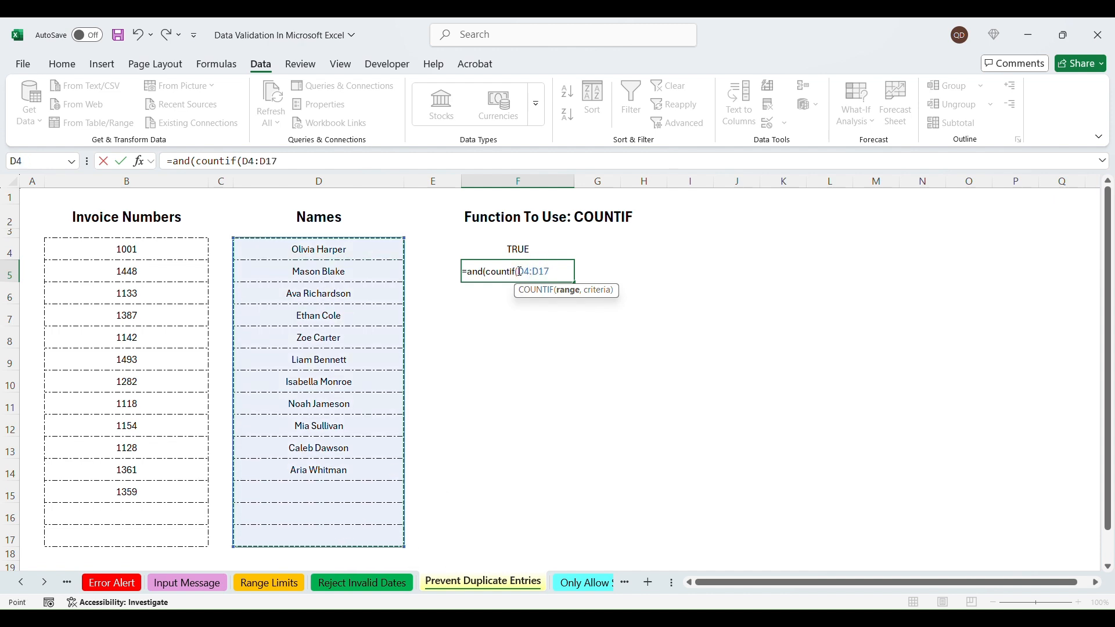
pyautogui.moveTo(520, 271); pyautogui.dragTo(549, 273)
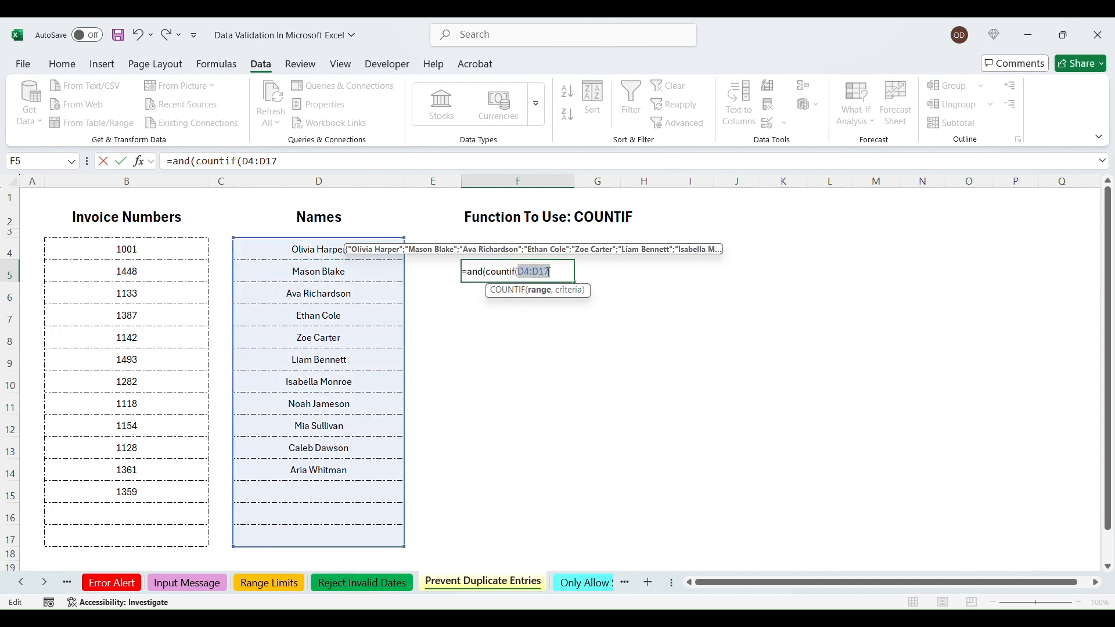
pyautogui.press('F4')
pyautogui.click(353, 158)
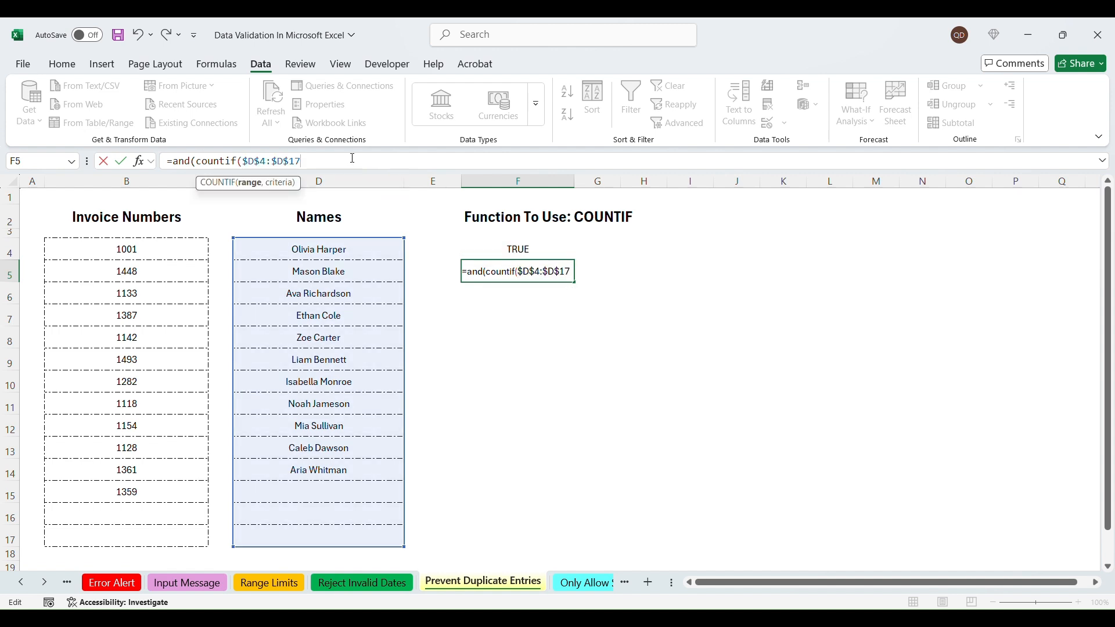
pyautogui.write(',')
pyautogui.click(351, 253)
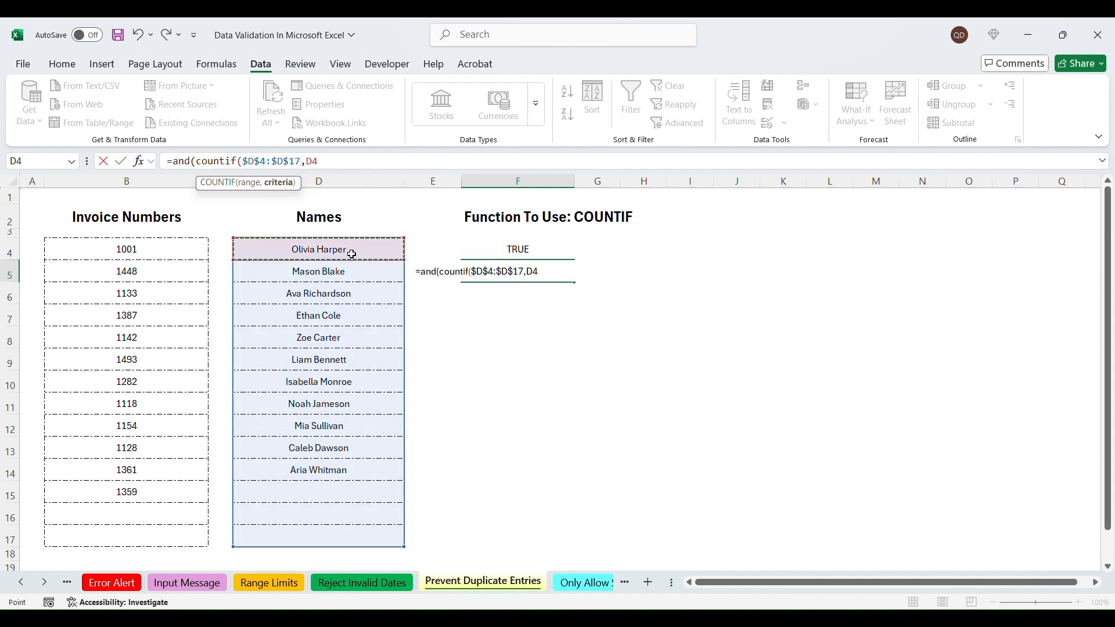
pyautogui.write(')=1')
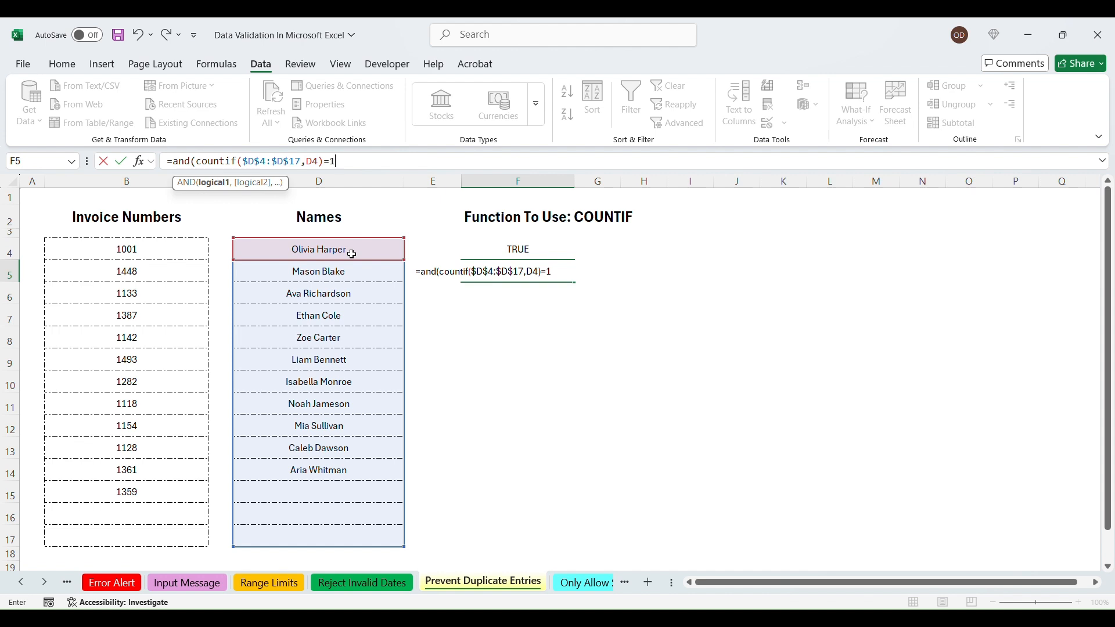
pyautogui.press('Return')
pyautogui.click(533, 376)
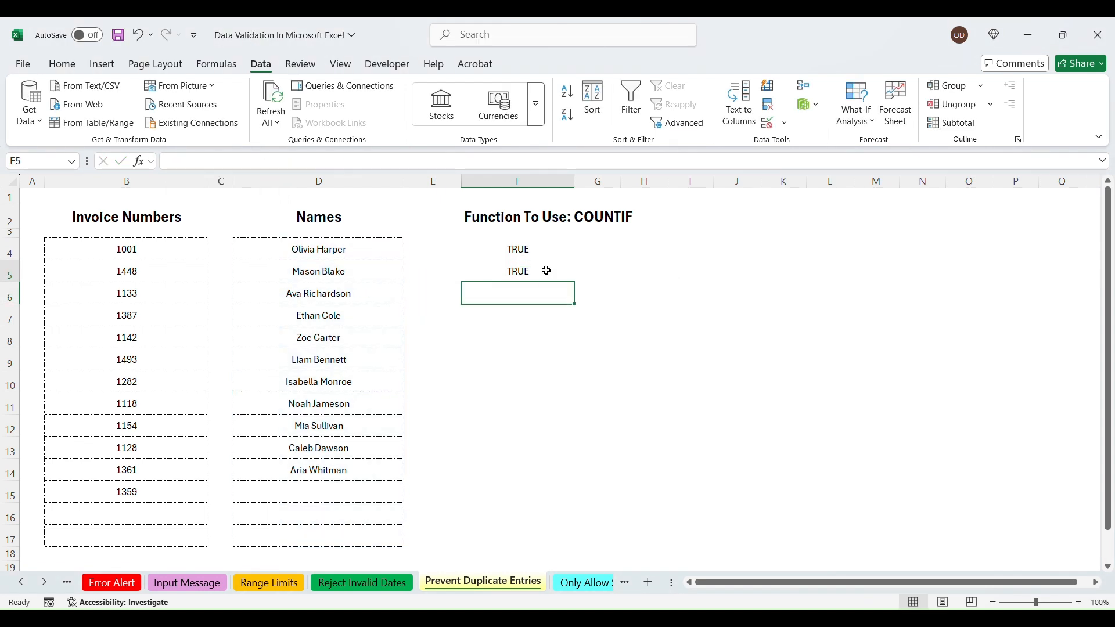
# Step: Compare the trial formulas in F4 and F5, and clear both cells
pyautogui.click(547, 270)
pyautogui.click(552, 250)
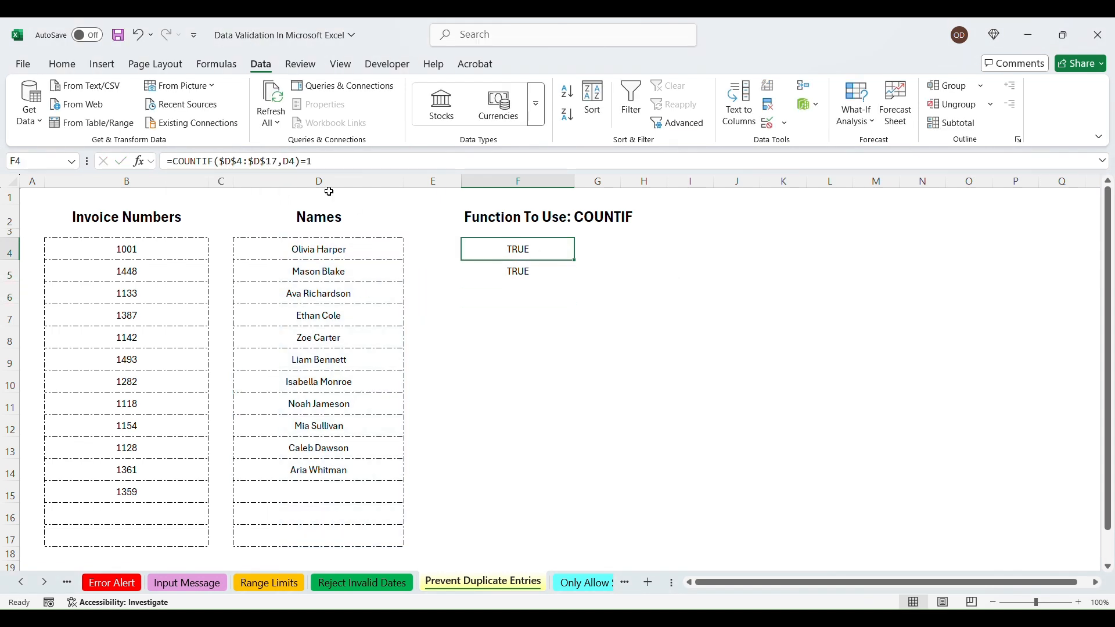
pyautogui.press('Down')
pyautogui.press('Down')
pyautogui.press('Down')
pyautogui.moveTo(540, 252); pyautogui.dragTo(532, 274)
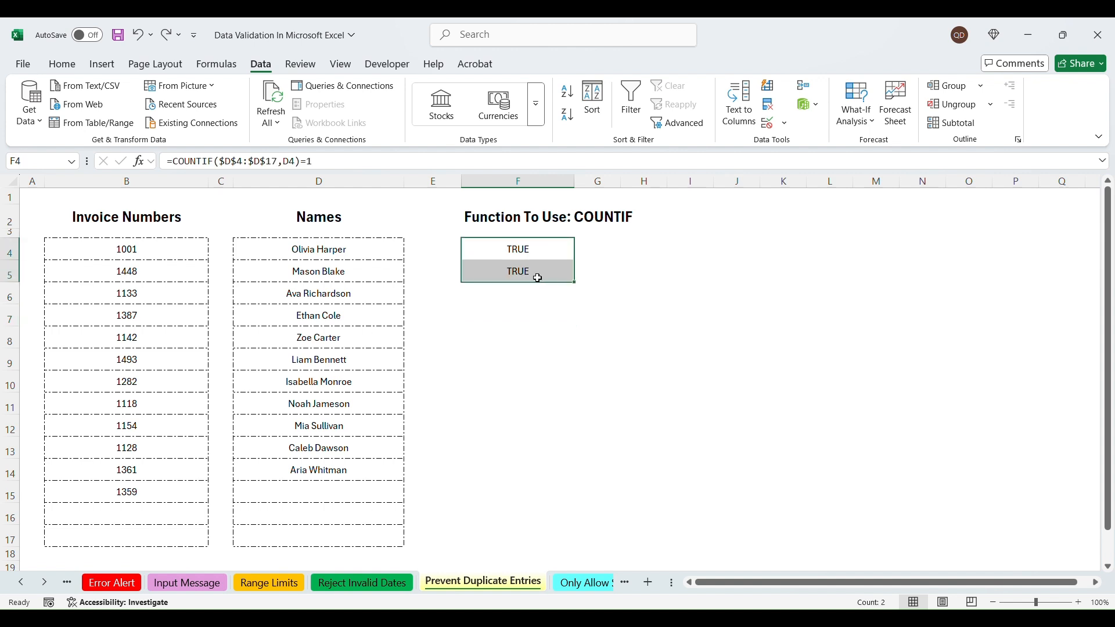
pyautogui.press('Delete')
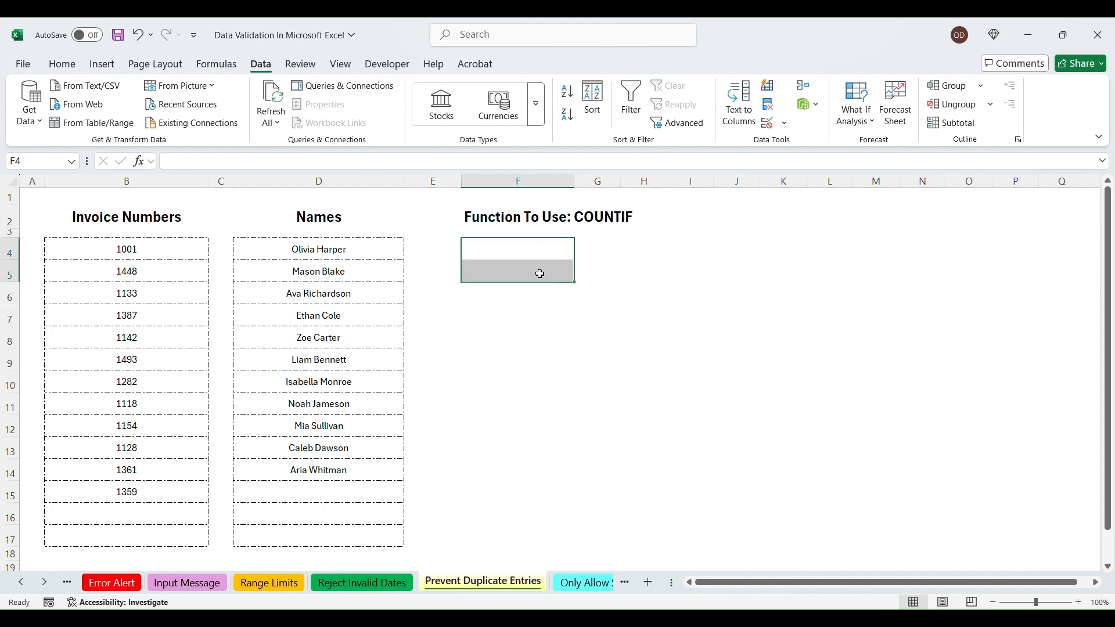
# Step: Start a data validation rule for the Names range D4:D17 with Custom as the allowed type
pyautogui.click(366, 255)
pyautogui.moveTo(356, 250); pyautogui.dragTo(353, 537)
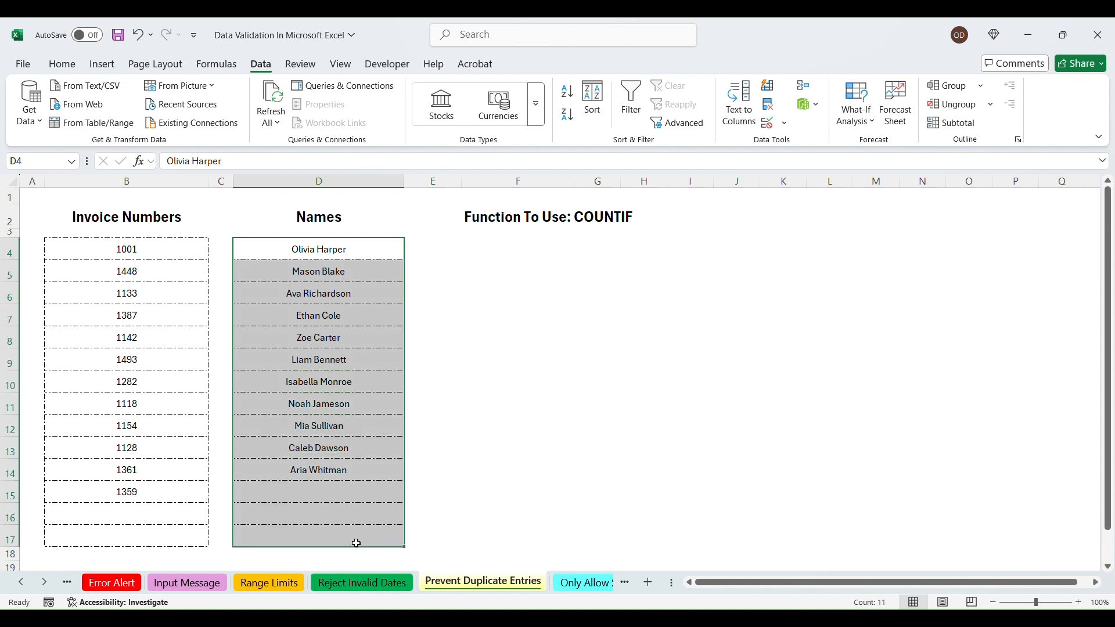
pyautogui.click(768, 123)
pyautogui.click(565, 363)
pyautogui.click(724, 365)
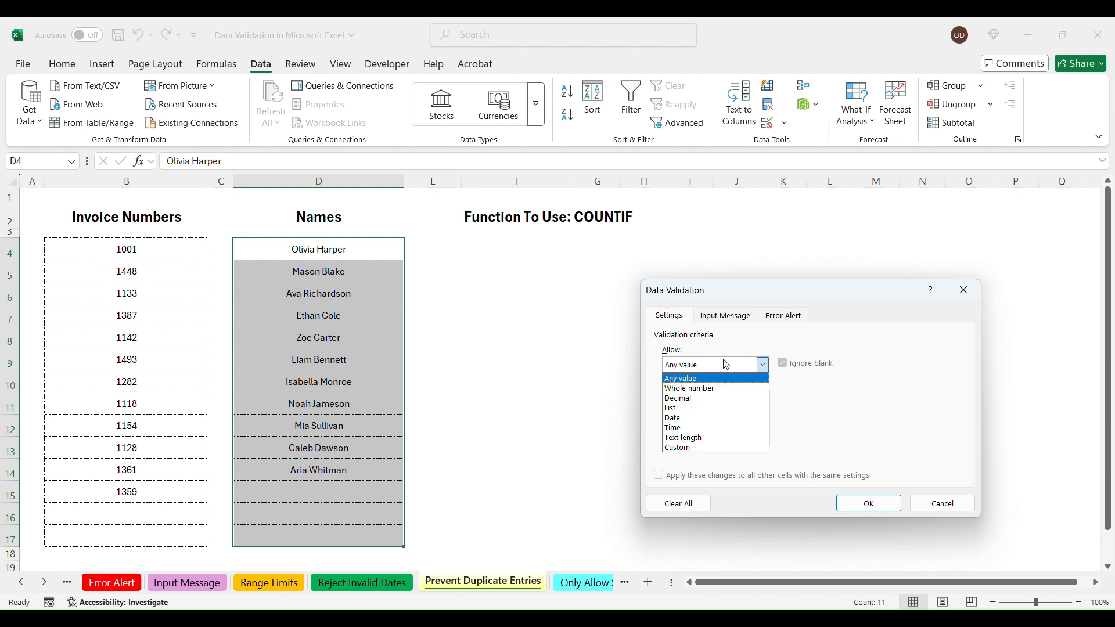
pyautogui.click(712, 446)
# Step: Set the custom validation formula to =countif($D$4:$D$17,D4)=1 and apply the rule to the Names range
pyautogui.click(710, 426)
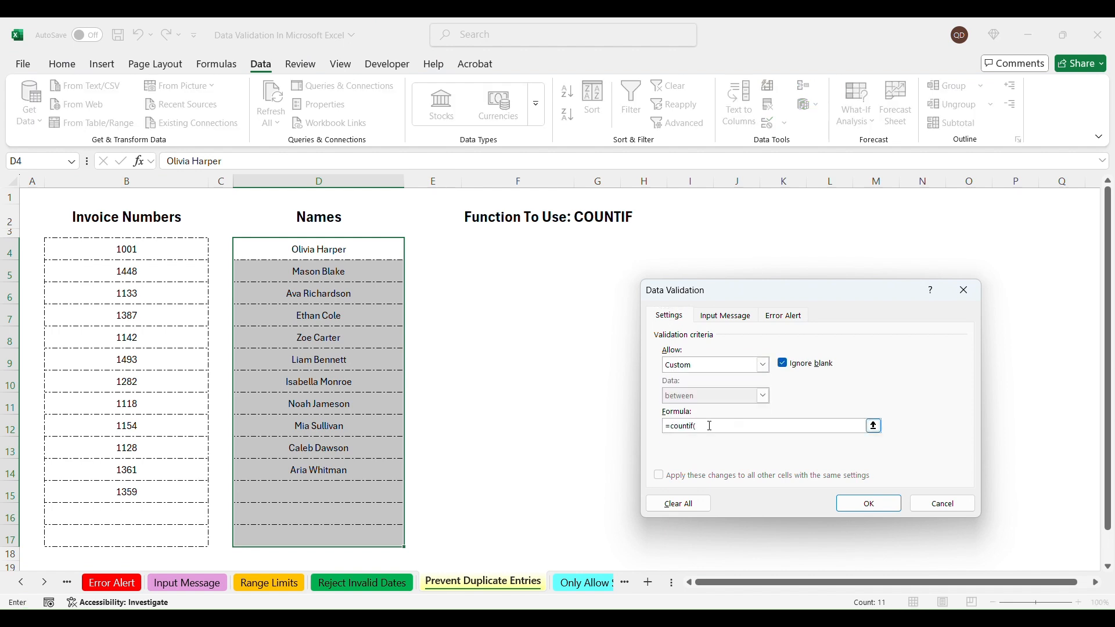
pyautogui.moveTo(370, 246); pyautogui.dragTo(370, 533)
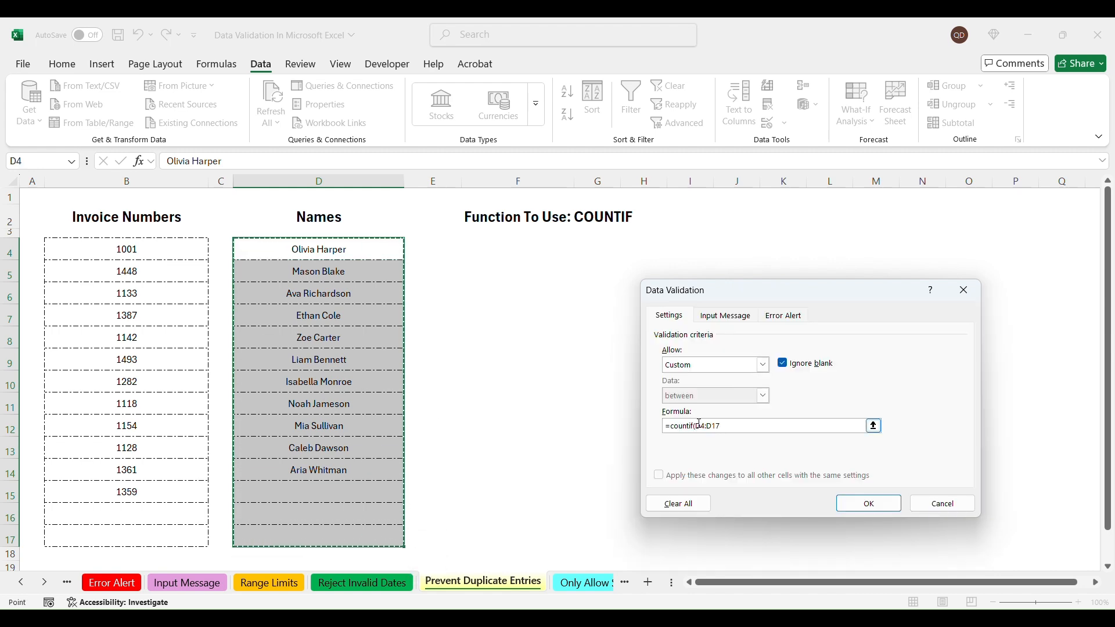
pyautogui.moveTo(696, 425); pyautogui.dragTo(778, 423)
pyautogui.press('F4')
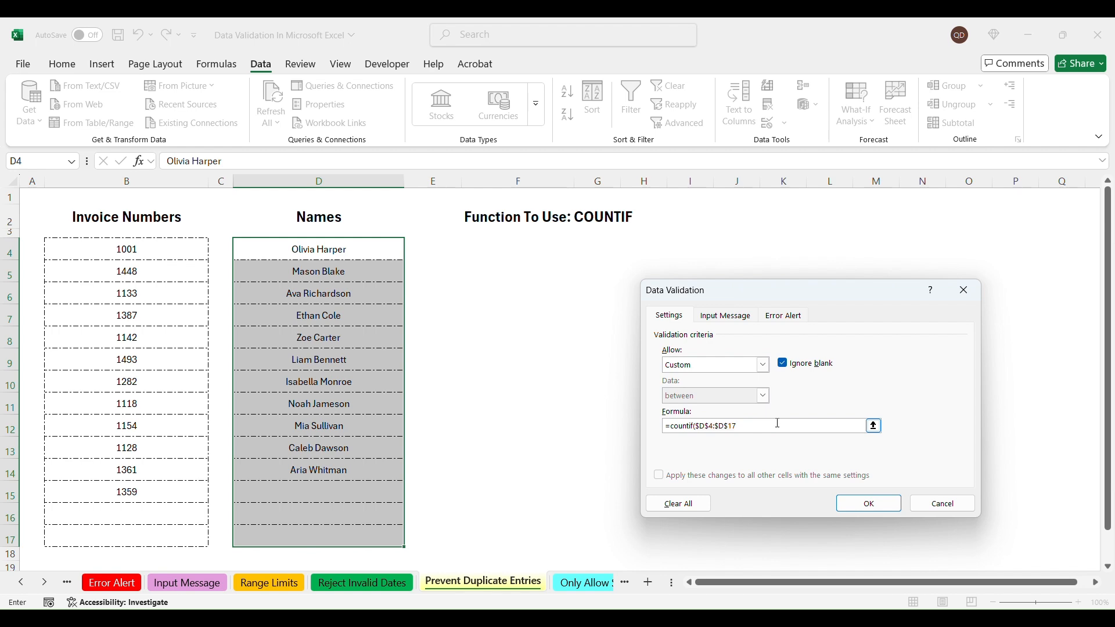
pyautogui.write(',')
pyautogui.click(364, 249)
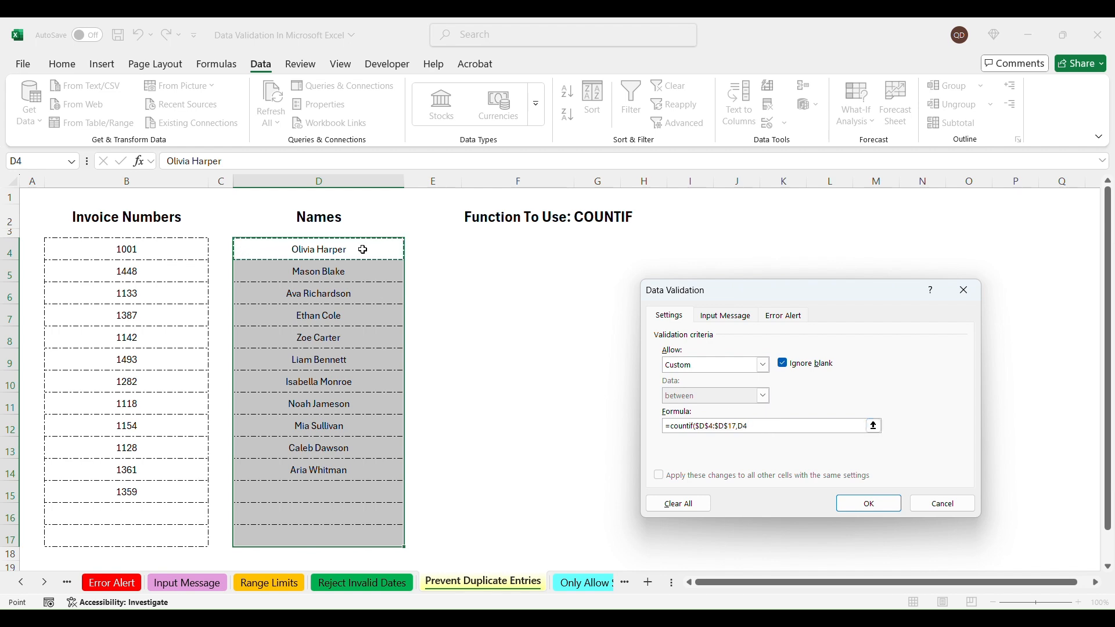
pyautogui.write(')')
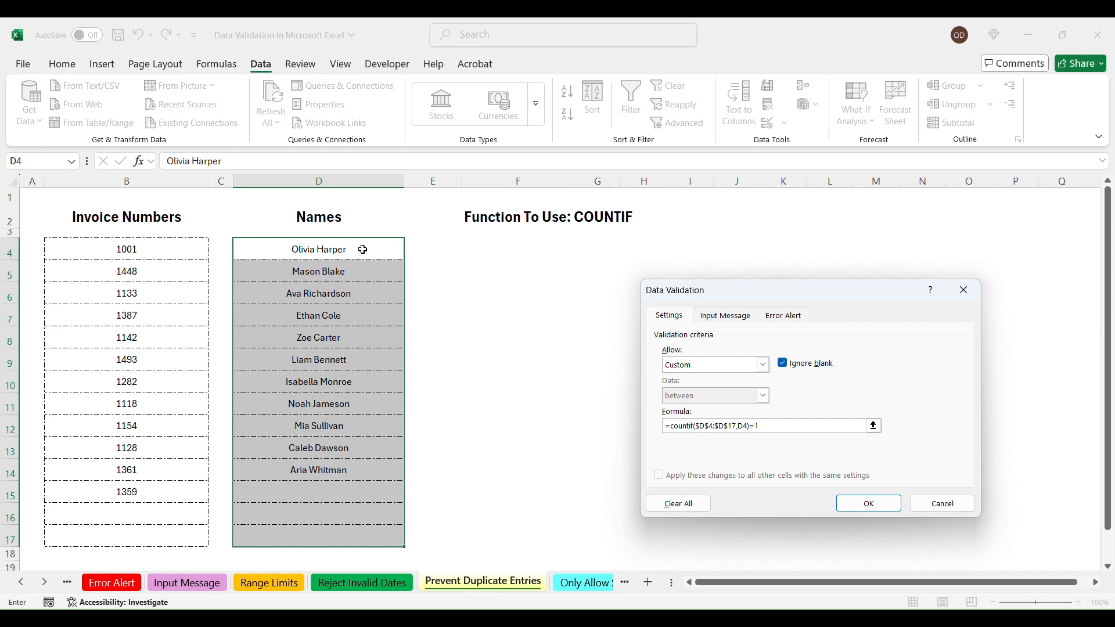
pyautogui.write('=1')
pyautogui.press('Return')
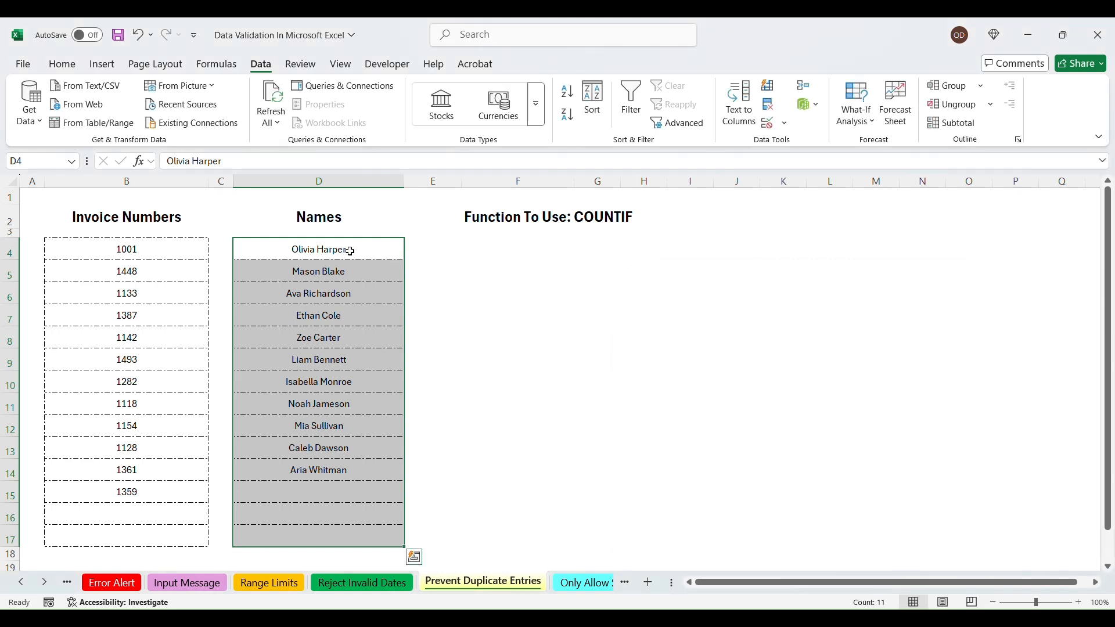
# Step: Check the validation formula applied to cell D10 in the Names range, and close the rule without changing it
pyautogui.click(342, 277)
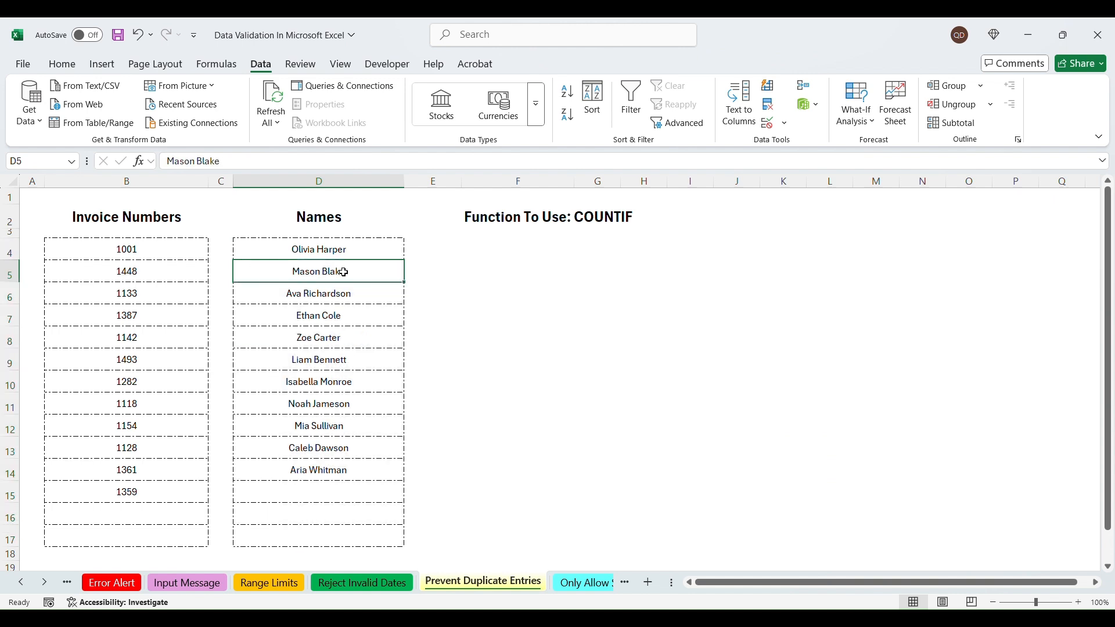
pyautogui.click(336, 380)
pyautogui.click(8, 384)
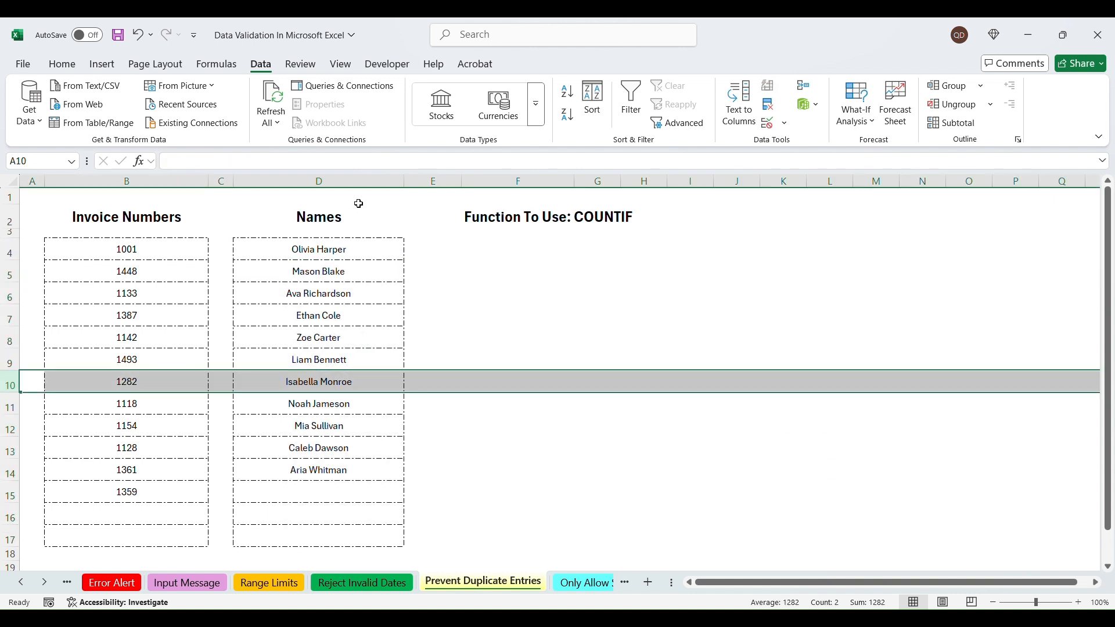
pyautogui.keyDown('ctrl'); pyautogui.click(324, 181); pyautogui.keyUp('ctrl')
pyautogui.click(356, 381)
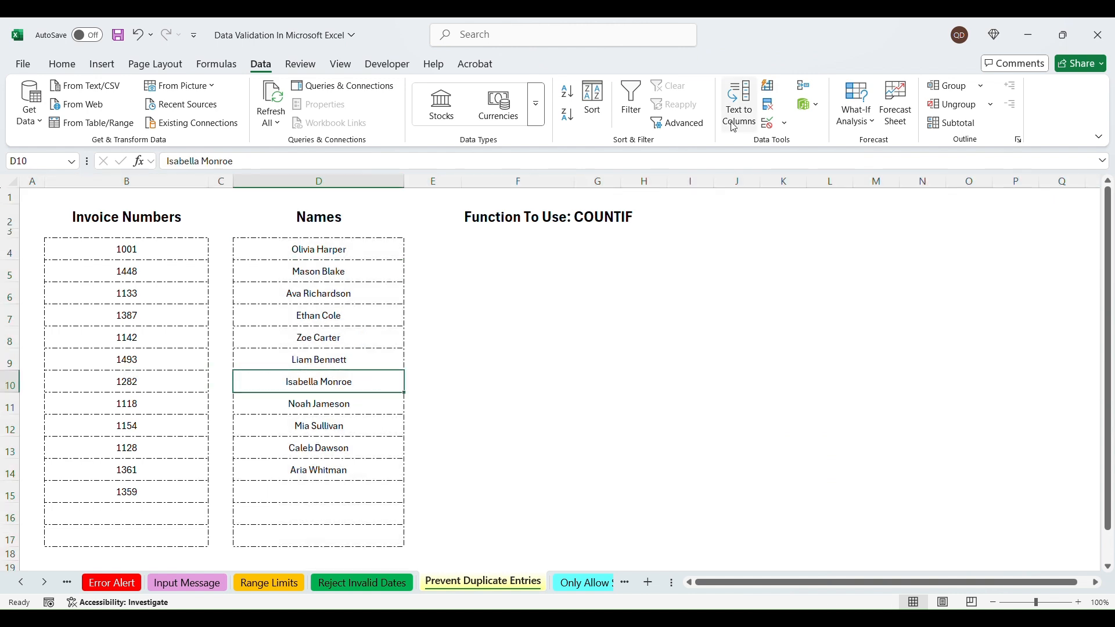
pyautogui.click(773, 126)
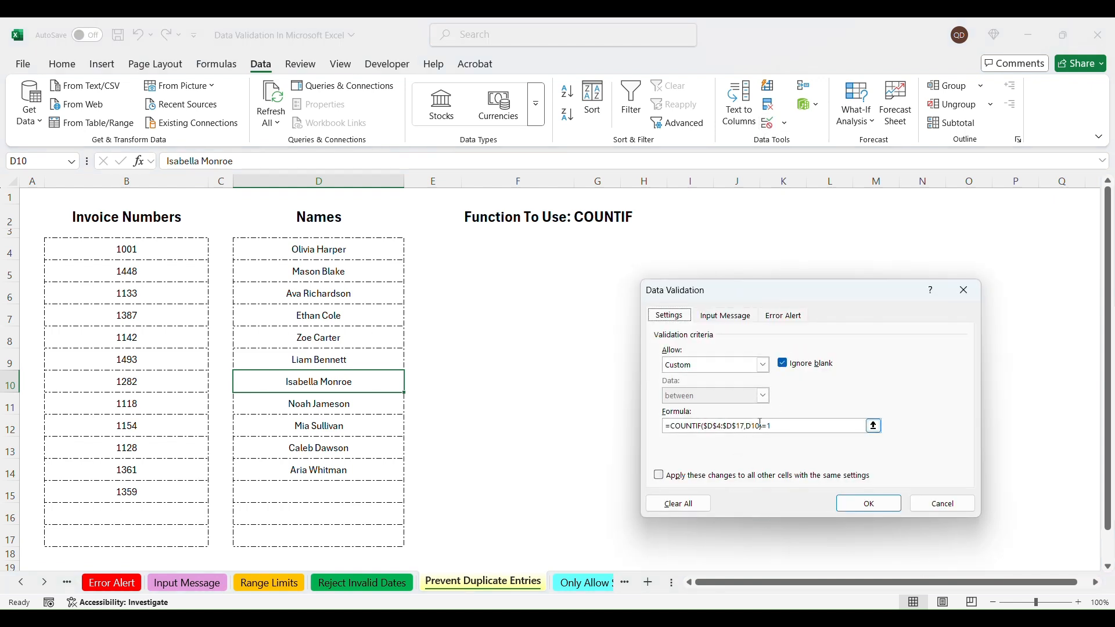
pyautogui.click(943, 504)
# Step: Try to enter a name from the existing list in D15, and cancel the entry
pyautogui.click(309, 490)
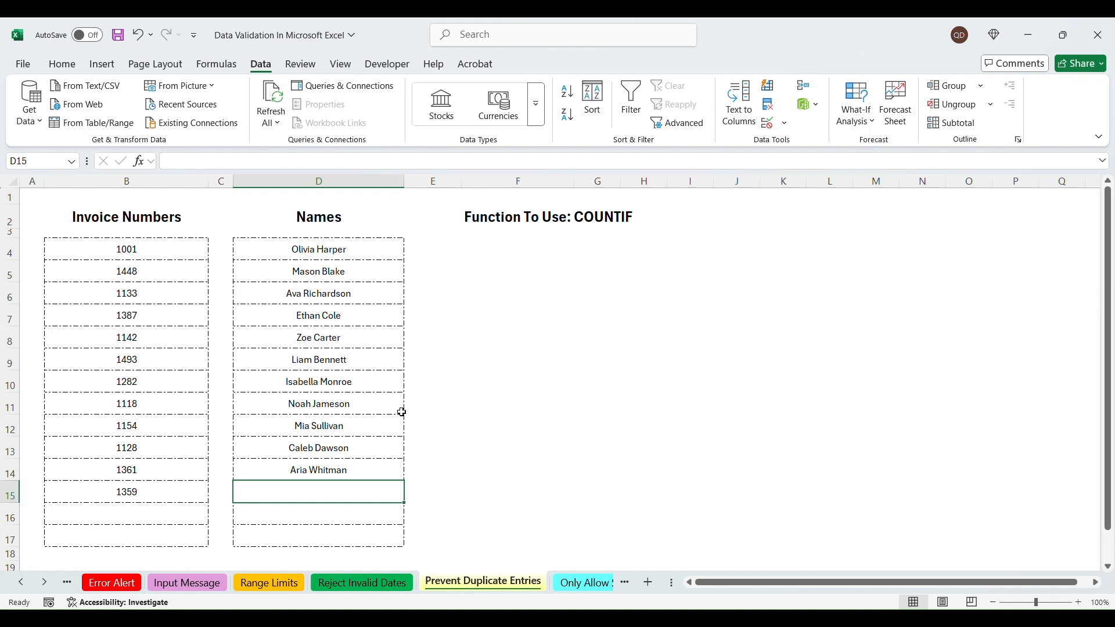
pyautogui.write('zoe')
pyautogui.press('Return')
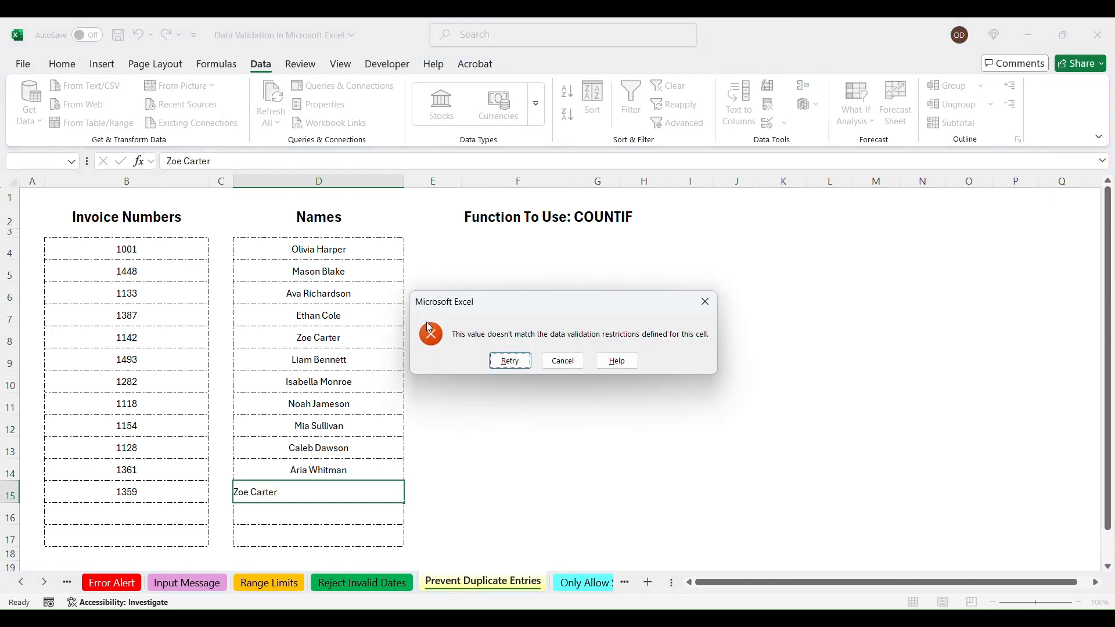
pyautogui.click(574, 367)
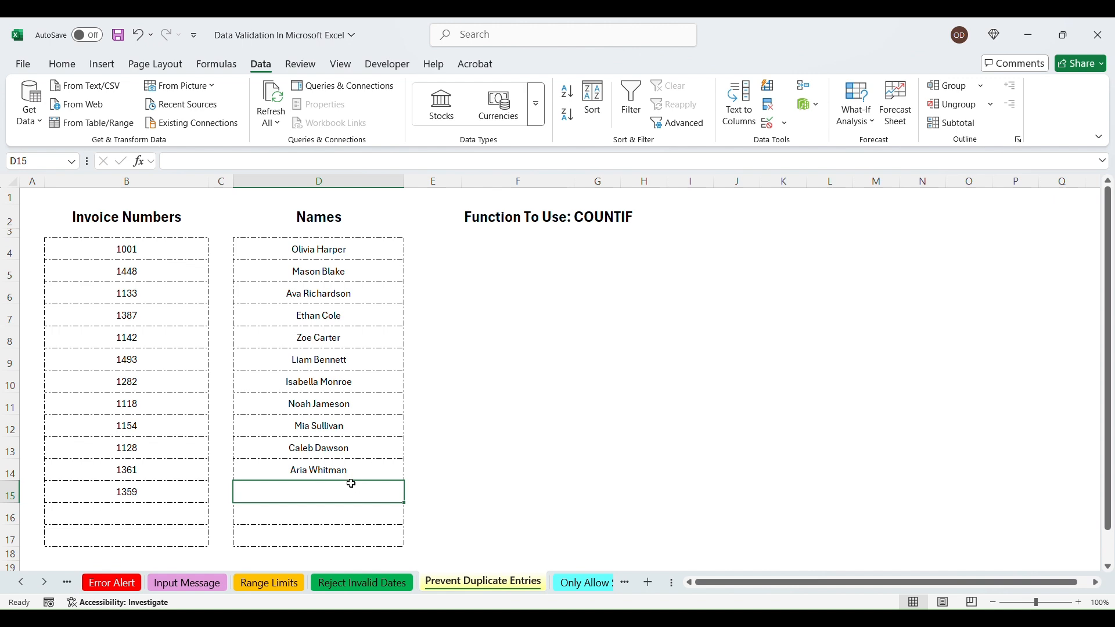
# Step: Enter a new full name that is not yet in the Names list in D15
pyautogui.write('Zoe ')
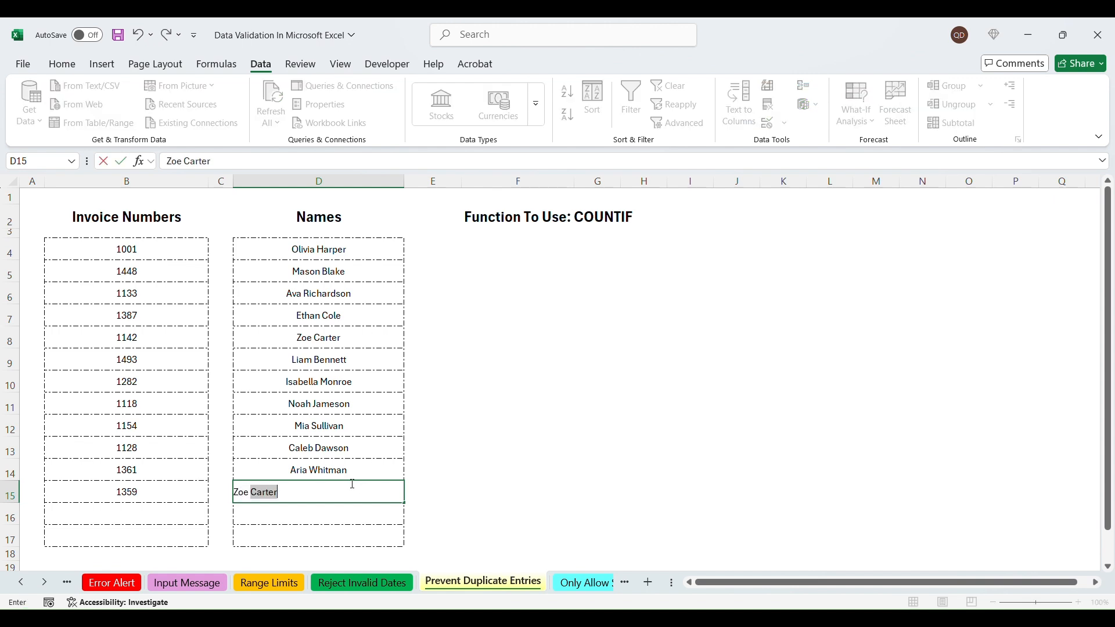
pyautogui.write('Bennett')
pyautogui.press('Return')
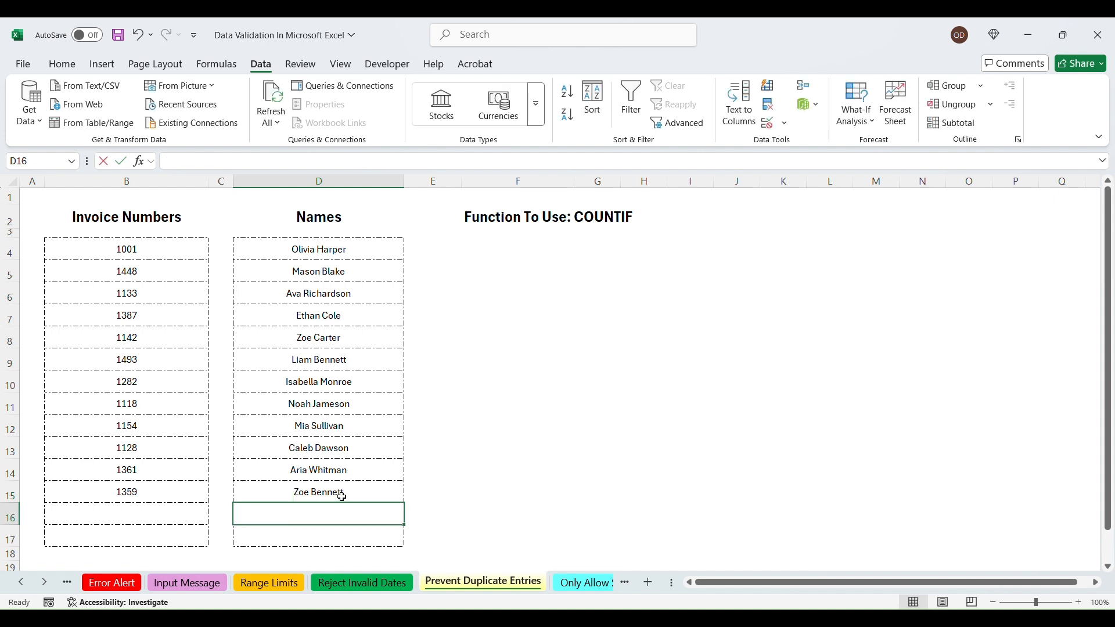
# Step: Try to repeat the D15 name in D16, cancel the entry, and clear D15
pyautogui.write('zoe bennett')
pyautogui.press('Return')
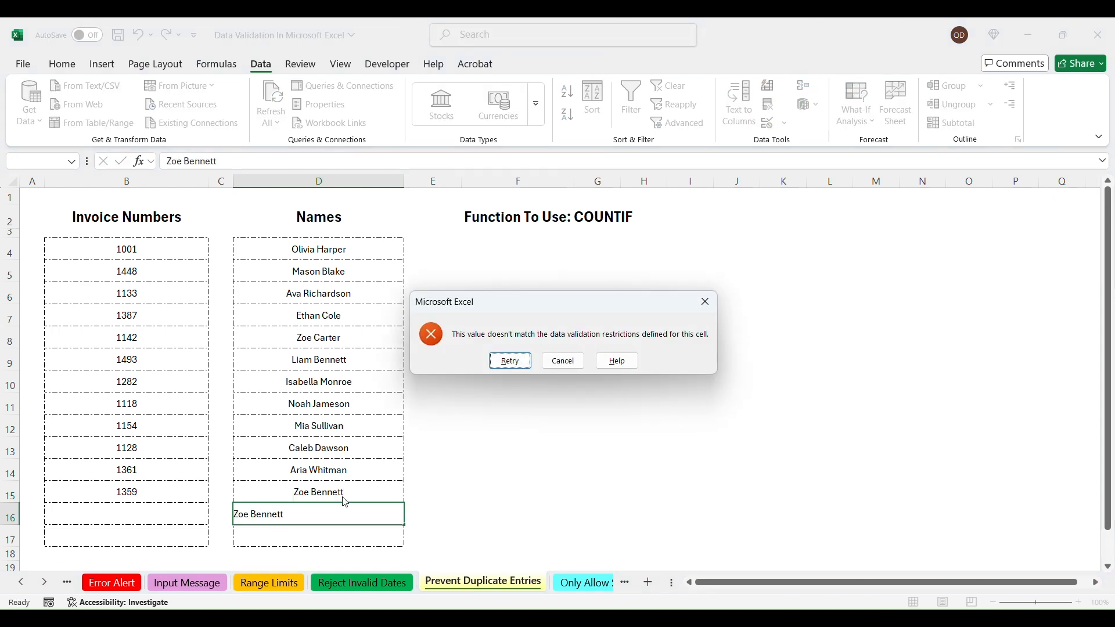
pyautogui.click(562, 360)
pyautogui.click(308, 495)
pyautogui.press('Delete')
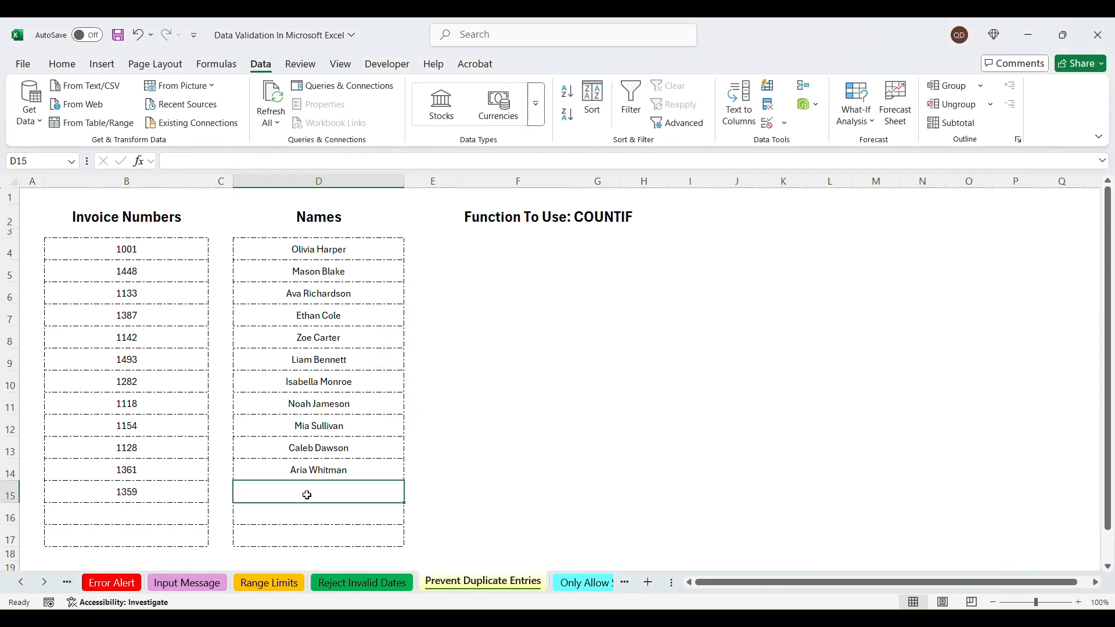
# Step: Start a data validation rule for the Invoice Numbers range B4:B17 with Custom as the allowed type
pyautogui.click(145, 517)
pyautogui.moveTo(167, 249); pyautogui.dragTo(142, 532)
pyautogui.click(767, 124)
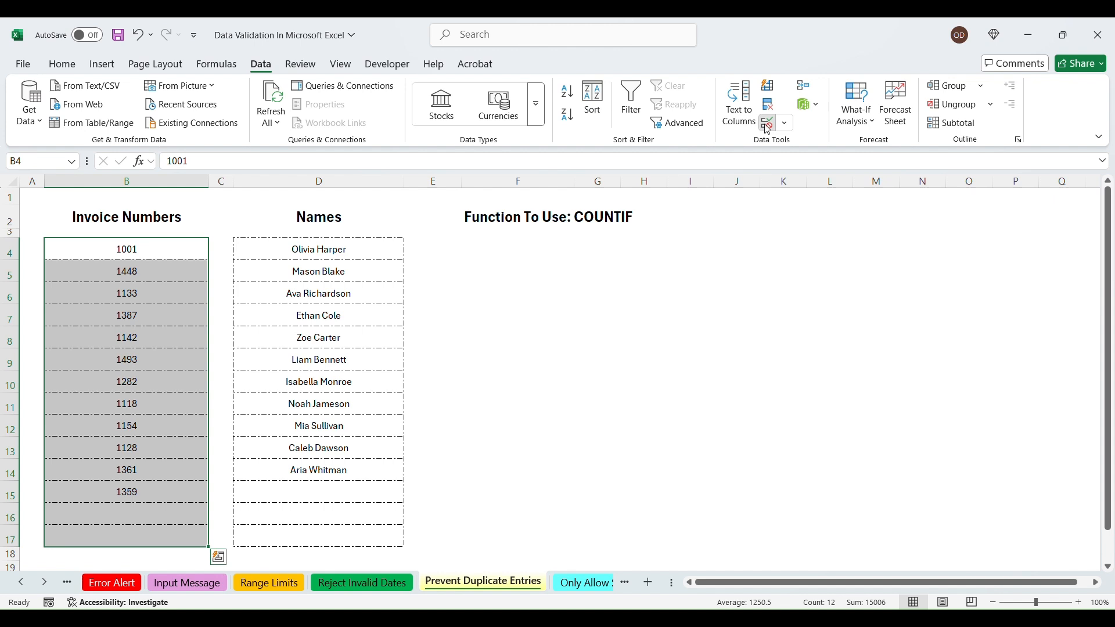
pyautogui.click(720, 364)
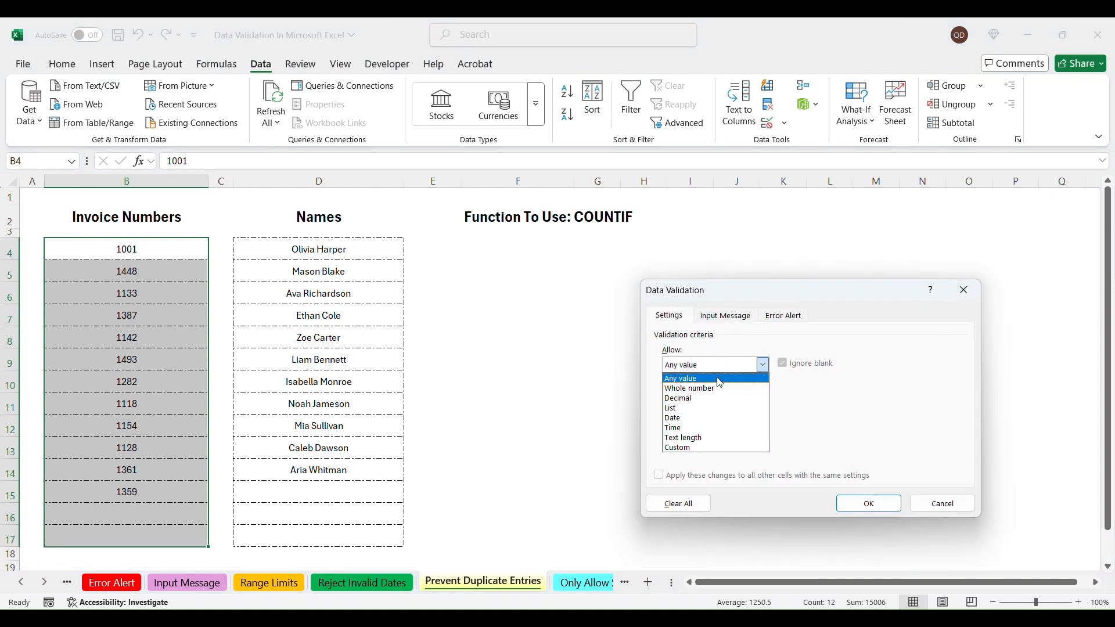
pyautogui.click(695, 451)
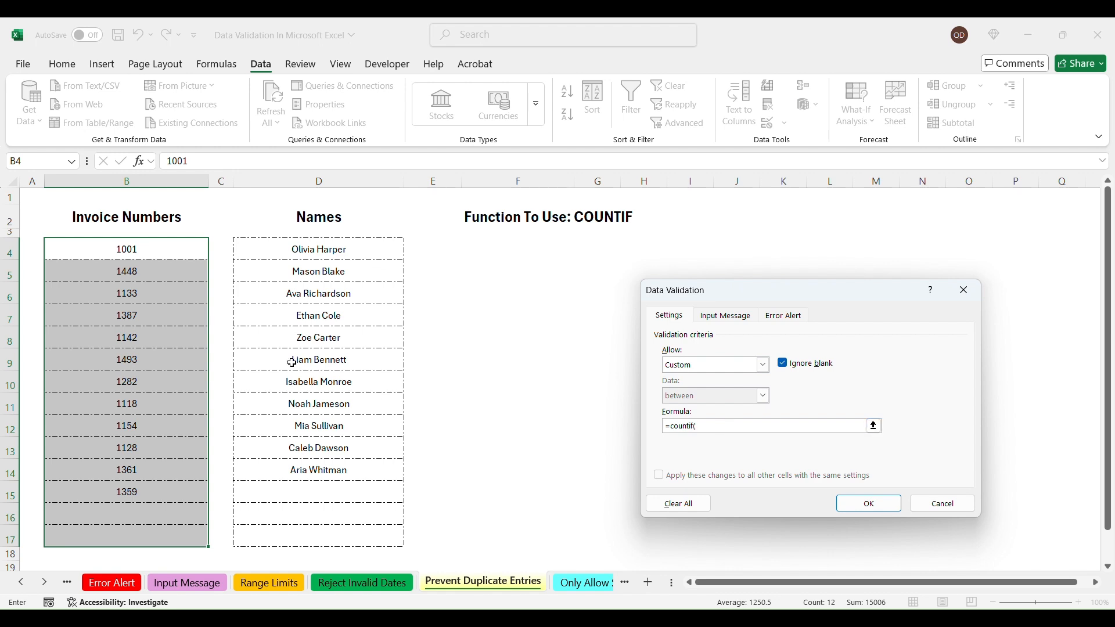
# Step: Set the custom validation formula to =countif($B$4:$B$17,B4)=1 and apply the rule to the Invoice Numbers range
pyautogui.moveTo(190, 253); pyautogui.dragTo(160, 540)
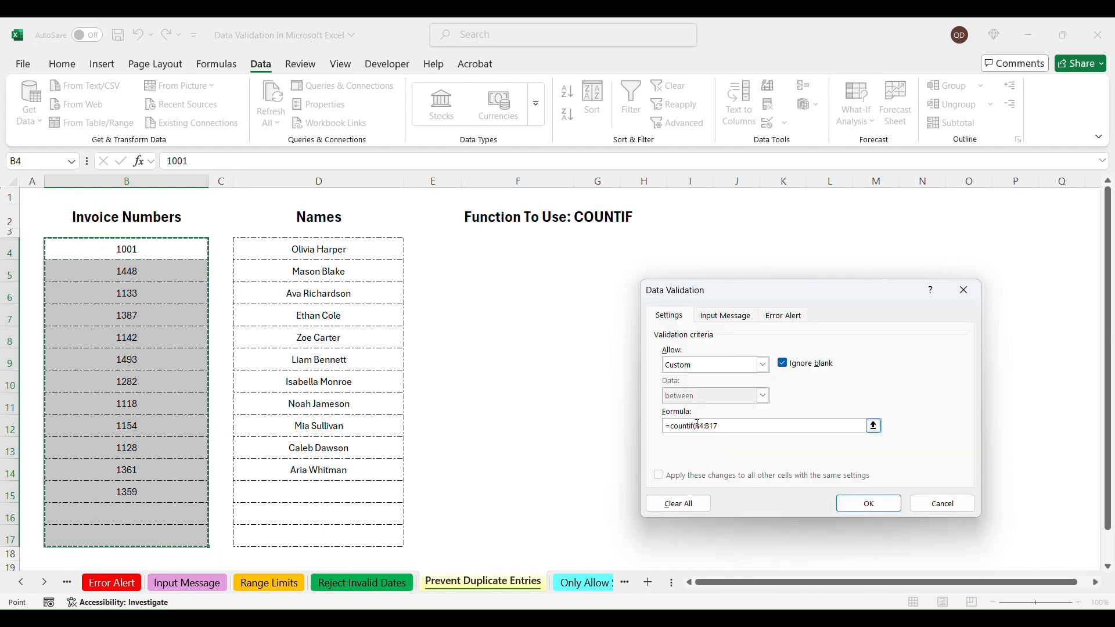
pyautogui.moveTo(696, 426); pyautogui.dragTo(750, 424)
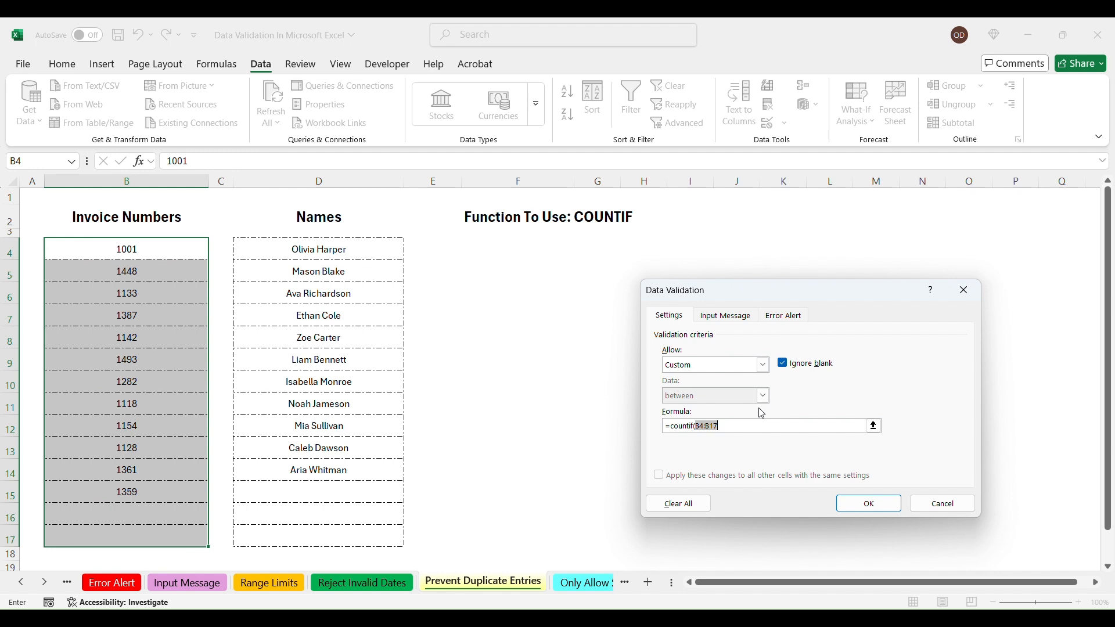
pyautogui.press('F4')
pyautogui.click(749, 428)
pyautogui.write(',')
pyautogui.click(163, 250)
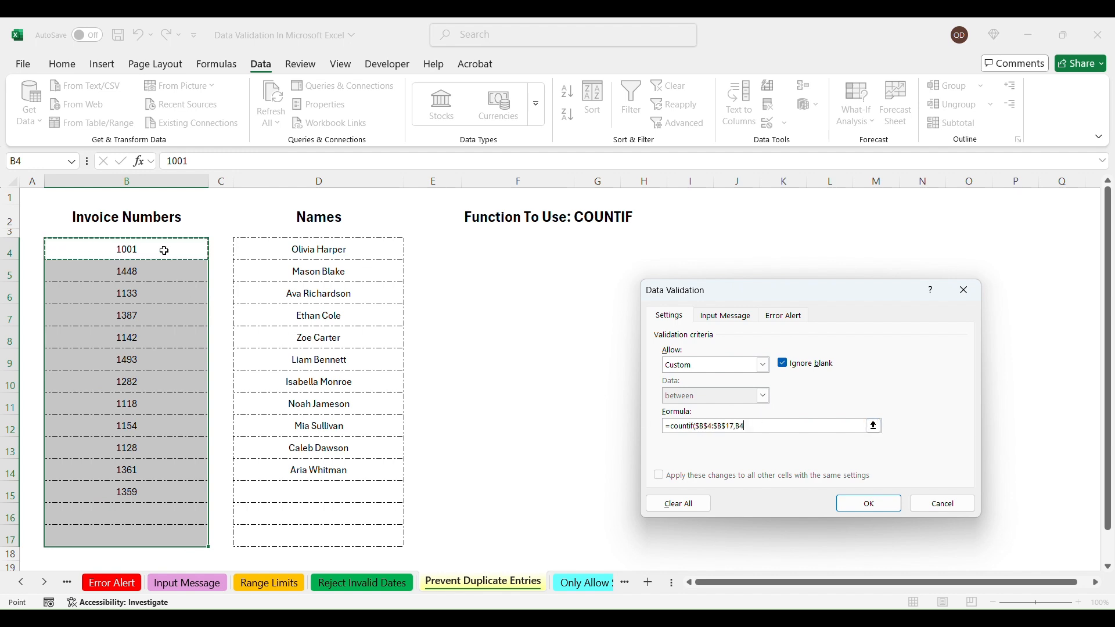
pyautogui.write(')')
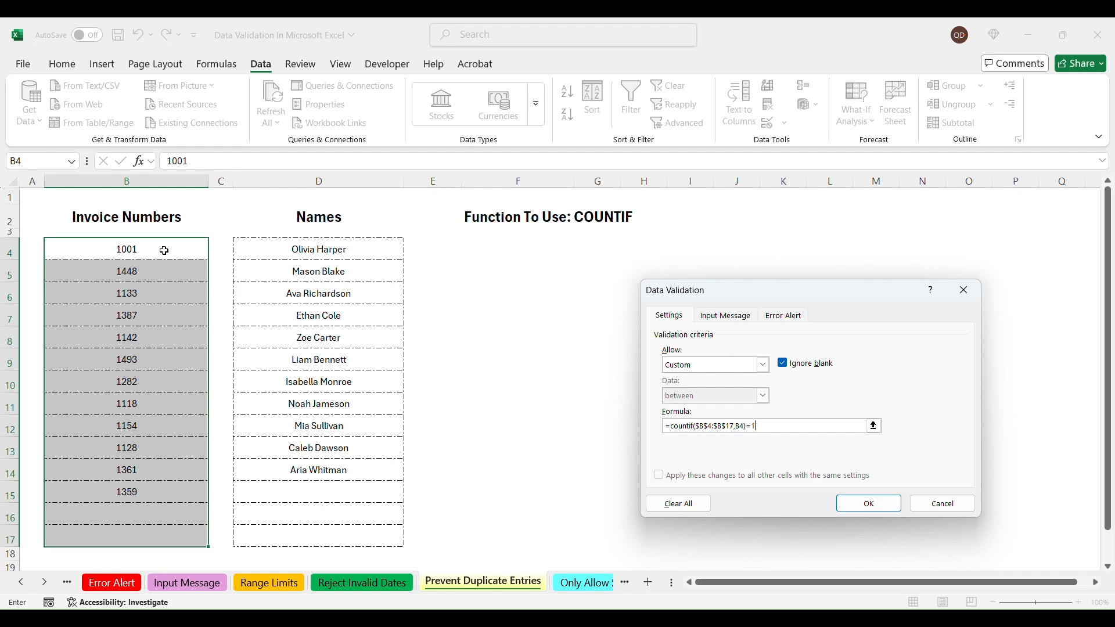
pyautogui.write('=1')
pyautogui.press('Return')
# Step: Enter 1245 in B16, then try the duplicate 1133 in B17 and cancel that entry
pyautogui.click(162, 515)
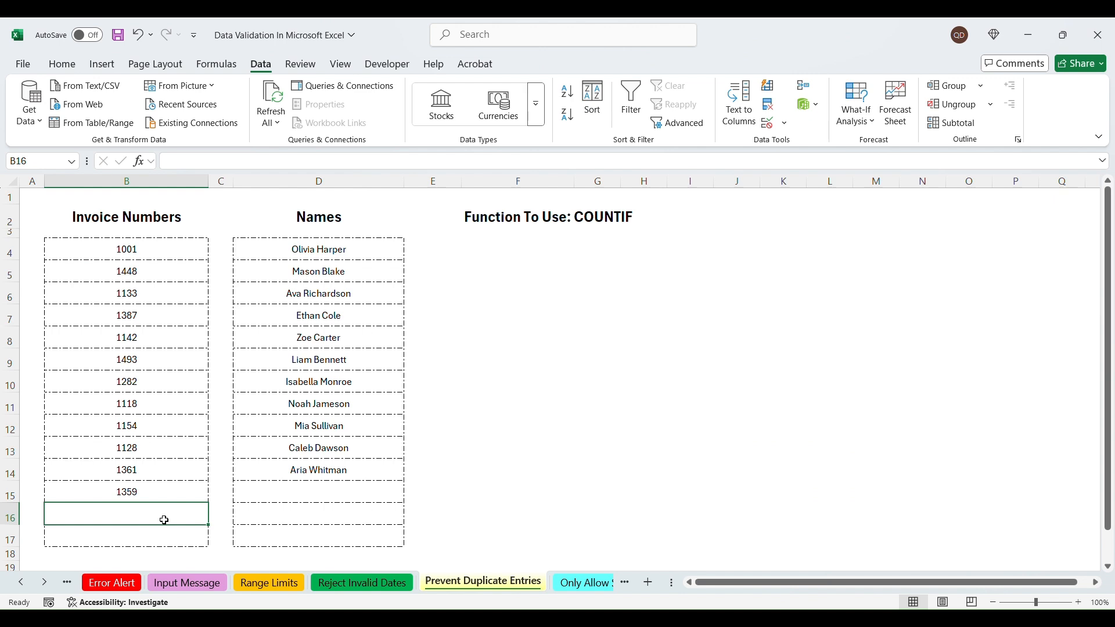
pyautogui.write('1245')
pyautogui.press('Return')
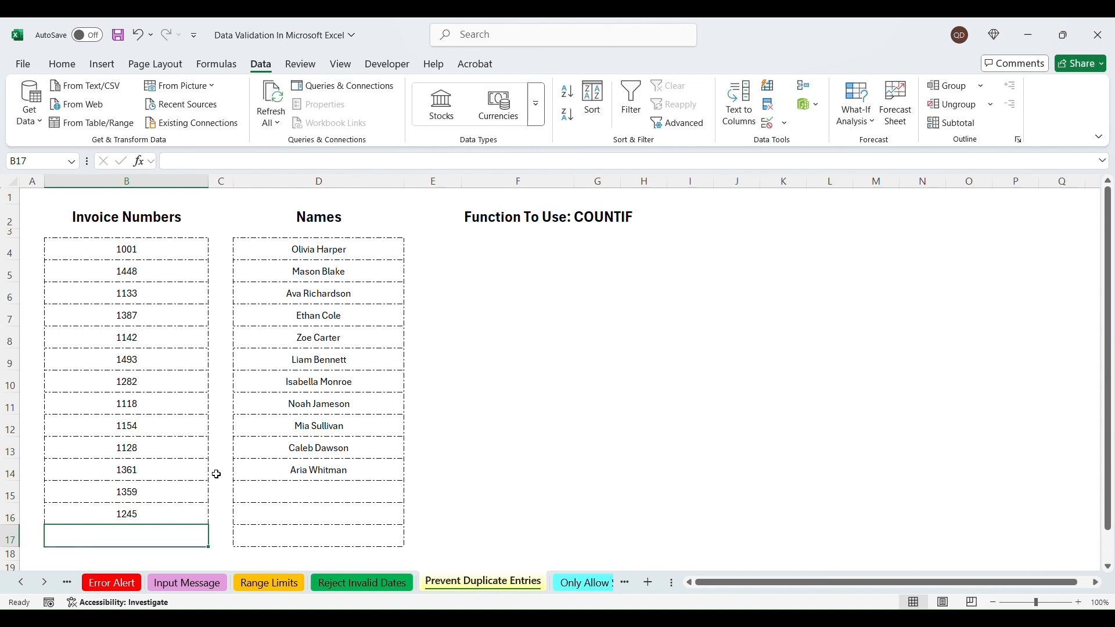
pyautogui.write('1133')
pyautogui.press('Return')
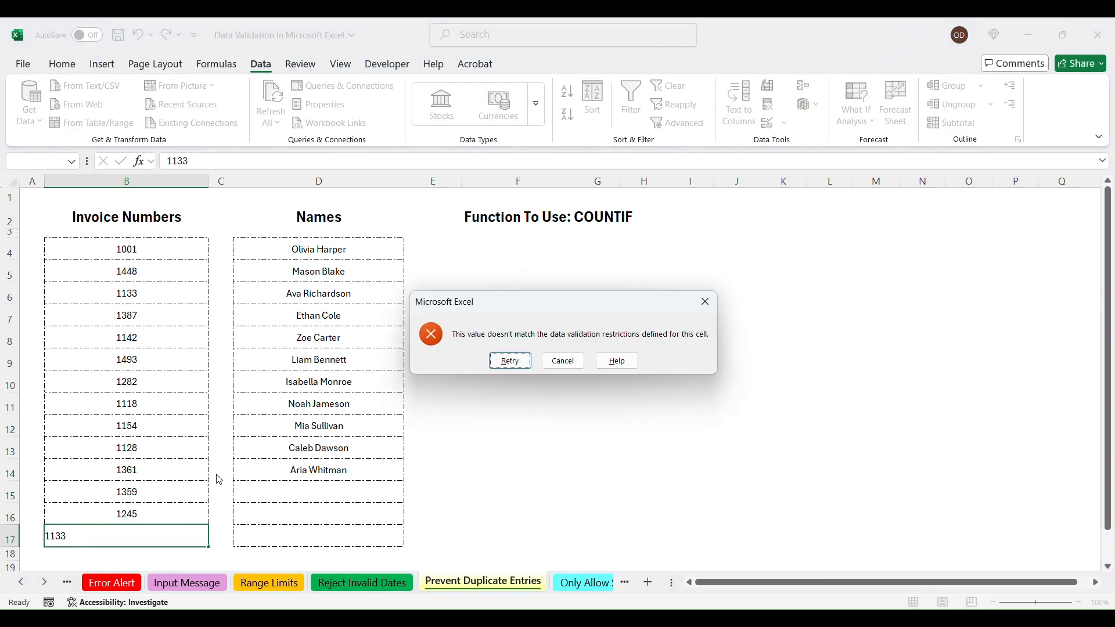
pyautogui.click(563, 361)
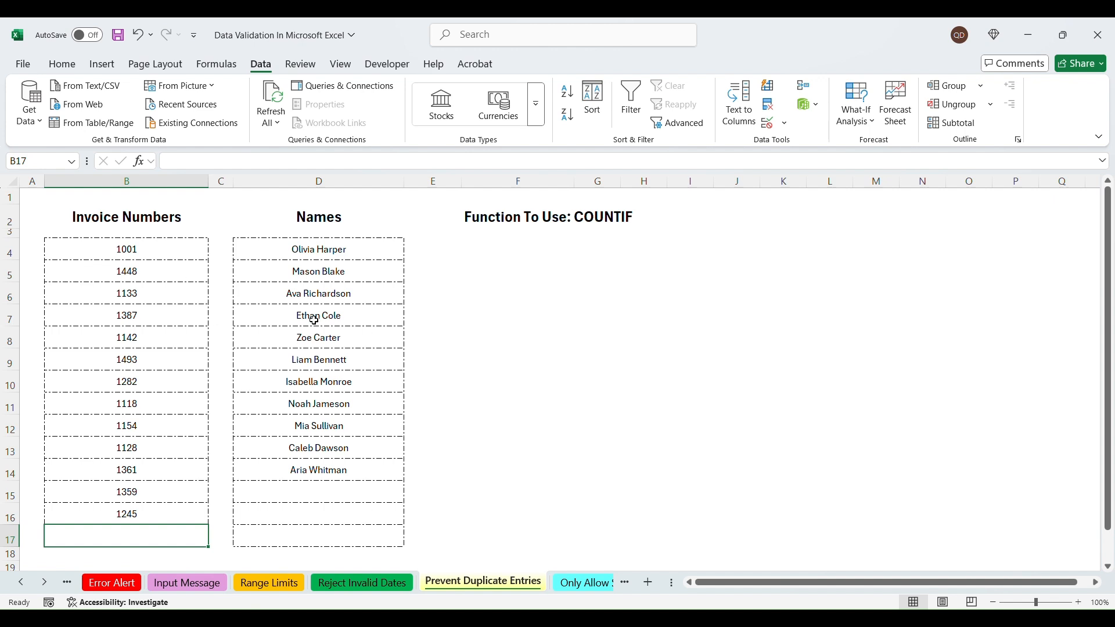
# Step: Open the Only Allow Specific Inputs sheet and examine the pattern of the codes in the Product Codes range B4:B15
pyautogui.click(586, 583)
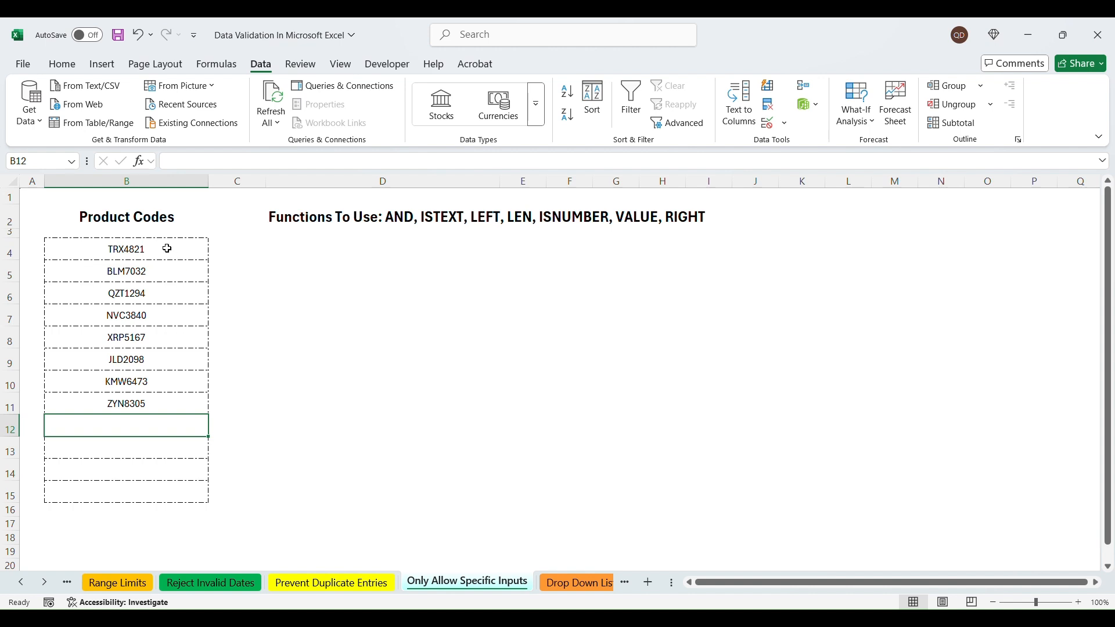
pyautogui.moveTo(166, 250); pyautogui.dragTo(167, 503)
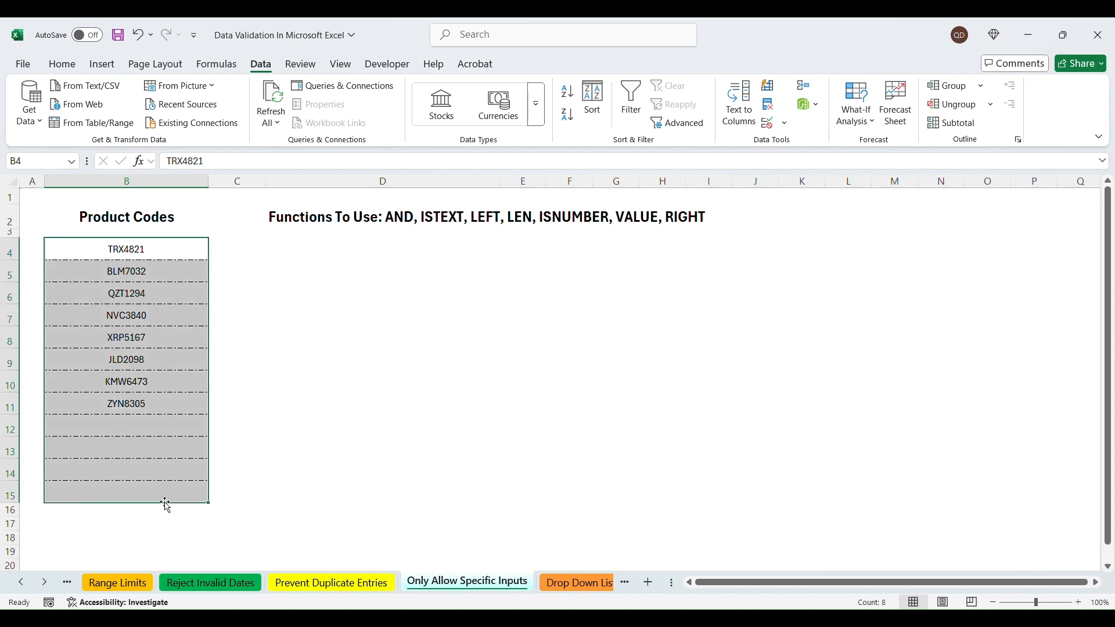
pyautogui.click(135, 252)
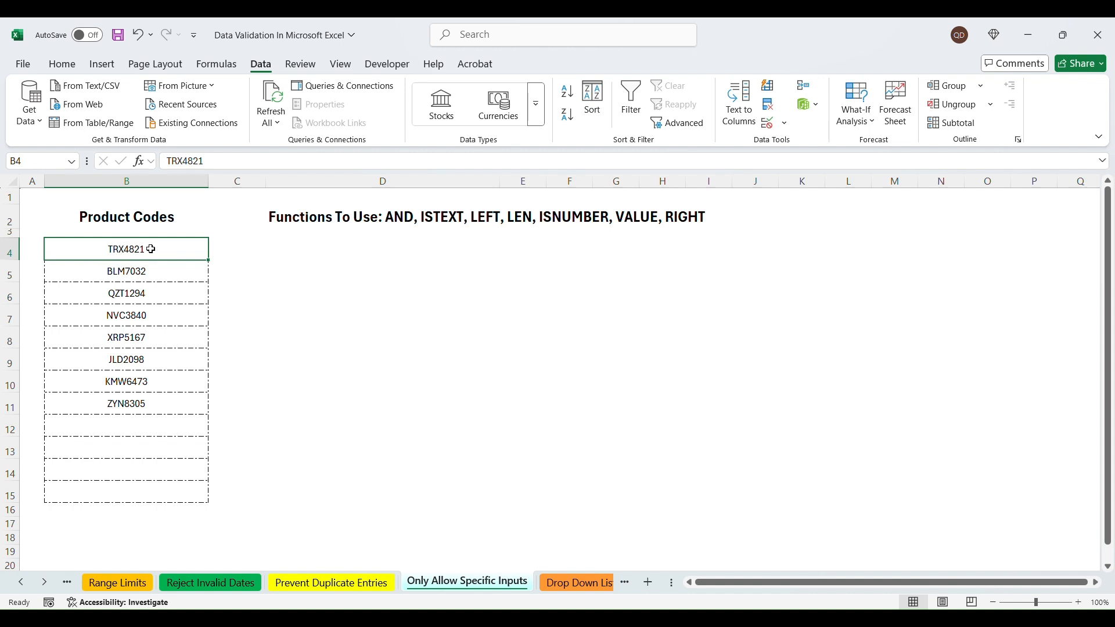
pyautogui.click(159, 425)
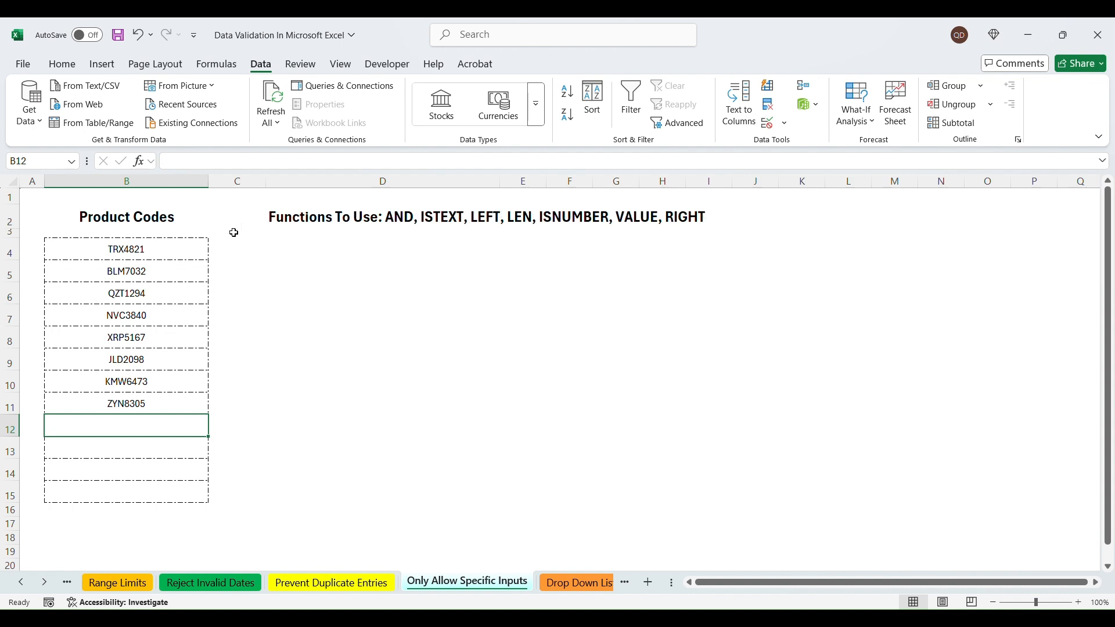
# Step: Start a test formula in D12 with =AND(ISTEXT(LEFT(B12,3)), to check that the code's first three characters are text
pyautogui.click(262, 420)
pyautogui.click(285, 423)
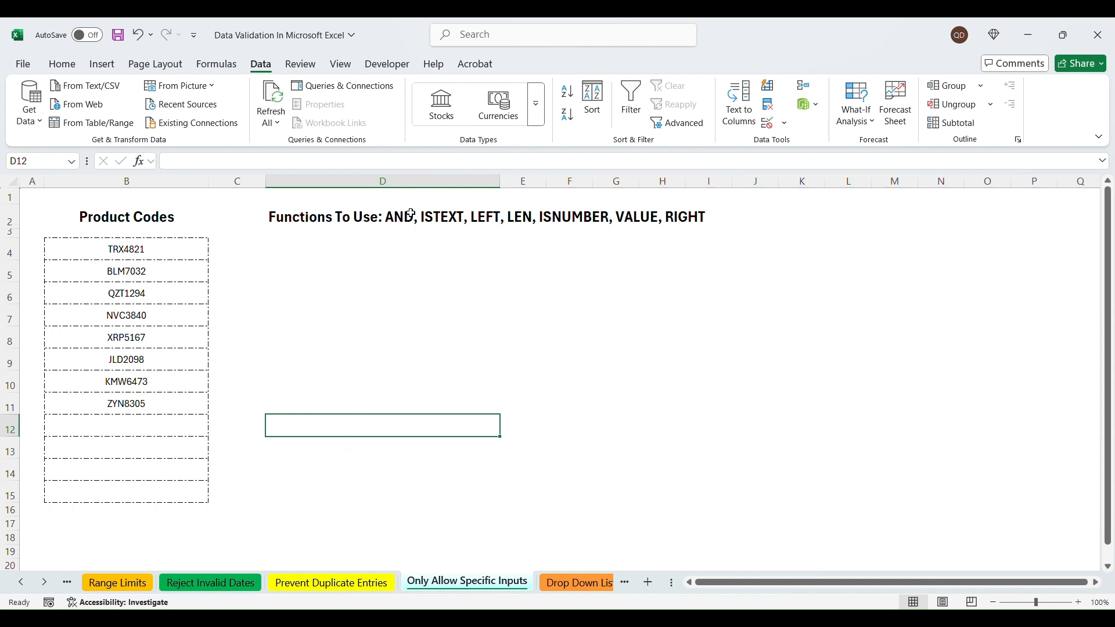
pyautogui.write('=AND')
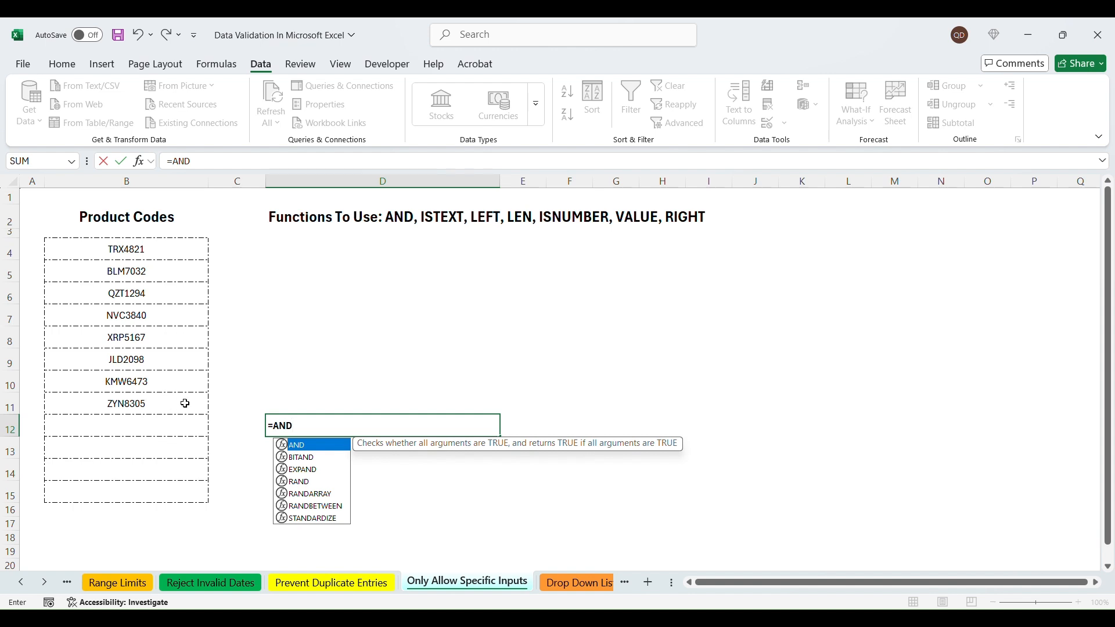
pyautogui.write('(ISTEX')
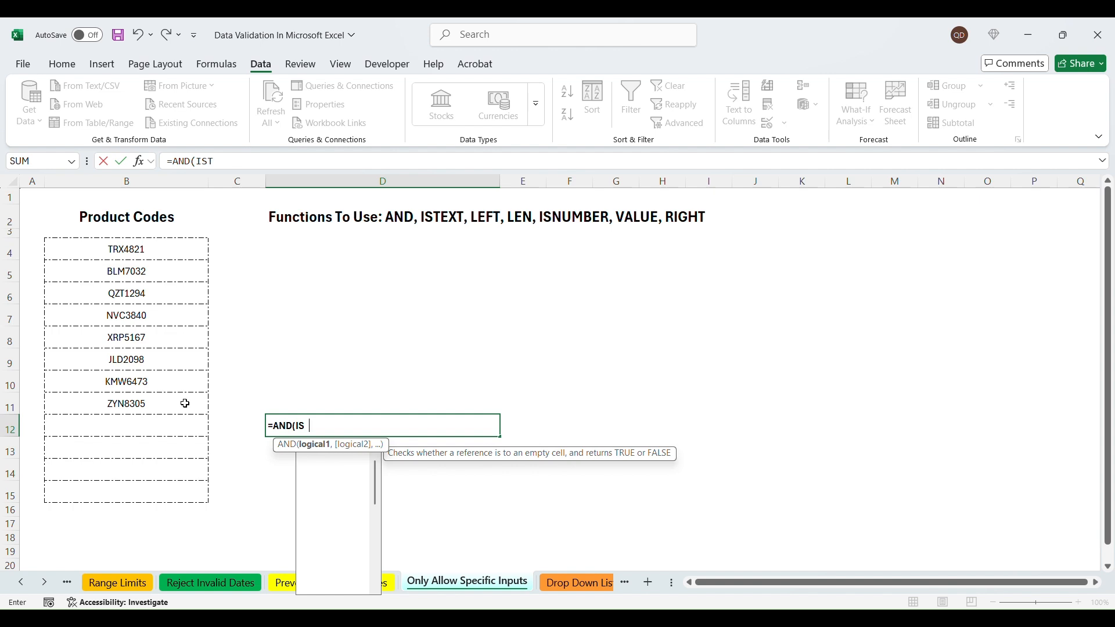
pyautogui.write('T')
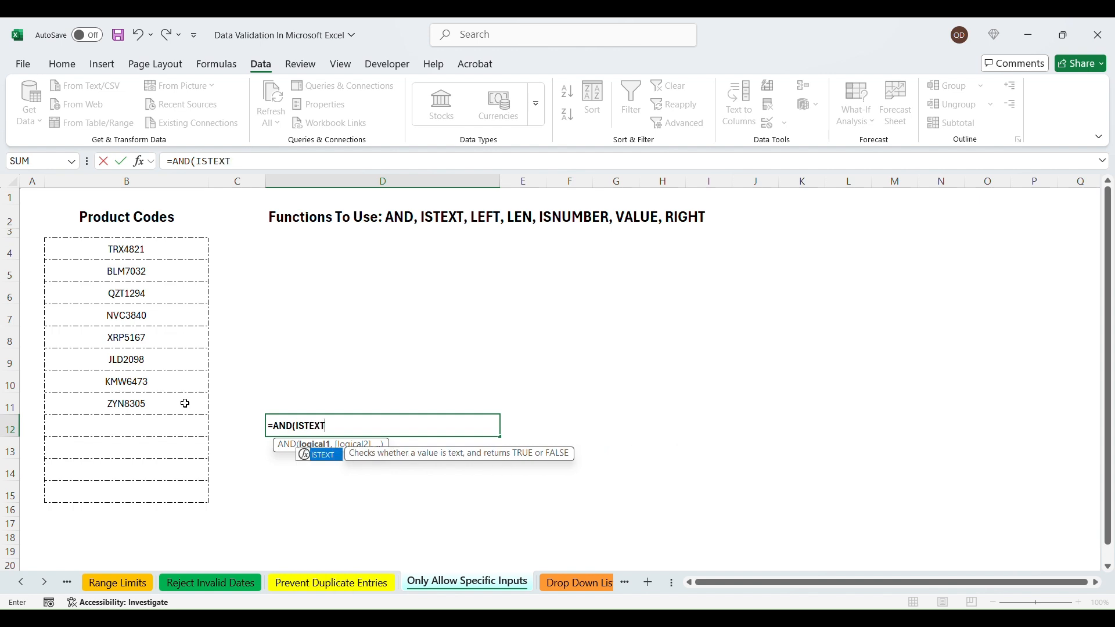
pyautogui.write('(')
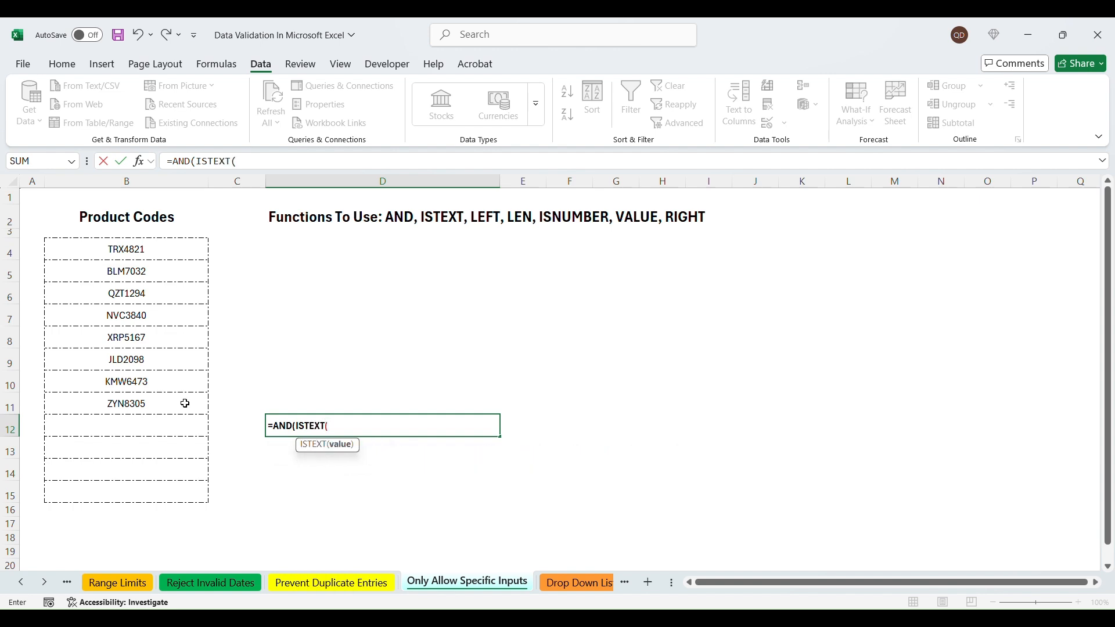
pyautogui.write('LEFT')
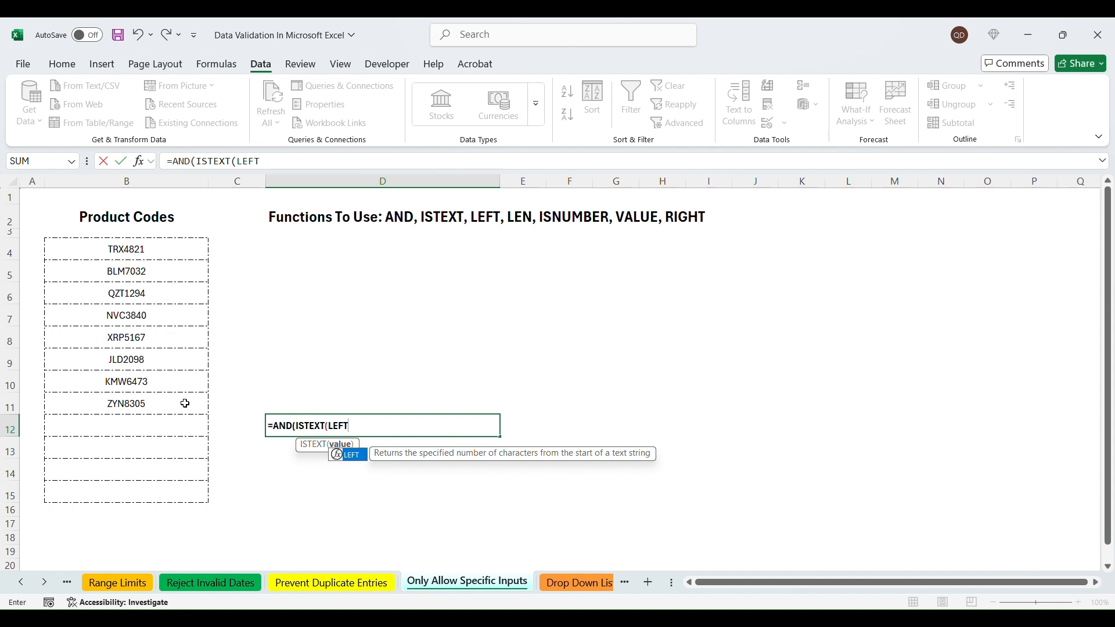
pyautogui.write('(')
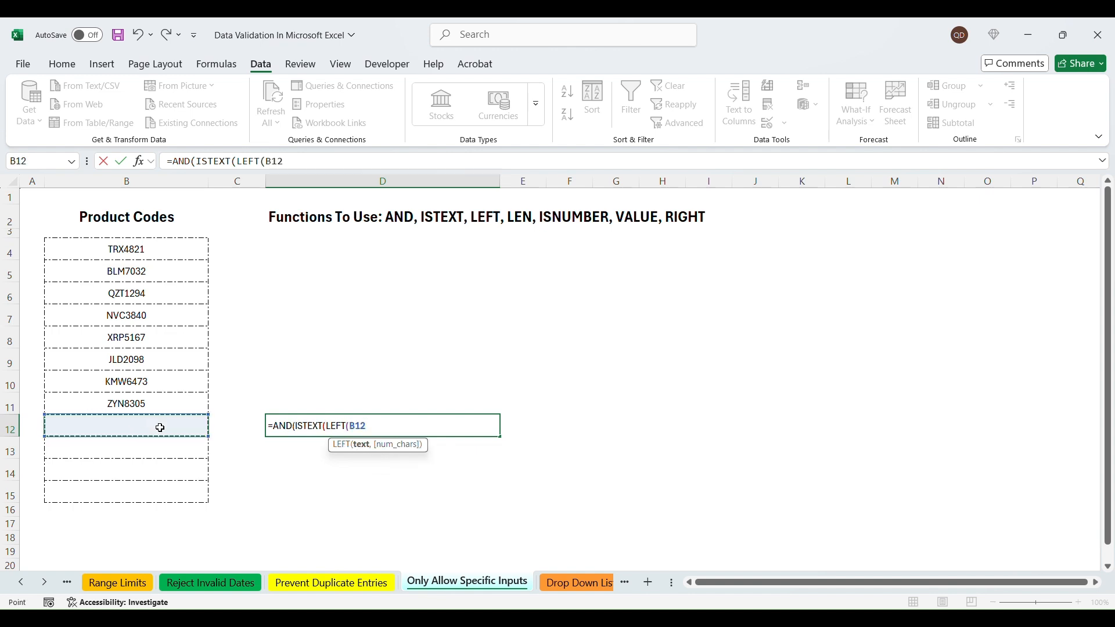
pyautogui.write(',')
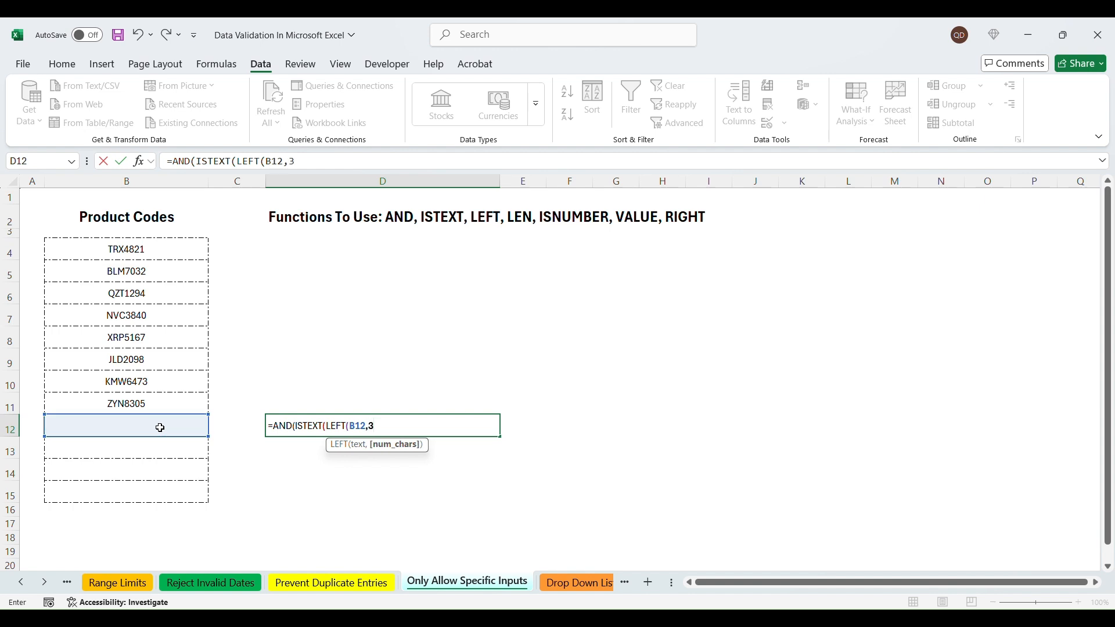
pyautogui.write('3)')
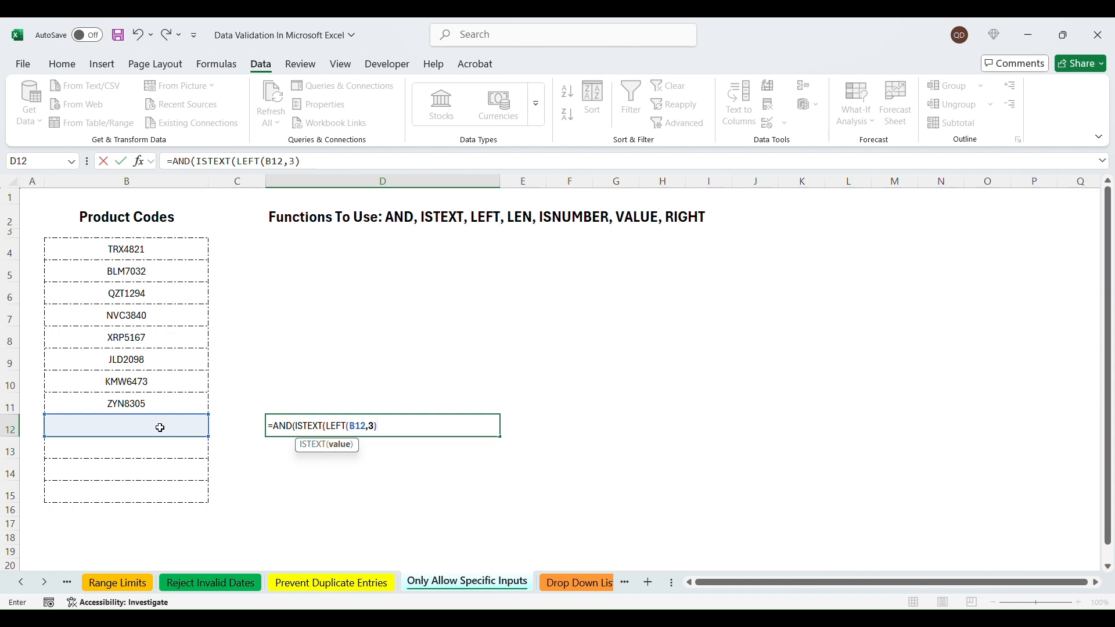
pyautogui.write('),')
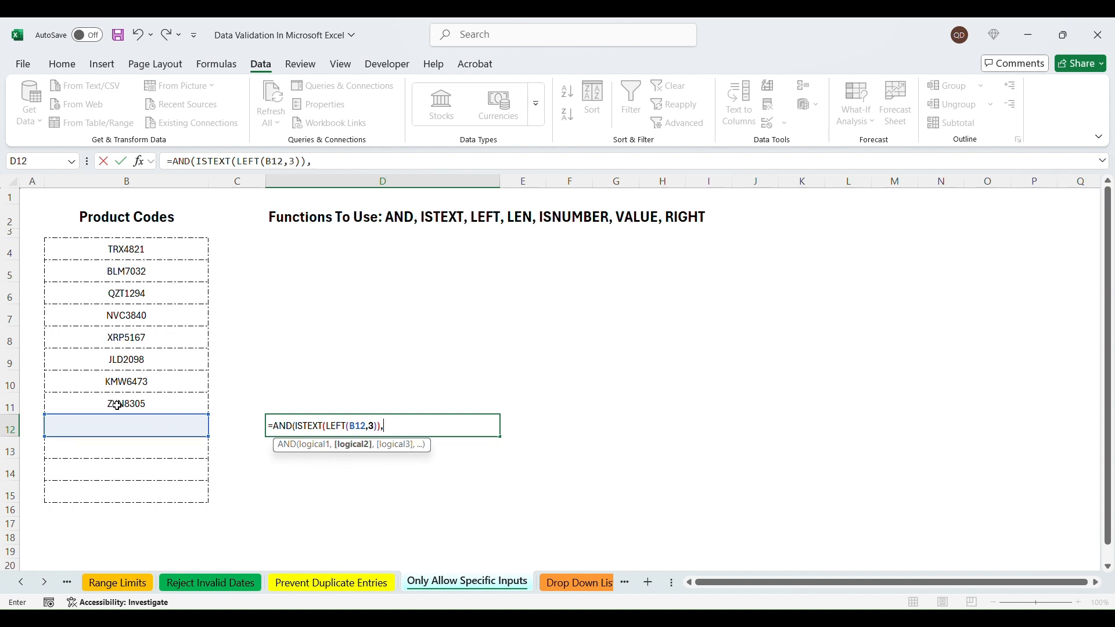
# Step: Add LEN(B12)=7, as the second AND condition to require a seven-character code
pyautogui.write('LEN(')
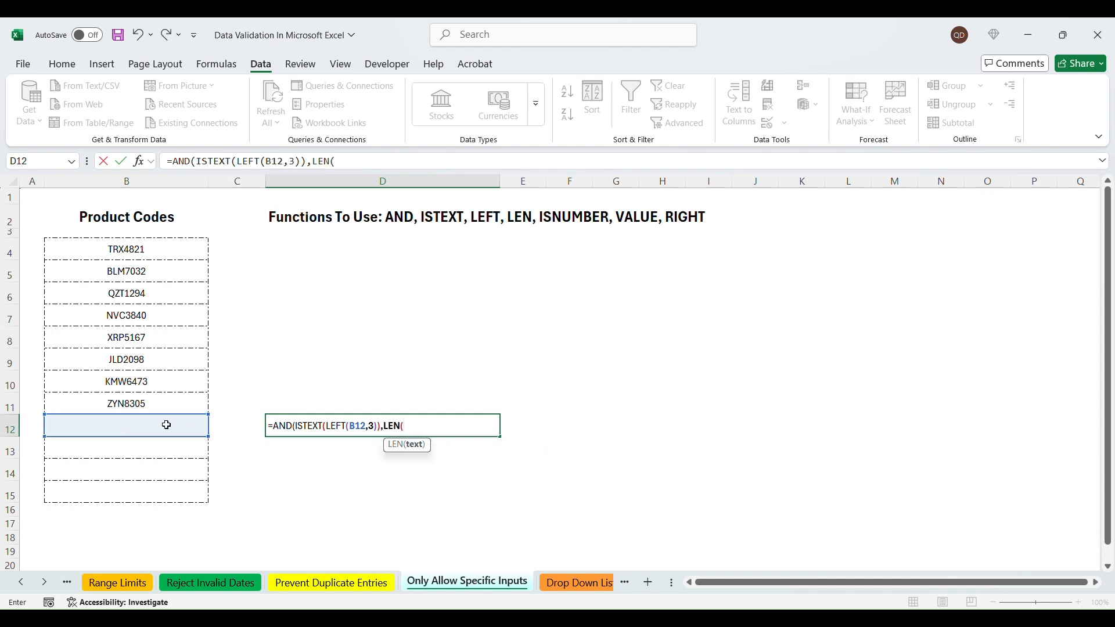
pyautogui.click(166, 425)
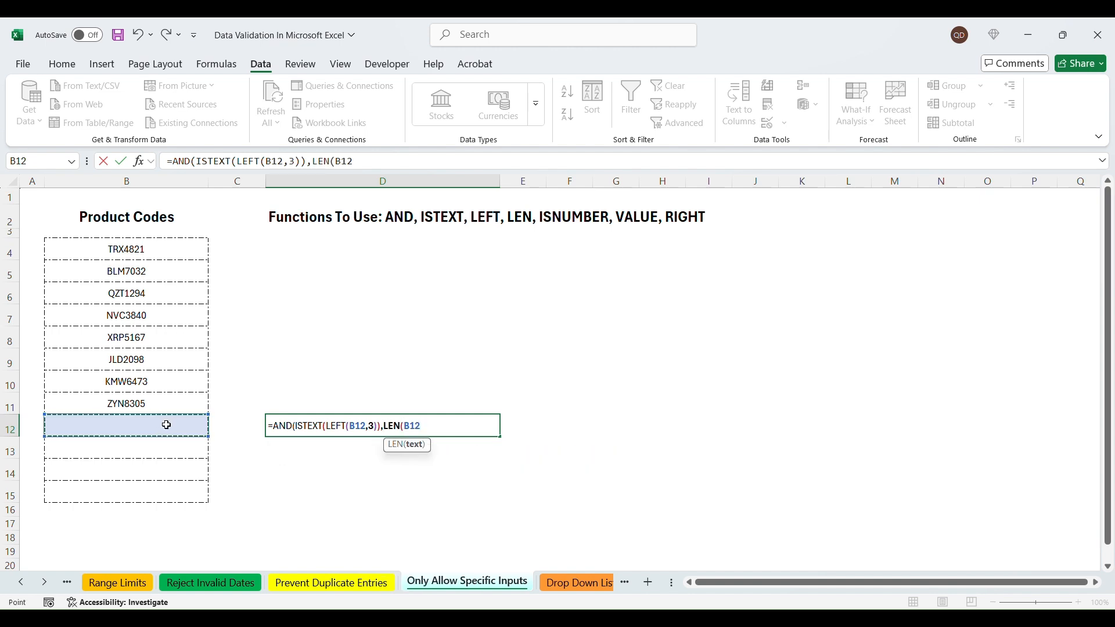
pyautogui.write(')')
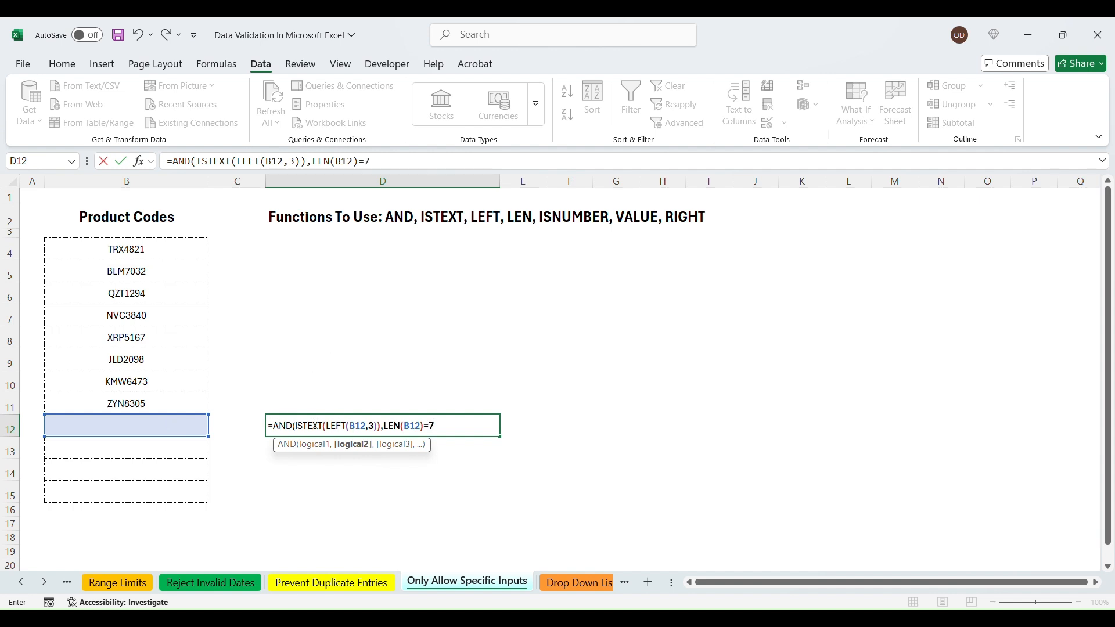
pyautogui.write('=7,')
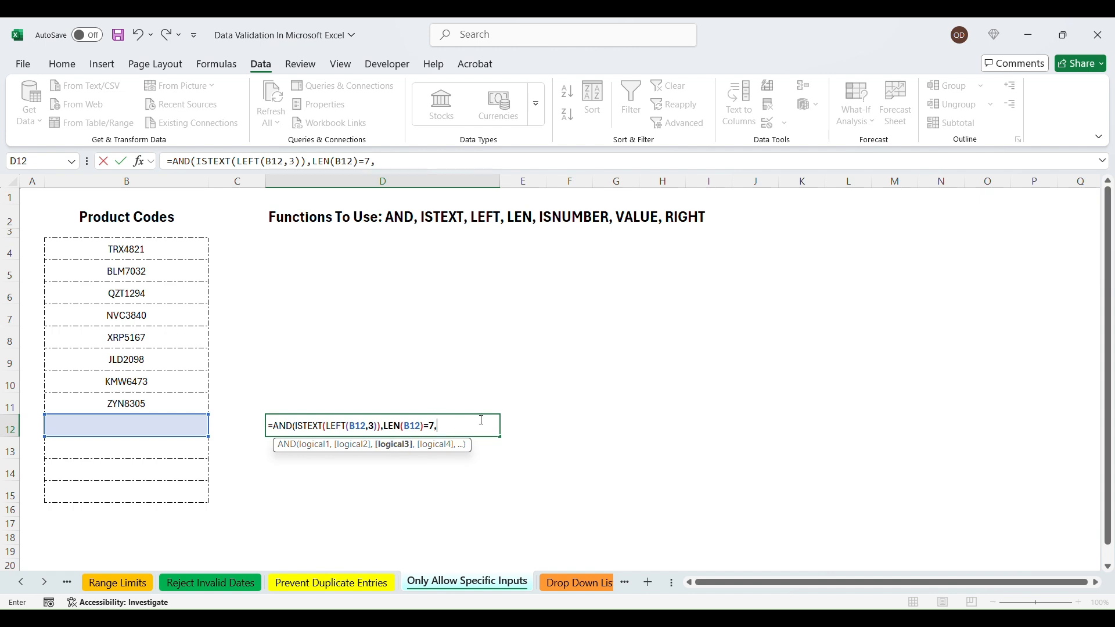
# Step: Finish the formula with ISNUMBER(VALUE(RIGHT(B12,4)))) to require the code's last four characters to be numeric
pyautogui.write('ISNU')
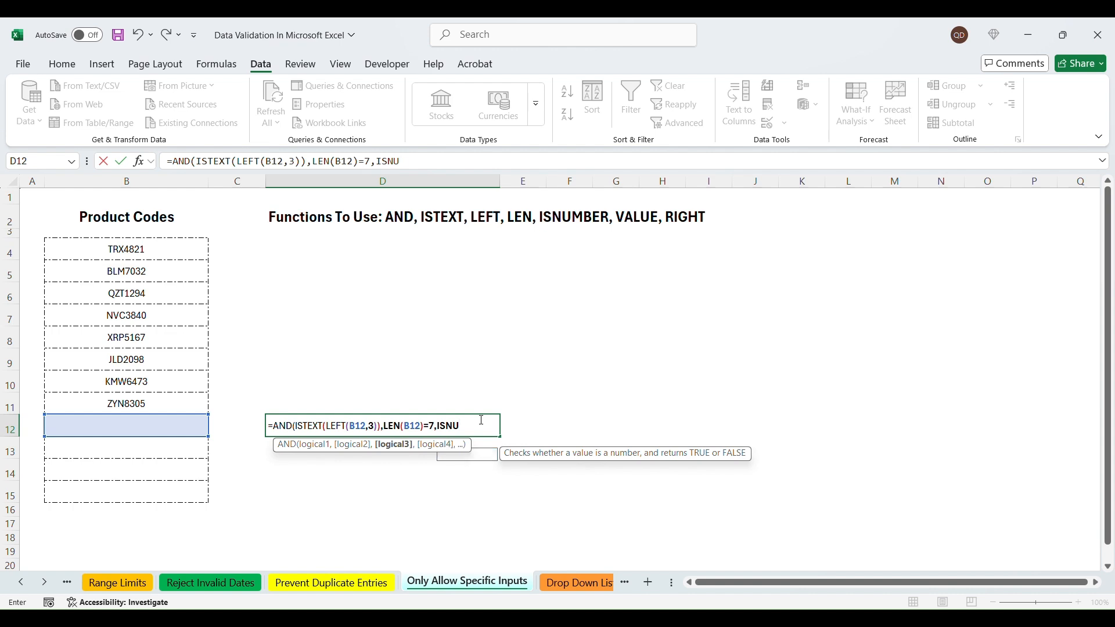
pyautogui.write('MBER')
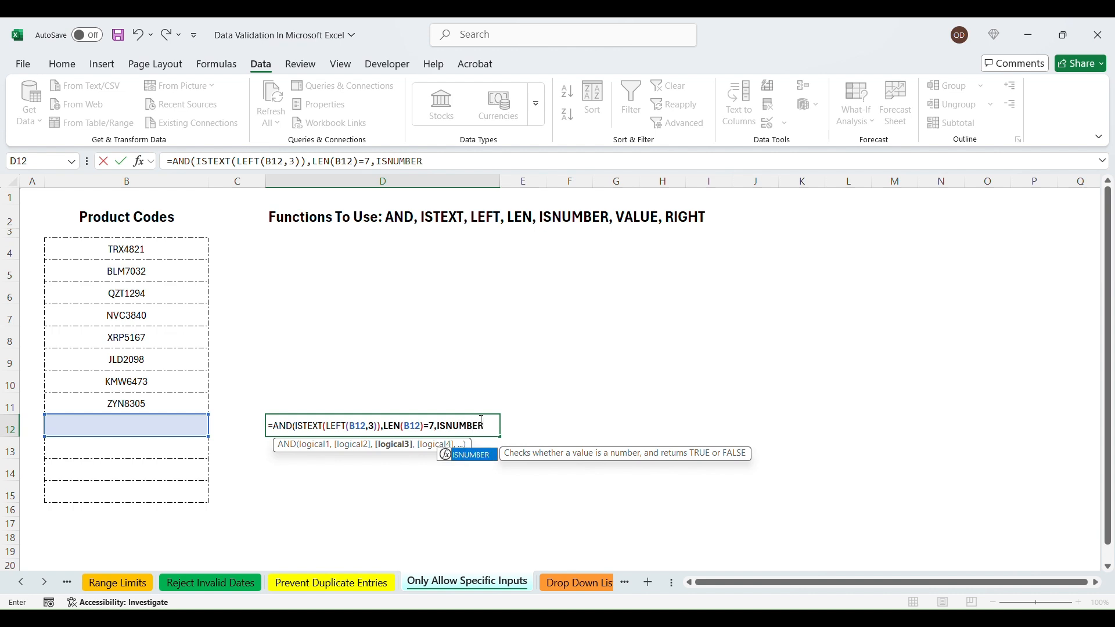
pyautogui.write('(')
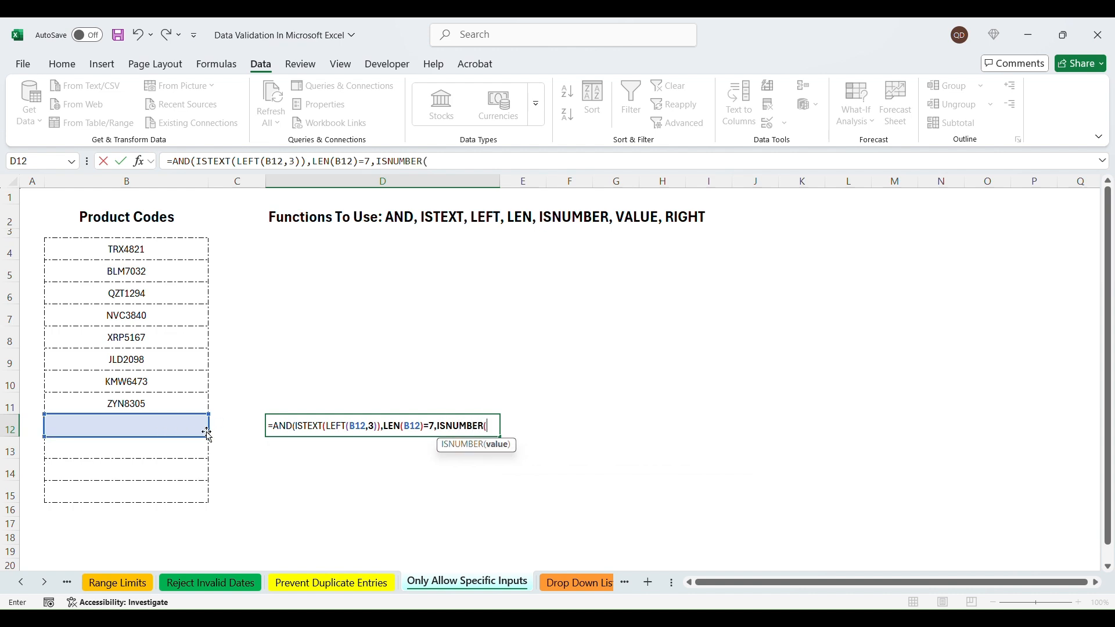
pyautogui.write('VALUE(RIGHT(')
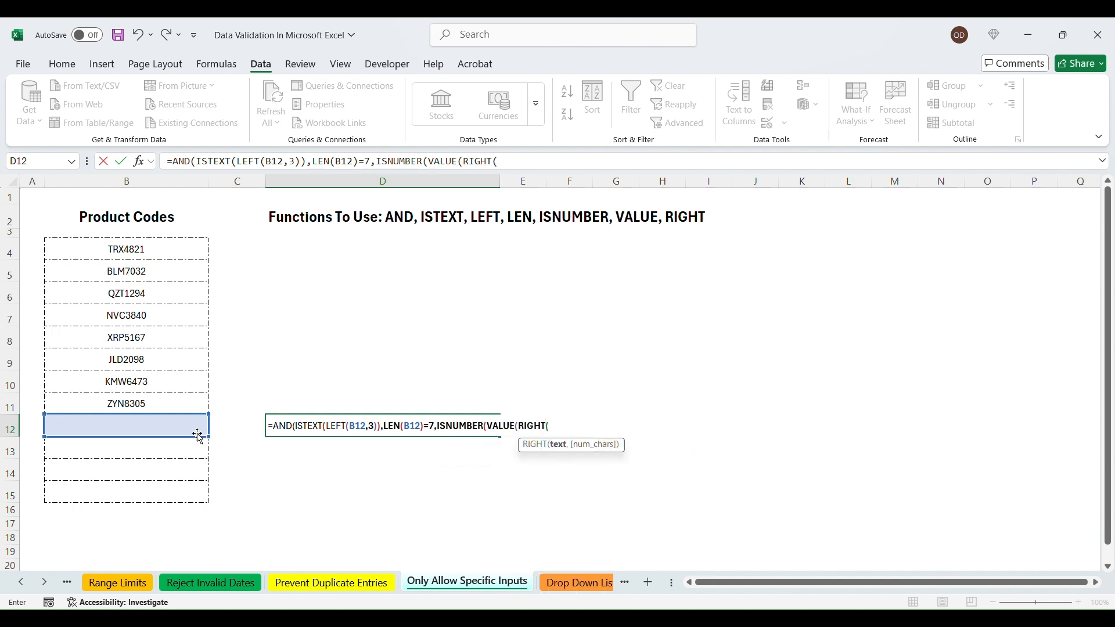
pyautogui.click(169, 428)
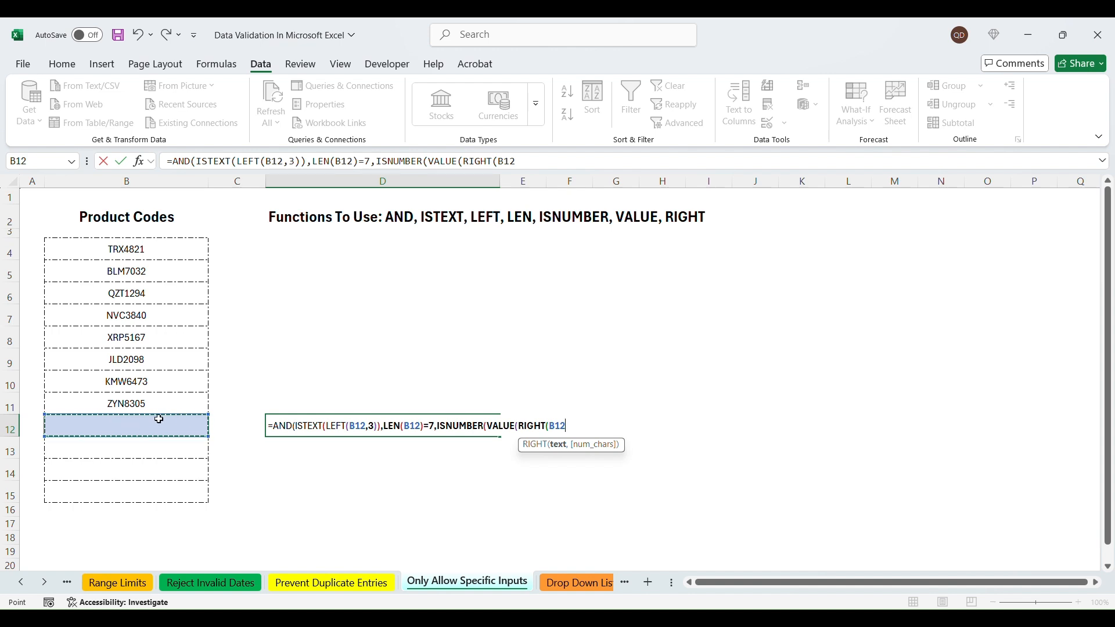
pyautogui.write(',')
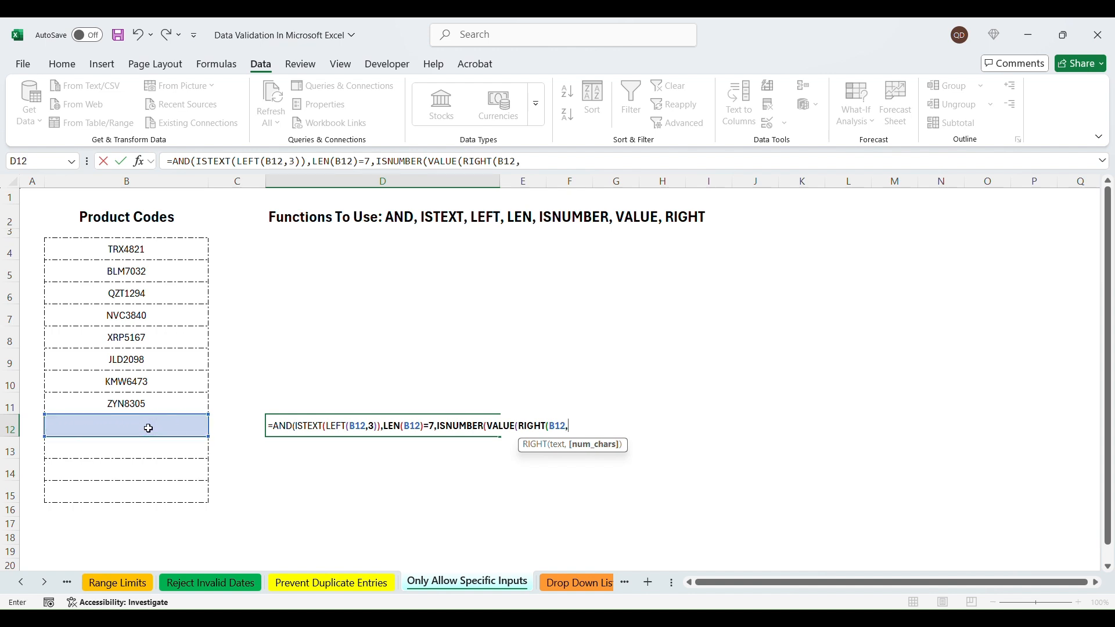
pyautogui.write('4))))')
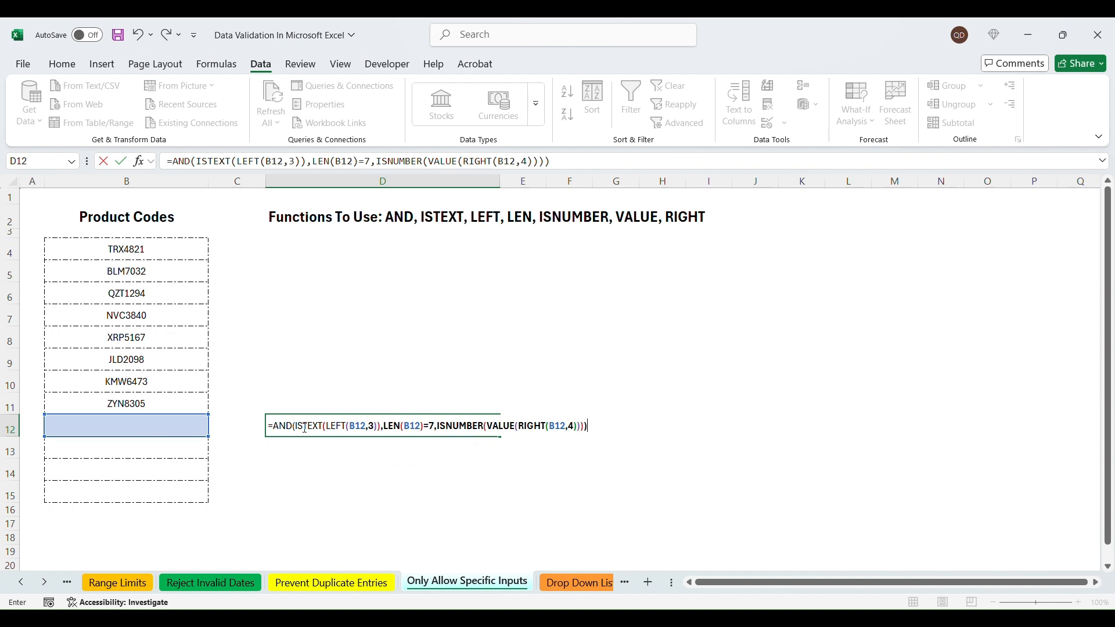
# Step: Review the ISTEXT, LEN and ISNUMBER conditions in the D12 formula and commit it
pyautogui.moveTo(382, 427); pyautogui.dragTo(296, 428)
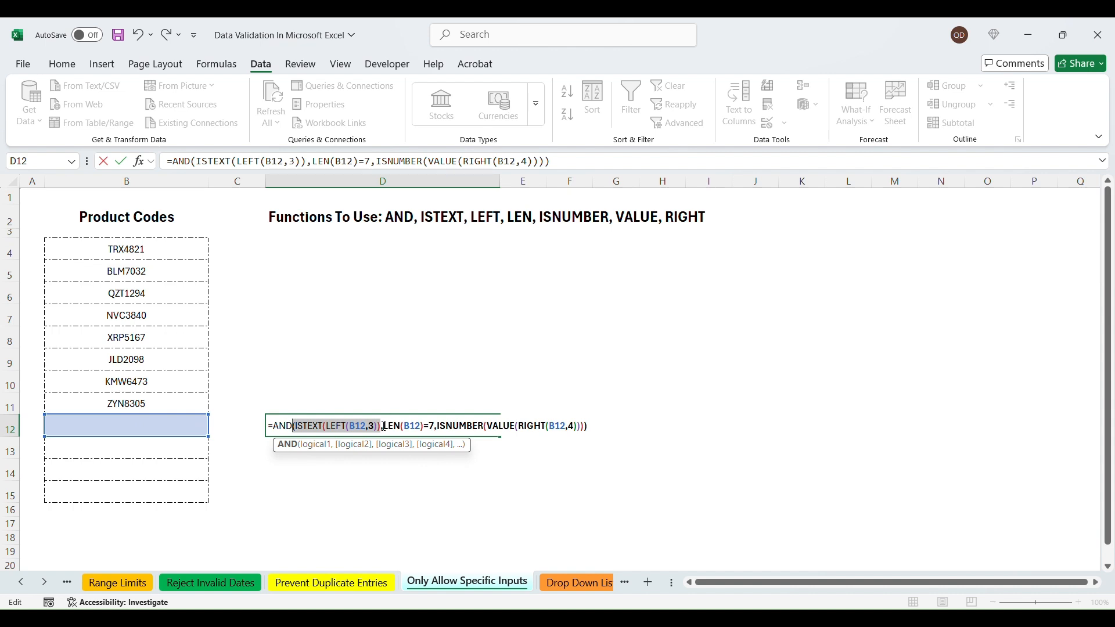
pyautogui.moveTo(383, 427); pyautogui.dragTo(436, 426)
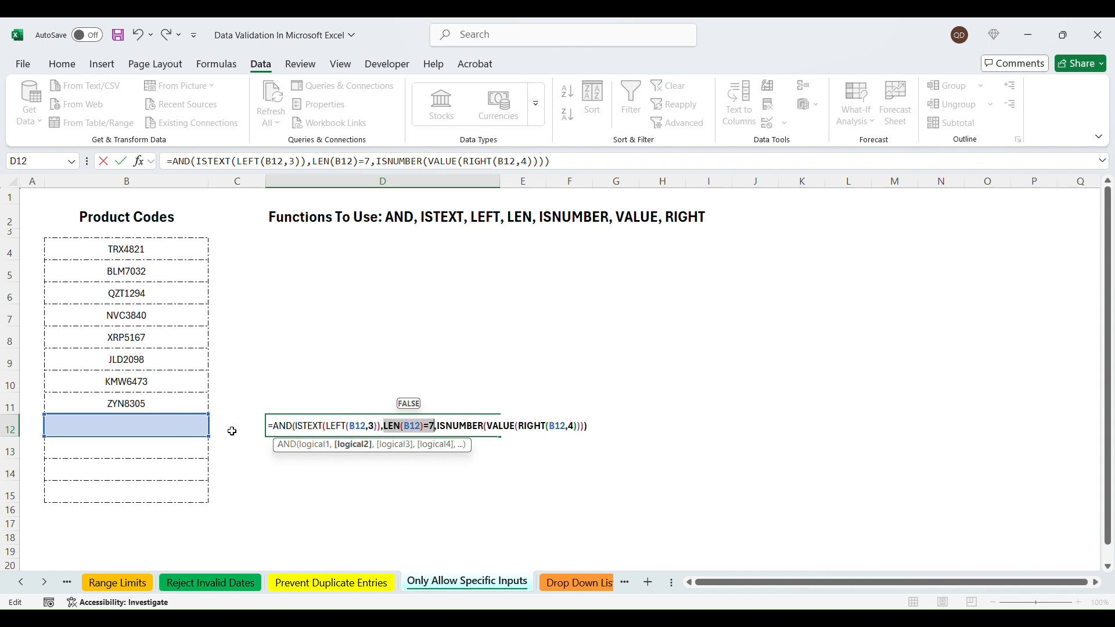
pyautogui.moveTo(437, 426); pyautogui.dragTo(483, 427)
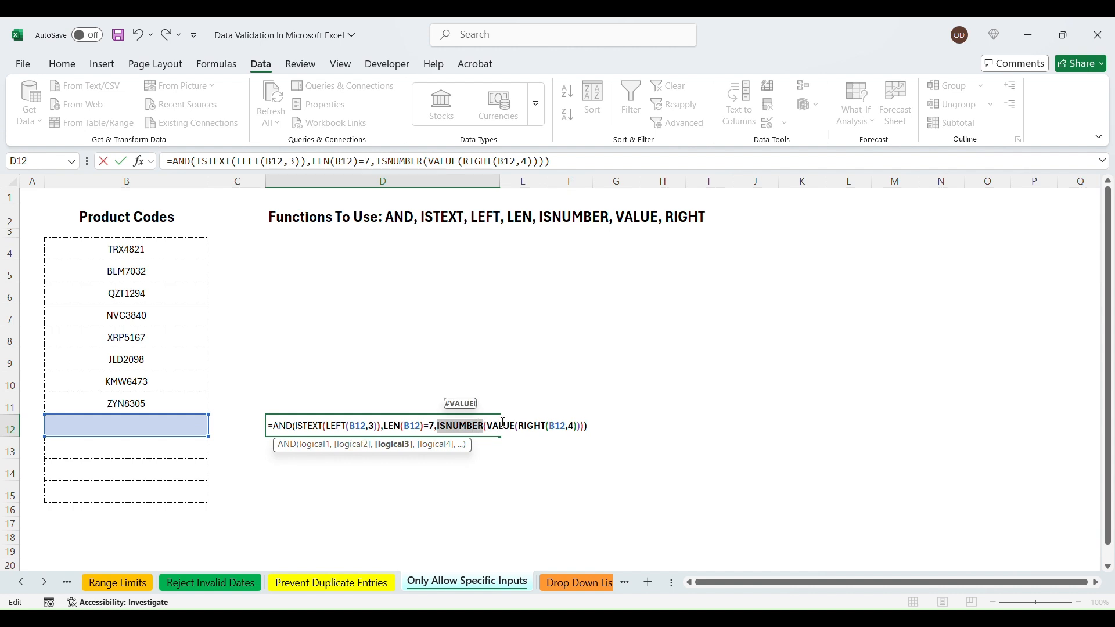
pyautogui.click(591, 428)
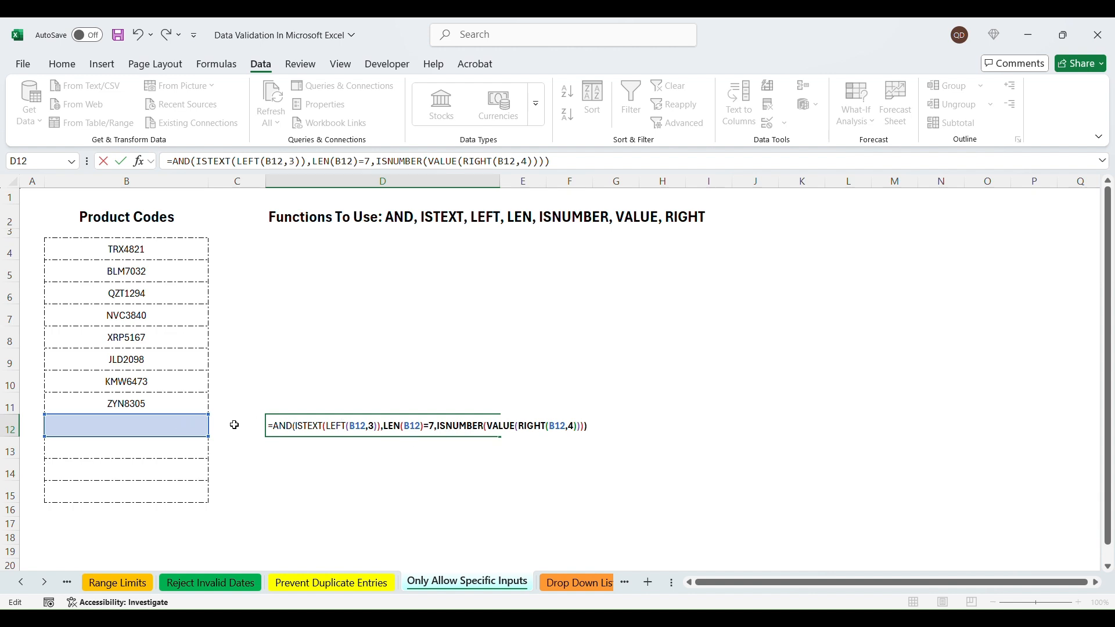
pyautogui.press('Return')
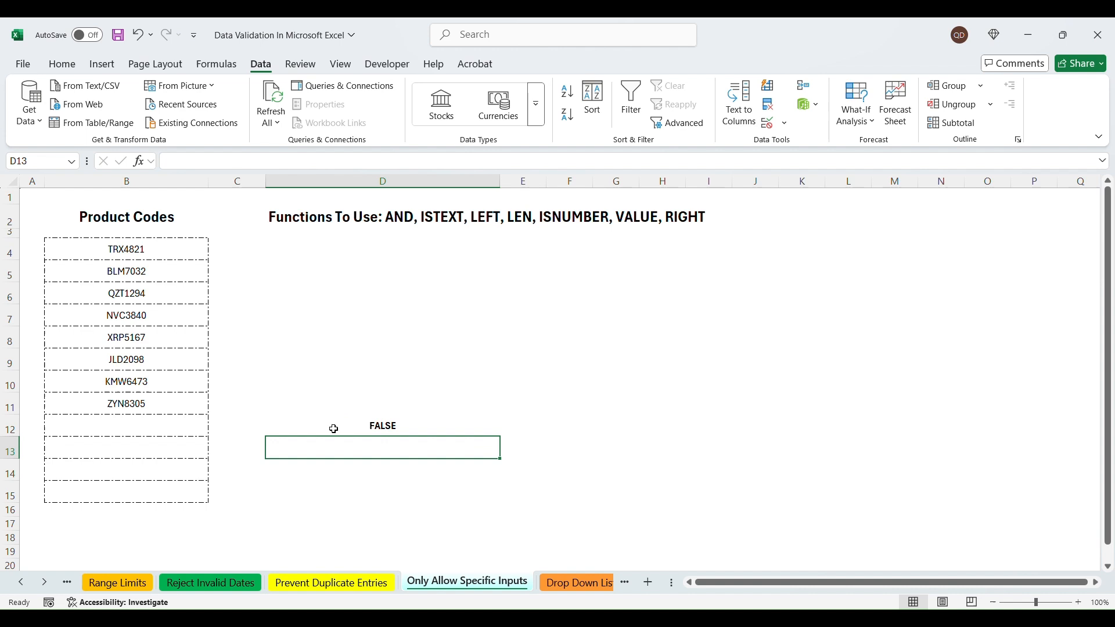
# Step: Enter the product code ABC1234 in B12 and check the test formula's result in D12
pyautogui.click(146, 419)
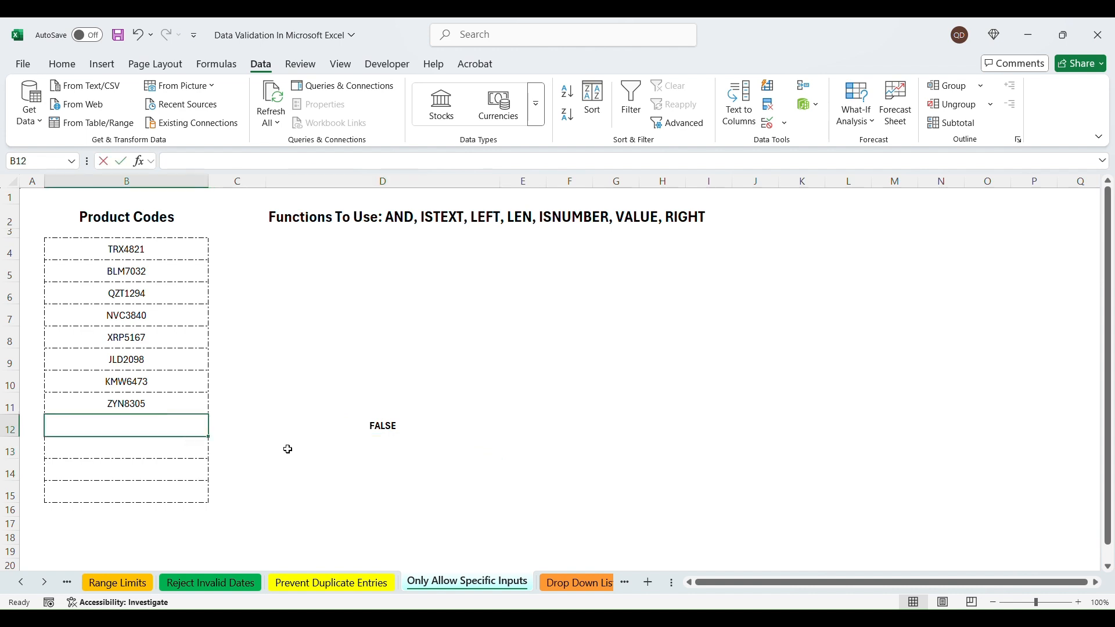
pyautogui.write('ABC1234')
pyautogui.press('Return')
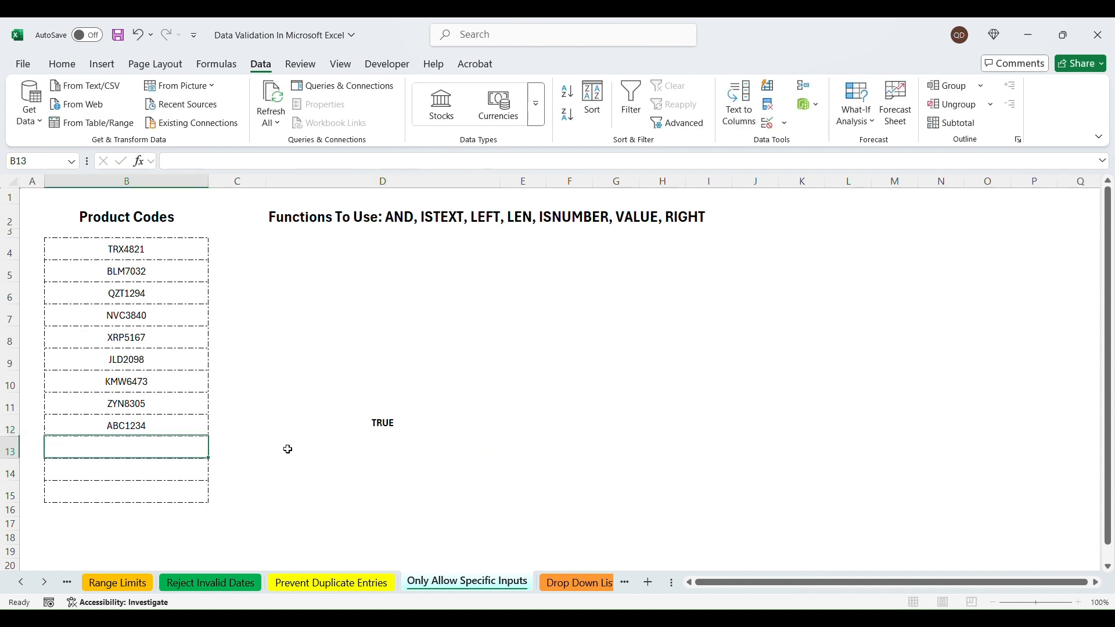
pyautogui.click(381, 423)
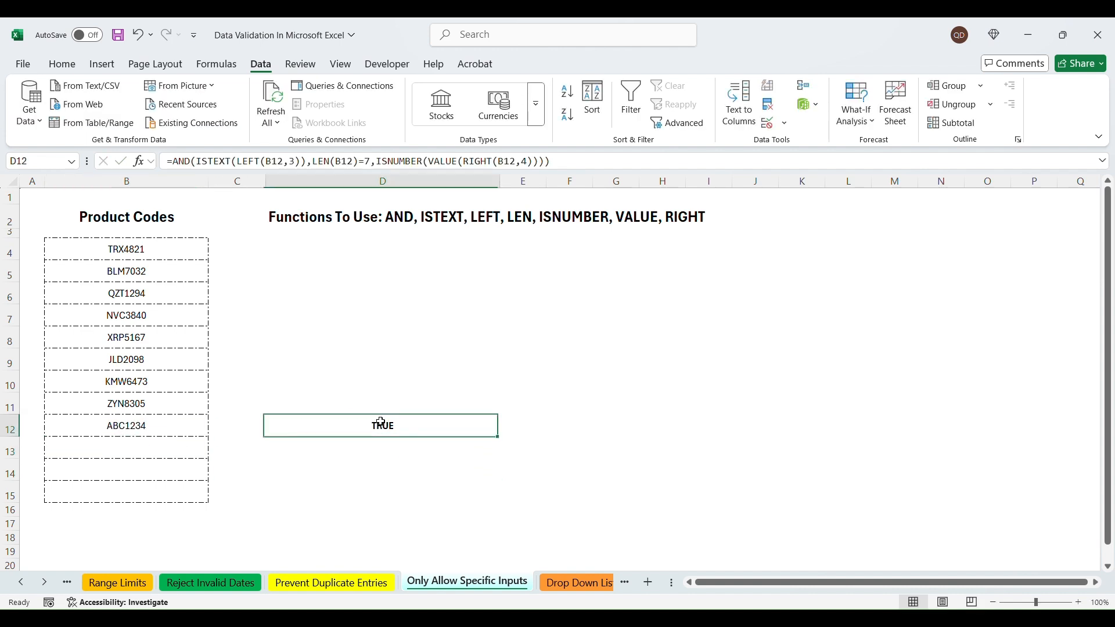
pyautogui.click(174, 428)
pyautogui.click(175, 251)
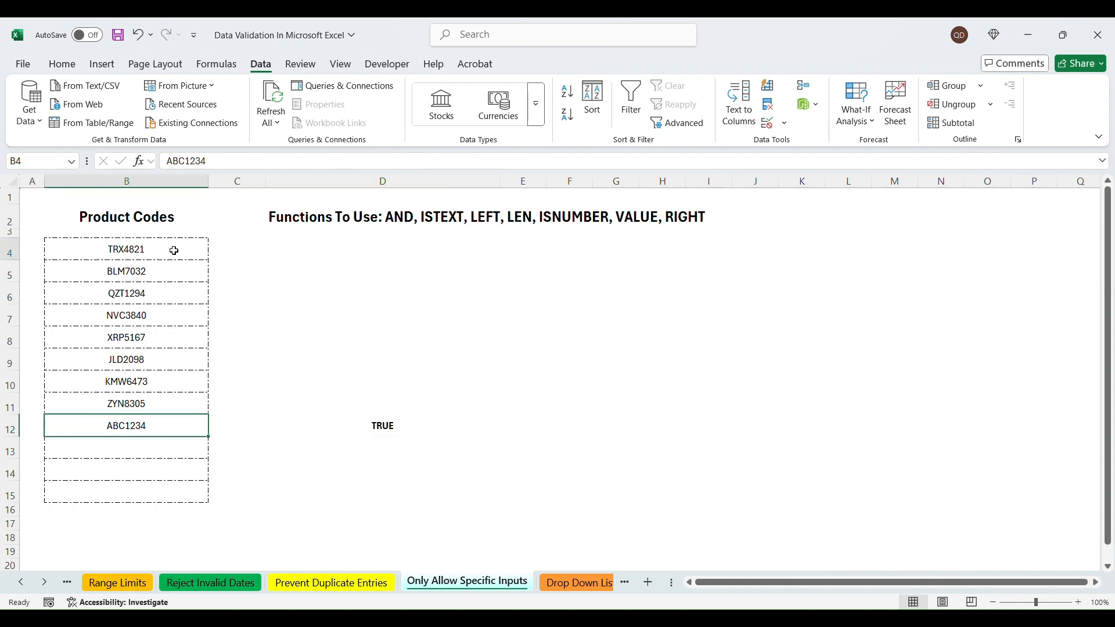
pyautogui.moveTo(174, 251); pyautogui.dragTo(175, 496)
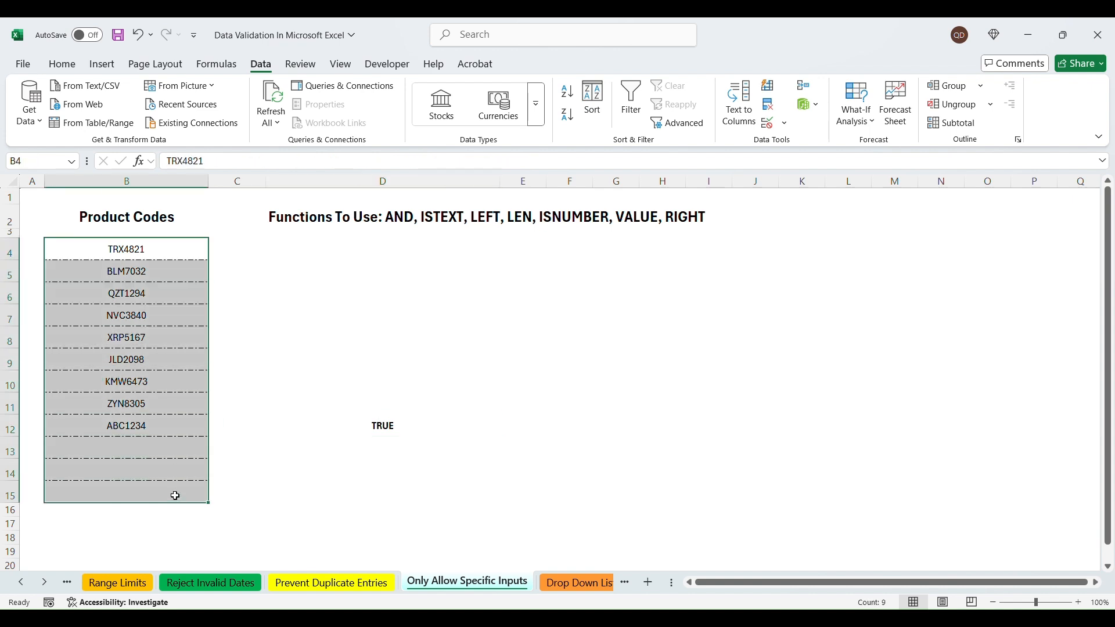
pyautogui.click(170, 423)
# Step: Copy the full text of the AND formula from D12 and leave the cell unchanged
pyautogui.click(372, 425)
pyautogui.click(554, 161)
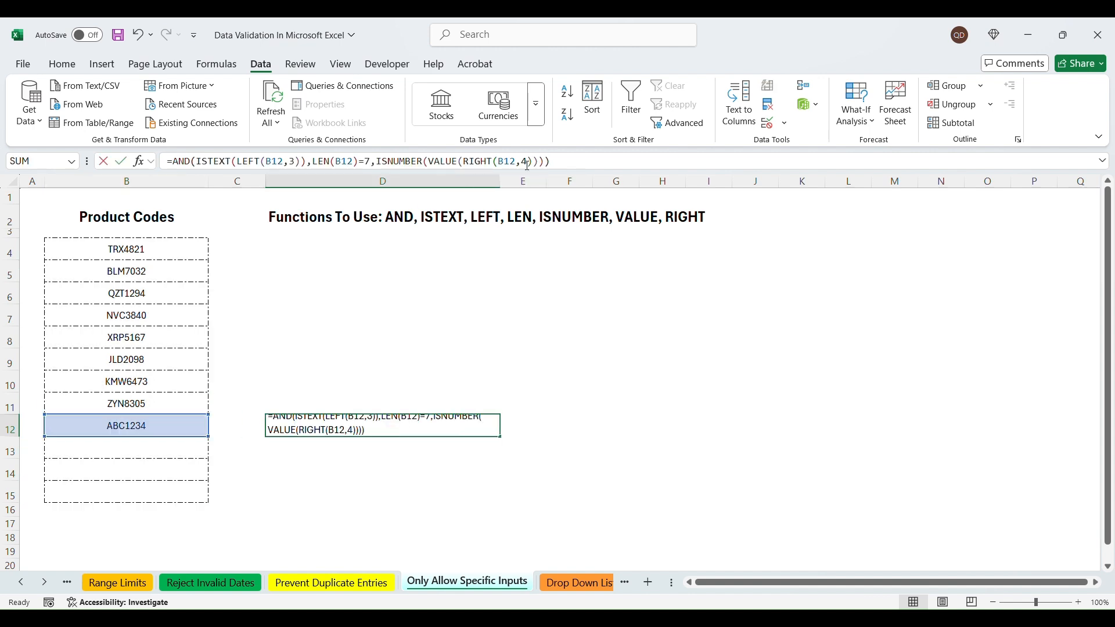
pyautogui.moveTo(551, 161); pyautogui.dragTo(167, 161)
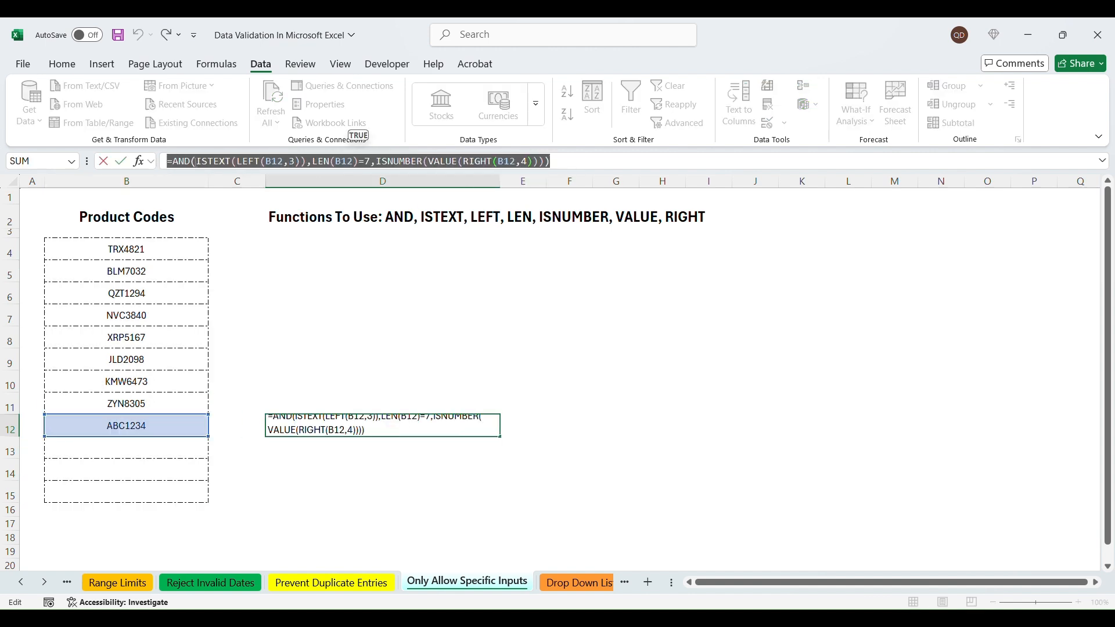
pyautogui.press('Escape')
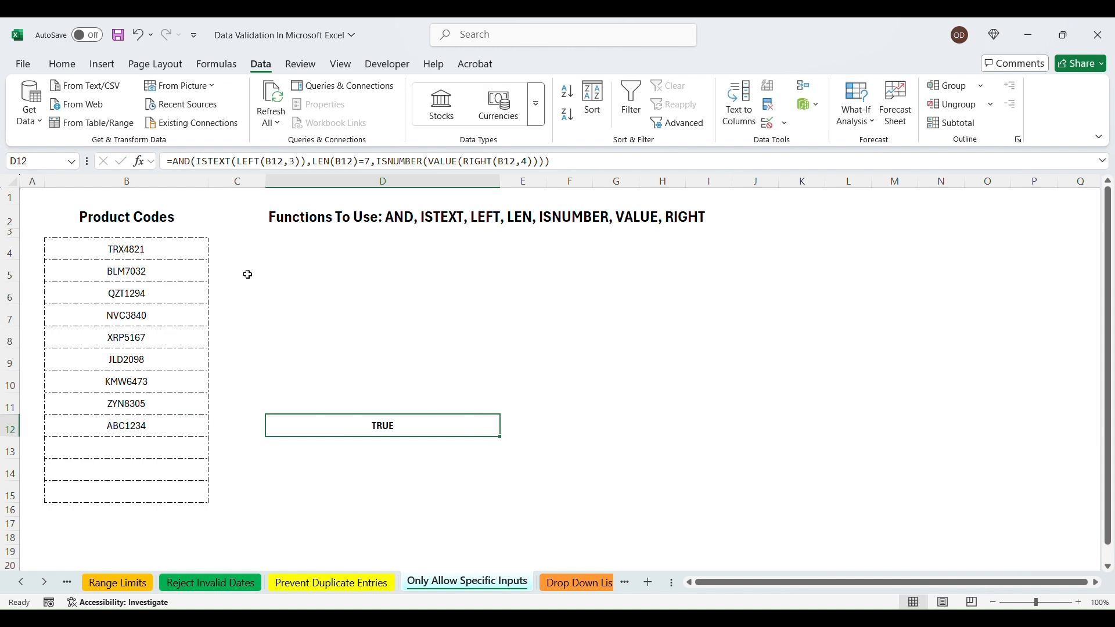
# Step: Apply custom data validation to cell B12, using the copied AND formula as its rule
pyautogui.click(151, 423)
pyautogui.click(768, 124)
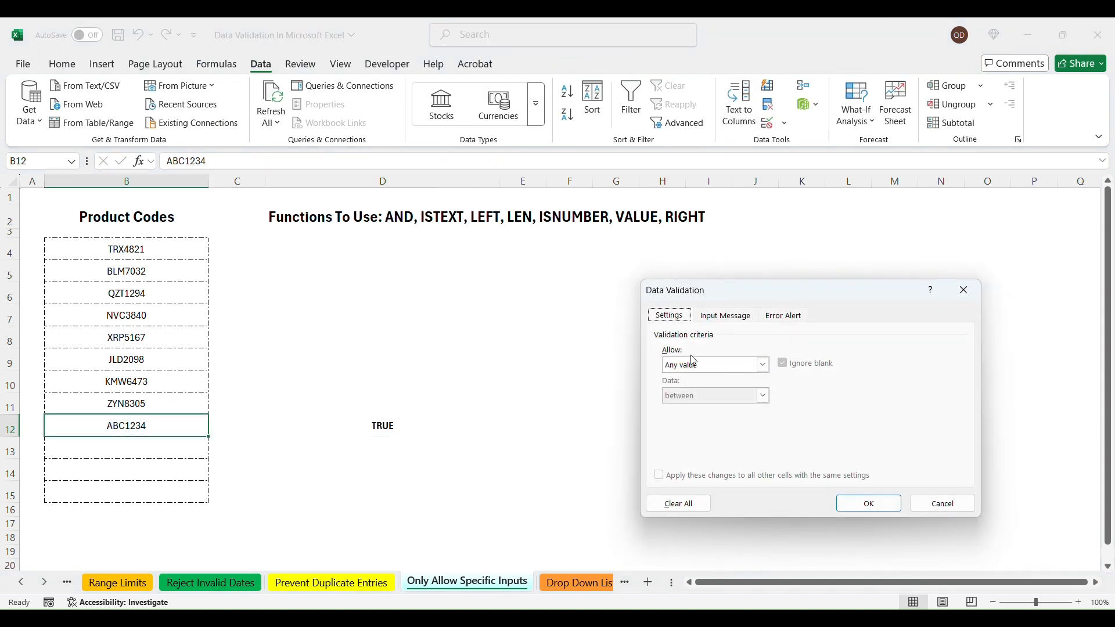
pyautogui.click(763, 365)
pyautogui.click(701, 449)
pyautogui.click(713, 427)
pyautogui.hotkey('ctrl', 'v')
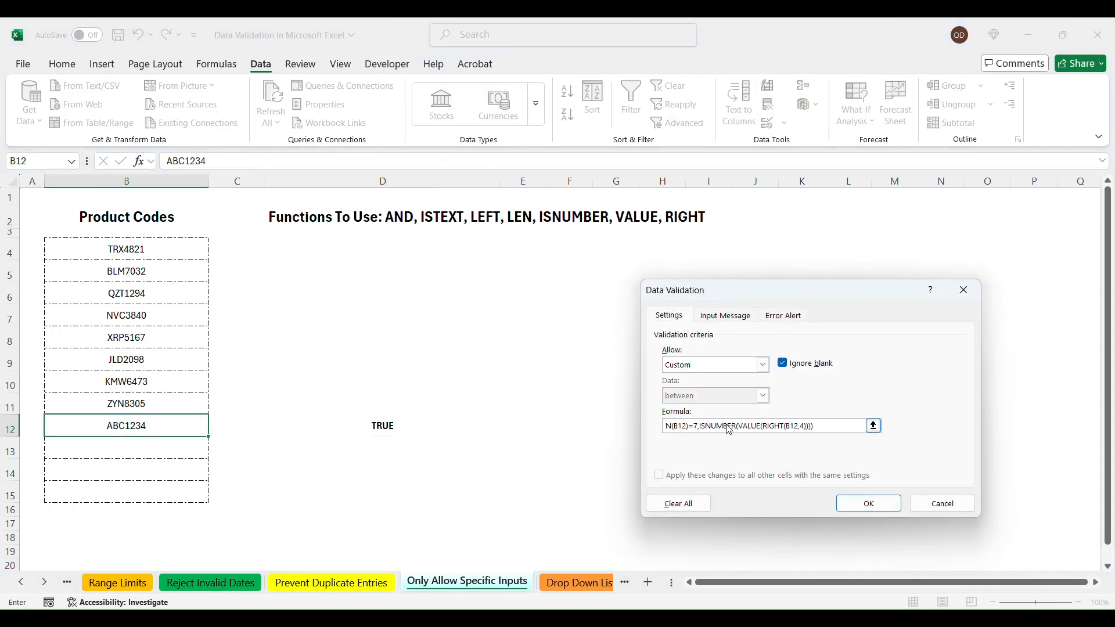
pyautogui.click(869, 503)
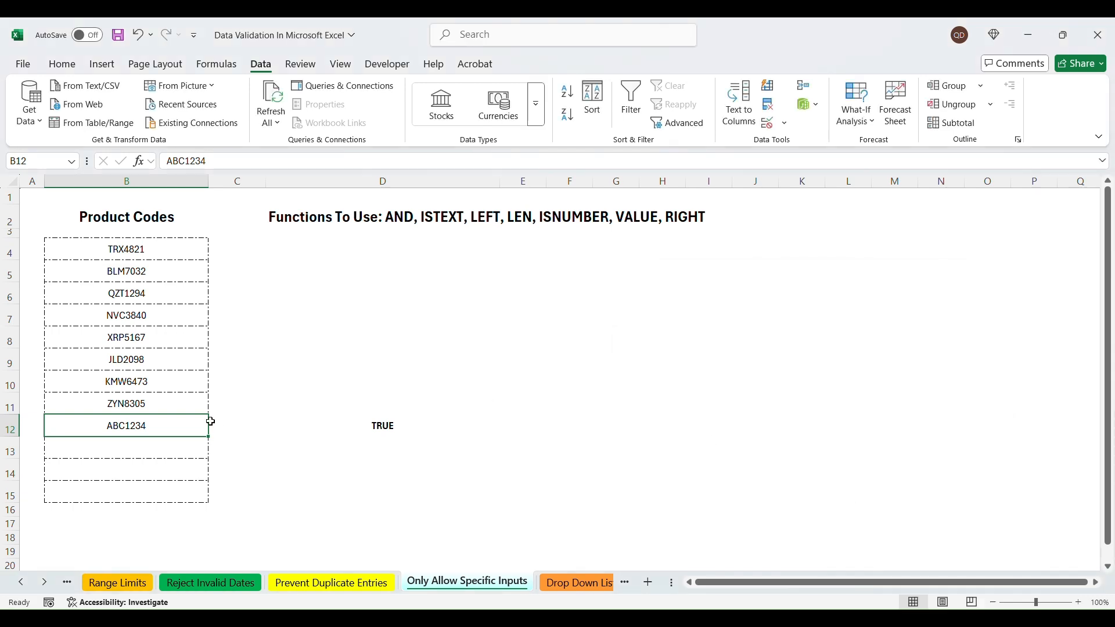
# Step: Test the validation rule by trying the product code AB1234 in B12, and cancel the entry
pyautogui.click(383, 426)
pyautogui.click(169, 429)
pyautogui.write('AB1234')
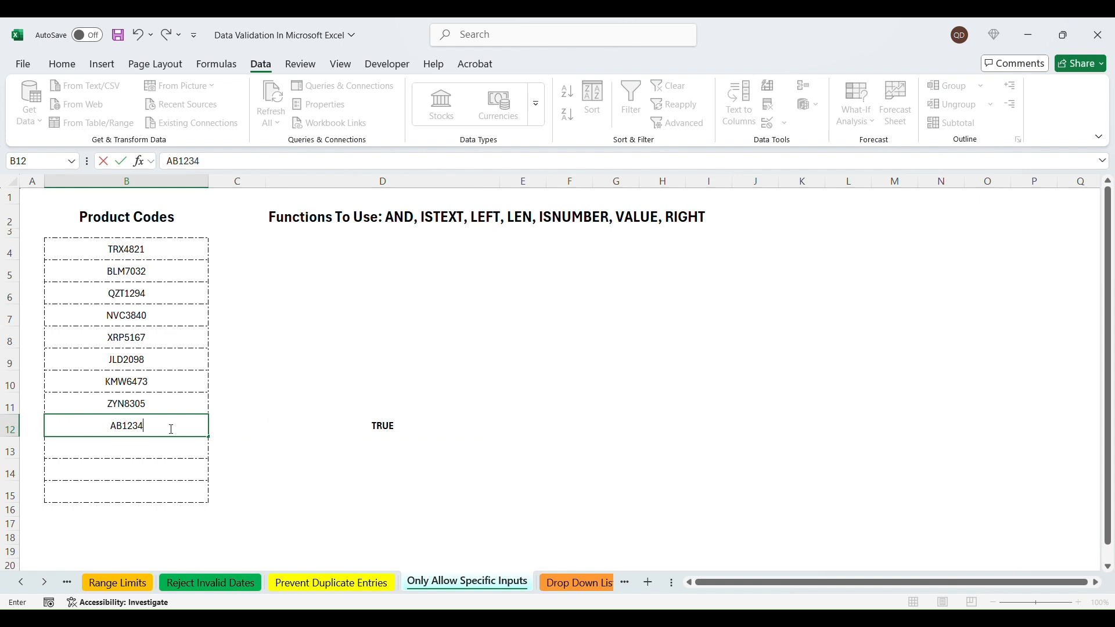
pyautogui.press('Return')
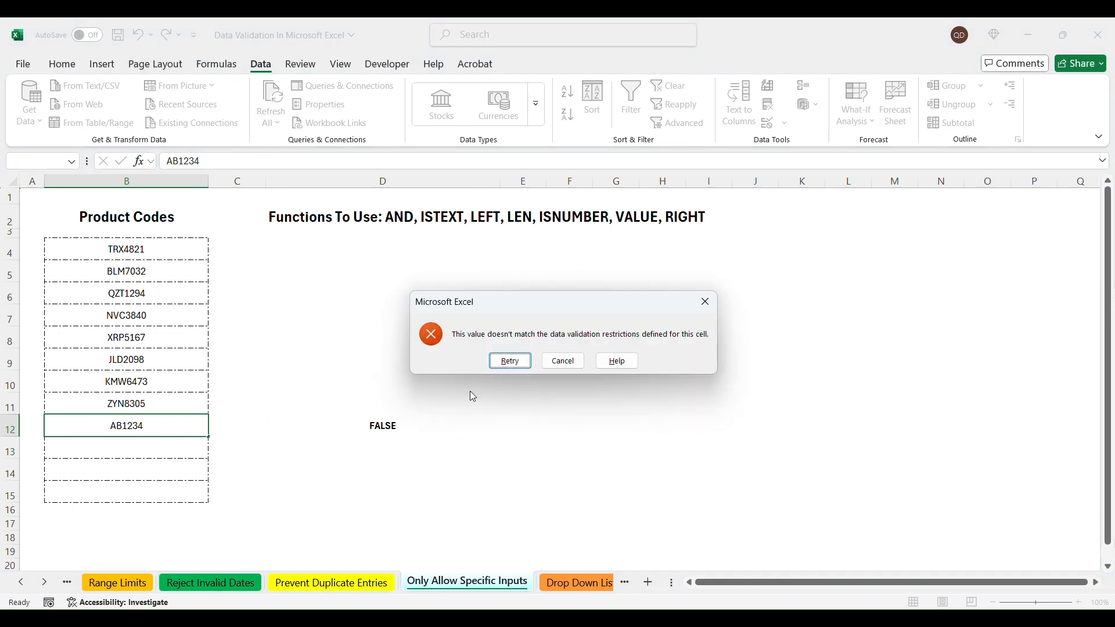
pyautogui.click(562, 361)
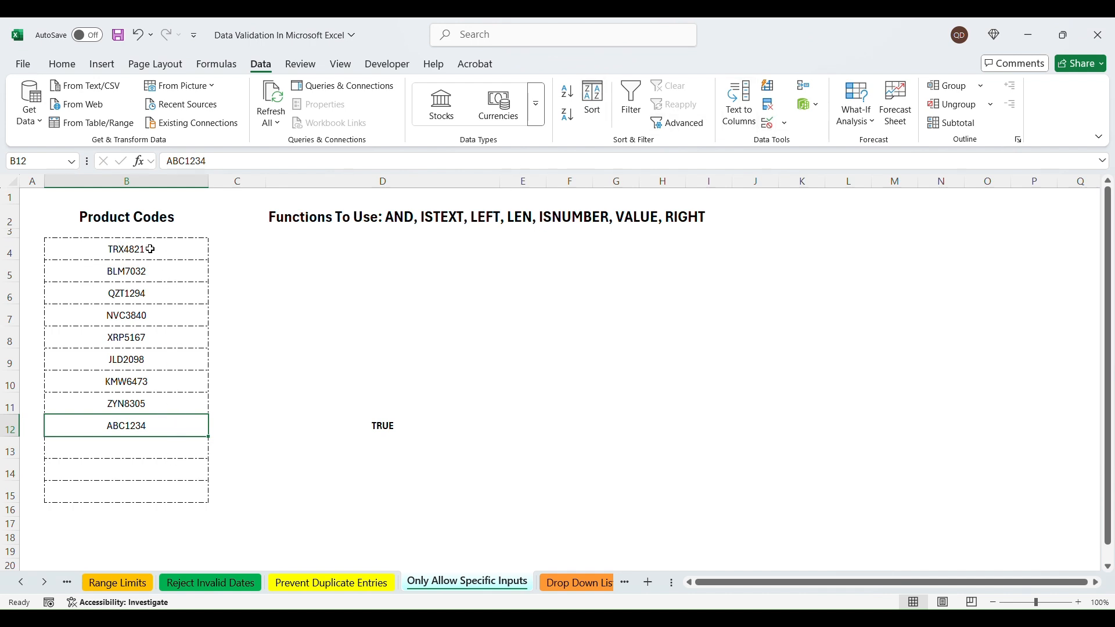
# Step: Extend B12's custom validation rule to all product code cells in B4:B15
pyautogui.moveTo(146, 249); pyautogui.dragTo(139, 497)
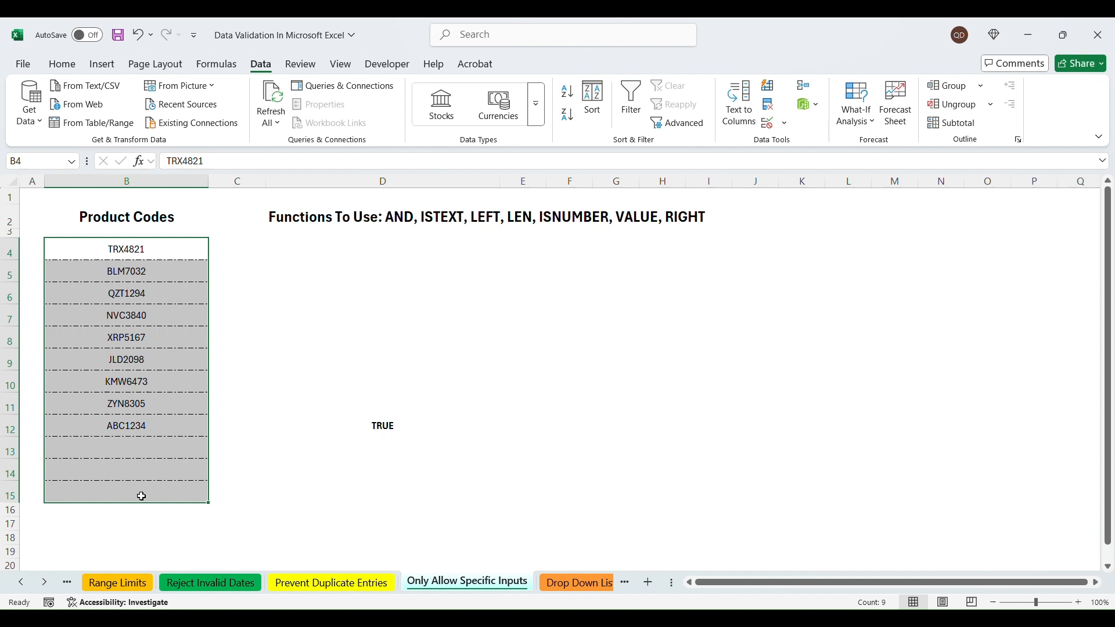
pyautogui.click(769, 124)
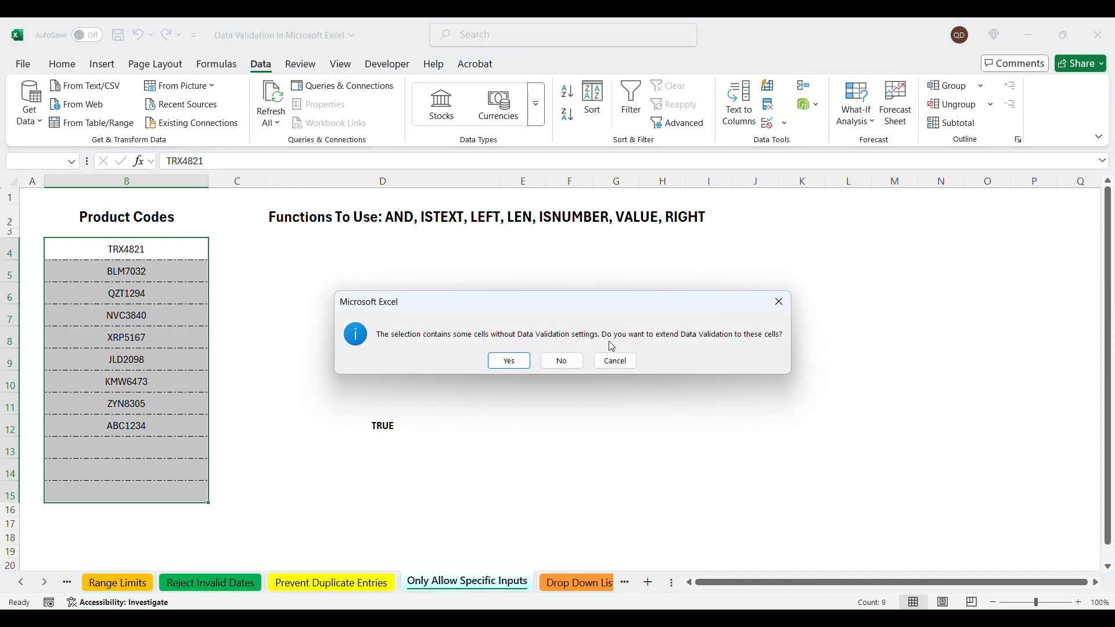
pyautogui.click(509, 361)
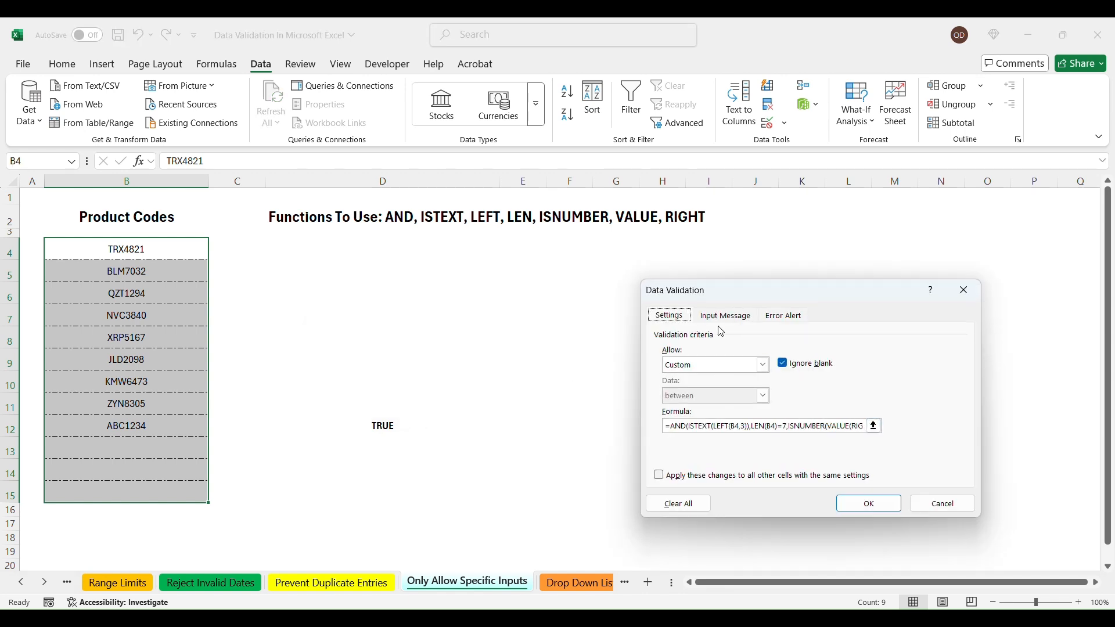
pyautogui.click(839, 501)
# Step: Check how the validation formula's cell references adapt in B4 and B10, leaving the settings unchanged
pyautogui.click(173, 253)
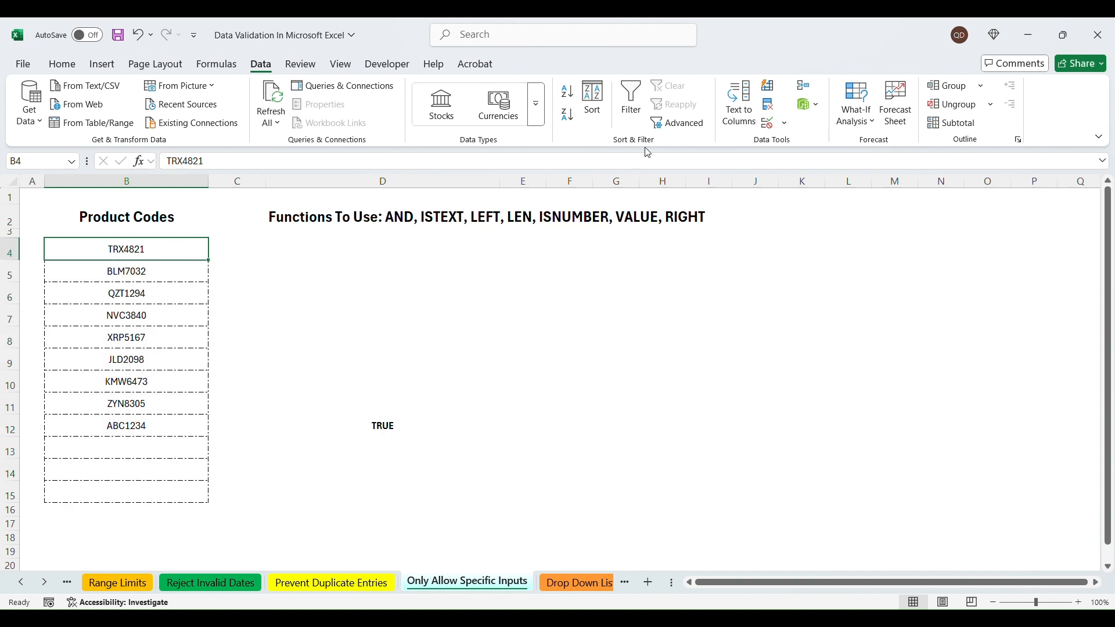
pyautogui.click(769, 123)
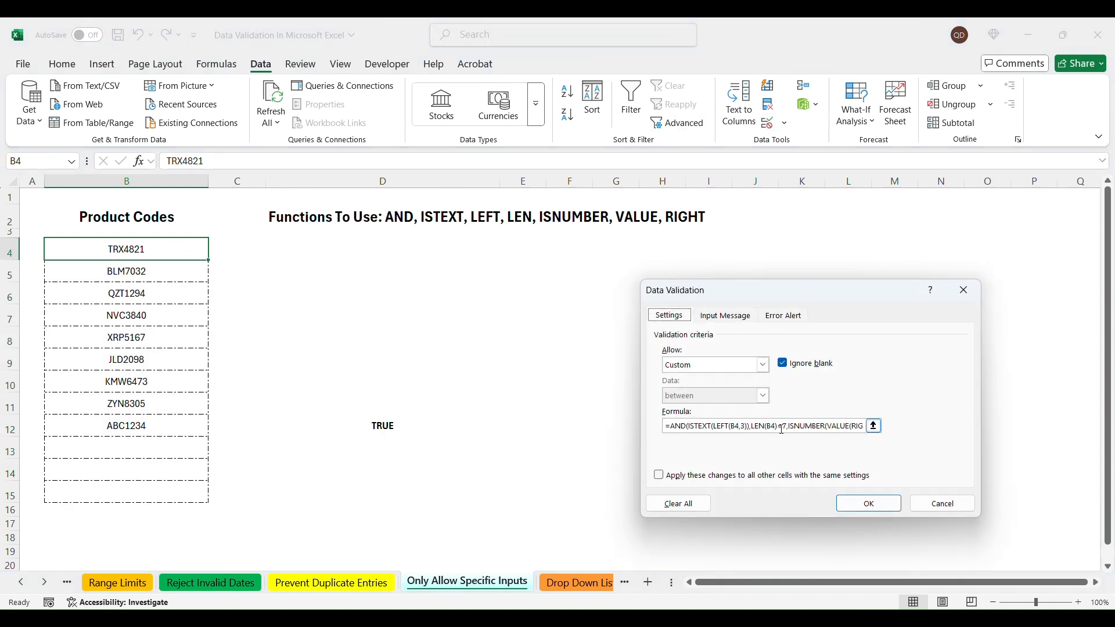
pyautogui.click(944, 502)
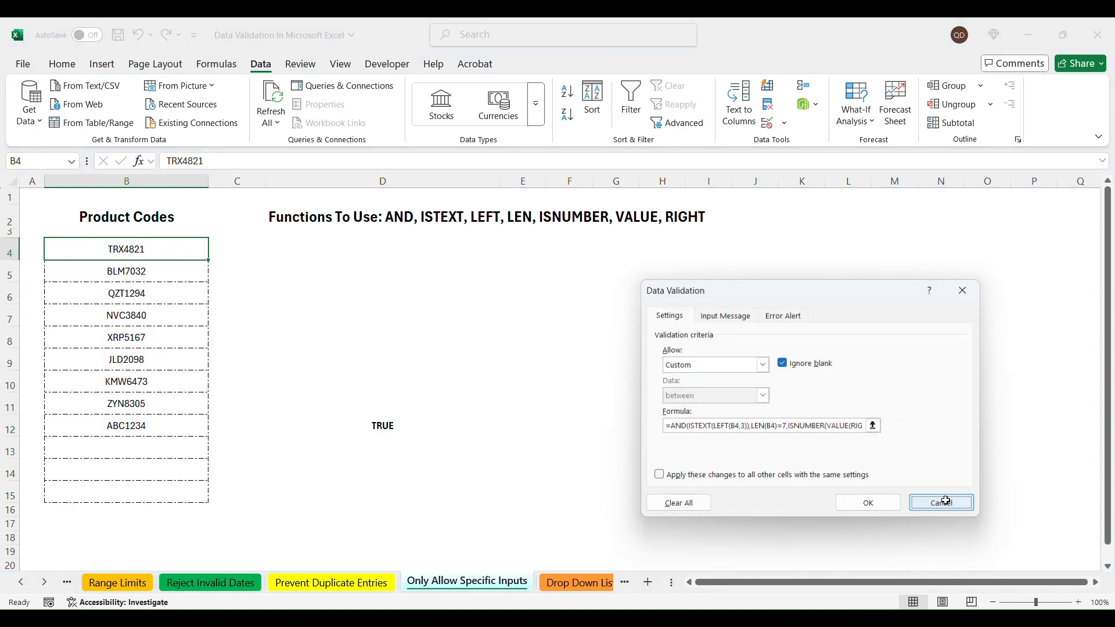
pyautogui.click(138, 378)
pyautogui.click(768, 123)
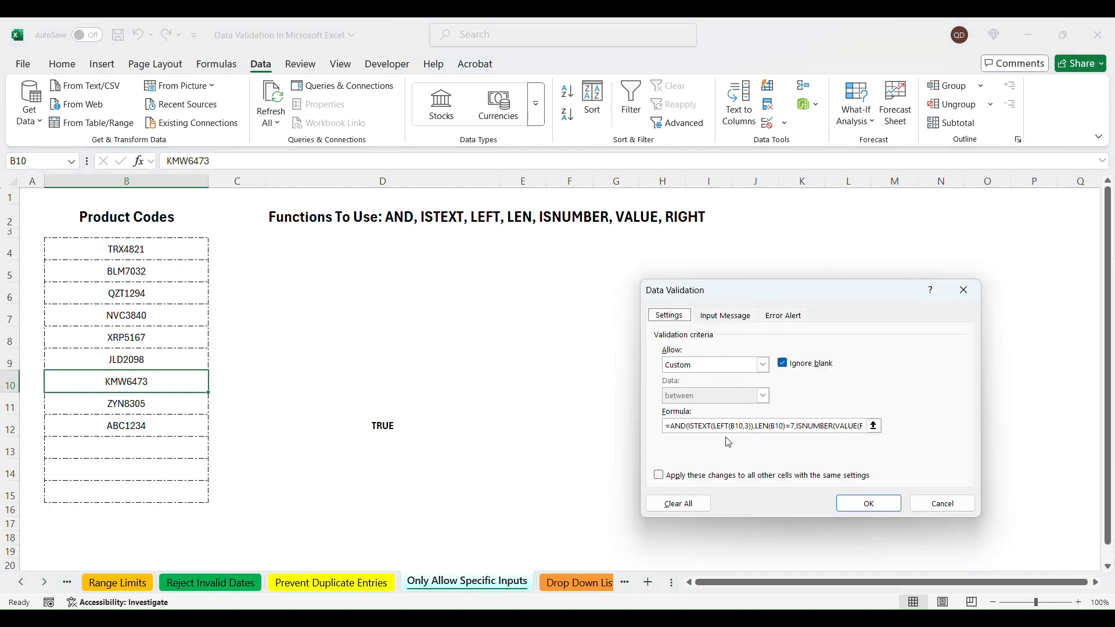
pyautogui.click(944, 503)
# Step: Add an input message titled Product Code to the validation of B4:B15
pyautogui.click(151, 258)
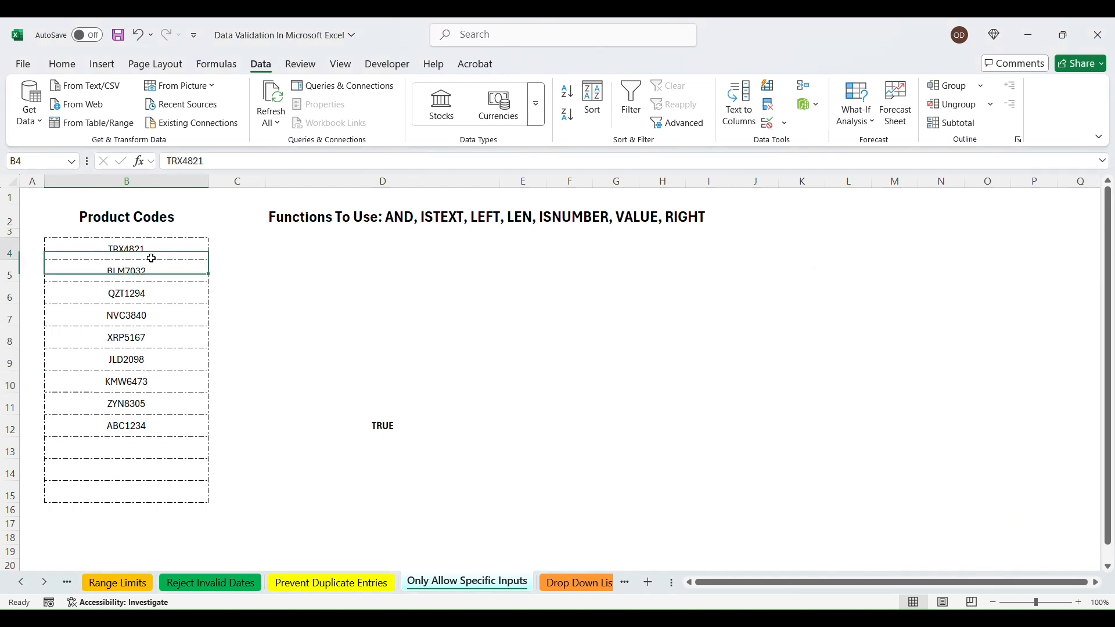
pyautogui.moveTo(151, 258); pyautogui.dragTo(155, 490)
pyautogui.click(768, 123)
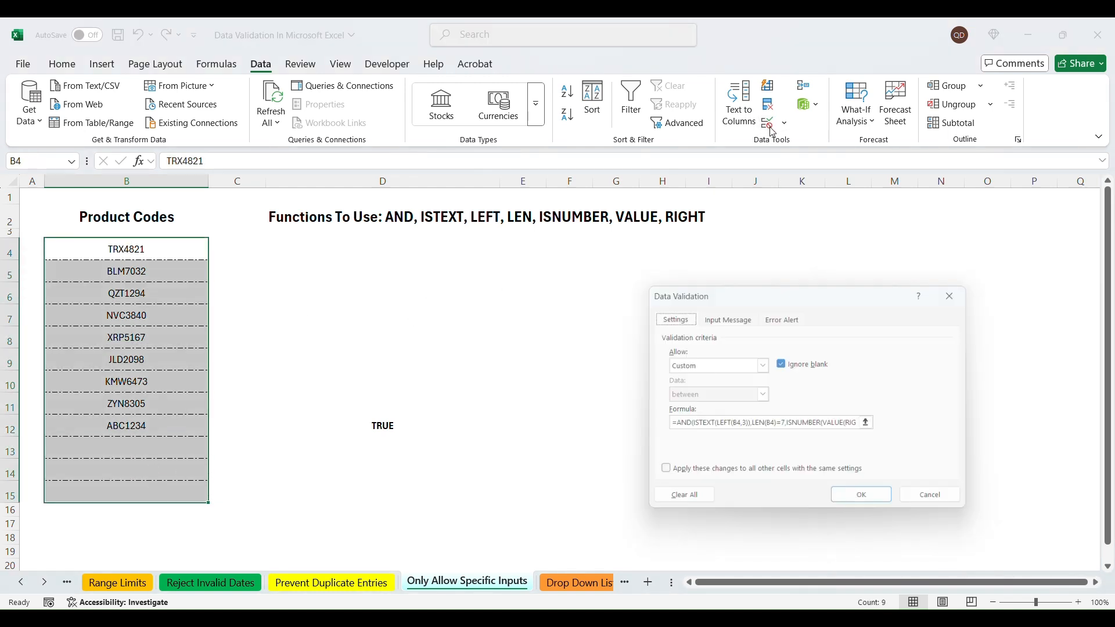
pyautogui.click(724, 317)
pyautogui.click(741, 385)
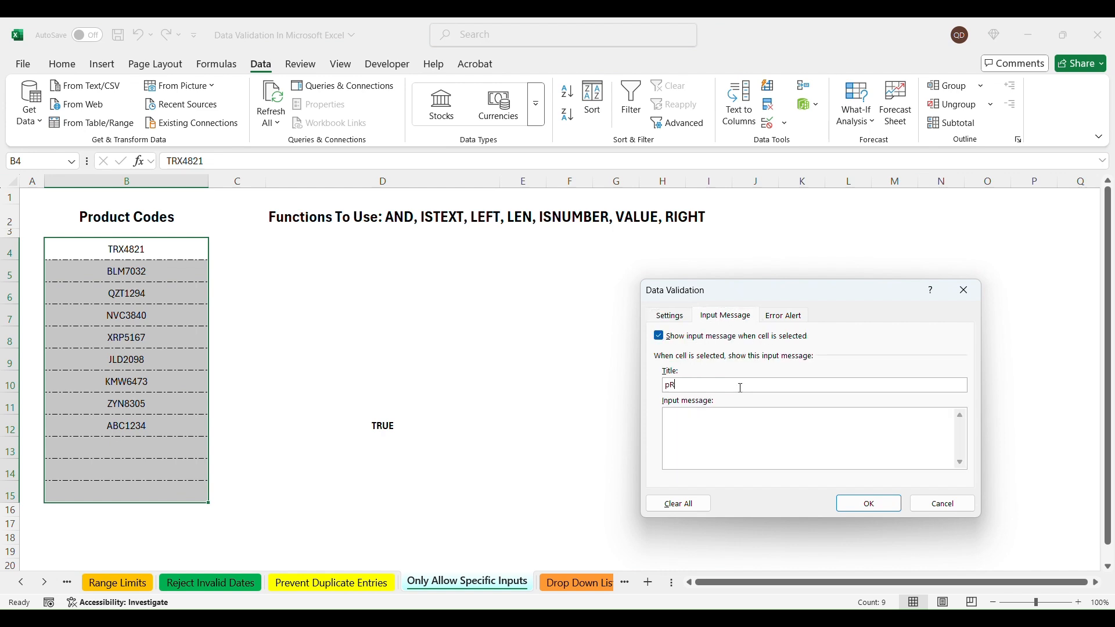
pyautogui.write('p')
pyautogui.press('BackSpace')
pyautogui.press('capslock')
pyautogui.write('Product')
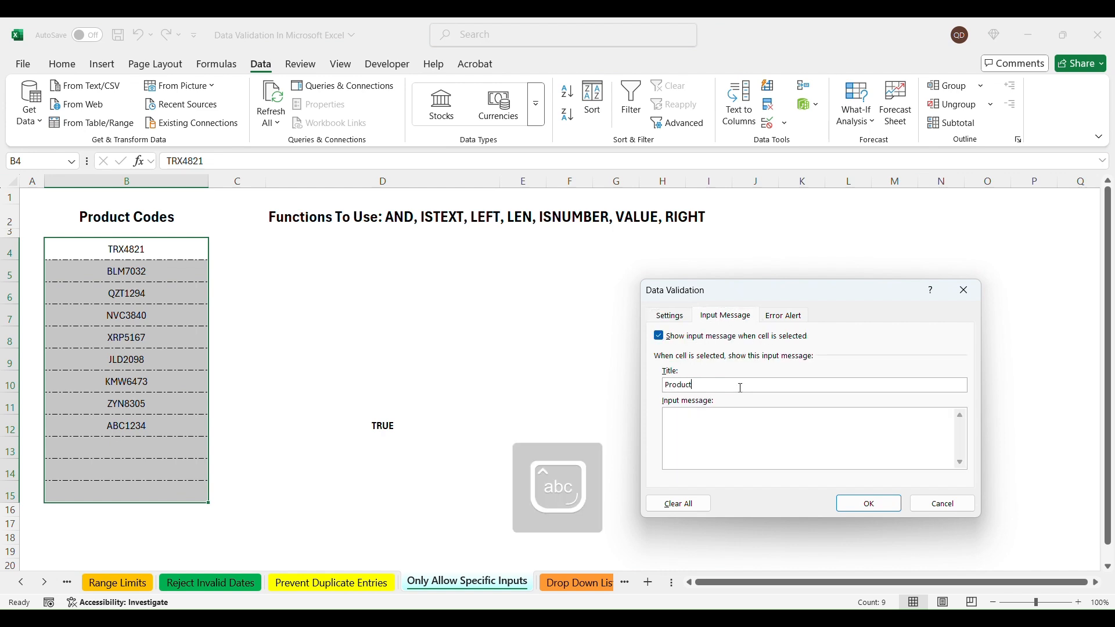
# Step: Set the input message to "Please enter a product code that starts with 3 letters and ends with 4 numbers" plus "Example: ABC1234" and apply it
pyautogui.write('Pl')
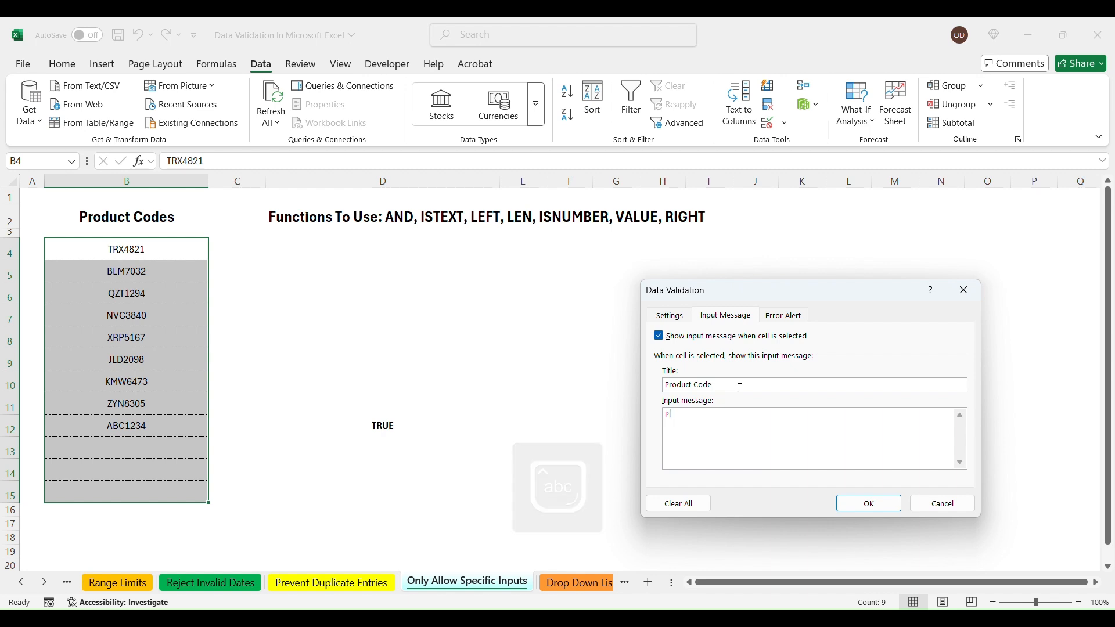
pyautogui.write('ease enter a product code t')
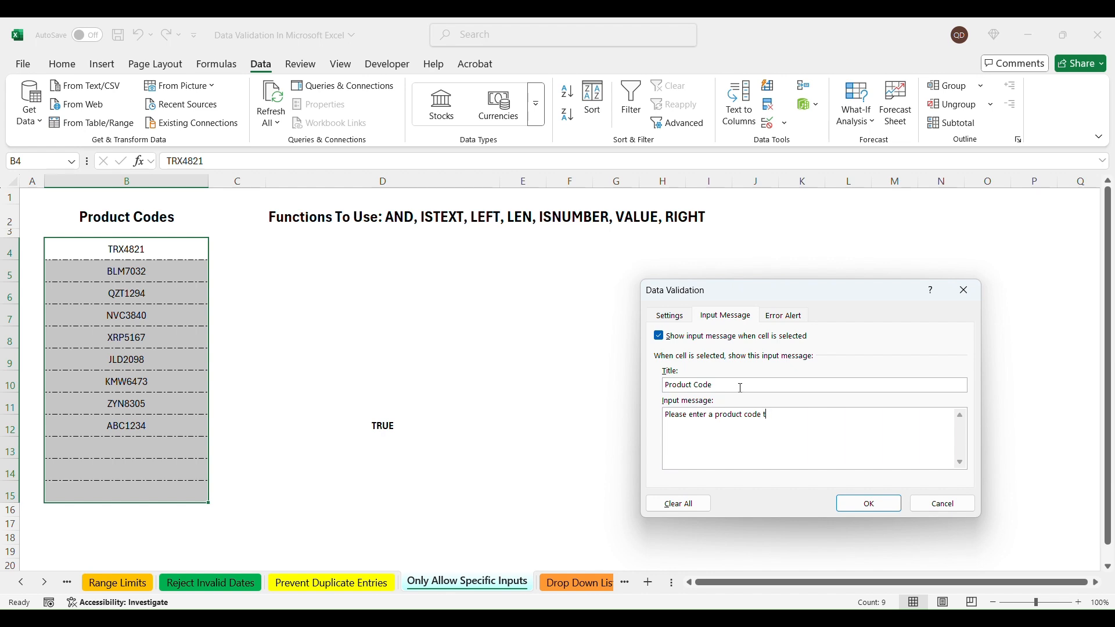
pyautogui.write('hat starts with 3 letters and ends with 4 nu')
pyautogui.write('mbers')
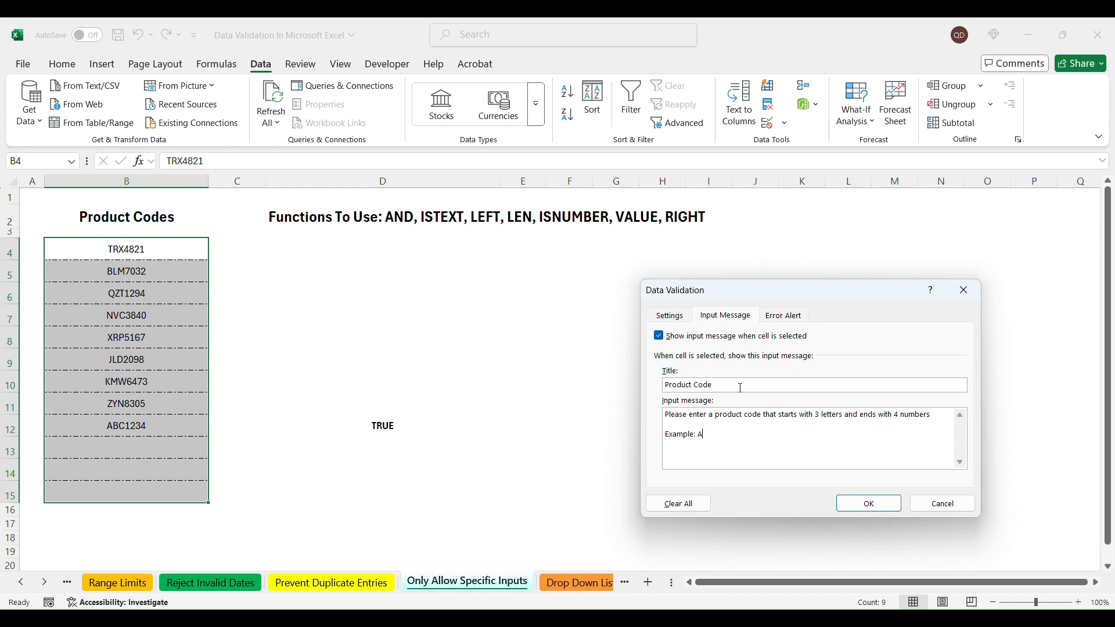
pyautogui.click(869, 510)
# Step: Select several product code cells in column B to check the input message on each
pyautogui.click(455, 346)
pyautogui.click(164, 438)
pyautogui.click(169, 368)
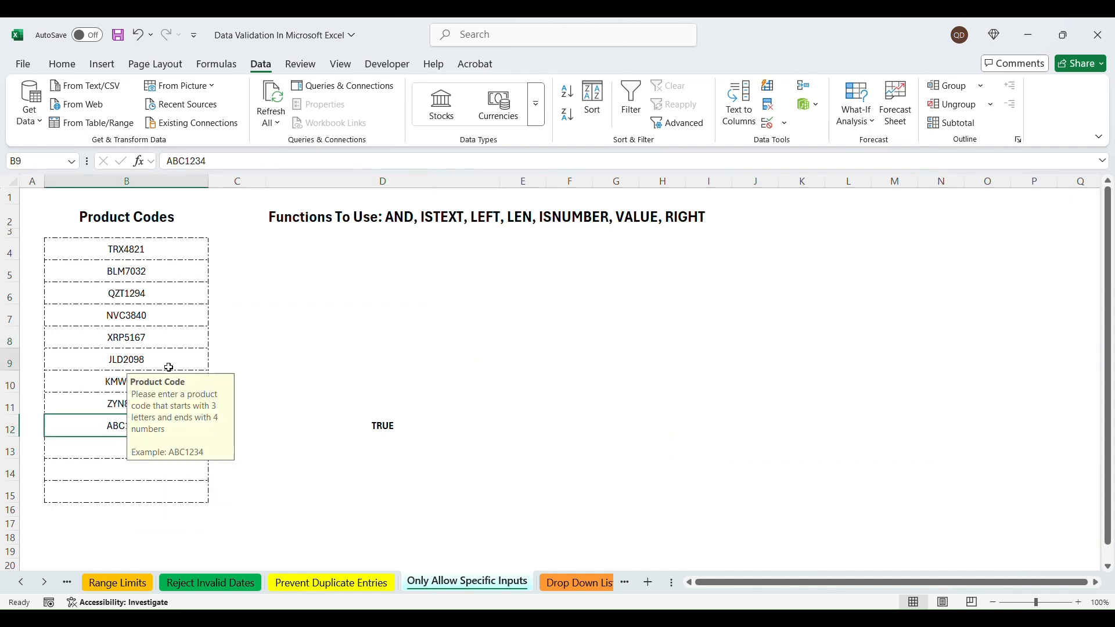
pyautogui.click(167, 314)
pyautogui.click(145, 250)
pyautogui.click(145, 403)
pyautogui.click(119, 443)
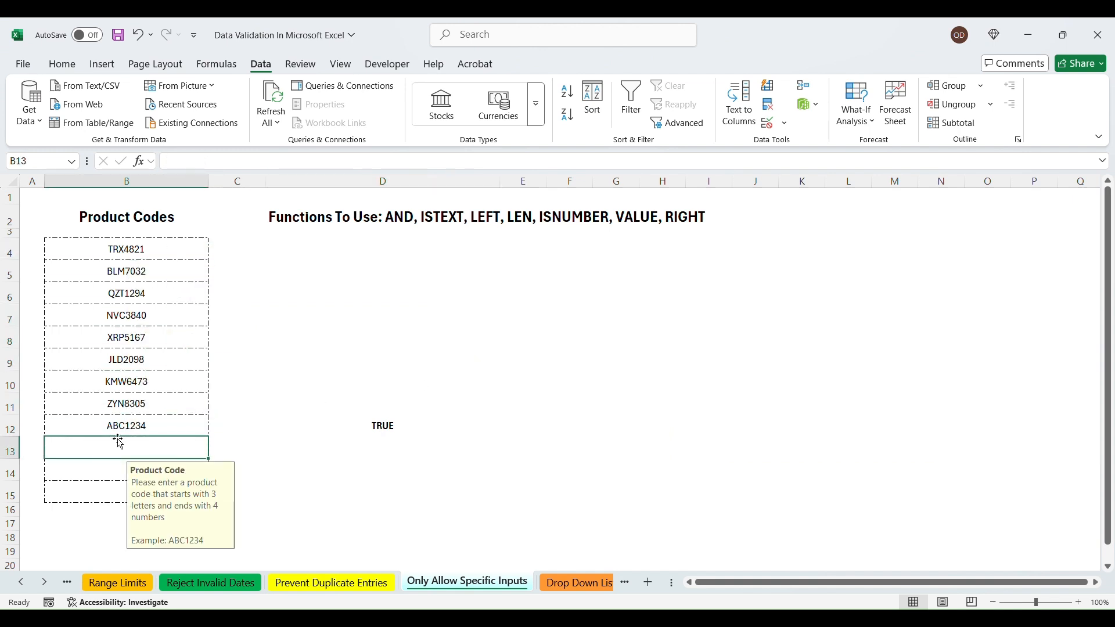
pyautogui.click(157, 294)
pyautogui.click(134, 250)
# Step: Enter the product code BGC2356 in B13
pyautogui.click(110, 446)
pyautogui.write('bgc')
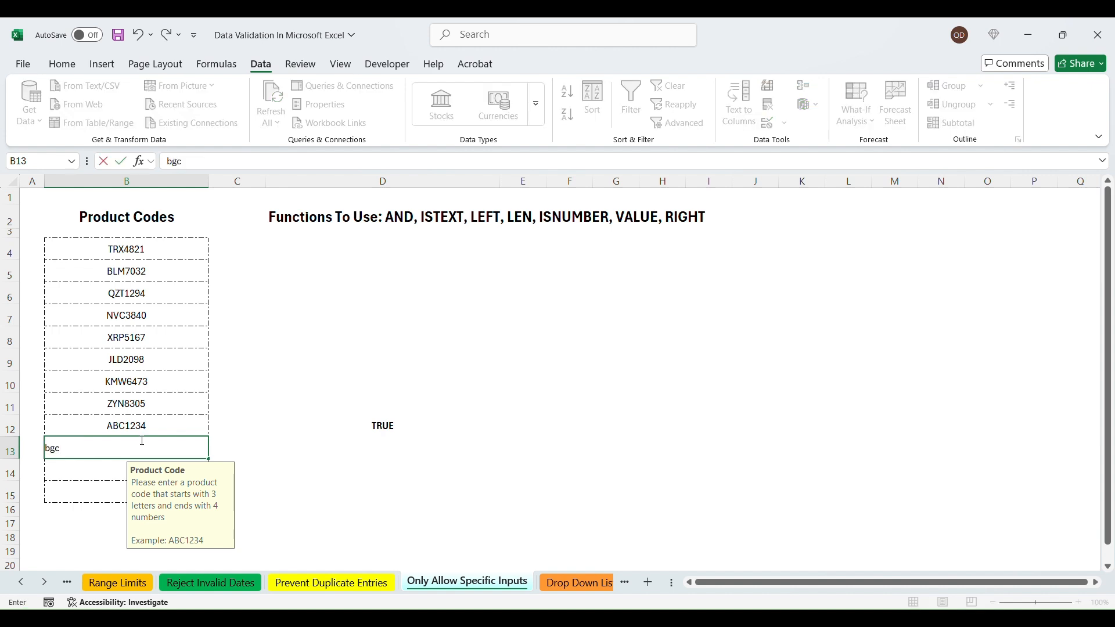
pyautogui.press('BackSpace')
pyautogui.press('BackSpace')
pyautogui.press('BackSpace')
pyautogui.press('capslock')
pyautogui.write('BGC23')
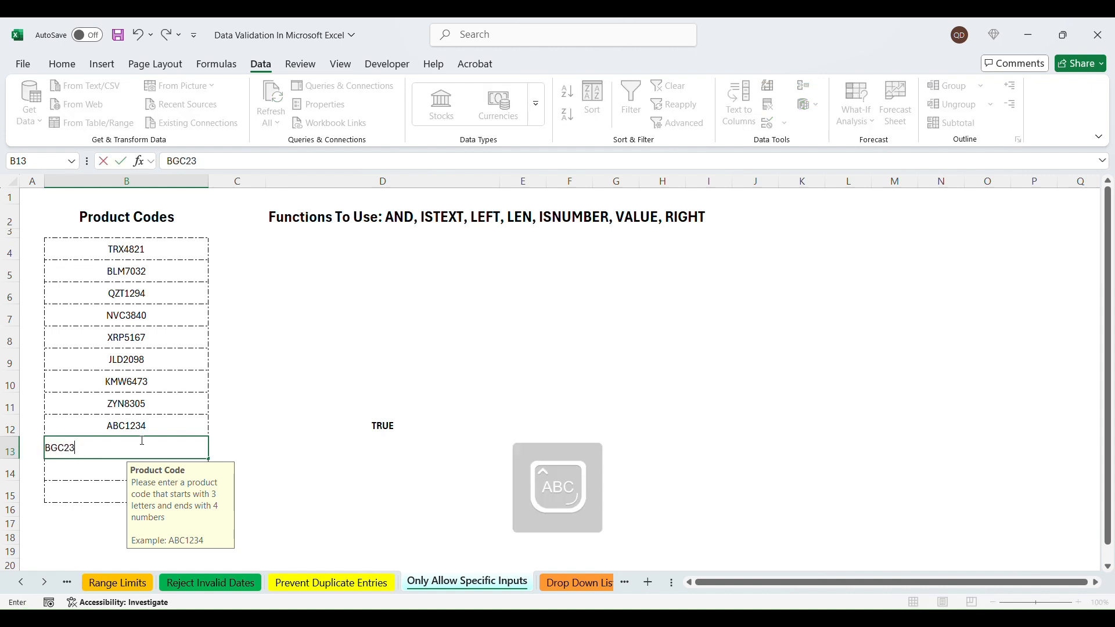
pyautogui.write('56')
pyautogui.press('Return')
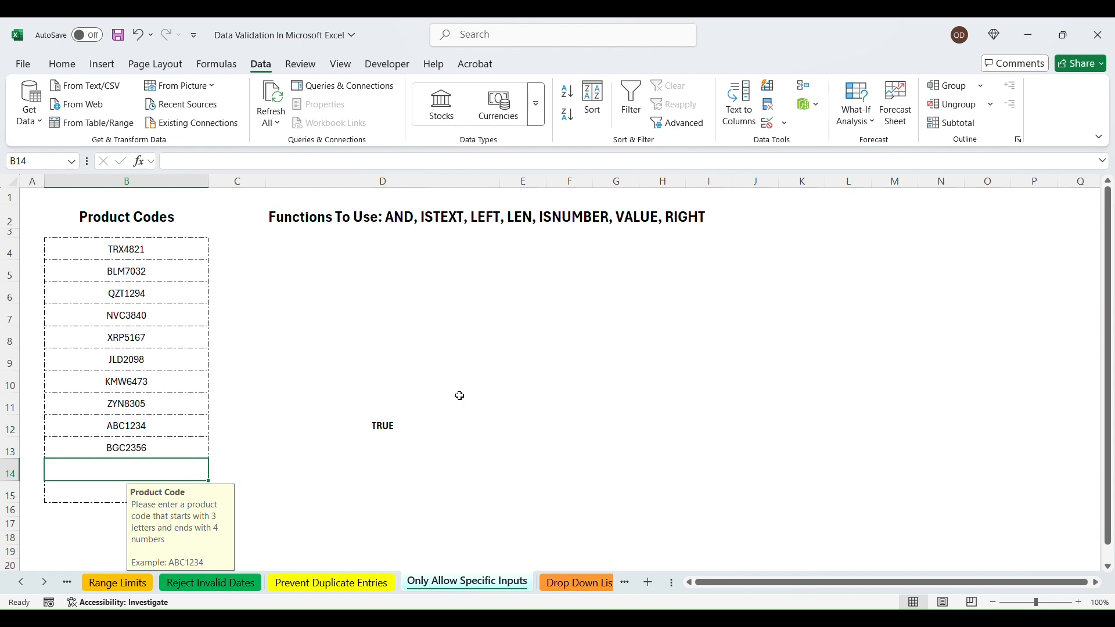
# Step: On the Drop Down List sheet, set the validation of the Manual List cells B4:B6 to allow a list
pyautogui.click(572, 583)
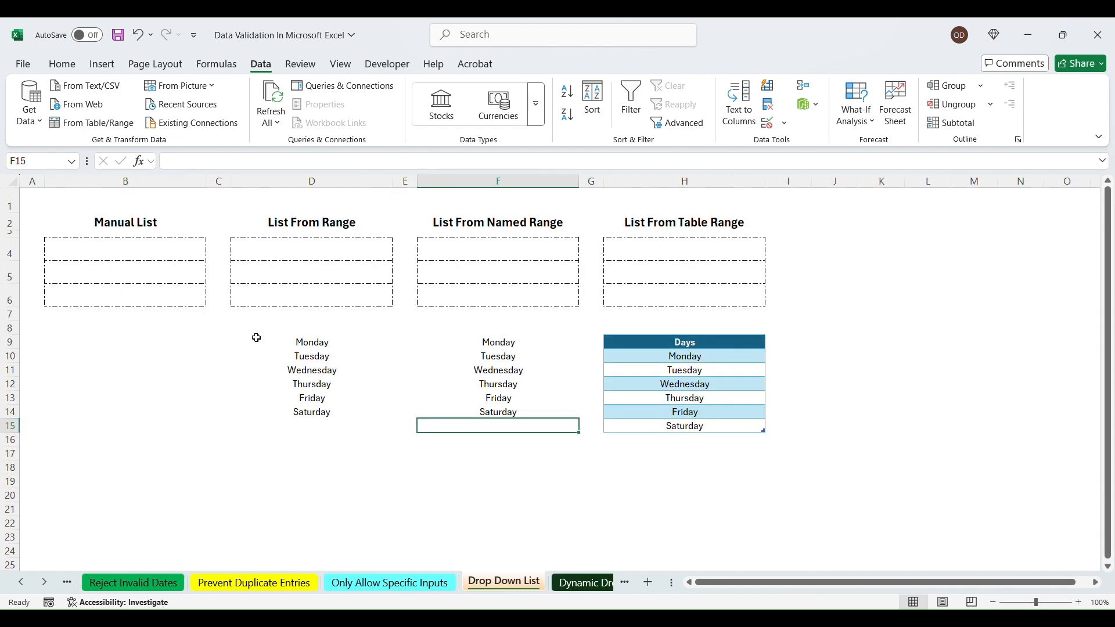
pyautogui.click(163, 250)
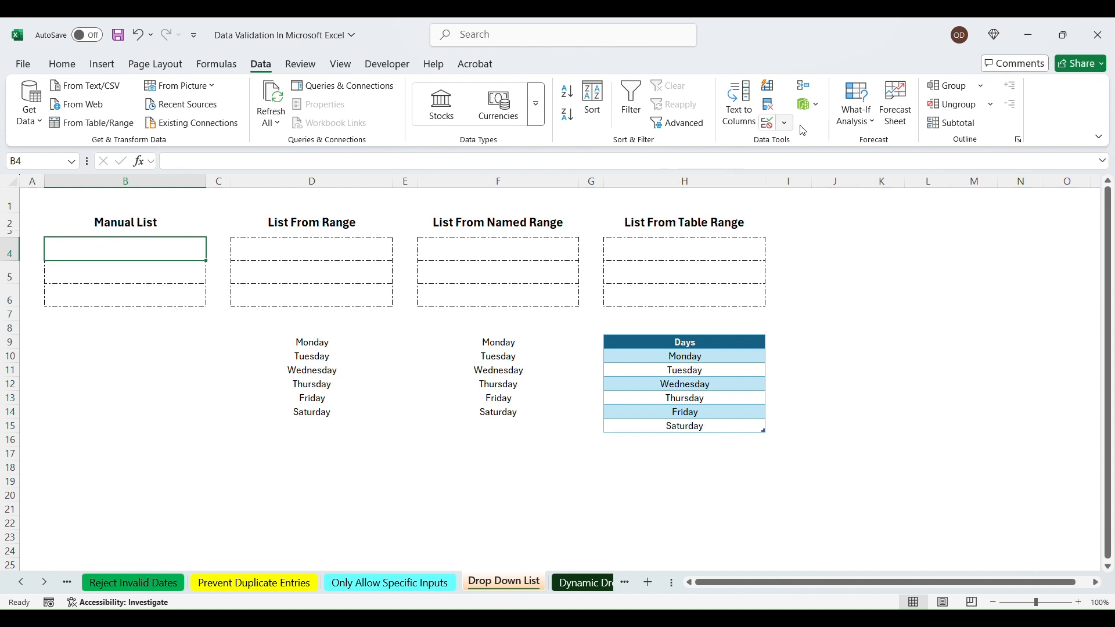
pyautogui.moveTo(152, 249); pyautogui.dragTo(149, 295)
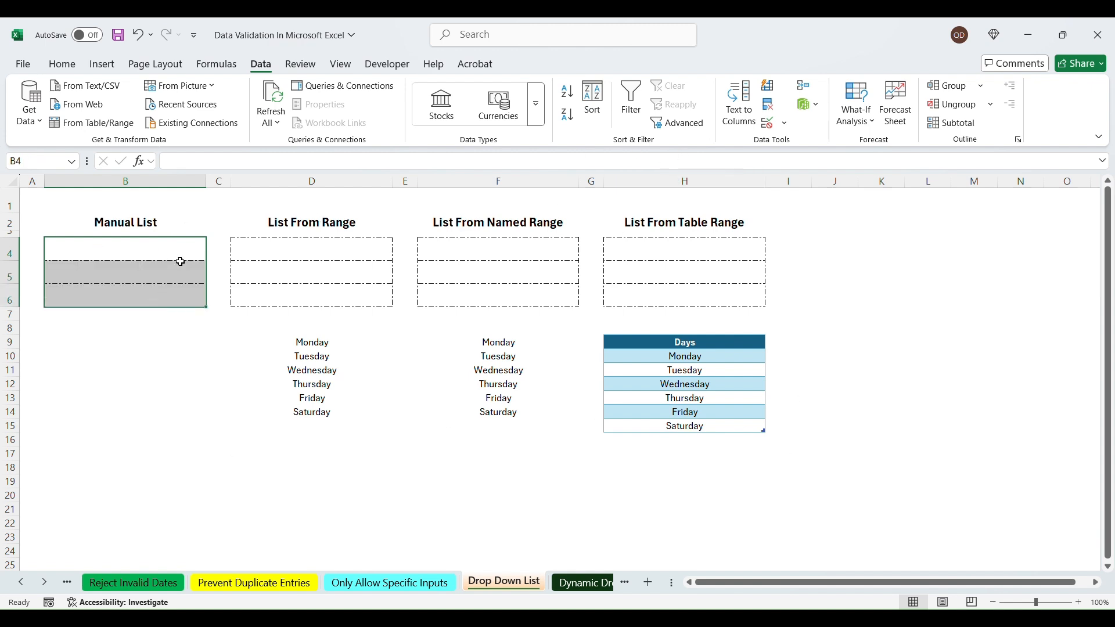
pyautogui.click(778, 129)
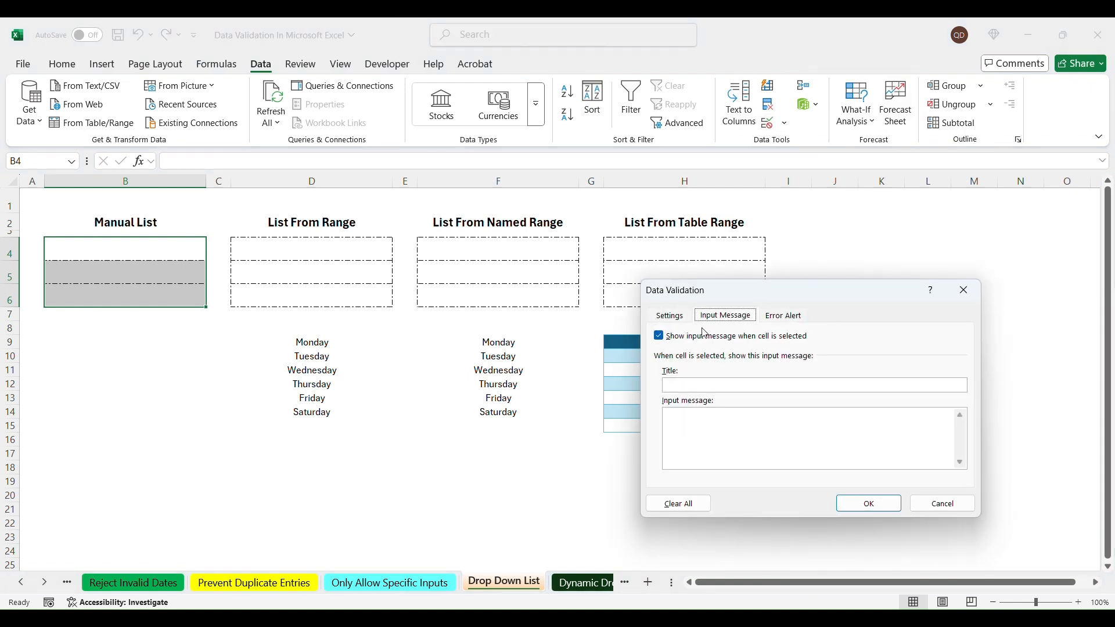
pyautogui.click(669, 315)
pyautogui.click(720, 364)
pyautogui.click(697, 408)
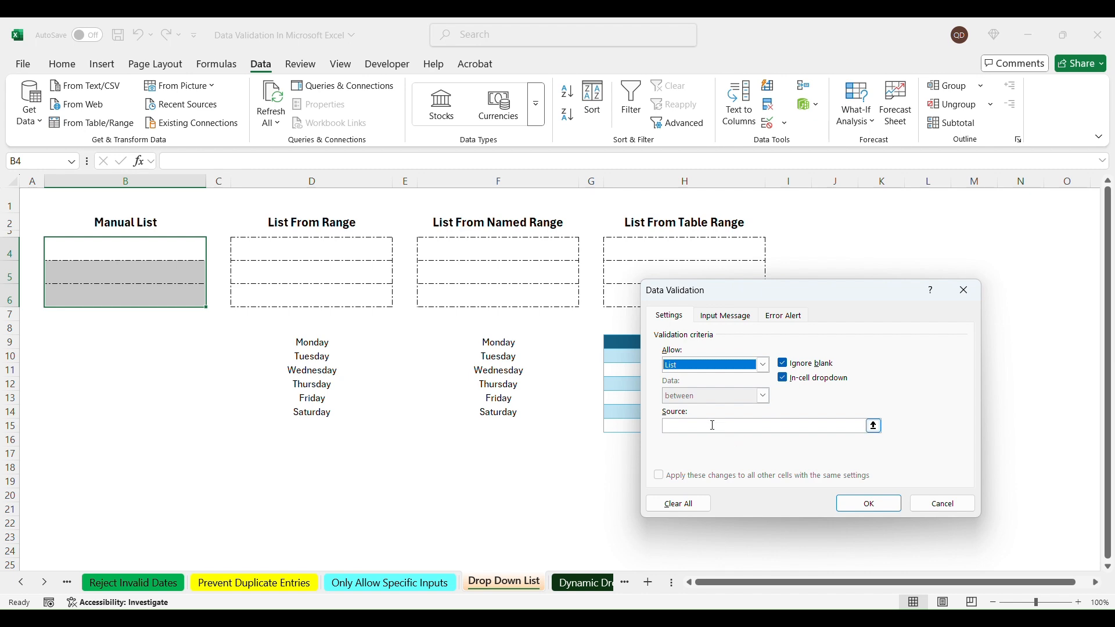
# Step: Enter Monday,Tuesday,Wednesday,Thursday as the list source and apply the validation
pyautogui.click(710, 426)
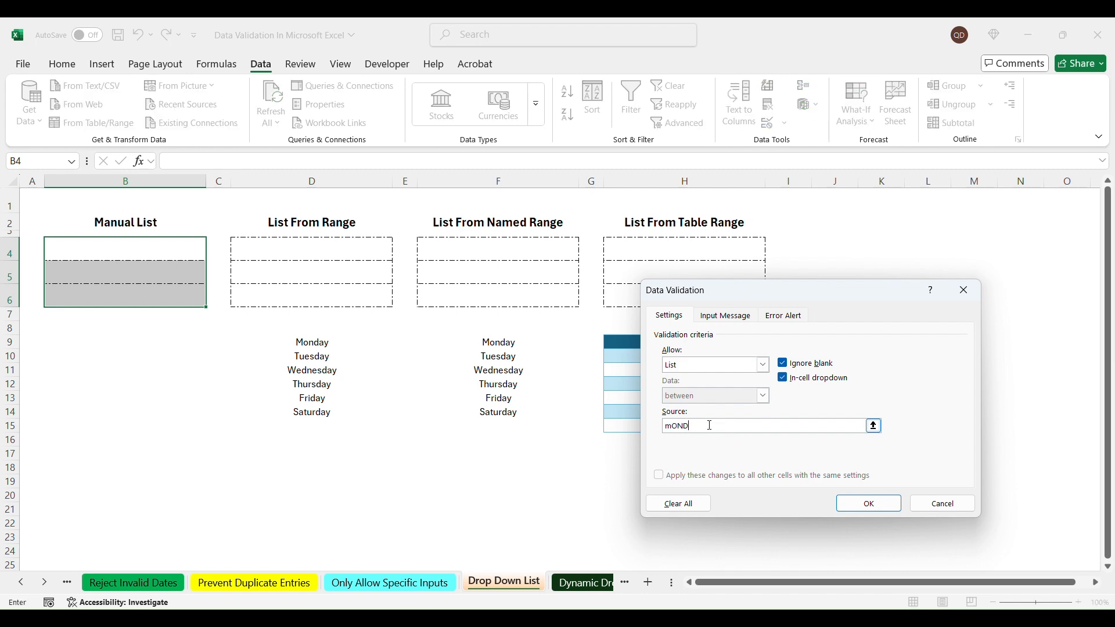
pyautogui.write('m')
pyautogui.press('BackSpace')
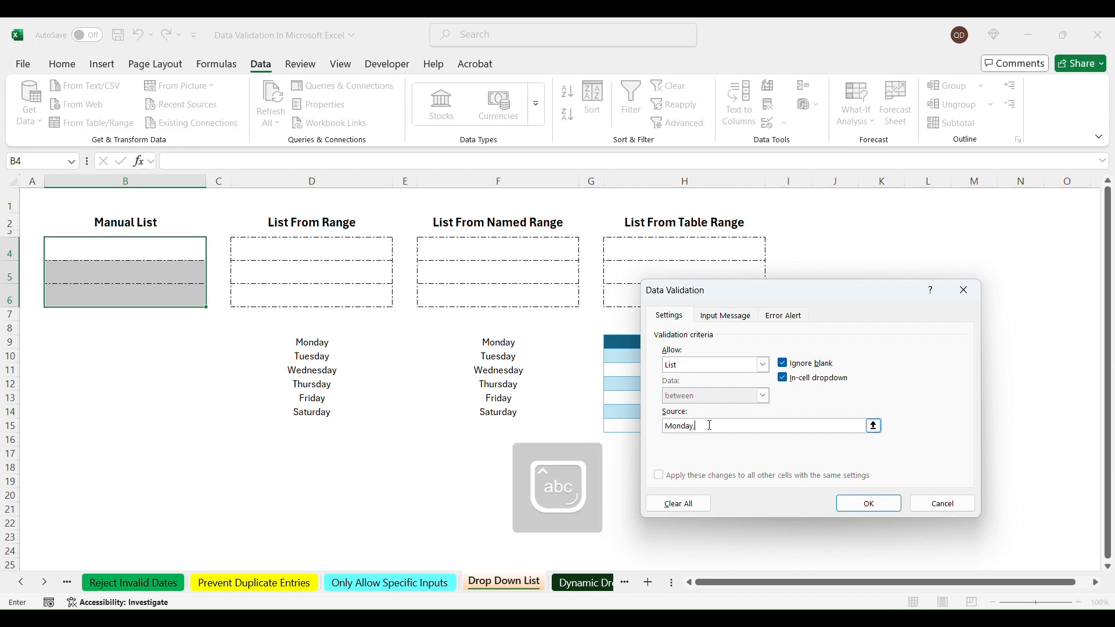
pyautogui.write('Monday,Tuesday,WEd')
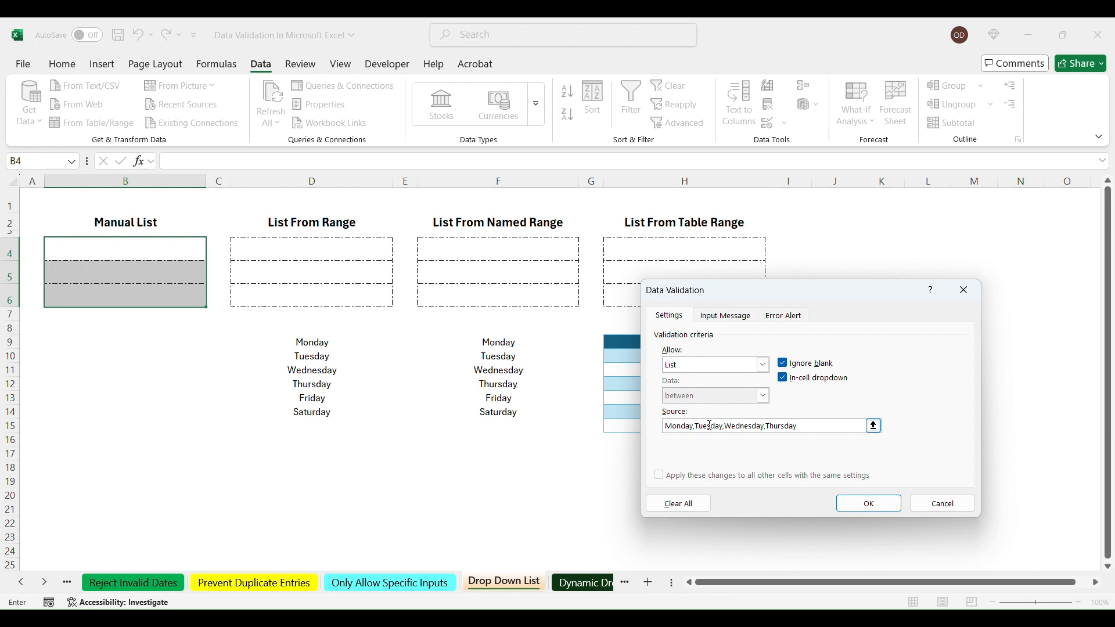
pyautogui.press('Return')
# Step: Choose Tuesday from the drop-down list in B4 and select B5
pyautogui.click(212, 254)
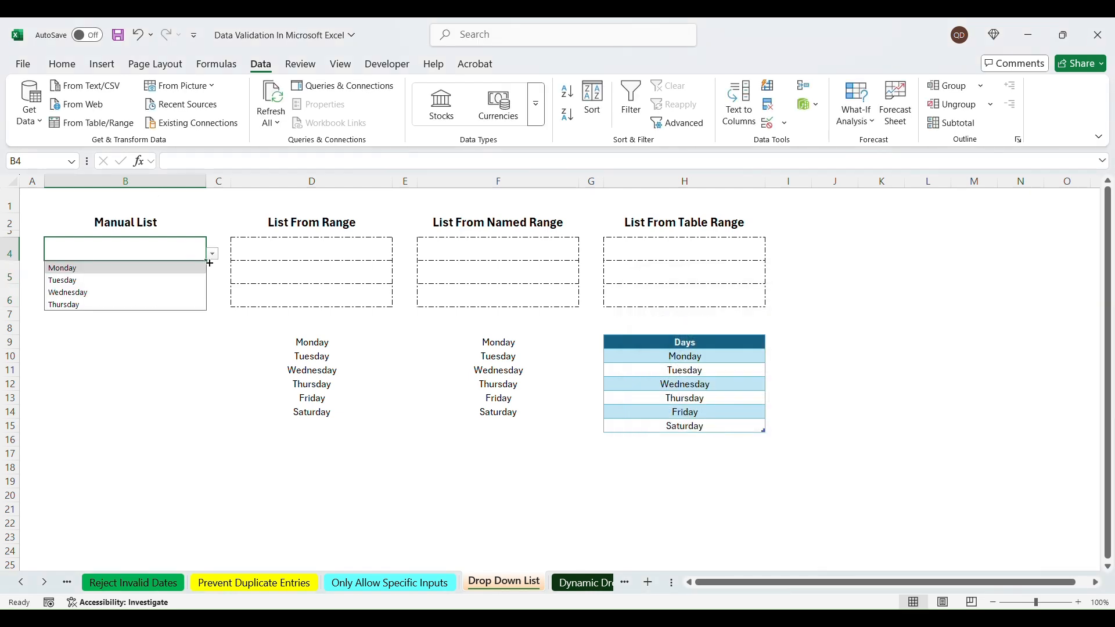
pyautogui.click(144, 284)
pyautogui.click(163, 274)
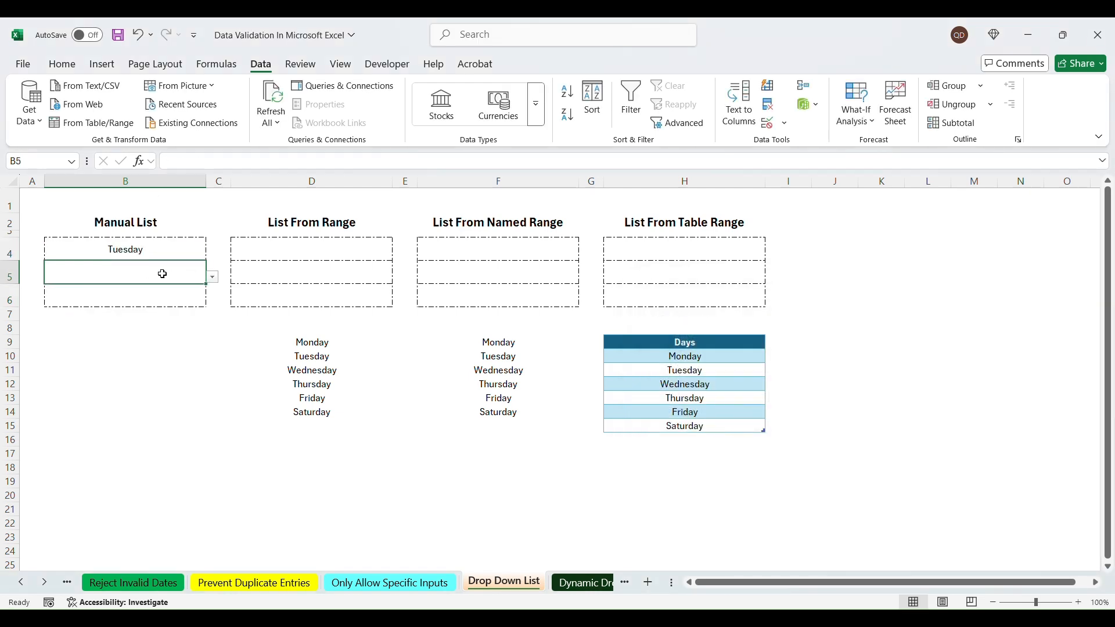
# Step: Try to enter Friday in B5 of the Manual List, then discard the entry
pyautogui.write('Friday')
pyautogui.press('Return')
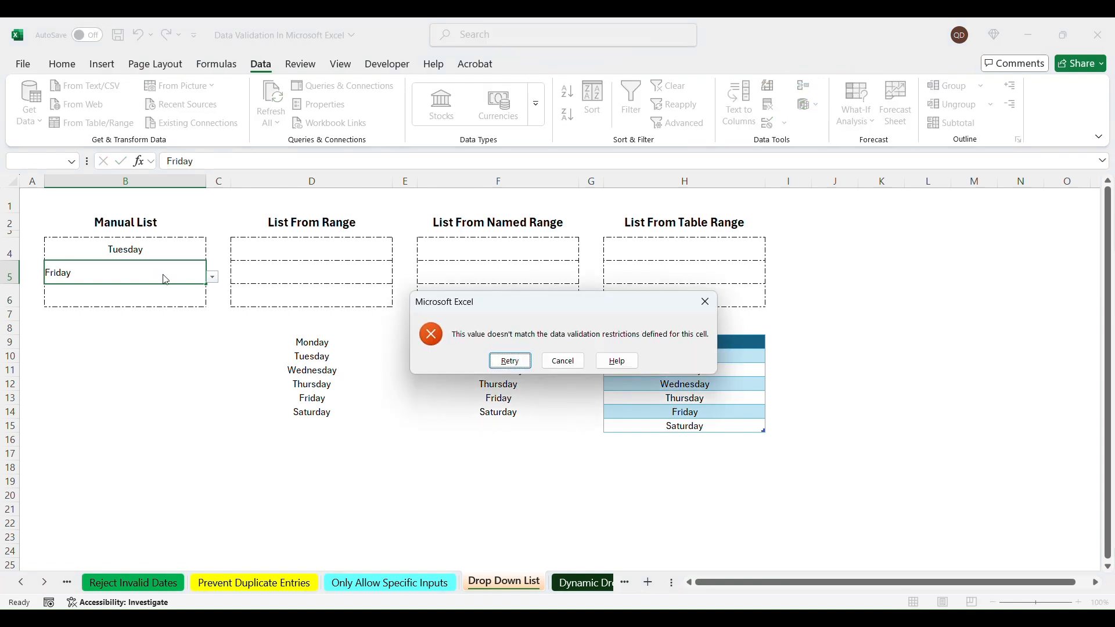
pyautogui.click(562, 361)
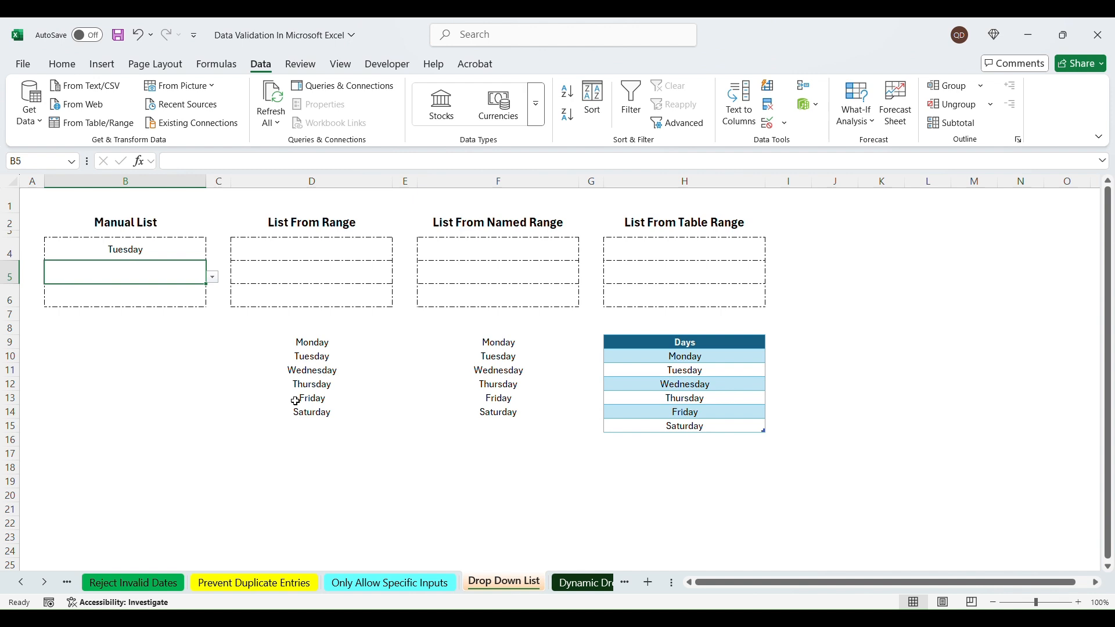
# Step: Apply list validation to the List From Range cells D4:D6, using =$D$9:$D$14 as the source
pyautogui.click(331, 250)
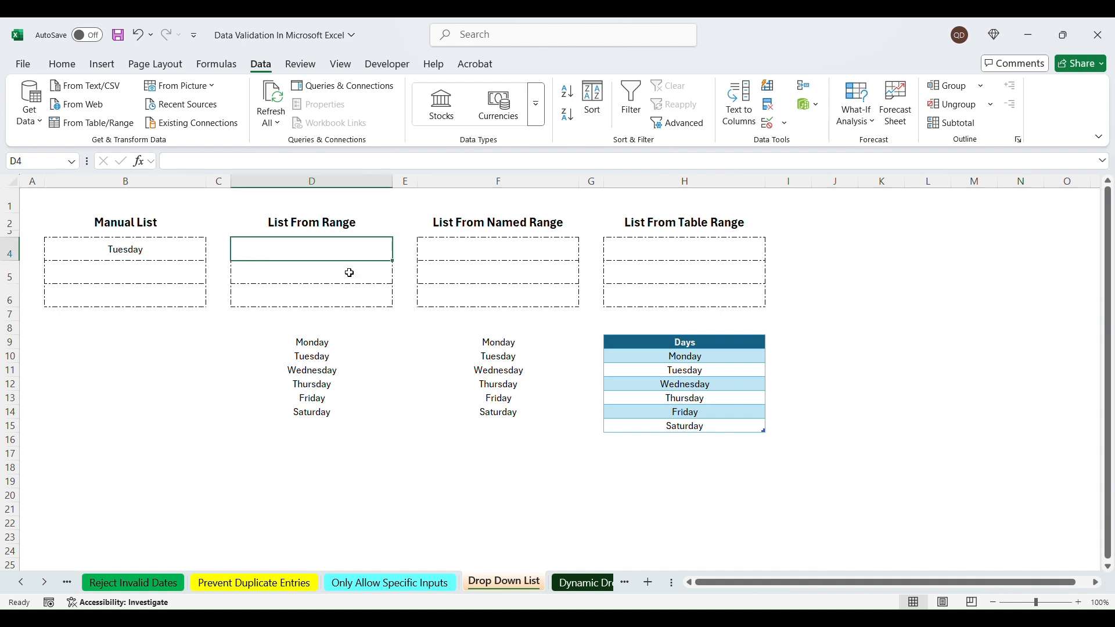
pyautogui.moveTo(347, 250); pyautogui.dragTo(347, 299)
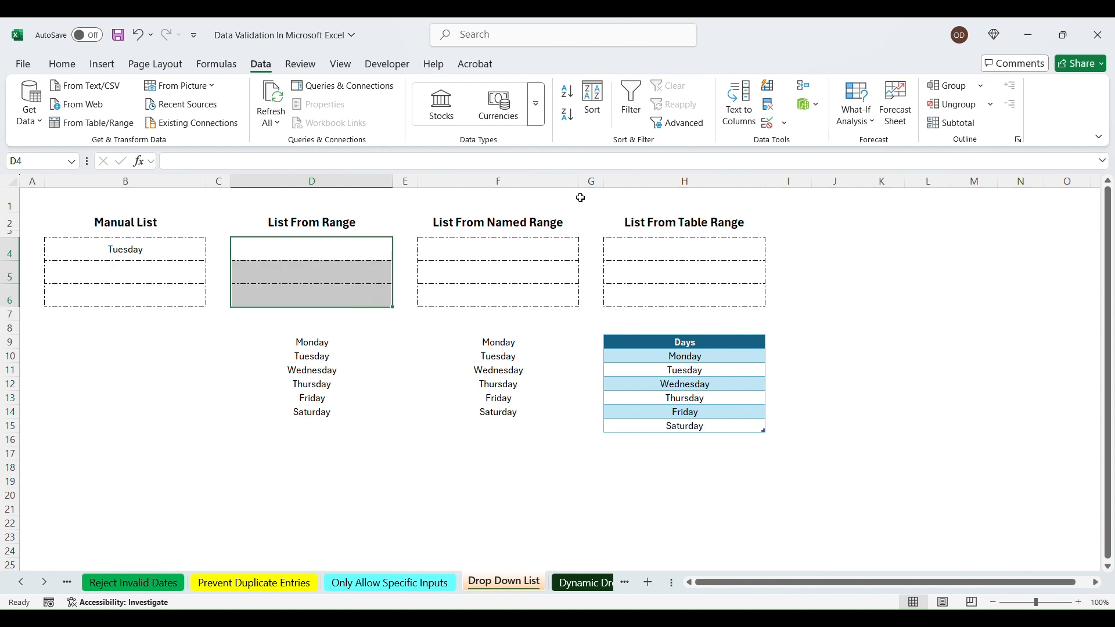
pyautogui.click(769, 123)
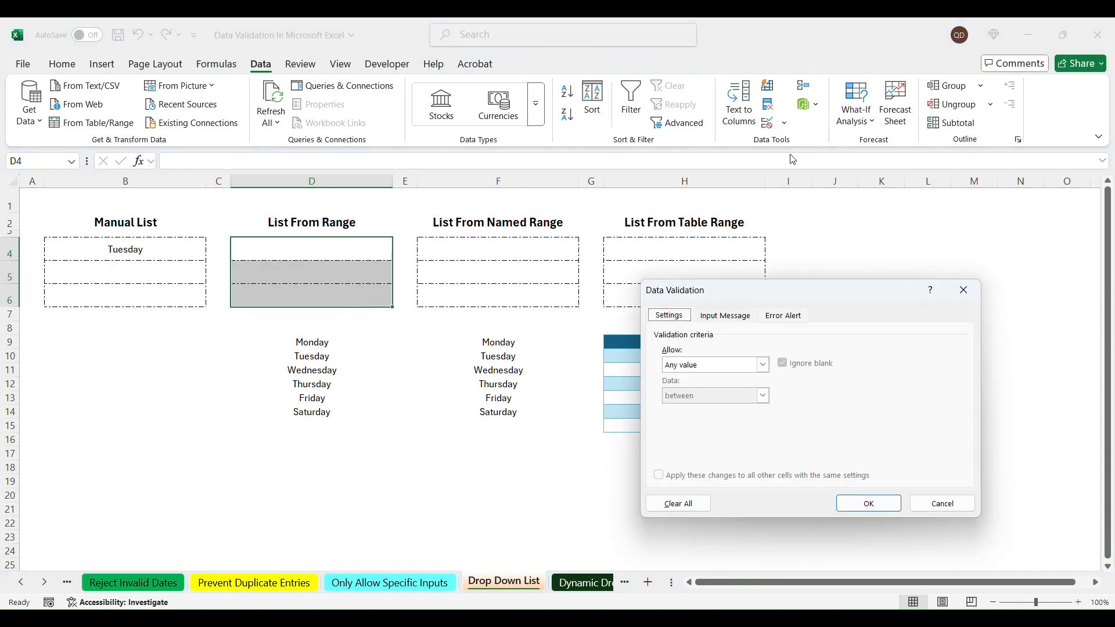
pyautogui.click(699, 366)
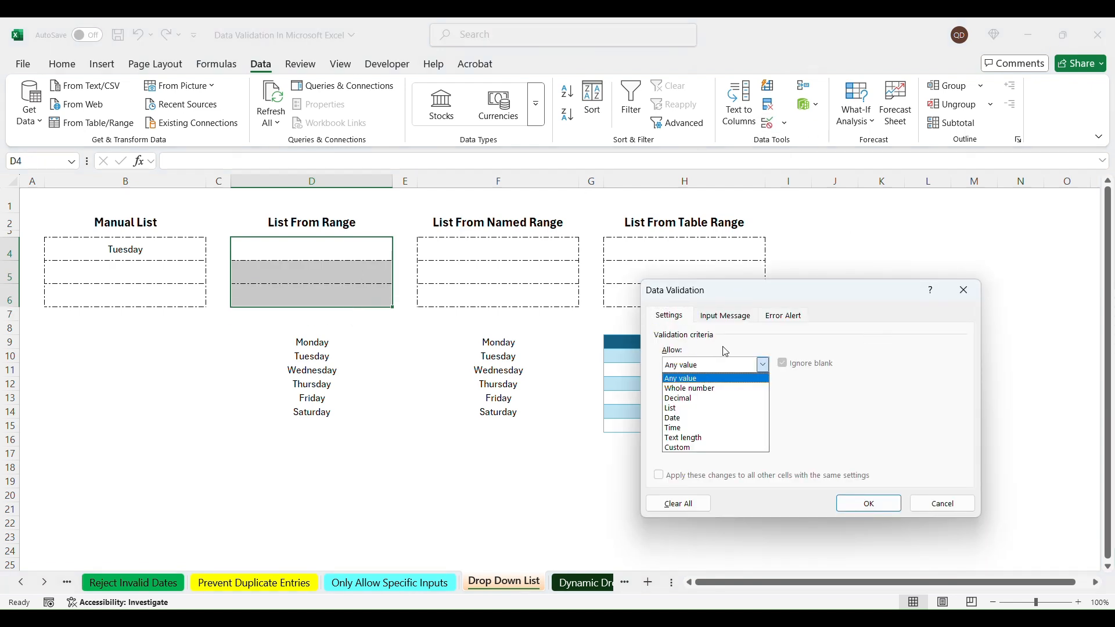
pyautogui.click(692, 414)
pyautogui.click(707, 424)
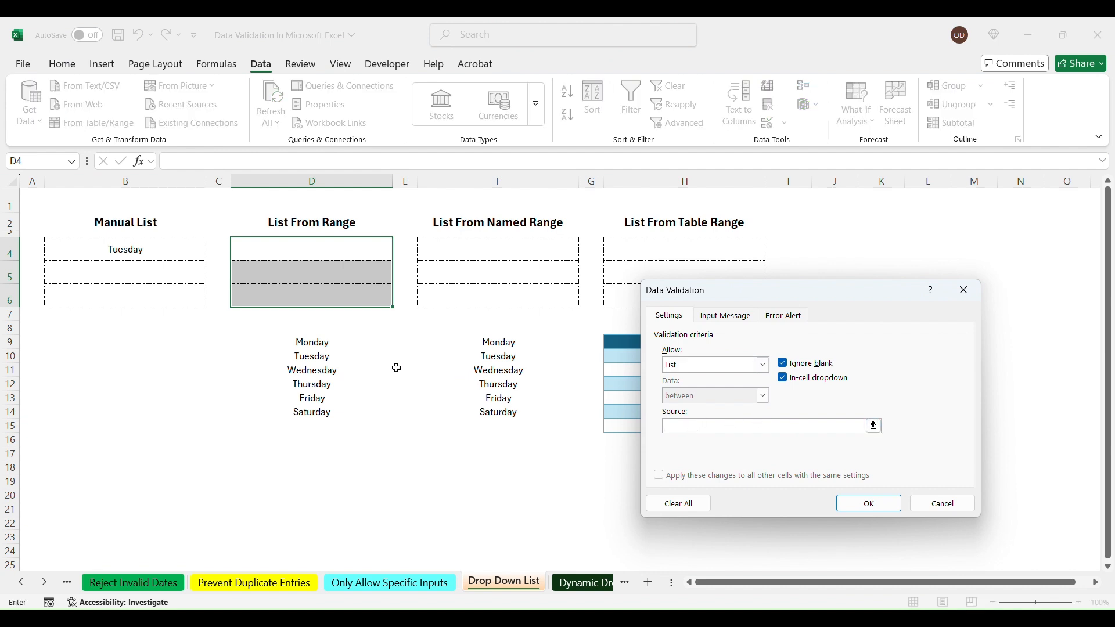
pyautogui.moveTo(320, 343); pyautogui.dragTo(330, 417)
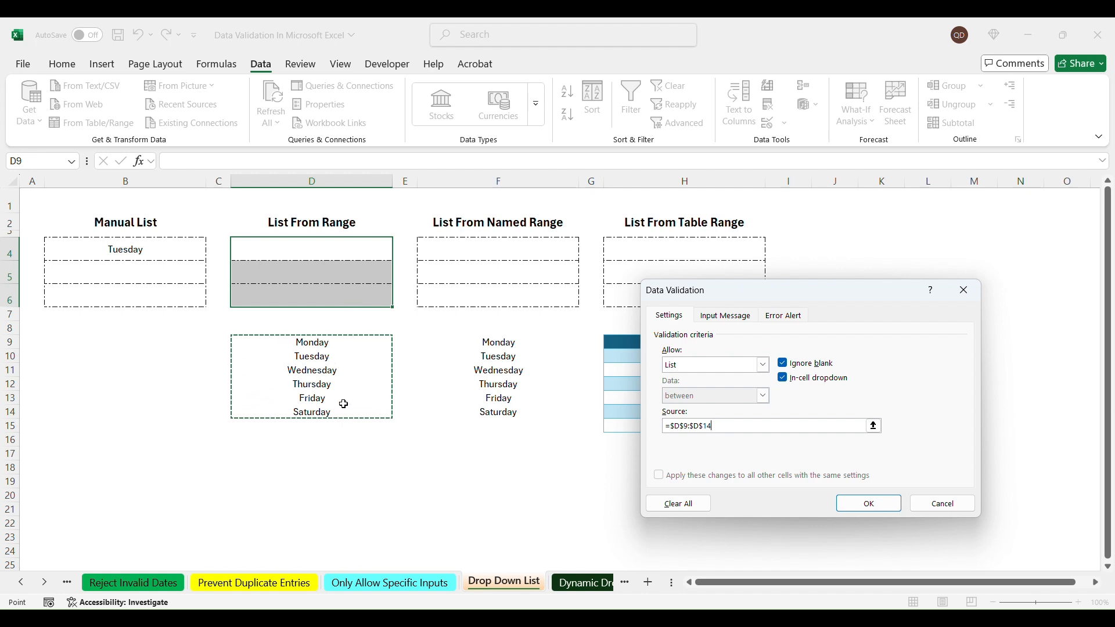
pyautogui.click(867, 503)
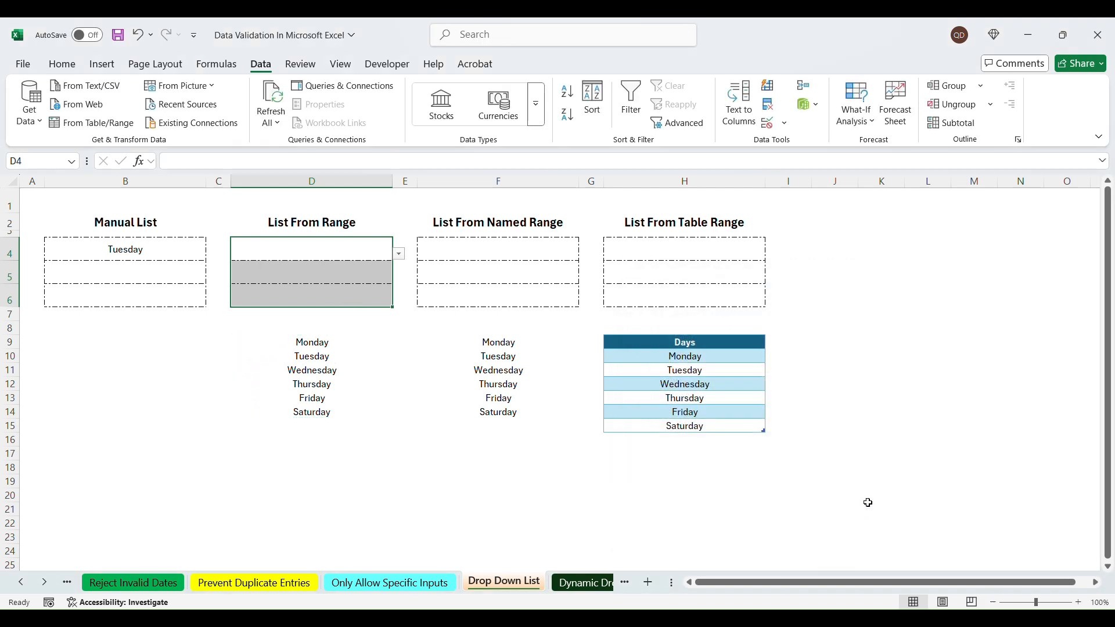
# Step: Choose Friday in D4 and Thursday in D5 from their drop-down lists
pyautogui.click(400, 254)
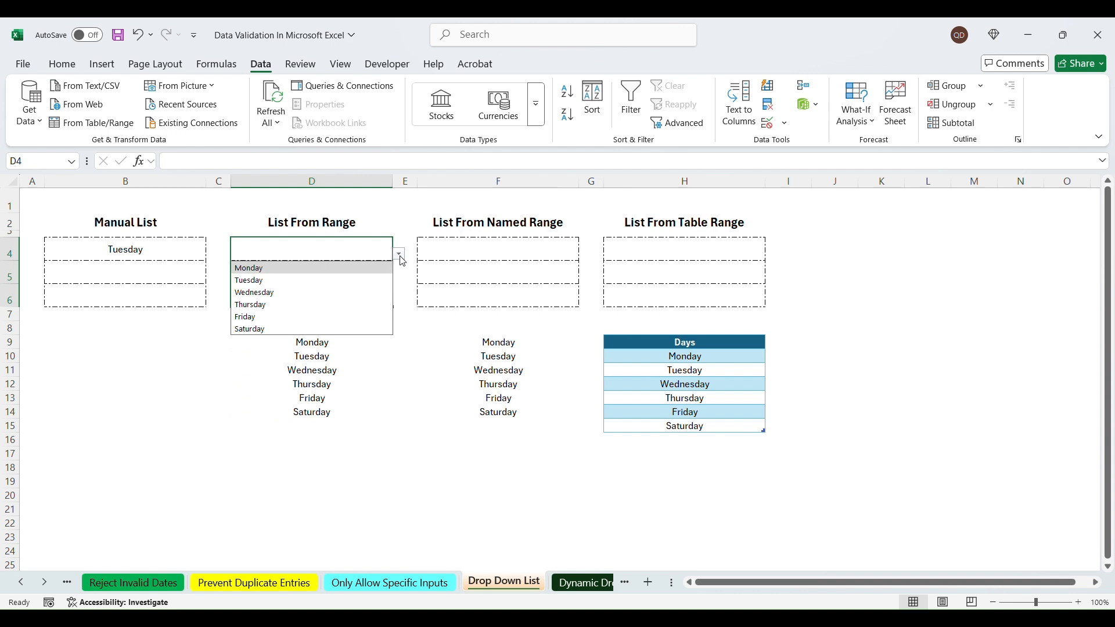
pyautogui.click(290, 317)
pyautogui.click(331, 275)
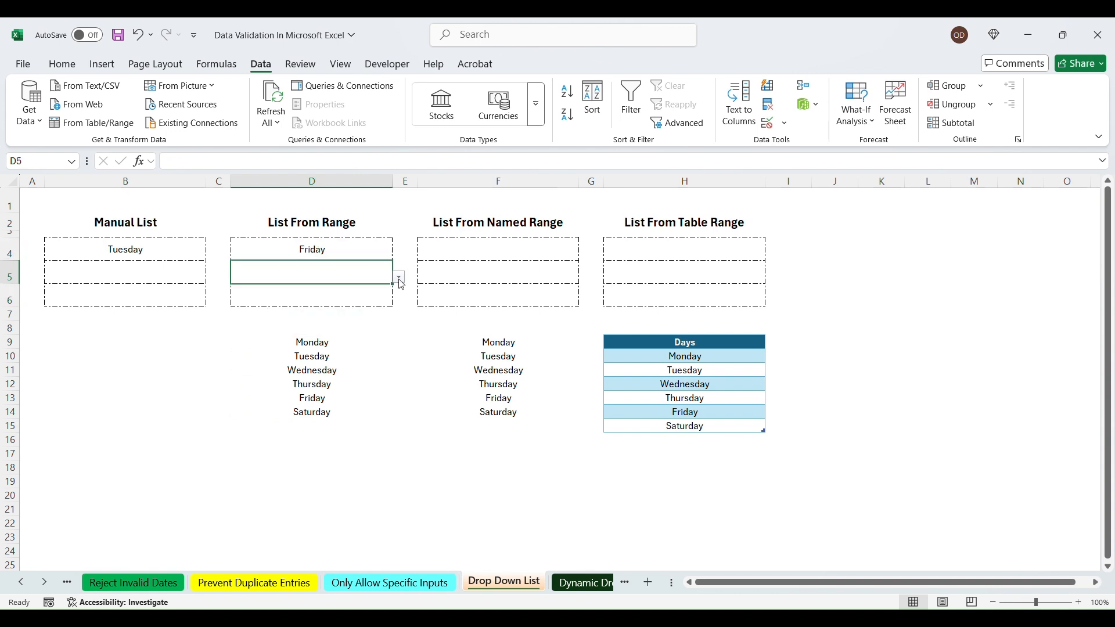
pyautogui.click(399, 277)
pyautogui.click(275, 332)
# Step: Try to enter Sunday in D6 of the List From Range cells
pyautogui.click(368, 299)
pyautogui.write('Sunday')
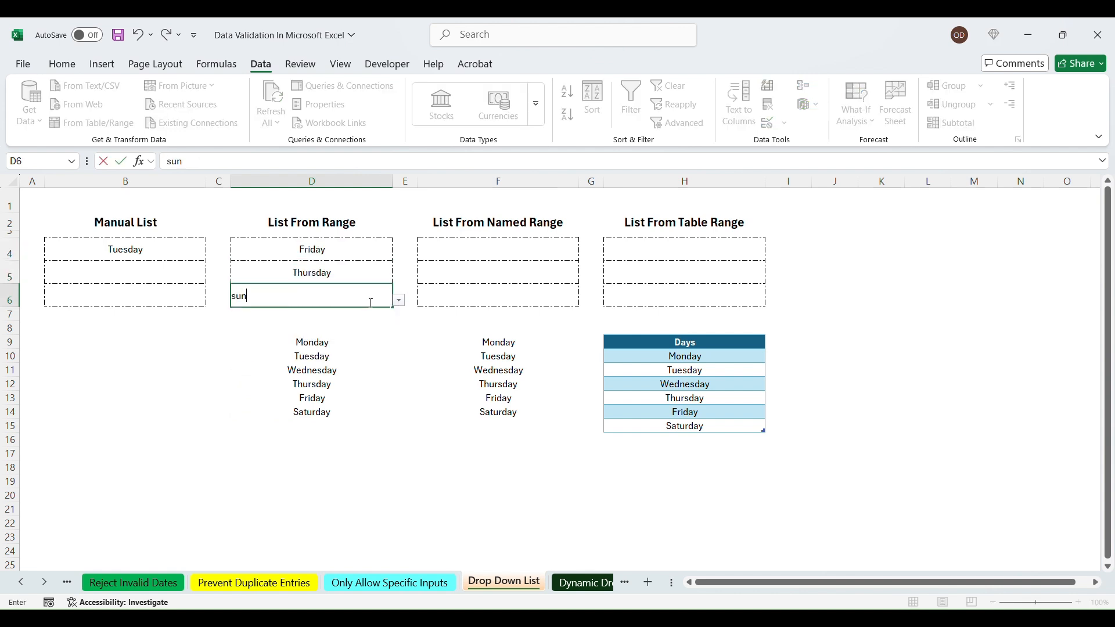
# Step: Try to enter Sunday in cell D6 of the List From Range column, and cancel the entry
pyautogui.press('Return')
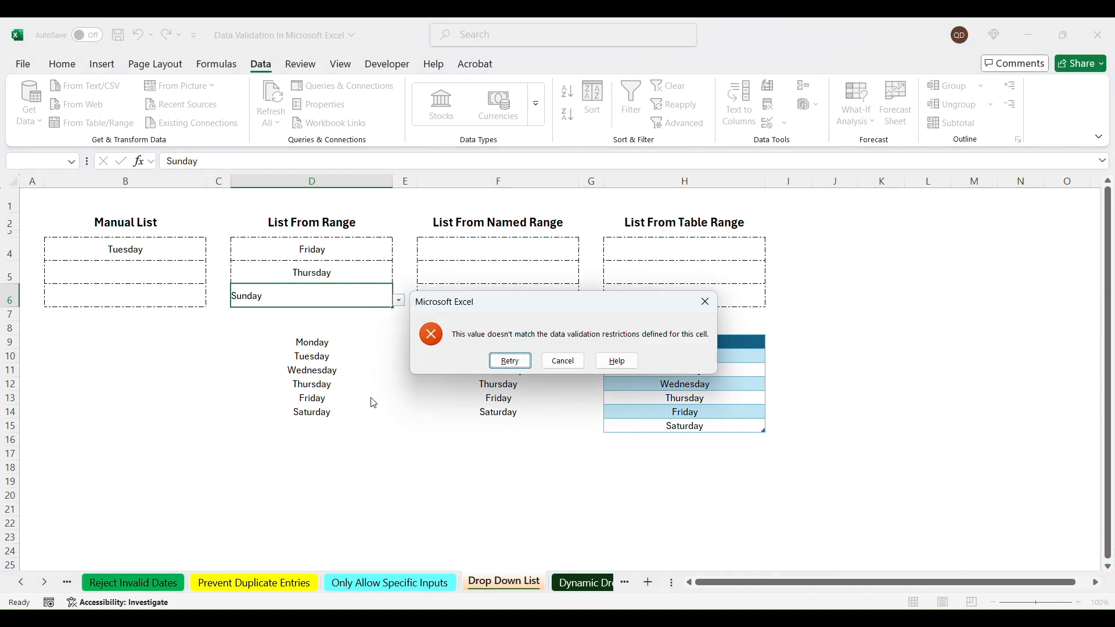
pyautogui.click(576, 360)
pyautogui.click(324, 352)
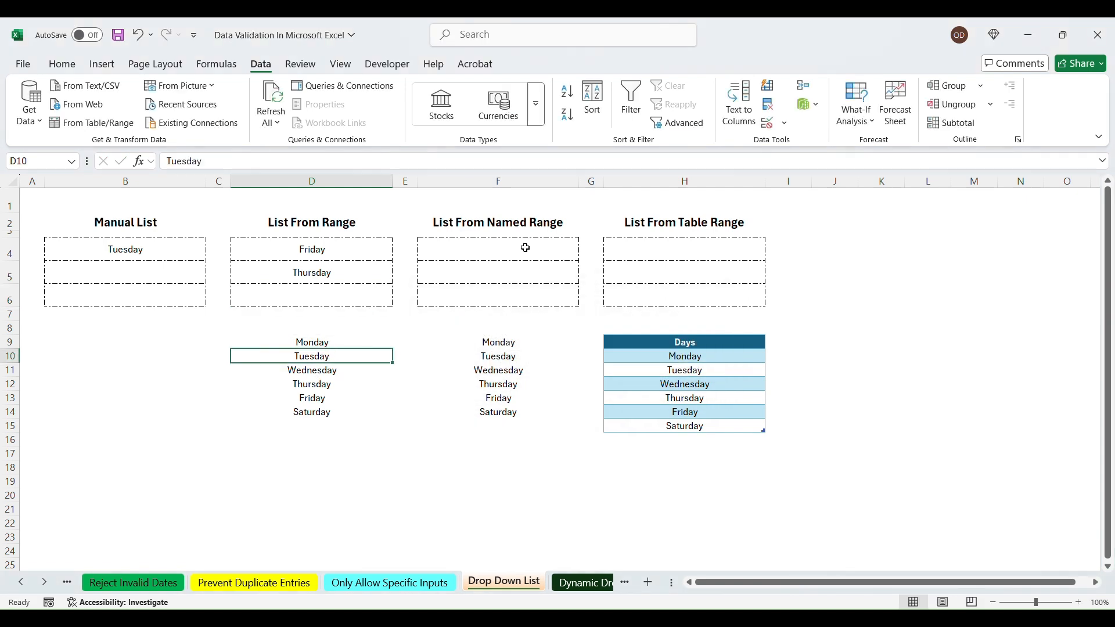
pyautogui.click(505, 244)
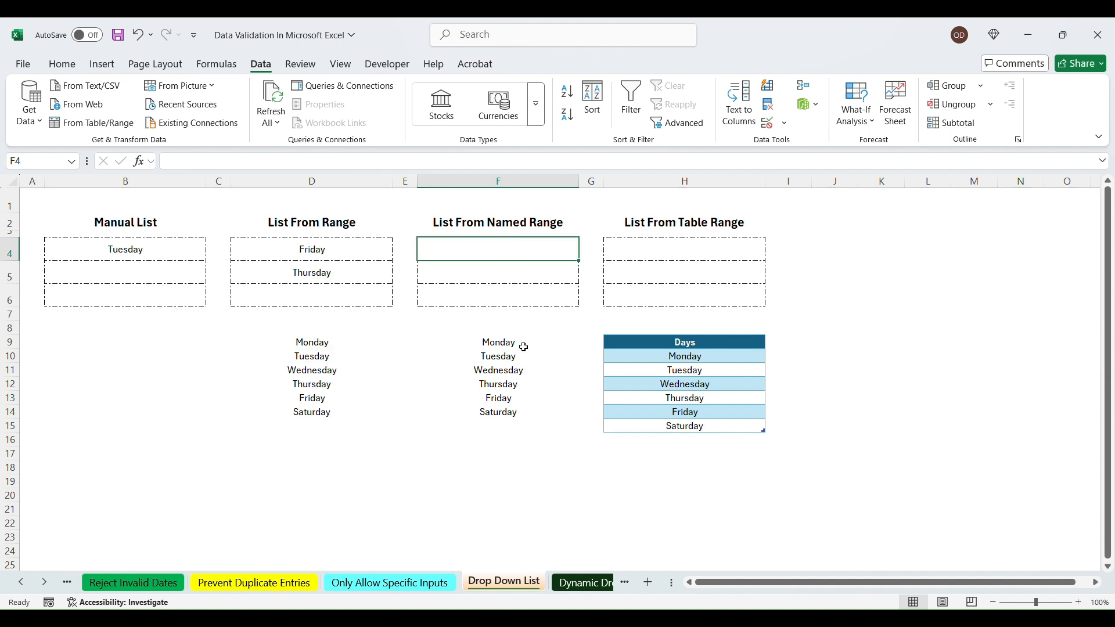
pyautogui.moveTo(510, 345); pyautogui.dragTo(510, 410)
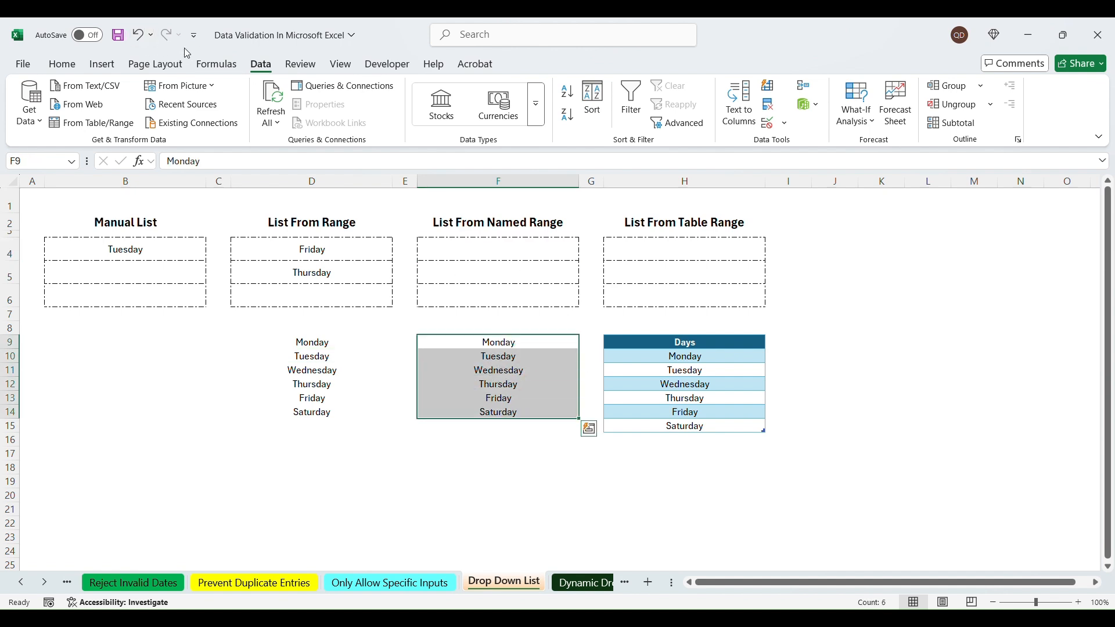
pyautogui.click(216, 65)
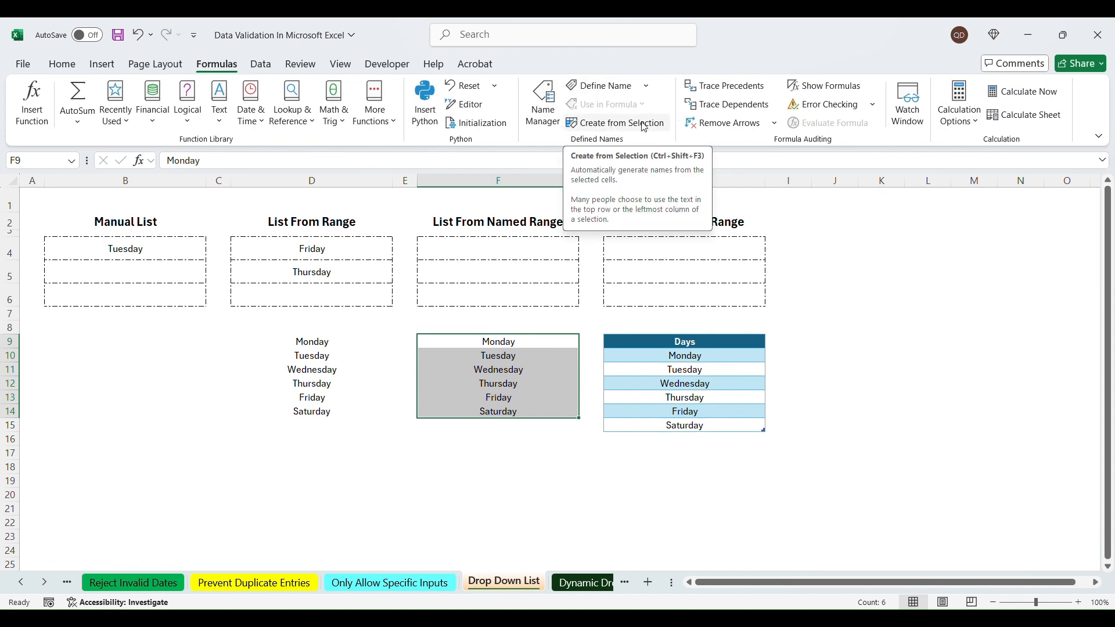
pyautogui.click(635, 87)
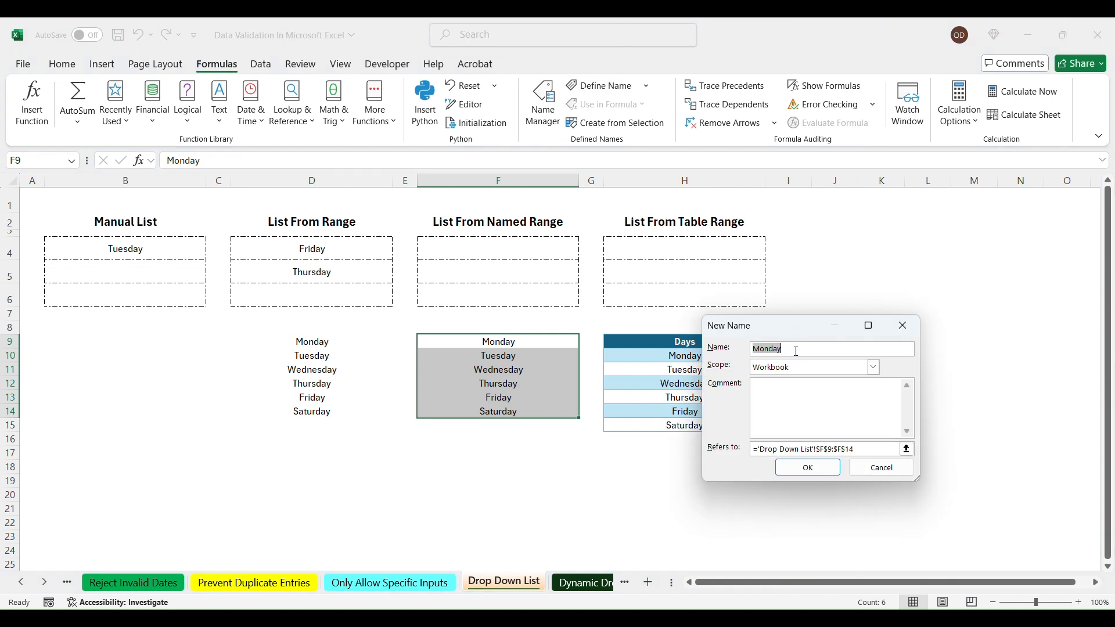
pyautogui.click(883, 467)
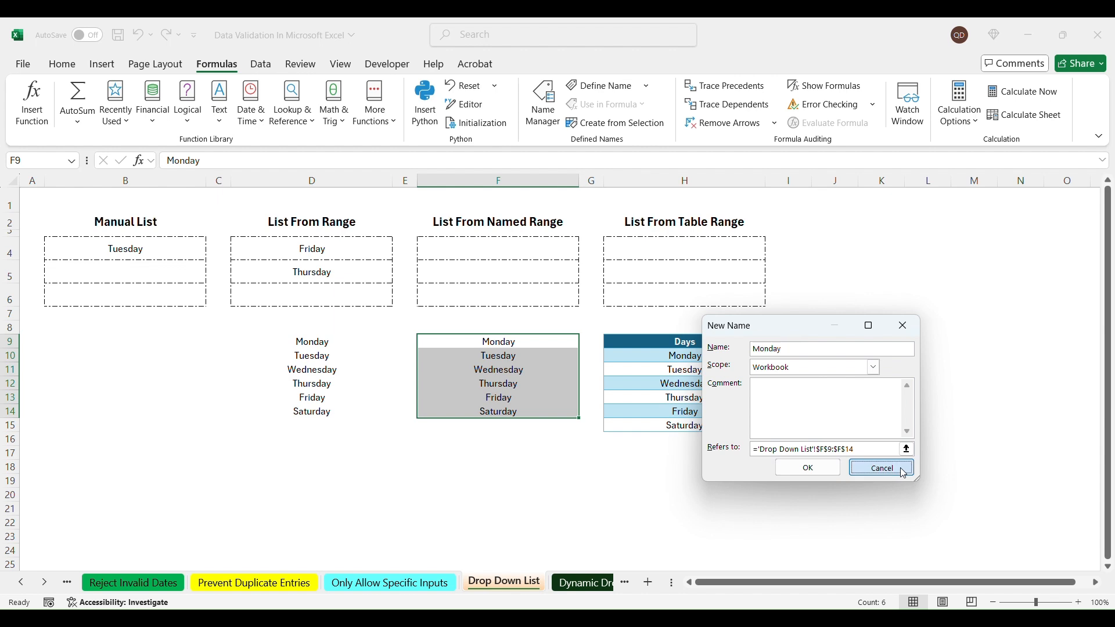
pyautogui.click(553, 100)
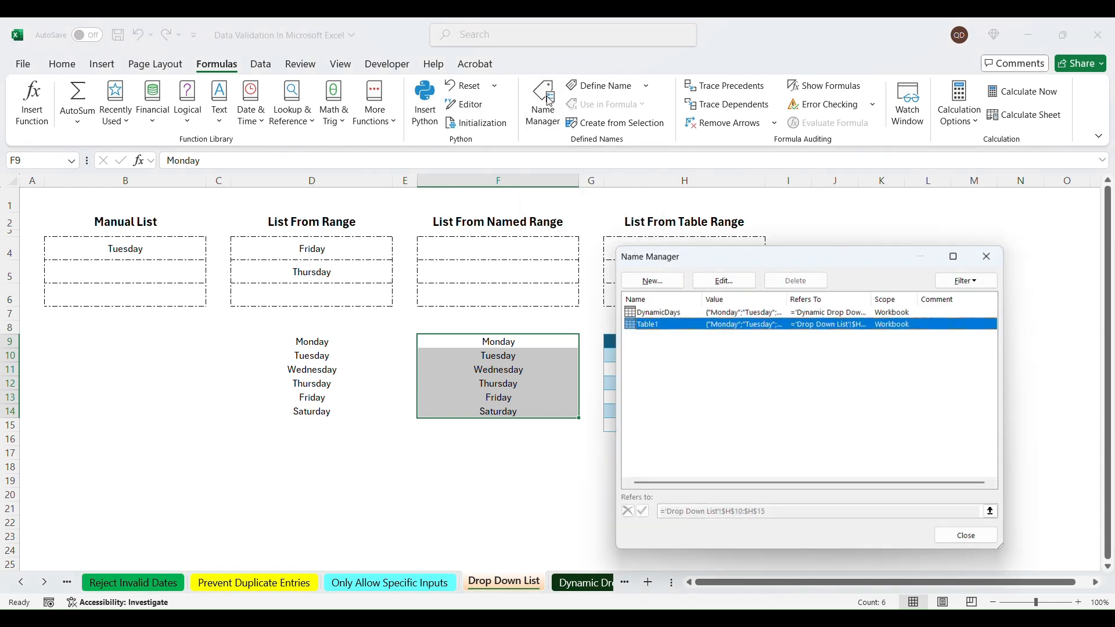
pyautogui.keyDown('shift'); pyautogui.click(673, 311); pyautogui.keyUp('shift')
pyautogui.click(676, 355)
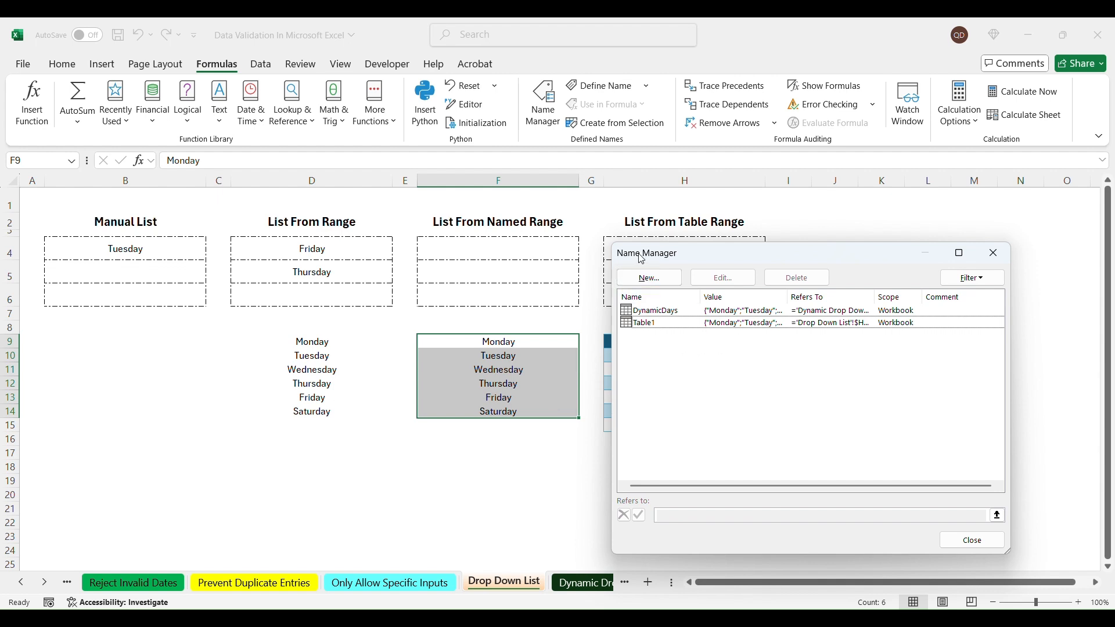
pyautogui.click(668, 278)
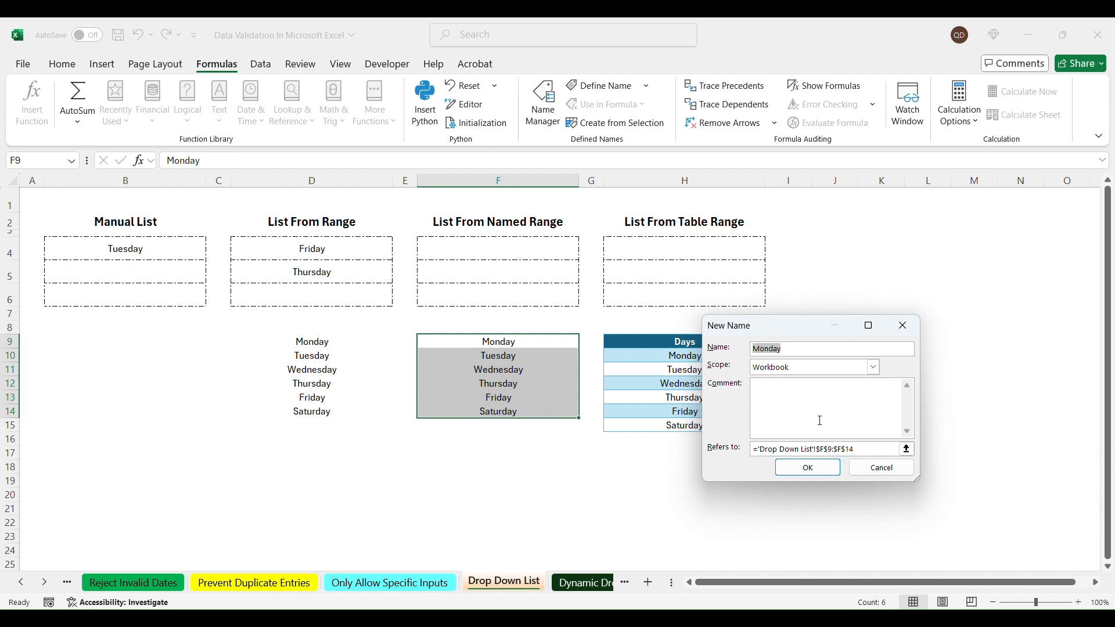
pyautogui.moveTo(813, 334); pyautogui.dragTo(766, 301)
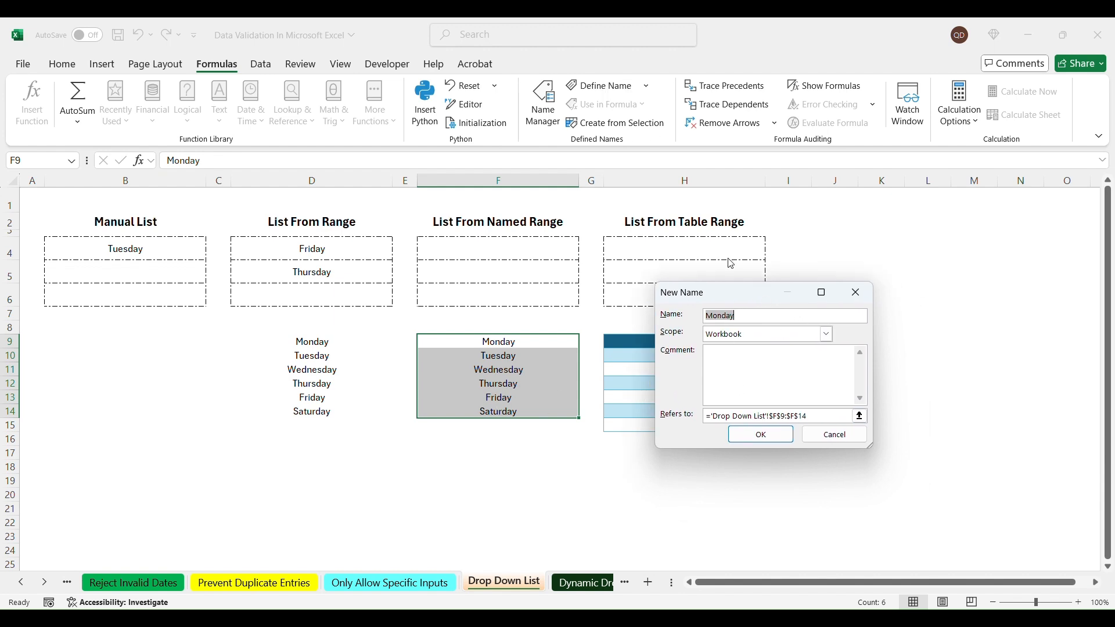
pyautogui.click(848, 436)
pyautogui.click(924, 506)
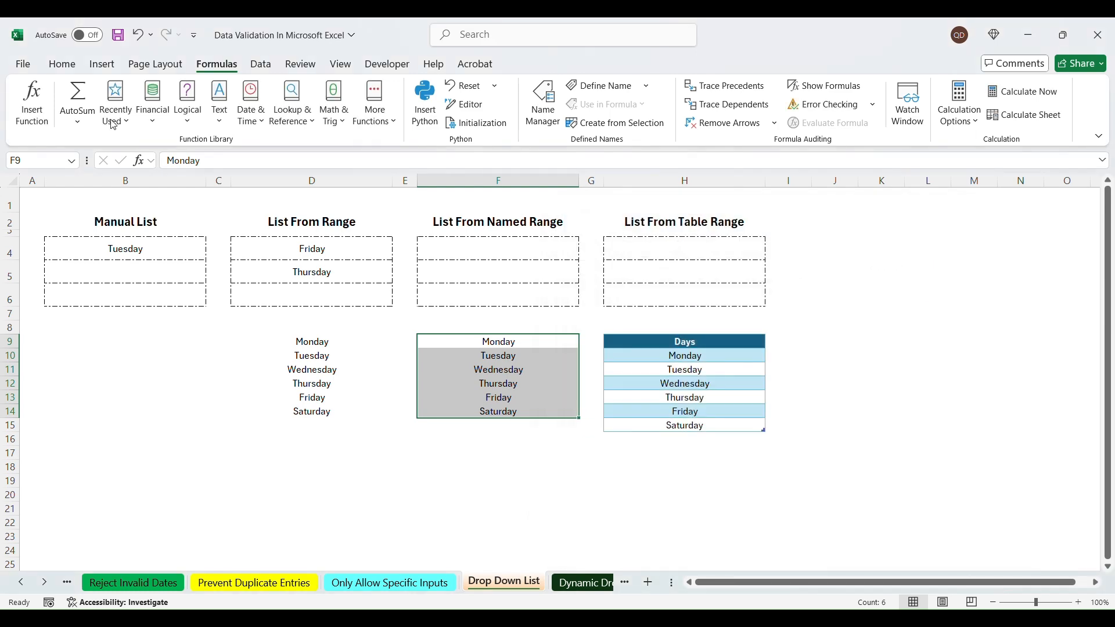
# Step: Name the day cells F9:F14 Weekdays and reselect them to check the name
pyautogui.click(63, 64)
pyautogui.click(512, 344)
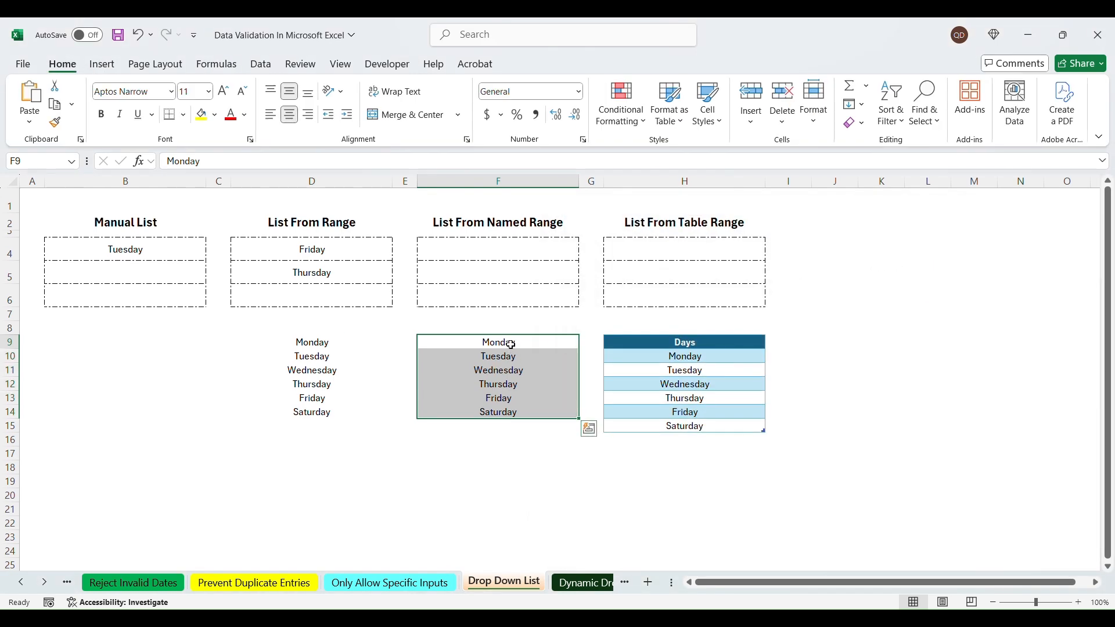
pyautogui.moveTo(511, 344); pyautogui.dragTo(510, 413)
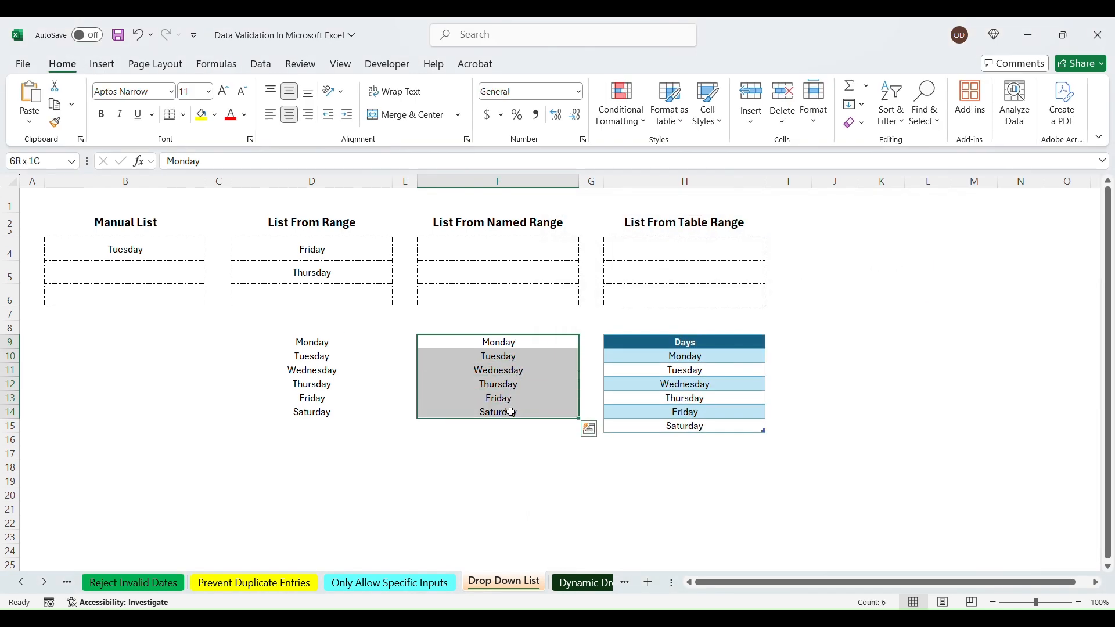
pyautogui.click(33, 162)
pyautogui.write('Weekdays')
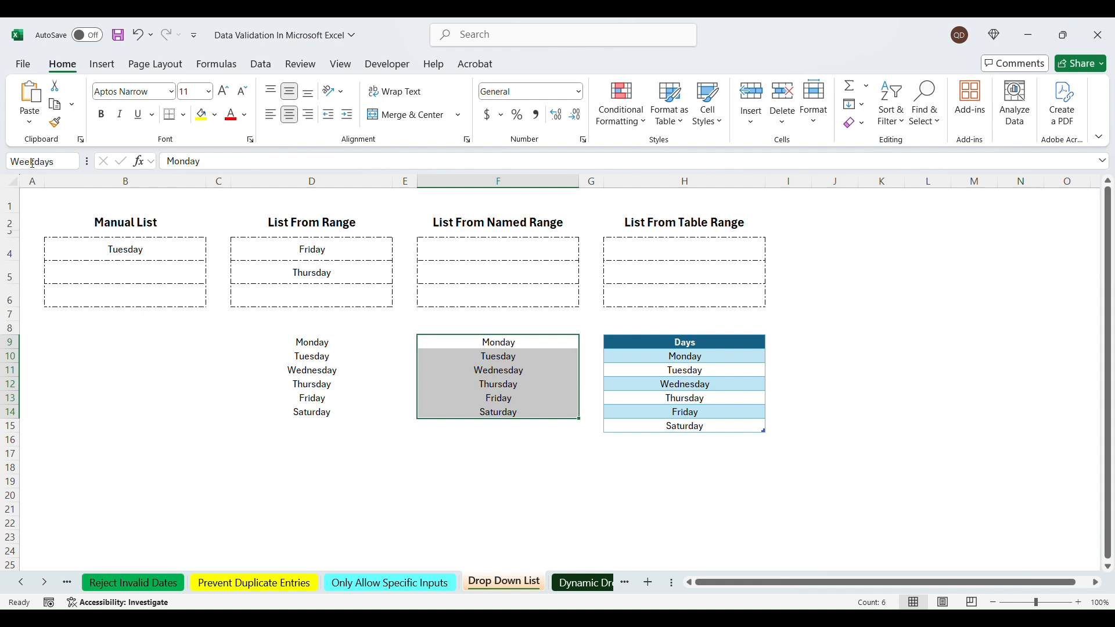
pyautogui.press('Return')
pyautogui.moveTo(502, 250); pyautogui.dragTo(495, 294)
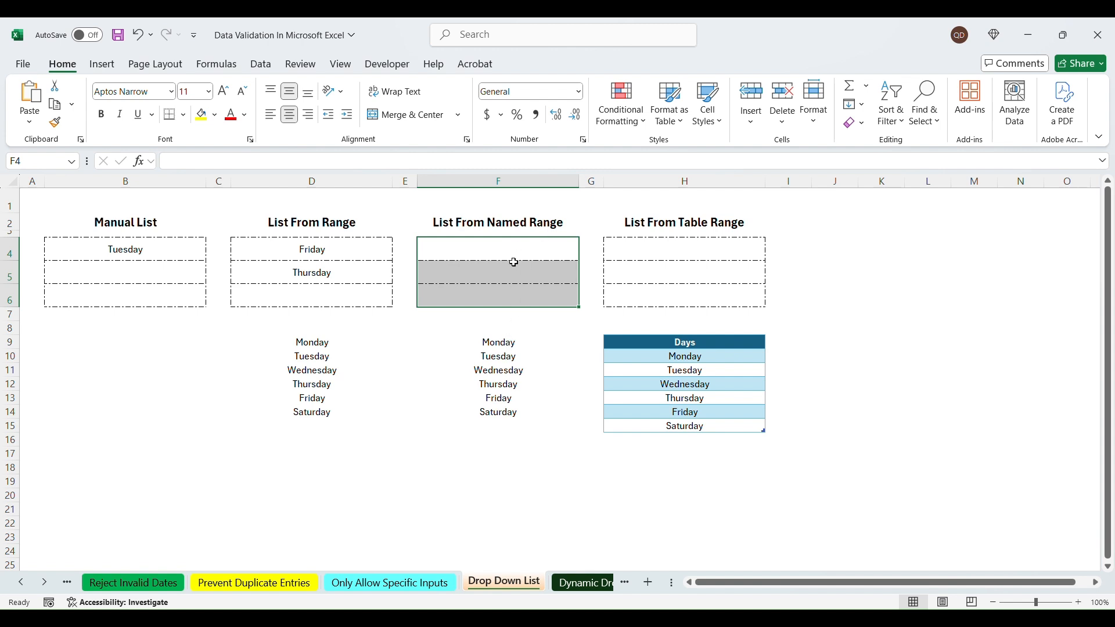
pyautogui.click(510, 347)
pyautogui.moveTo(510, 347); pyautogui.dragTo(507, 413)
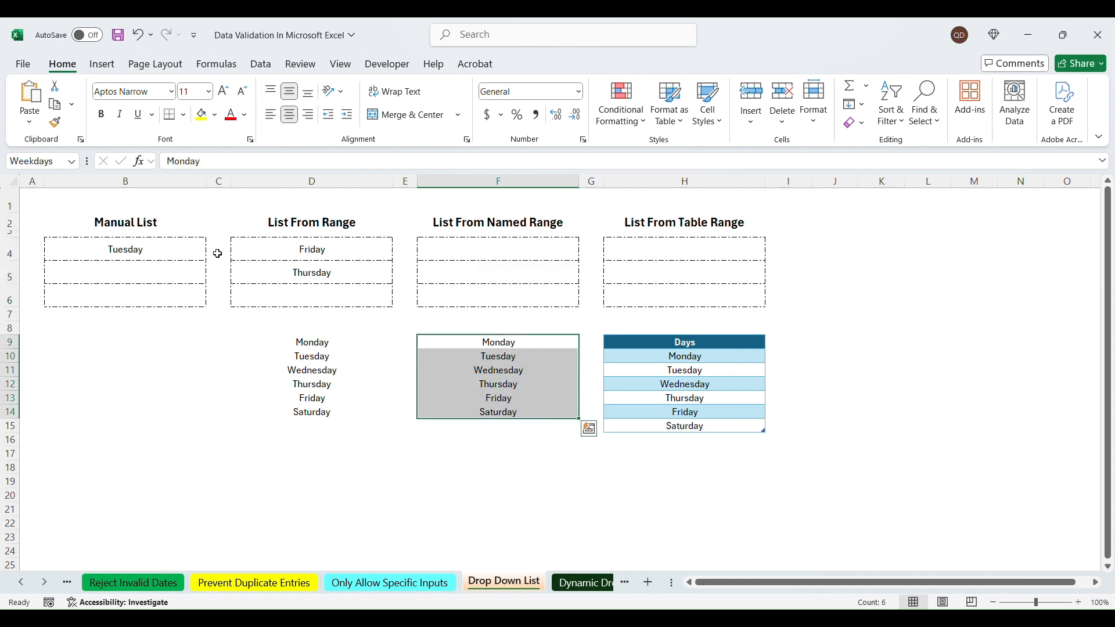
# Step: Apply list data validation to F4:F6 under List From Named Range, with =Weekdays as the source
pyautogui.moveTo(528, 254); pyautogui.dragTo(525, 293)
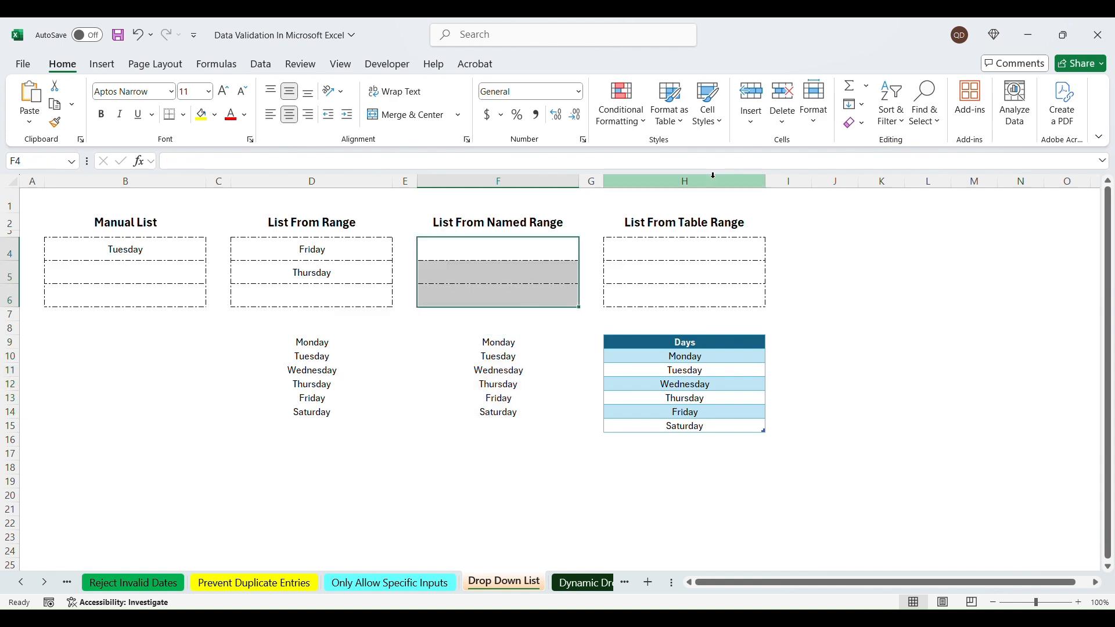
pyautogui.click(261, 64)
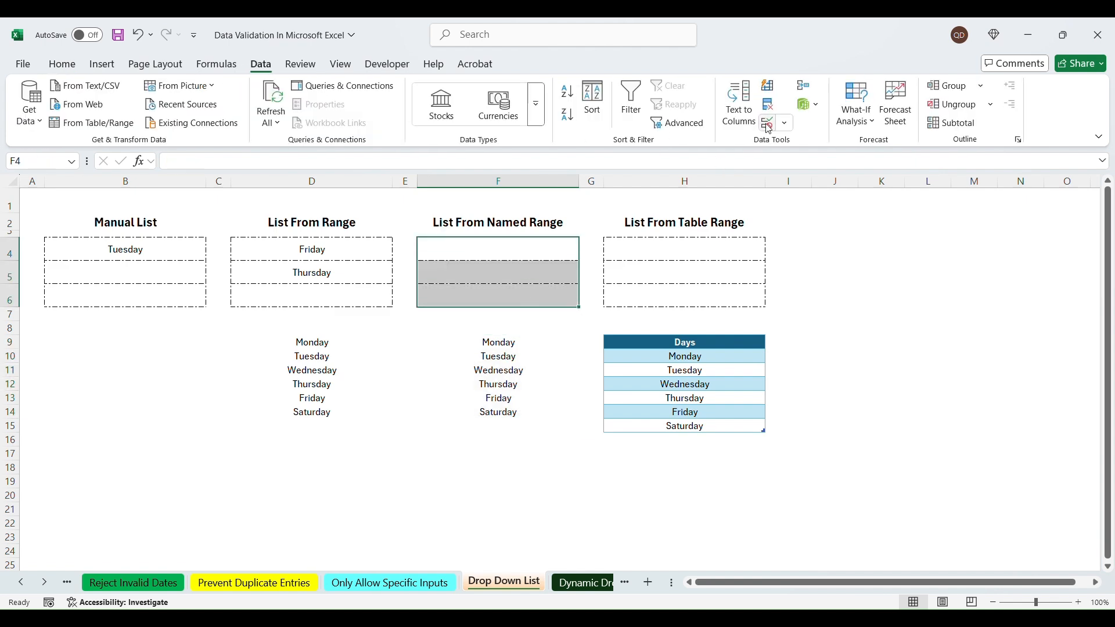
pyautogui.click(769, 123)
pyautogui.click(686, 336)
pyautogui.click(647, 375)
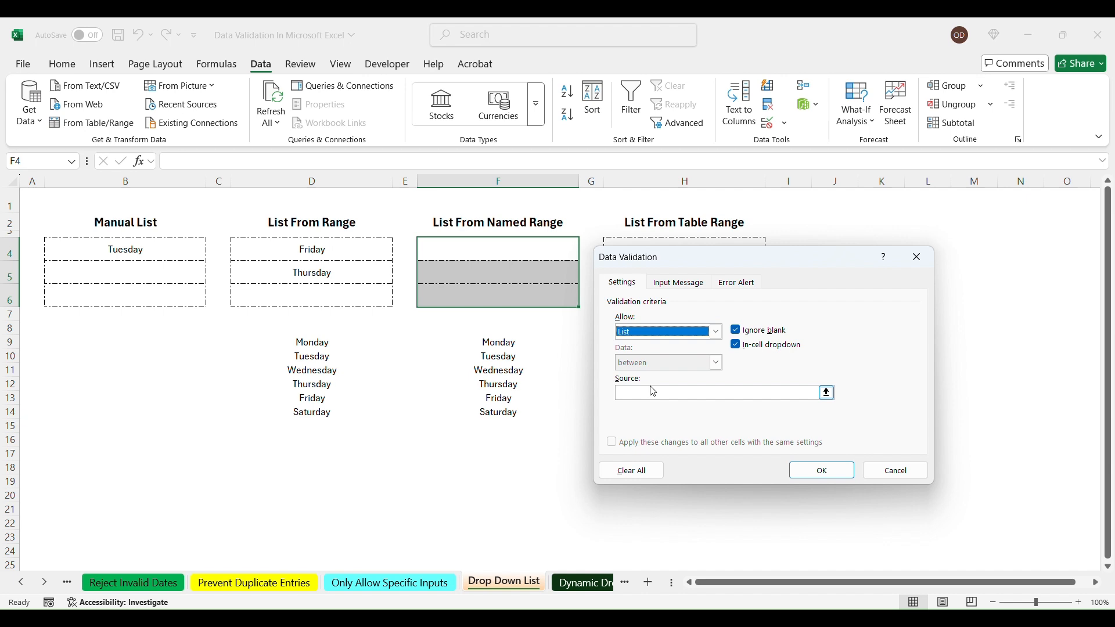
pyautogui.click(660, 394)
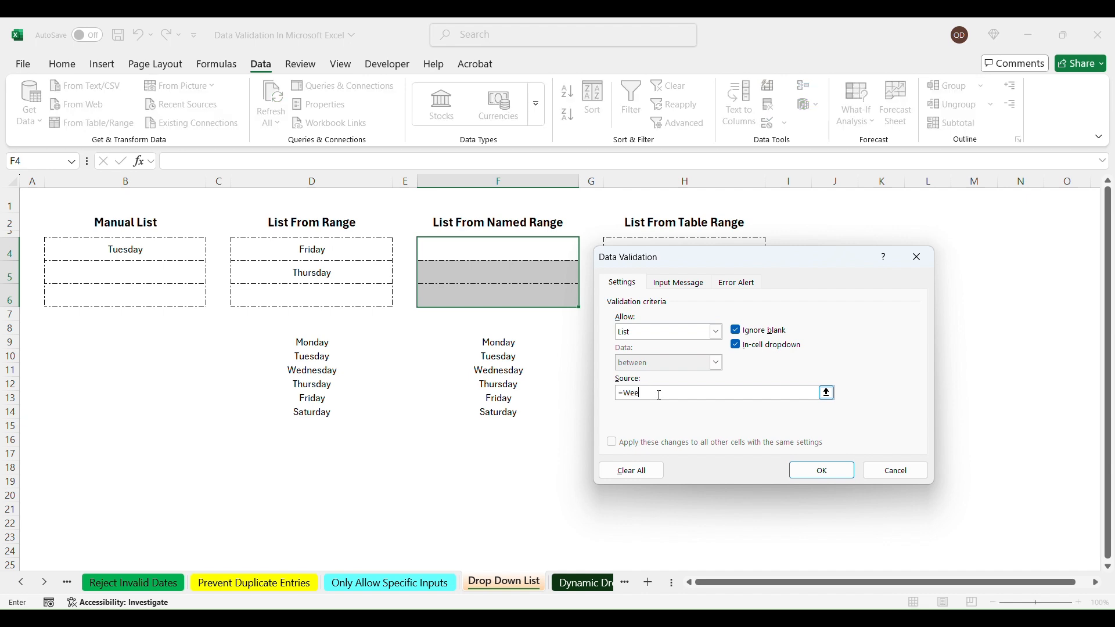
pyautogui.press('Return')
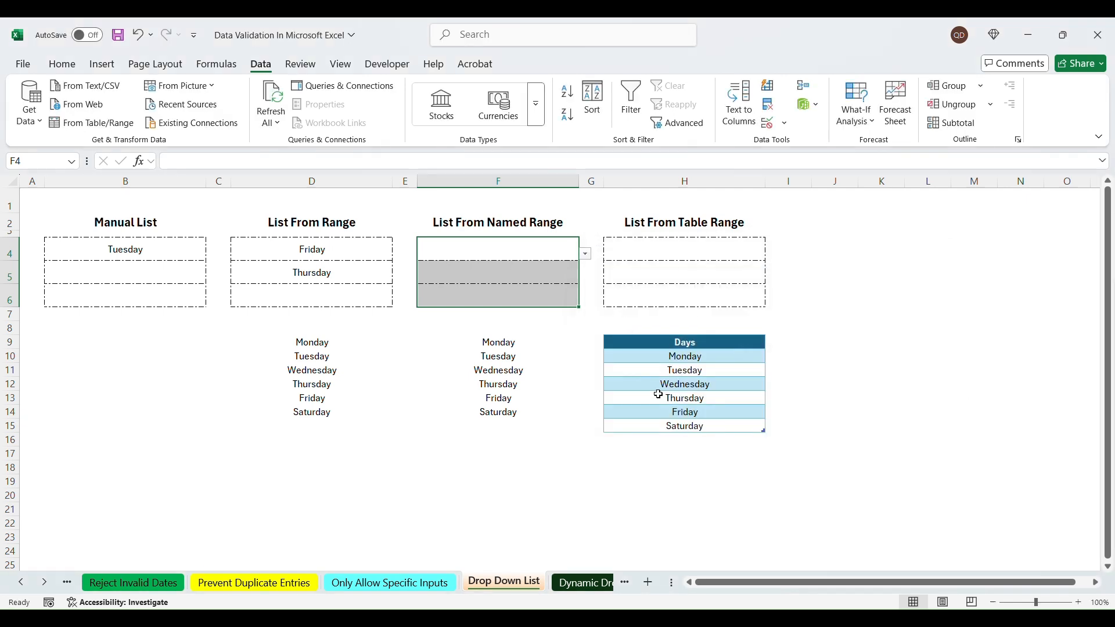
# Step: Check the choices in cell F4's drop-down list against the source days in F9:F14
pyautogui.click(568, 254)
pyautogui.click(585, 253)
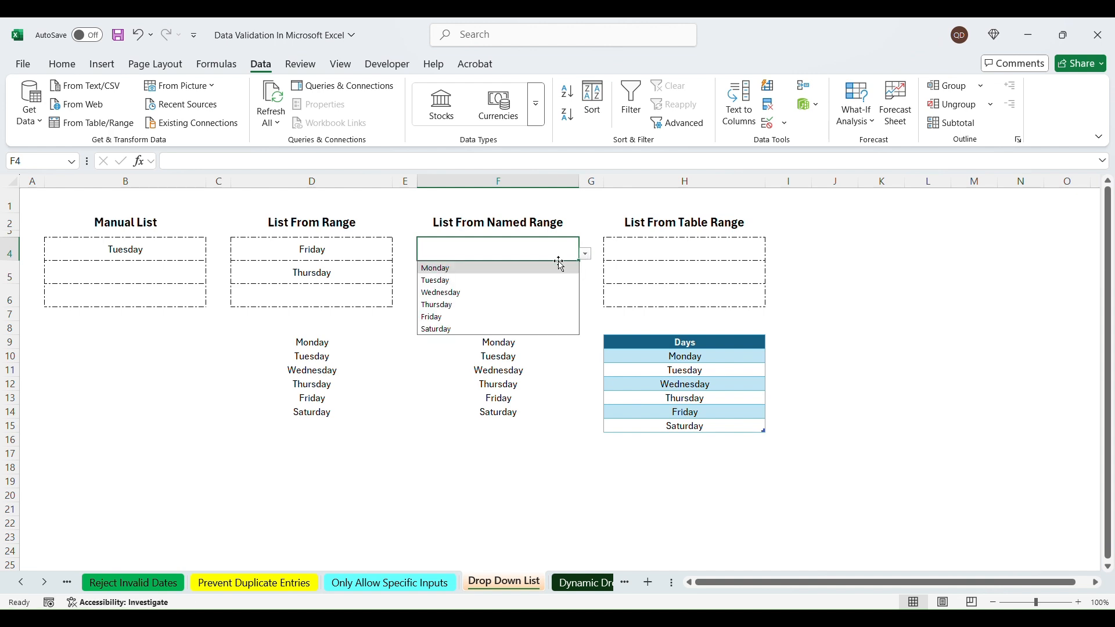
pyautogui.click(539, 395)
pyautogui.moveTo(521, 343); pyautogui.dragTo(521, 412)
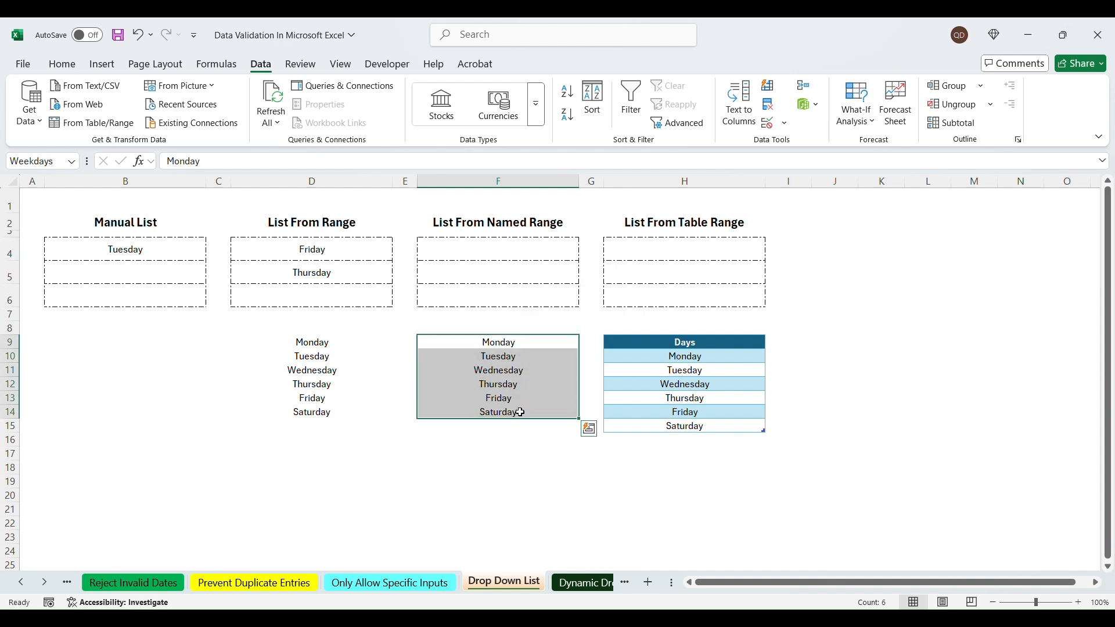
pyautogui.click(476, 342)
pyautogui.click(491, 254)
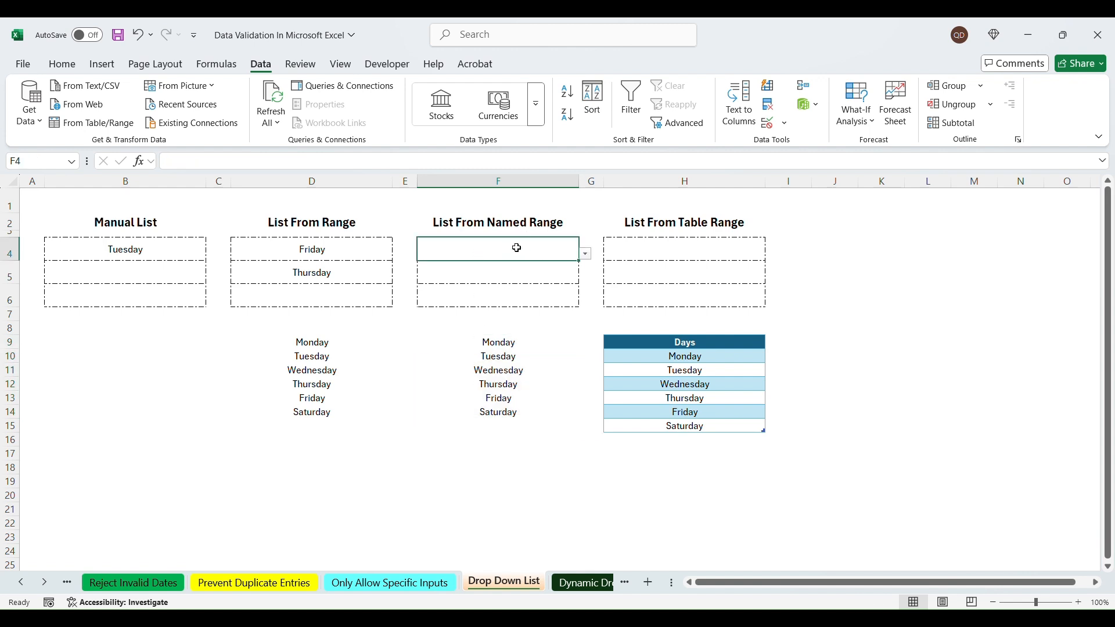
# Step: Check which cells Table1 refers to in the Name Manager and select the Days table's data rows H10:H15
pyautogui.click(704, 246)
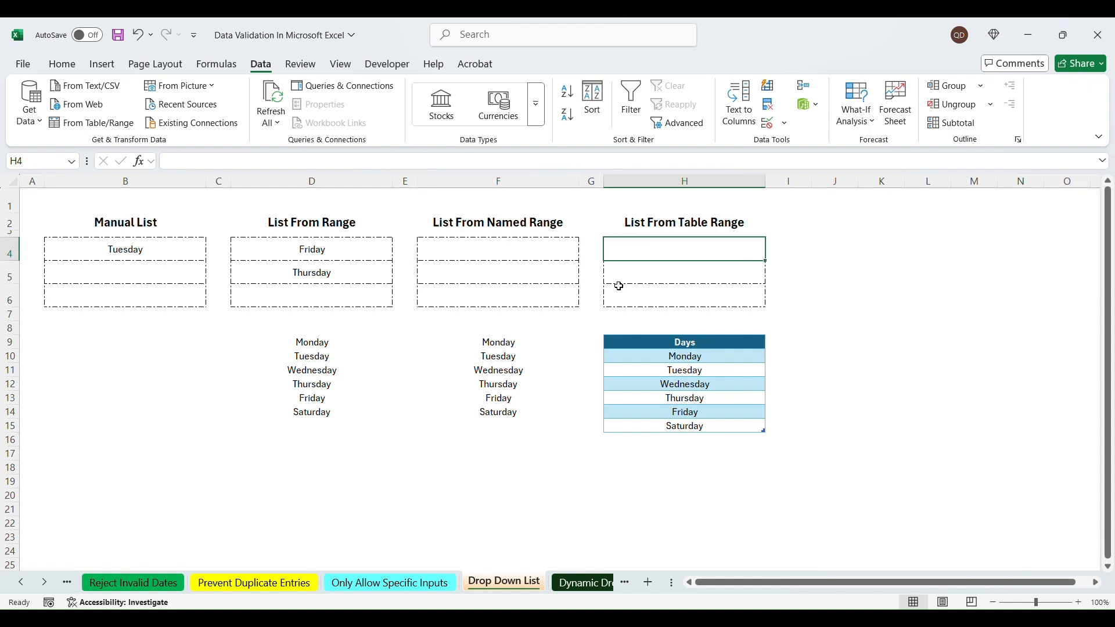
pyautogui.click(216, 64)
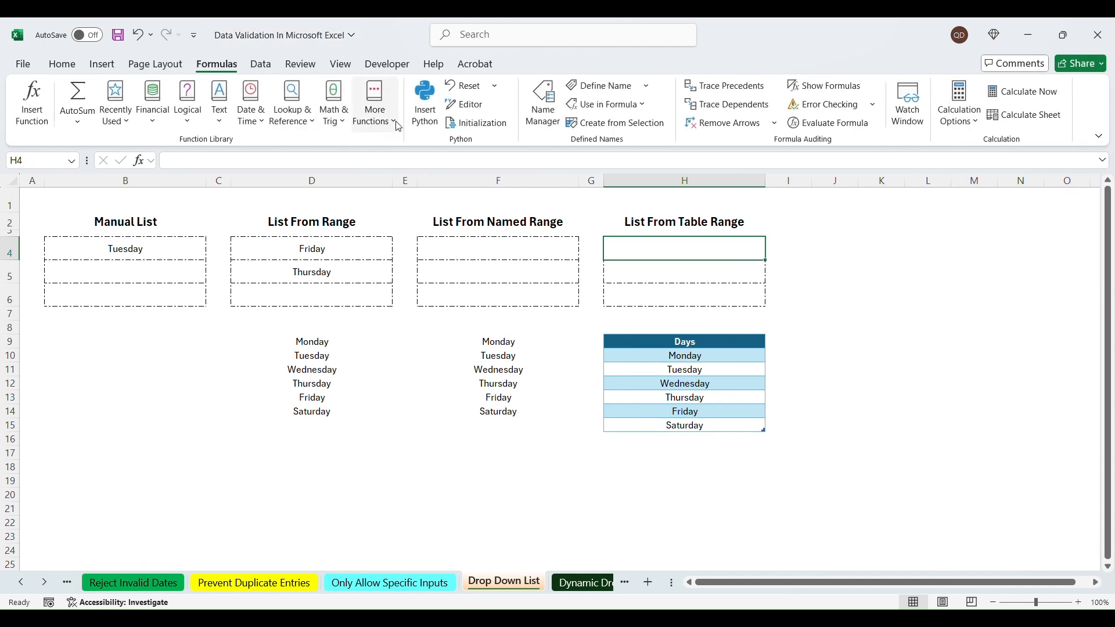
pyautogui.click(540, 105)
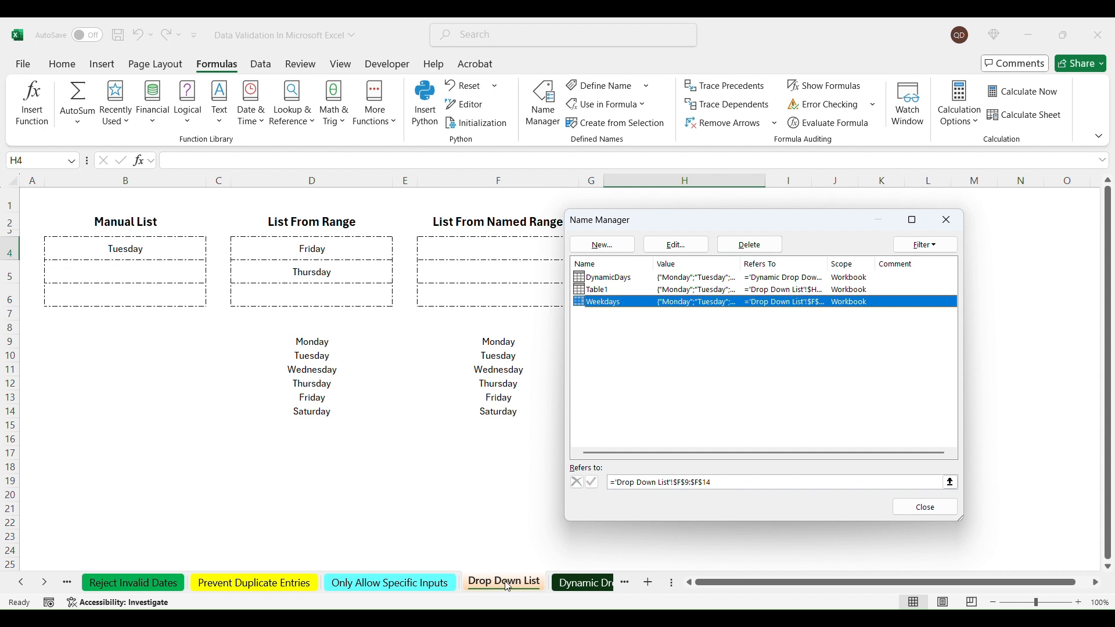
pyautogui.click(682, 291)
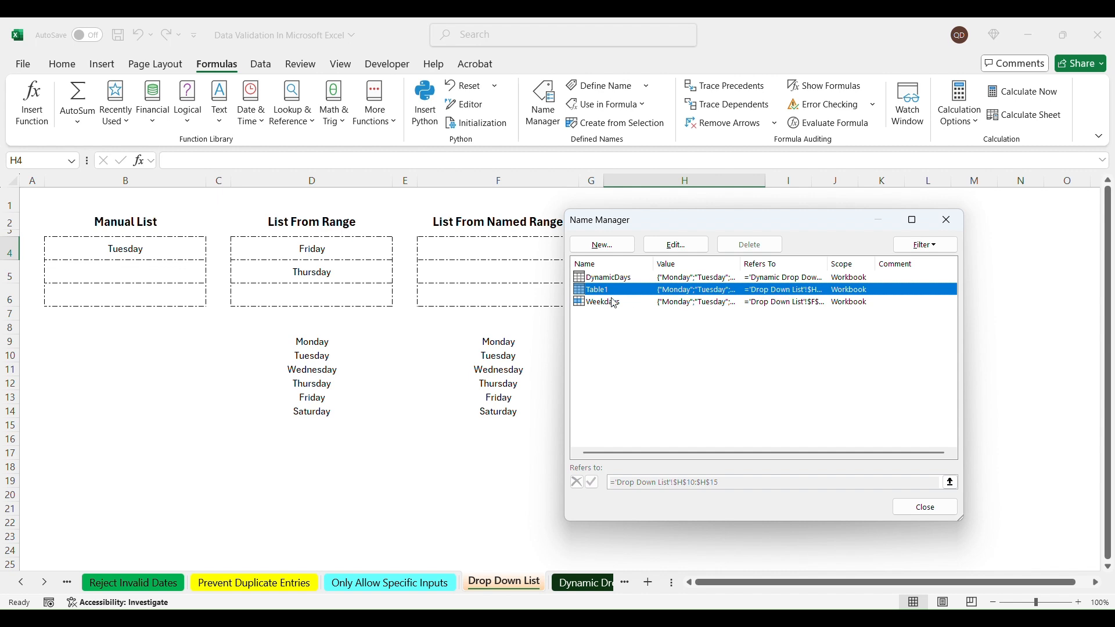
pyautogui.click(924, 508)
pyautogui.click(826, 371)
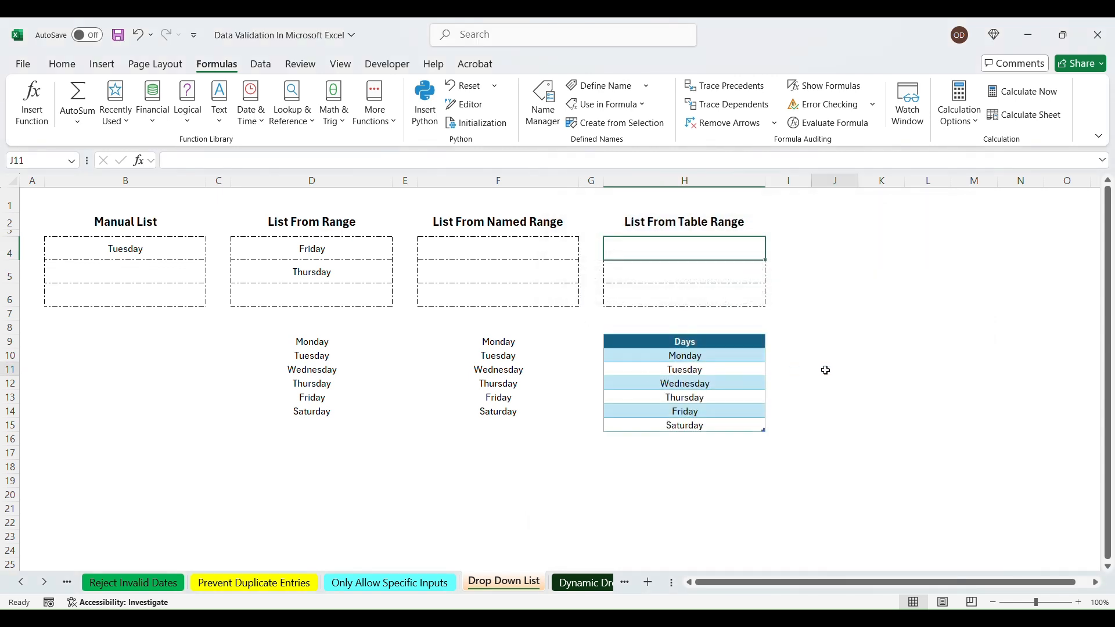
pyautogui.click(691, 343)
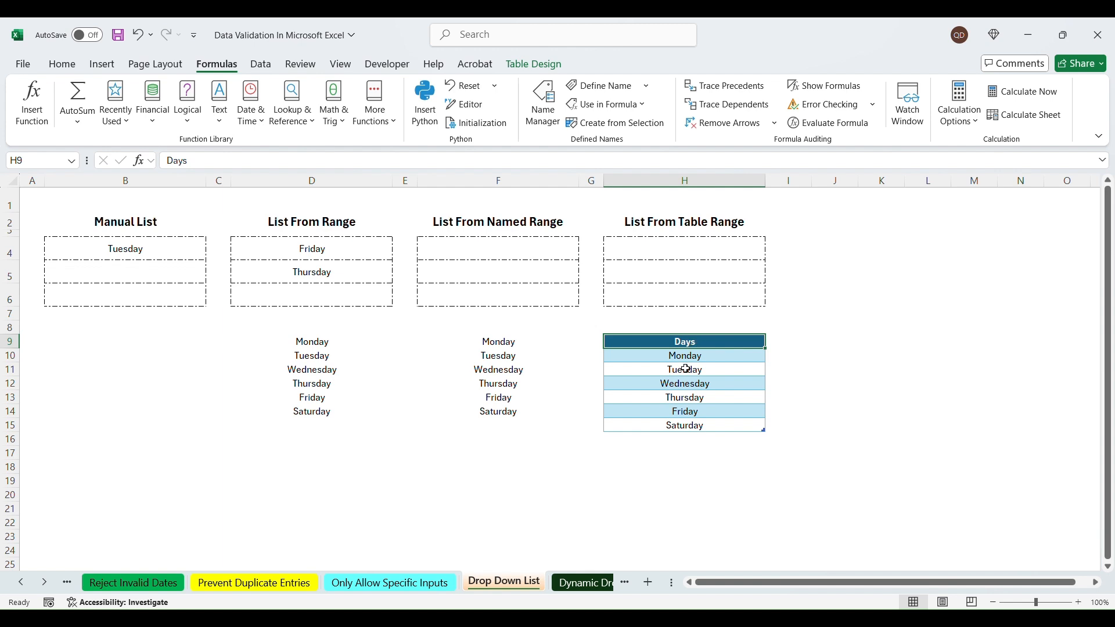
pyautogui.moveTo(675, 355); pyautogui.dragTo(673, 424)
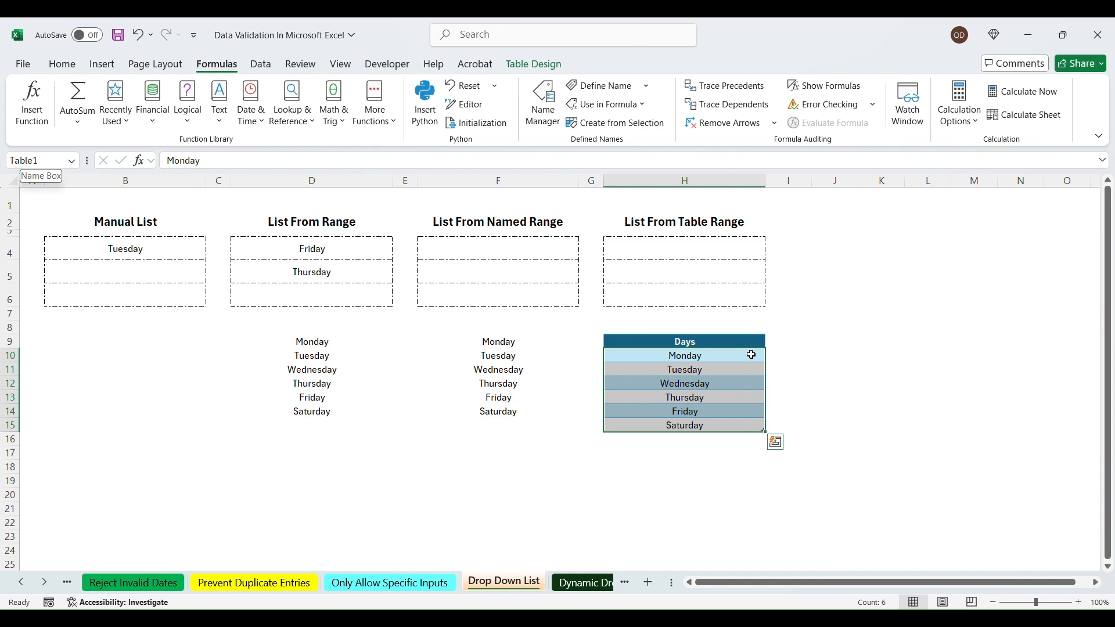
# Step: Apply list data validation to H4:H6 under List From Table Range, using an INDIRECT formula that refers to the Days table as the source
pyautogui.moveTo(683, 241); pyautogui.dragTo(683, 297)
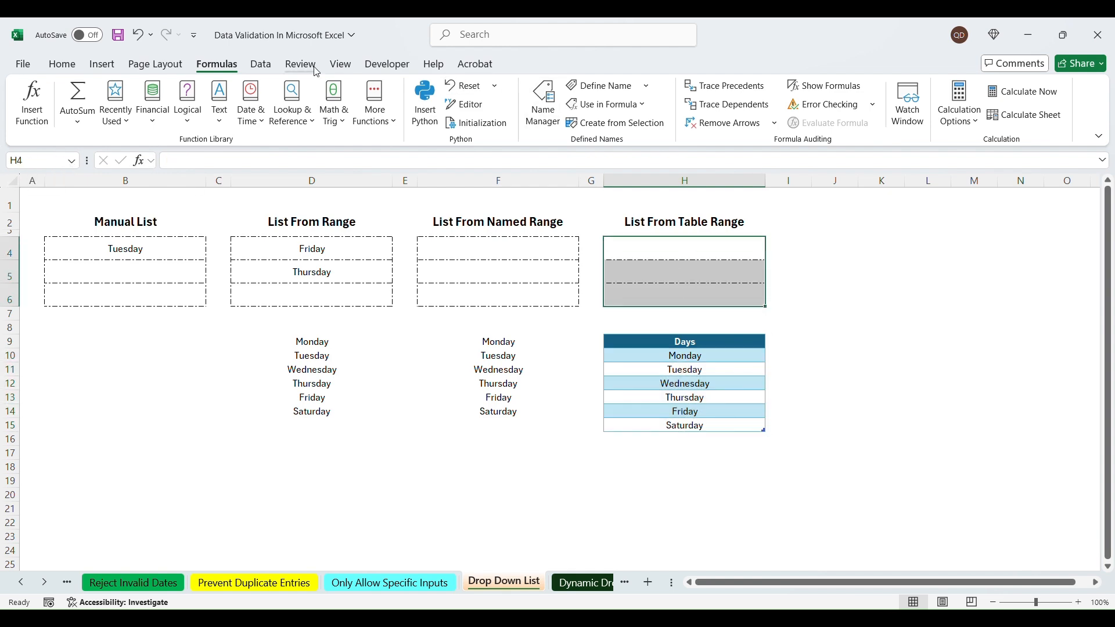
pyautogui.click(62, 64)
pyautogui.click(261, 64)
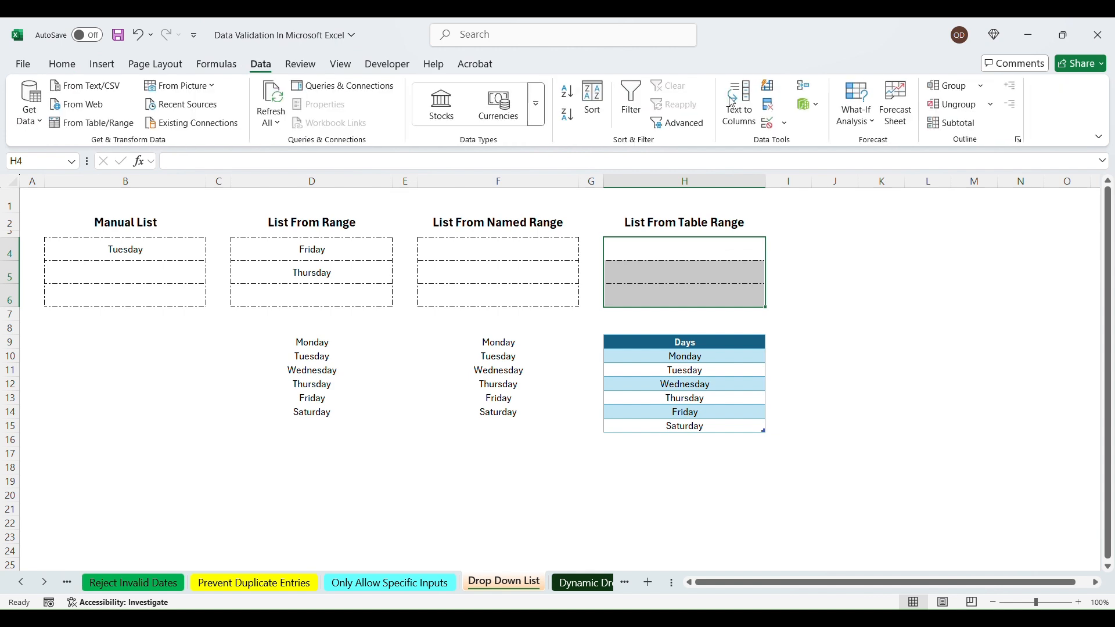
pyautogui.click(770, 122)
pyautogui.click(685, 331)
pyautogui.click(669, 378)
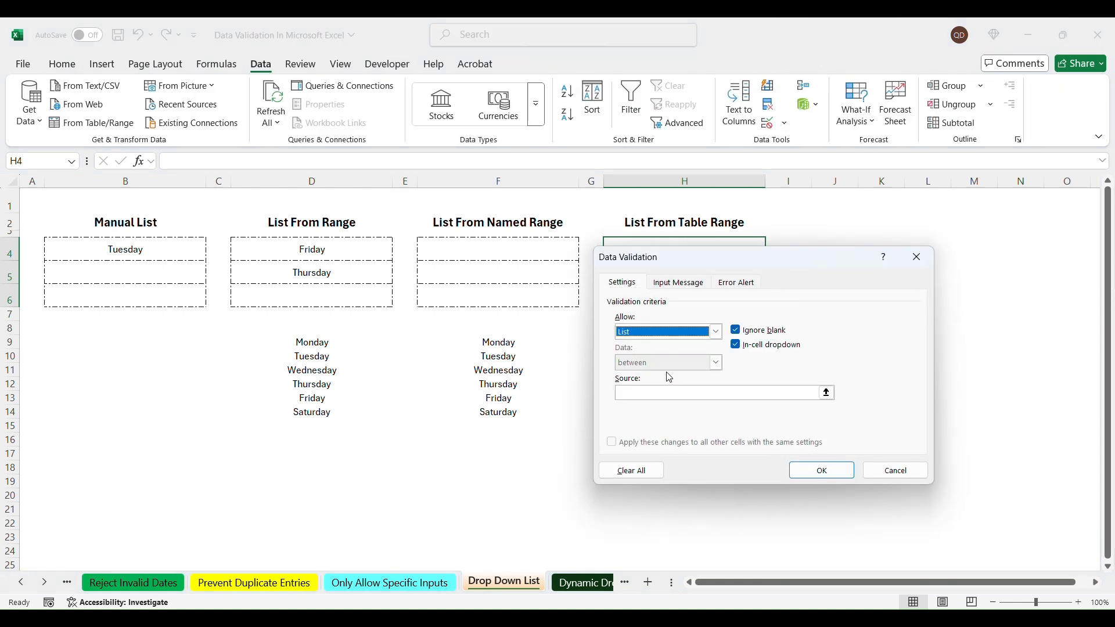
pyautogui.click(704, 394)
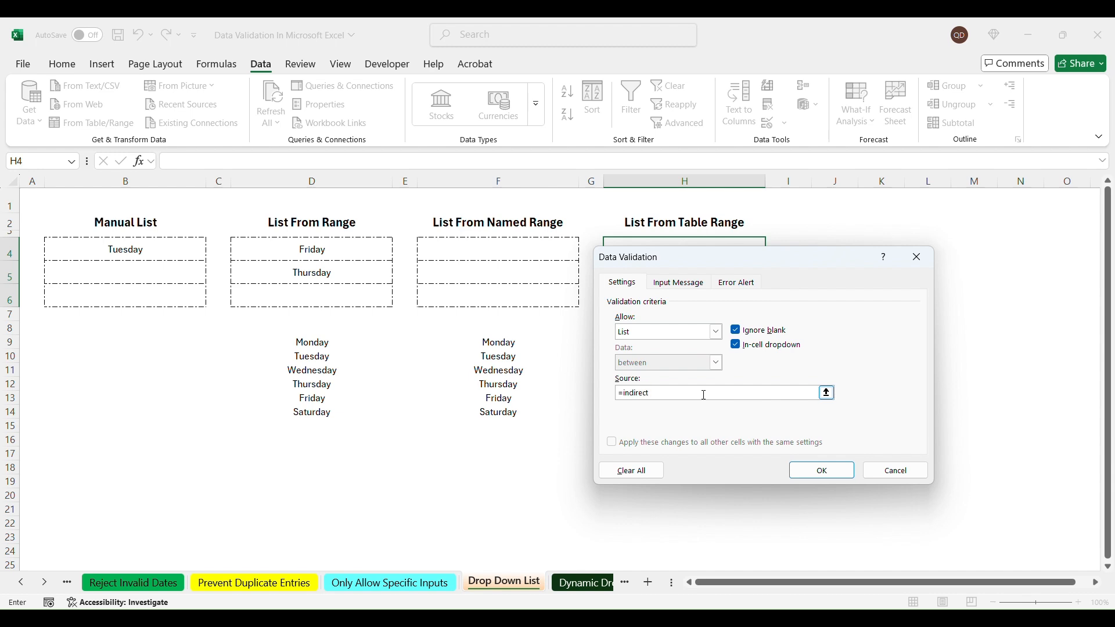
pyautogui.moveTo(792, 262); pyautogui.dragTo(970, 248)
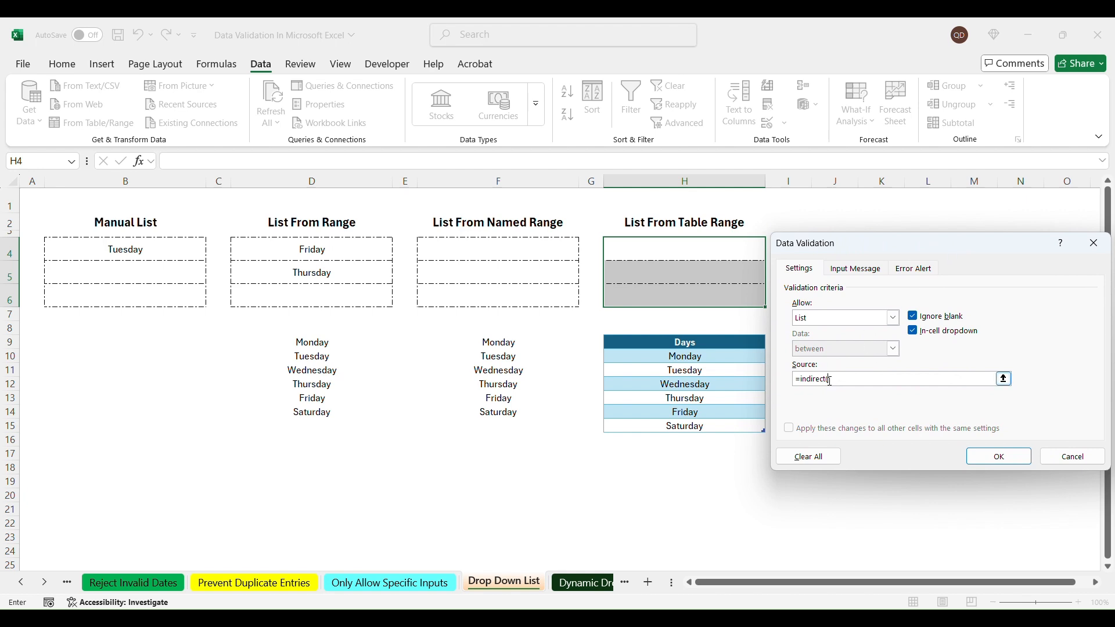
pyautogui.press('BackSpace')
pyautogui.click(852, 376)
pyautogui.press('Return')
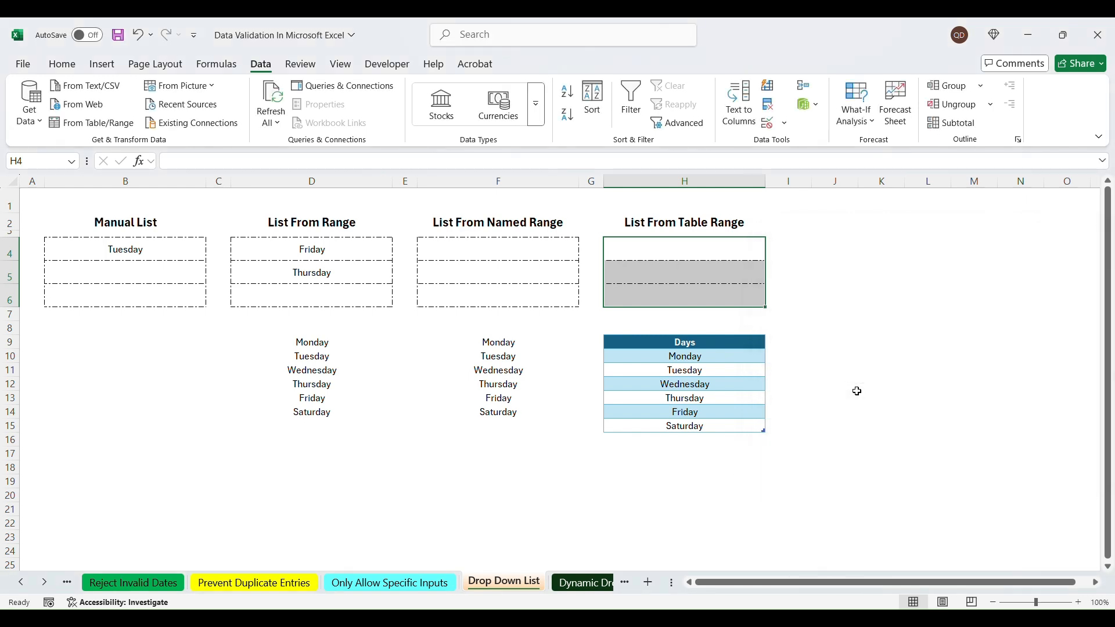
# Step: Check the choices in cell H4's drop-down list
pyautogui.click(742, 259)
pyautogui.click(772, 254)
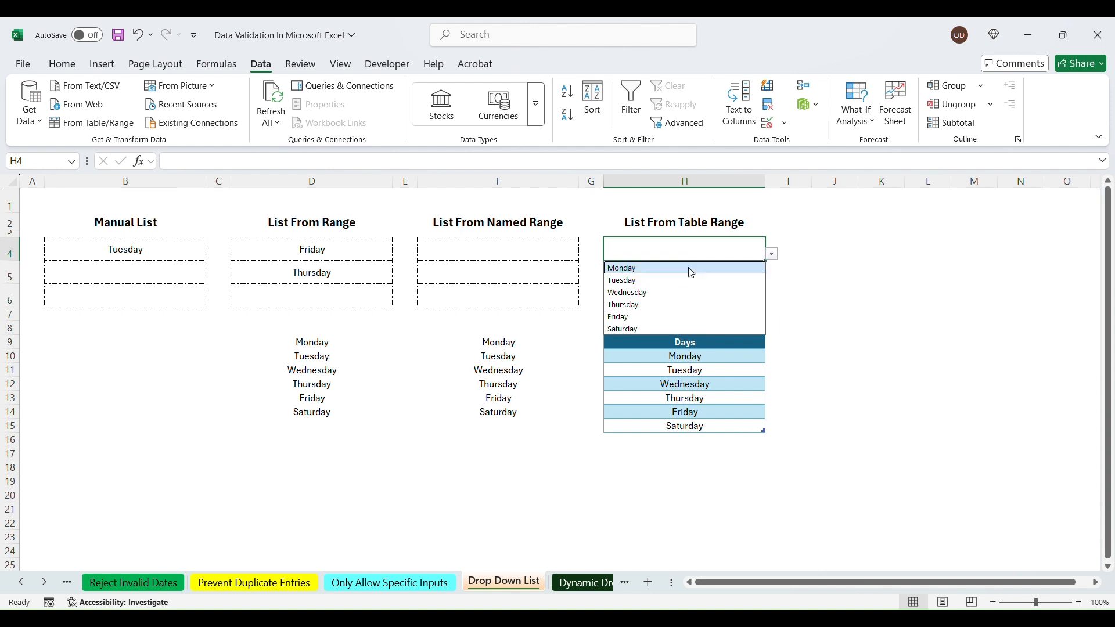
pyautogui.click(834, 356)
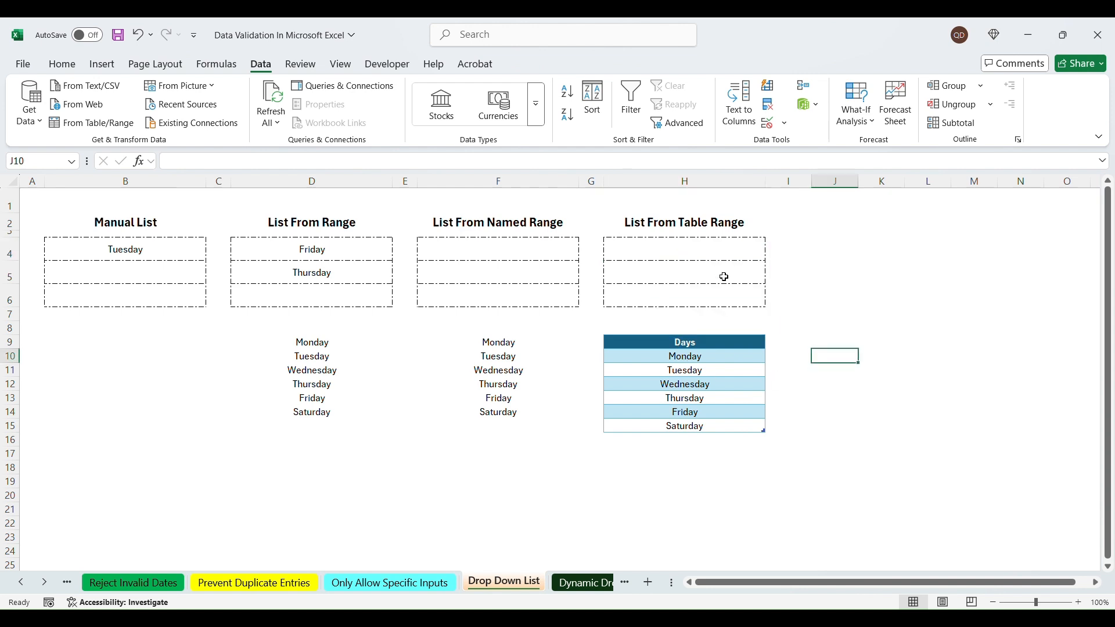
# Step: Test the validation in cell H4 by trying to enter Sunday, and cancel the entry
pyautogui.click(720, 255)
pyautogui.write('sunday')
pyautogui.press('Return')
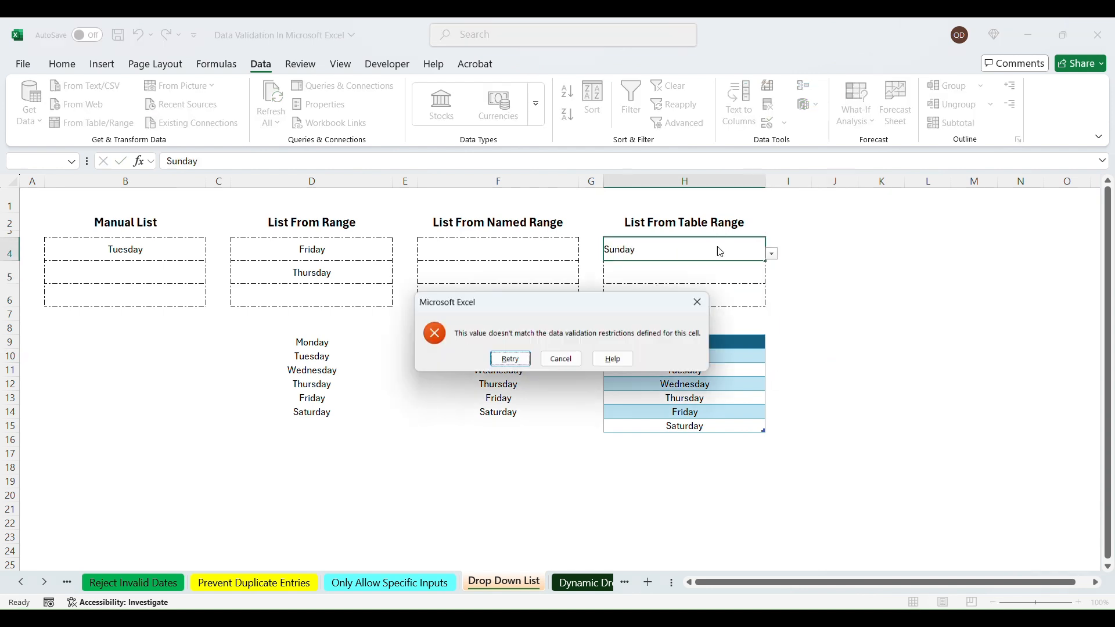
pyautogui.click(564, 363)
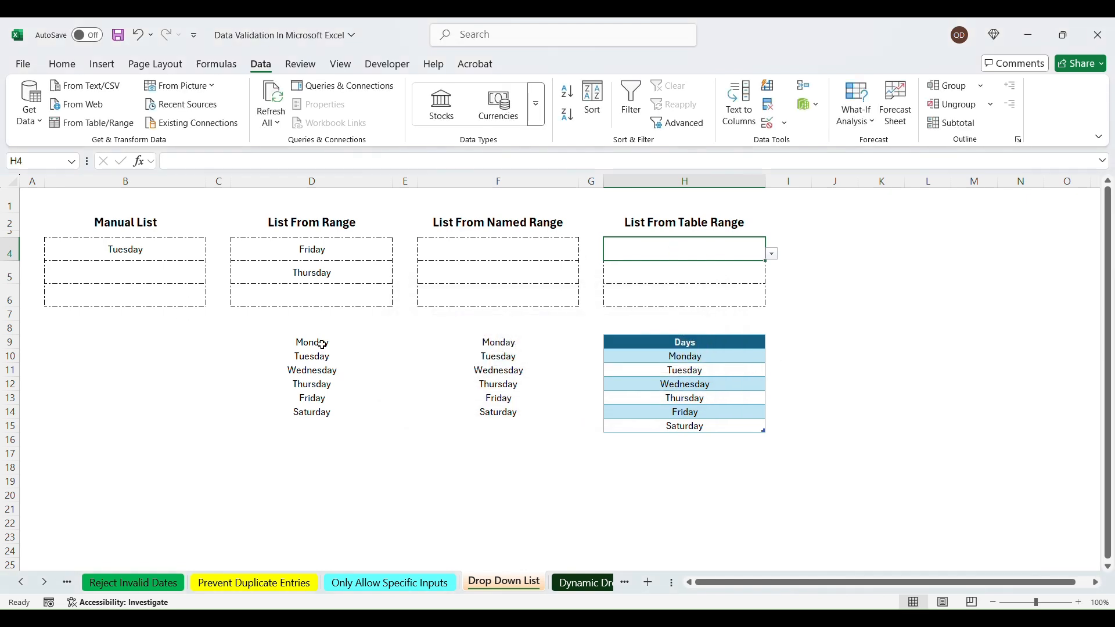
pyautogui.moveTo(322, 345); pyautogui.dragTo(317, 414)
pyautogui.click(495, 345)
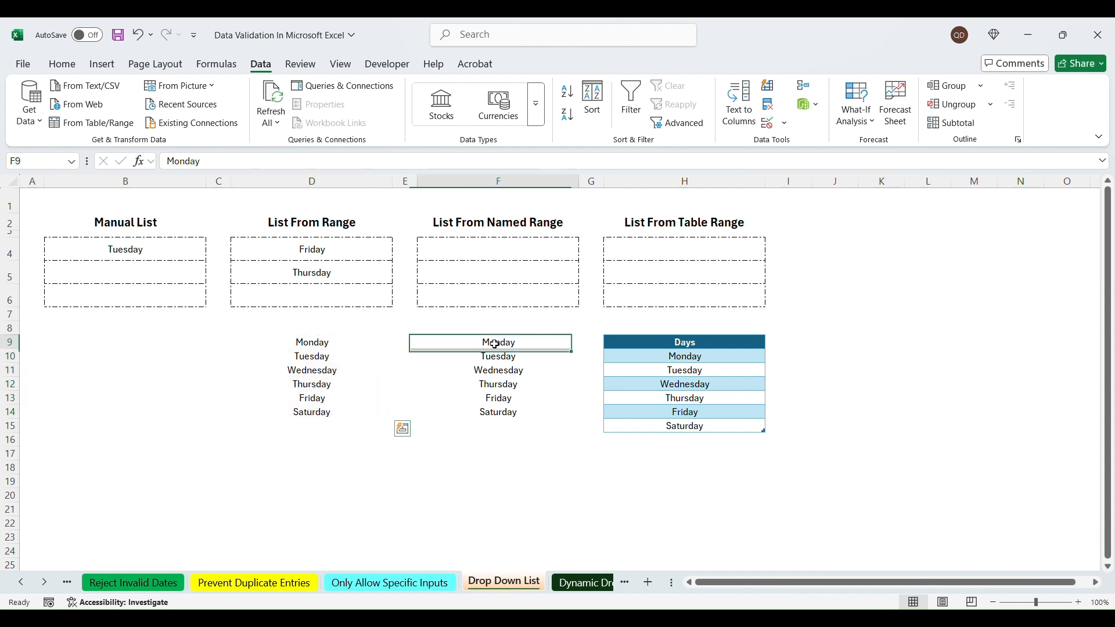
pyautogui.moveTo(495, 344); pyautogui.dragTo(497, 416)
pyautogui.moveTo(308, 342); pyautogui.dragTo(308, 408)
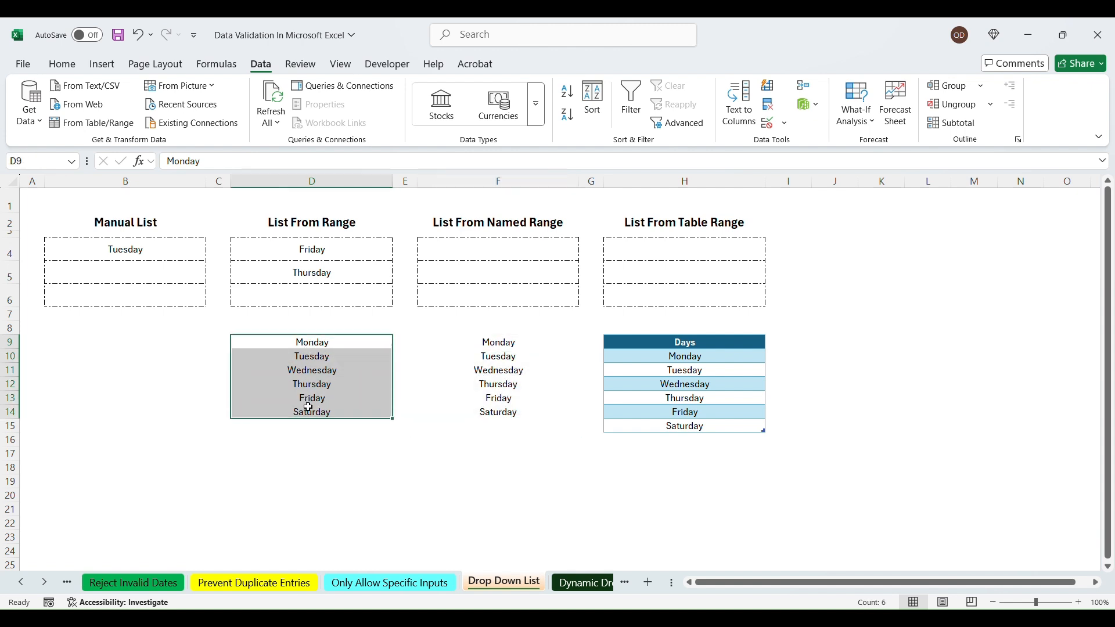
# Step: Add Friday, Saturday and Sunday to the list source of the Manual List cells B4:B6 and check B4's drop-down choices
pyautogui.click(144, 249)
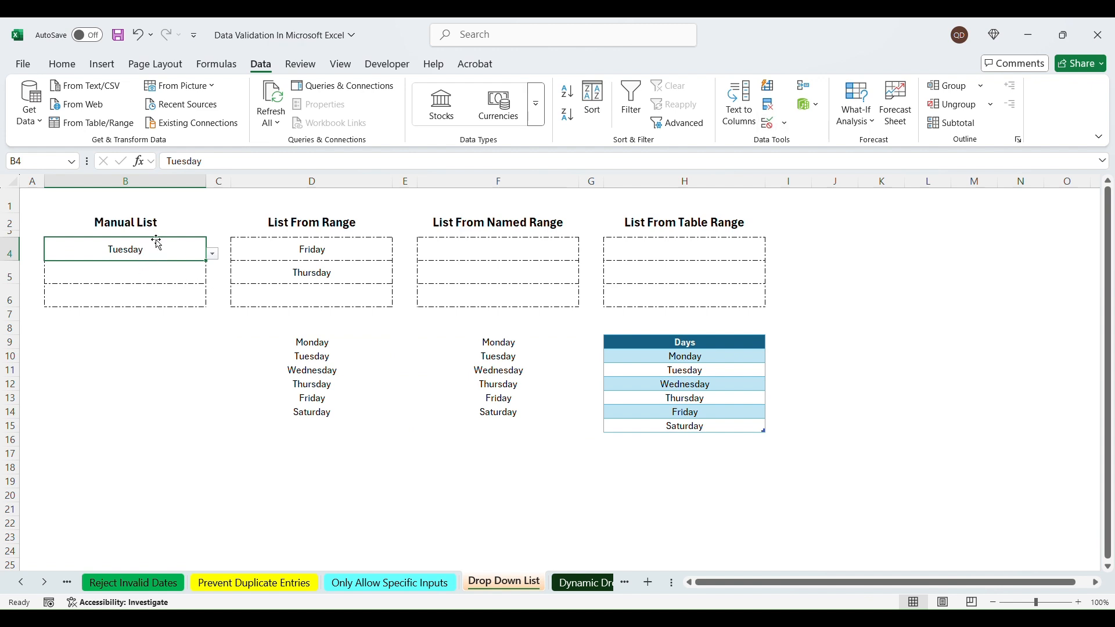
pyautogui.moveTo(156, 243); pyautogui.dragTo(157, 304)
pyautogui.click(768, 124)
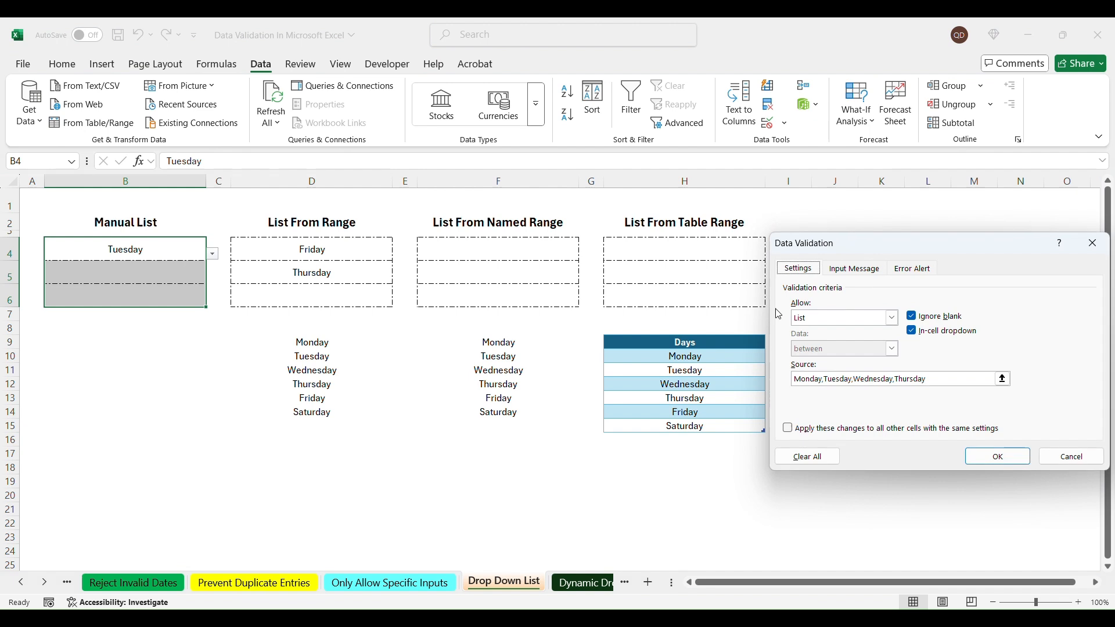
pyautogui.click(940, 379)
pyautogui.click(939, 379)
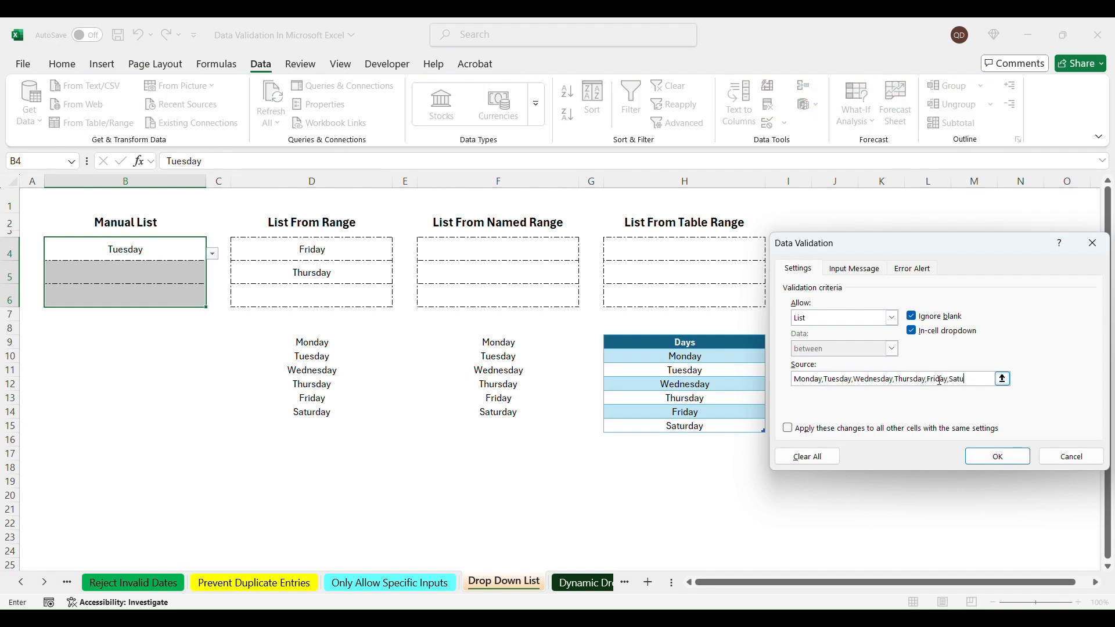
pyautogui.write(',Sund')
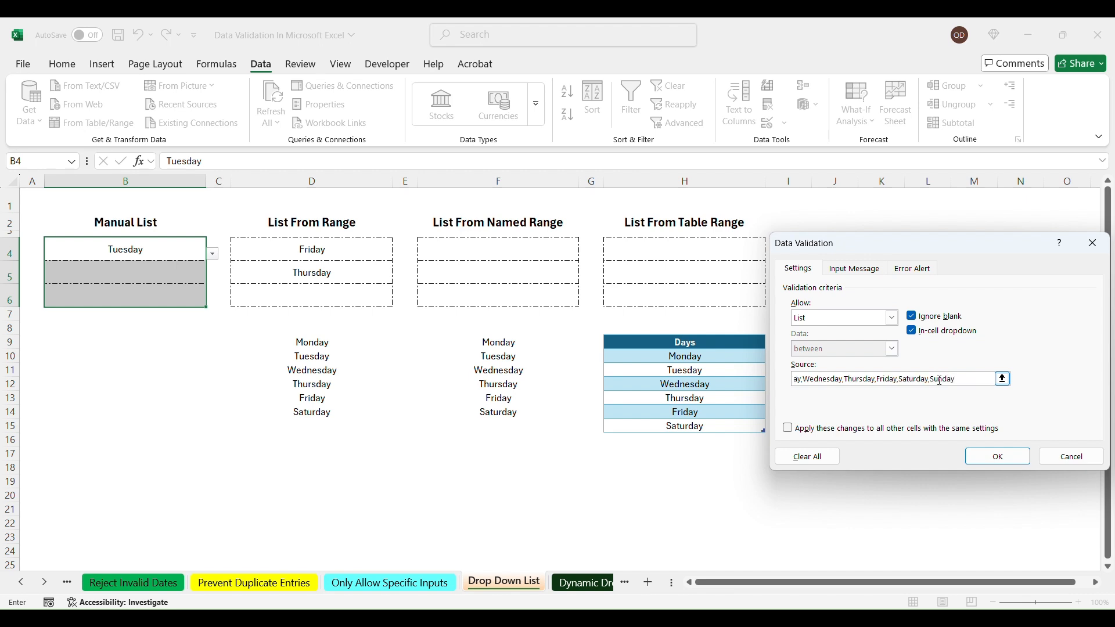
pyautogui.write('ay')
pyautogui.press('Return')
pyautogui.click(213, 254)
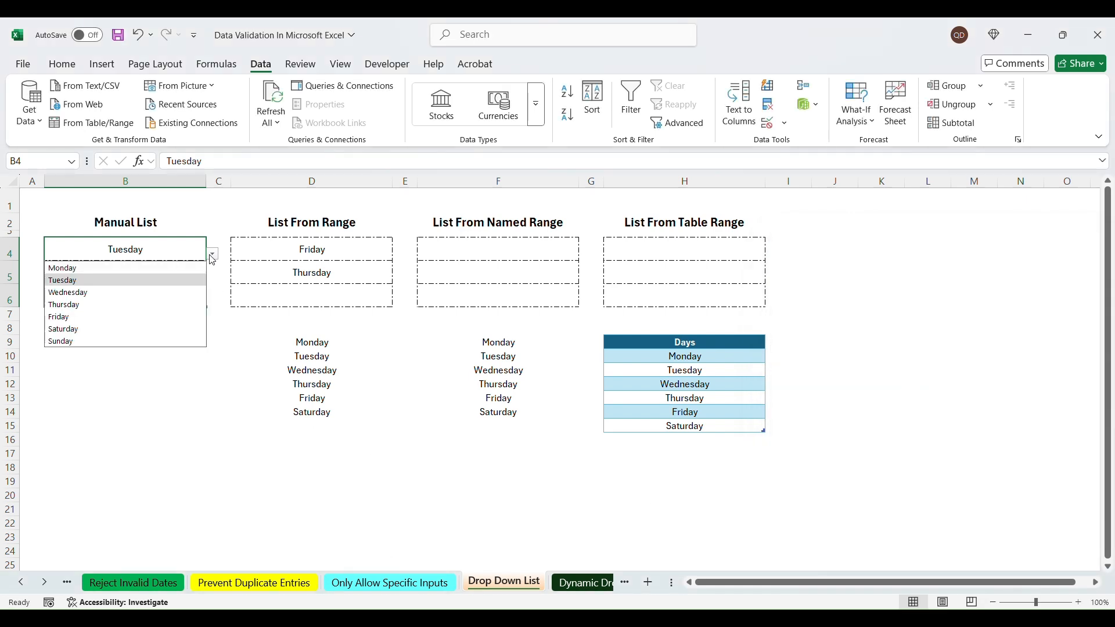
pyautogui.click(192, 437)
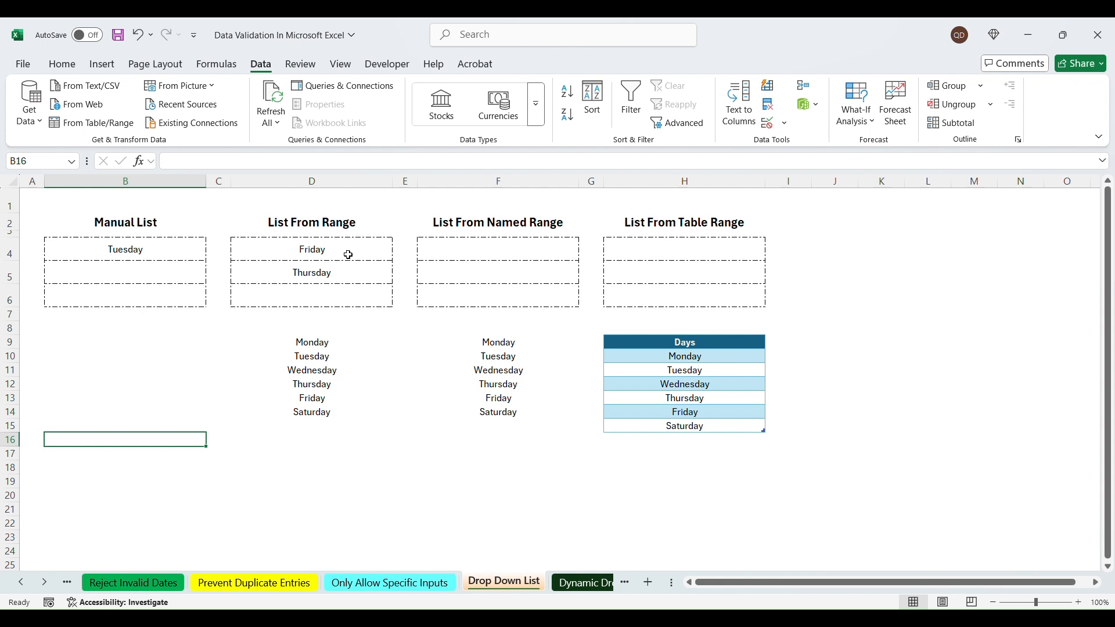
# Step: Enter Sunday in cell D15, below the List From Range source days
pyautogui.moveTo(346, 243); pyautogui.dragTo(343, 293)
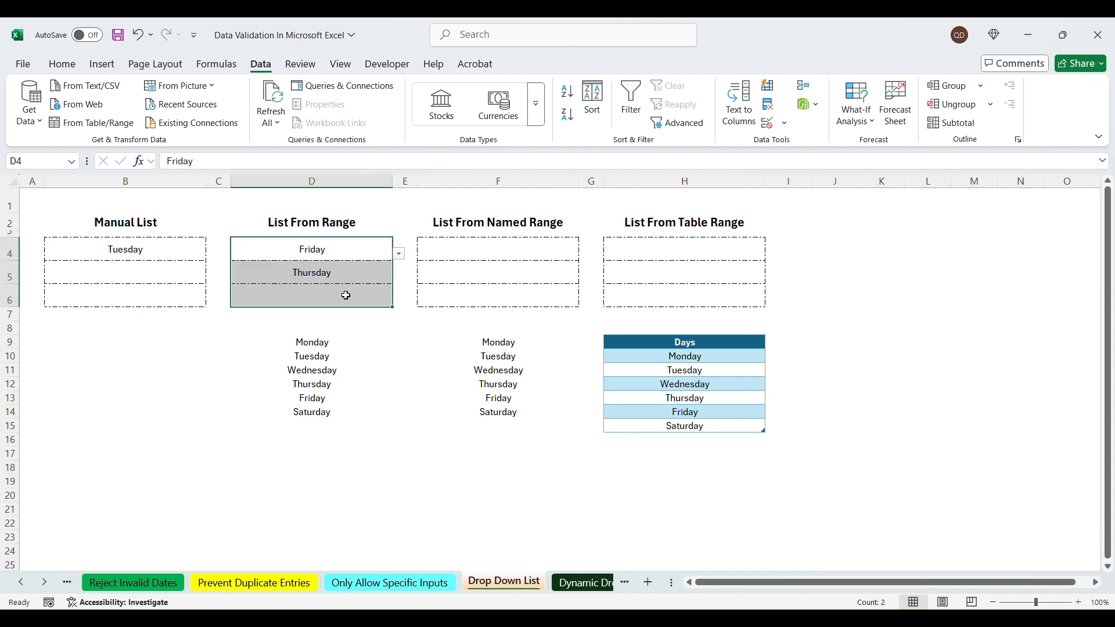
pyautogui.click(323, 416)
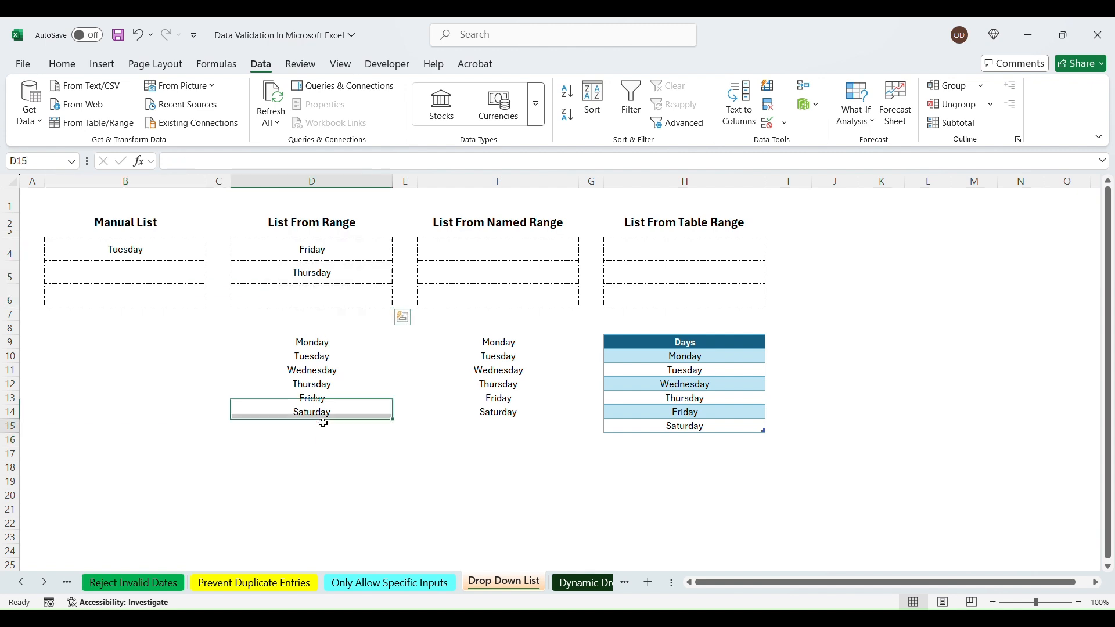
pyautogui.click(323, 425)
pyautogui.write('Sunday')
pyautogui.press('Return')
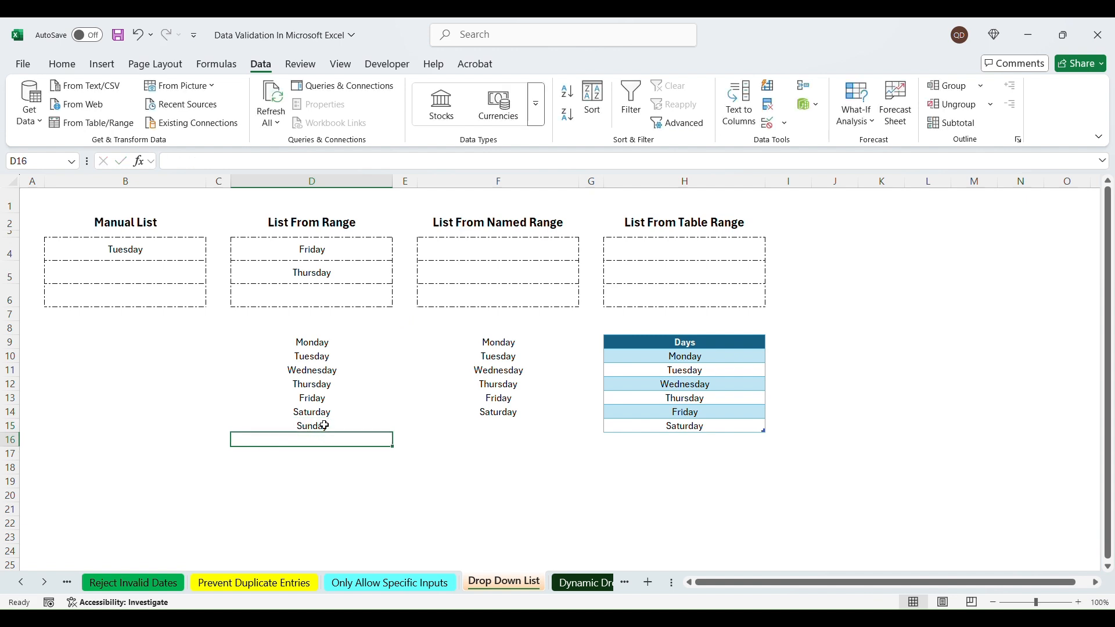
# Step: Change the data validation source of D4:D6 to the range =$D$9:$D$15 so that it includes Sunday
pyautogui.moveTo(325, 427); pyautogui.dragTo(339, 342)
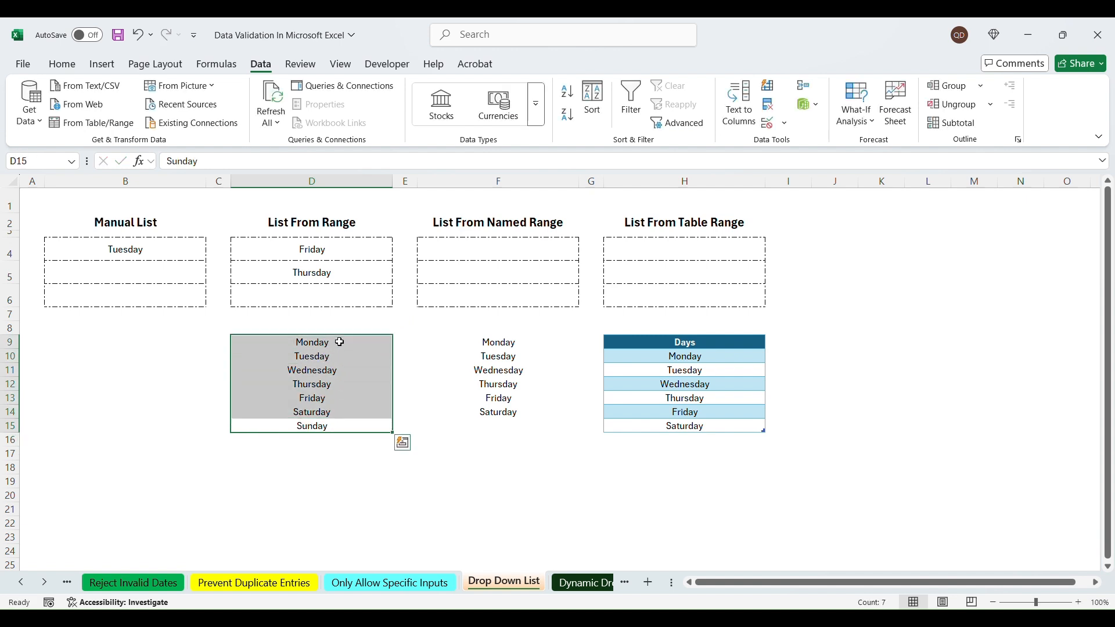
pyautogui.click(341, 242)
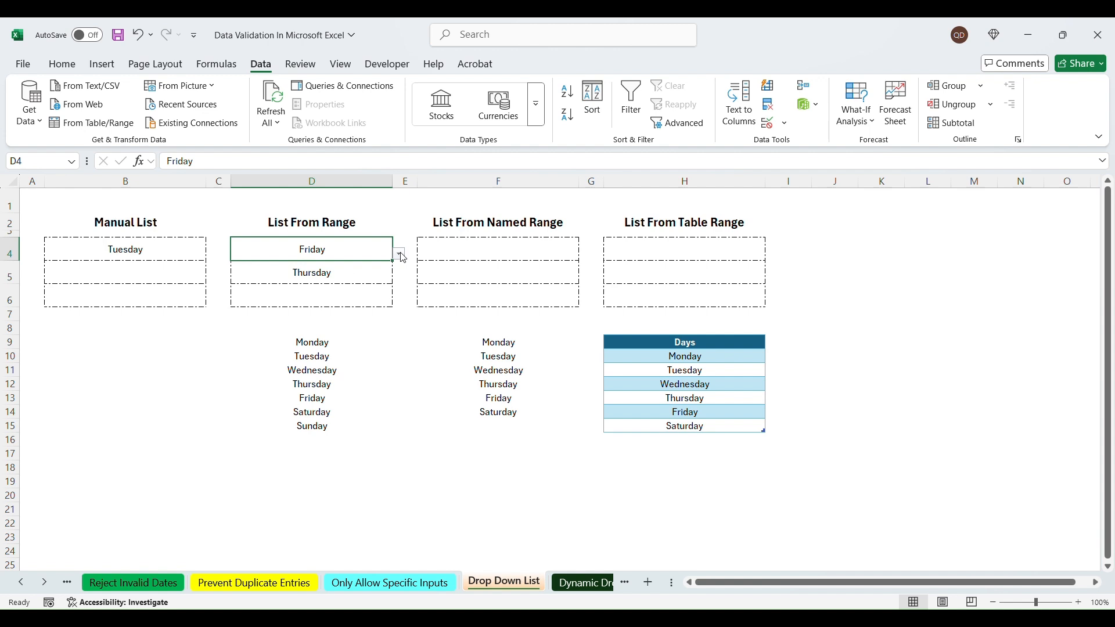
pyautogui.moveTo(345, 249); pyautogui.dragTo(345, 300)
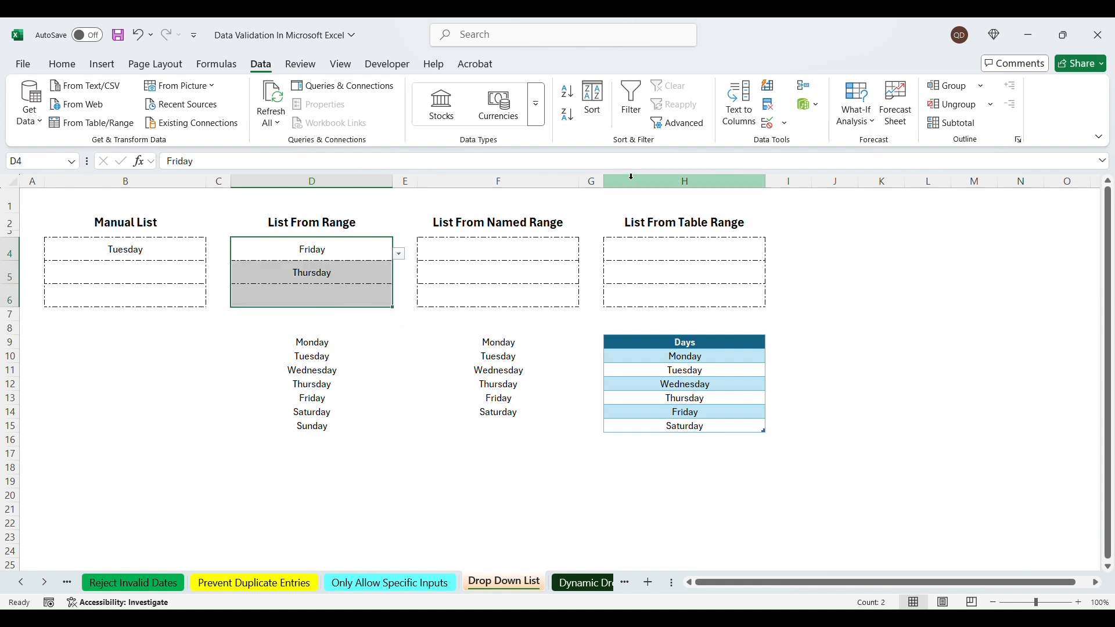
pyautogui.click(770, 123)
pyautogui.moveTo(843, 379); pyautogui.dragTo(794, 378)
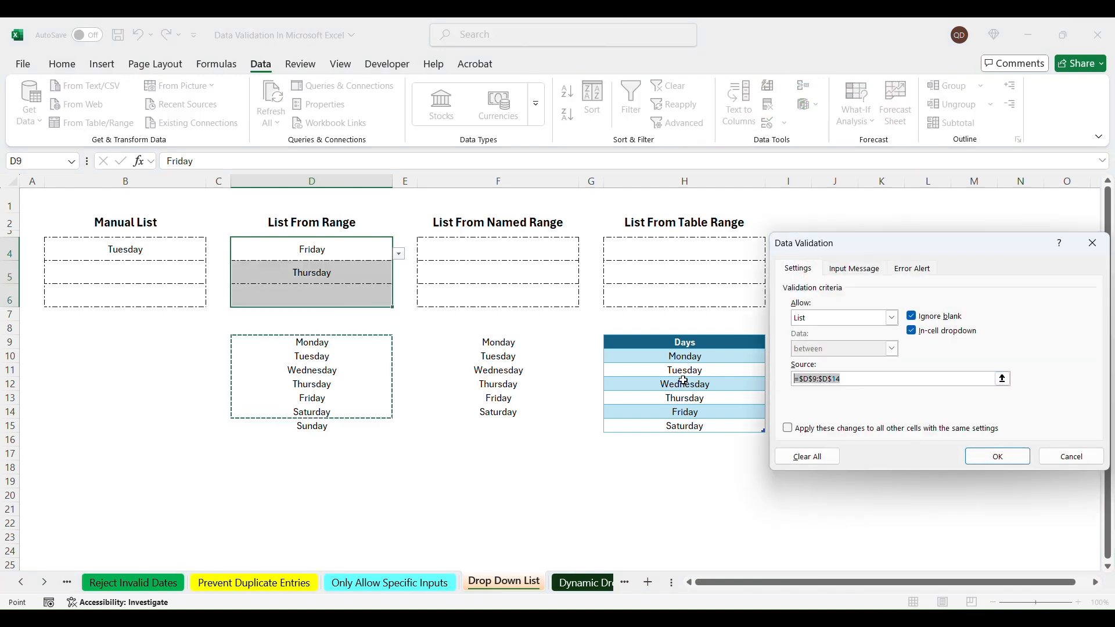
pyautogui.press('BackSpace')
pyautogui.moveTo(323, 349); pyautogui.dragTo(347, 426)
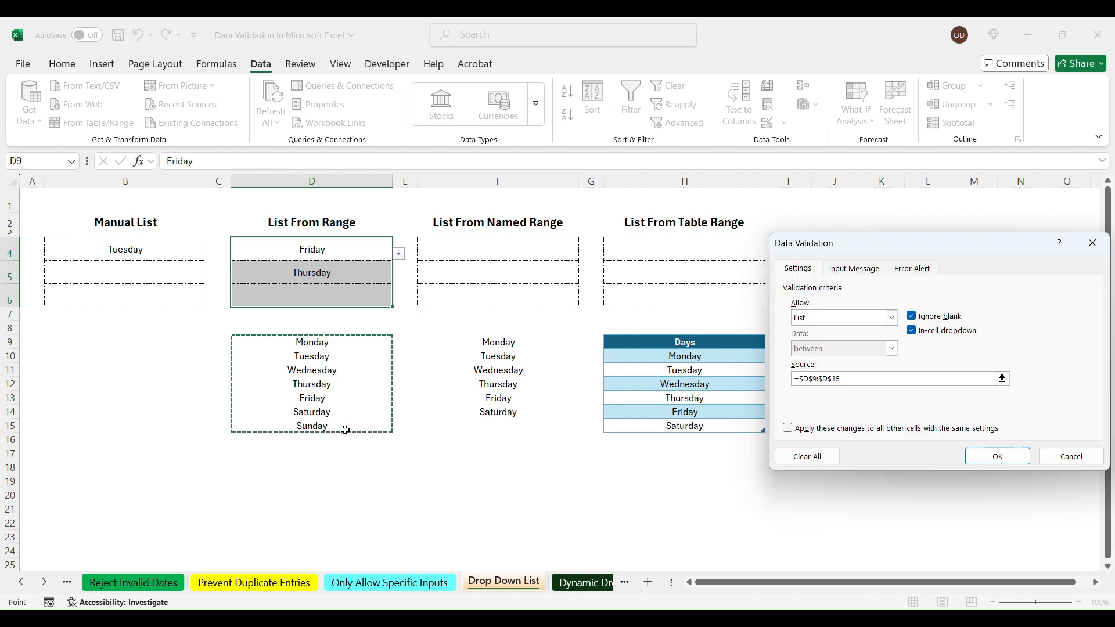
pyautogui.click(998, 457)
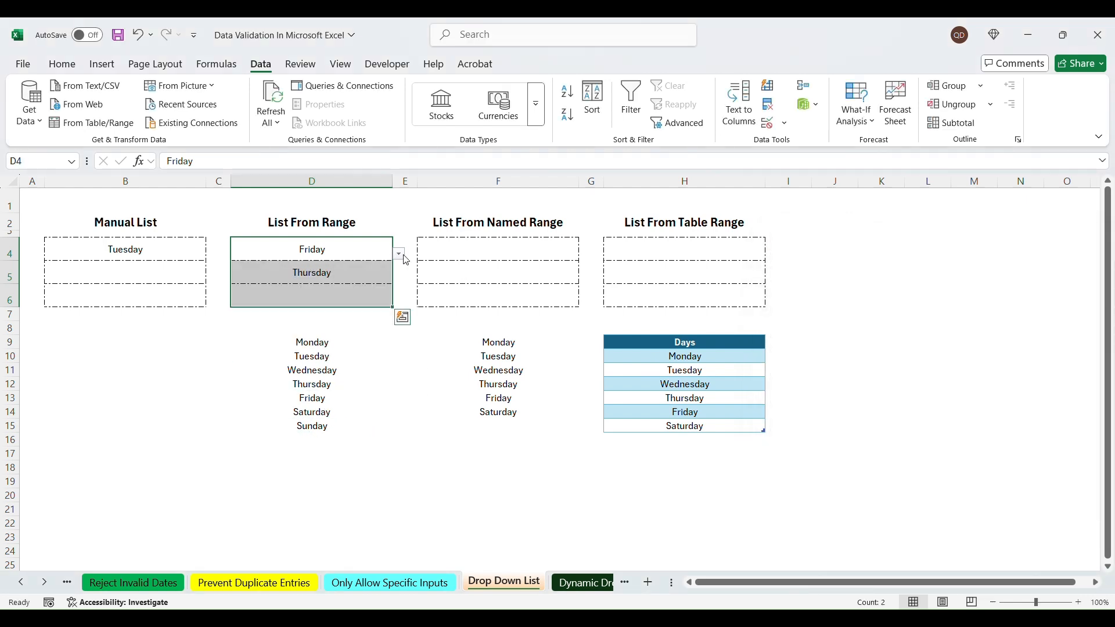
pyautogui.click(327, 399)
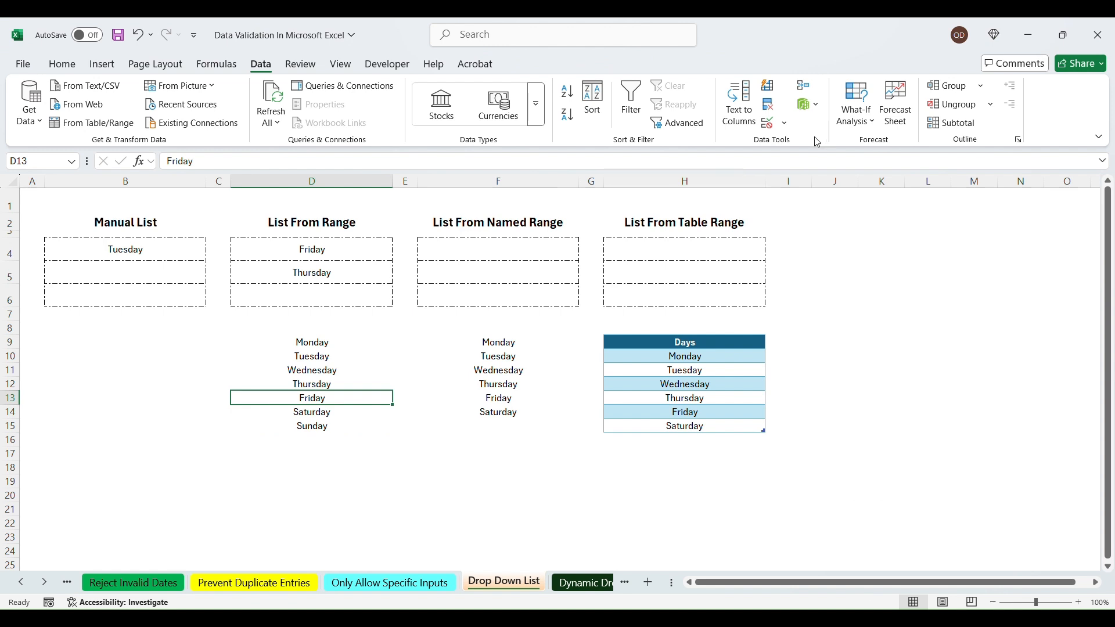
# Step: Shorten the list source range of D4:D6 to leave out Sunday in D15, and check D4's drop-down choices
pyautogui.moveTo(333, 245); pyautogui.dragTo(328, 297)
pyautogui.click(770, 123)
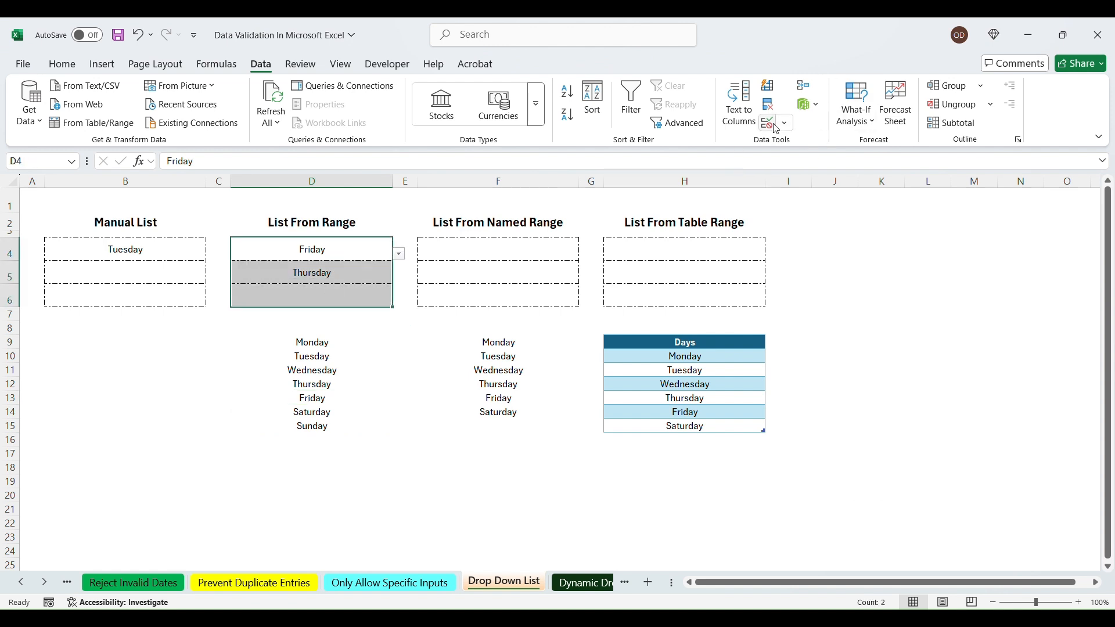
pyautogui.click(845, 378)
pyautogui.press('BackSpace')
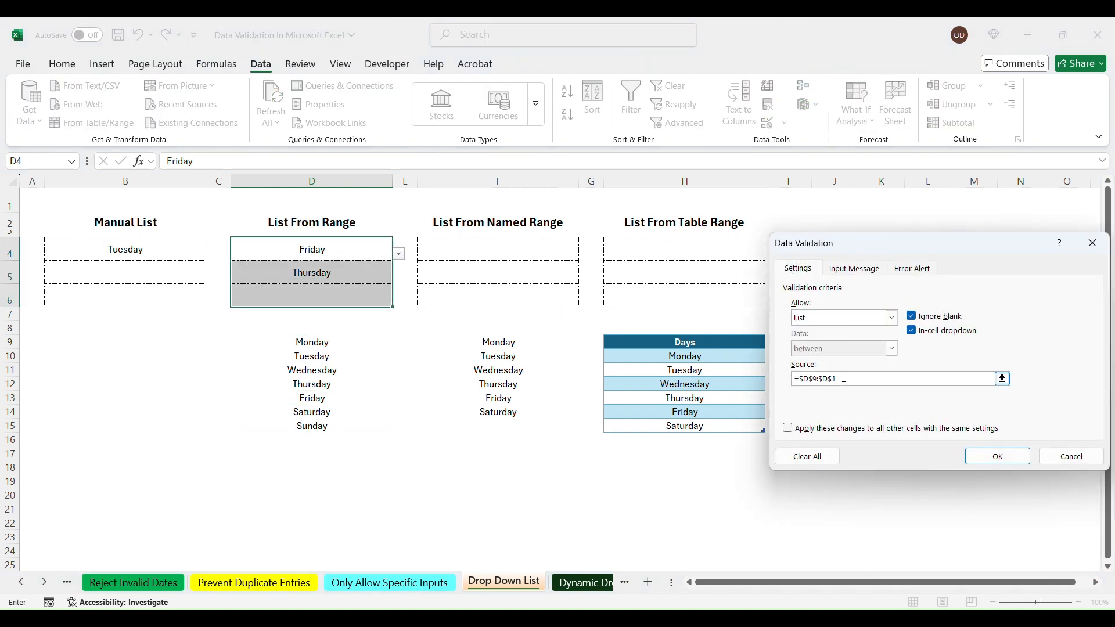
pyautogui.click(998, 457)
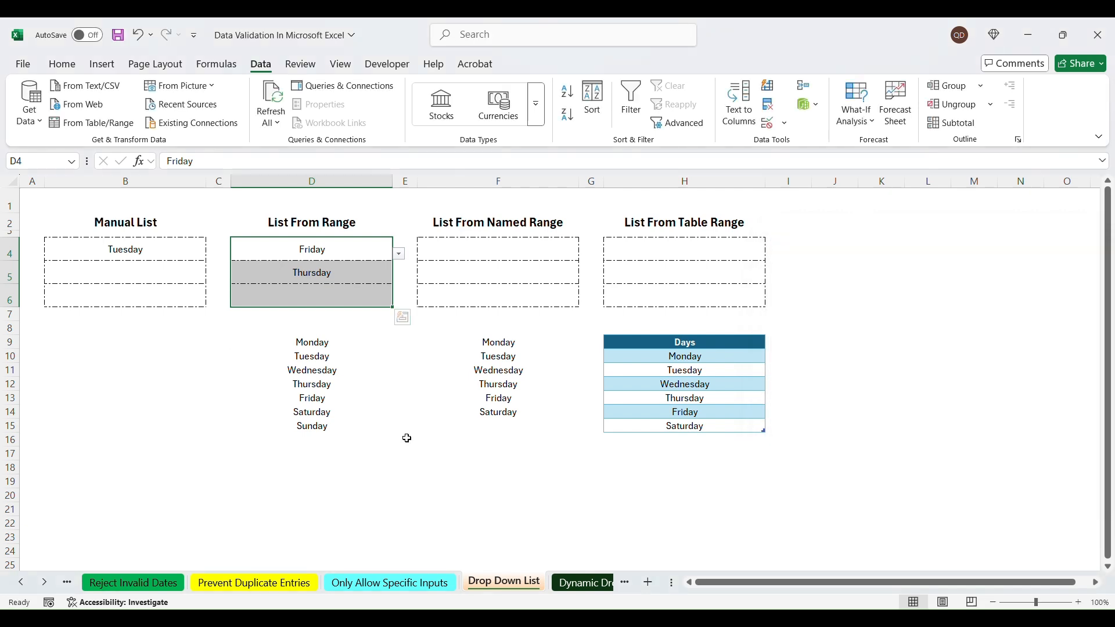
pyautogui.click(399, 255)
pyautogui.click(399, 254)
# Step: Insert a blank cell at D14, above Saturday, and shift the cells below it down
pyautogui.click(299, 413)
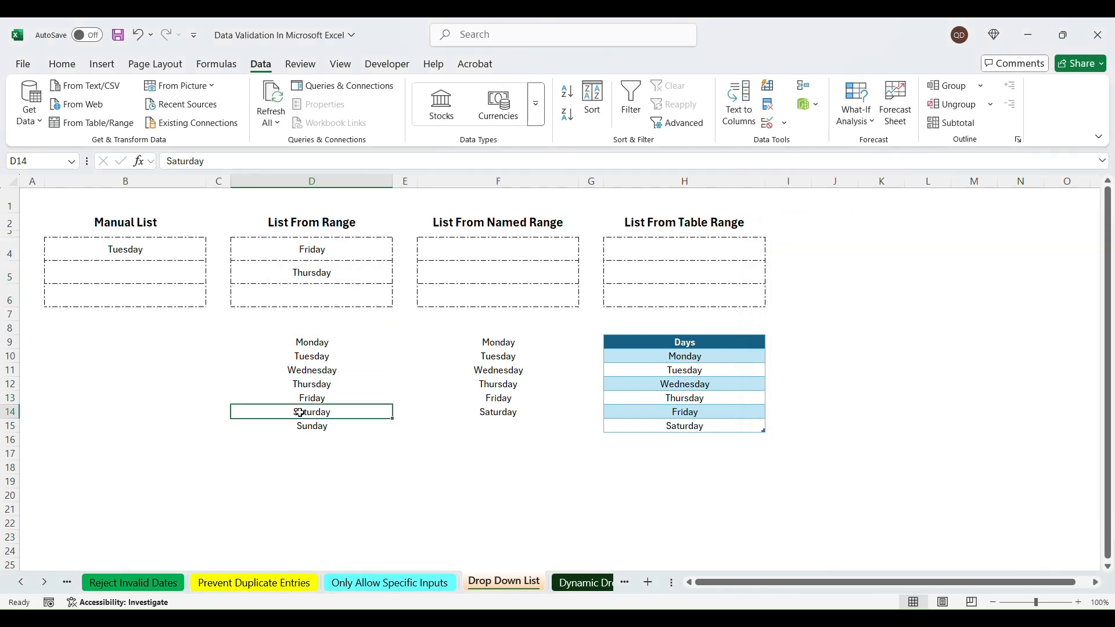
pyautogui.rightClick(300, 414)
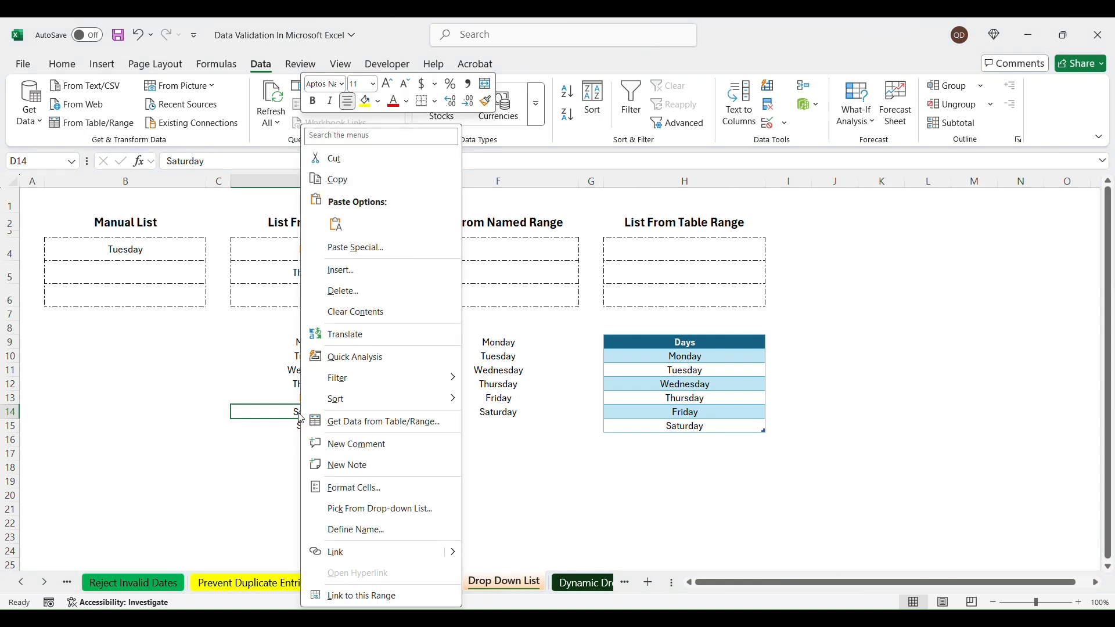
pyautogui.click(359, 276)
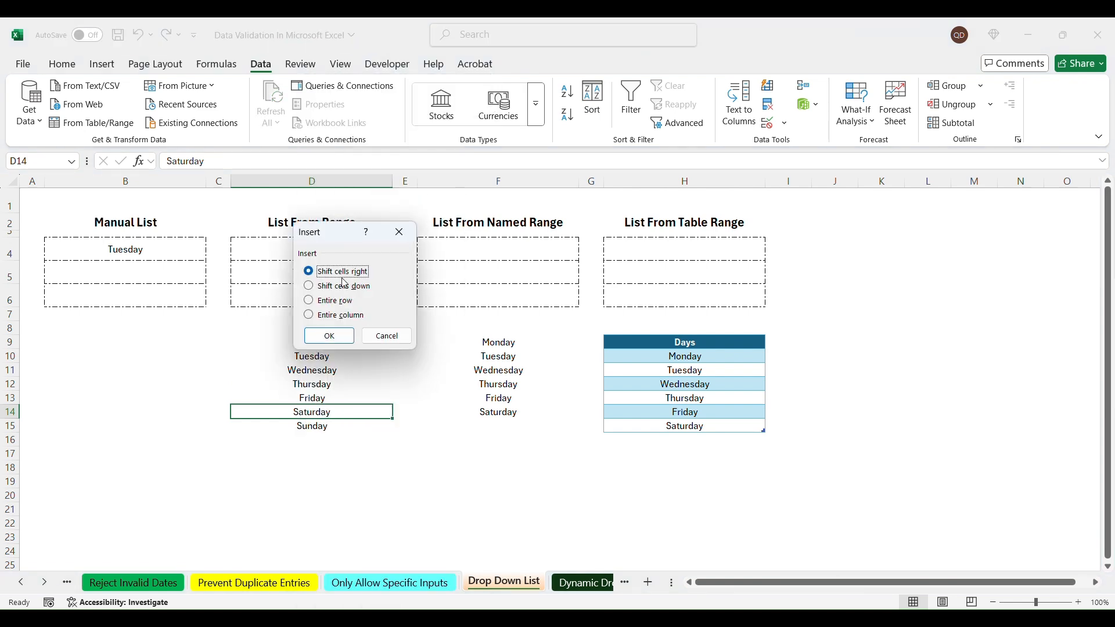
pyautogui.click(345, 286)
pyautogui.click(329, 336)
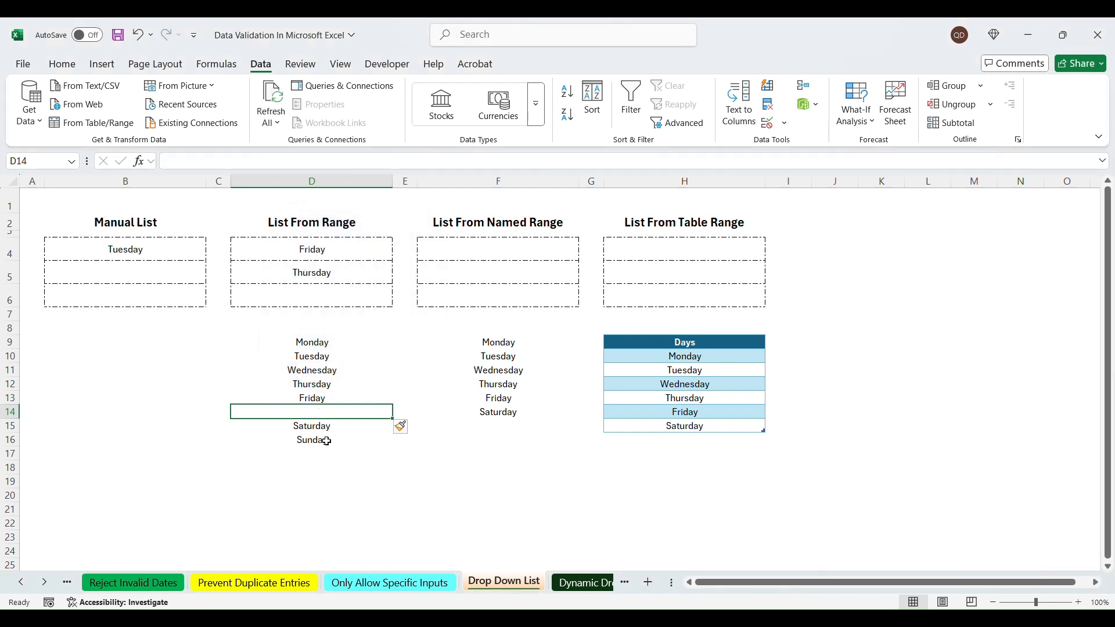
# Step: Clear Sunday from D16 and enter it in the blank cell D14, above Saturday
pyautogui.click(323, 439)
pyautogui.press('Delete')
pyautogui.click(312, 410)
pyautogui.write('Sunday')
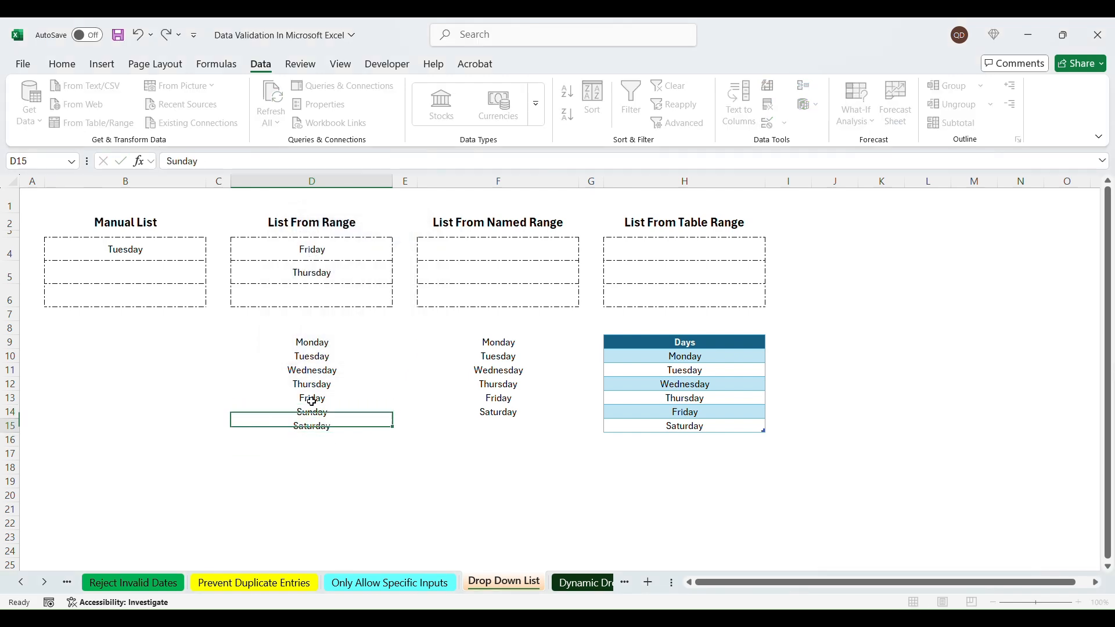
pyautogui.press('Return')
# Step: Check D4's drop-down choices against the source days that include the inserted cell D14
pyautogui.click(771, 123)
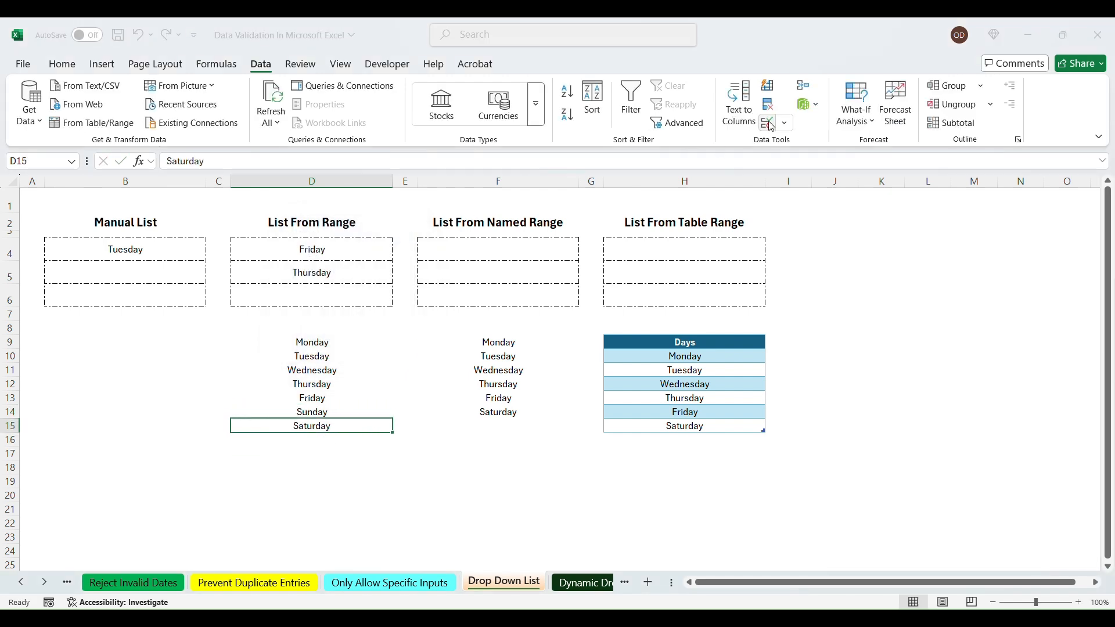
pyautogui.click(1068, 457)
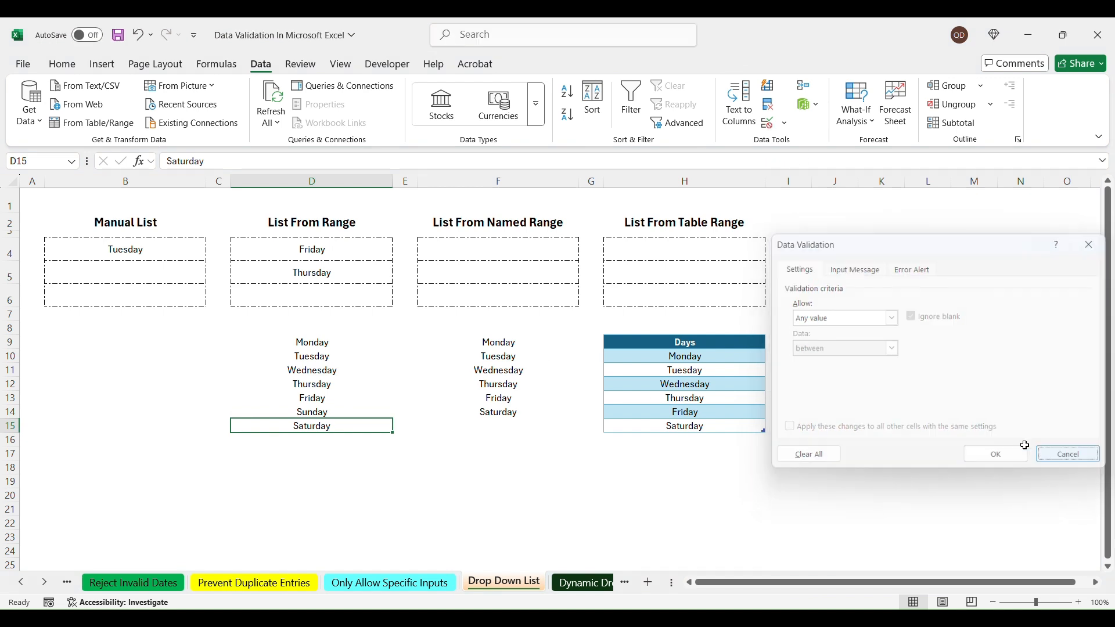
pyautogui.moveTo(349, 251); pyautogui.dragTo(378, 271)
pyautogui.click(360, 259)
pyautogui.click(399, 254)
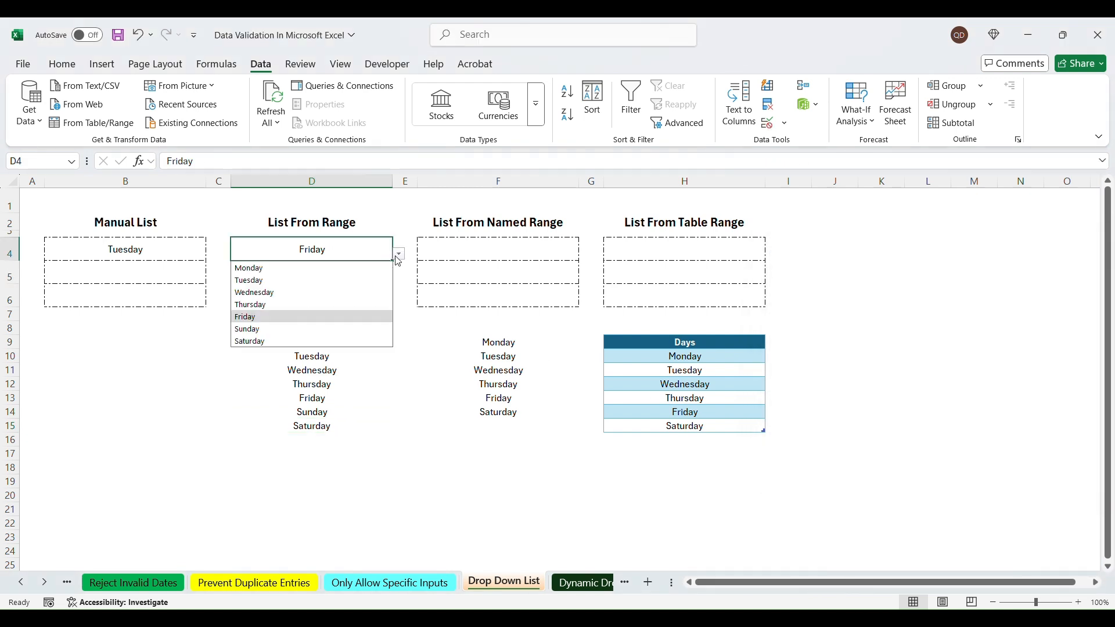
pyautogui.click(317, 431)
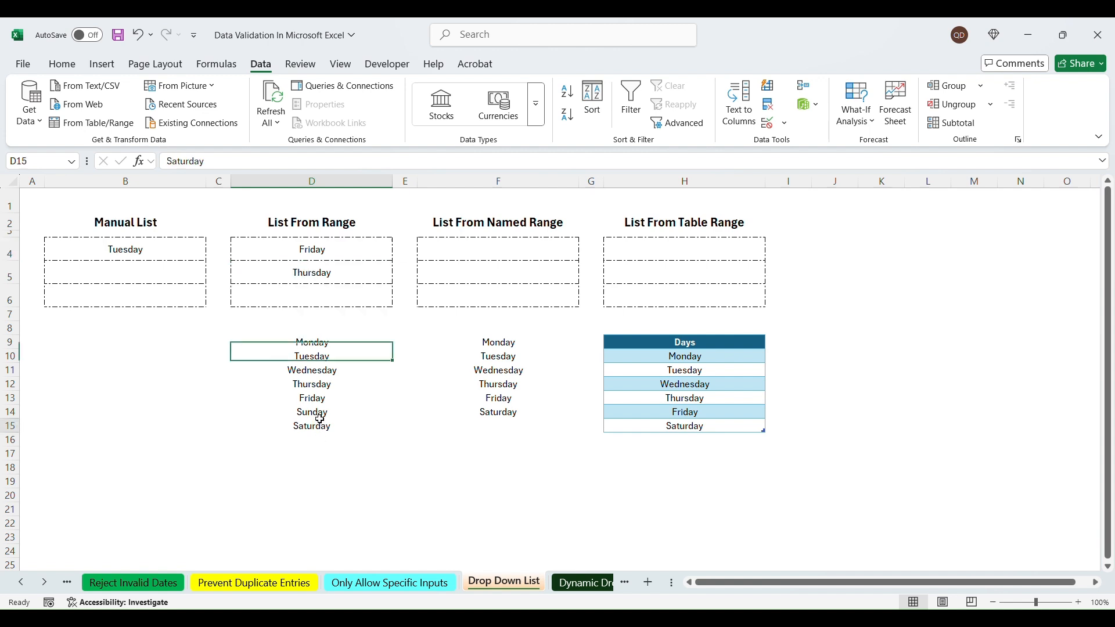
# Step: Put the last source days in order by entering Saturday in D14 and Sunday in D15
pyautogui.click(342, 410)
pyautogui.write('Sun')
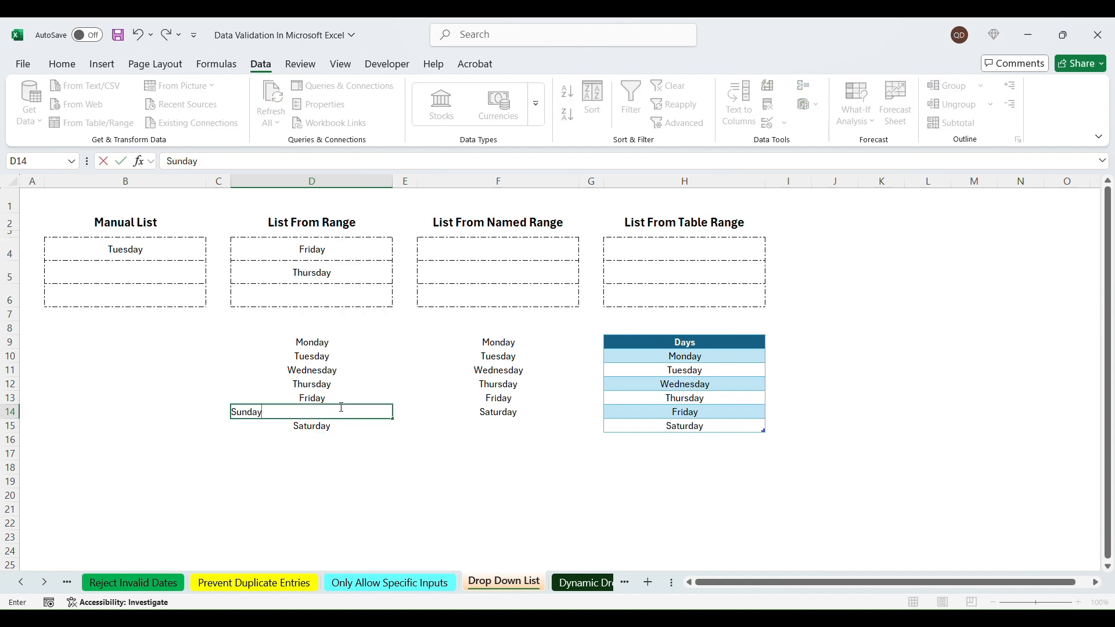
pyautogui.press('BackSpace')
pyautogui.press('BackSpace')
pyautogui.press('BackSpace')
pyautogui.write('at')
pyautogui.press('Return')
pyautogui.write('Sunday')
pyautogui.press('Return')
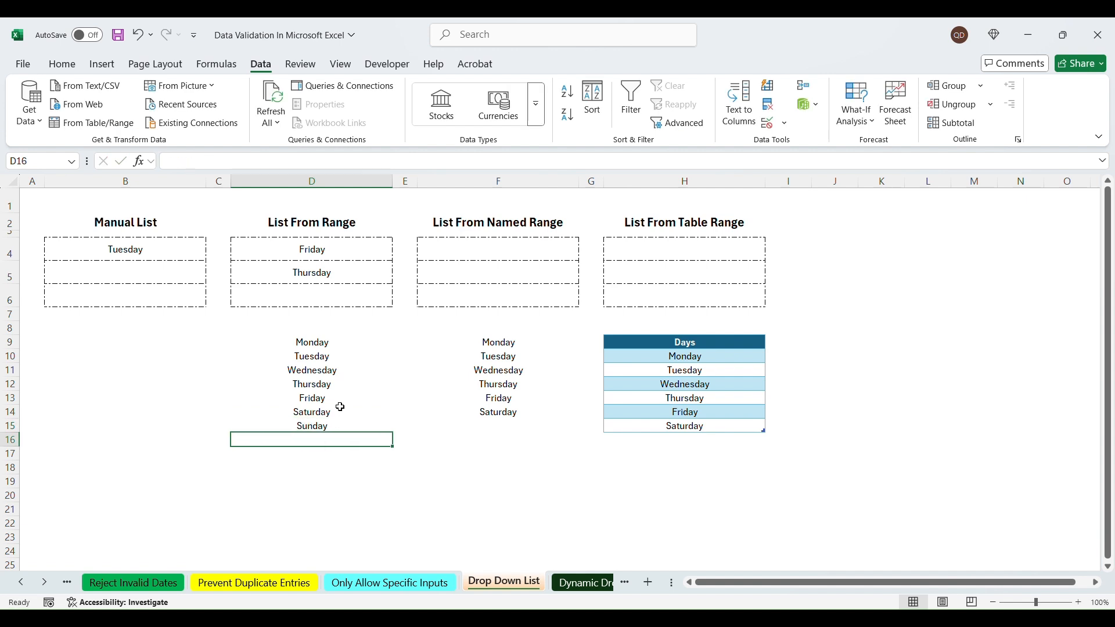
# Step: Check the order of the days in D4's drop-down list and review its source range D9:D15
pyautogui.click(348, 253)
pyautogui.click(399, 254)
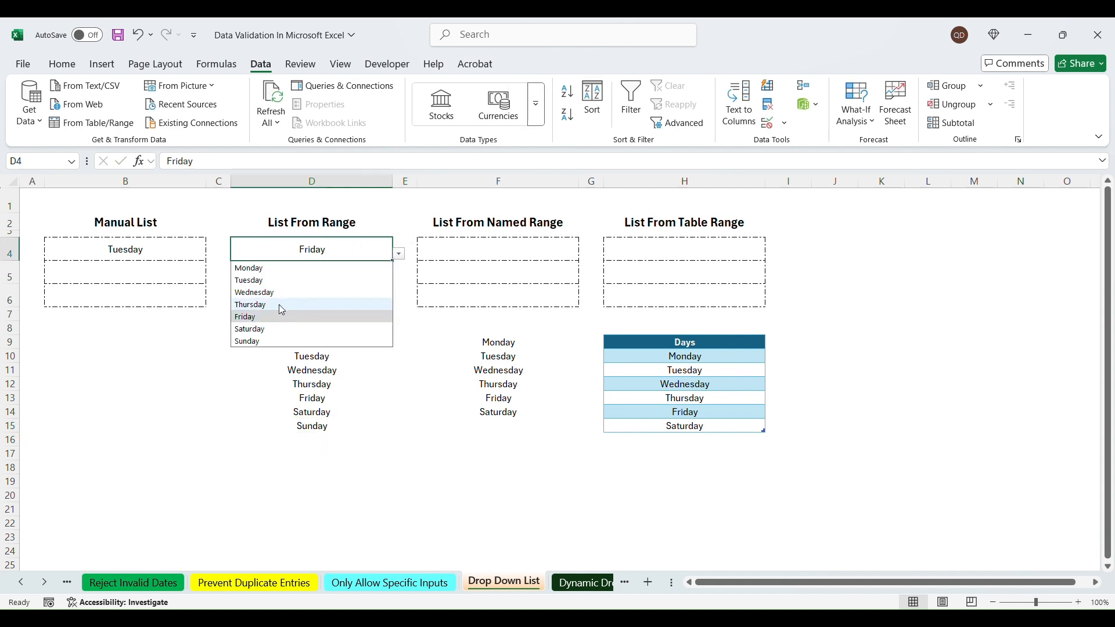
pyautogui.click(321, 428)
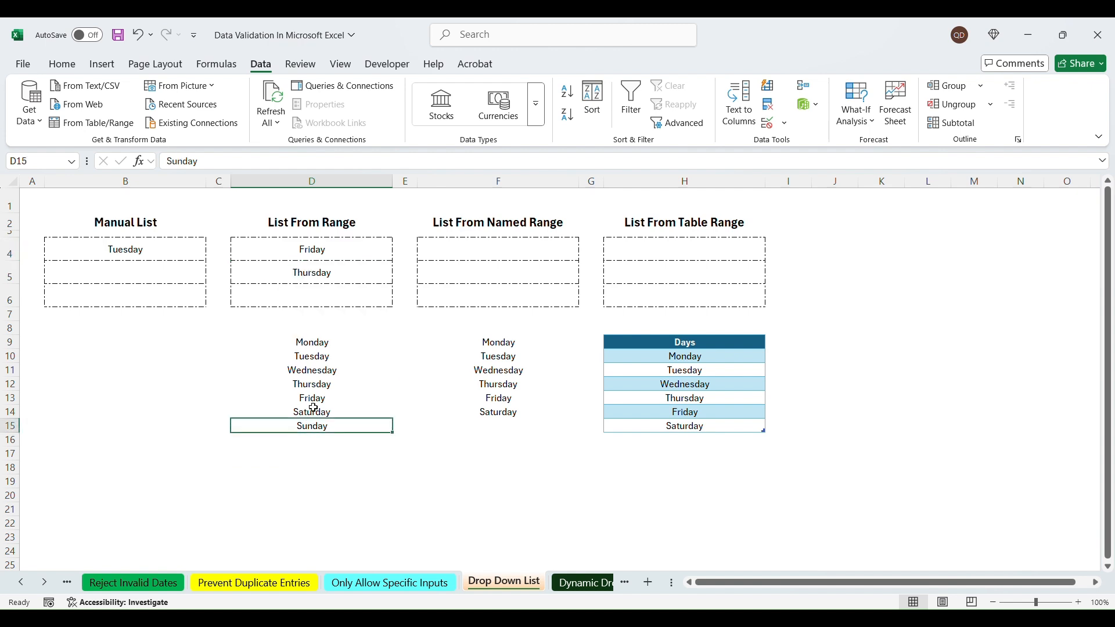
pyautogui.moveTo(312, 422); pyautogui.dragTo(309, 380)
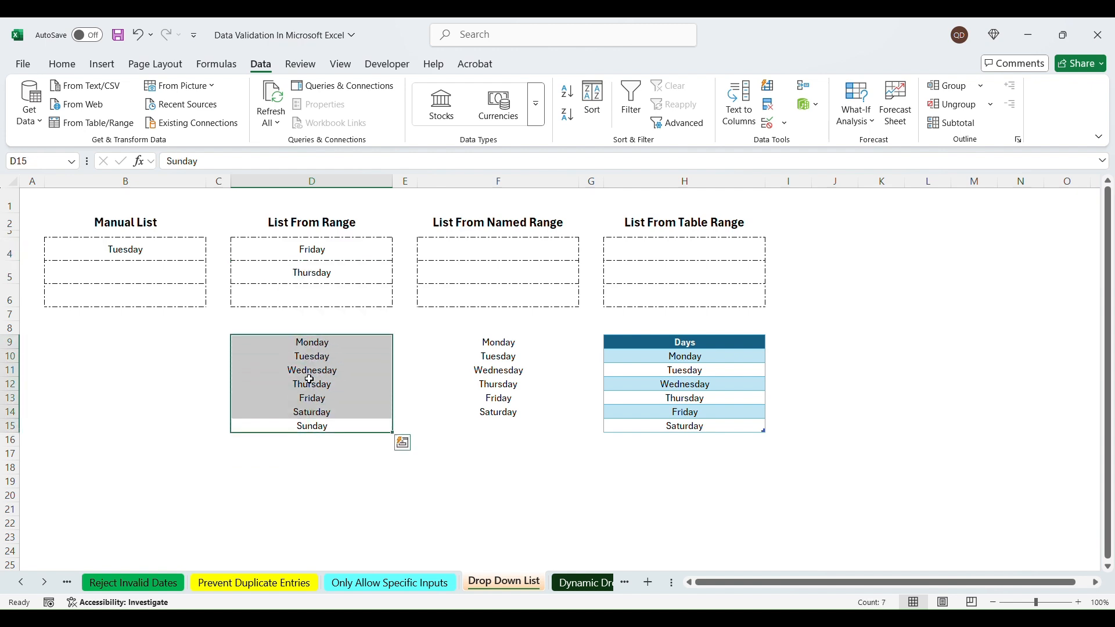
pyautogui.click(311, 426)
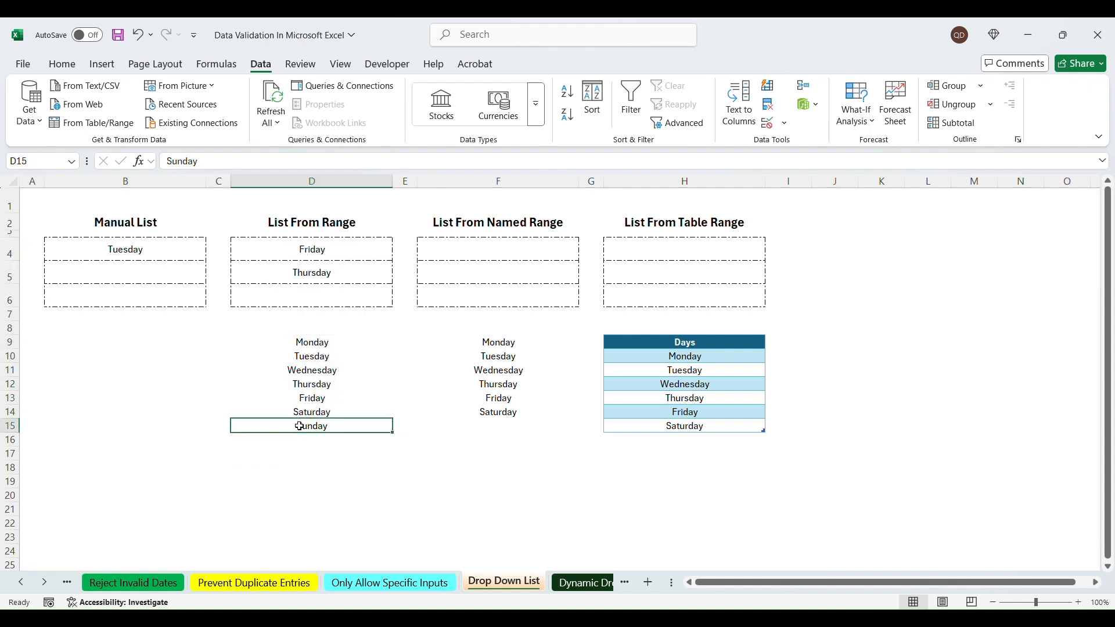
pyautogui.moveTo(316, 344); pyautogui.dragTo(317, 422)
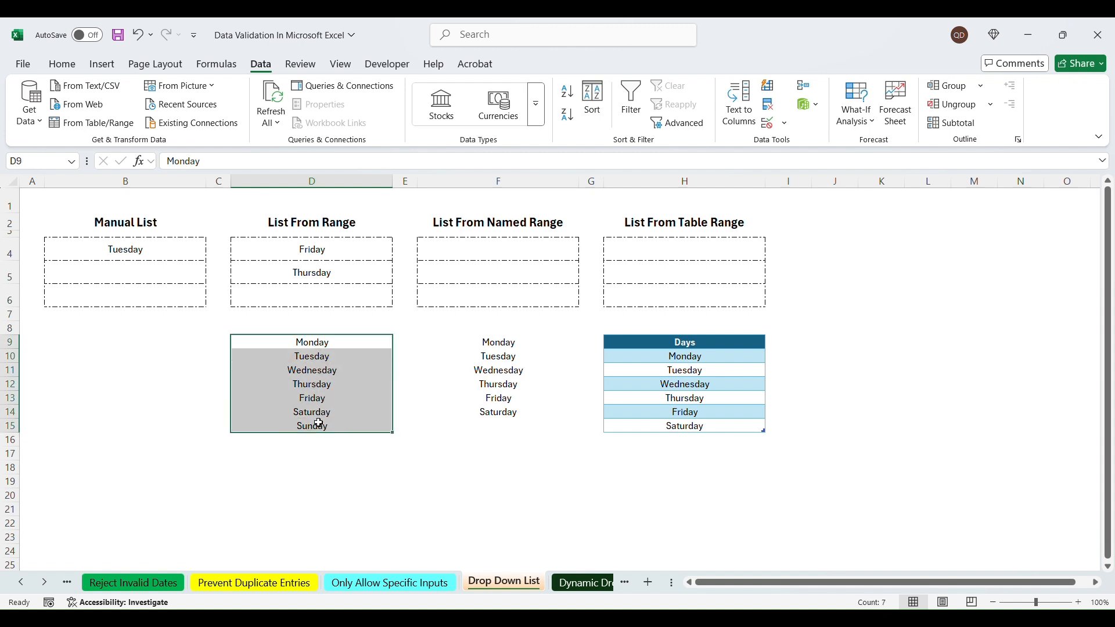
pyautogui.moveTo(314, 343); pyautogui.dragTo(313, 424)
# Step: Enter Sunday in cell F15, below the List From Named Range source days
pyautogui.click(497, 345)
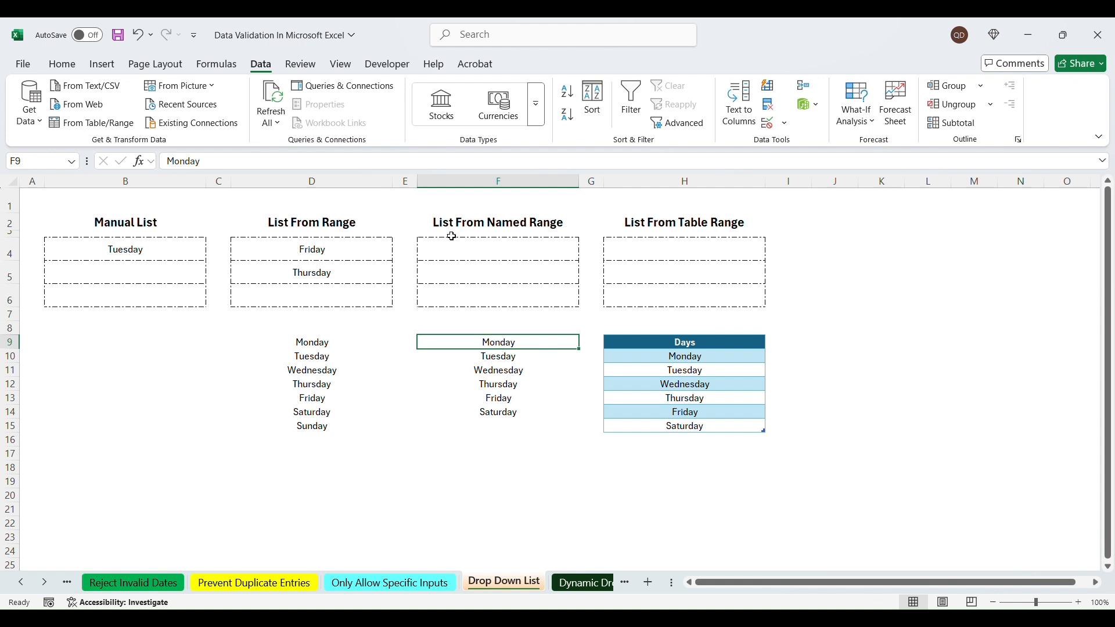
pyautogui.click(491, 422)
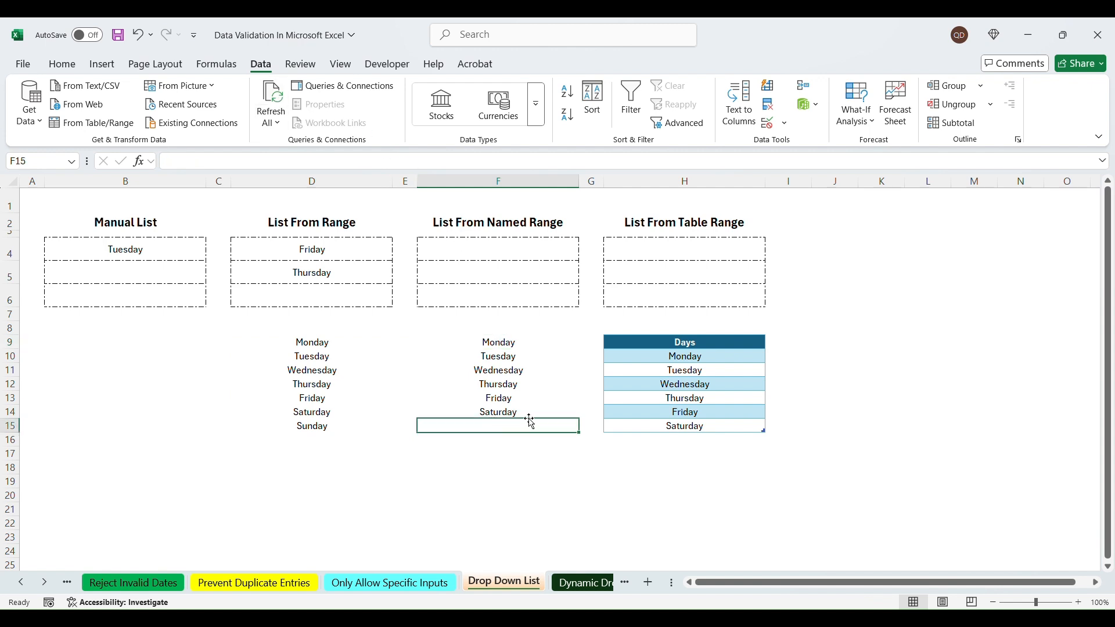
pyautogui.write('Sunday')
pyautogui.press('Return')
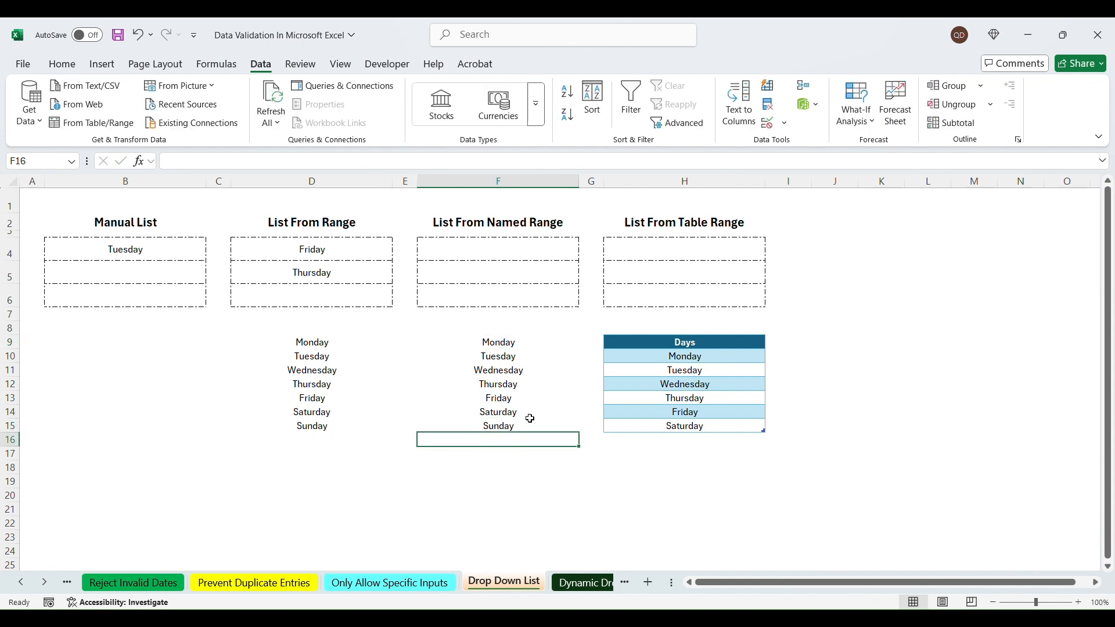
# Step: Change the reference of the named range Weekdays to ='Drop Down List'!$F$9:$F$15 and save the change
pyautogui.click(216, 64)
pyautogui.click(544, 101)
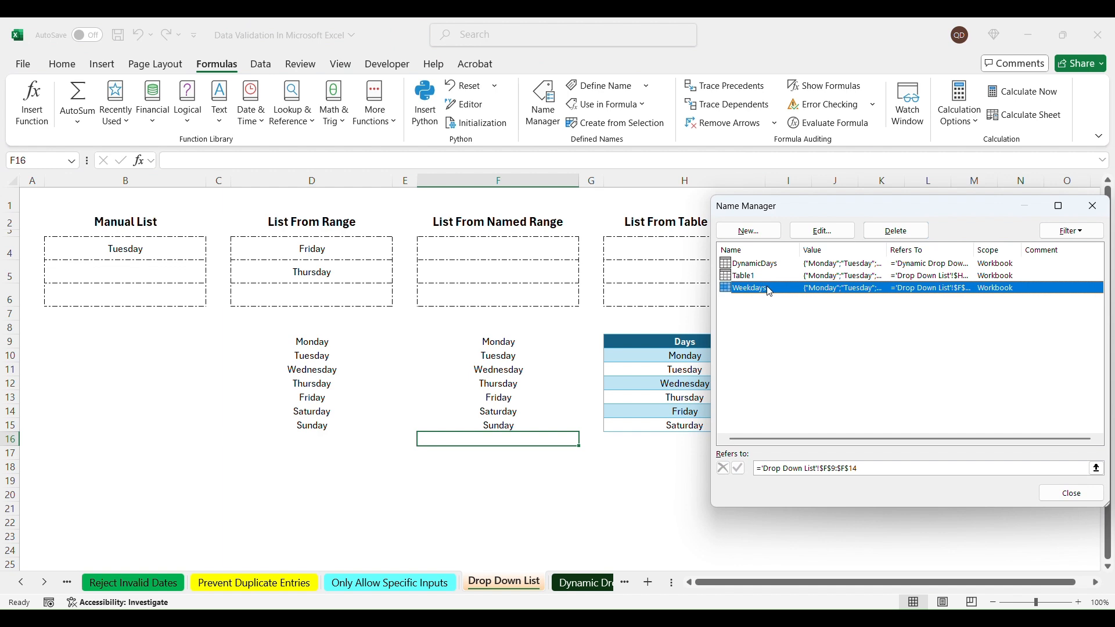
pyautogui.click(900, 467)
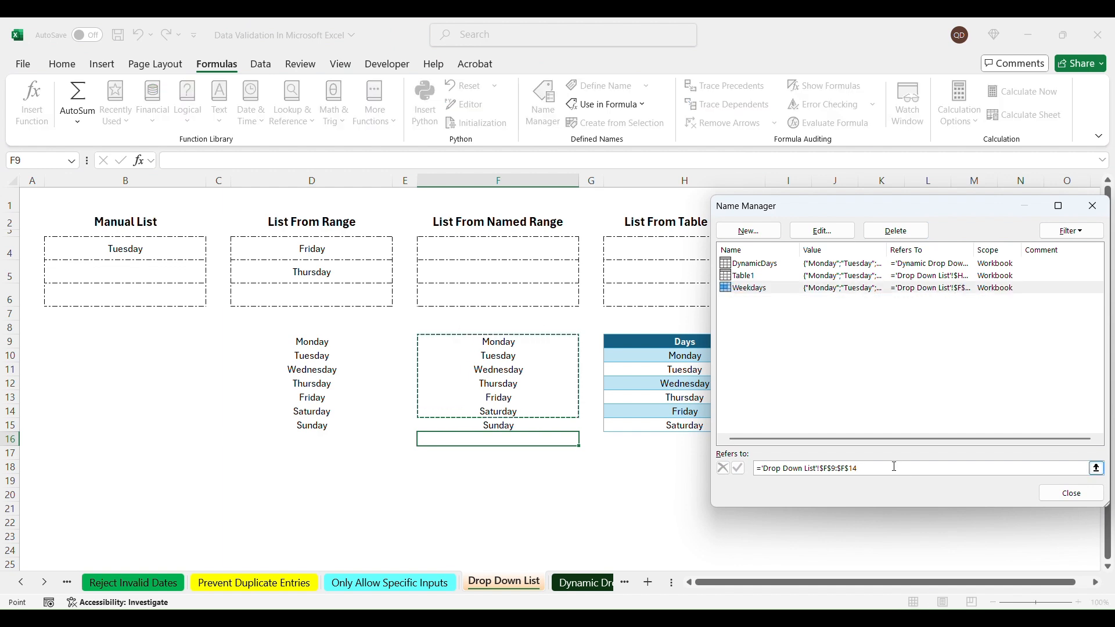
pyautogui.moveTo(894, 467); pyautogui.dragTo(755, 468)
pyautogui.press('Delete')
pyautogui.moveTo(509, 342); pyautogui.dragTo(510, 425)
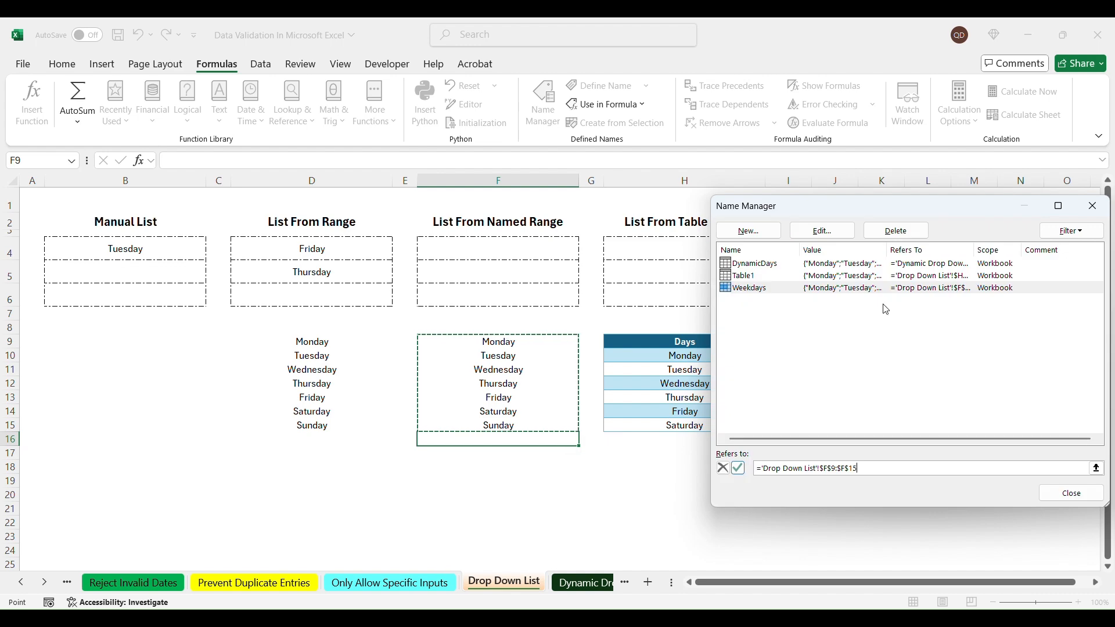
pyautogui.click(1071, 493)
pyautogui.click(533, 360)
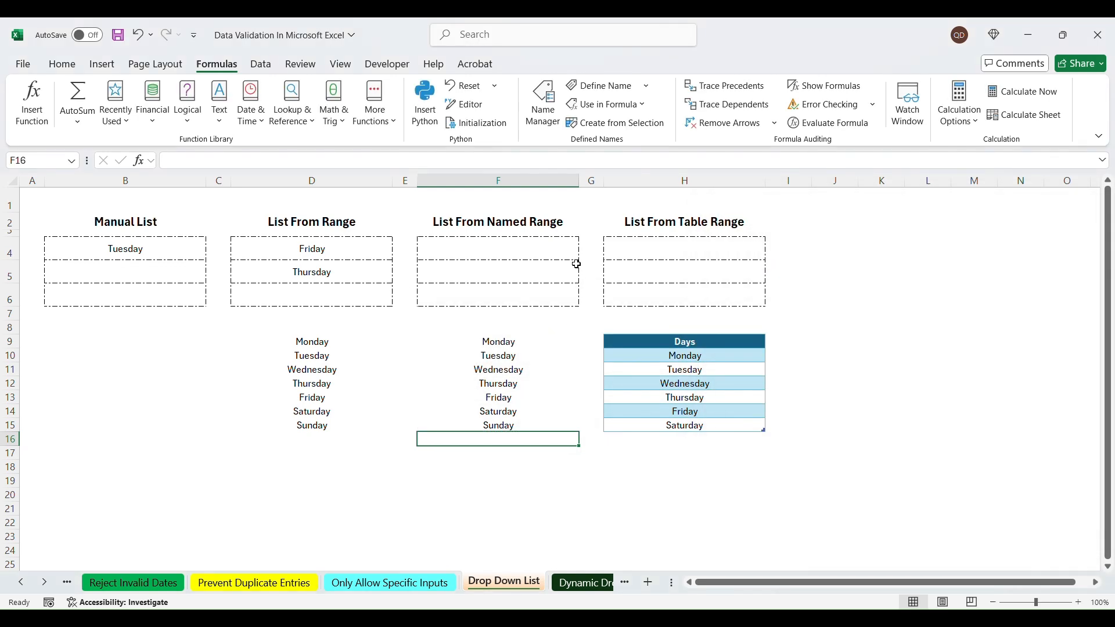
# Step: Check F4's drop-down choices and examine the cells F9:F15 that the named range Weekdays covers
pyautogui.click(575, 255)
pyautogui.click(584, 254)
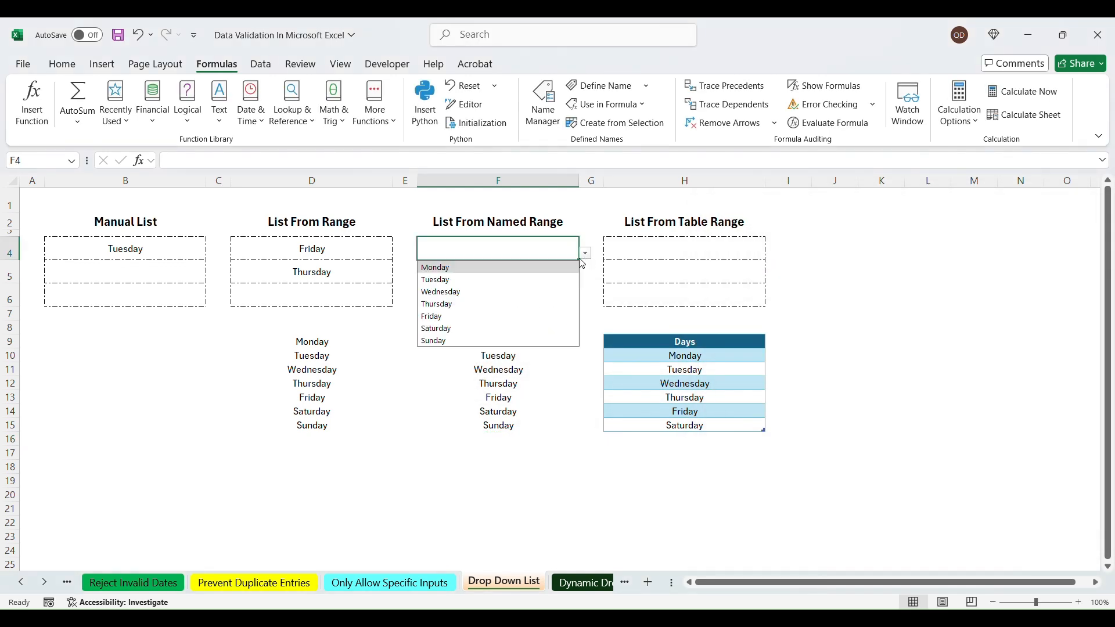
pyautogui.click(478, 349)
pyautogui.moveTo(499, 343); pyautogui.dragTo(515, 425)
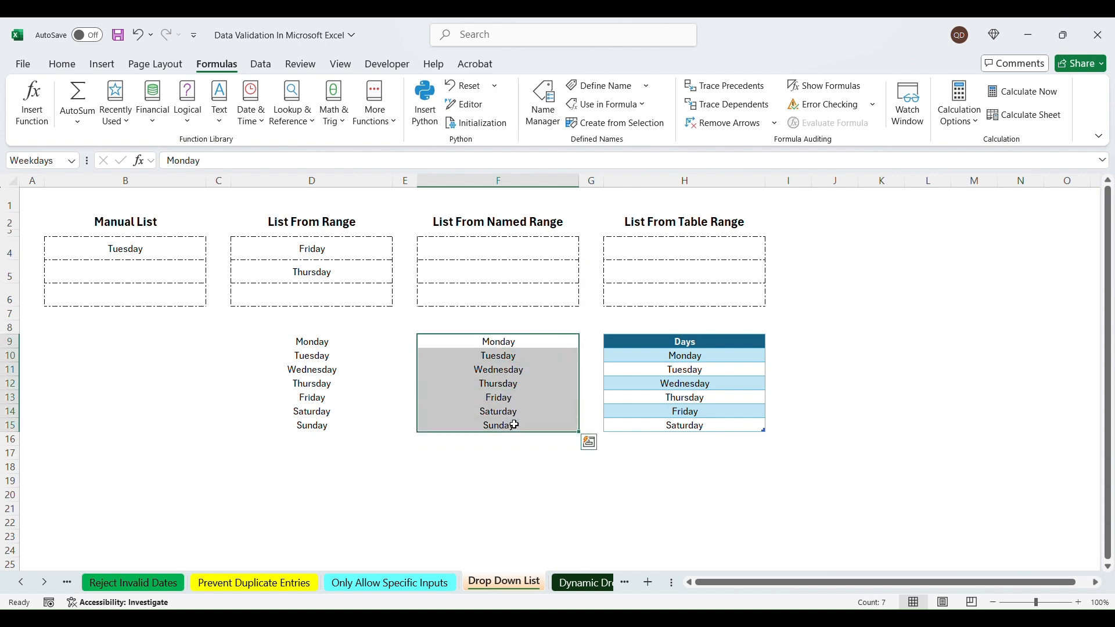
pyautogui.click(500, 342)
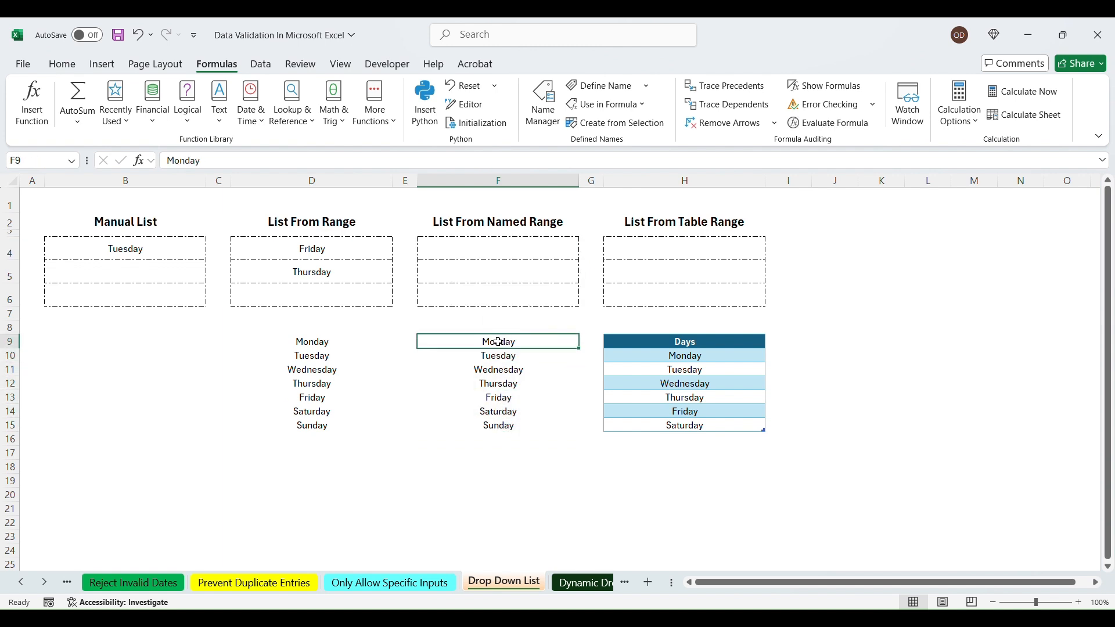
pyautogui.moveTo(500, 343); pyautogui.dragTo(501, 424)
pyautogui.click(48, 160)
pyautogui.press('Escape')
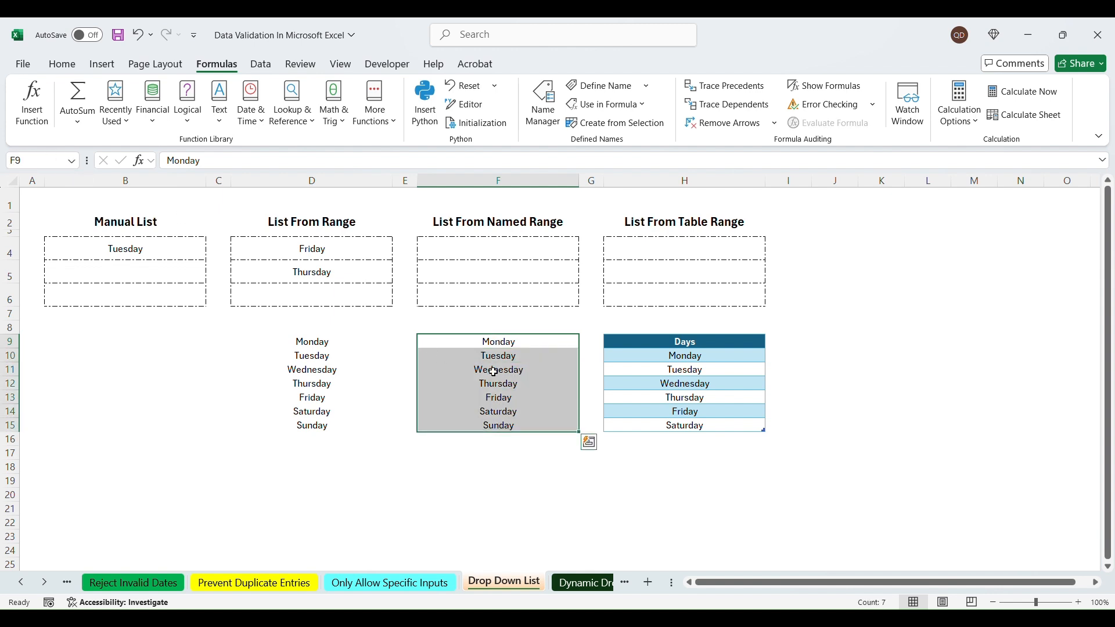
pyautogui.click(517, 421)
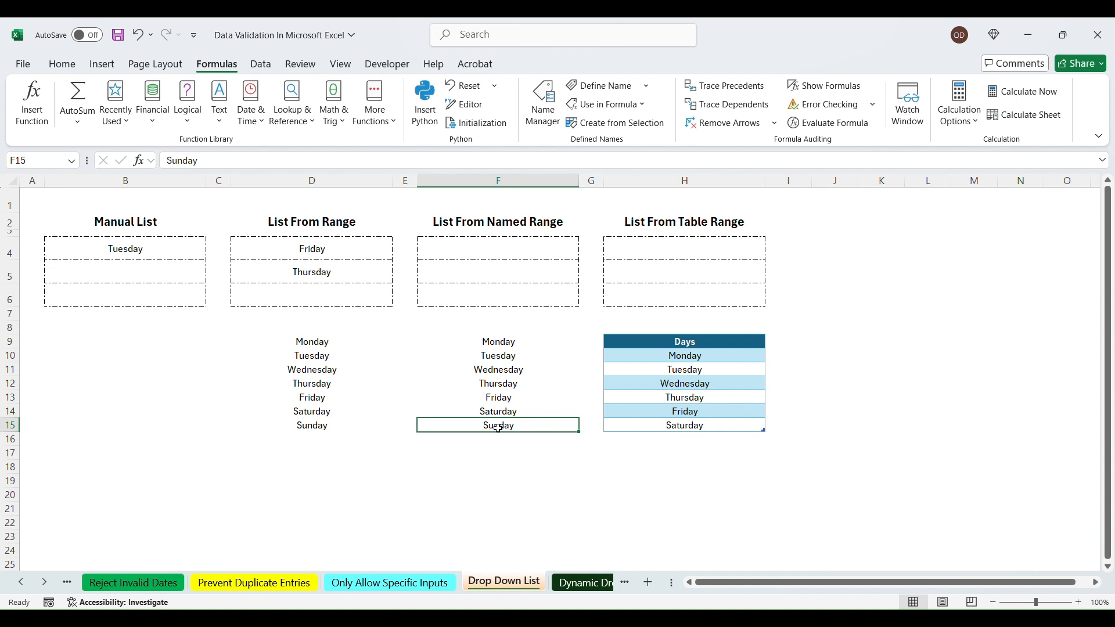
# Step: Add a new row at the end of the Days table and enter Sunday in H16
pyautogui.moveTo(709, 341); pyautogui.dragTo(733, 424)
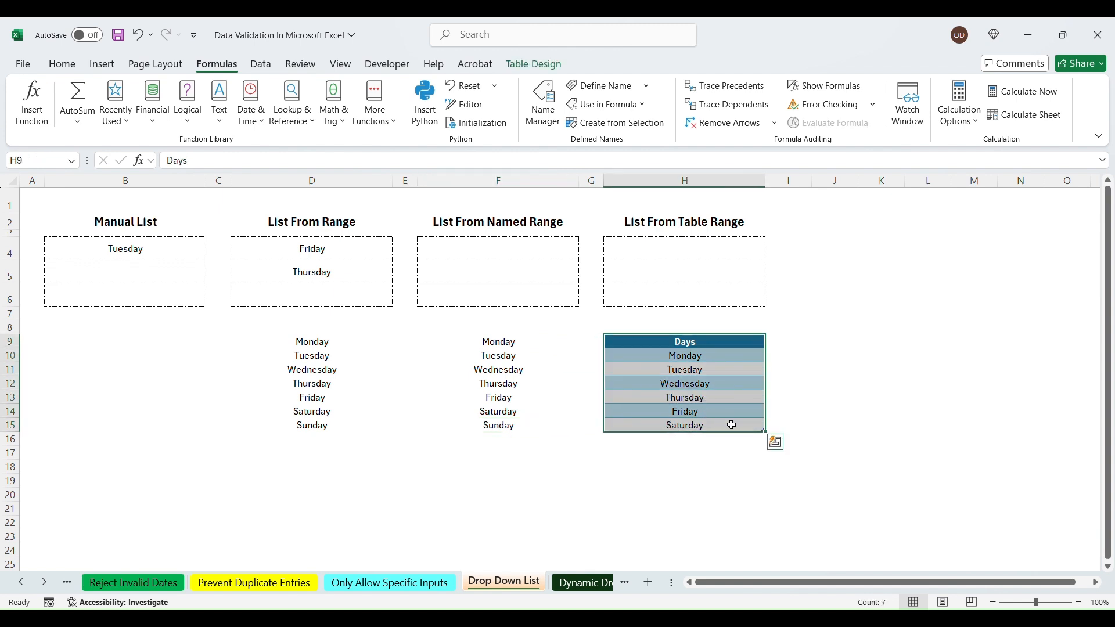
pyautogui.click(733, 424)
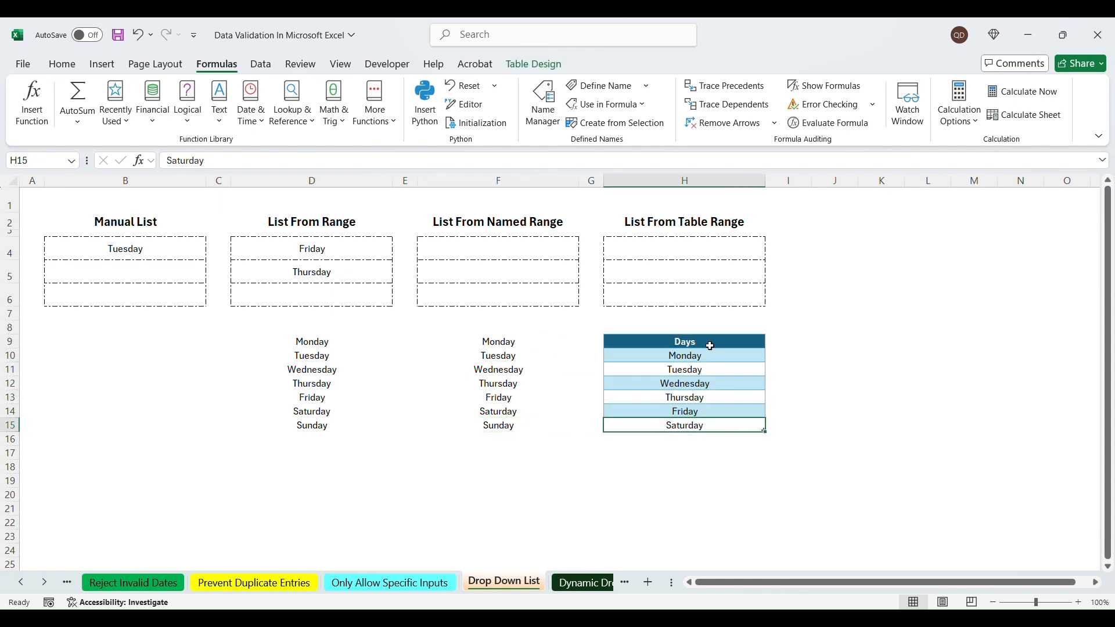
pyautogui.moveTo(746, 347); pyautogui.dragTo(747, 428)
pyautogui.click(748, 432)
pyautogui.press('Tab')
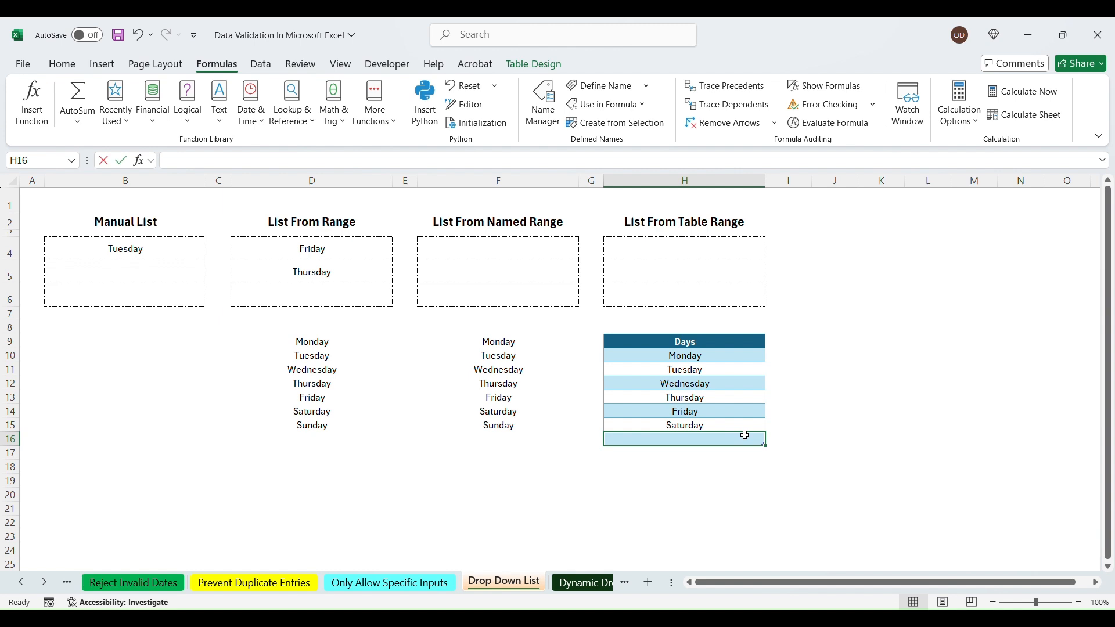
pyautogui.write('Sunday')
pyautogui.press('Return')
# Step: Check the drop-down choices of H4 under List From Table Range and review the extended Days table
pyautogui.click(749, 295)
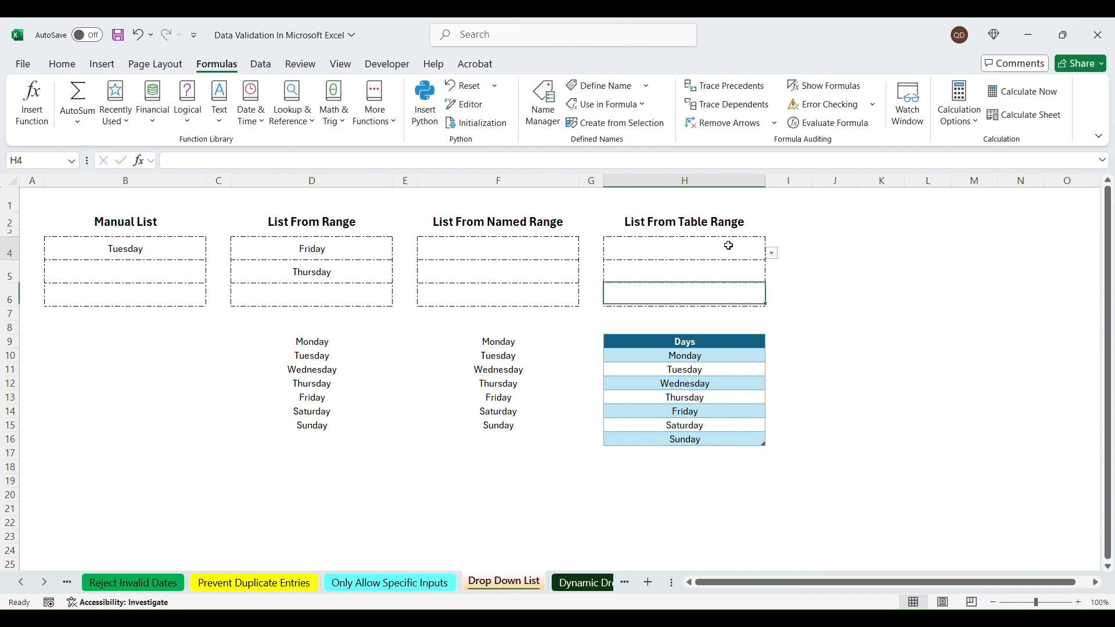
pyautogui.click(727, 244)
pyautogui.click(773, 254)
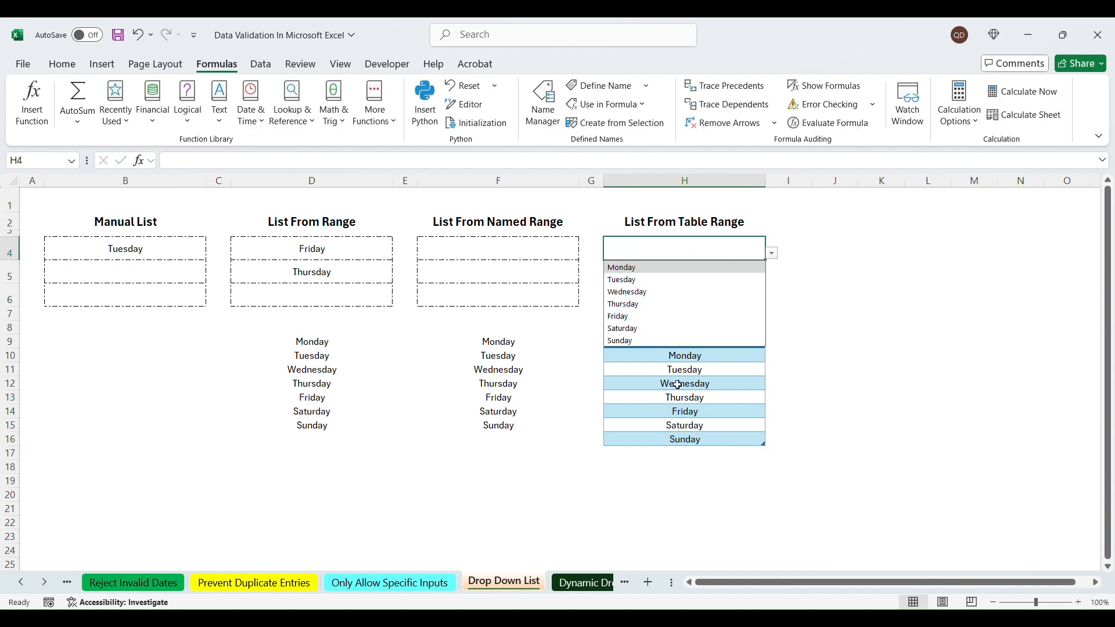
pyautogui.click(708, 358)
pyautogui.moveTo(714, 342); pyautogui.dragTo(712, 440)
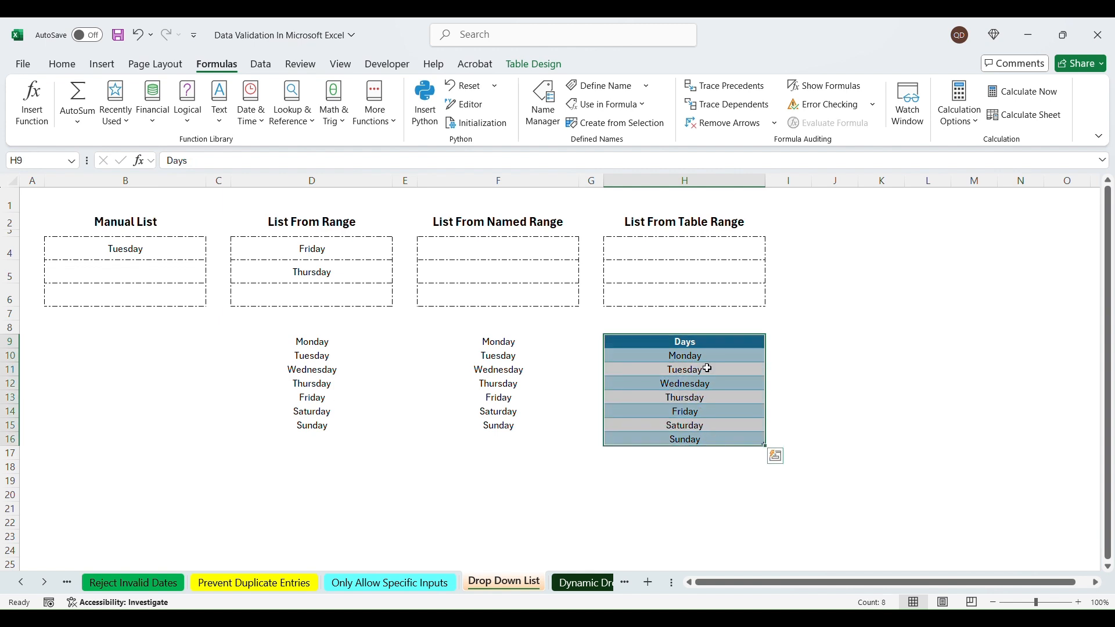
pyautogui.click(708, 340)
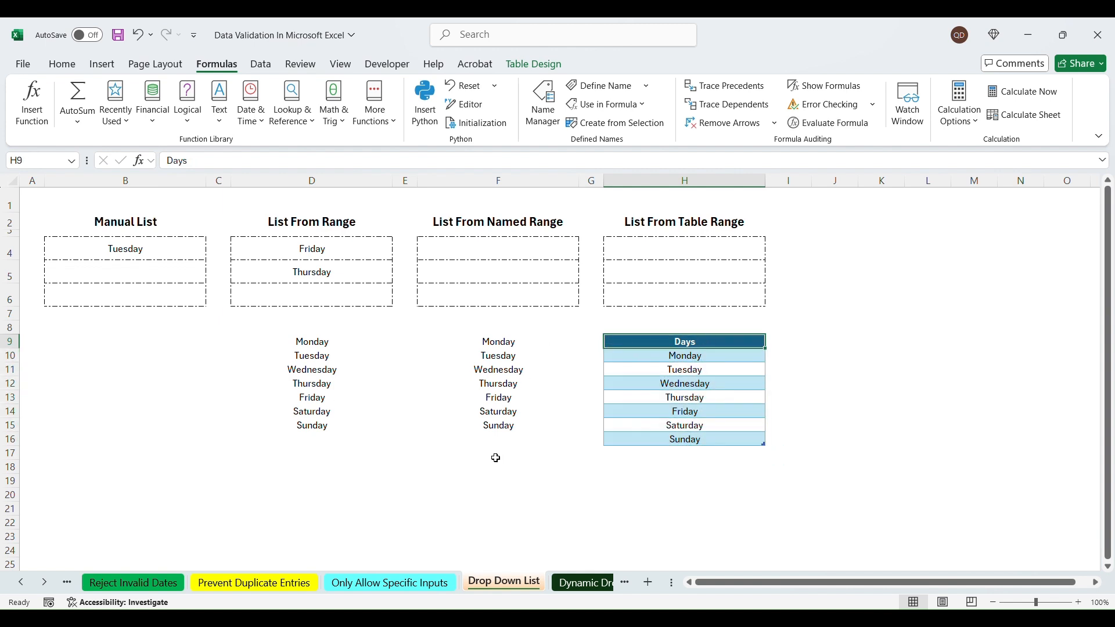
# Step: Open the Dynamic Drop Down List sheet and examine the Days table in D9:D15
pyautogui.click(576, 583)
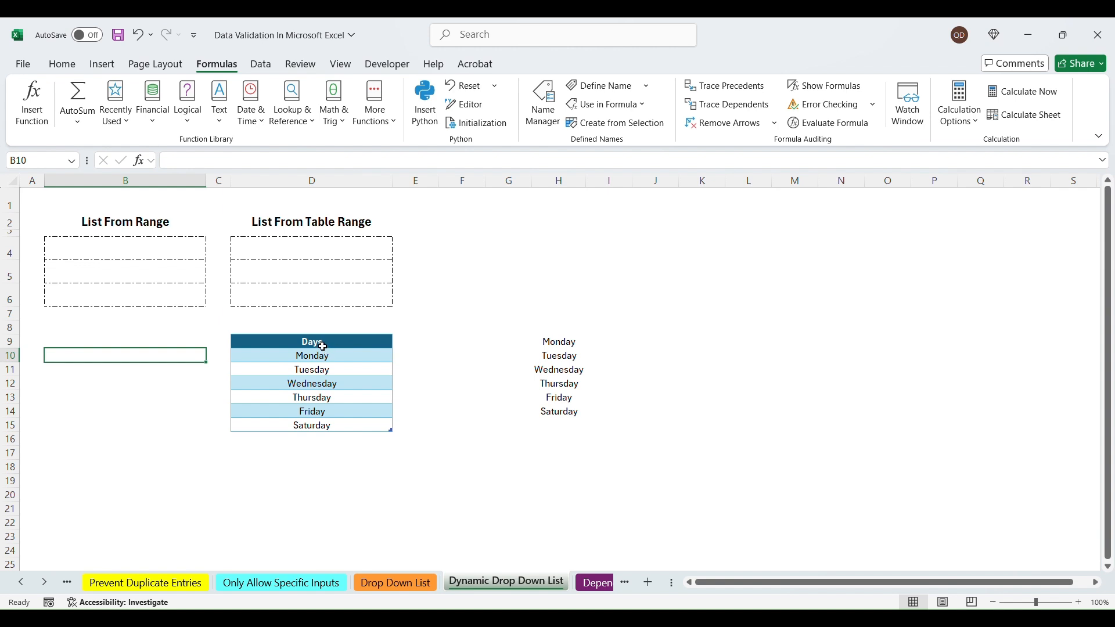
pyautogui.moveTo(323, 343); pyautogui.dragTo(327, 424)
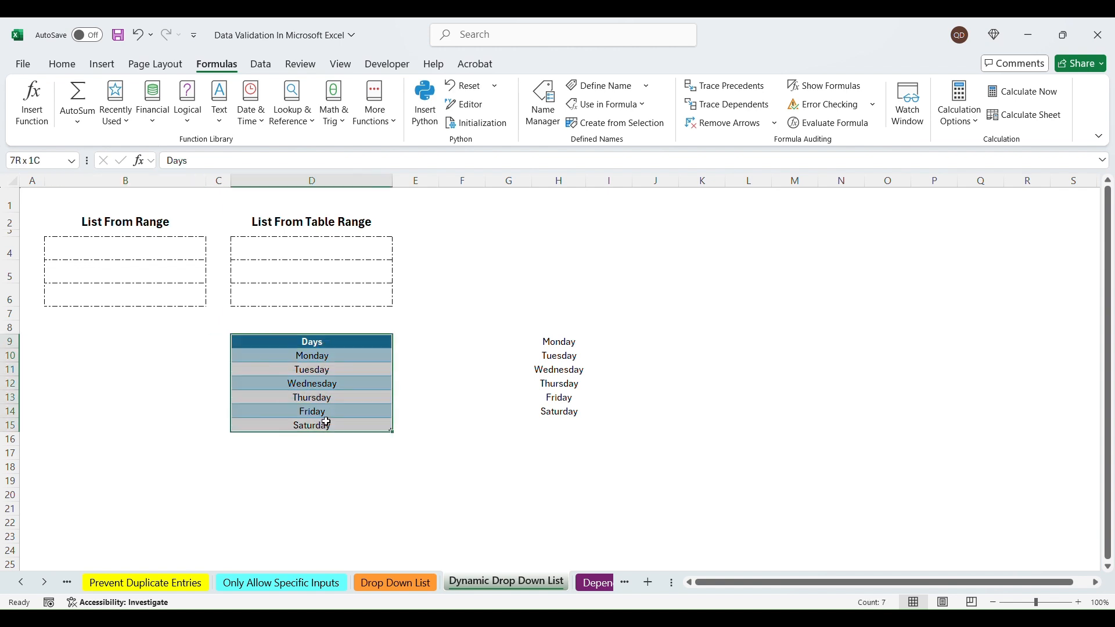
pyautogui.click(331, 356)
pyautogui.moveTo(345, 244); pyautogui.dragTo(339, 303)
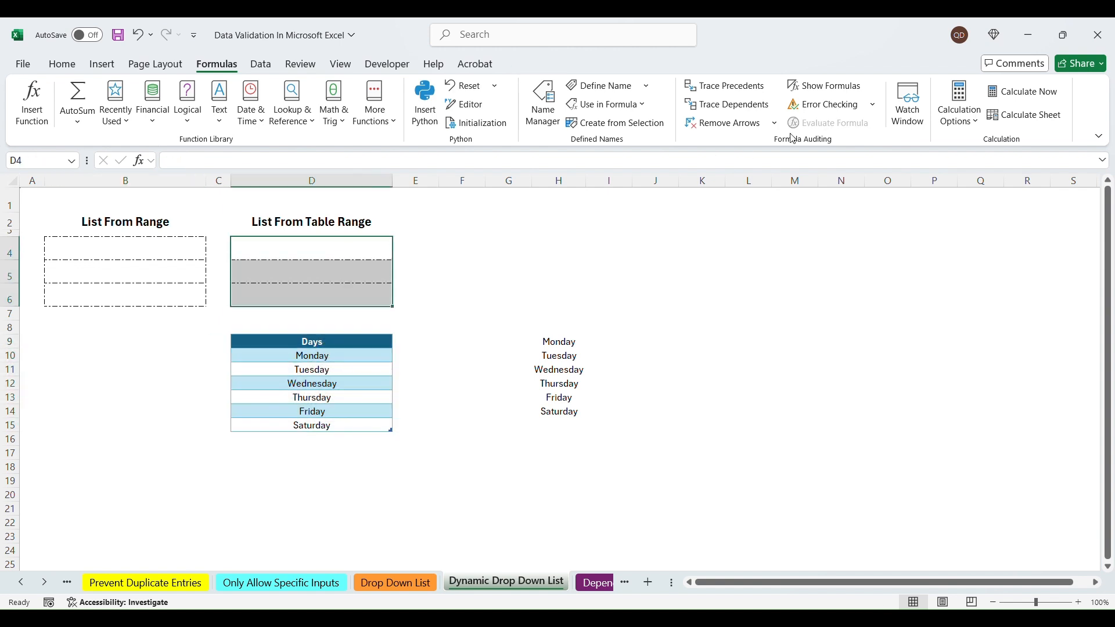
pyautogui.click(275, 65)
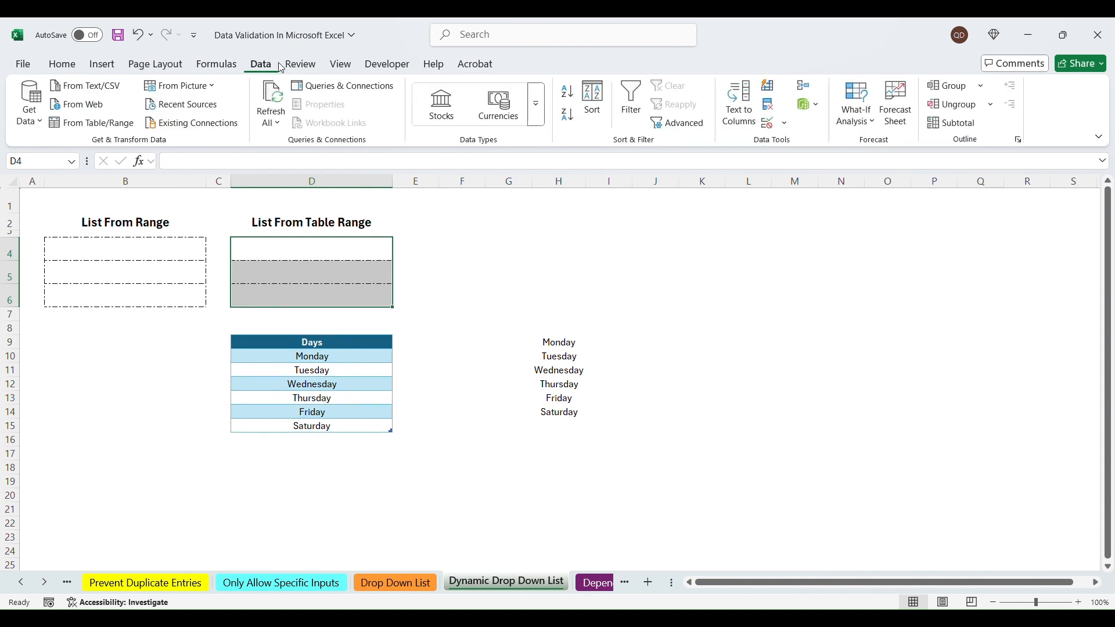
pyautogui.click(769, 123)
pyautogui.click(807, 318)
pyautogui.click(793, 362)
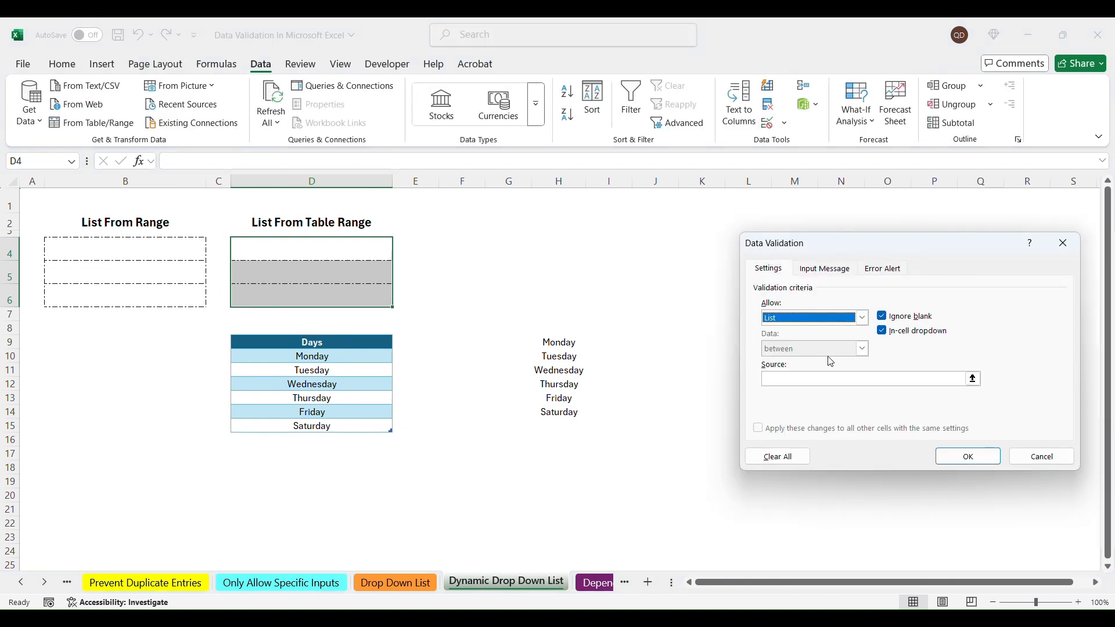
pyautogui.click(814, 379)
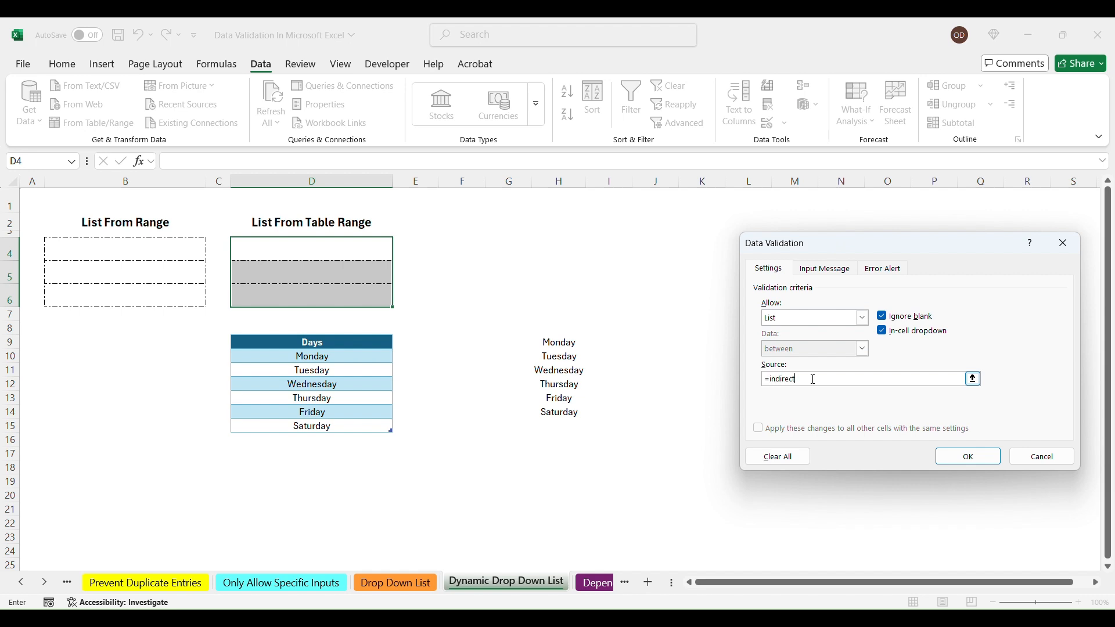
pyautogui.write('=indirect(')
pyautogui.moveTo(361, 360); pyautogui.dragTo(351, 426)
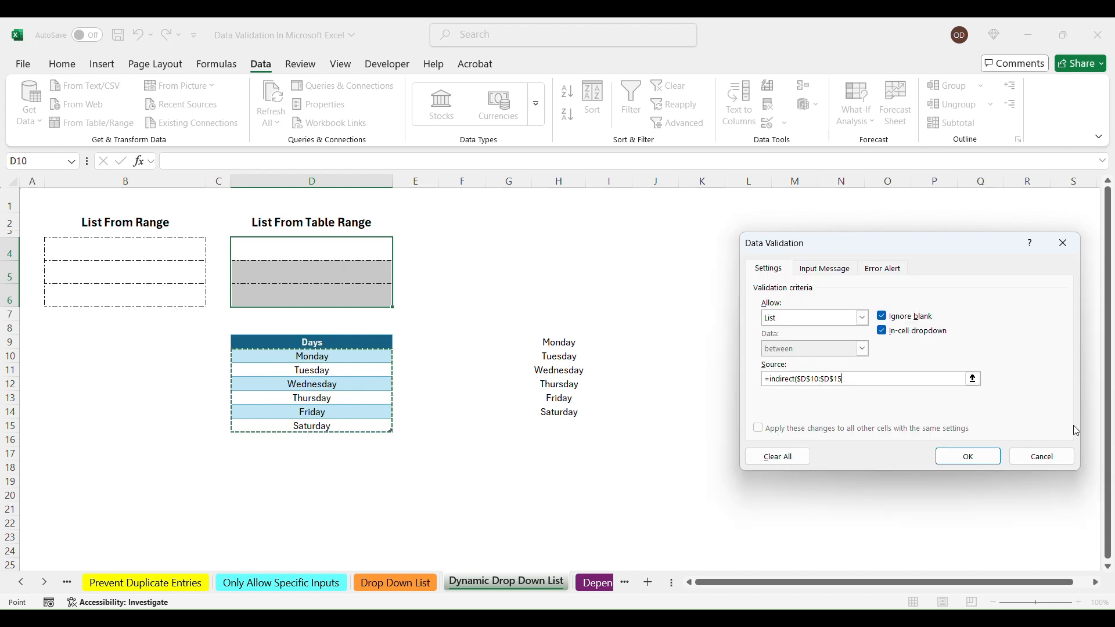
pyautogui.press('Return')
# Step: Look up the table name that belongs to the Days entries in D10:D15
pyautogui.moveTo(349, 357); pyautogui.dragTo(353, 424)
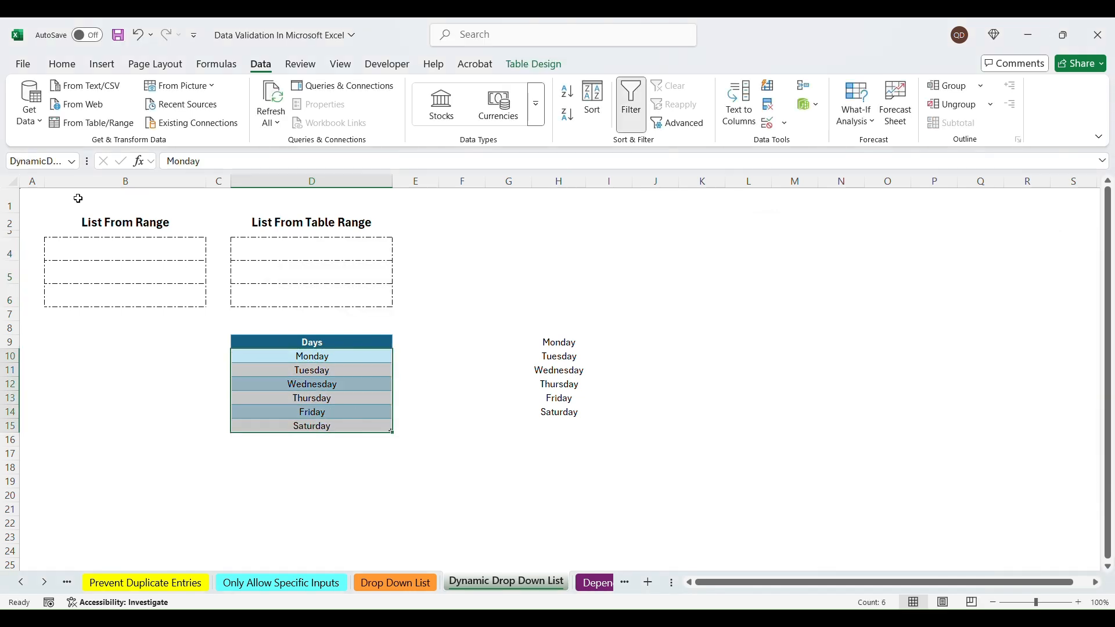
pyautogui.click(72, 162)
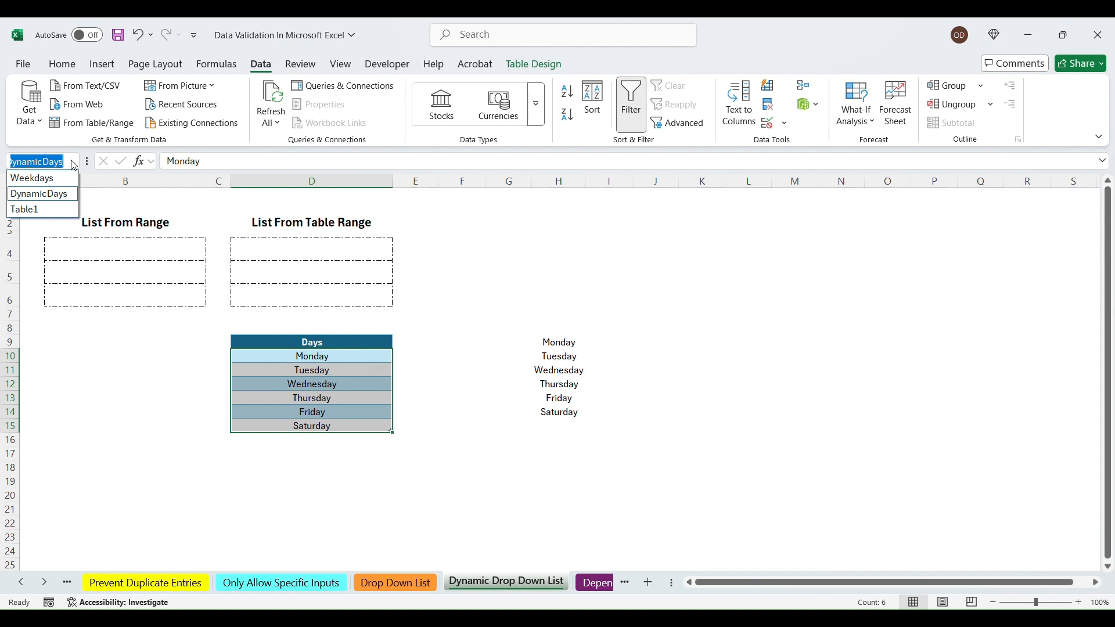
pyautogui.click(73, 165)
# Step: Apply a List data validation to D4:D6 with the source =indirect("DynamicDays[Days]")
pyautogui.moveTo(360, 255); pyautogui.dragTo(358, 309)
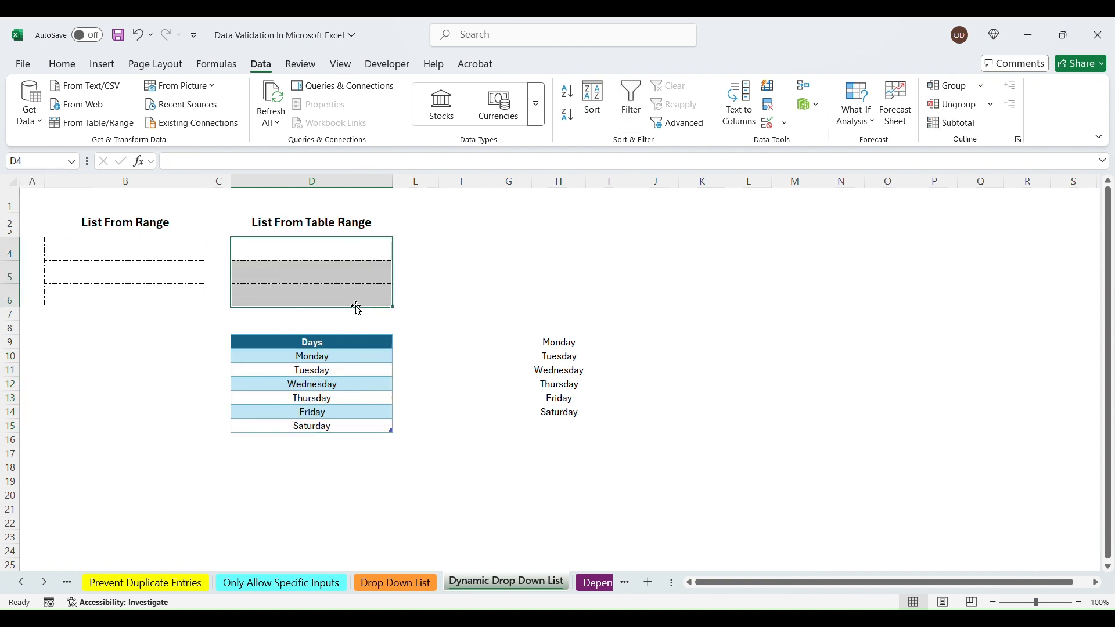
pyautogui.click(768, 123)
pyautogui.click(863, 317)
pyautogui.click(787, 364)
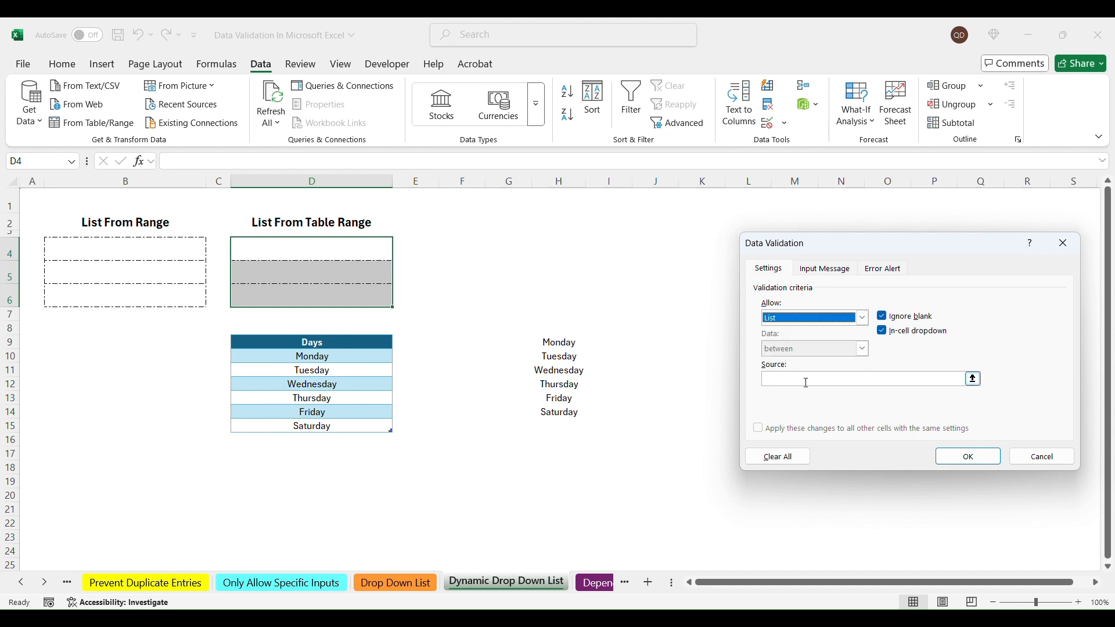
pyautogui.click(805, 379)
pyautogui.write('=indirect("DynamicDays[Days')
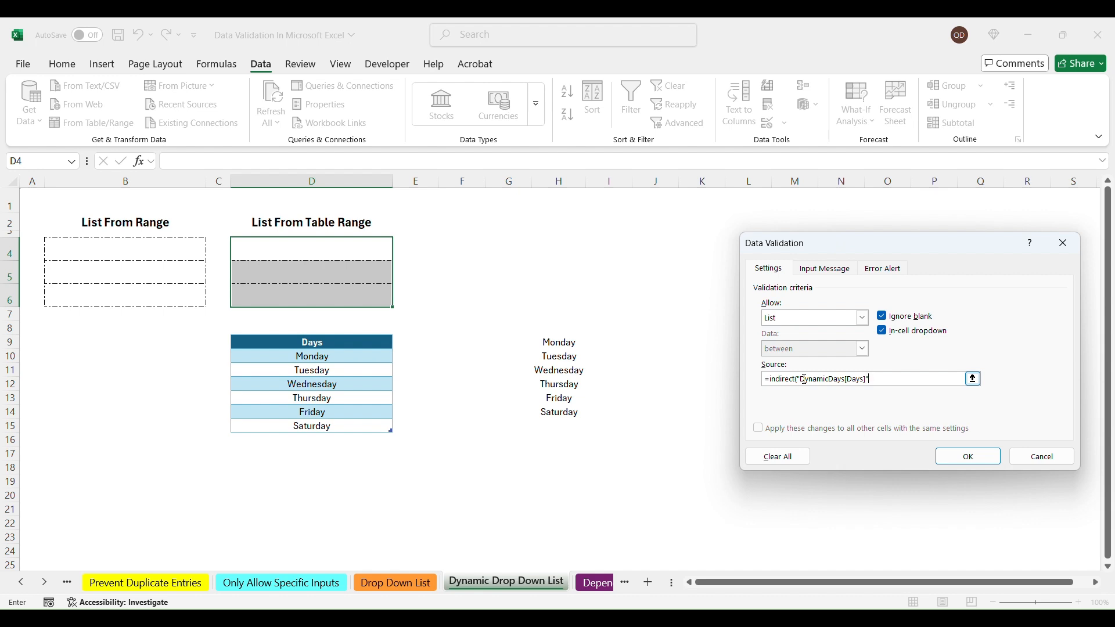
pyautogui.press('Return')
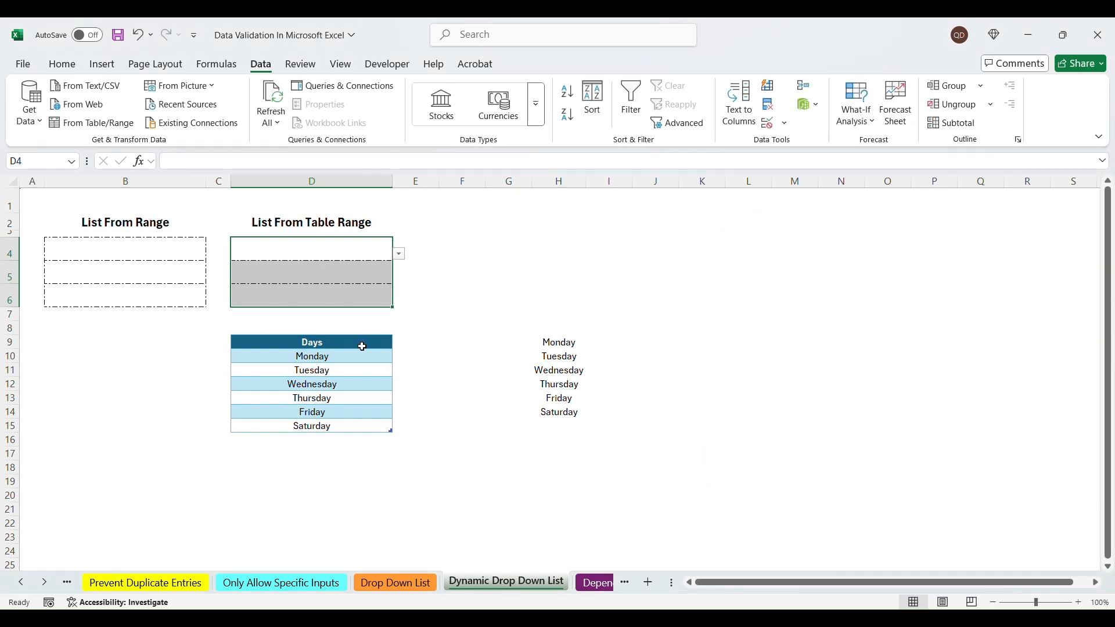
# Step: Add a new row at the end of the Days table and enter Sunday in D16
pyautogui.click(363, 424)
pyautogui.click(362, 246)
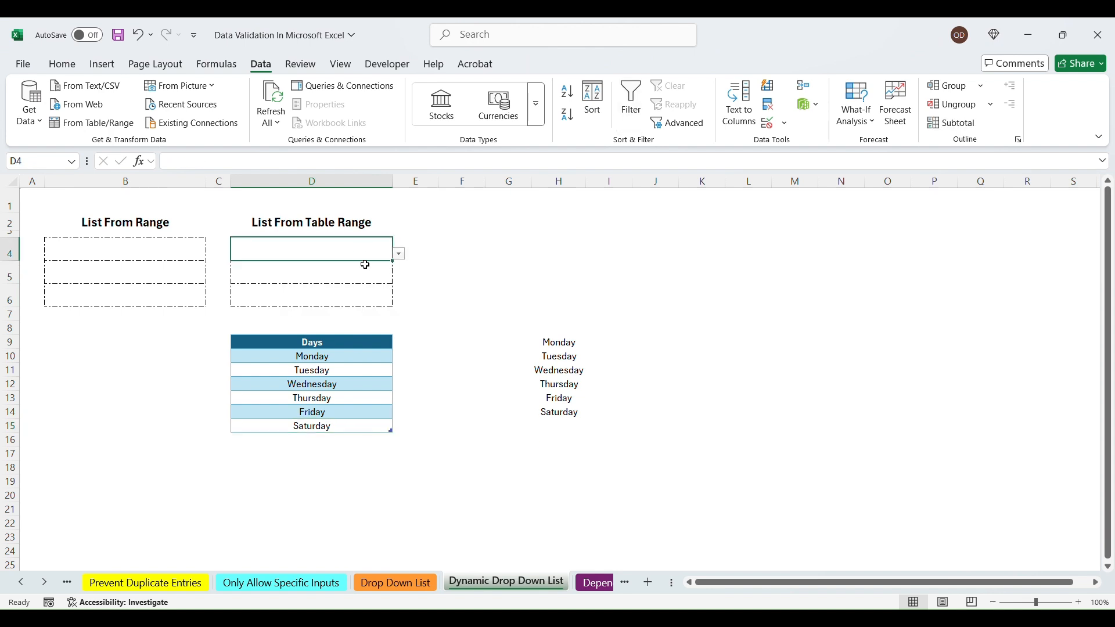
pyautogui.click(372, 430)
pyautogui.press('Tab')
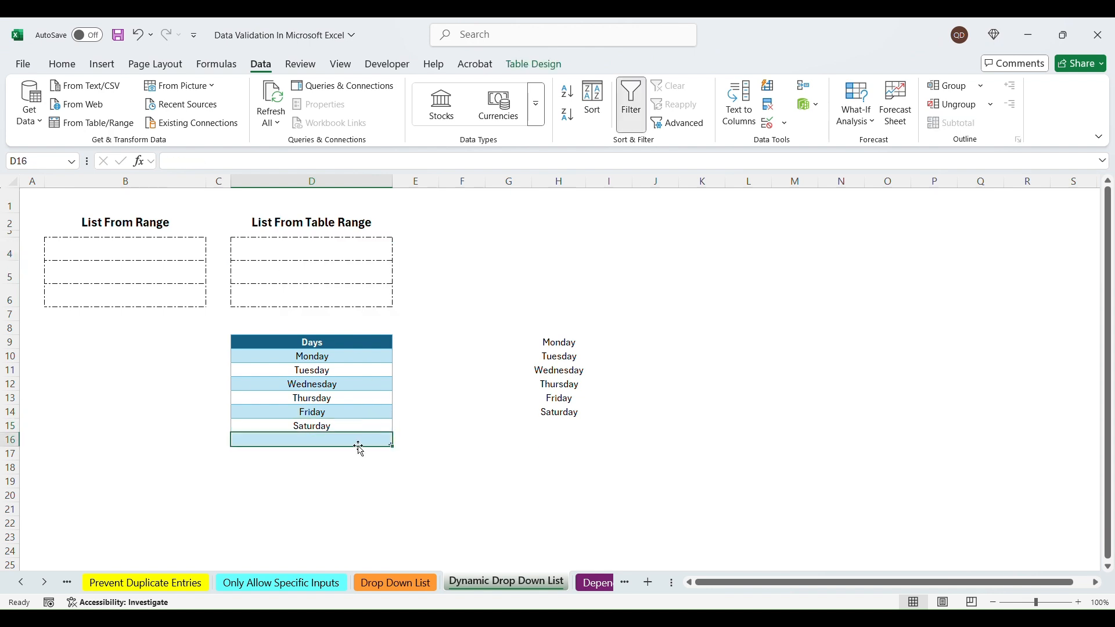
pyautogui.click(355, 441)
pyautogui.write('Sunday')
pyautogui.press('Return')
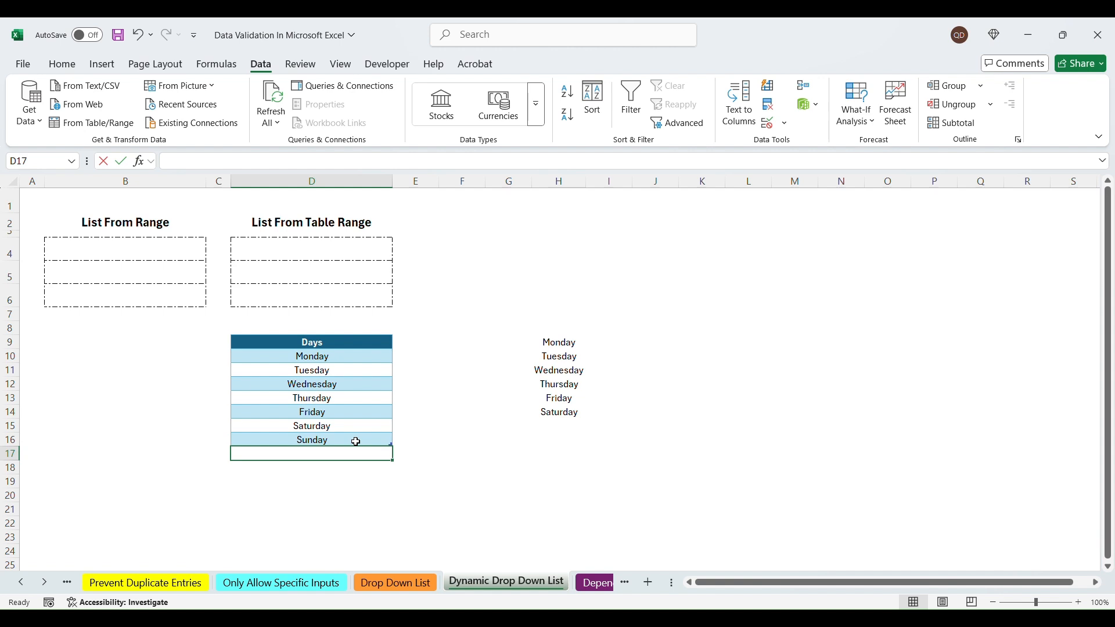
# Step: Extend the Days table with March, April and June in D17:D19
pyautogui.write('March')
pyautogui.press('Return')
pyautogui.write('April')
pyautogui.press('Return')
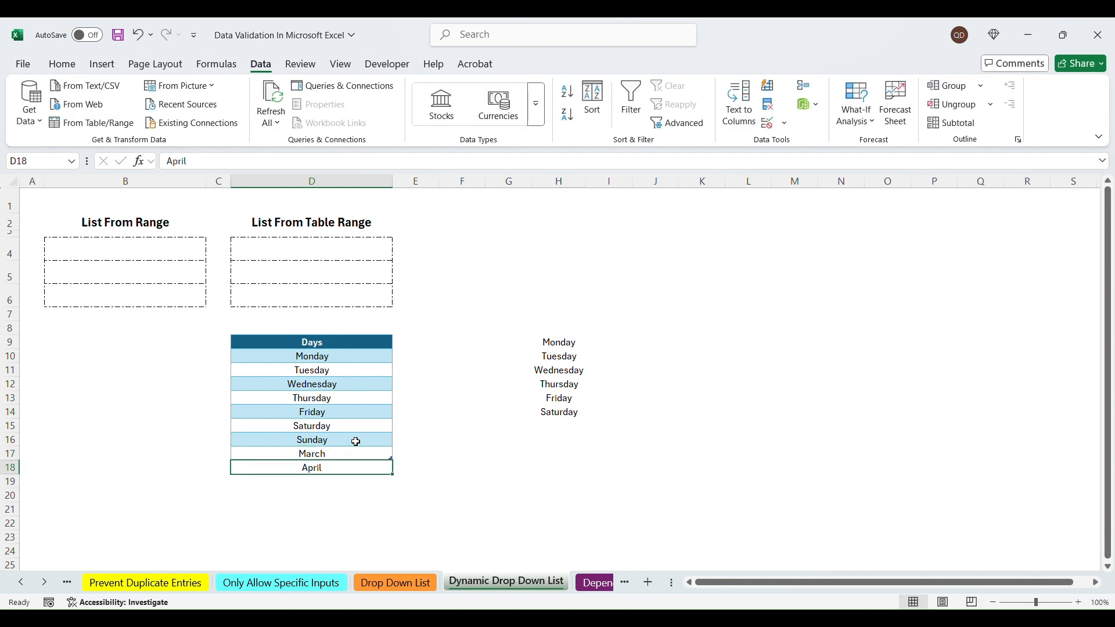
pyautogui.write('June')
pyautogui.press('Return')
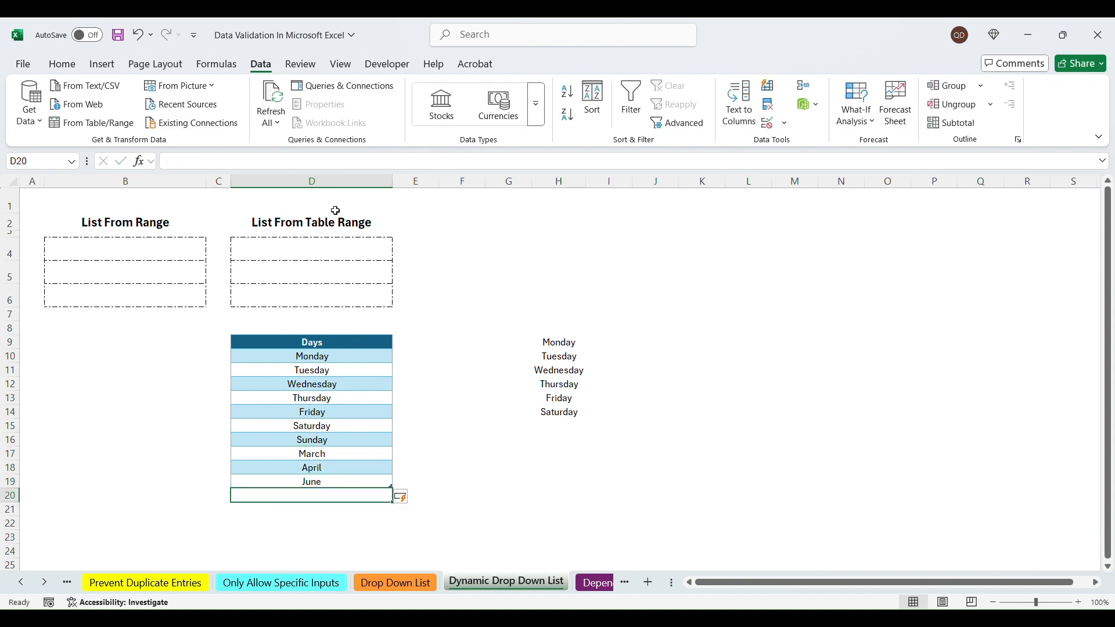
# Step: Check the drop-down choices of D4 under List From Table Range
pyautogui.click(388, 253)
pyautogui.click(400, 254)
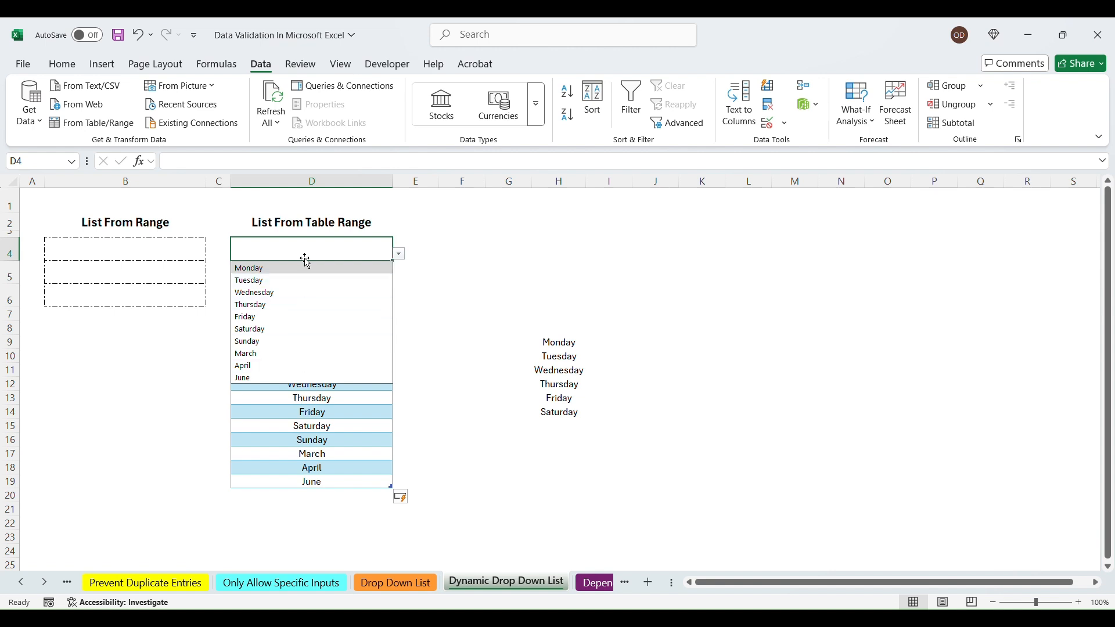
pyautogui.click(435, 427)
# Step: Examine the List From Range cell B4 and the weekday entries in H9:H14
pyautogui.click(138, 252)
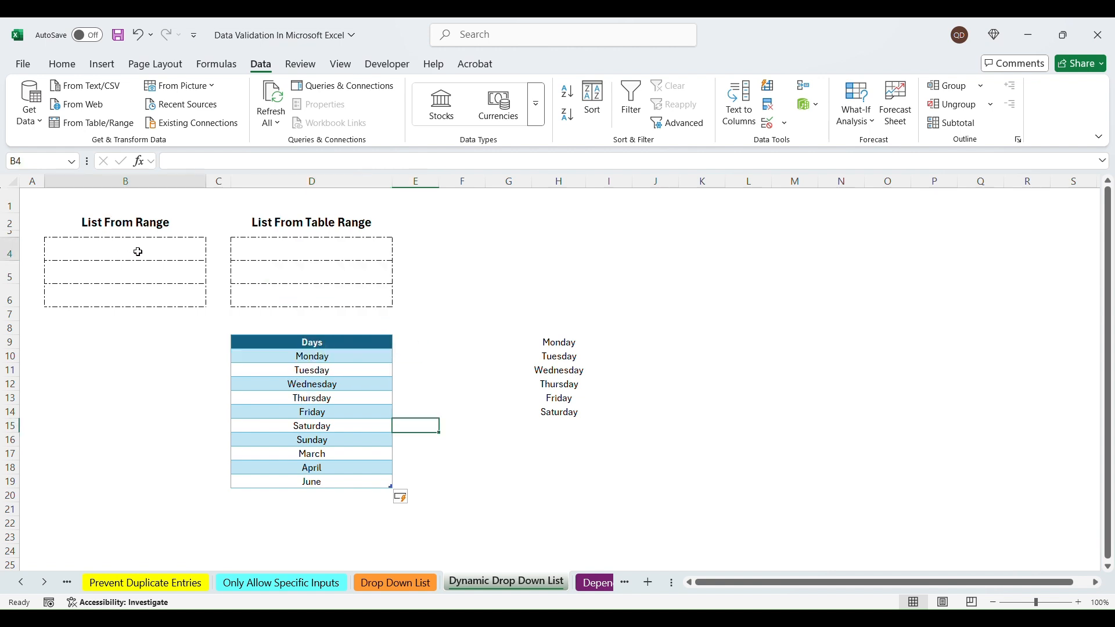
pyautogui.moveTo(138, 252)
pyautogui.mouseDown()
pyautogui.moveTo(144, 298)
pyautogui.moveTo(156, 251)
pyautogui.mouseUp()
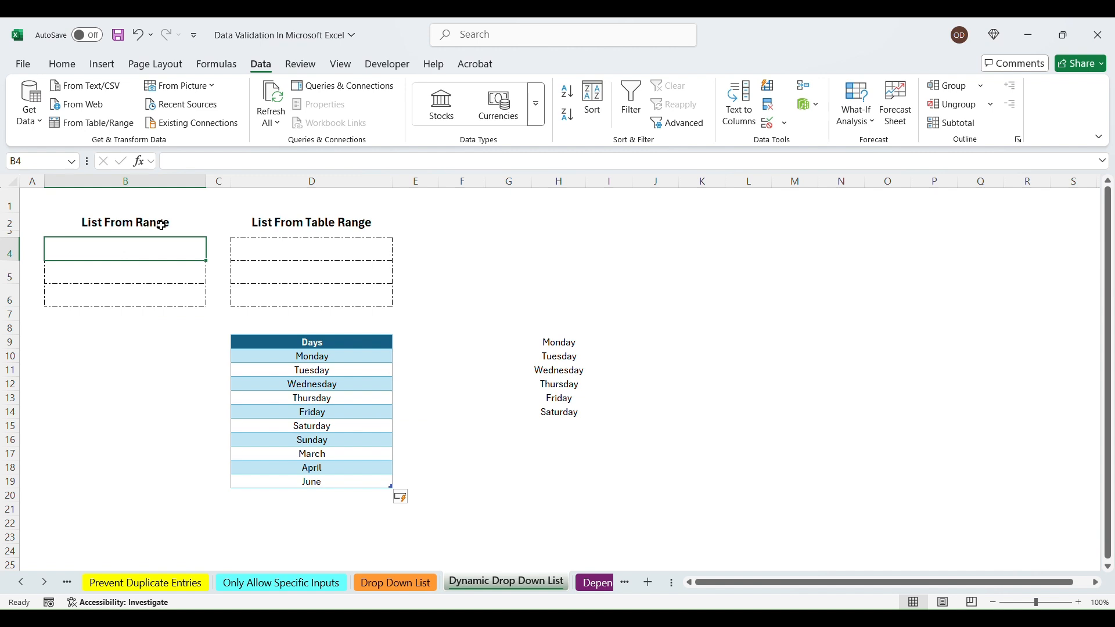
pyautogui.click(564, 343)
pyautogui.moveTo(564, 378); pyautogui.dragTo(562, 411)
pyautogui.click(169, 254)
pyautogui.click(568, 426)
pyautogui.moveTo(560, 341); pyautogui.dragTo(560, 412)
# Step: Apply a List data validation to B4:B6 with the source =$H$9:$H$14
pyautogui.moveTo(162, 241); pyautogui.dragTo(177, 304)
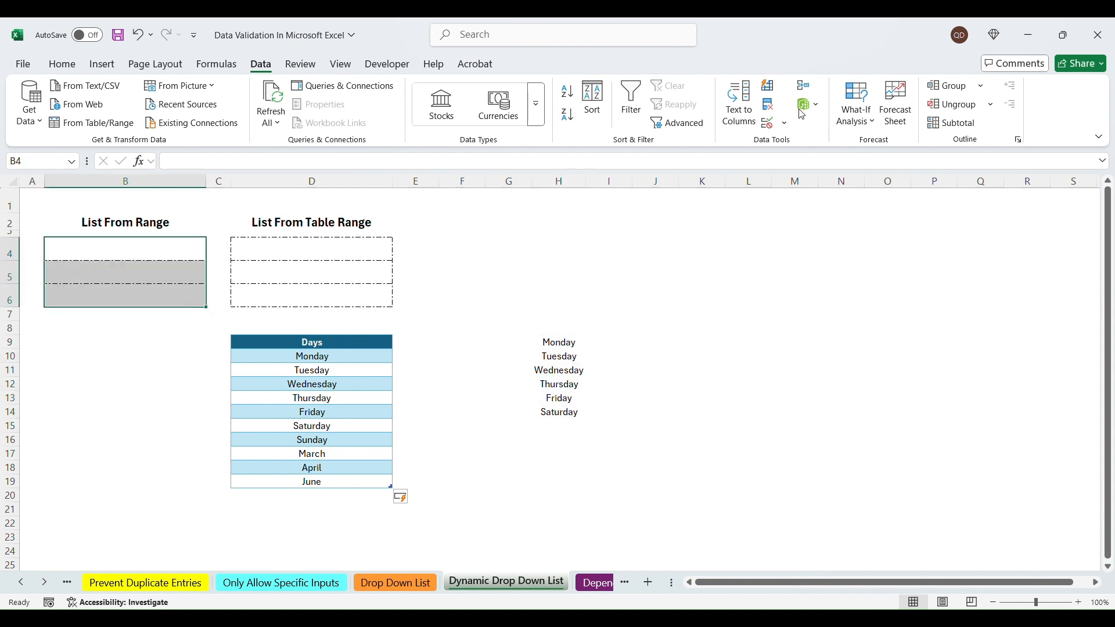
pyautogui.click(768, 123)
pyautogui.click(804, 318)
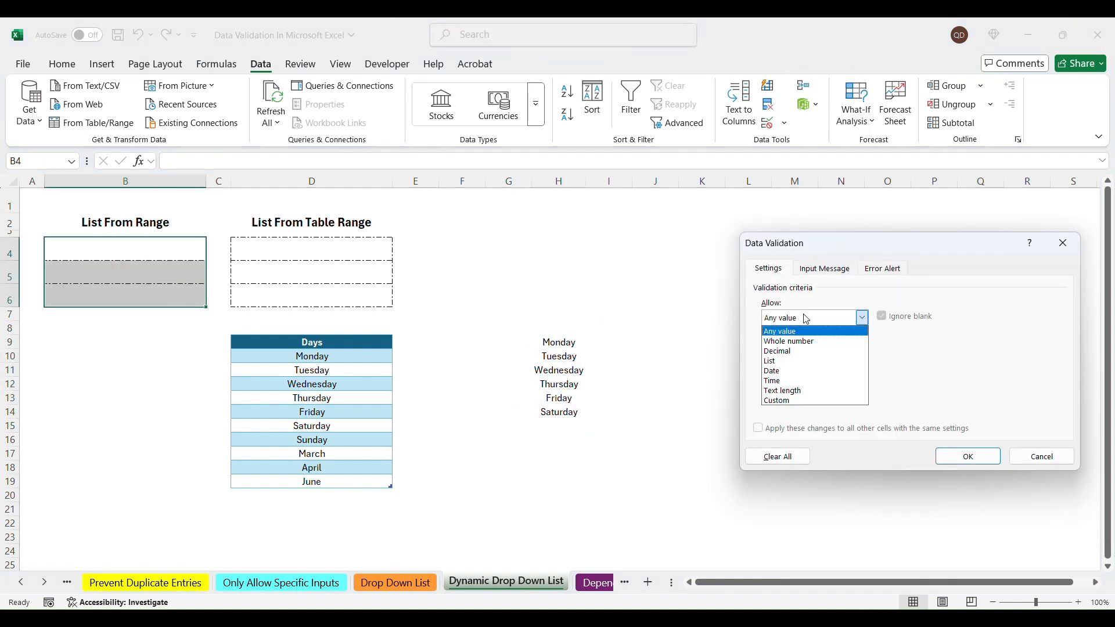
pyautogui.click(781, 361)
pyautogui.moveTo(559, 342); pyautogui.dragTo(577, 416)
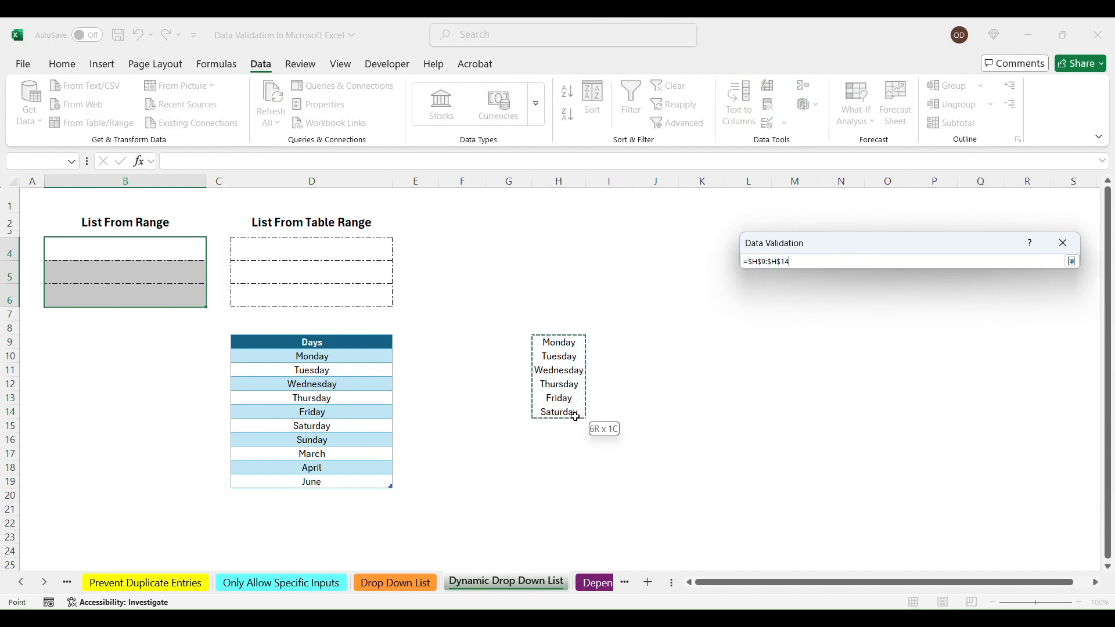
pyautogui.click(969, 457)
# Step: Enter Sunday, March, April and June in H15:H18 below the weekday list
pyautogui.click(571, 426)
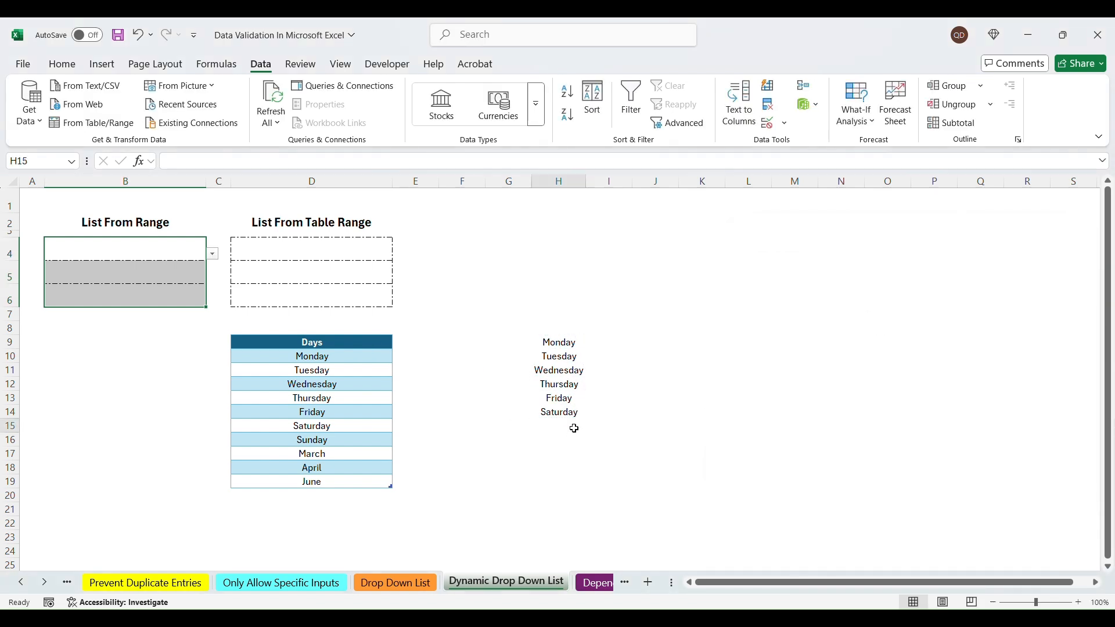
pyautogui.write('Sunday')
pyautogui.press('Return')
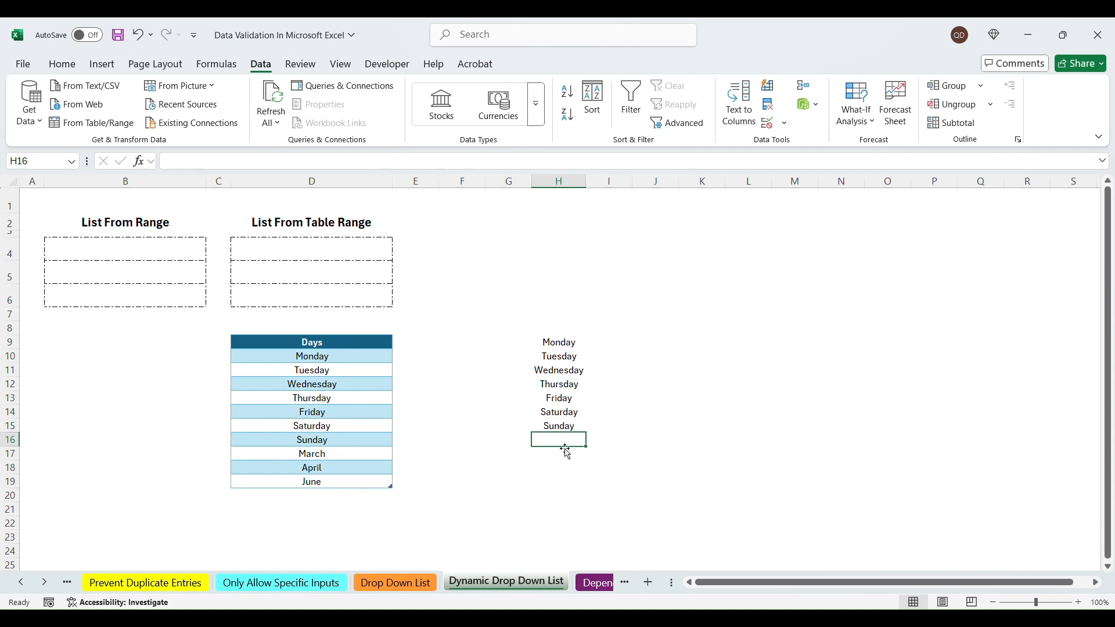
pyautogui.write('March')
pyautogui.press('Return')
pyautogui.write('April')
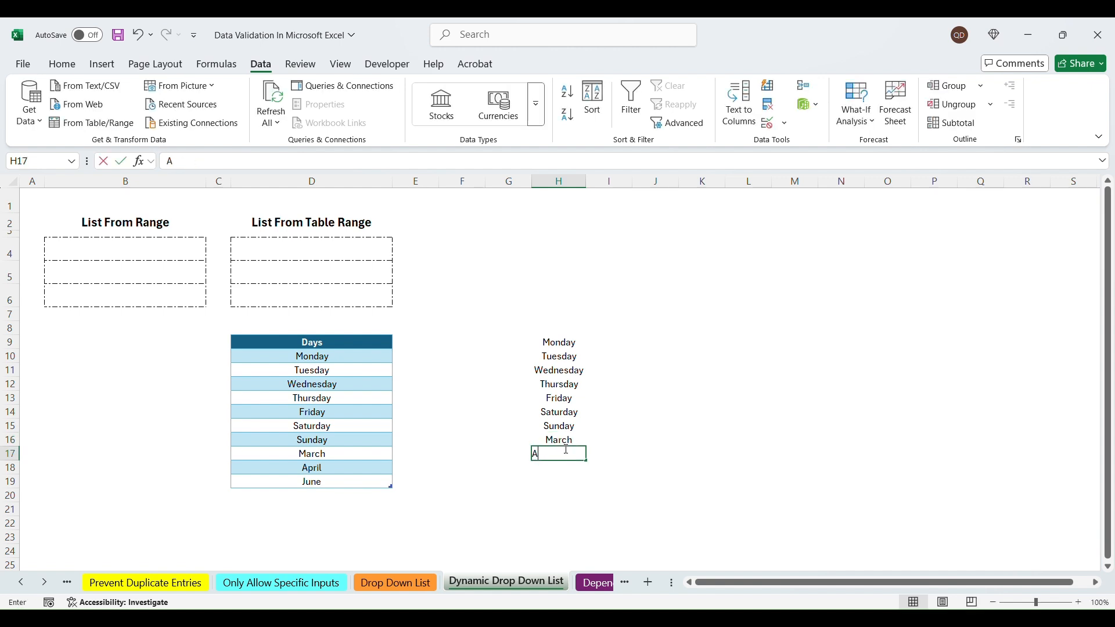
pyautogui.press('Return')
pyautogui.write('June')
pyautogui.press('Return')
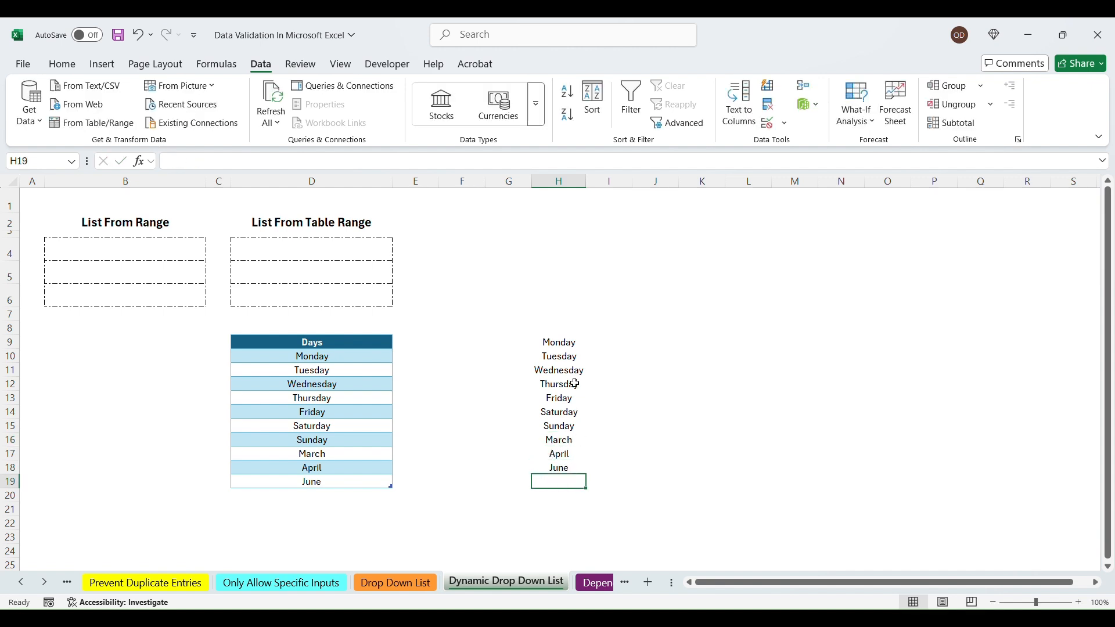
# Step: Check the drop-down choices of B4 against the extended entries in column H
pyautogui.moveTo(567, 337); pyautogui.dragTo(568, 468)
pyautogui.click(169, 250)
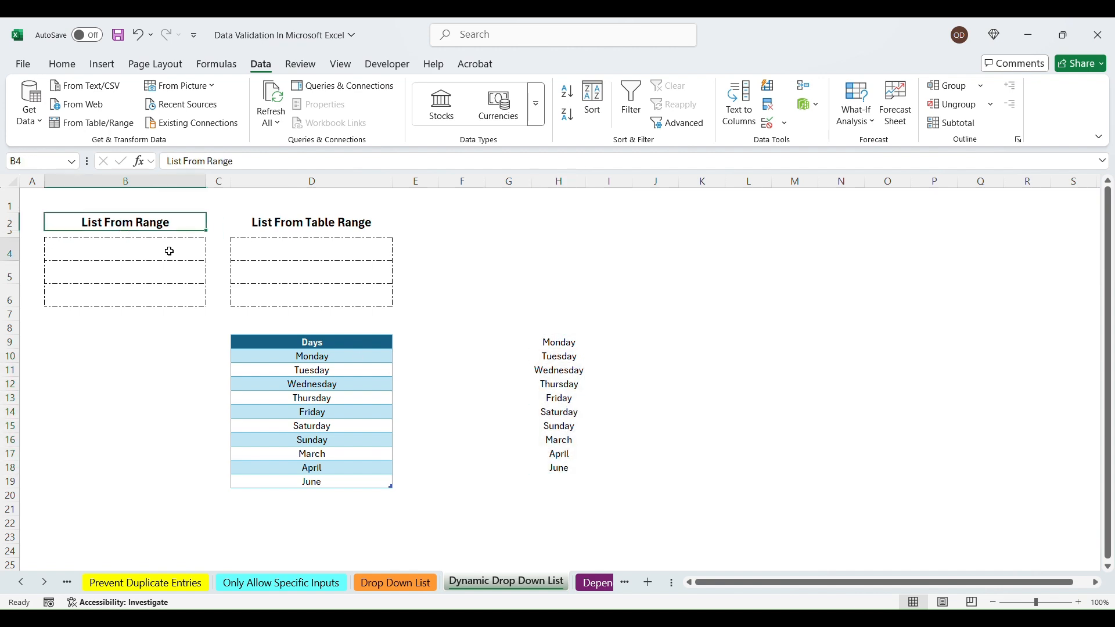
pyautogui.click(212, 253)
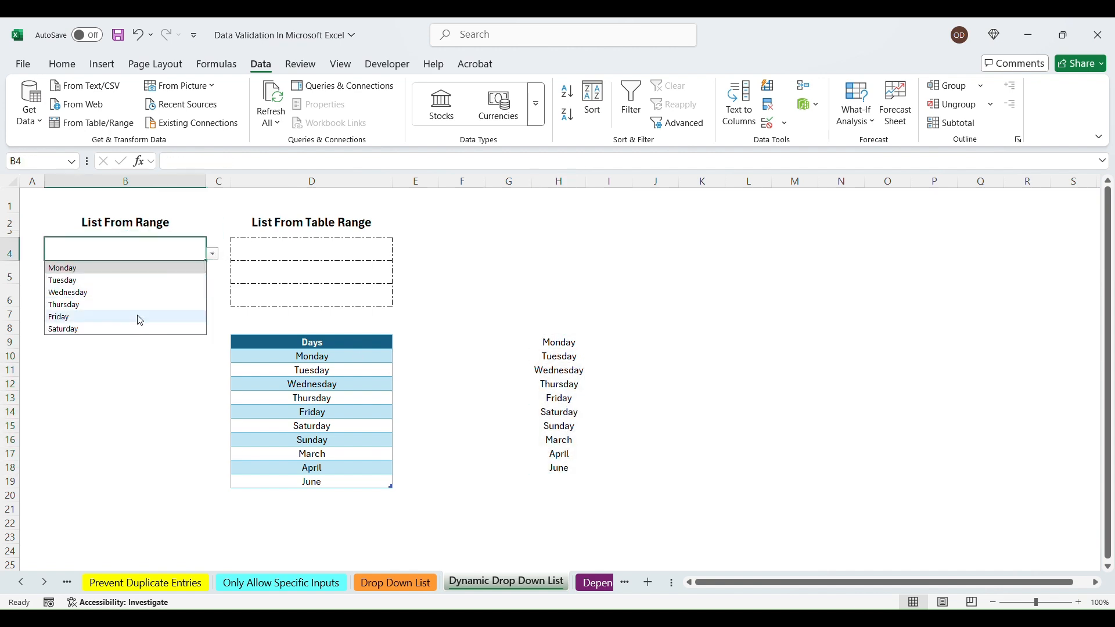
pyautogui.click(568, 416)
pyautogui.moveTo(567, 414); pyautogui.dragTo(566, 329)
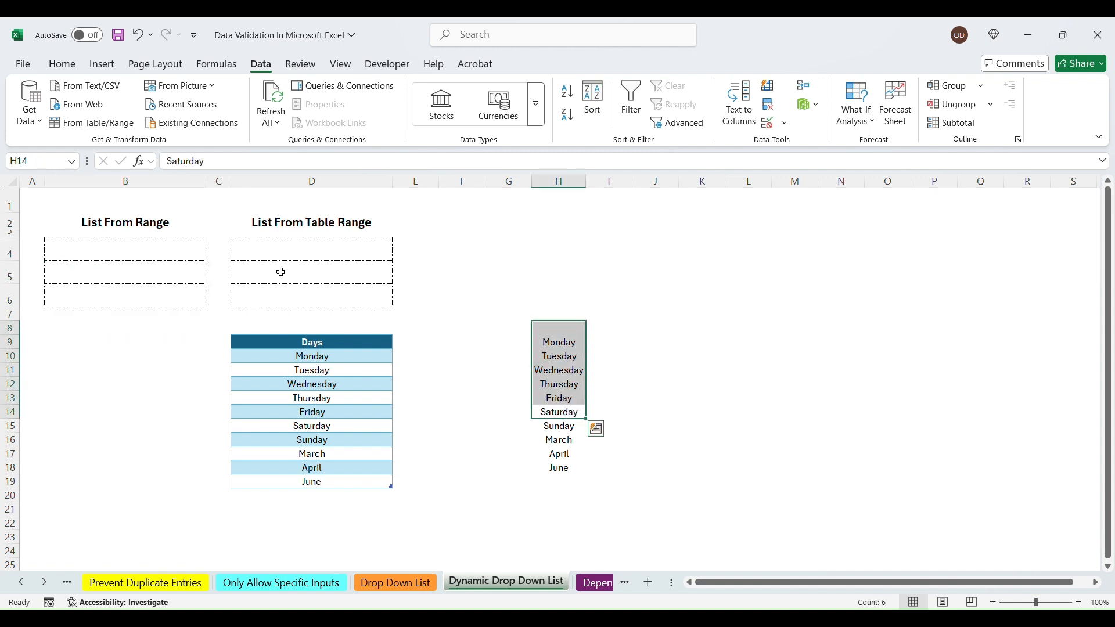
pyautogui.click(180, 253)
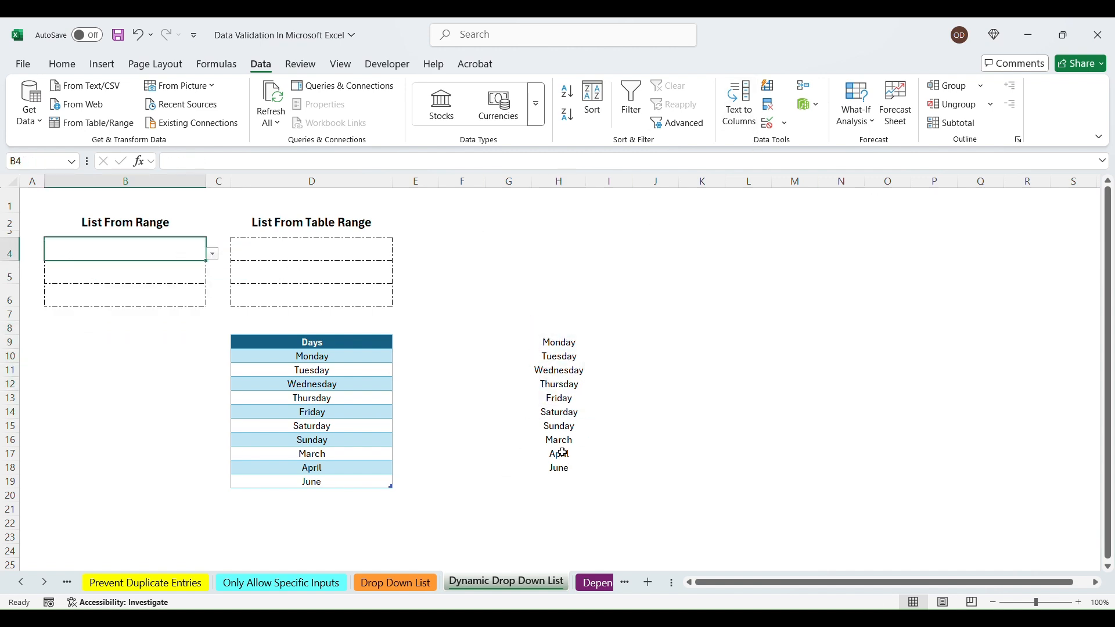
# Step: Clear the added entries Sunday, March, April and June from H15:H18
pyautogui.moveTo(569, 425); pyautogui.dragTo(570, 478)
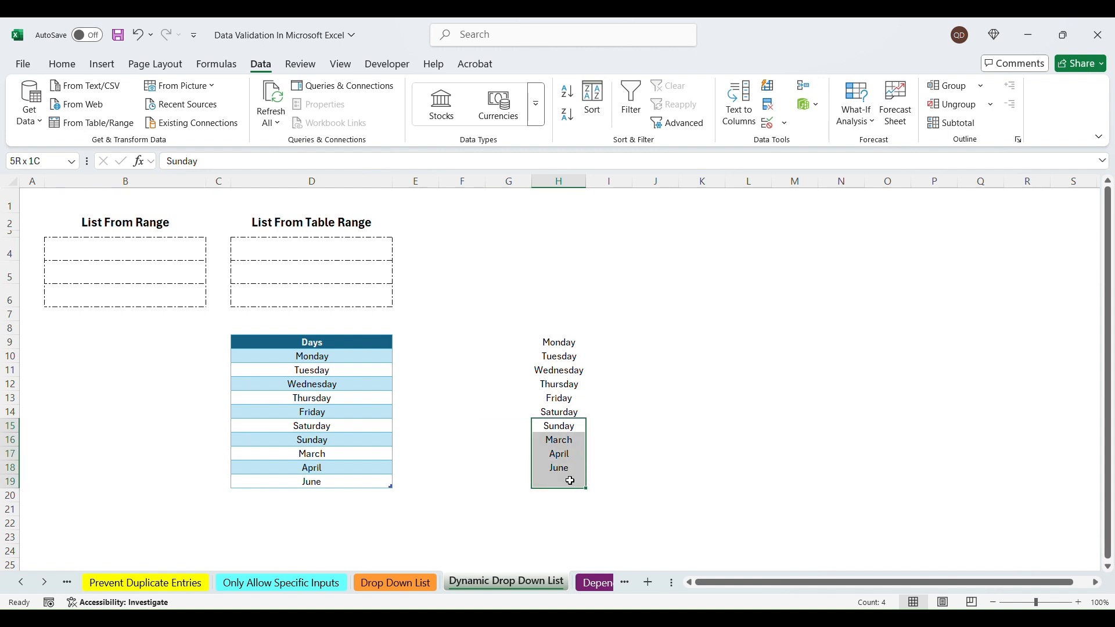
pyautogui.press('Delete')
pyautogui.click(477, 250)
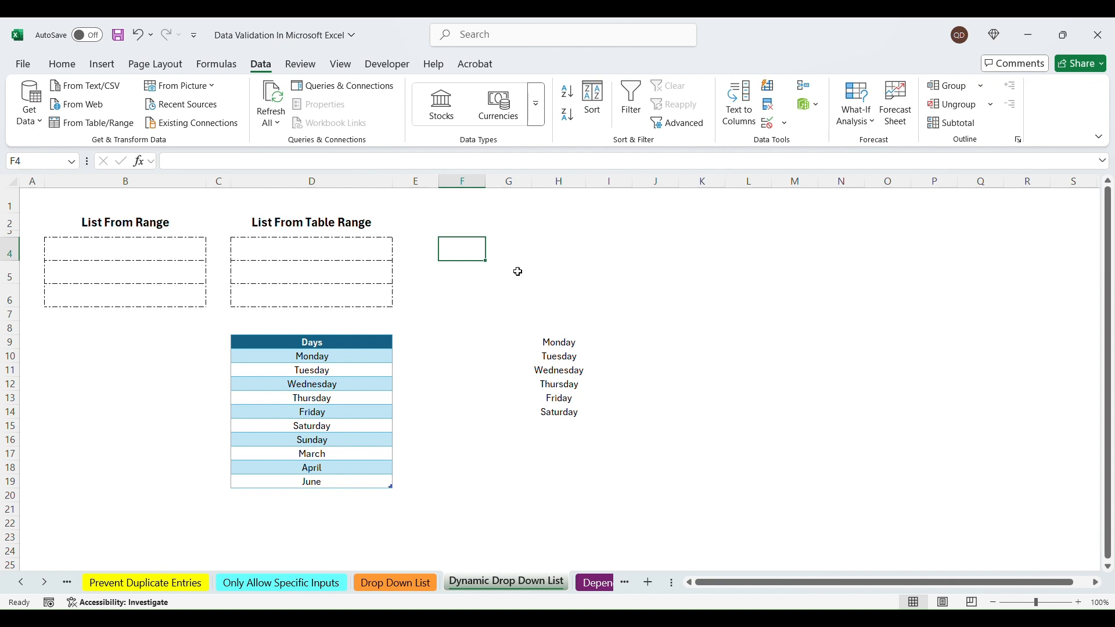
# Step: Clear all data validation from B4:B6 in the List From Range column
pyautogui.moveTo(168, 254); pyautogui.dragTo(167, 288)
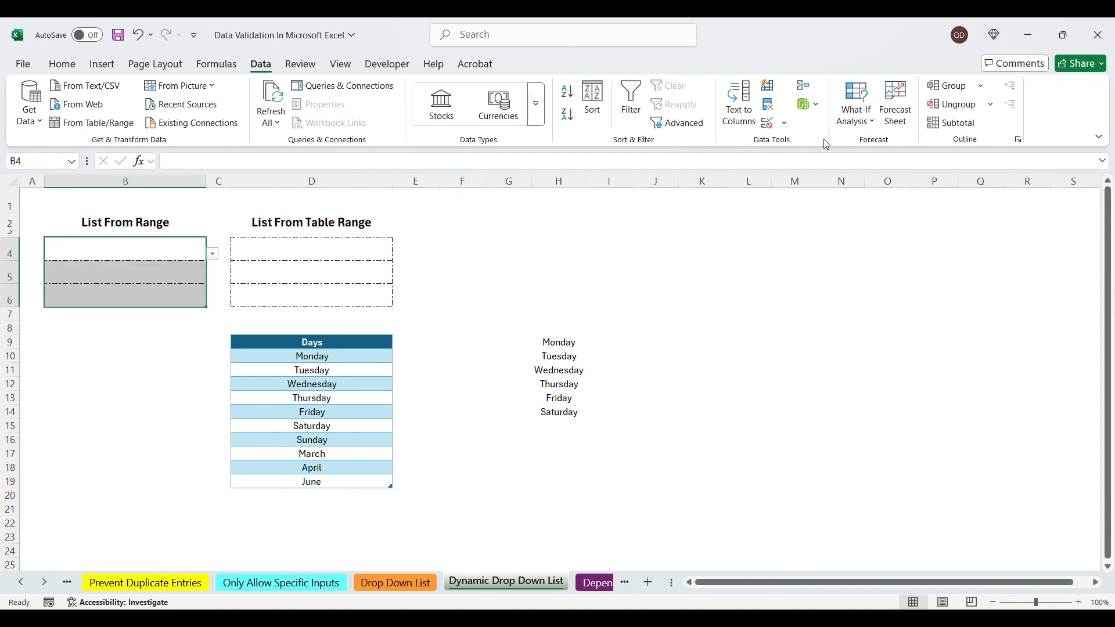
pyautogui.click(775, 132)
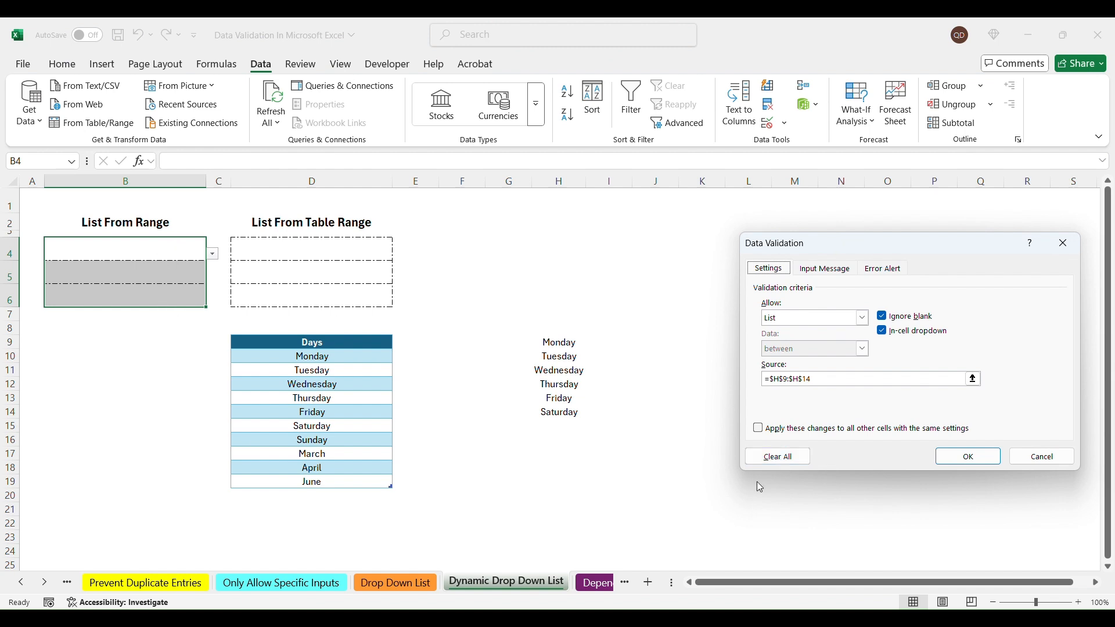
pyautogui.click(777, 458)
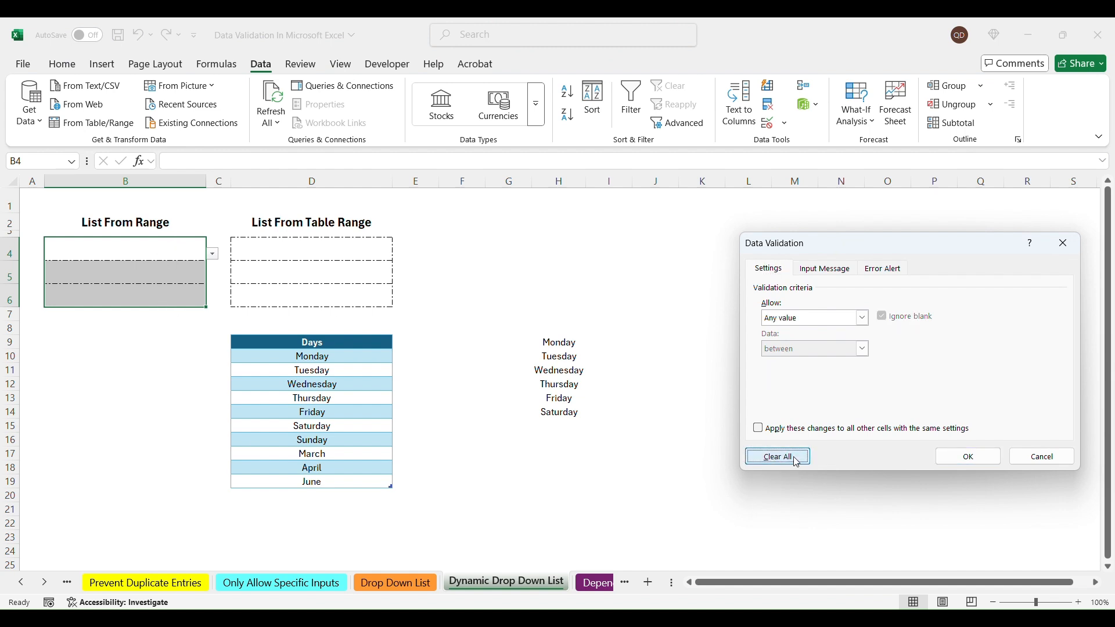
pyautogui.click(967, 457)
# Step: Begin an OFFSET formula in F4 with the absolute reference $H$9 and row and column offsets of 0
pyautogui.click(456, 244)
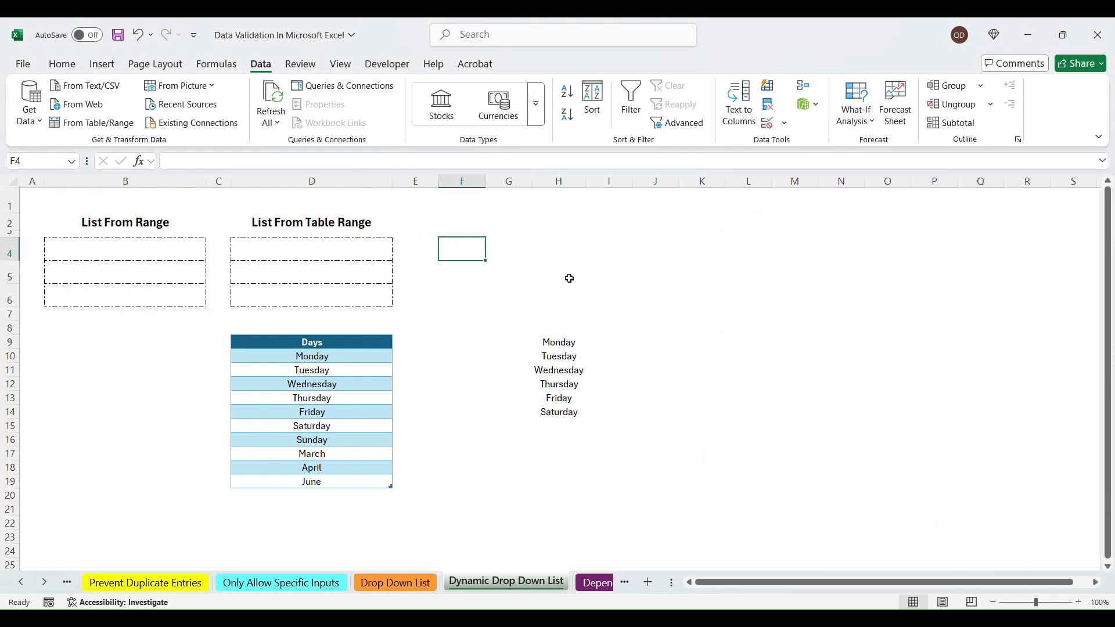
pyautogui.write('=')
pyautogui.press('capslock')
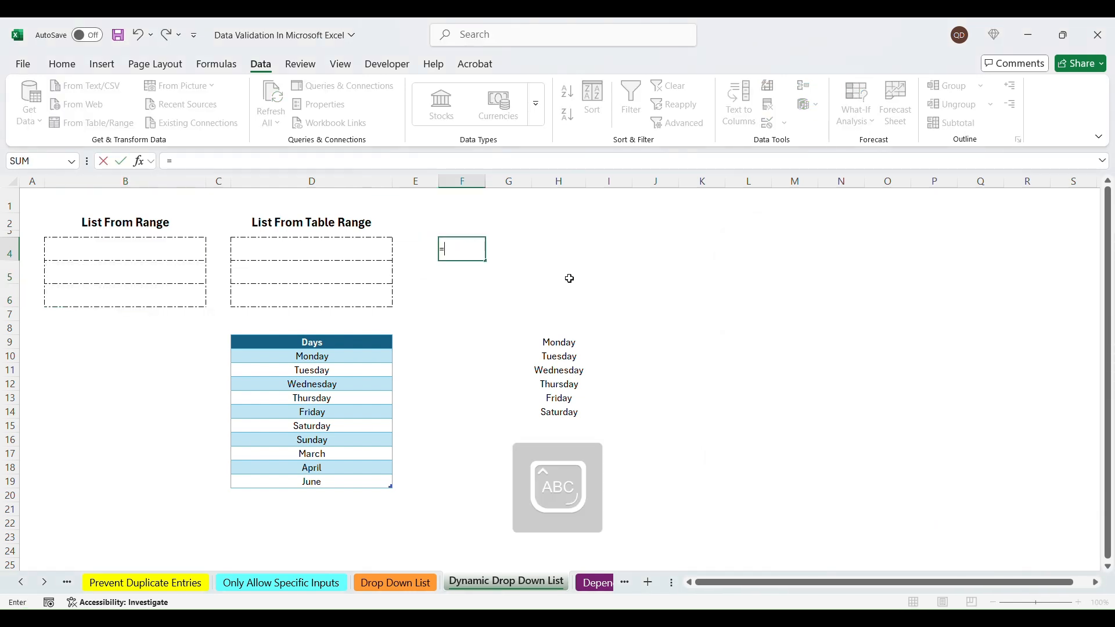
pyautogui.write('OFFSET')
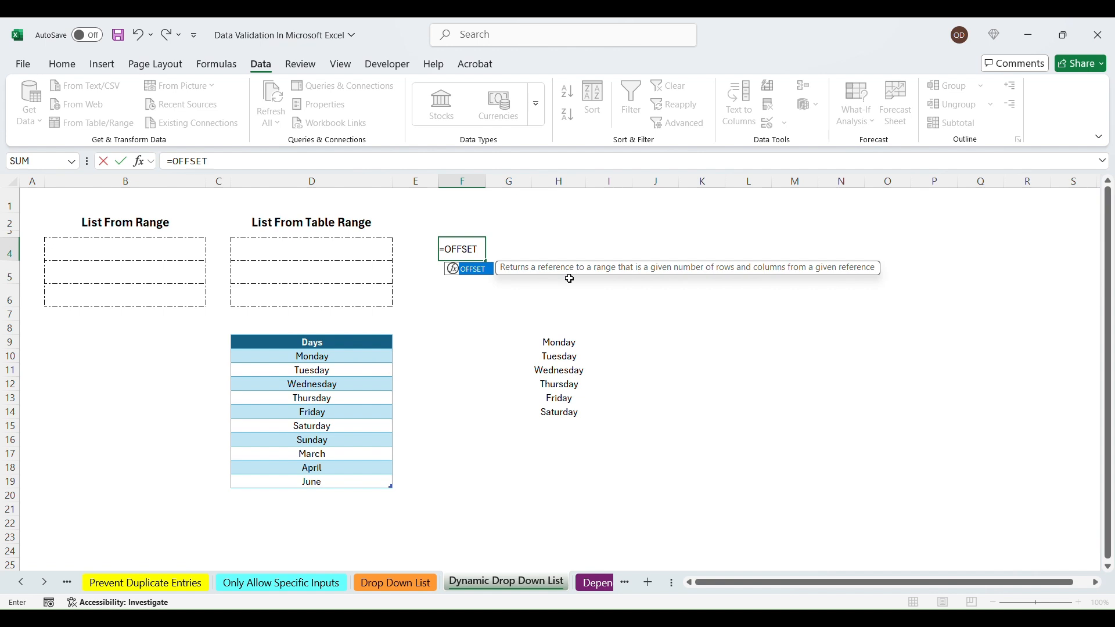
pyautogui.write('(')
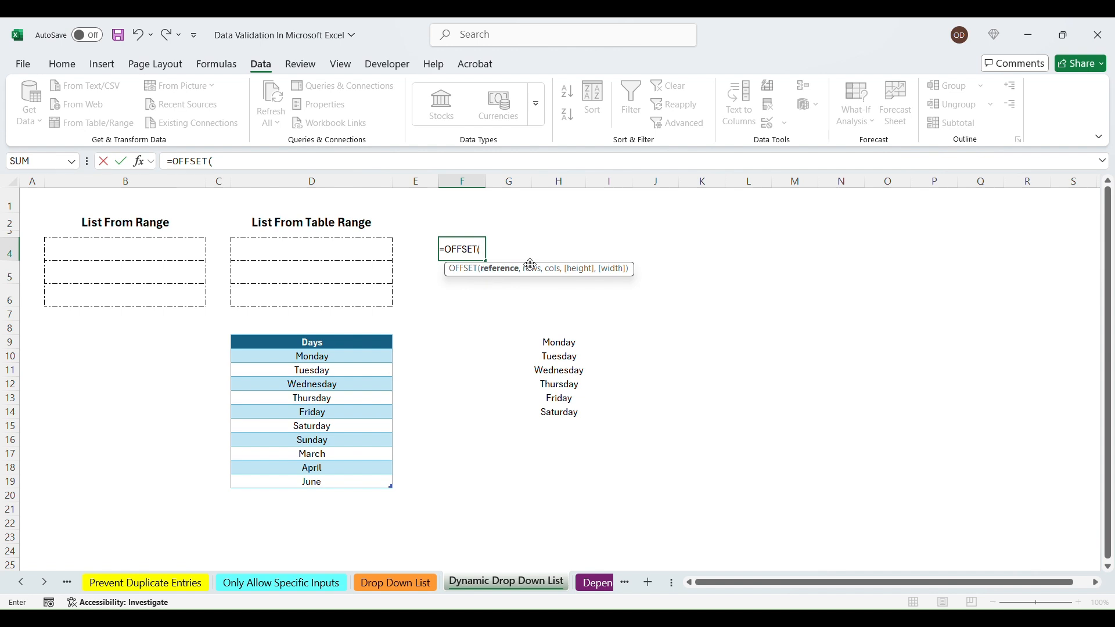
pyautogui.click(567, 345)
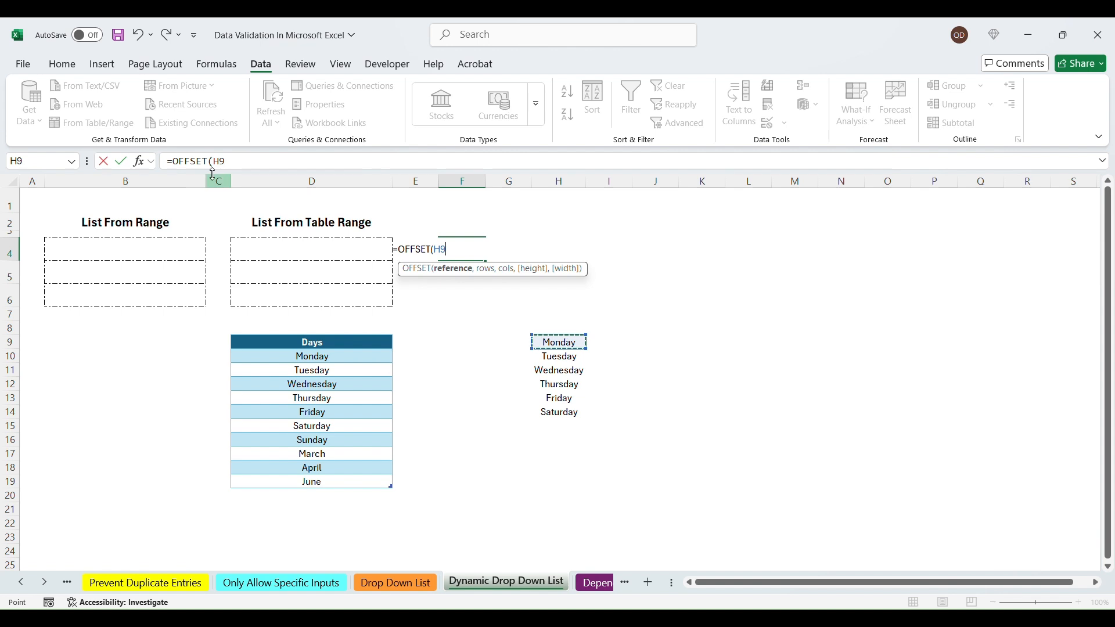
pyautogui.doubleClick(239, 163)
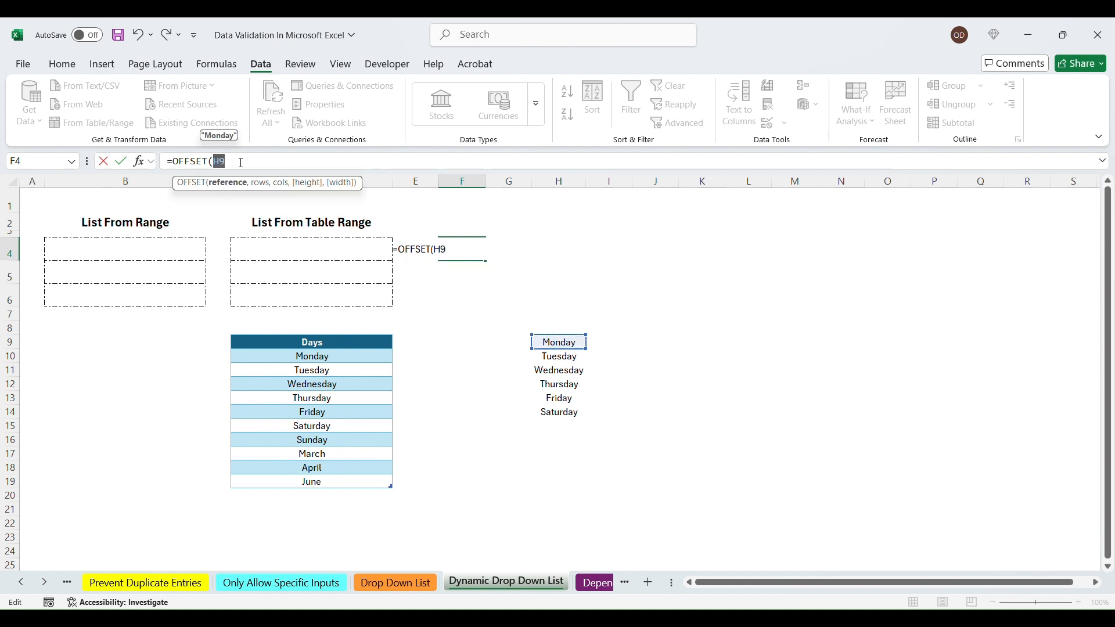
pyautogui.press('F4')
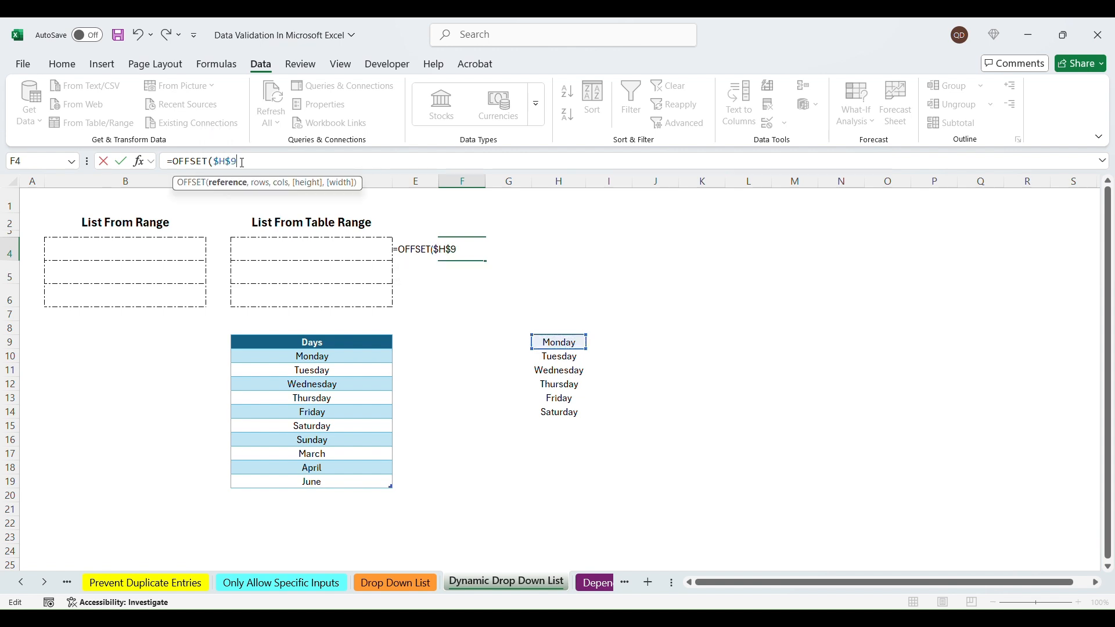
pyautogui.write(',0,')
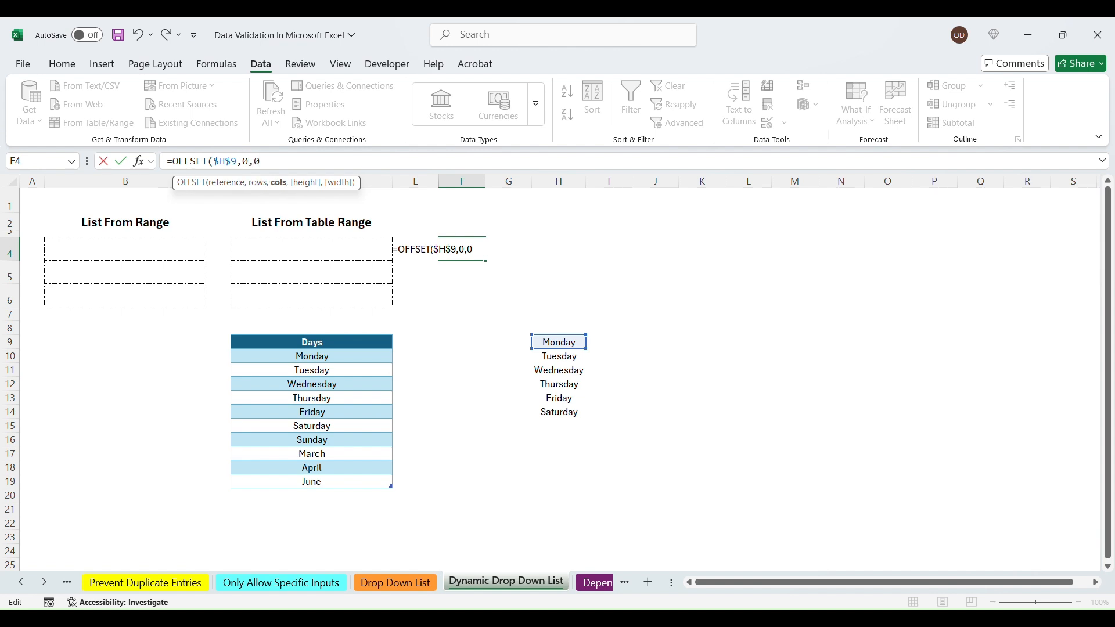
# Step: Complete the F4 formula with COUNTA(H:H) as height and 1 as width, and select its spilled results
pyautogui.write('0,COUNTA')
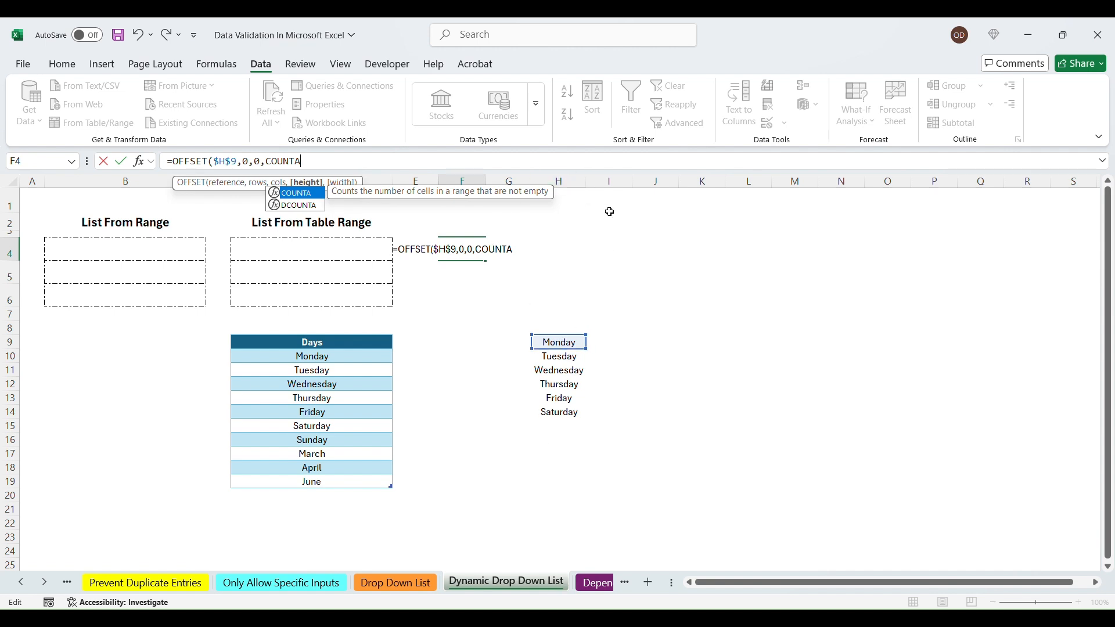
pyautogui.write('(')
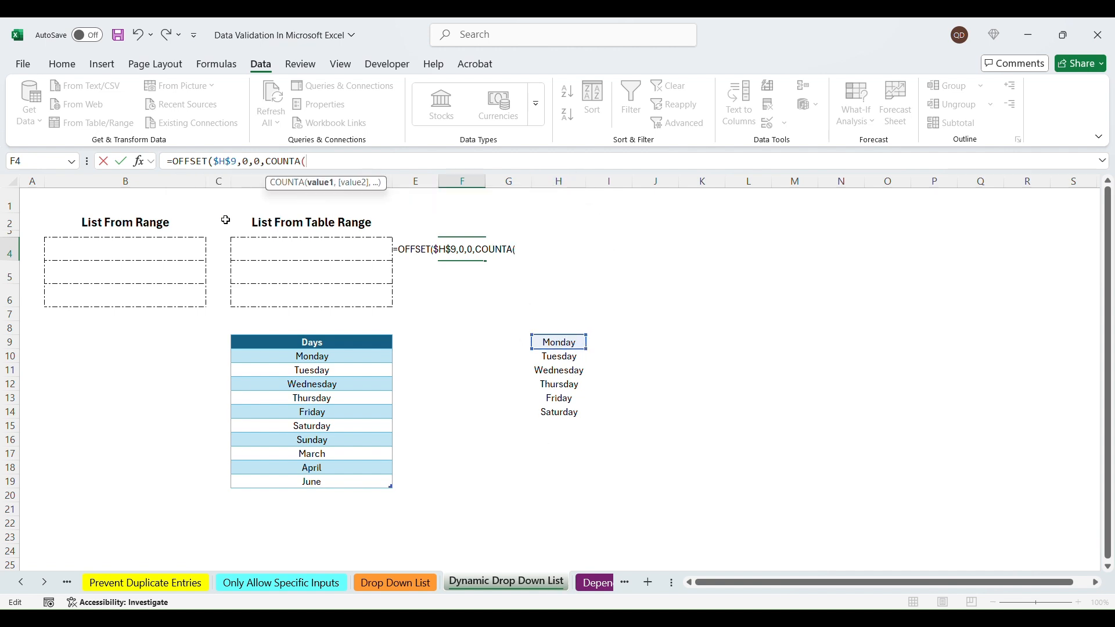
pyautogui.click(570, 174)
pyautogui.click(551, 178)
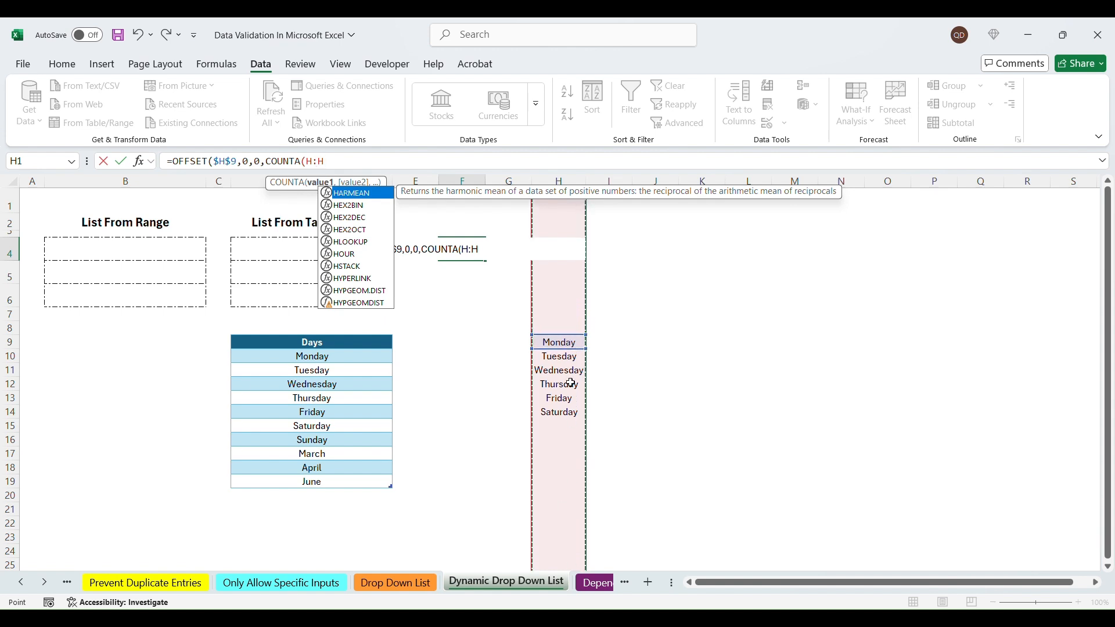
pyautogui.moveTo(559, 344); pyautogui.dragTo(563, 179)
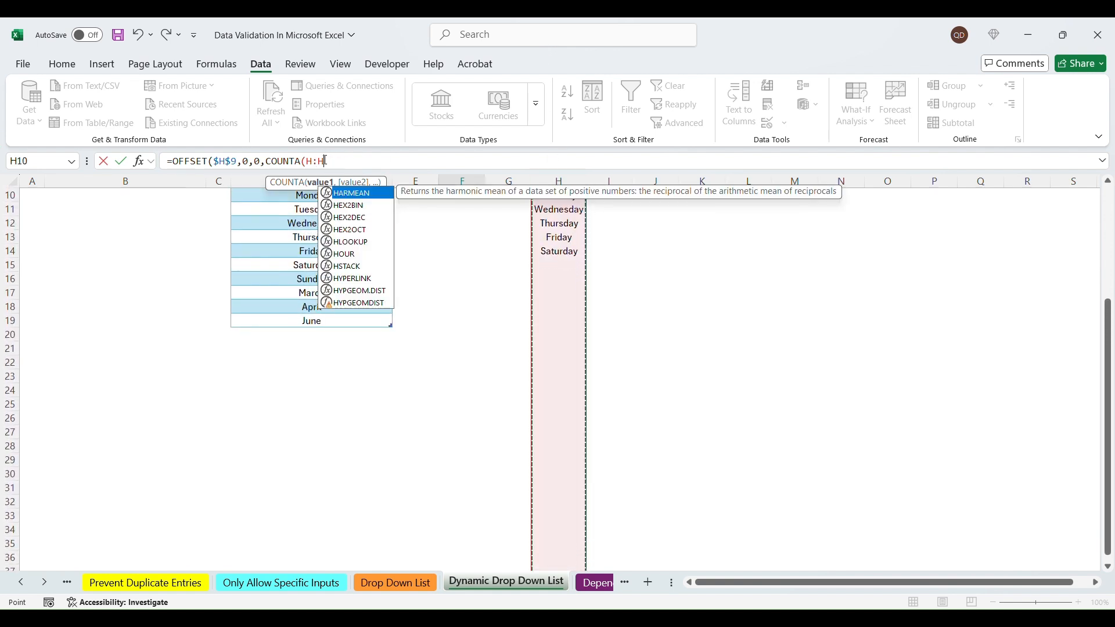
pyautogui.scroll(3, 585, 262)
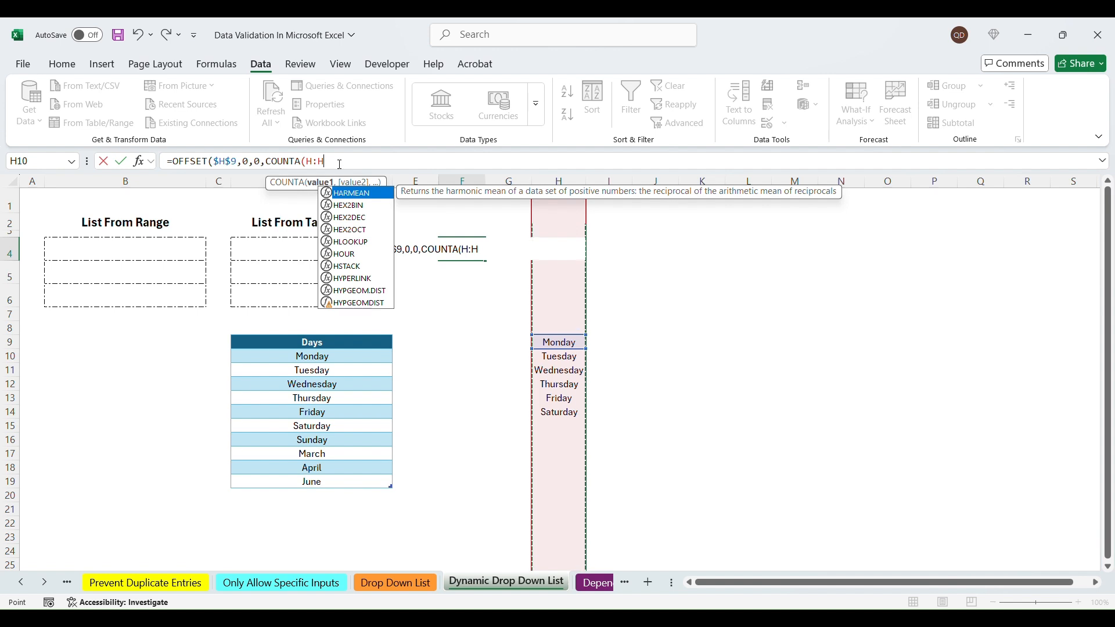
pyautogui.write(')')
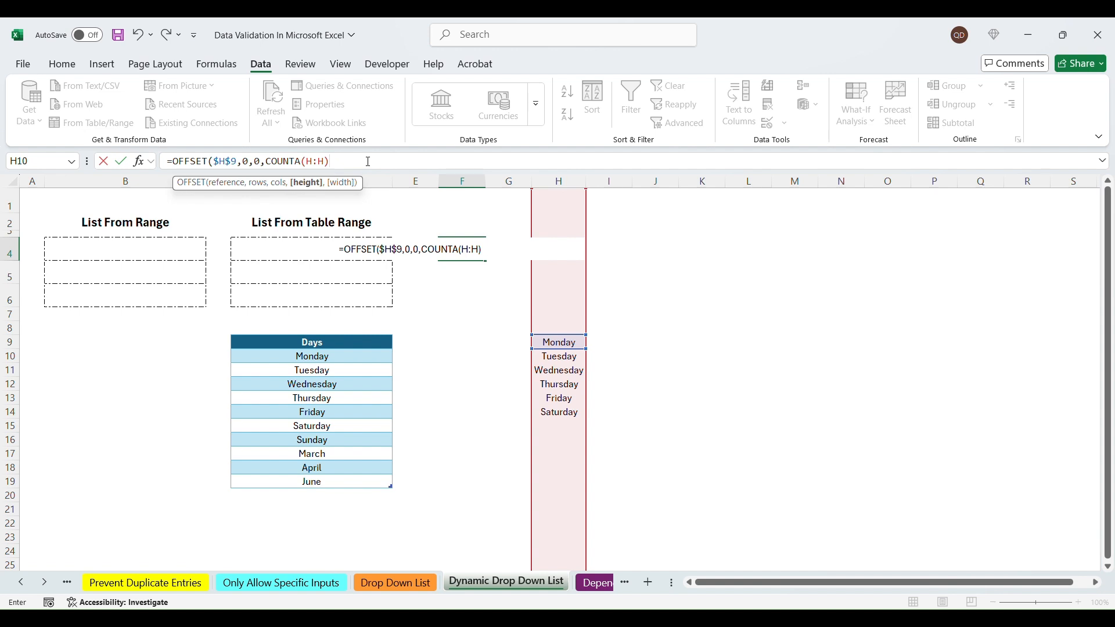
pyautogui.write(',1)')
pyautogui.press('Return')
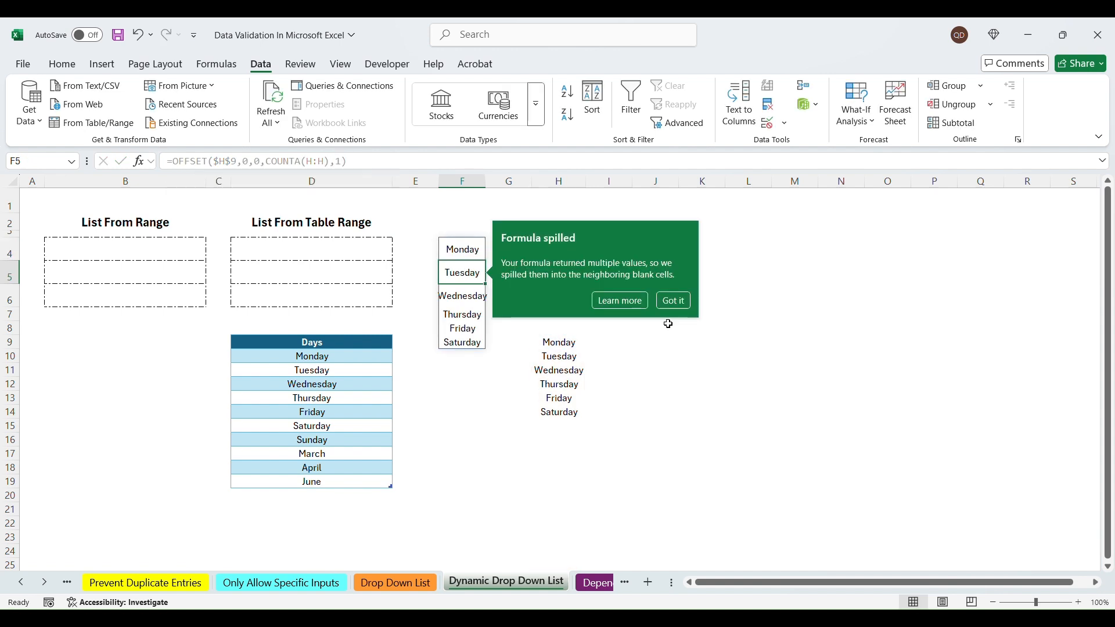
pyautogui.moveTo(462, 249); pyautogui.dragTo(465, 343)
pyautogui.moveTo(465, 252); pyautogui.dragTo(463, 342)
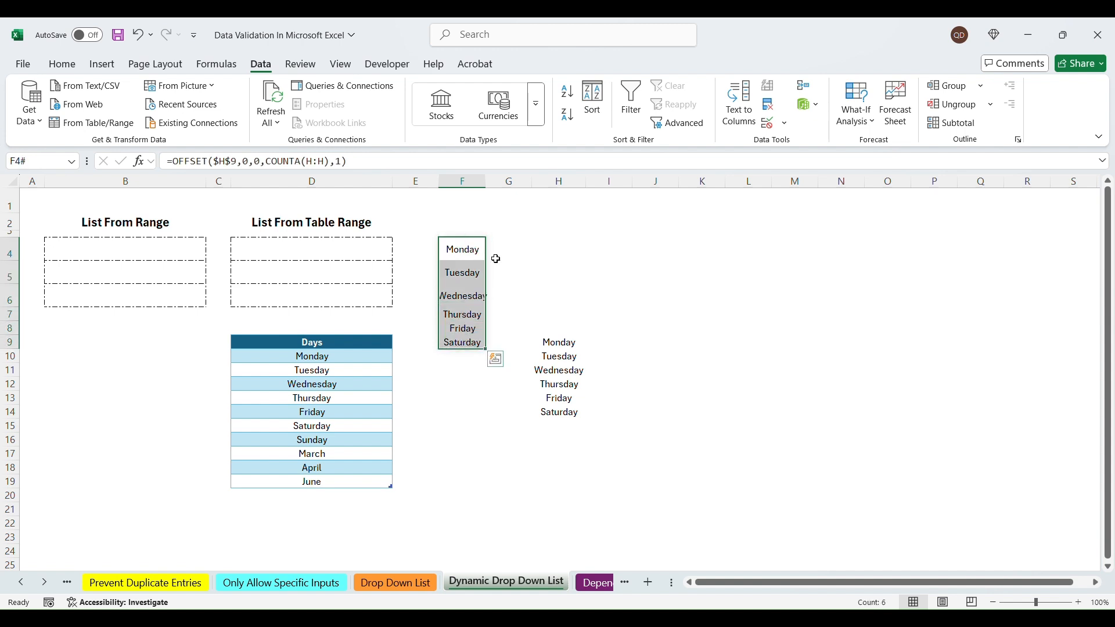
# Step: Enter Sunday, March and Today in H15:H17 below the weekday list
pyautogui.click(560, 428)
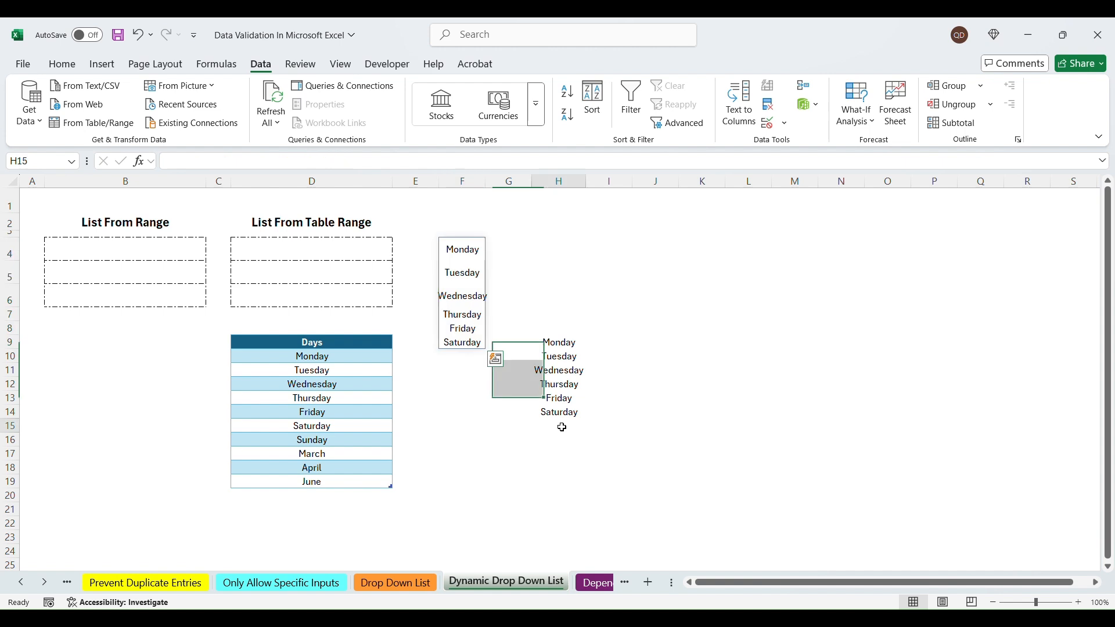
pyautogui.write('sUNDAY')
pyautogui.press('Return')
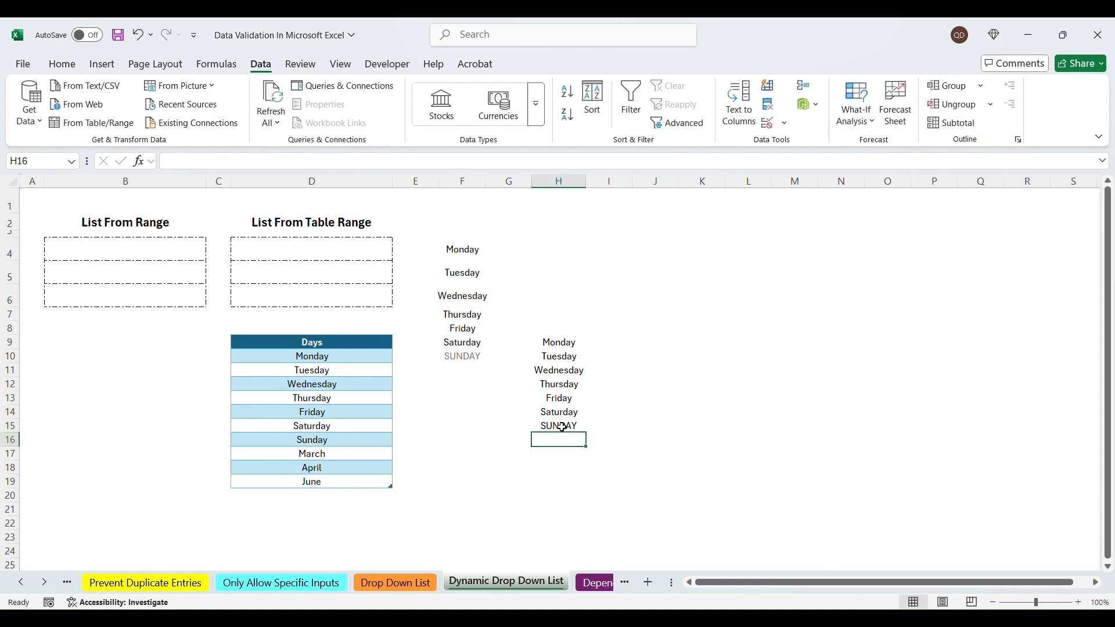
pyautogui.click(568, 427)
pyautogui.write('Sunday')
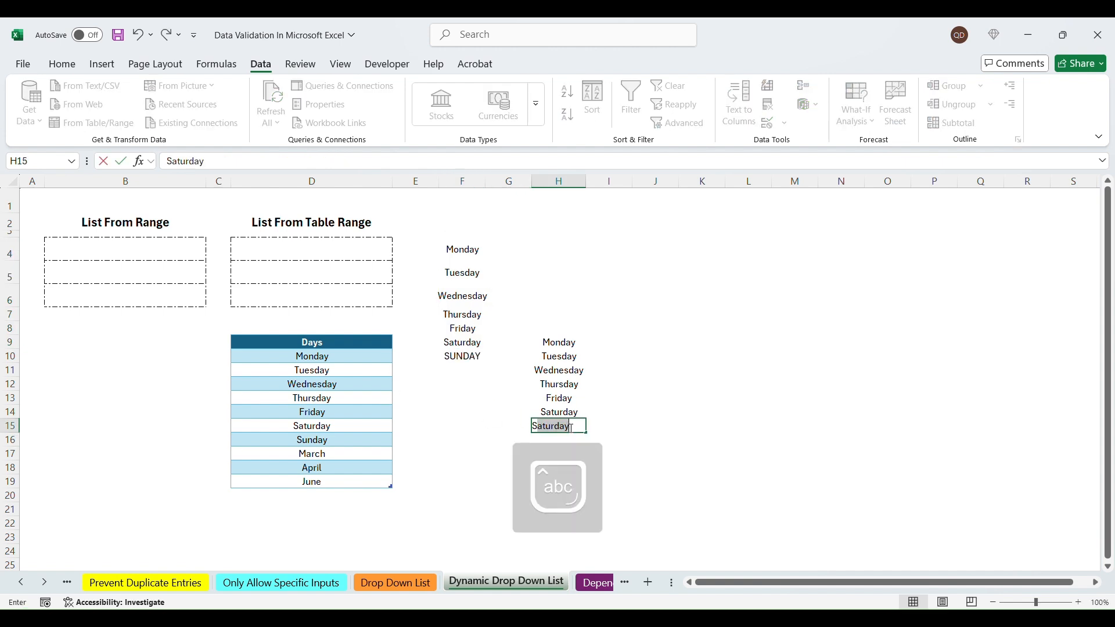
pyautogui.press('Return')
pyautogui.write('March')
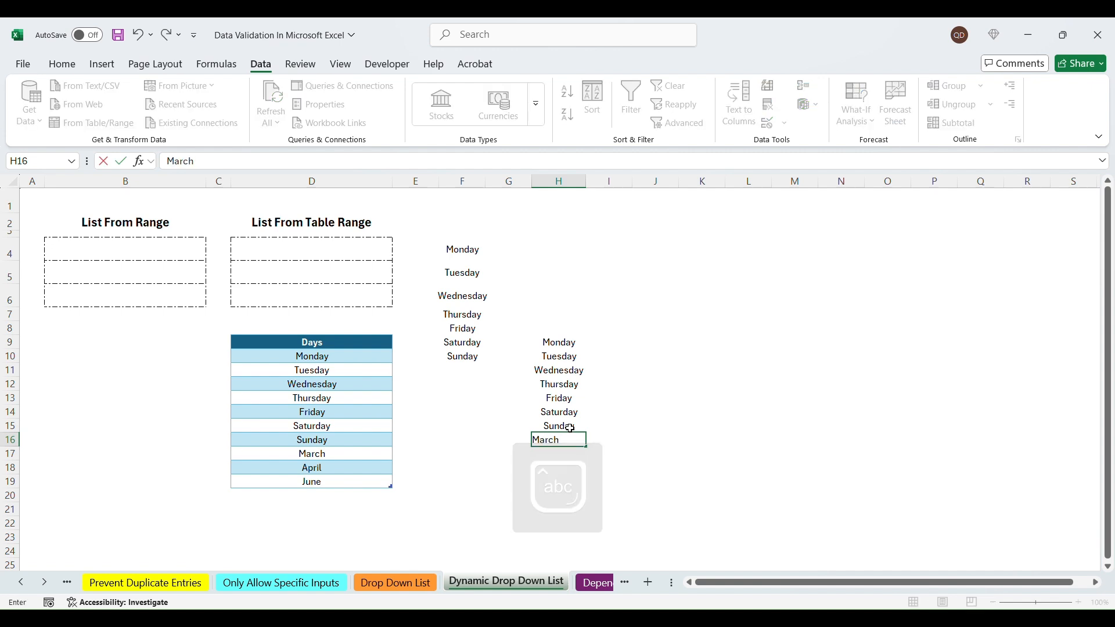
pyautogui.press('Return')
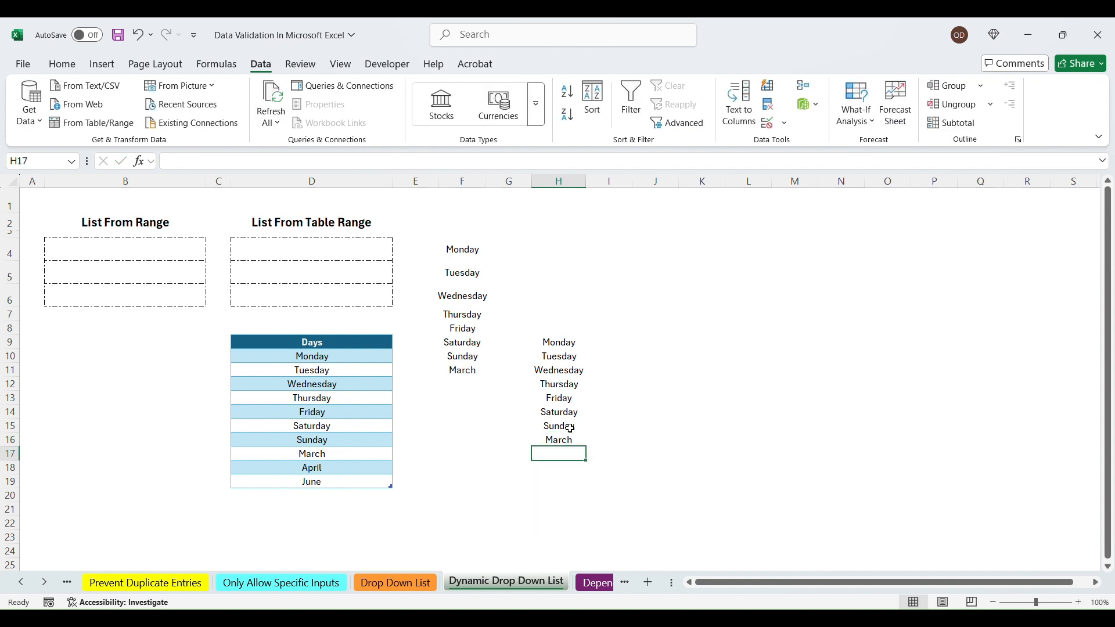
pyautogui.write('Today')
pyautogui.press('Return')
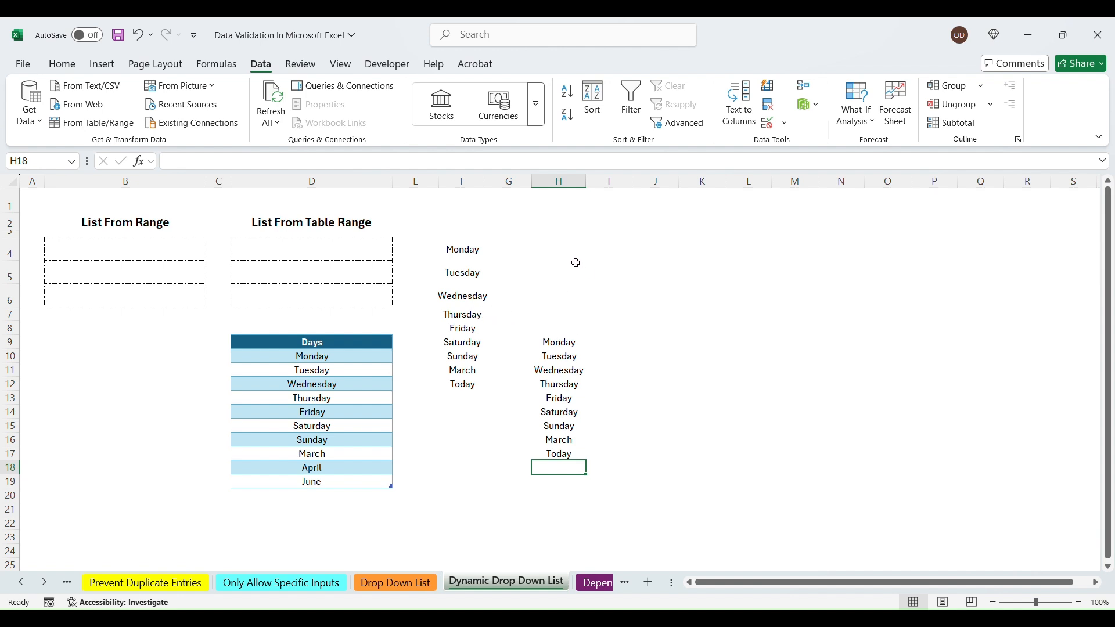
# Step: Clear the added entries Sunday, March and Today from H15:H17
pyautogui.click(558, 248)
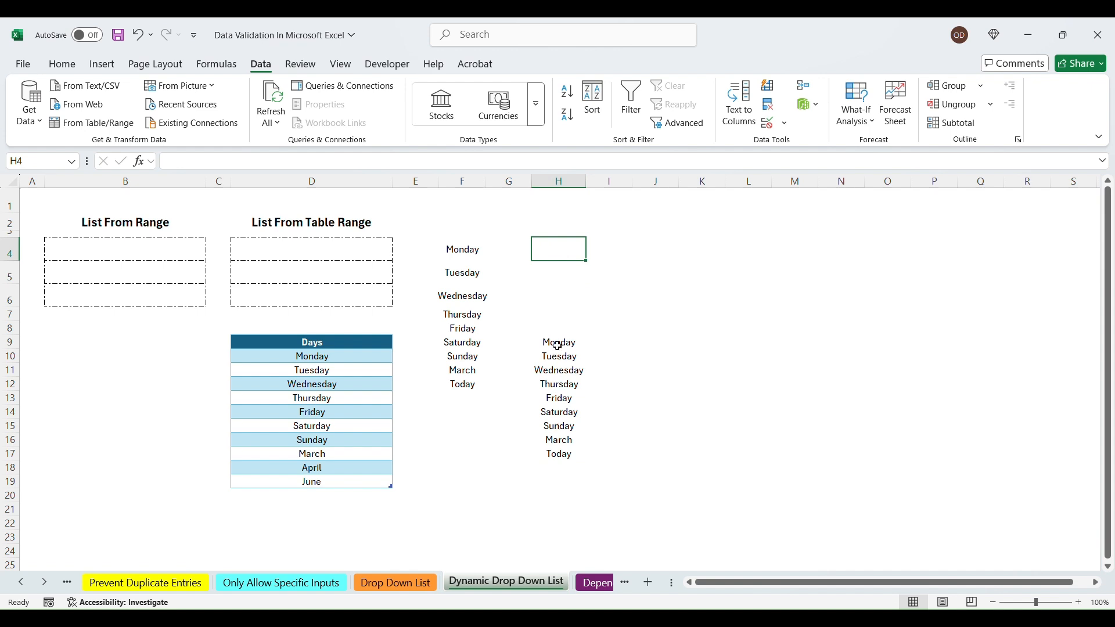
pyautogui.moveTo(557, 345); pyautogui.dragTo(560, 454)
pyautogui.click(560, 201)
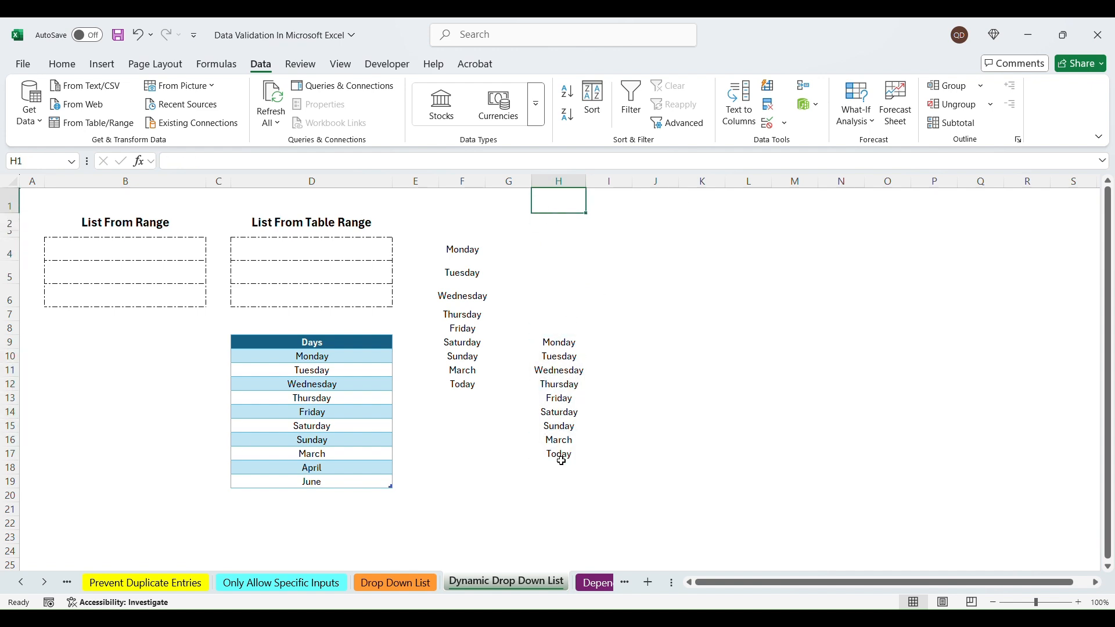
pyautogui.moveTo(559, 451); pyautogui.dragTo(559, 427)
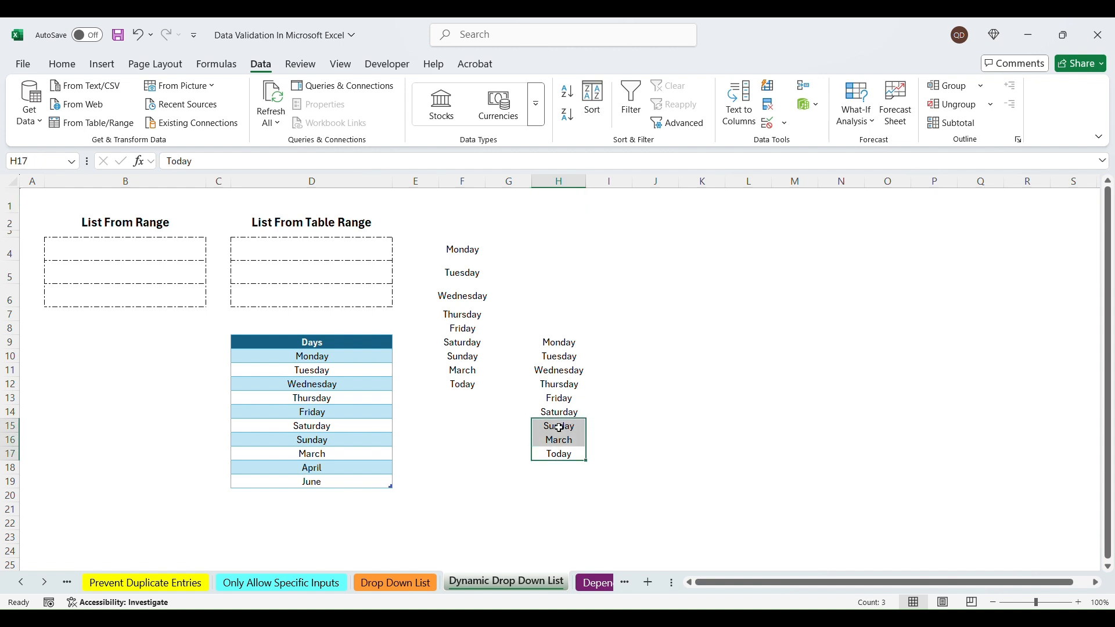
pyautogui.press('Delete')
# Step: Copy the full OFFSET formula text from cell F4, leaving the cell unedited
pyautogui.click(559, 343)
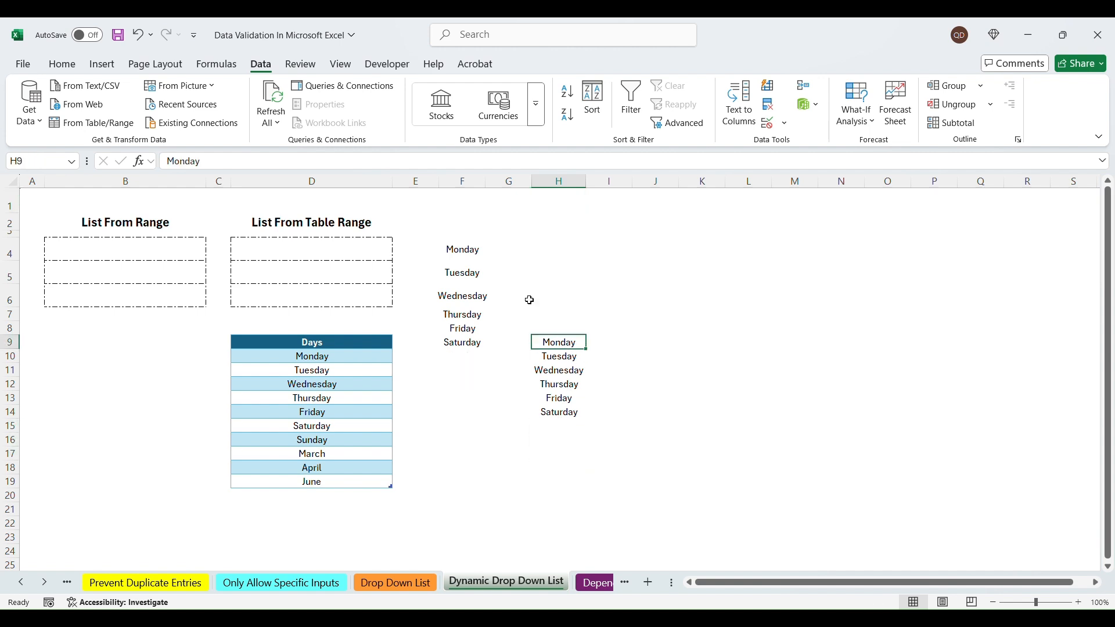
pyautogui.click(472, 249)
pyautogui.click(362, 161)
pyautogui.hotkey('ctrl', 'a')
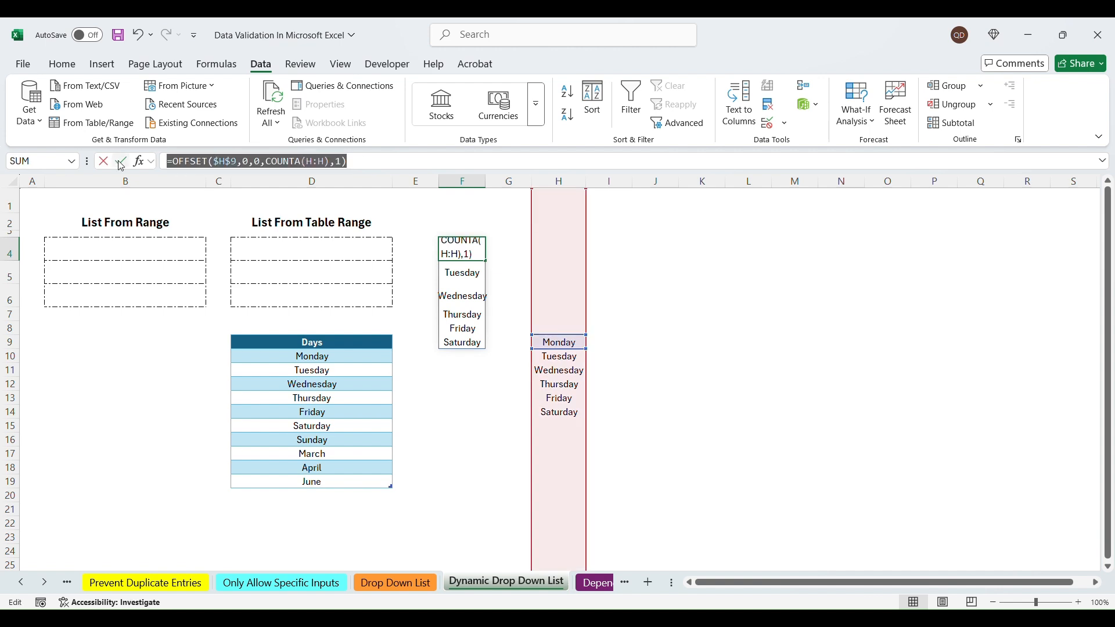
pyautogui.press('Escape')
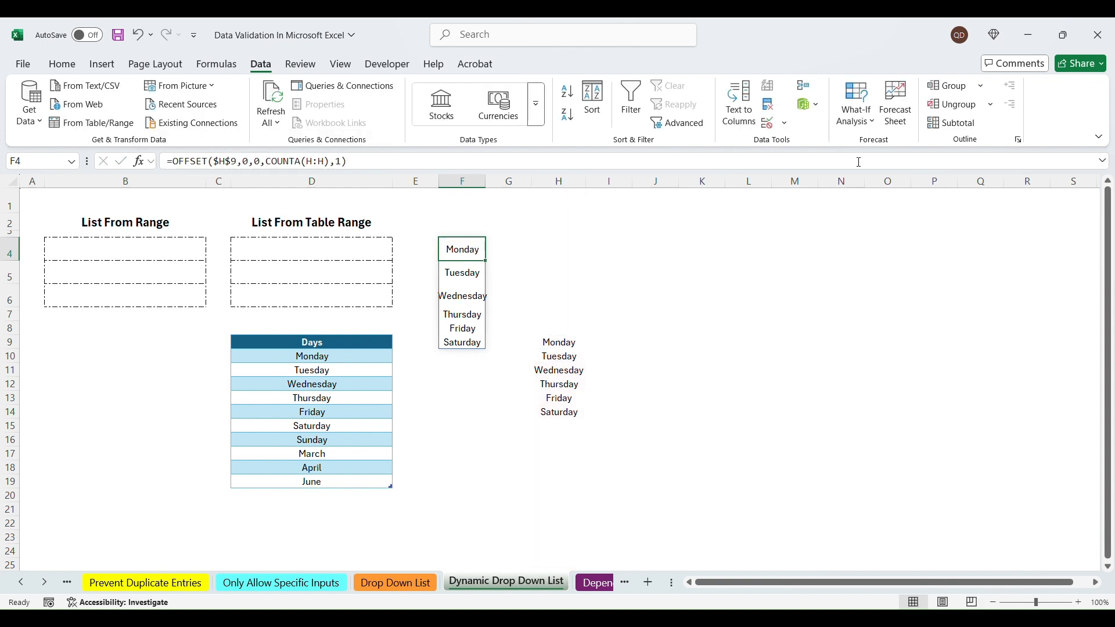
# Step: Apply a List data validation to B4:B6 with the source =OFFSET($H$9,0,0,COUNTA(H:H),1)
pyautogui.moveTo(82, 258); pyautogui.dragTo(139, 286)
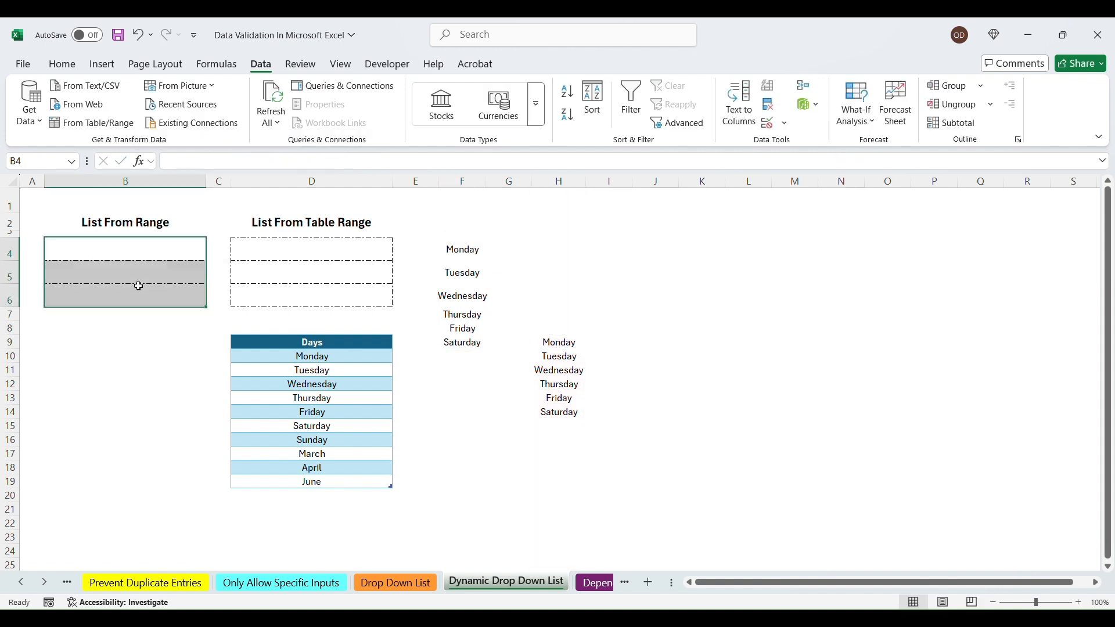
pyautogui.click(767, 122)
pyautogui.click(813, 319)
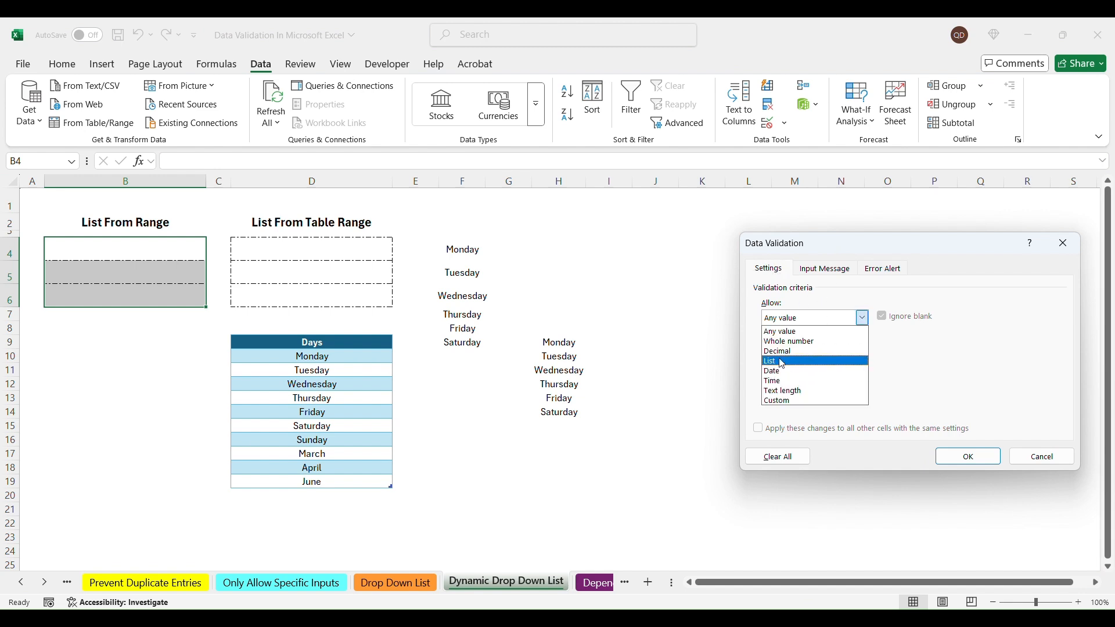
pyautogui.click(809, 372)
pyautogui.write('=INDIRECT("Table1[Days]")')
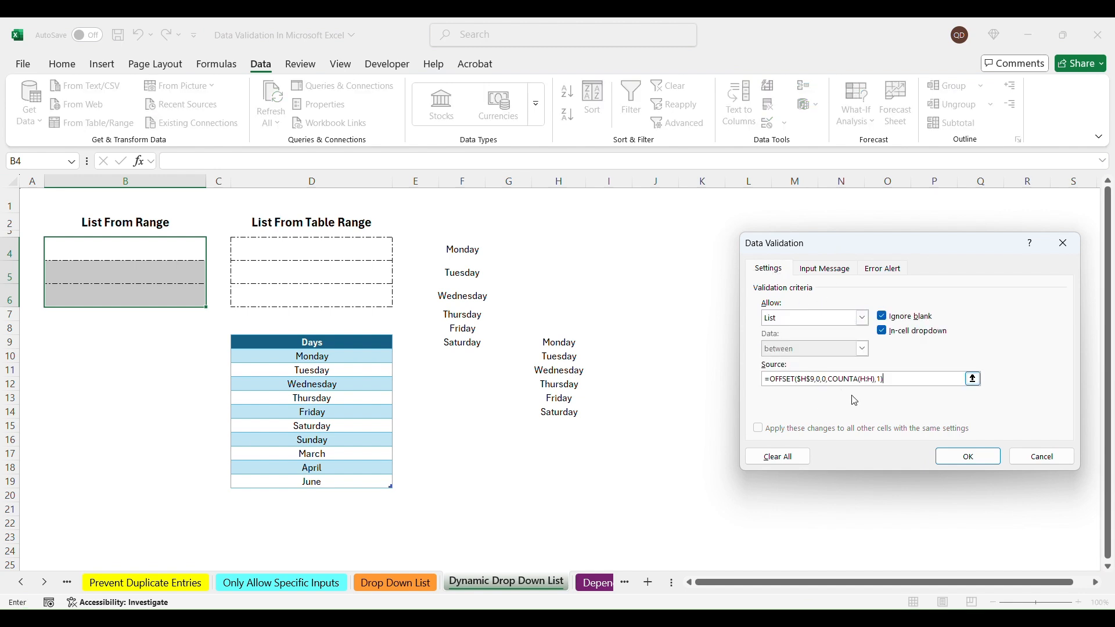
pyautogui.click(968, 457)
pyautogui.click(157, 249)
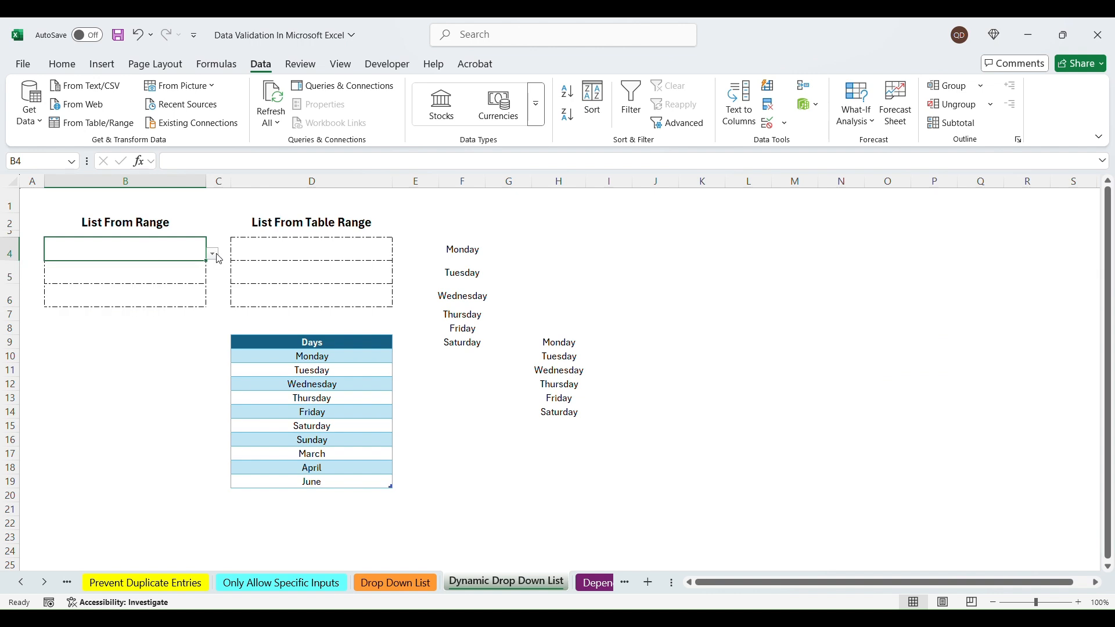
# Step: Extend the weekday list by entering Sunday, Today, Tomorrow and Next Week in H15:H18
pyautogui.moveTo(467, 250); pyautogui.dragTo(474, 342)
pyautogui.click(477, 440)
pyautogui.click(577, 415)
pyautogui.click(577, 425)
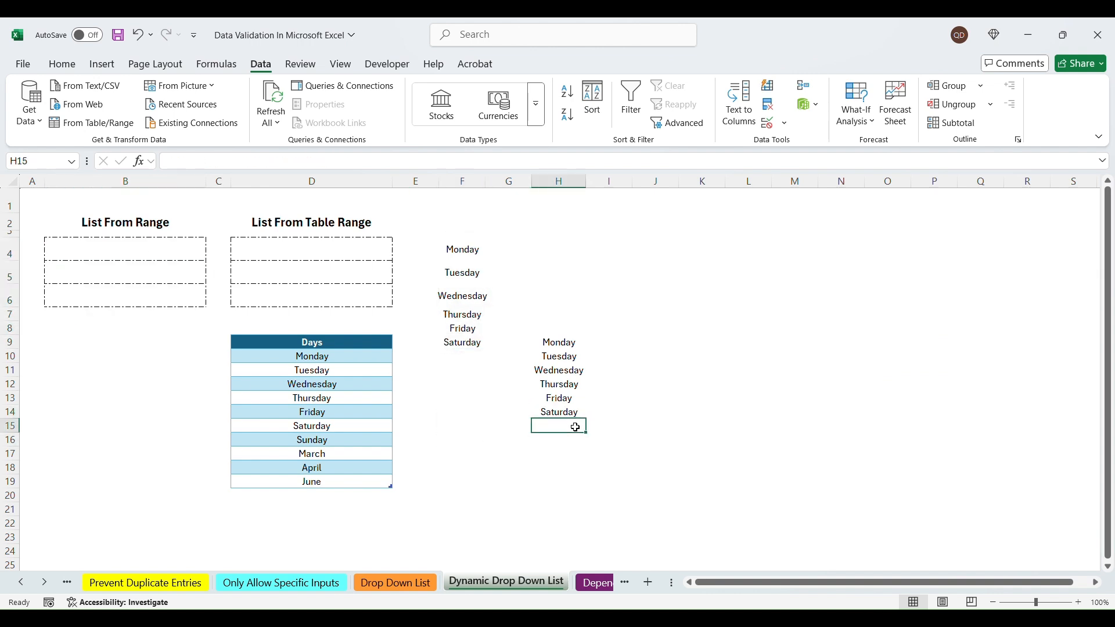
pyautogui.write('Sunday')
pyautogui.press('Return')
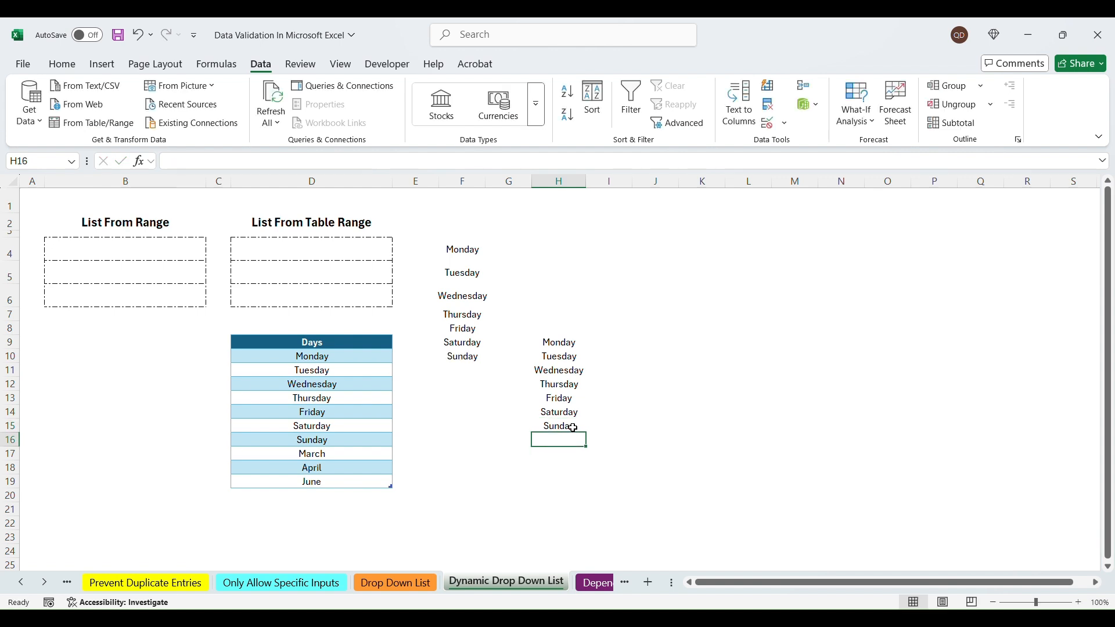
pyautogui.write('Today')
pyautogui.press('Return')
pyautogui.write('Tomorro')
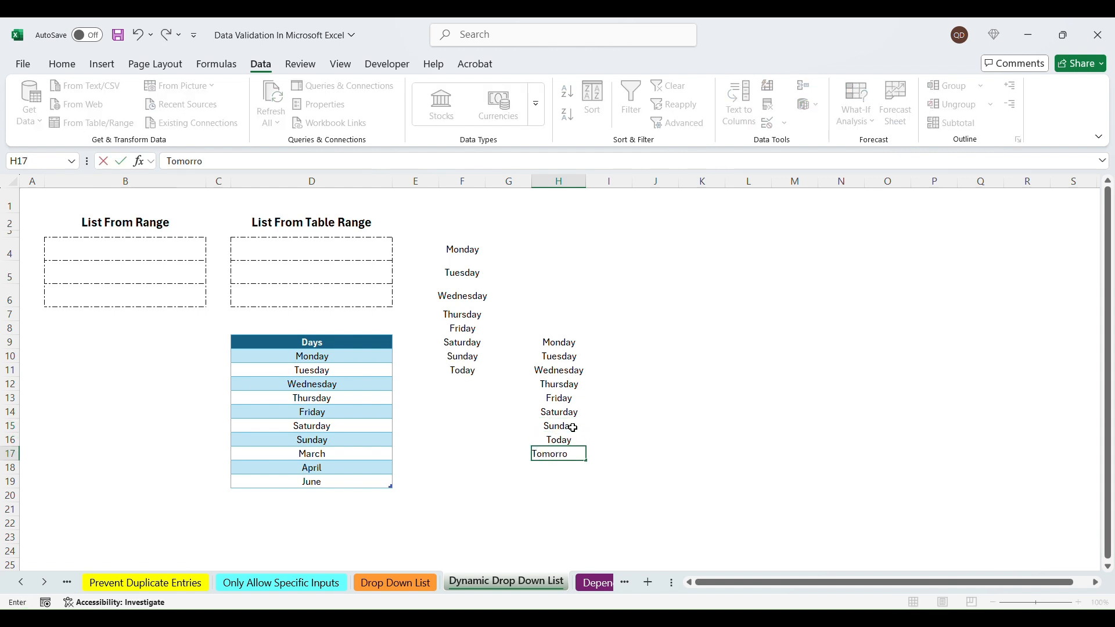
pyautogui.write('w')
pyautogui.press('Return')
pyautogui.write('New')
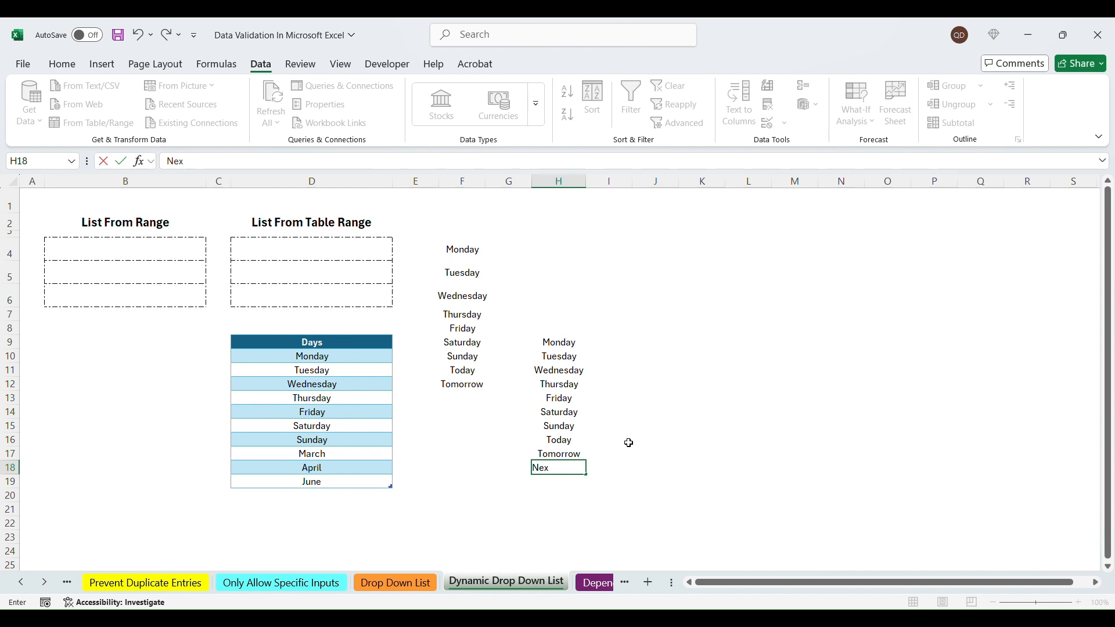
pyautogui.write('t Week')
pyautogui.press('Return')
# Step: Check the entries offered by the drop-down list in B4 without choosing one
pyautogui.click(155, 250)
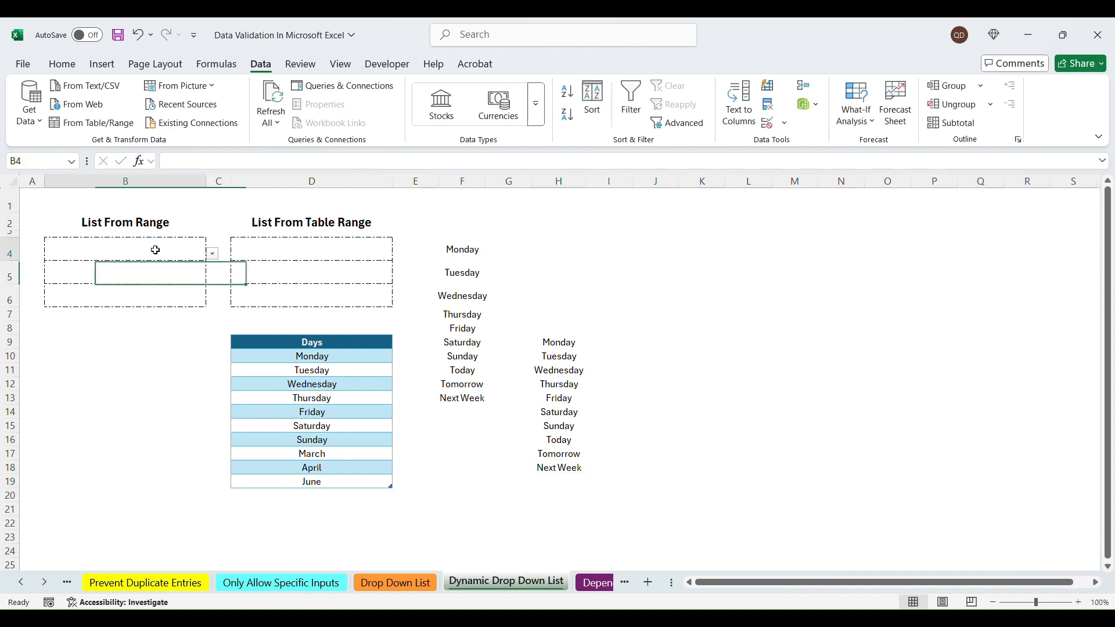
pyautogui.click(212, 254)
pyautogui.click(107, 475)
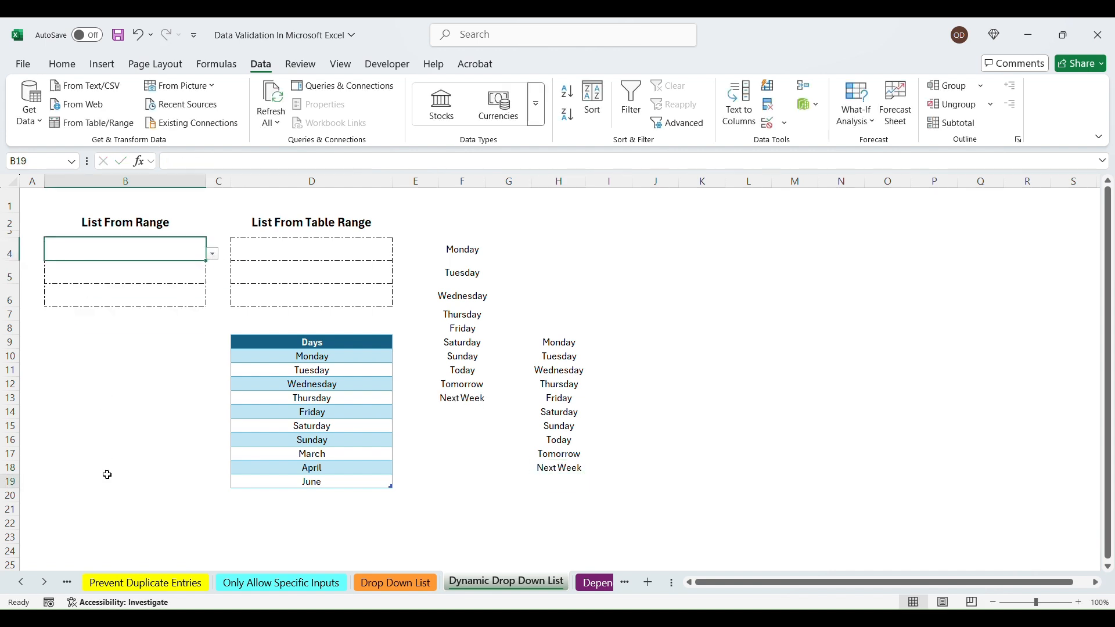
# Step: Enter Yesterday in H4 above the weekday list and examine the OFFSET formula's spilled results down to F14
pyautogui.click(559, 256)
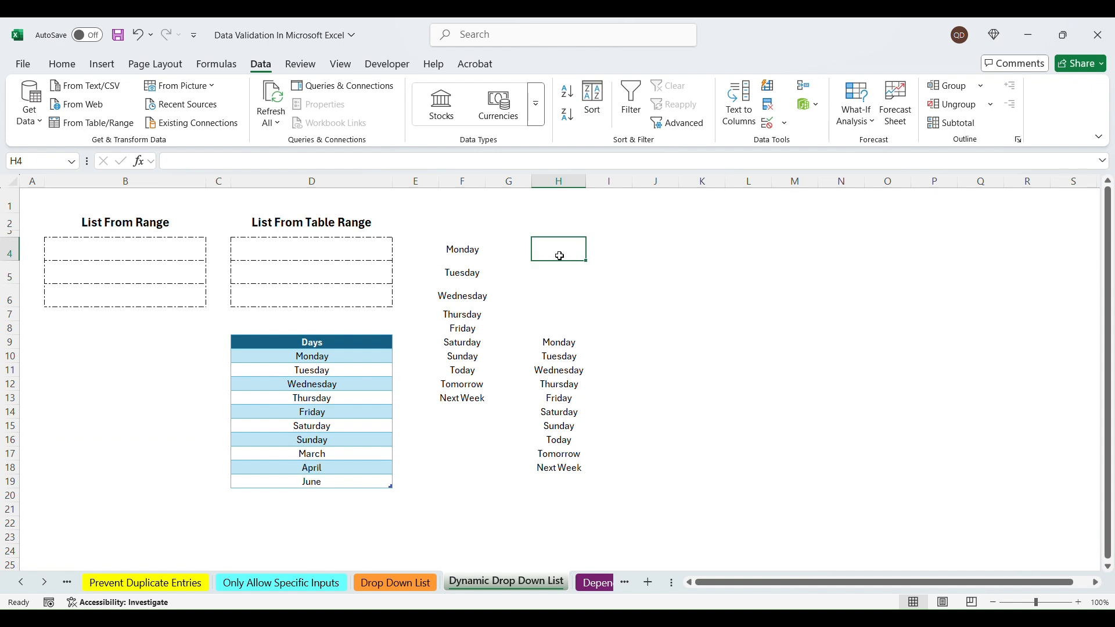
pyautogui.write('Yesterday')
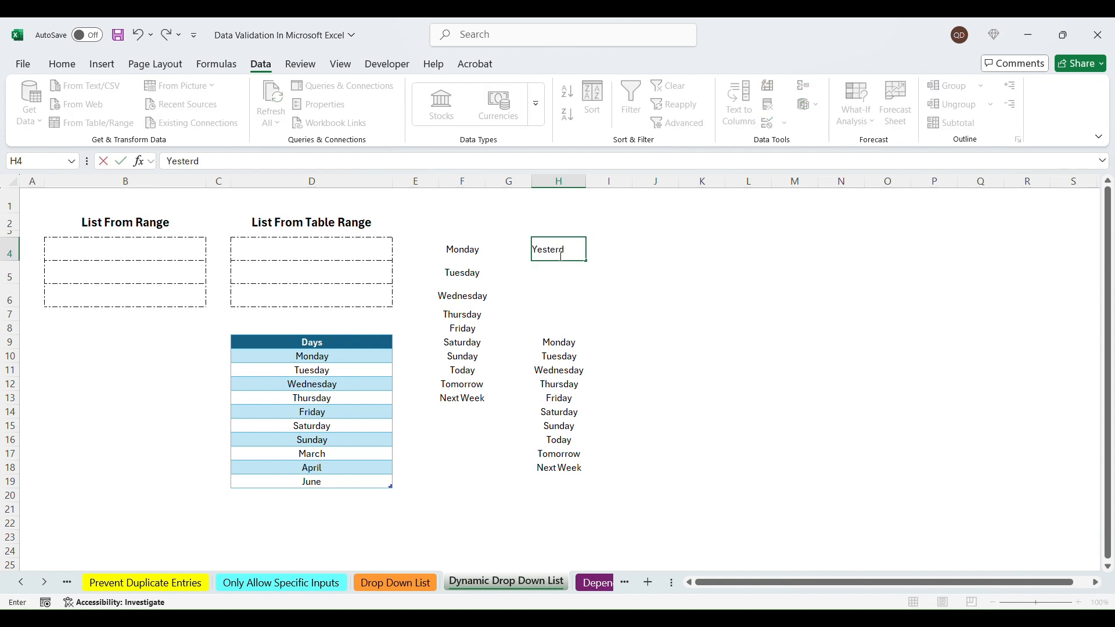
pyautogui.press('Return')
pyautogui.moveTo(463, 250); pyautogui.dragTo(471, 411)
pyautogui.click(471, 411)
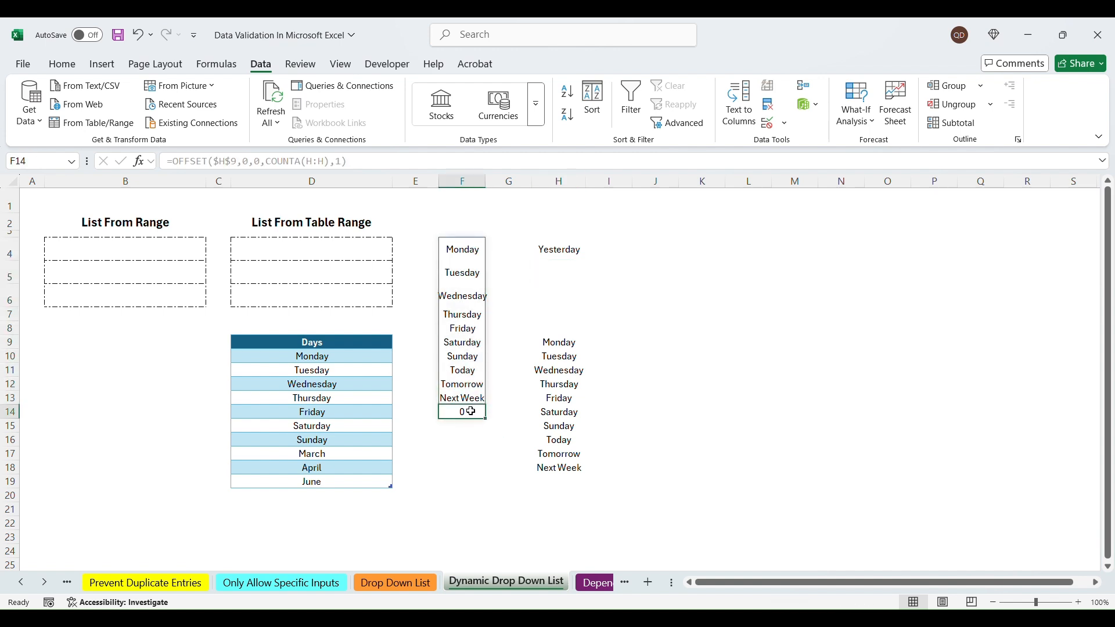
# Step: Examine the end of B4's drop-down list for a blank entry caused by the extra value in column H
pyautogui.click(189, 255)
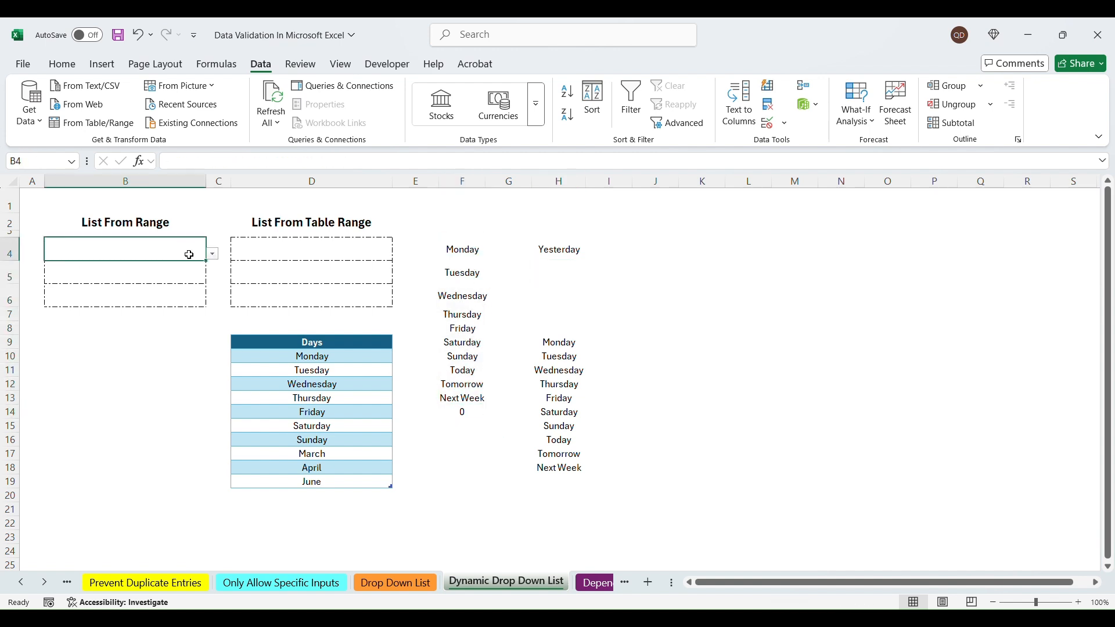
pyautogui.click(213, 255)
pyautogui.click(94, 392)
pyautogui.click(215, 254)
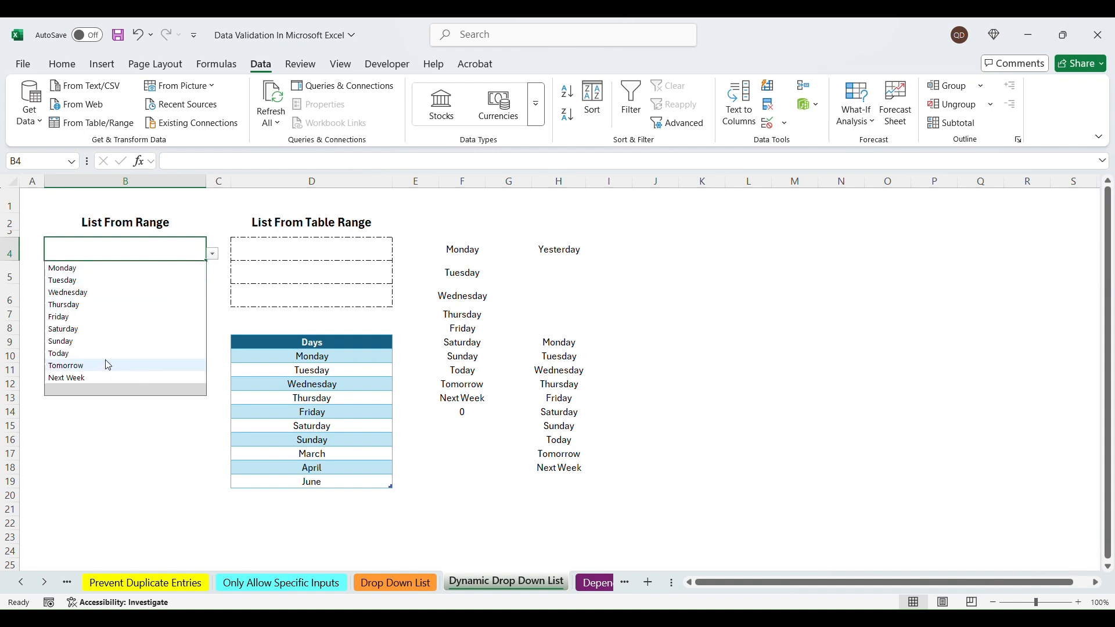
pyautogui.click(91, 391)
# Step: Clear Yesterday from H4 and highlight the list H9:H18 and the empty cells above it in column H
pyautogui.click(555, 254)
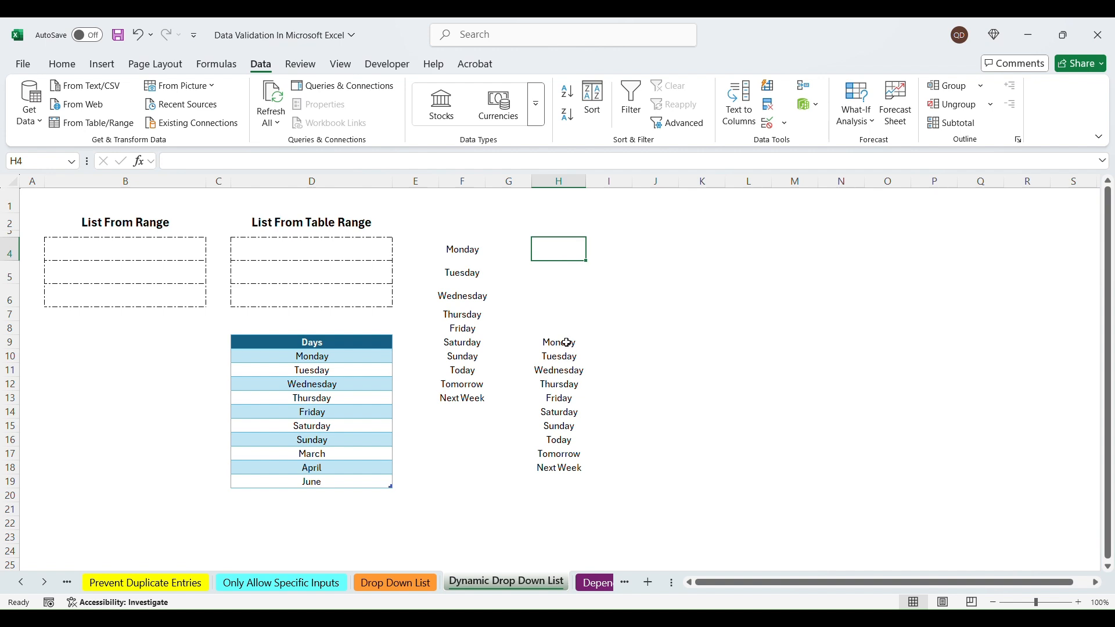
pyautogui.moveTo(562, 343); pyautogui.dragTo(561, 469)
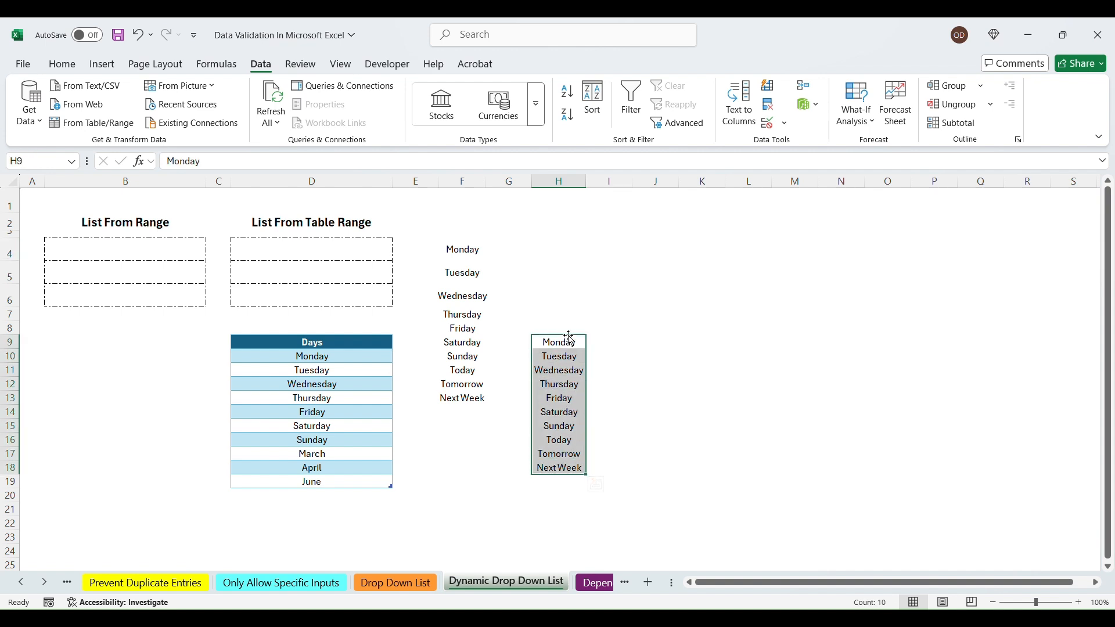
pyautogui.click(567, 198)
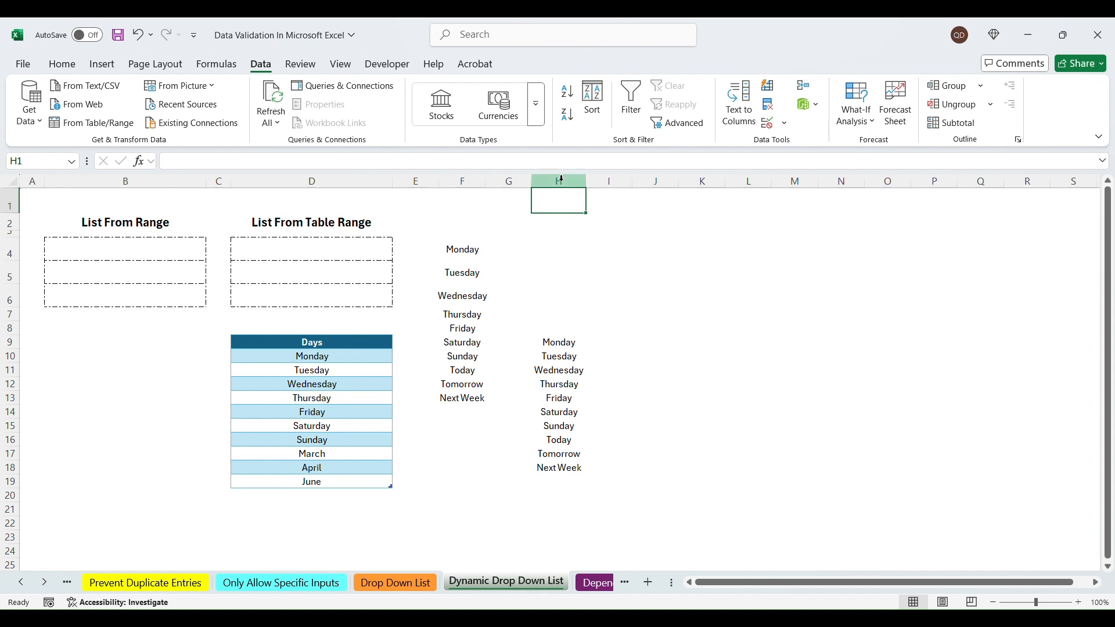
pyautogui.moveTo(562, 198); pyautogui.dragTo(558, 328)
# Step: Recheck the entries in B4's drop-down list with the cells above the source list empty
pyautogui.click(181, 259)
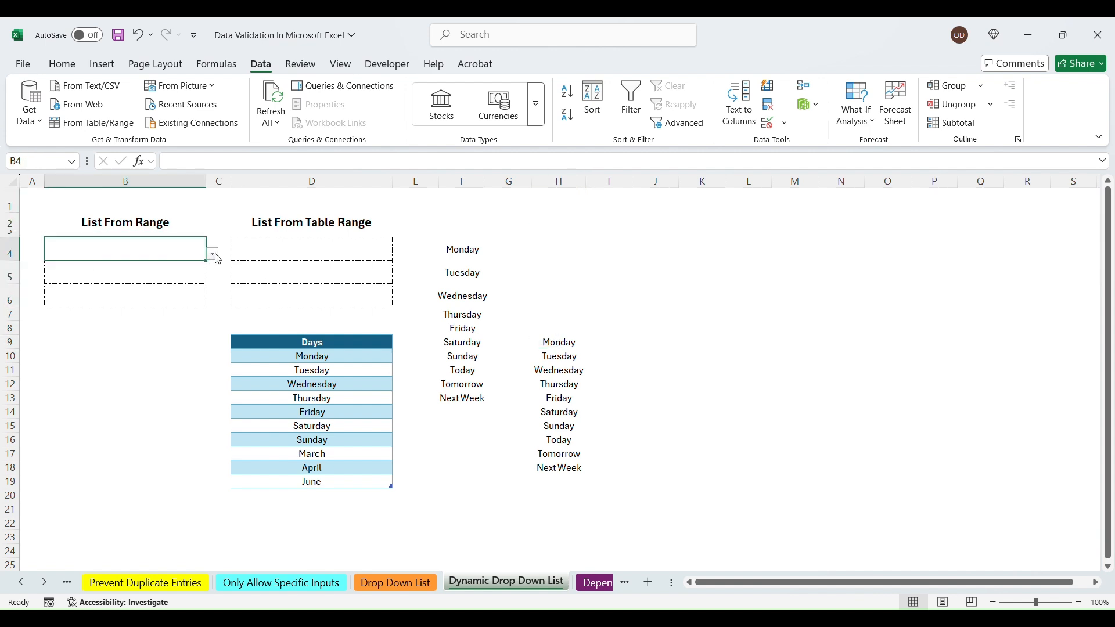
pyautogui.click(213, 254)
pyautogui.click(607, 276)
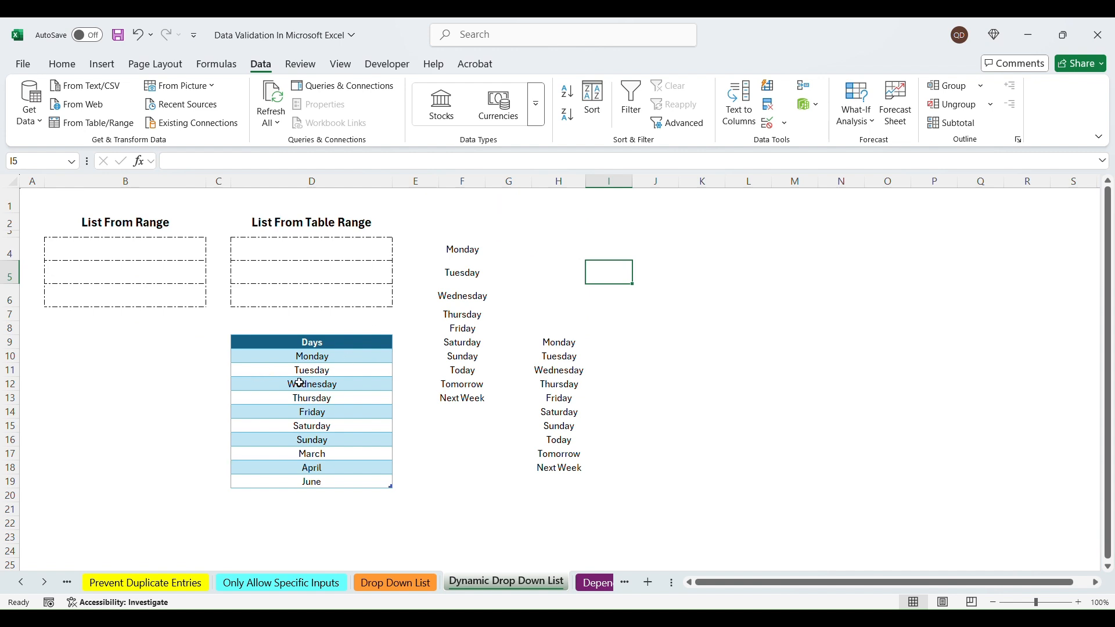
pyautogui.click(142, 255)
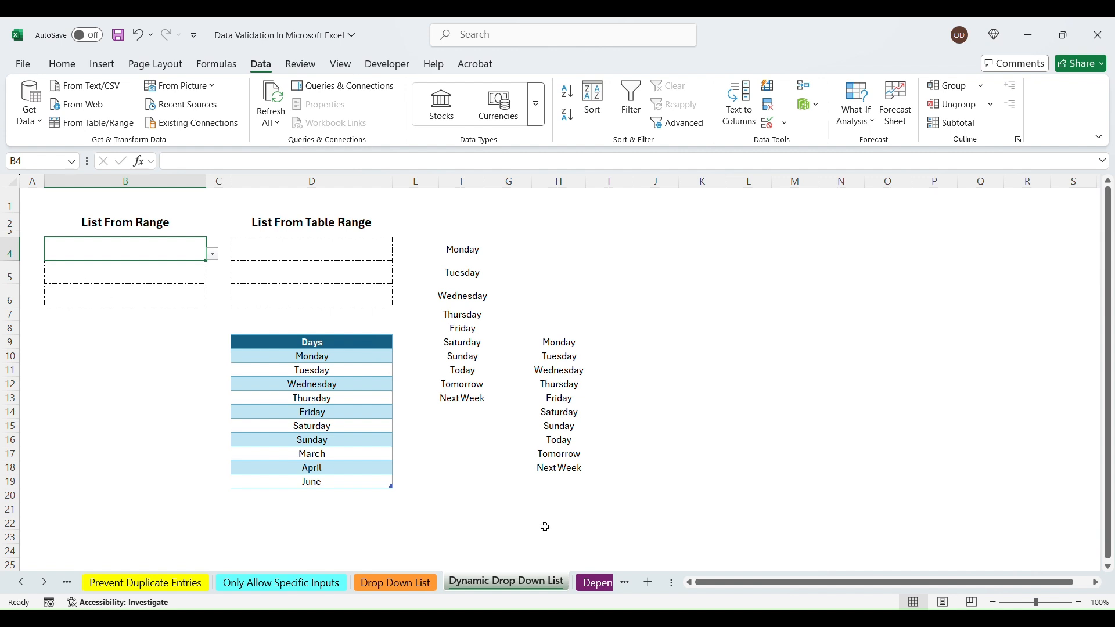
# Step: Switch to the Dependent Drop Down Lists sheet and look over the first Country, Region and City input cells
pyautogui.click(595, 584)
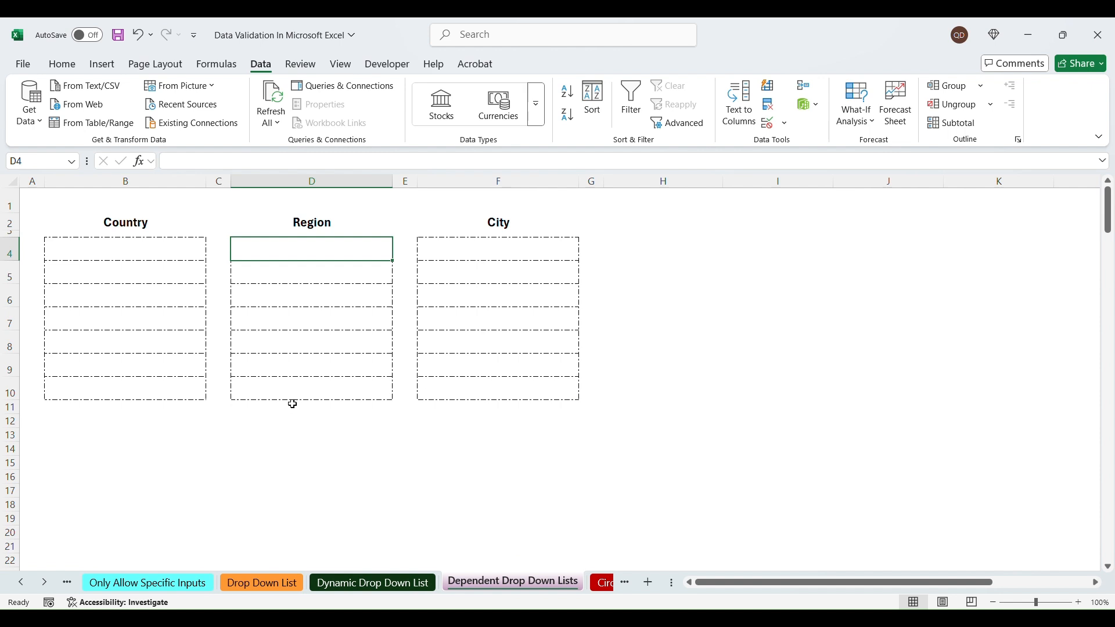
pyautogui.click(164, 251)
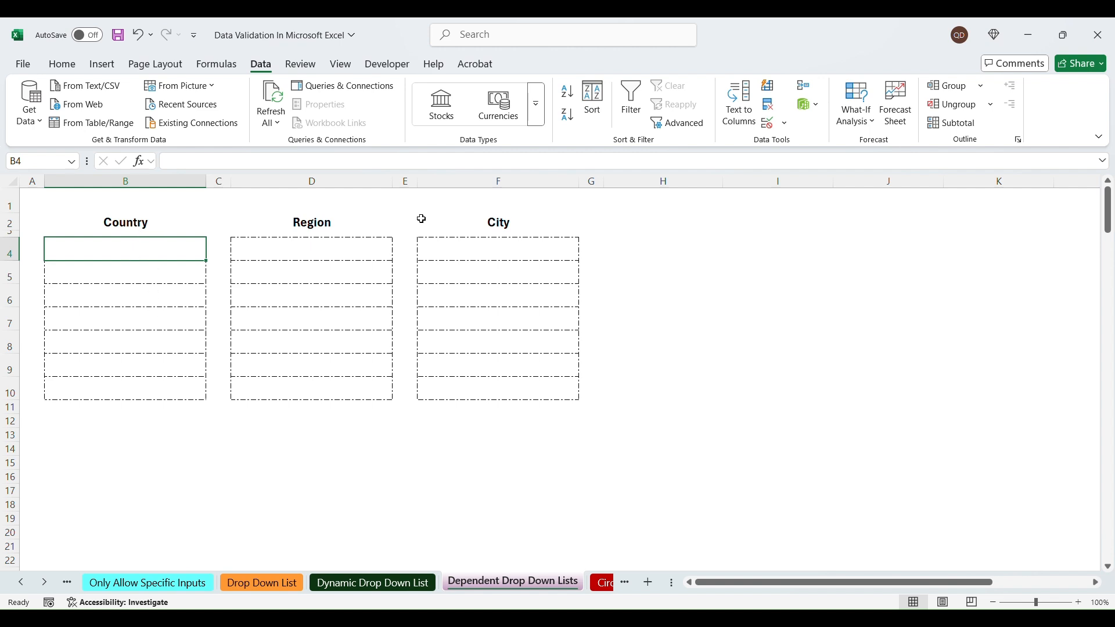
pyautogui.click(321, 247)
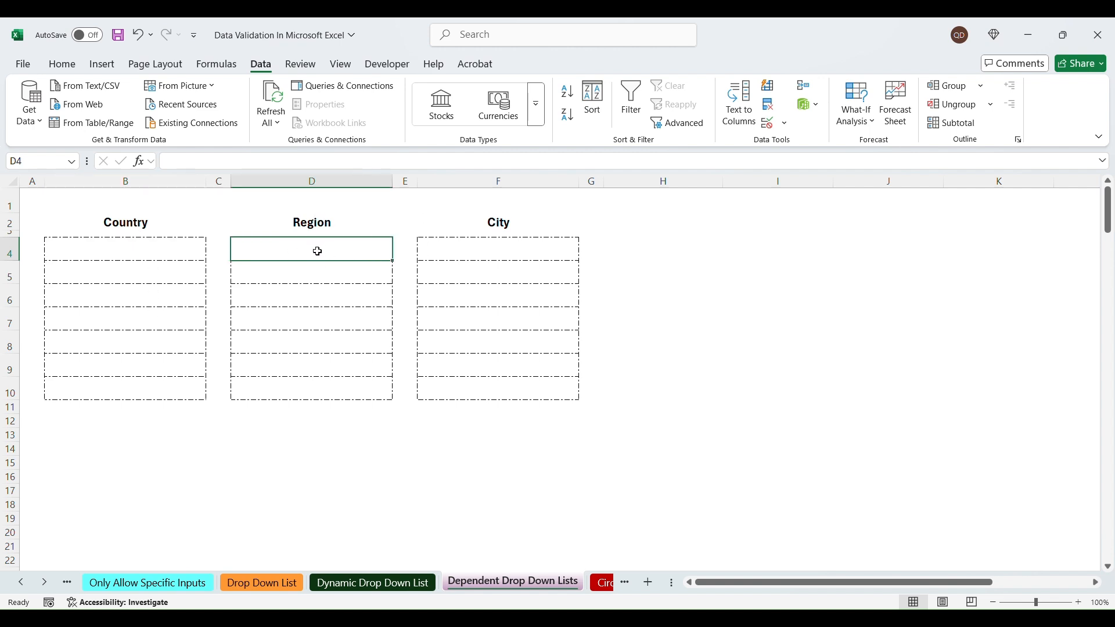
pyautogui.click(137, 252)
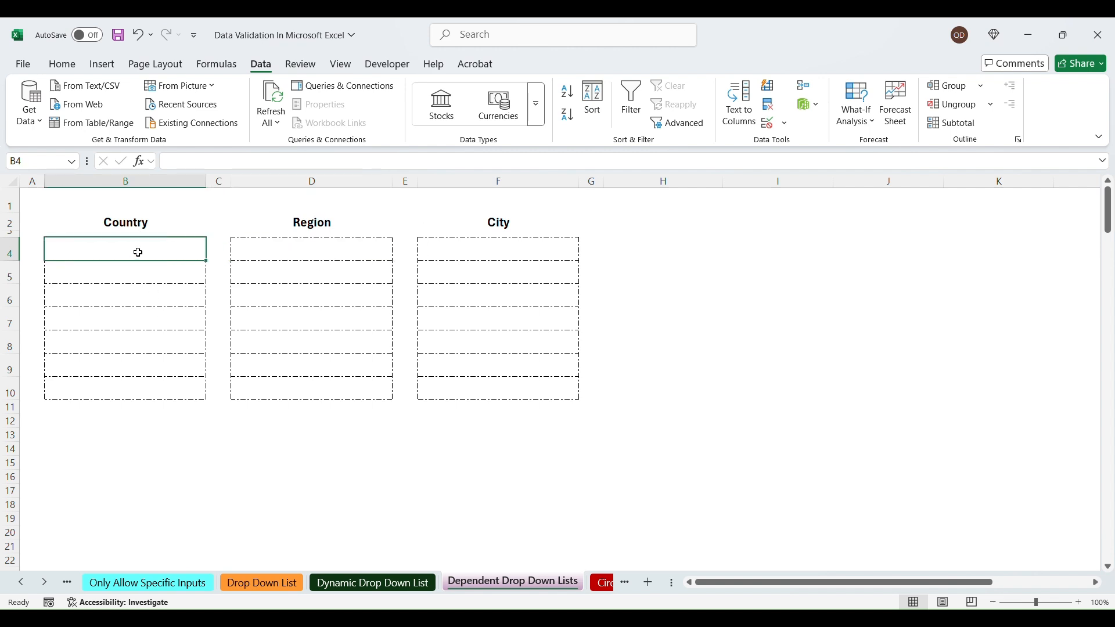
pyautogui.click(360, 260)
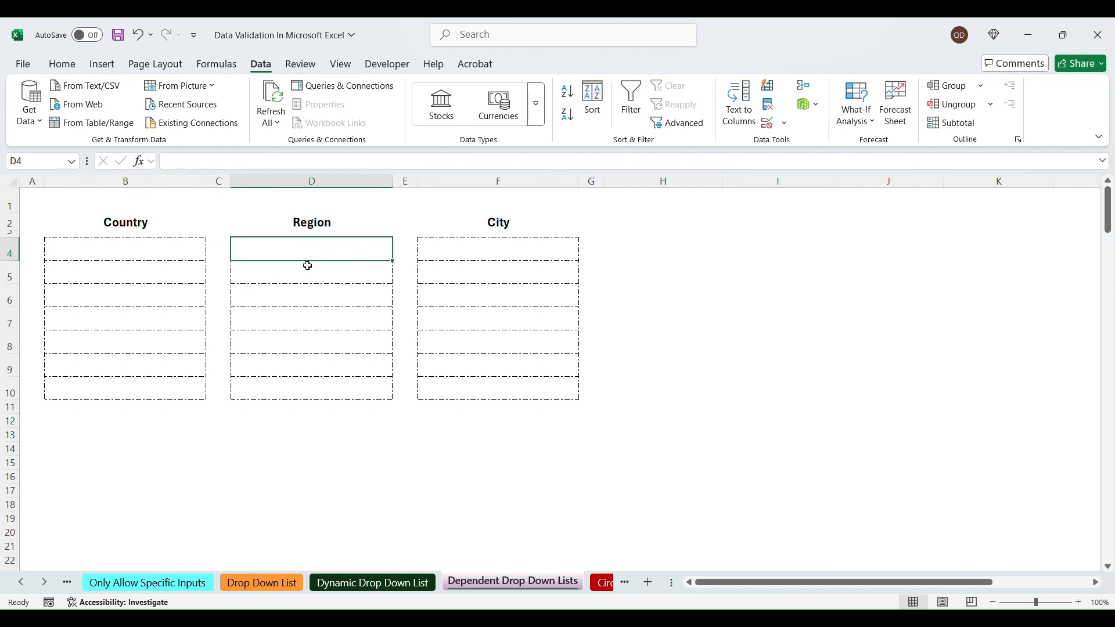
pyautogui.click(503, 251)
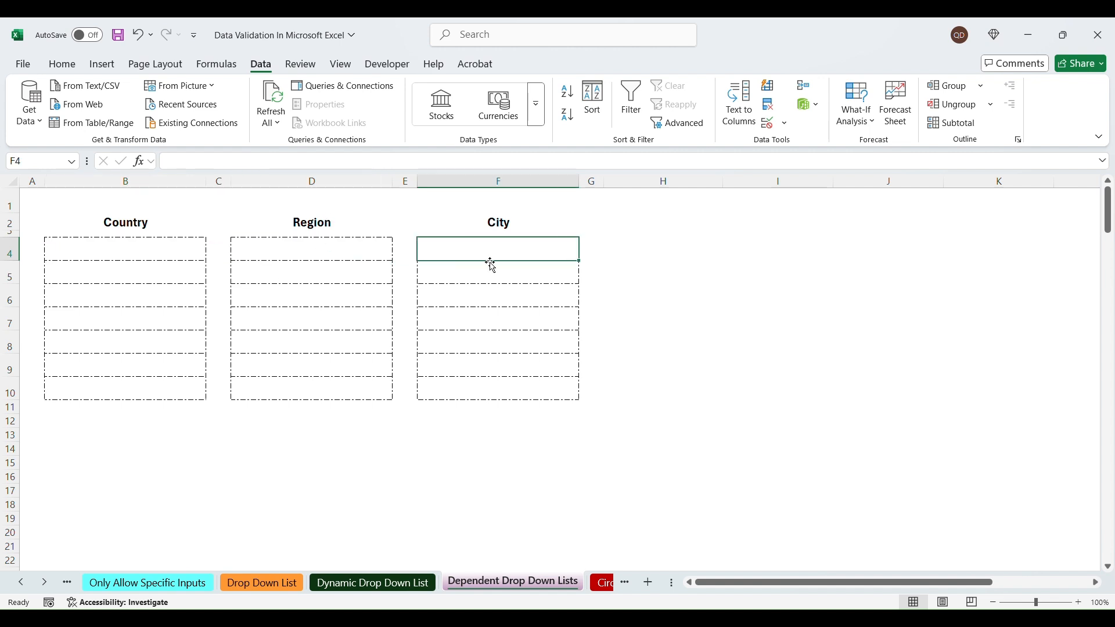
pyautogui.click(309, 254)
pyautogui.click(143, 259)
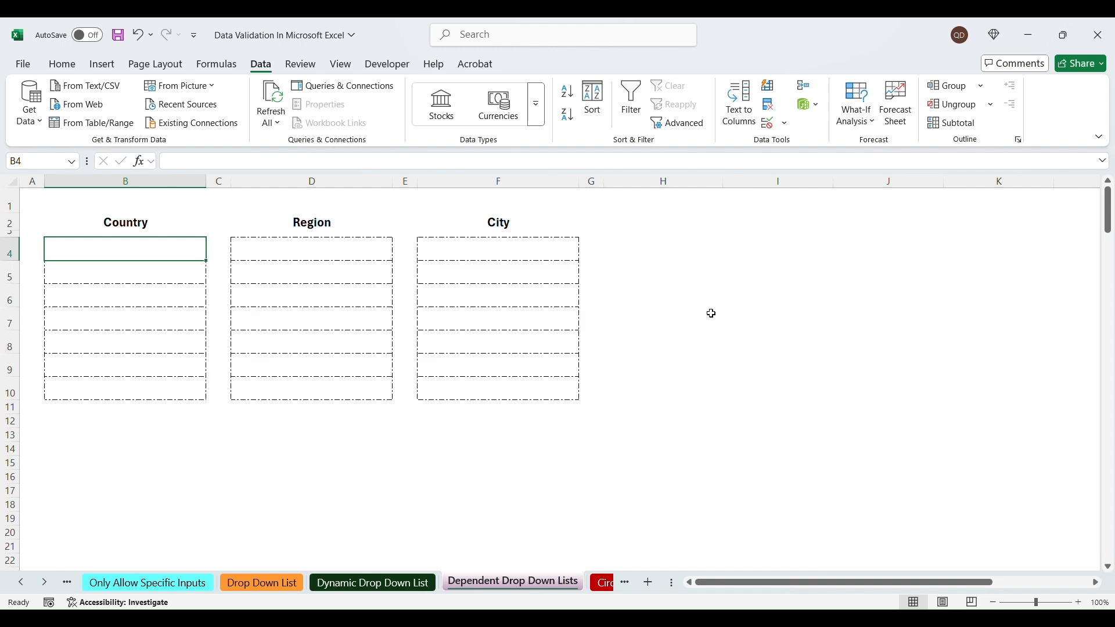
# Step: Review the country, region and city source lists from row 28 downward, including the USA regions in J29:J33
pyautogui.scroll(-3, 741, 317)
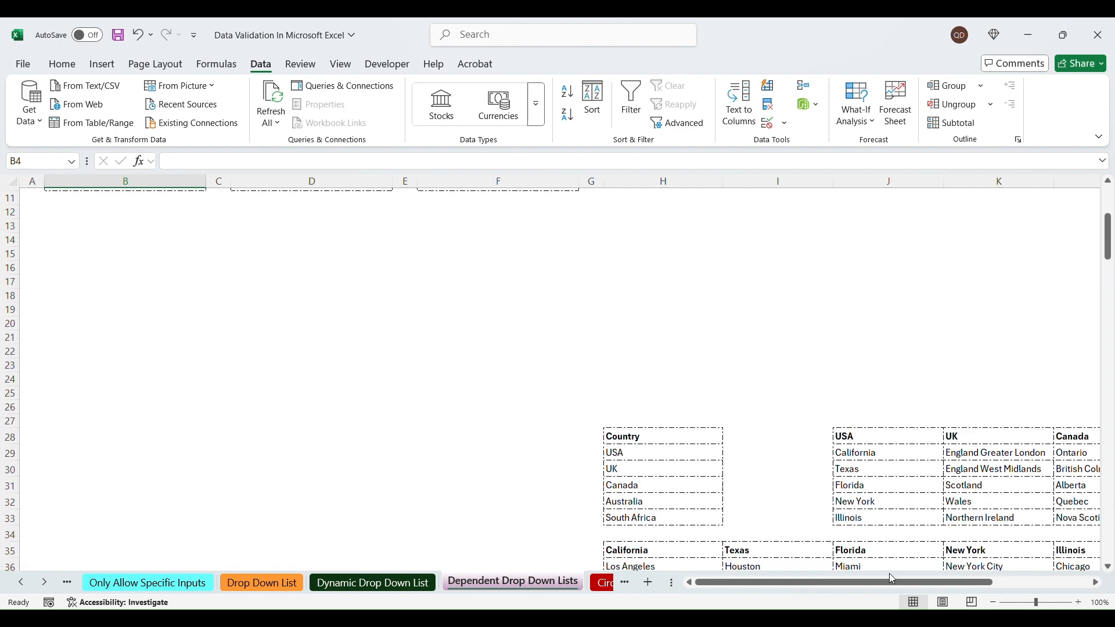
pyautogui.moveTo(893, 579); pyautogui.dragTo(987, 579)
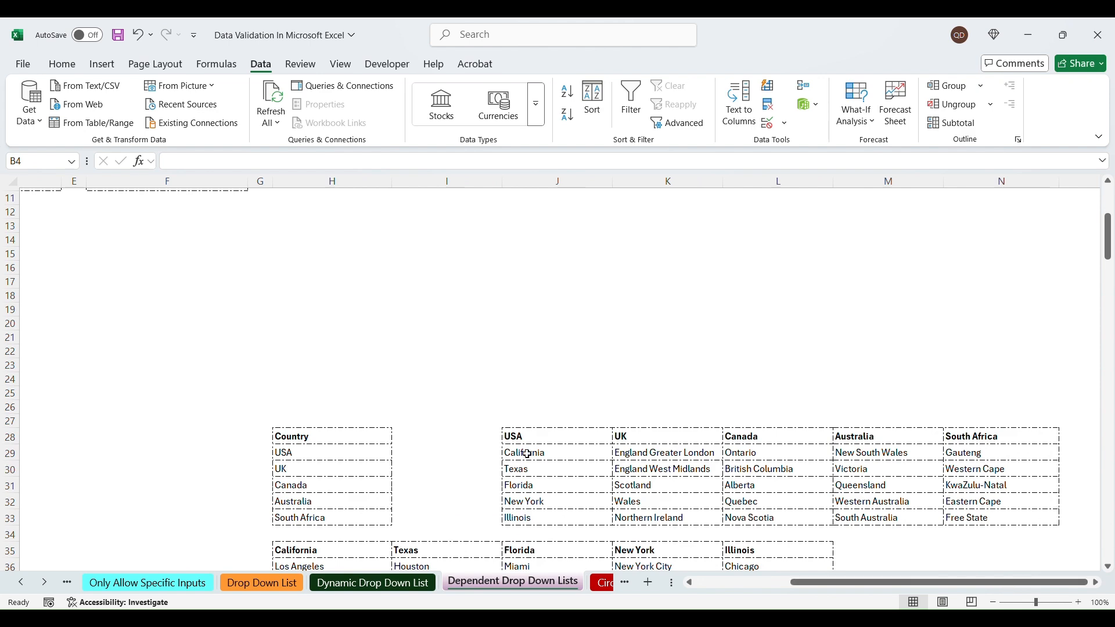
pyautogui.scroll(-1, 527, 455)
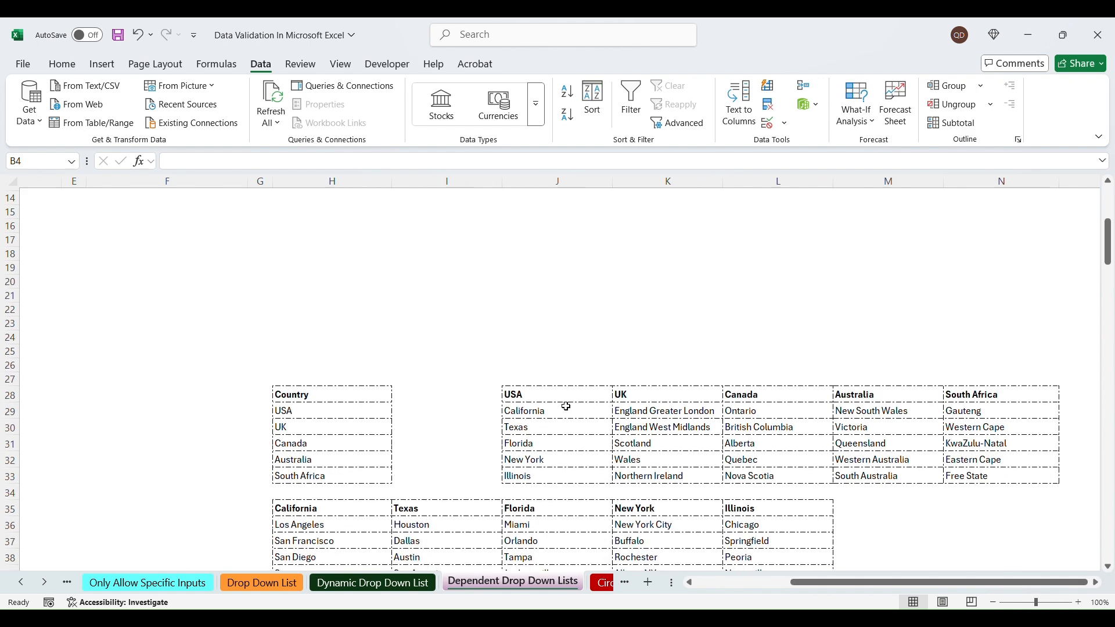
pyautogui.moveTo(567, 406); pyautogui.dragTo(568, 478)
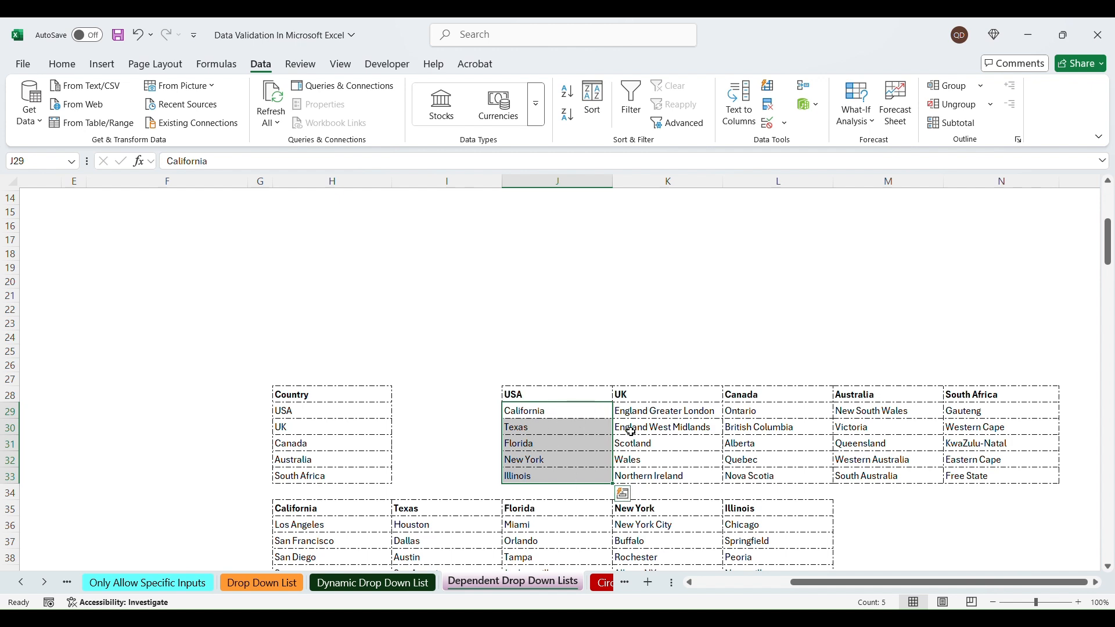
pyautogui.scroll(-3, 590, 418)
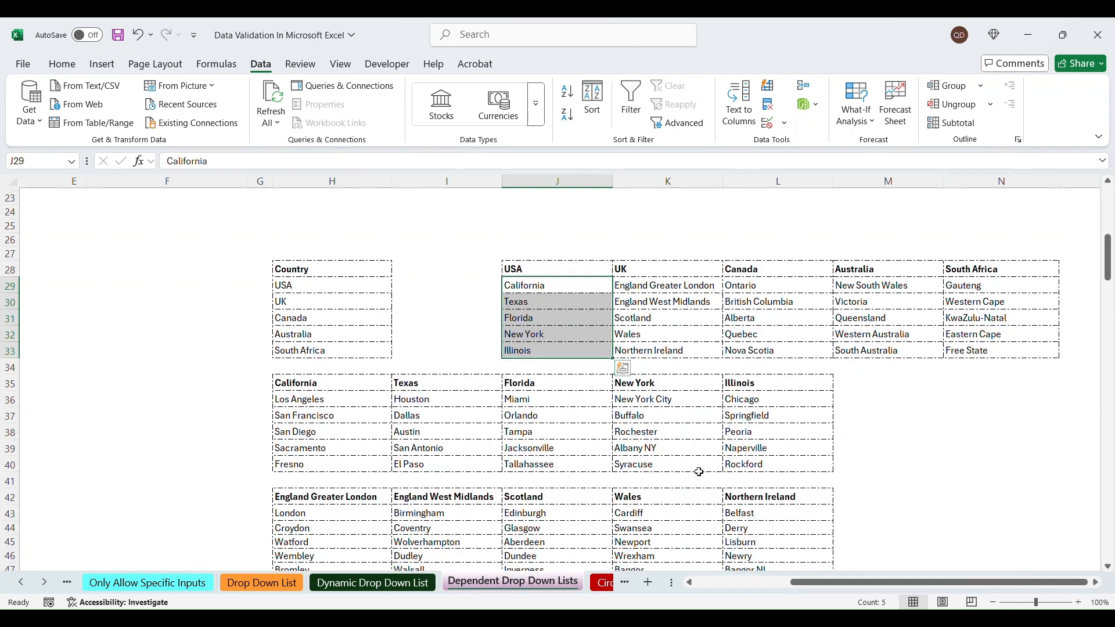
pyautogui.scroll(4, 811, 446)
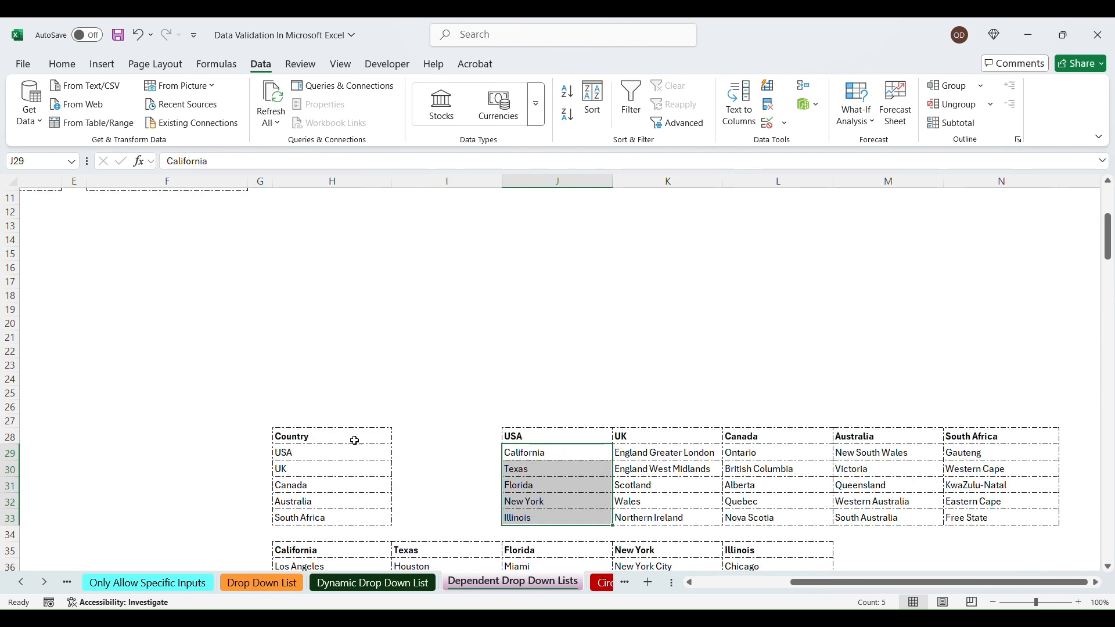
# Step: Create a named range from the country list H28:H33, taking its name from the top row
pyautogui.moveTo(353, 439); pyautogui.dragTo(354, 523)
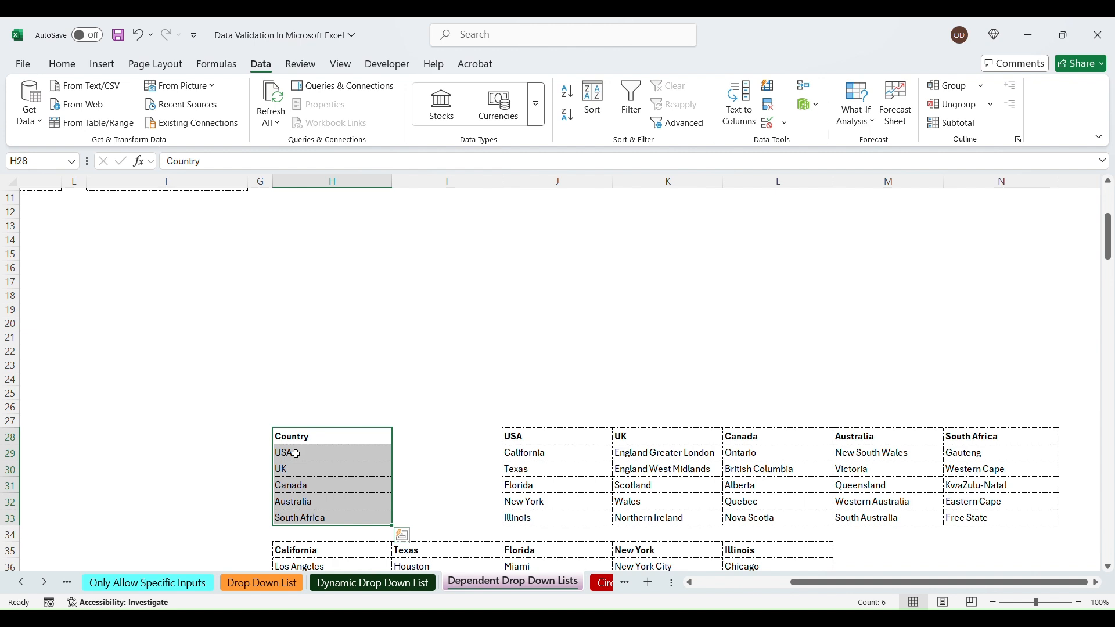
pyautogui.moveTo(296, 453); pyautogui.dragTo(295, 516)
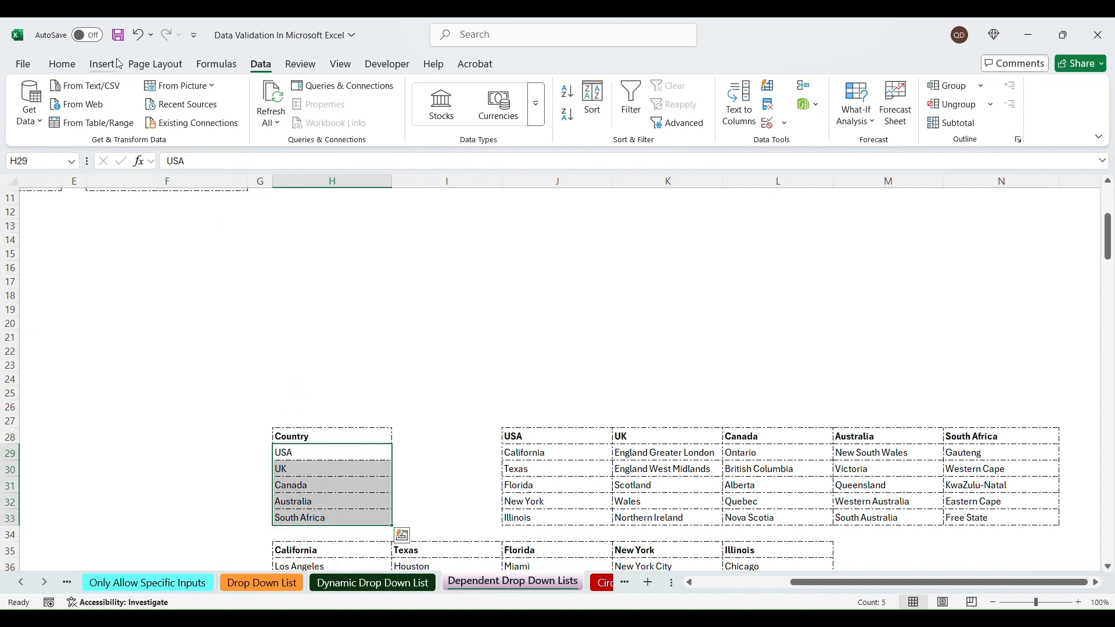
pyautogui.click(217, 64)
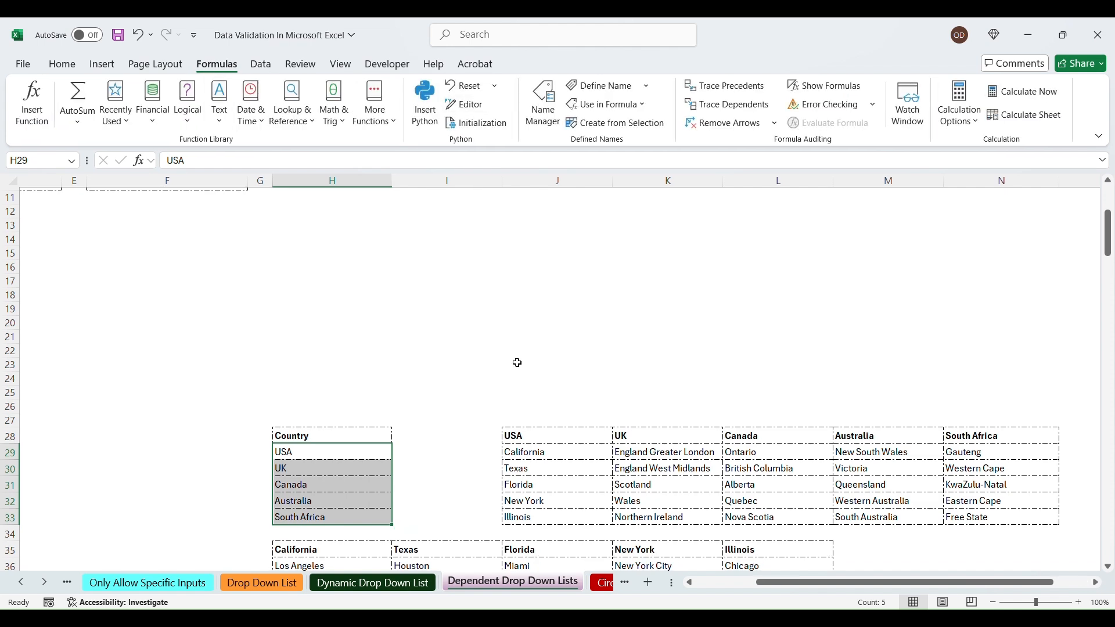
pyautogui.moveTo(336, 436); pyautogui.dragTo(331, 508)
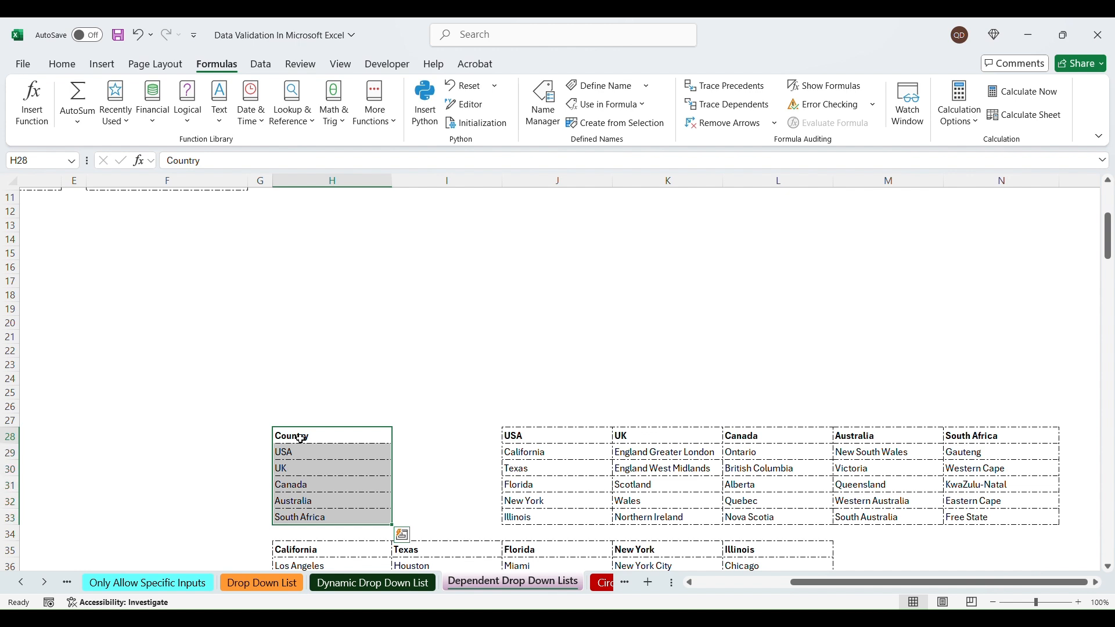
pyautogui.click(597, 125)
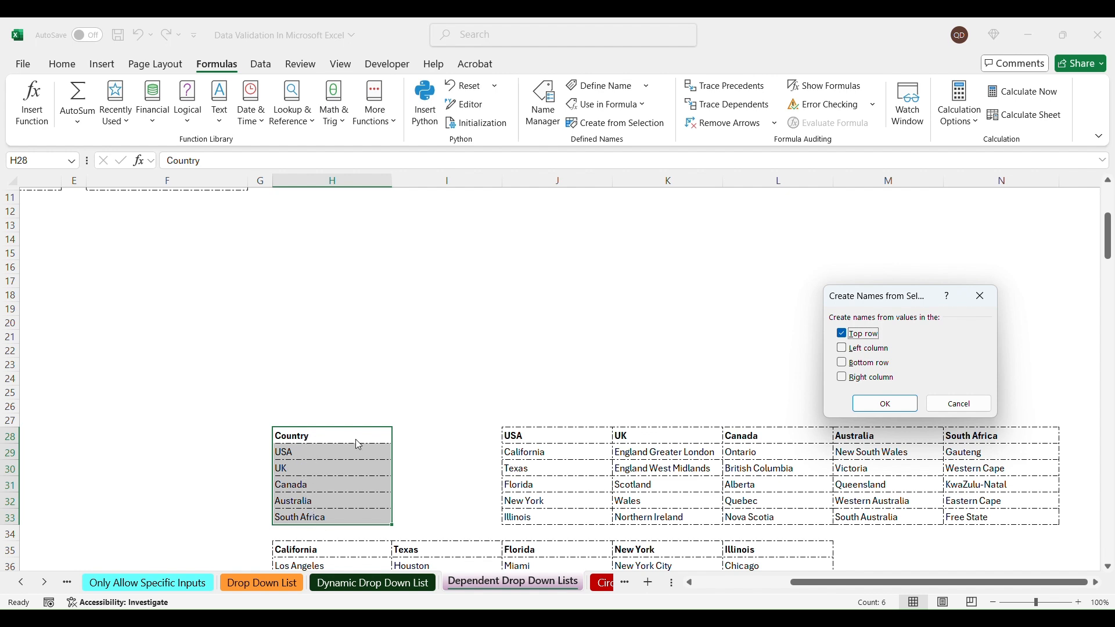
pyautogui.click(875, 408)
# Step: Apply list validation to the Country cells B4:B10 with =Country as the source
pyautogui.hscroll(-5, 199, 356)
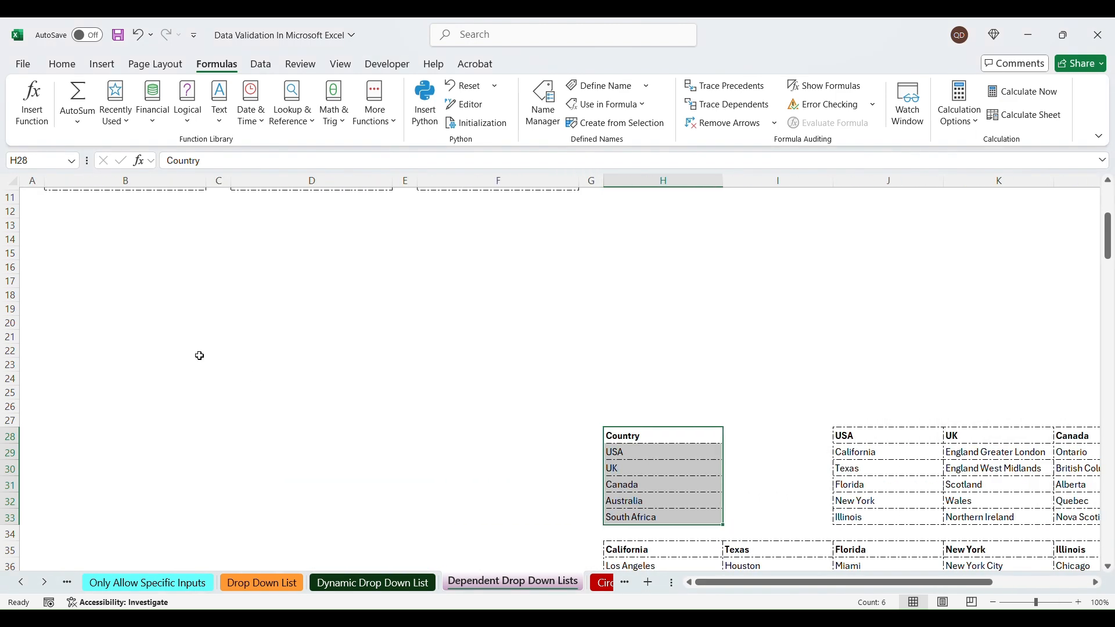
pyautogui.scroll(5, 201, 294)
pyautogui.click(172, 251)
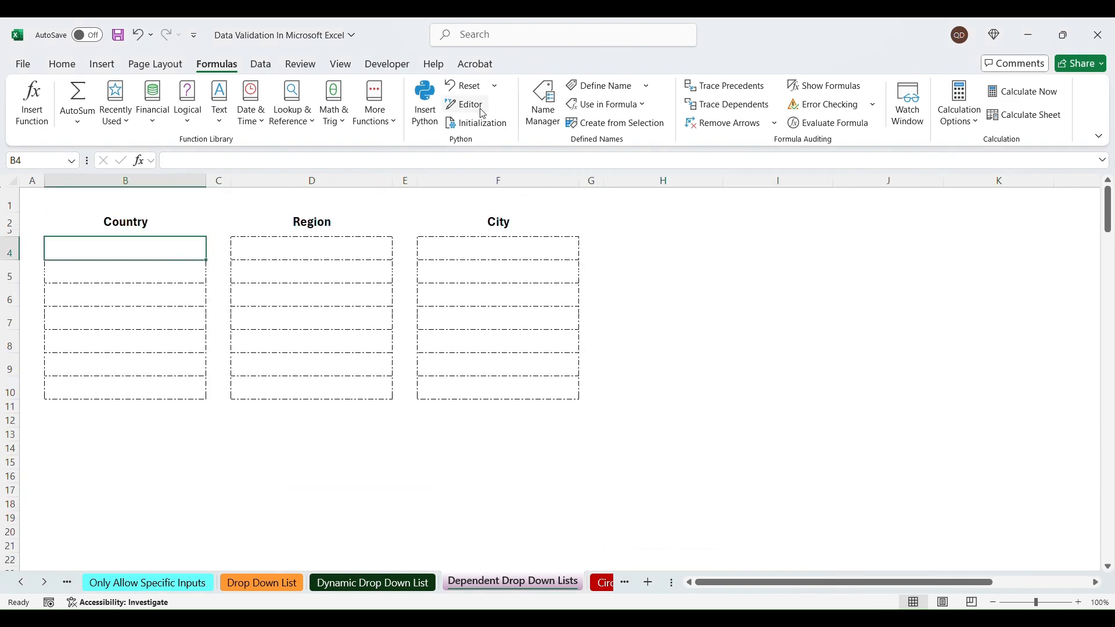
pyautogui.moveTo(172, 250); pyautogui.dragTo(158, 389)
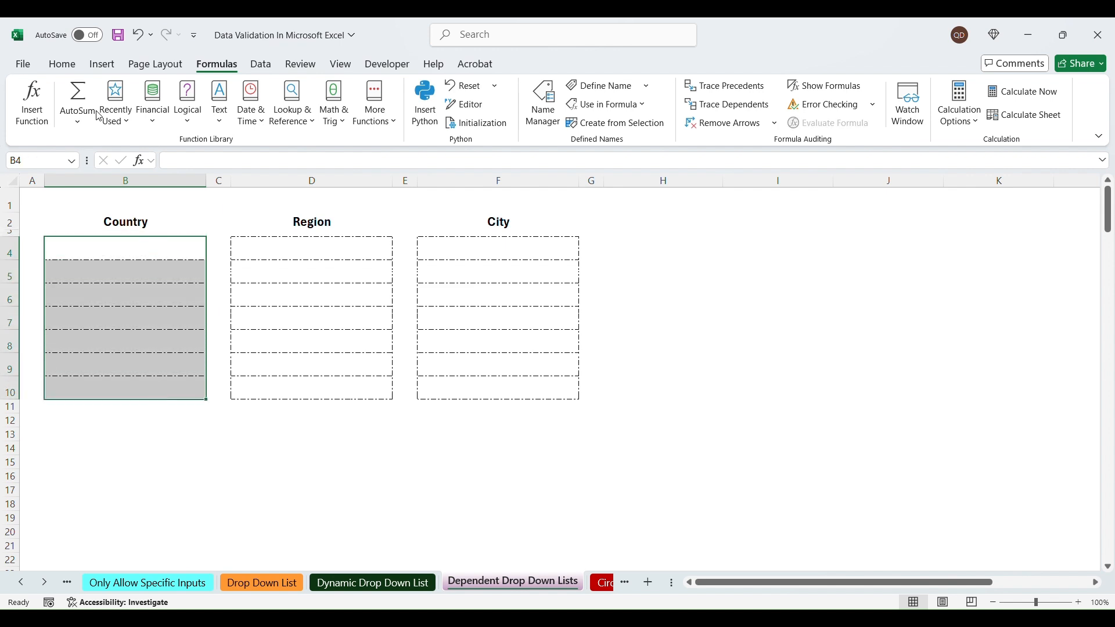
pyautogui.click(261, 64)
pyautogui.click(769, 123)
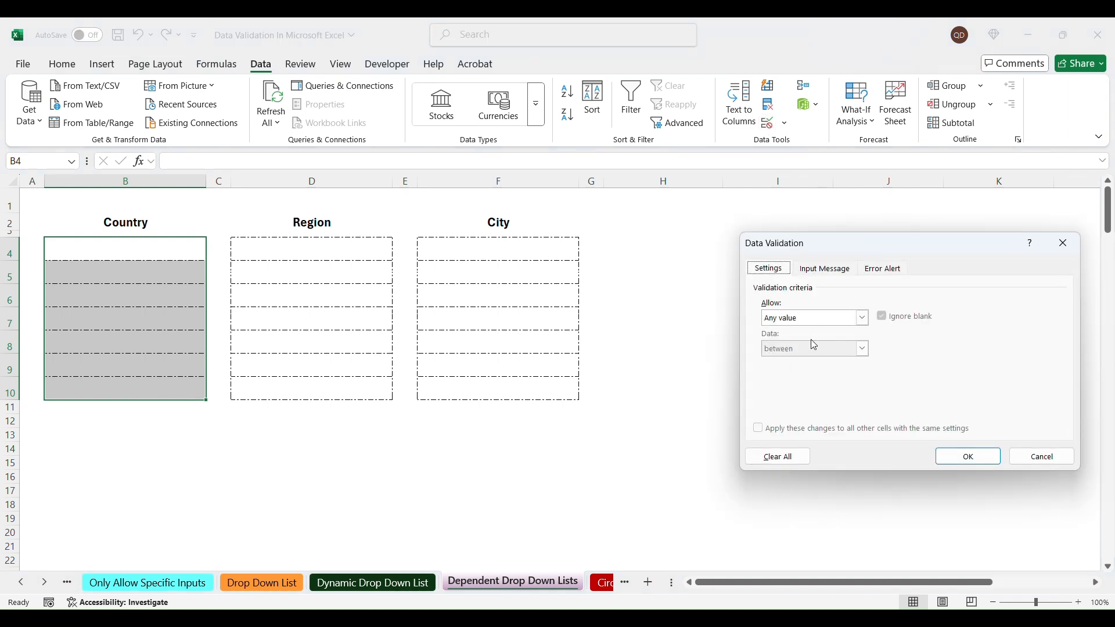
pyautogui.click(813, 318)
pyautogui.click(799, 363)
pyautogui.click(803, 378)
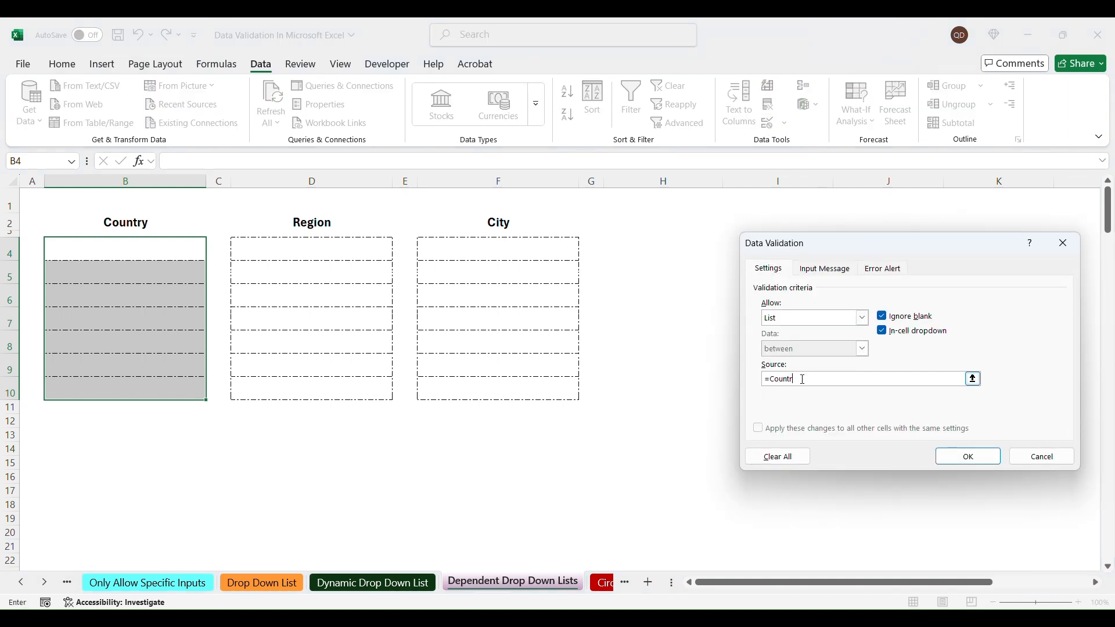
pyautogui.click(968, 456)
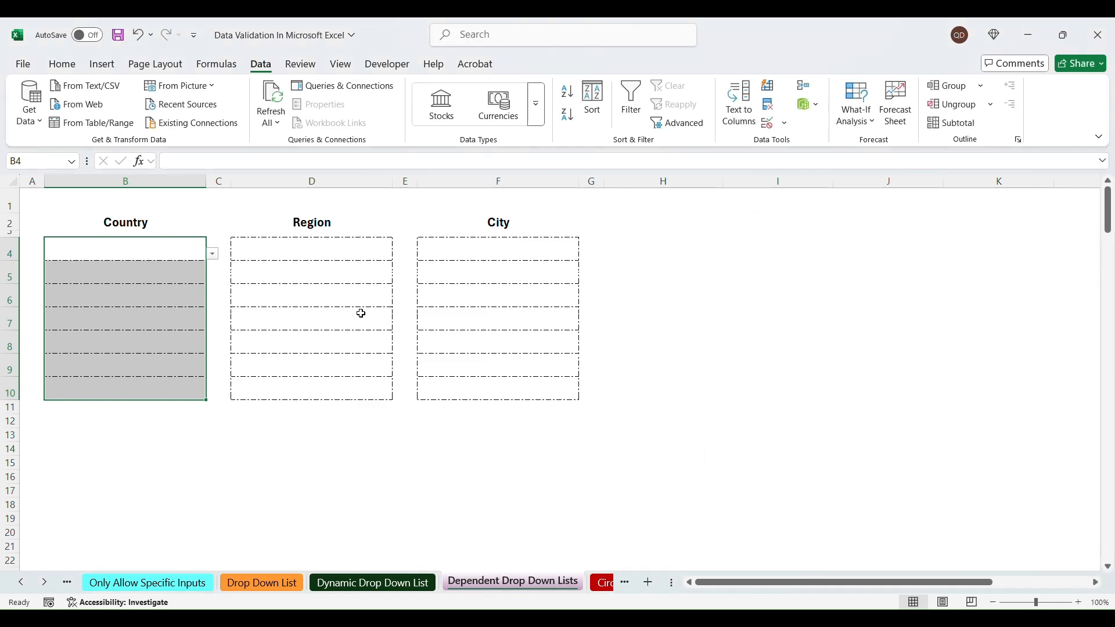
# Step: Choose USA in B4, UK in B5 and Canada in B6 from the Country drop-down lists
pyautogui.scroll(-3, 959, 386)
pyautogui.scroll(3, 623, 422)
pyautogui.click(213, 254)
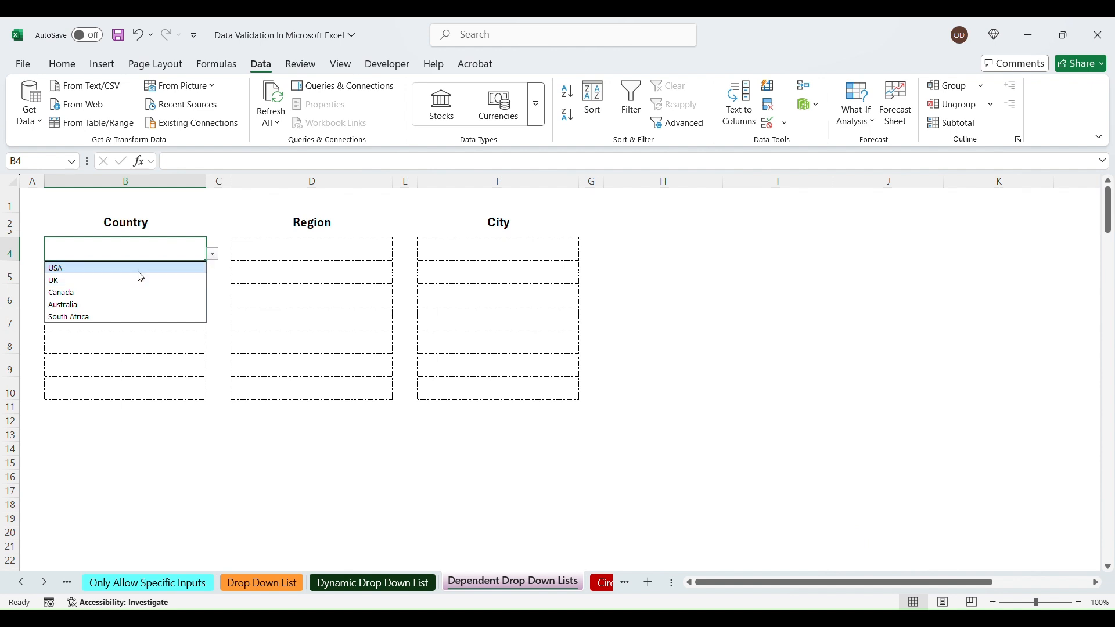
pyautogui.click(139, 268)
pyautogui.click(180, 269)
pyautogui.click(212, 278)
pyautogui.click(162, 303)
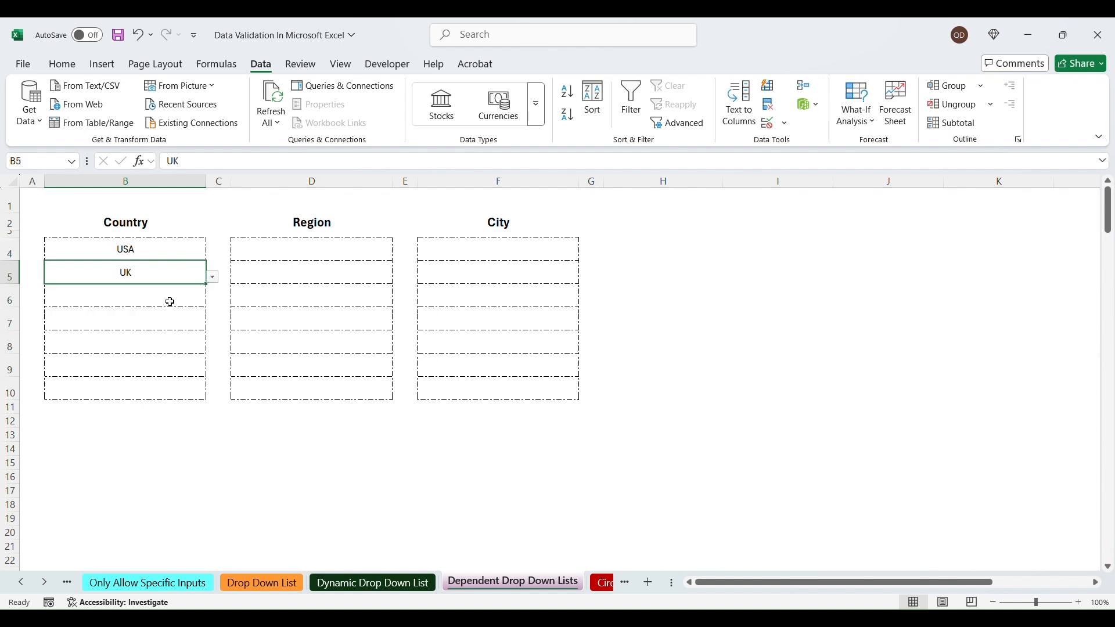
pyautogui.click(169, 301)
pyautogui.click(213, 300)
pyautogui.click(167, 337)
# Step: Fill B7 with Australia and B8 with South Africa from the Country drop-down lists
pyautogui.click(166, 335)
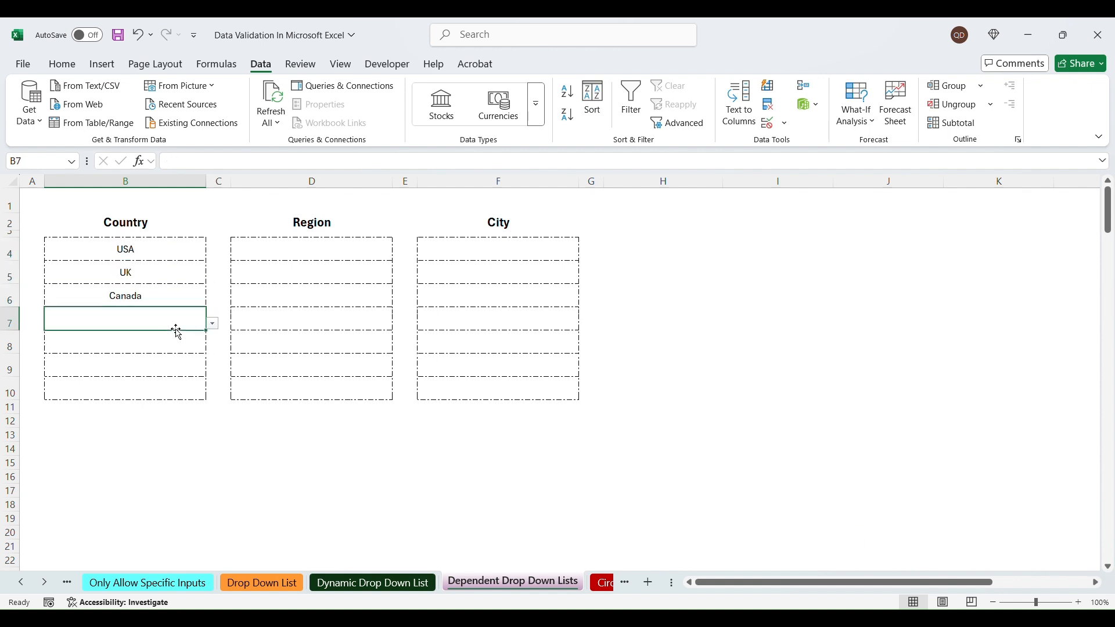
pyautogui.click(212, 324)
pyautogui.click(116, 375)
pyautogui.click(159, 340)
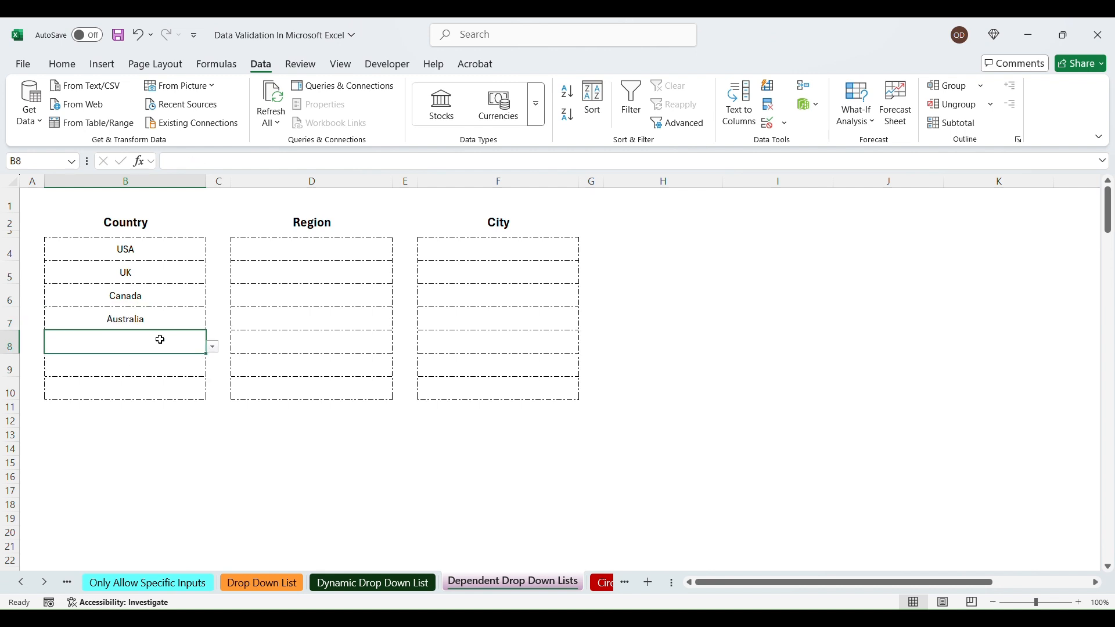
pyautogui.write('sou')
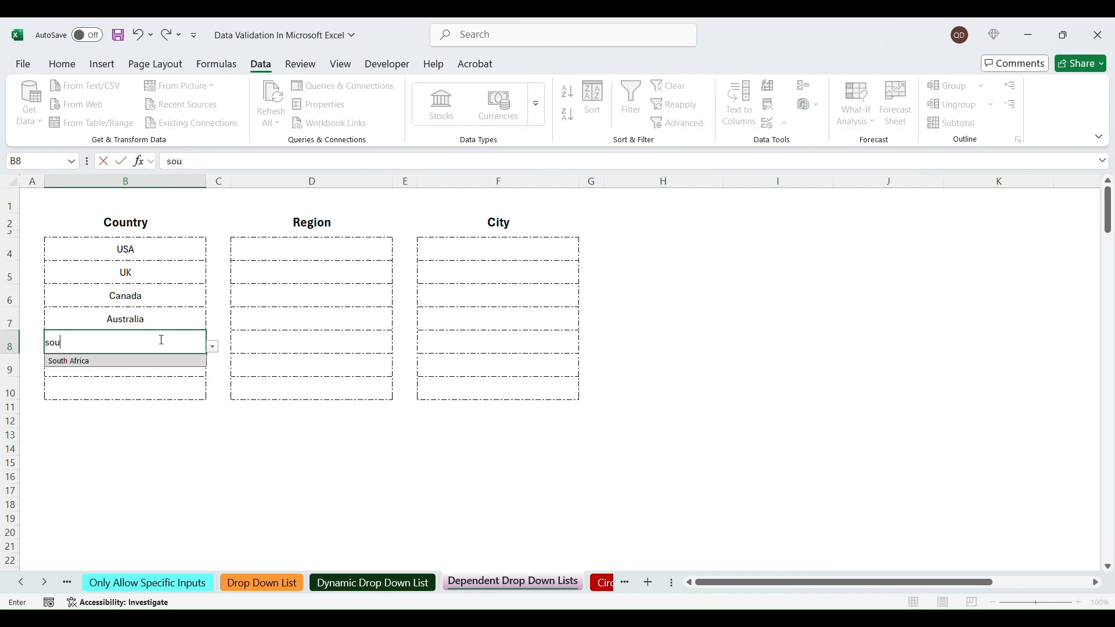
pyautogui.click(87, 362)
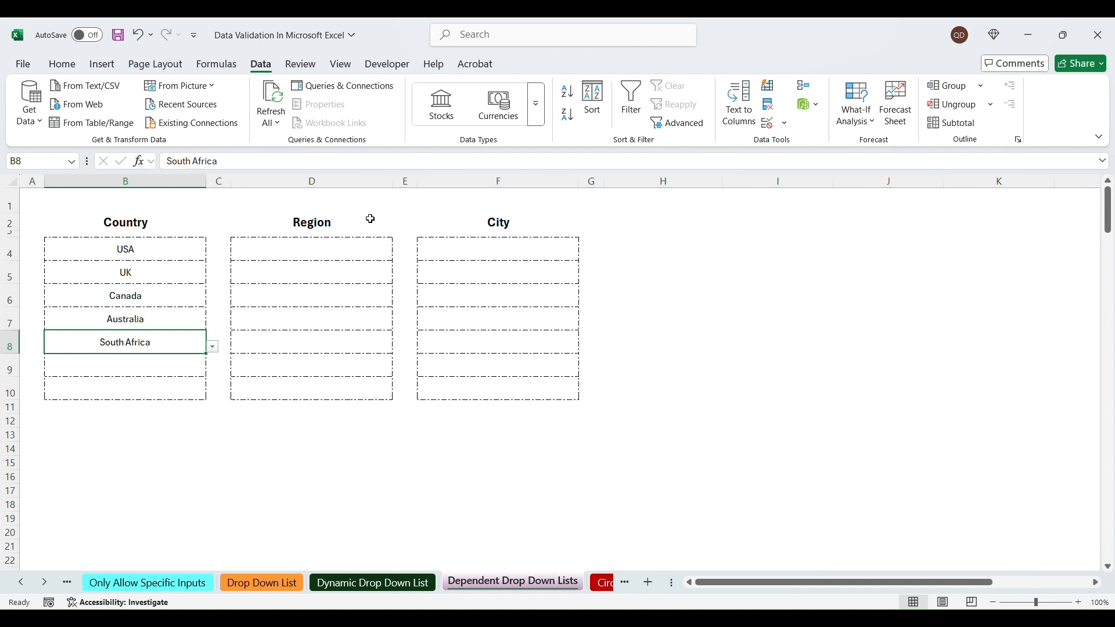
# Step: Look over the empty Region cells D4:D10 beside the chosen countries
pyautogui.click(331, 244)
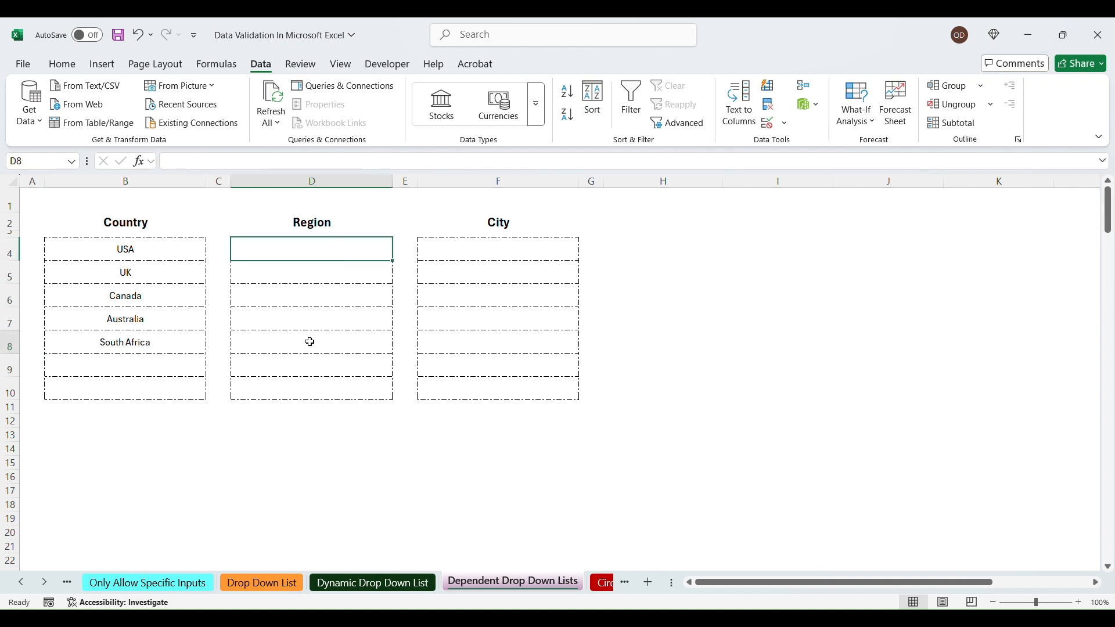
pyautogui.moveTo(310, 342); pyautogui.dragTo(319, 246)
pyautogui.click(319, 245)
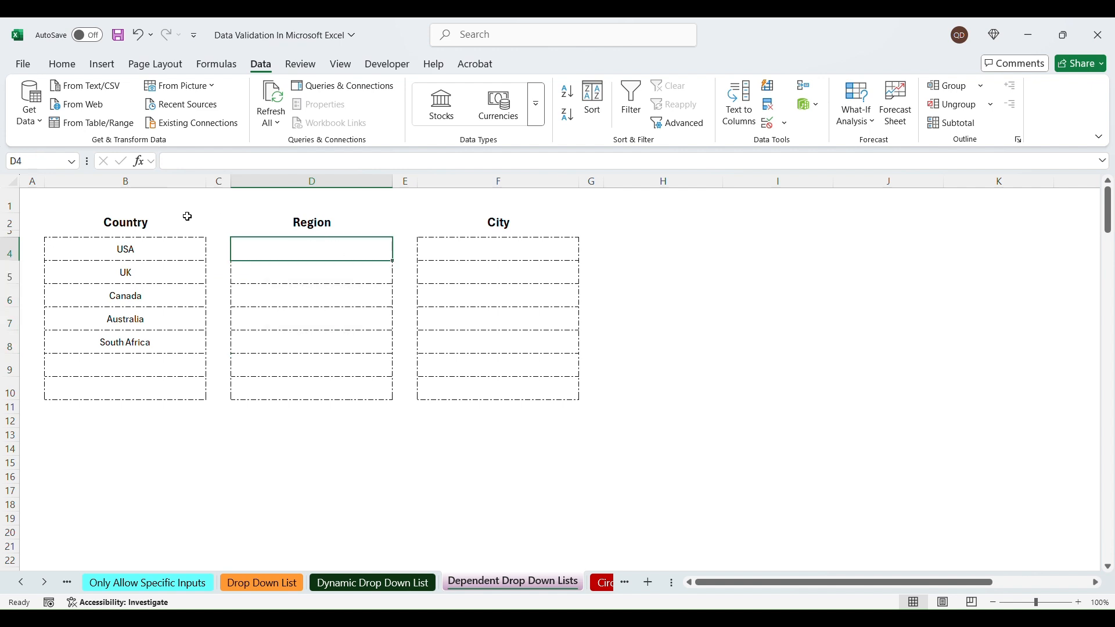
pyautogui.click(108, 255)
pyautogui.moveTo(339, 246); pyautogui.dragTo(333, 389)
# Step: Create named ranges from the region lists J28:N33, using only the top row for the names
pyautogui.click(786, 389)
pyautogui.scroll(-4, 650, 389)
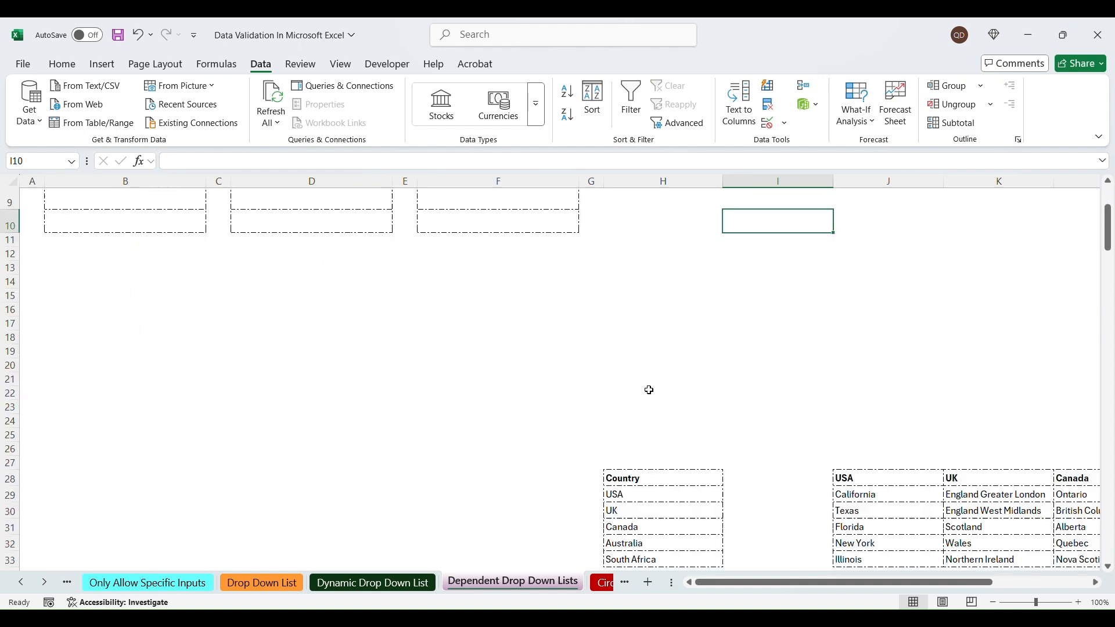
pyautogui.moveTo(814, 583); pyautogui.dragTo(911, 583)
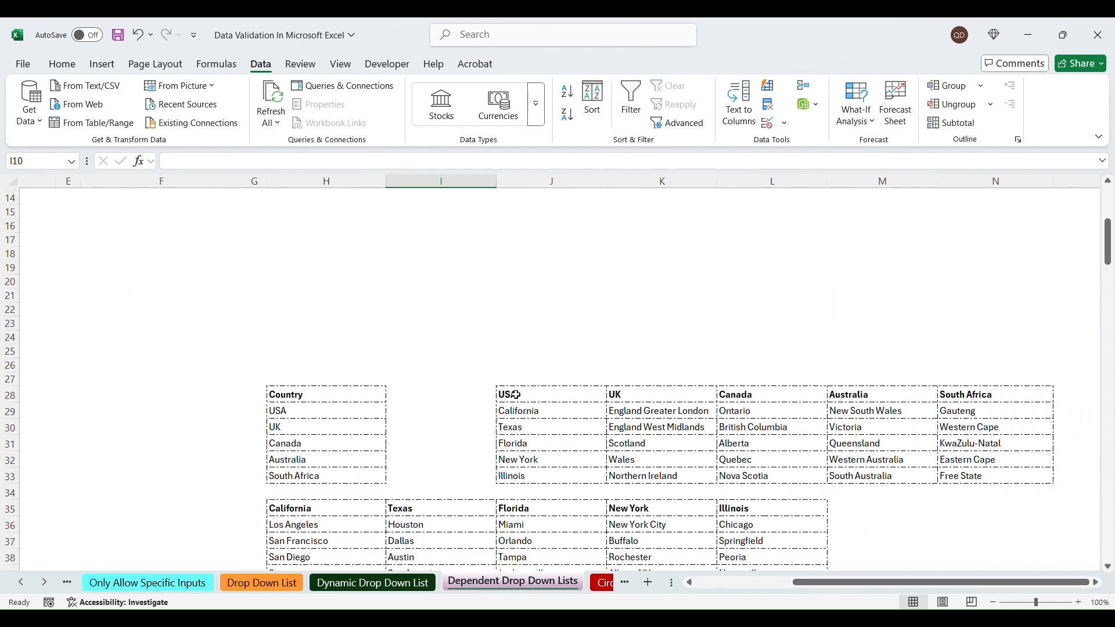
pyautogui.moveTo(516, 395); pyautogui.dragTo(790, 475)
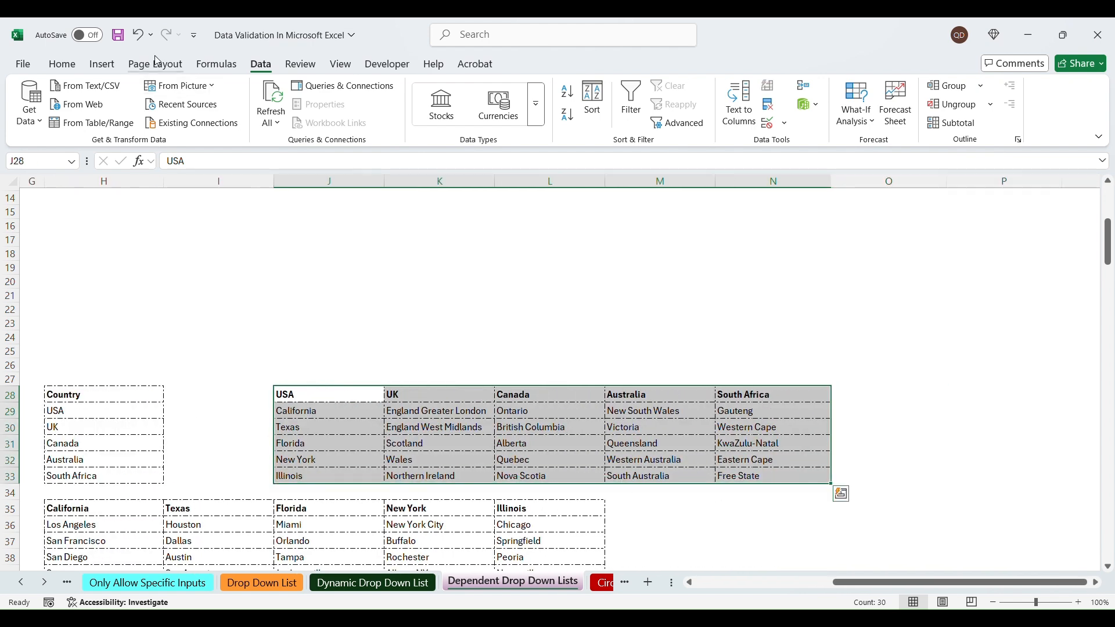
pyautogui.click(216, 64)
pyautogui.click(612, 124)
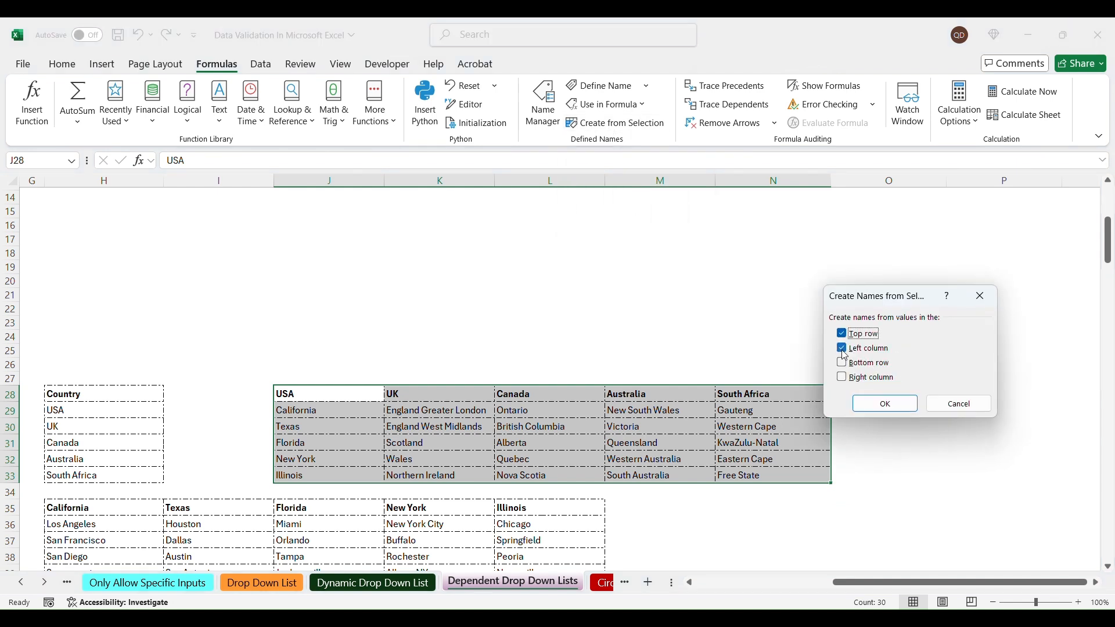
pyautogui.click(844, 349)
pyautogui.click(900, 405)
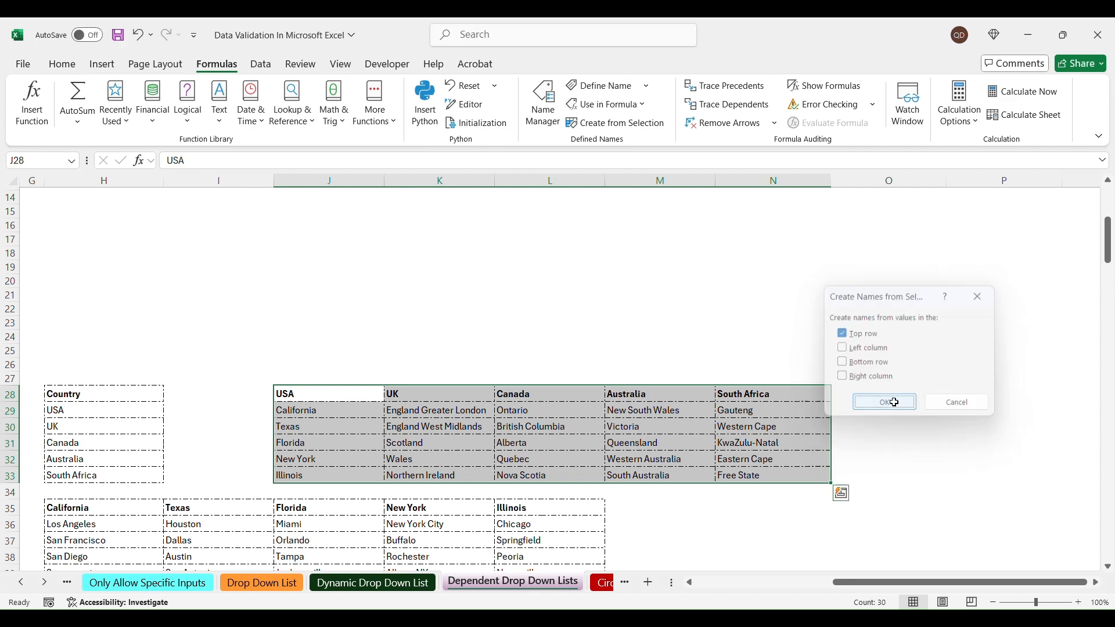
# Step: Review the workbook's defined names in the Name Manager, including those for the region lists
pyautogui.moveTo(865, 584); pyautogui.dragTo(831, 586)
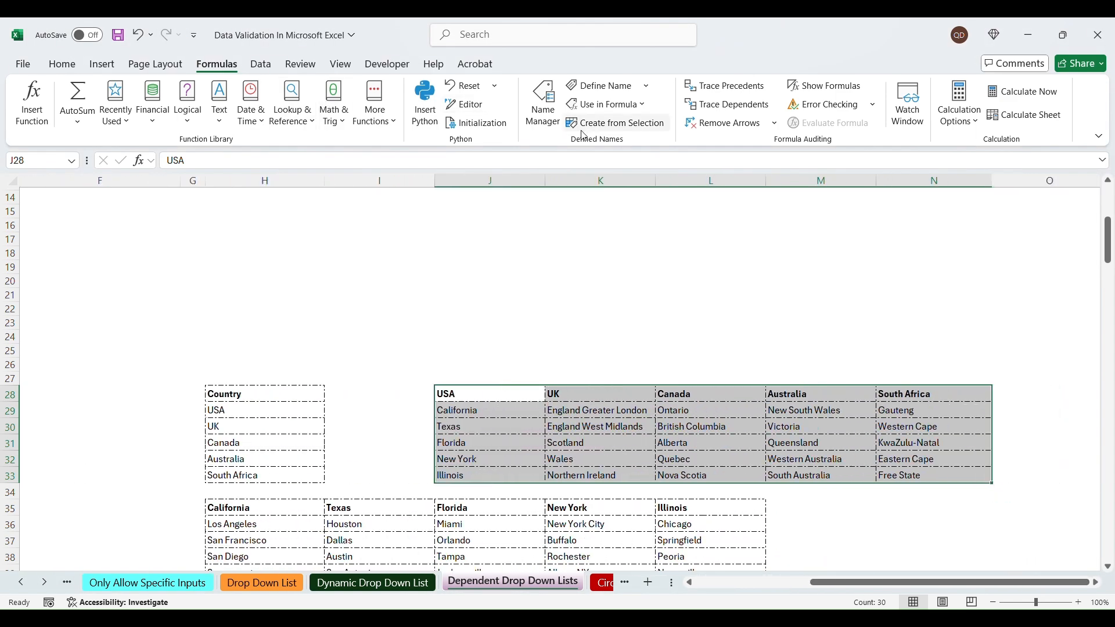
pyautogui.click(546, 102)
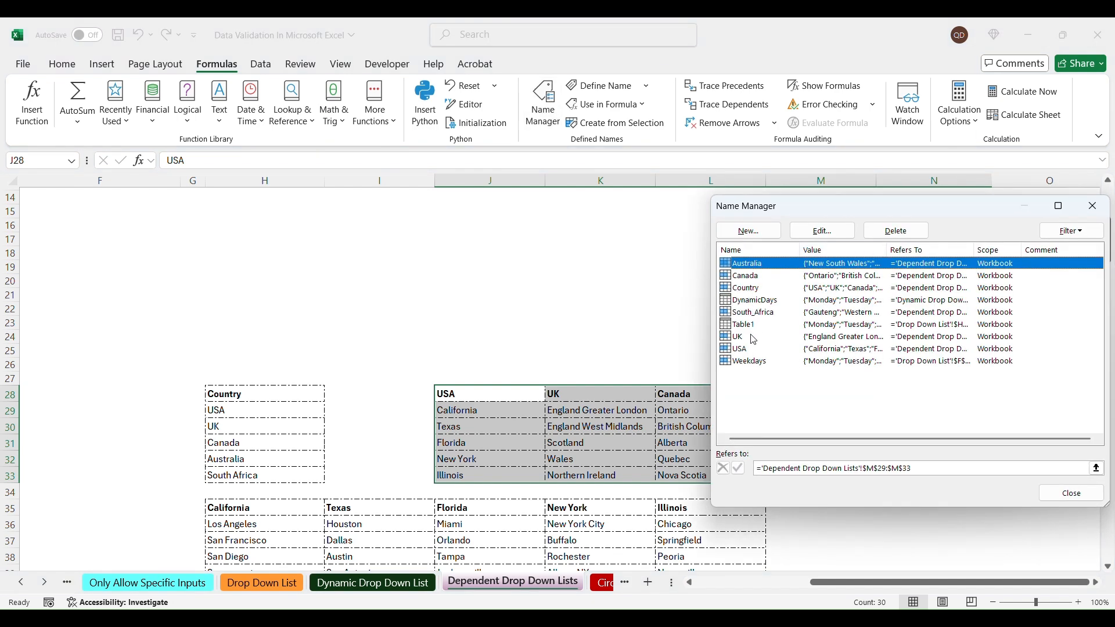
pyautogui.moveTo(838, 213); pyautogui.dragTo(691, 272)
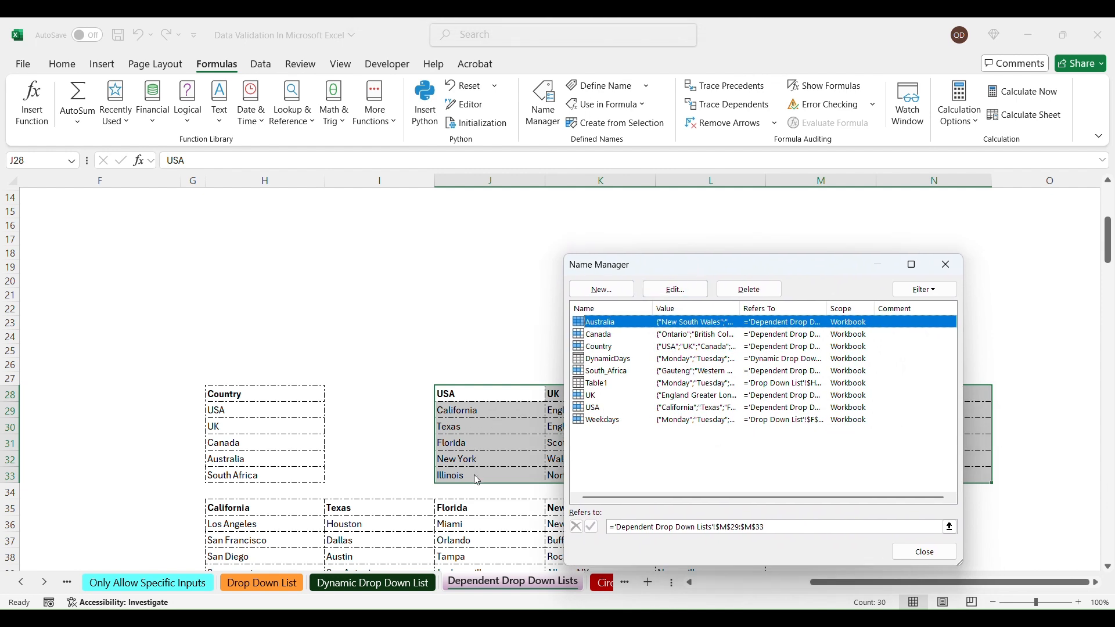
pyautogui.click(925, 552)
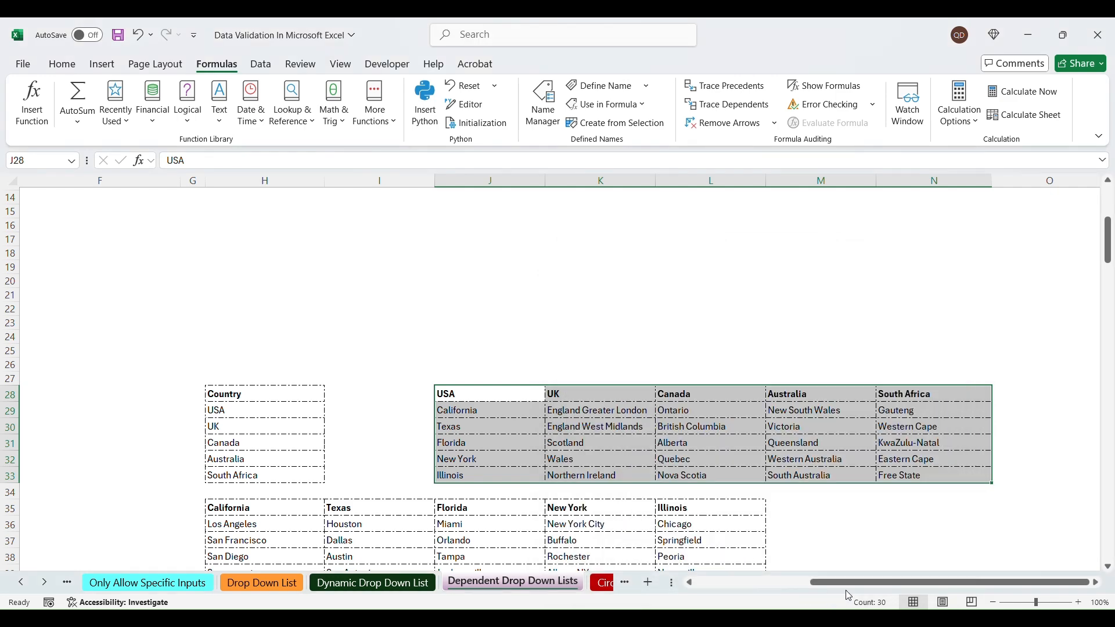
# Step: Compare the country names in H29:H33 with the region list headers in J28:N28
pyautogui.moveTo(849, 587); pyautogui.dragTo(715, 591)
pyautogui.scroll(5, 383, 371)
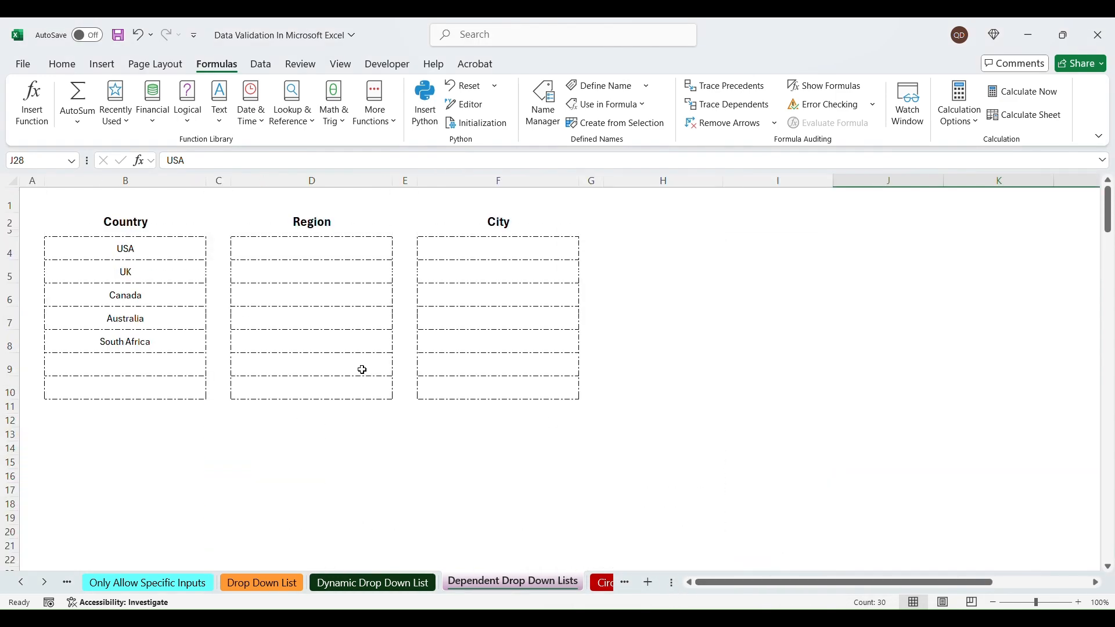
pyautogui.click(336, 250)
pyautogui.moveTo(729, 583); pyautogui.dragTo(813, 587)
pyautogui.scroll(-4, 766, 485)
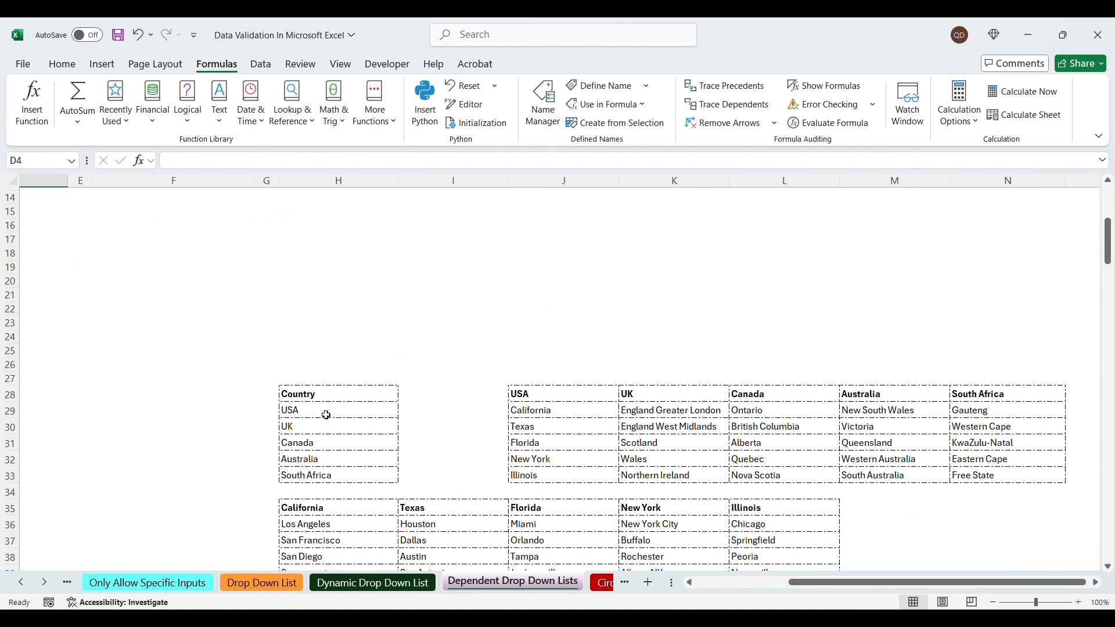
pyautogui.moveTo(324, 412); pyautogui.dragTo(326, 476)
pyautogui.moveTo(532, 397); pyautogui.dragTo(966, 394)
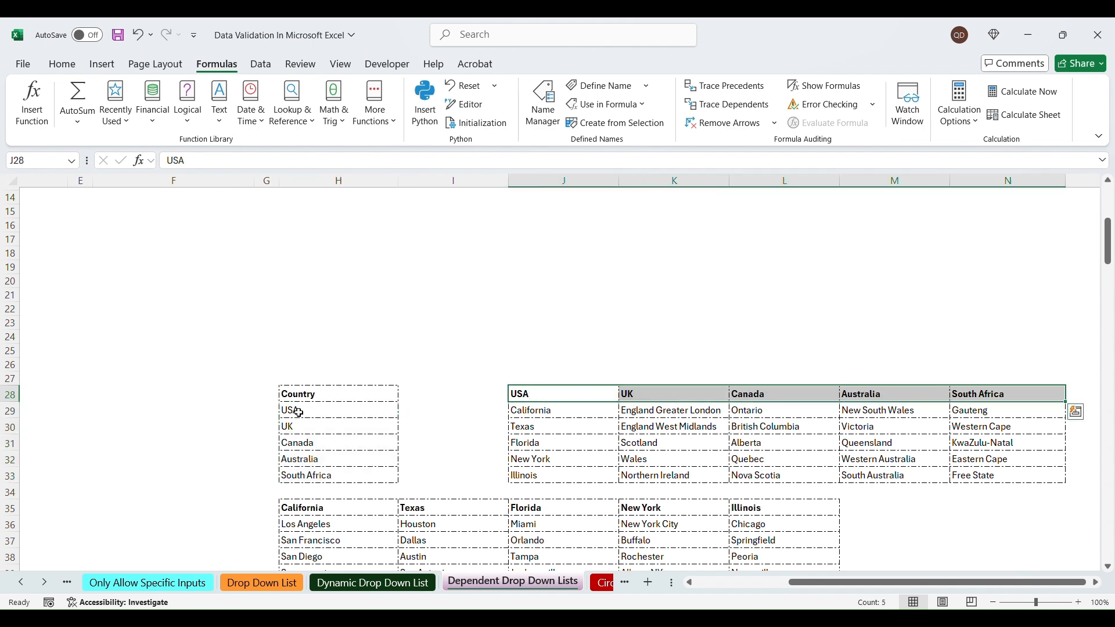
pyautogui.moveTo(299, 412); pyautogui.dragTo(302, 473)
# Step: Return to the input cells, check the country in B4 and select the Region cell D4 beside it
pyautogui.hscroll(-5, 288, 406)
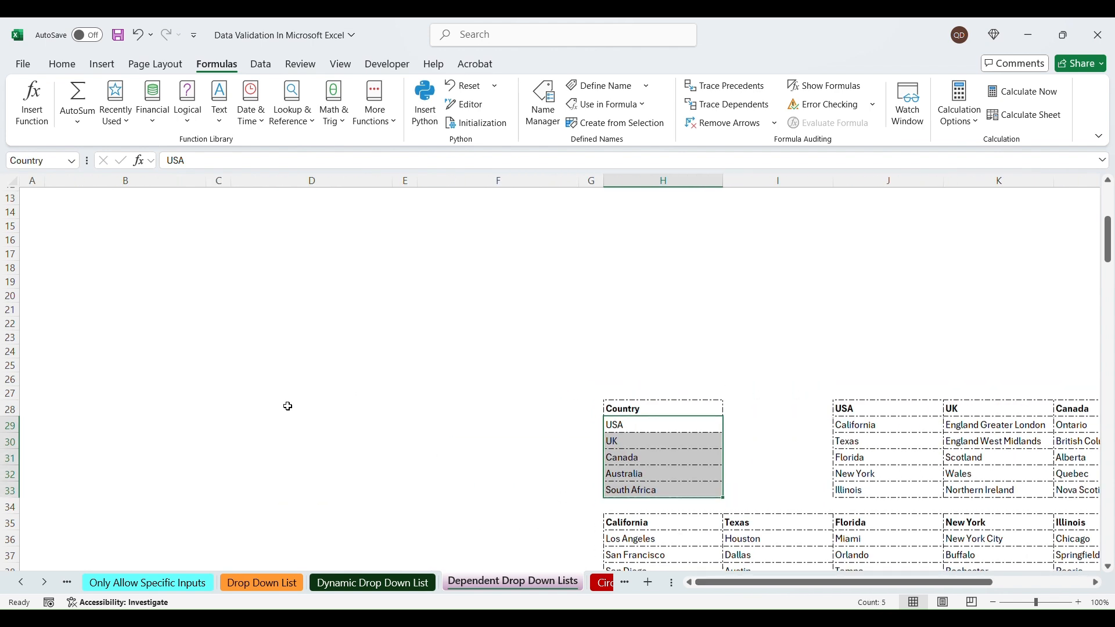
pyautogui.scroll(4, 288, 407)
pyautogui.click(316, 253)
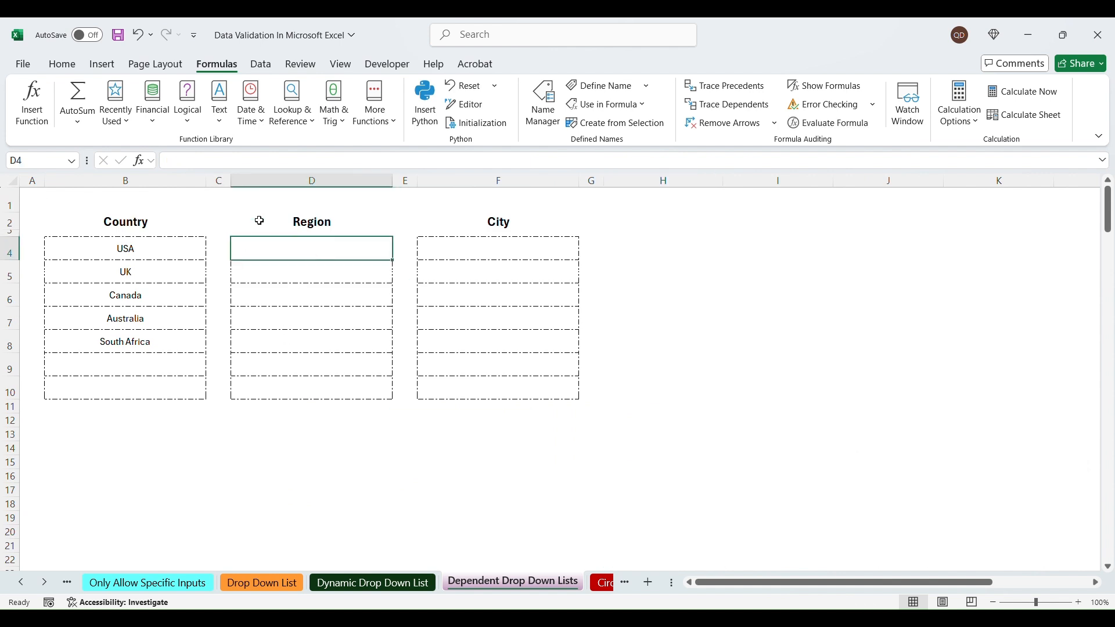
pyautogui.click(131, 248)
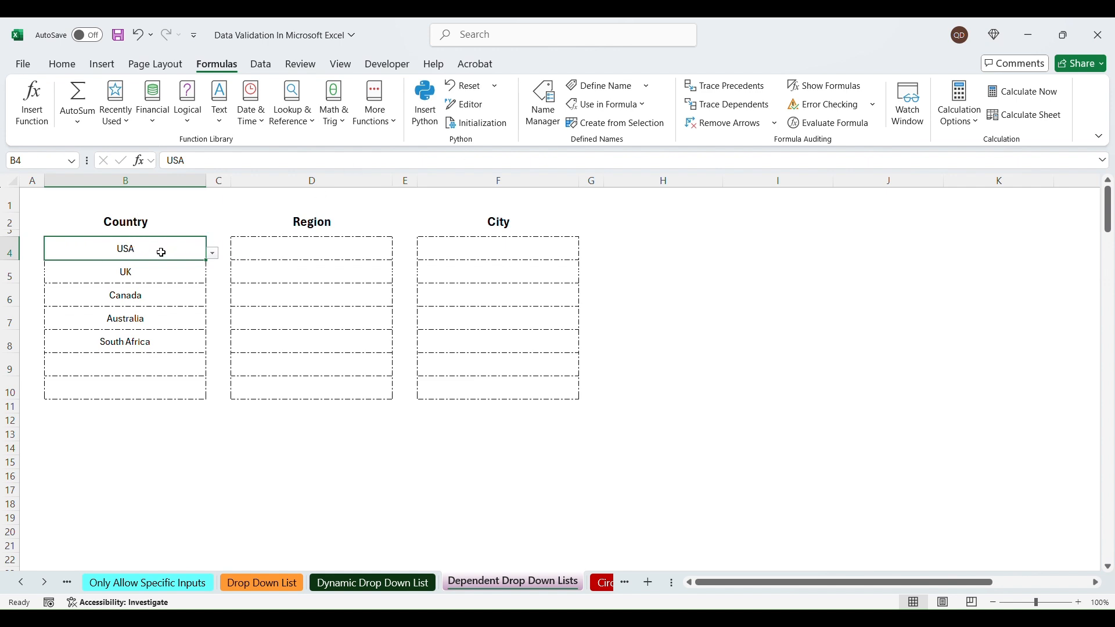
pyautogui.click(321, 254)
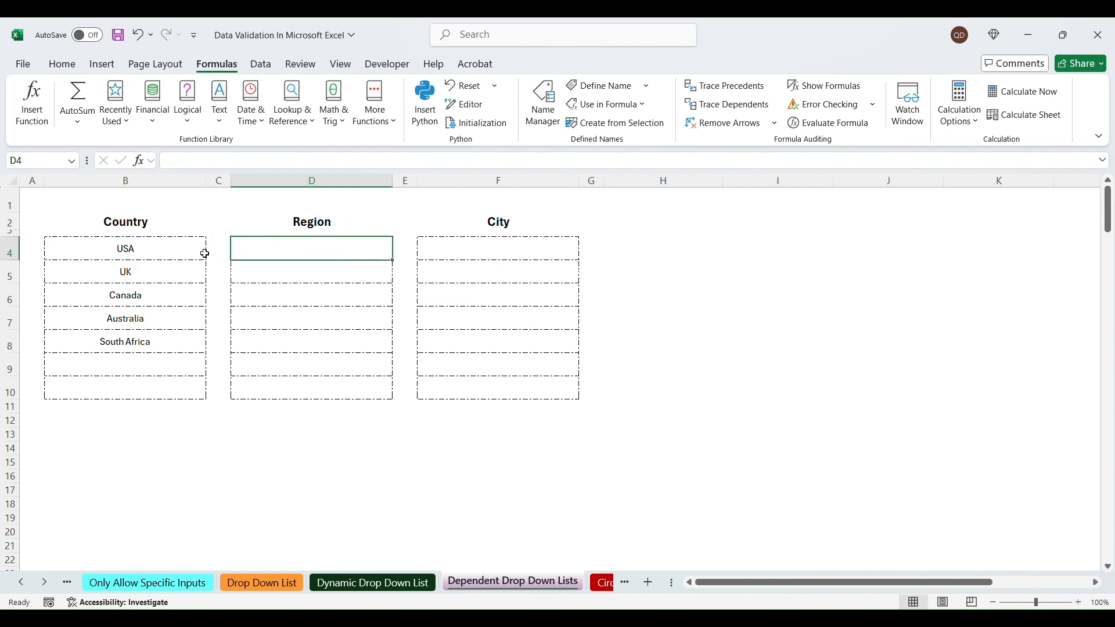
# Step: Try out =INDIRECT(B4) in H4 to list the regions for that country, and delete the test formula
pyautogui.click(682, 251)
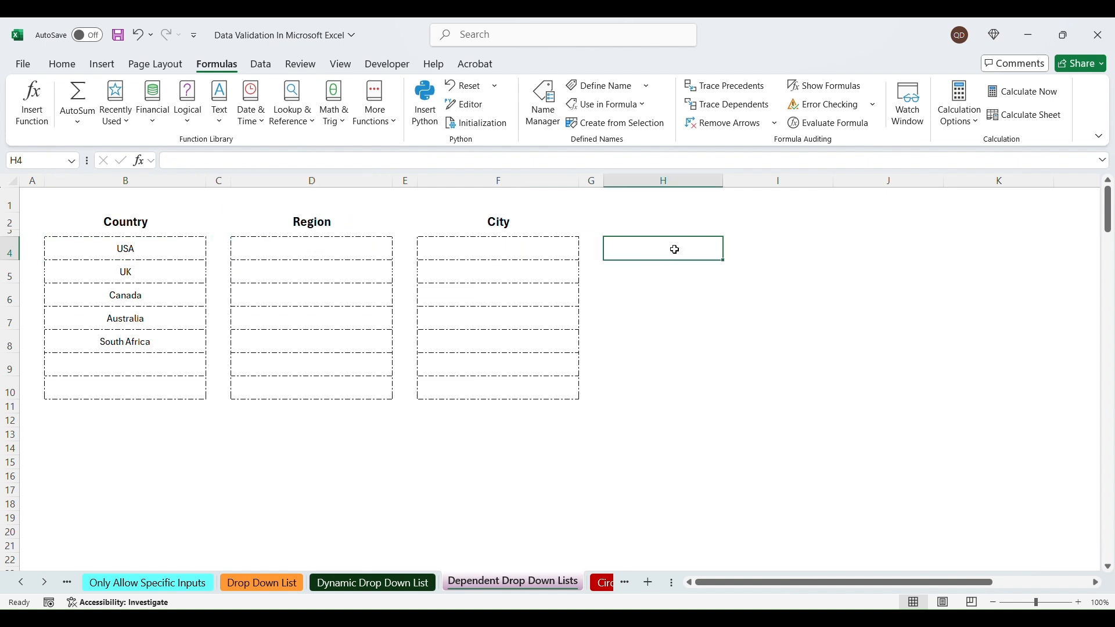
pyautogui.write('=ind')
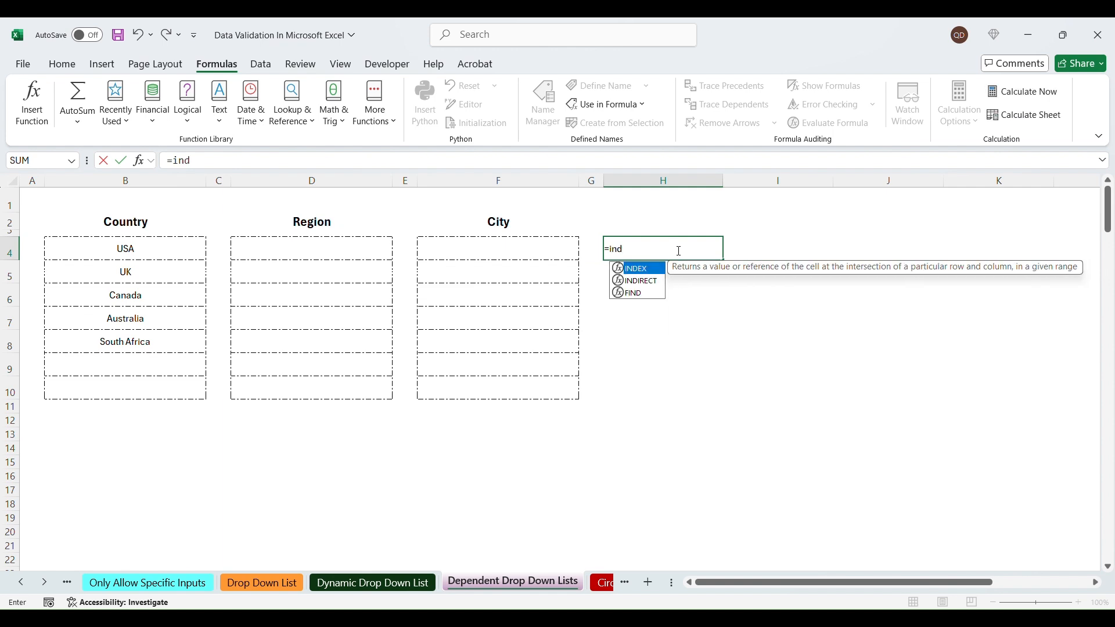
pyautogui.write('irect(')
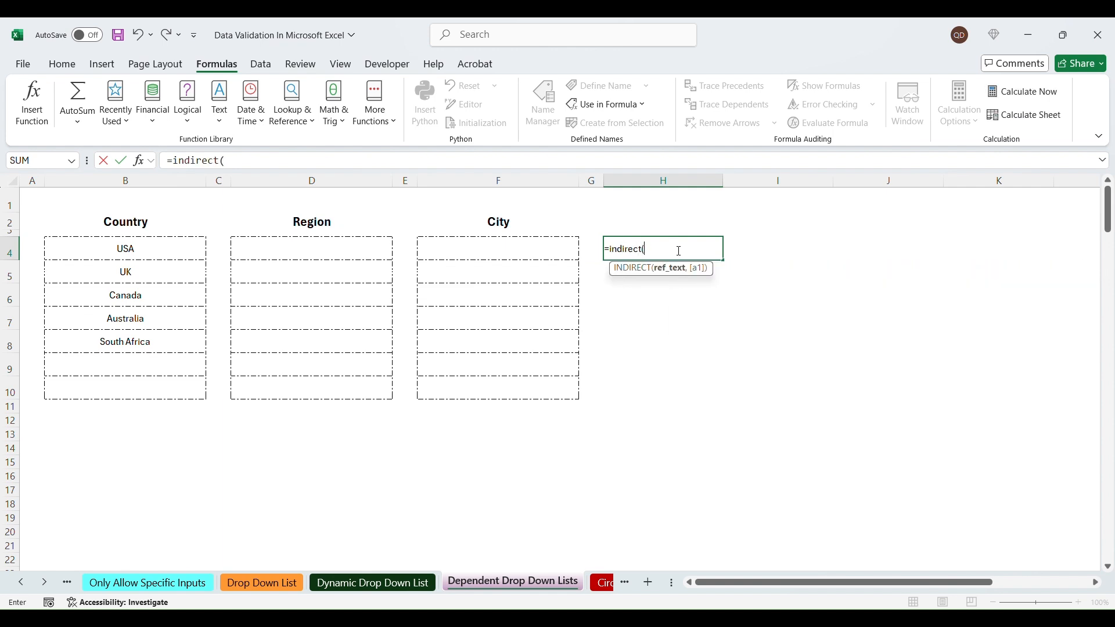
pyautogui.click(148, 249)
pyautogui.write(')')
pyautogui.press('Return')
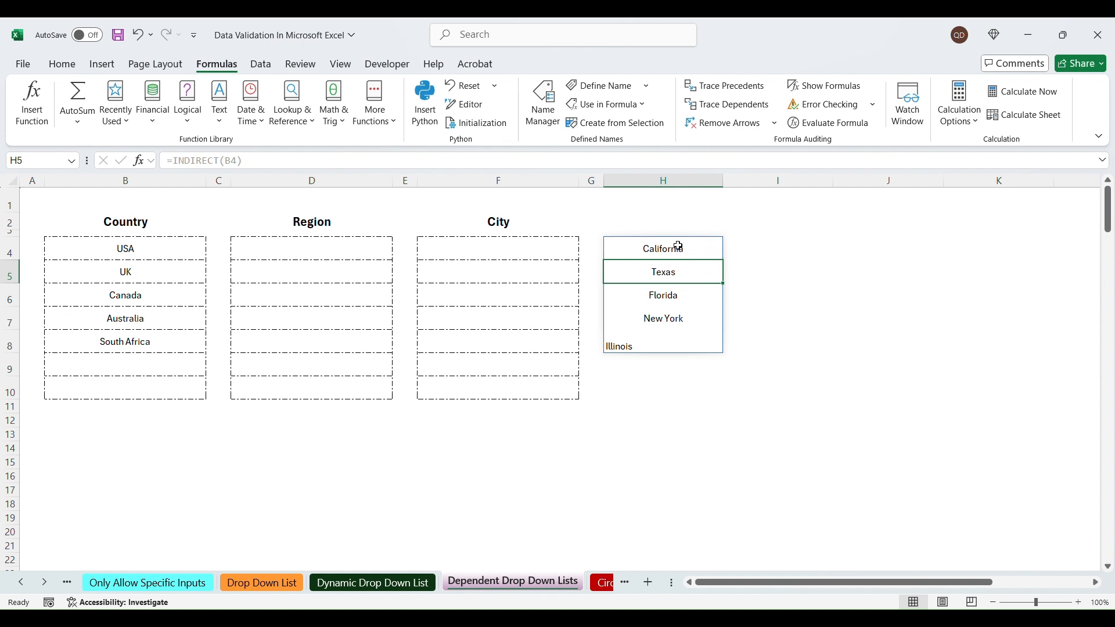
pyautogui.click(672, 251)
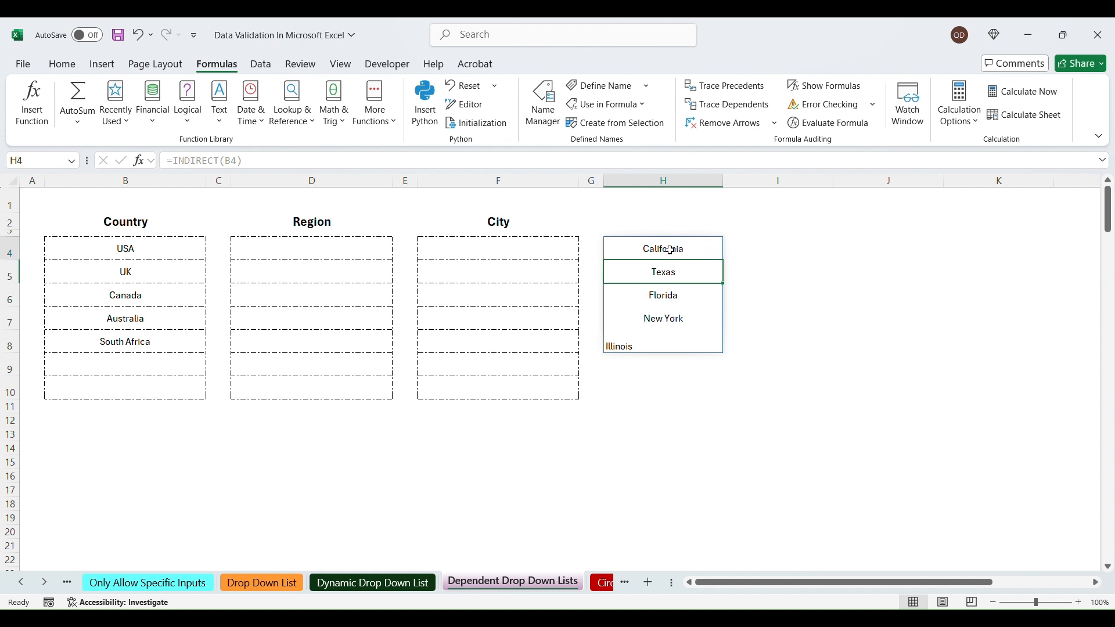
pyautogui.press('Delete')
# Step: Open data validation for the Region cell D4 and allow a List
pyautogui.click(284, 255)
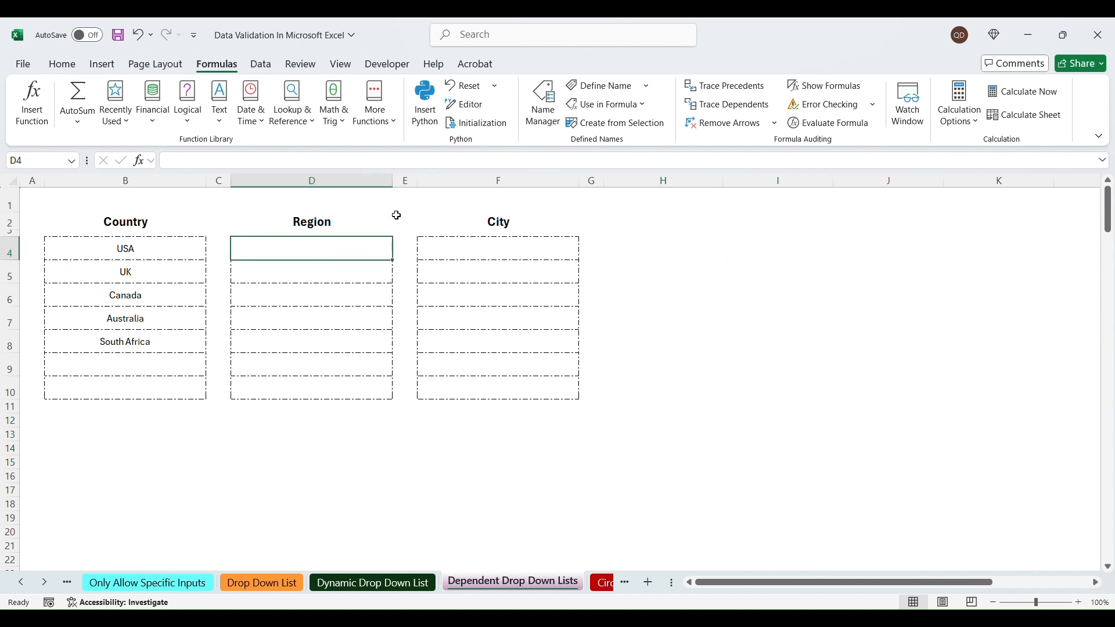
pyautogui.click(261, 64)
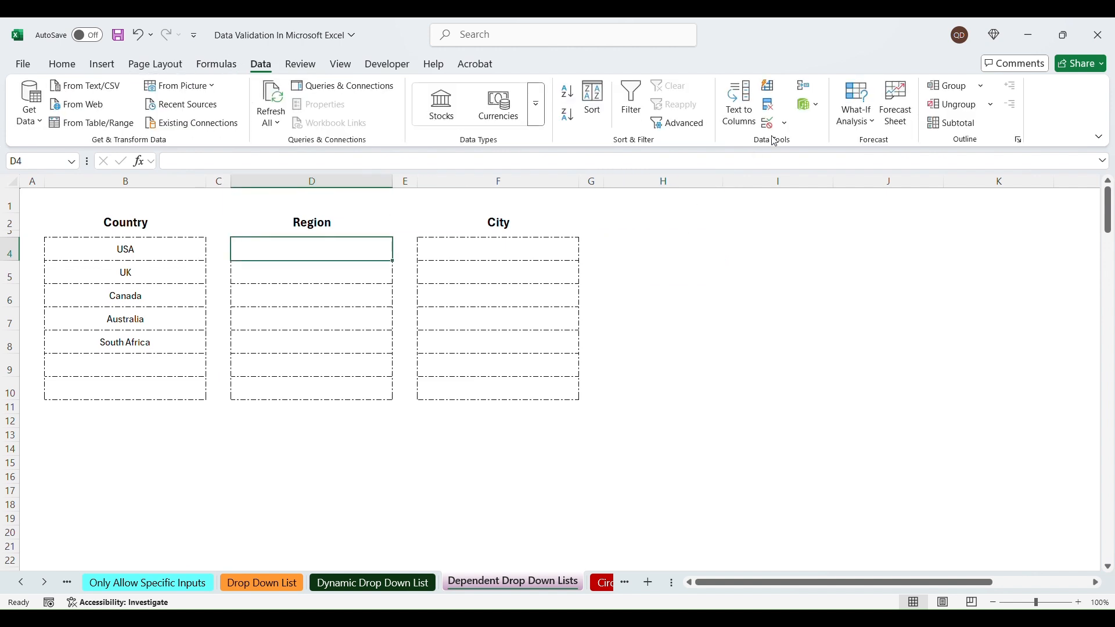
pyautogui.click(768, 123)
pyautogui.click(666, 378)
pyautogui.click(666, 420)
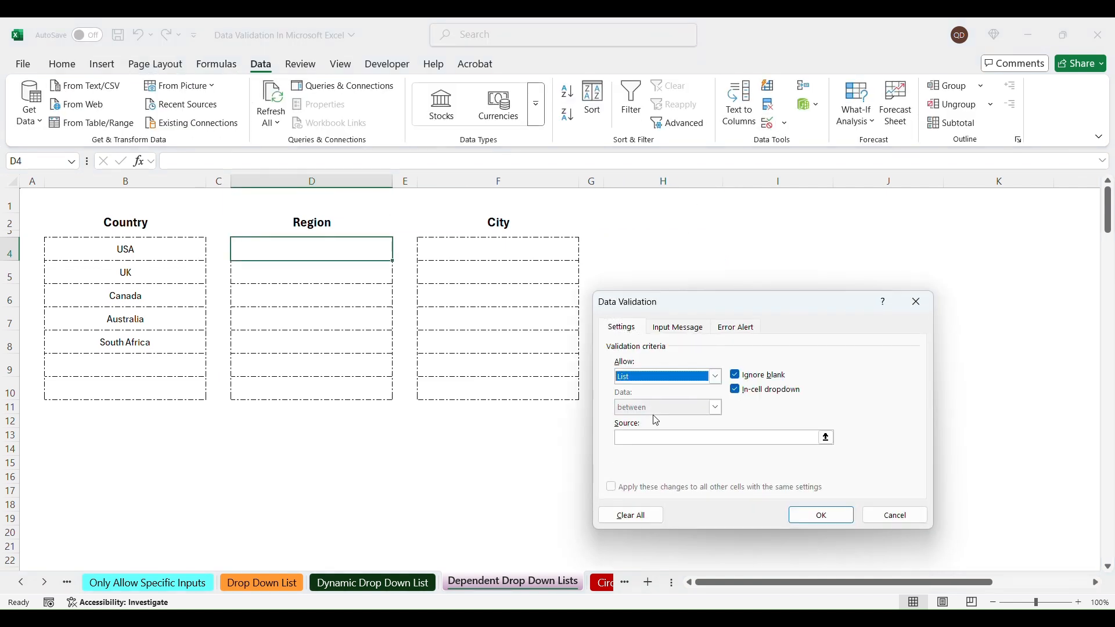
# Step: Set D4's list source to =INDIRECT(B4), with the cell reference made relative, and apply the validation
pyautogui.click(667, 438)
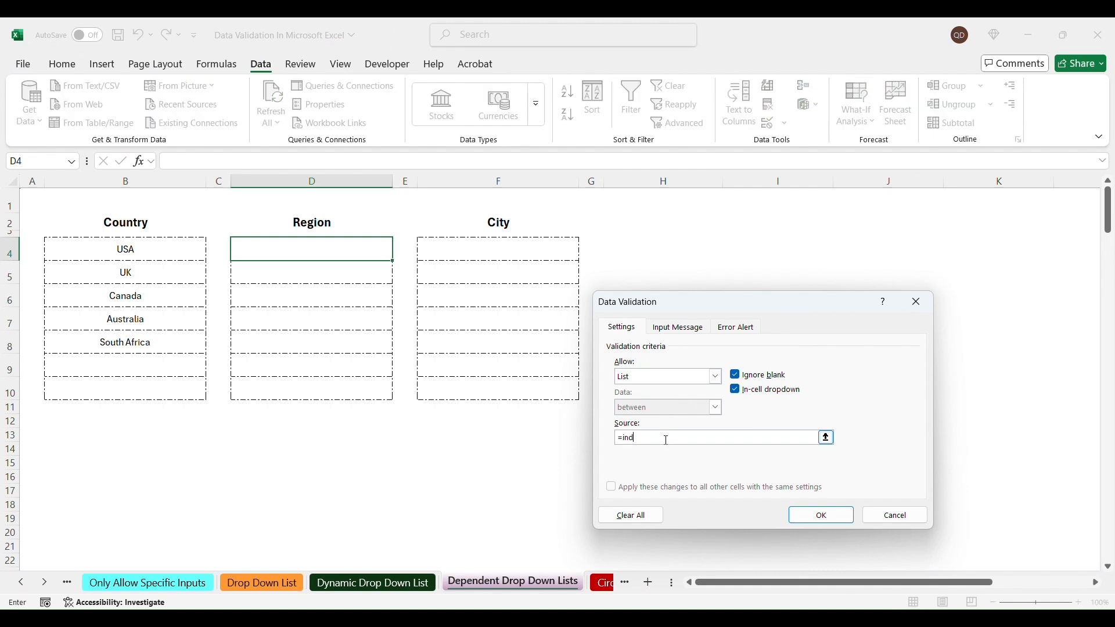
pyautogui.write('=indirect(')
pyautogui.click(158, 248)
pyautogui.write(')')
pyautogui.click(663, 440)
pyautogui.press('BackSpace')
pyautogui.click(657, 439)
pyautogui.press('BackSpace')
pyautogui.click(832, 519)
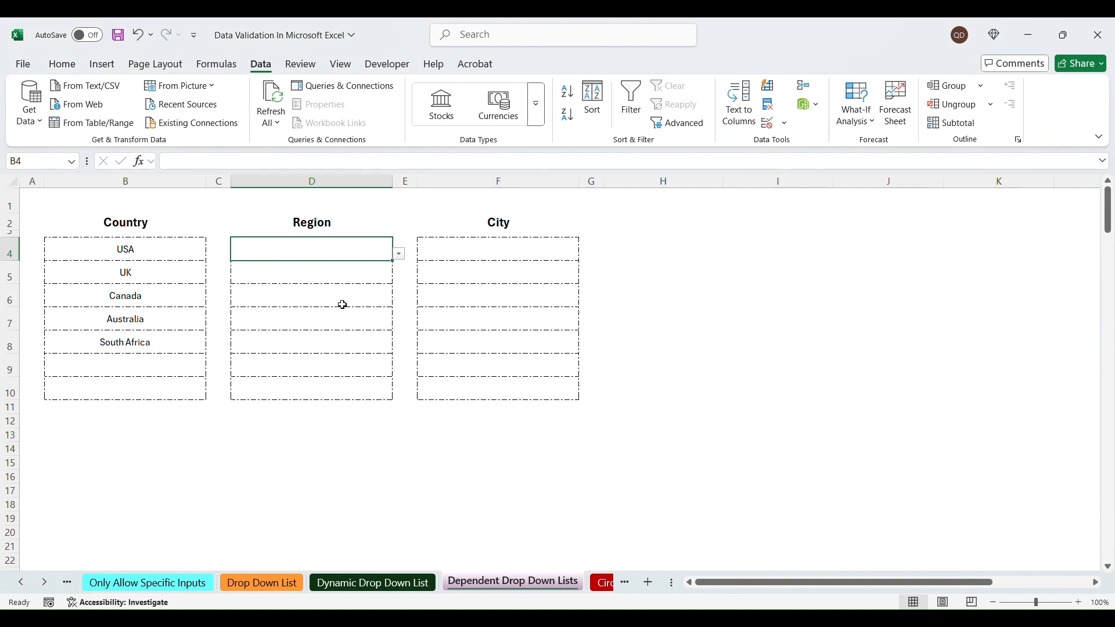
# Step: Check the region options offered by the drop-down list in D4
pyautogui.moveTo(367, 249); pyautogui.dragTo(373, 394)
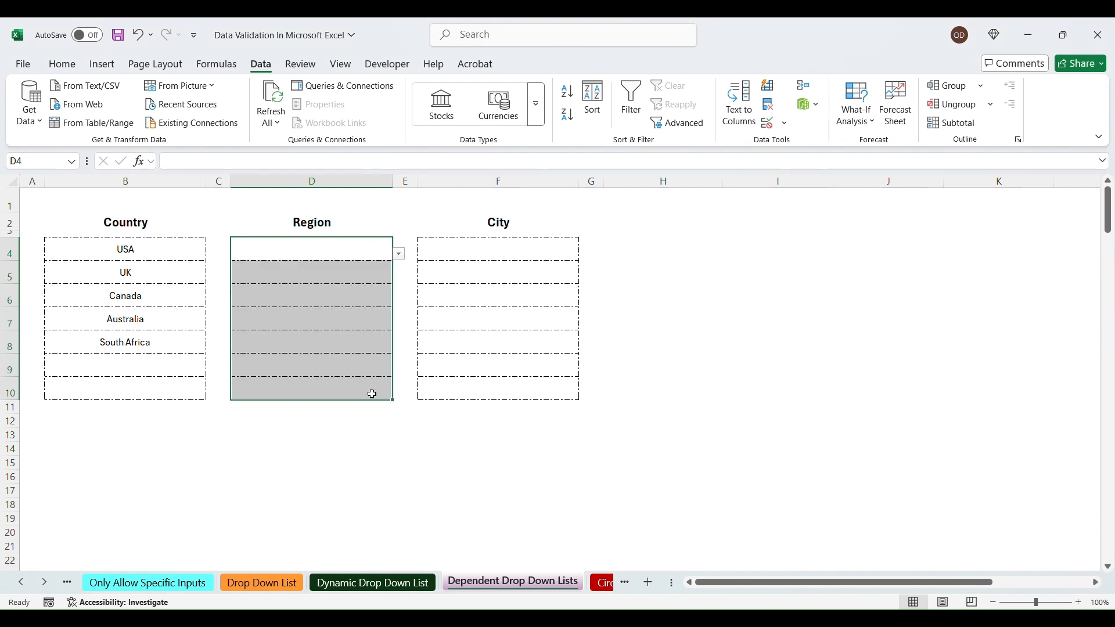
pyautogui.click(368, 252)
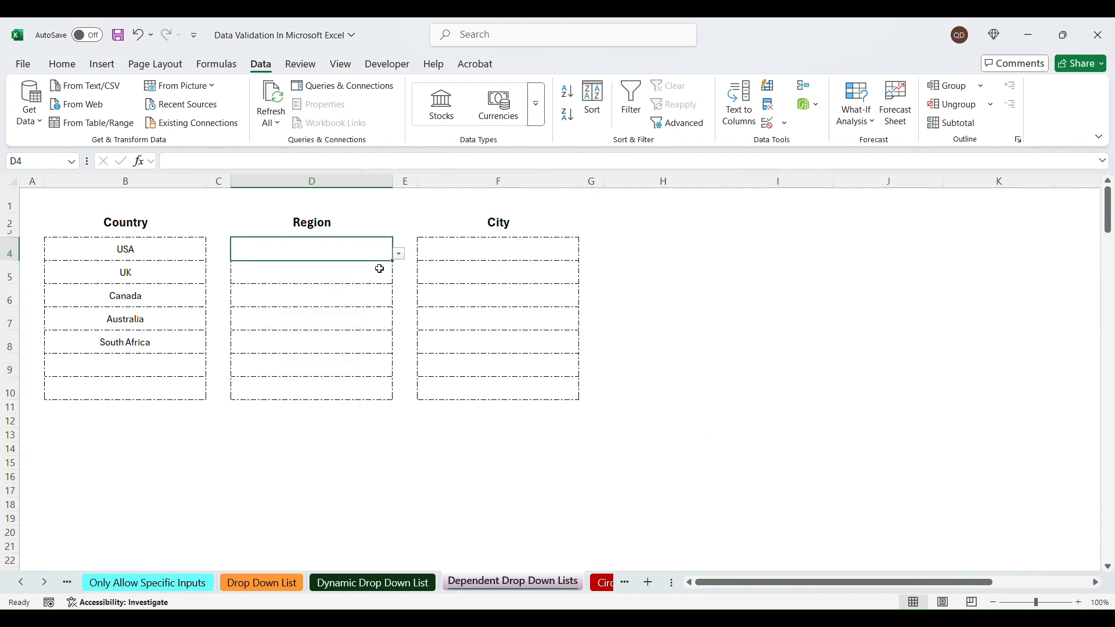
pyautogui.click(366, 277)
pyautogui.click(366, 251)
pyautogui.click(399, 254)
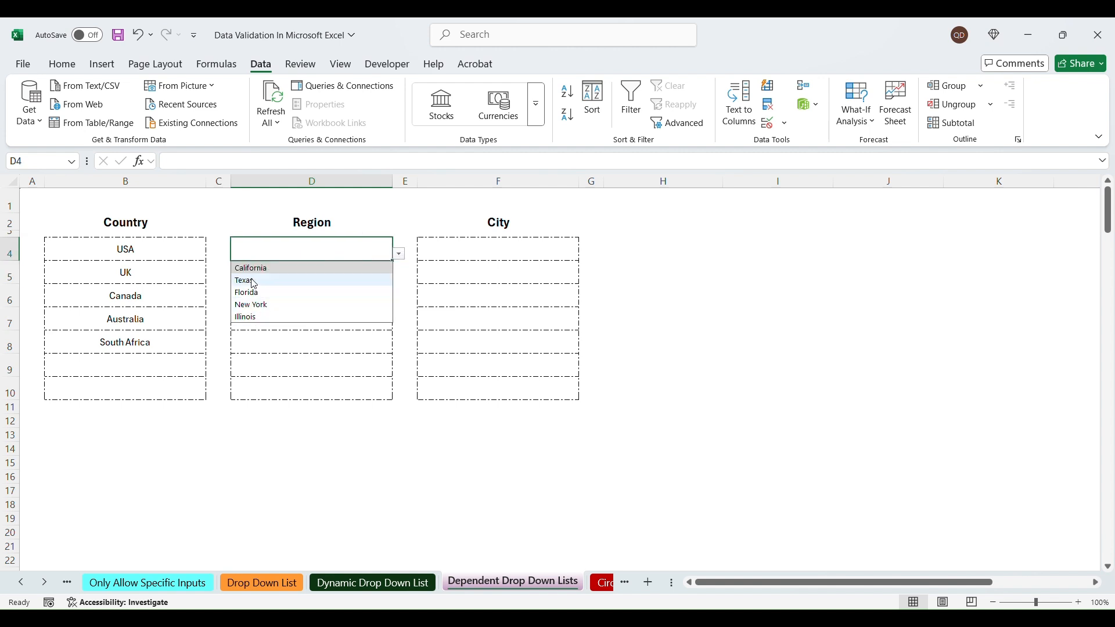
pyautogui.click(288, 376)
# Step: Copy the Region drop-down from D4 to D5:D10
pyautogui.click(345, 257)
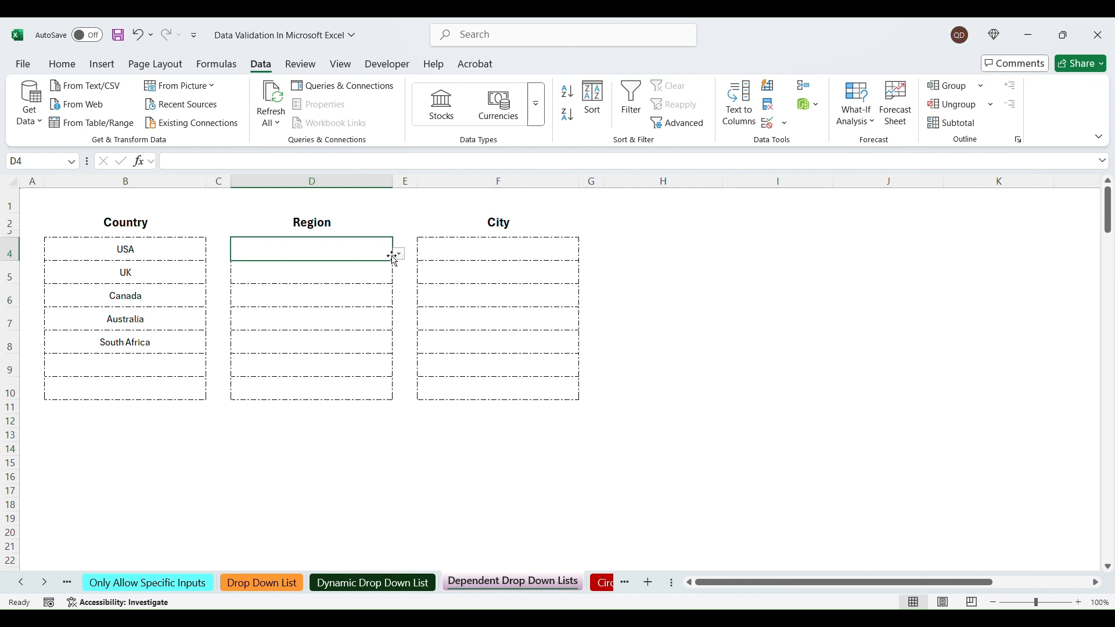
pyautogui.hotkey('ctrl', 'c')
pyautogui.moveTo(356, 273); pyautogui.dragTo(349, 381)
pyautogui.press('Return')
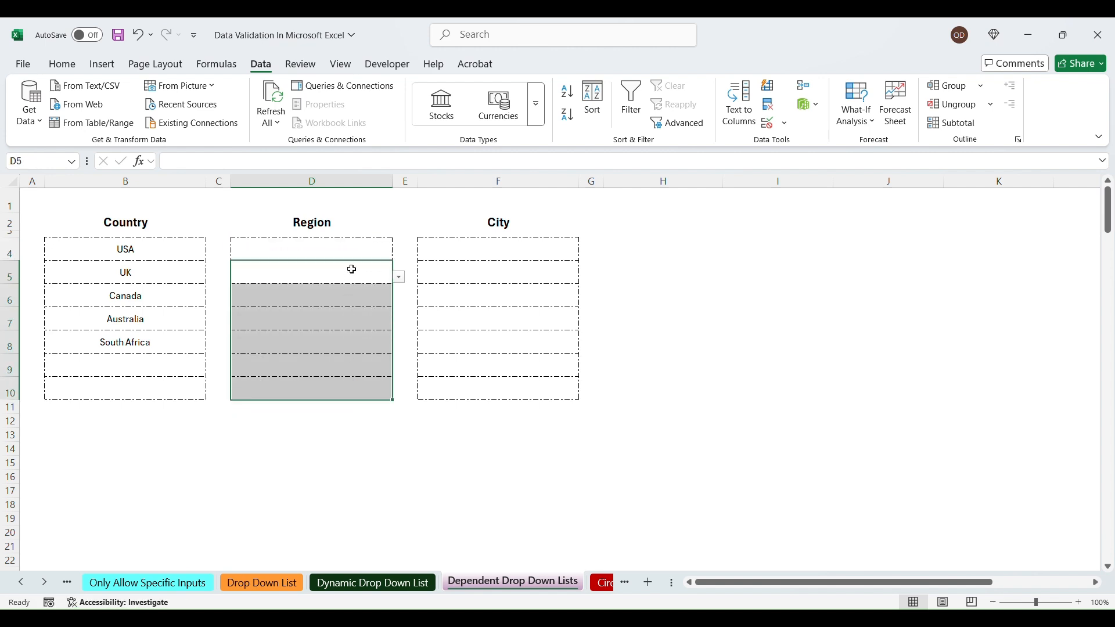
# Step: Examine the drop-down list in D5 and compare Region cells D5 and D6 with the countries in B5 and B6
pyautogui.click(399, 277)
pyautogui.press('Escape')
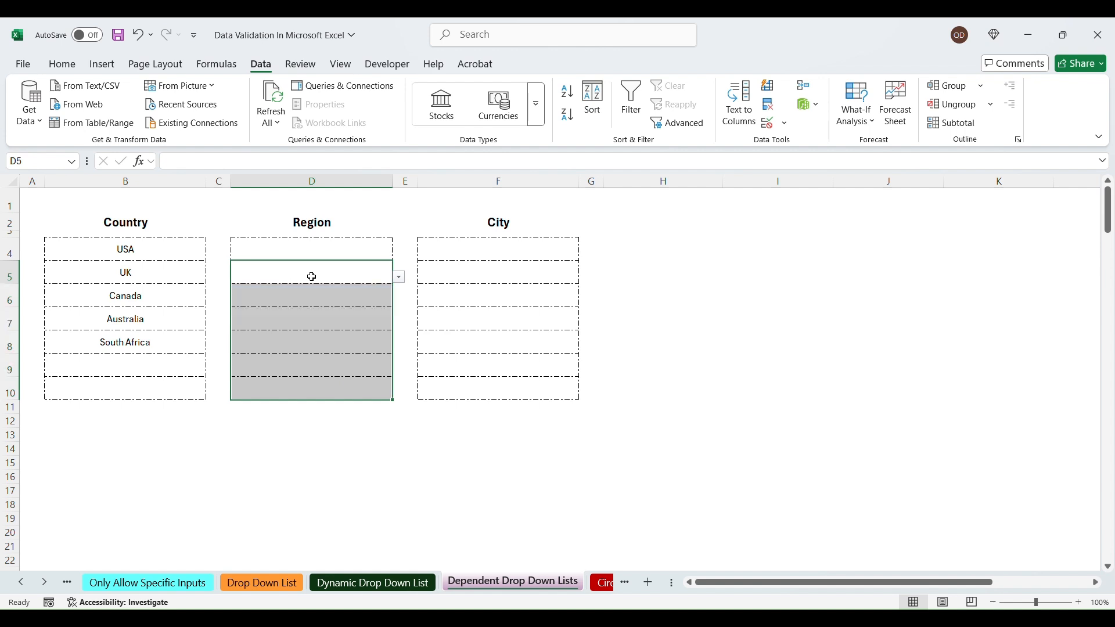
pyautogui.click(312, 277)
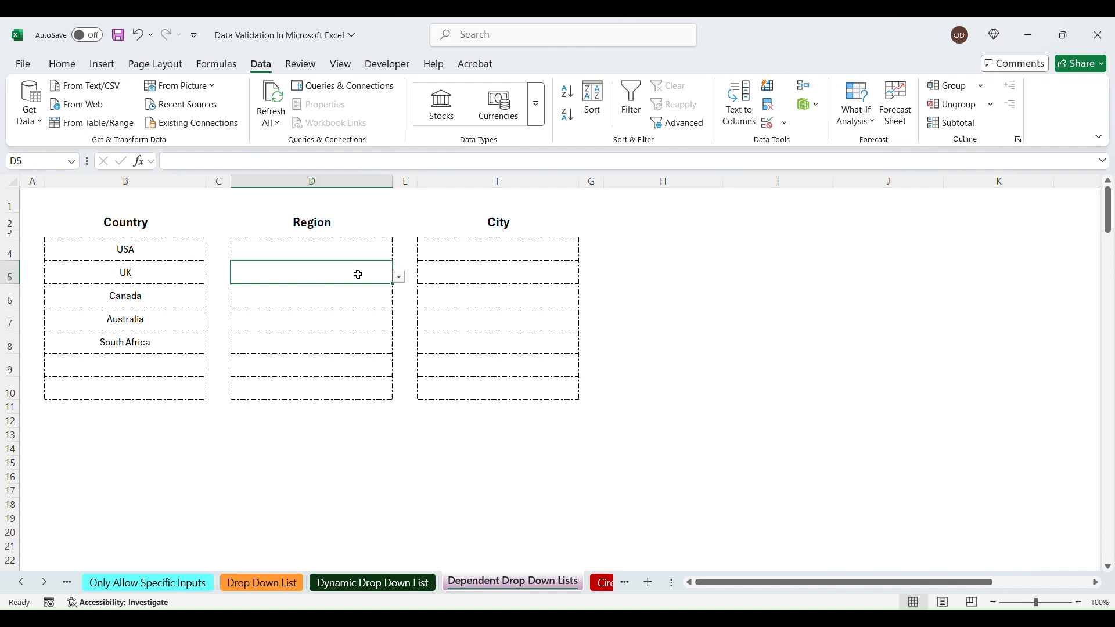
pyautogui.click(152, 277)
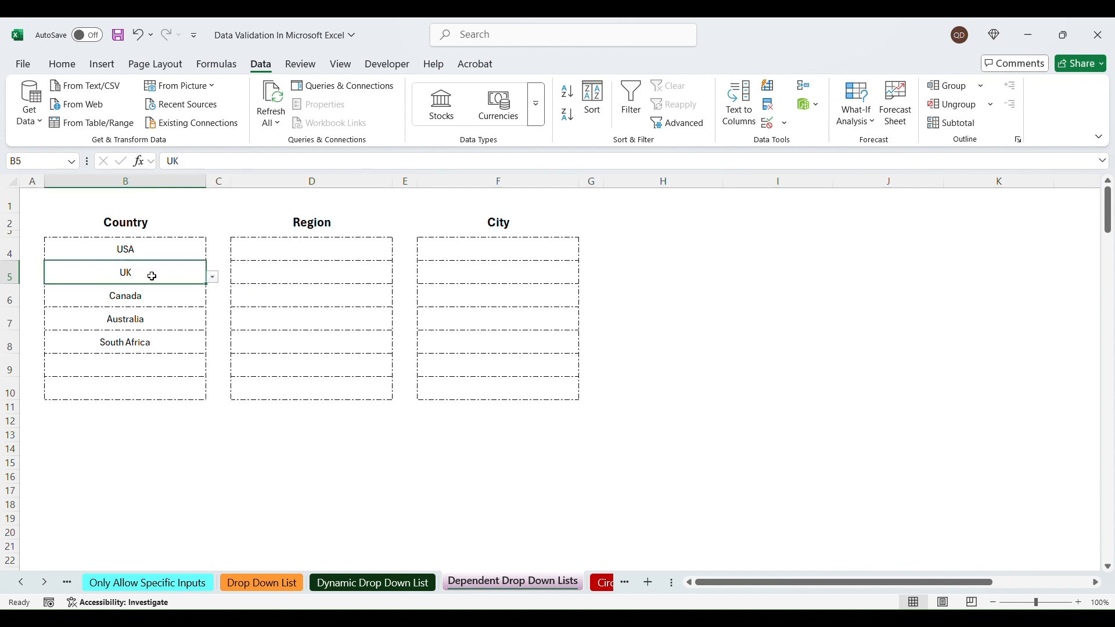
pyautogui.click(287, 301)
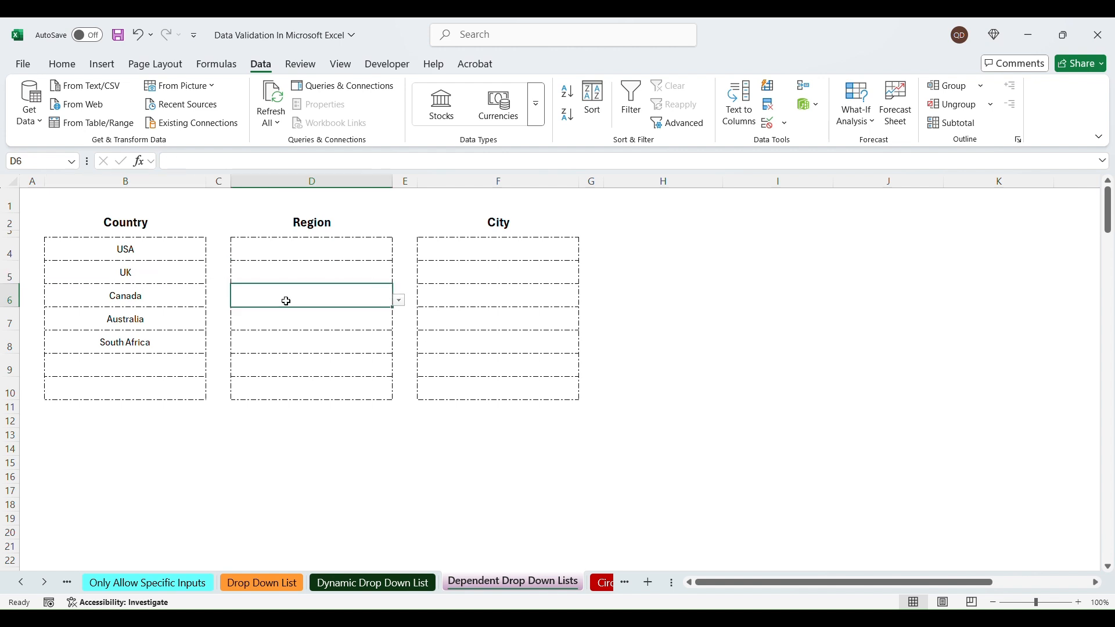
pyautogui.click(183, 296)
# Step: Choose New York as the region in D4 and England West Midlands in D5
pyautogui.click(340, 254)
pyautogui.click(400, 254)
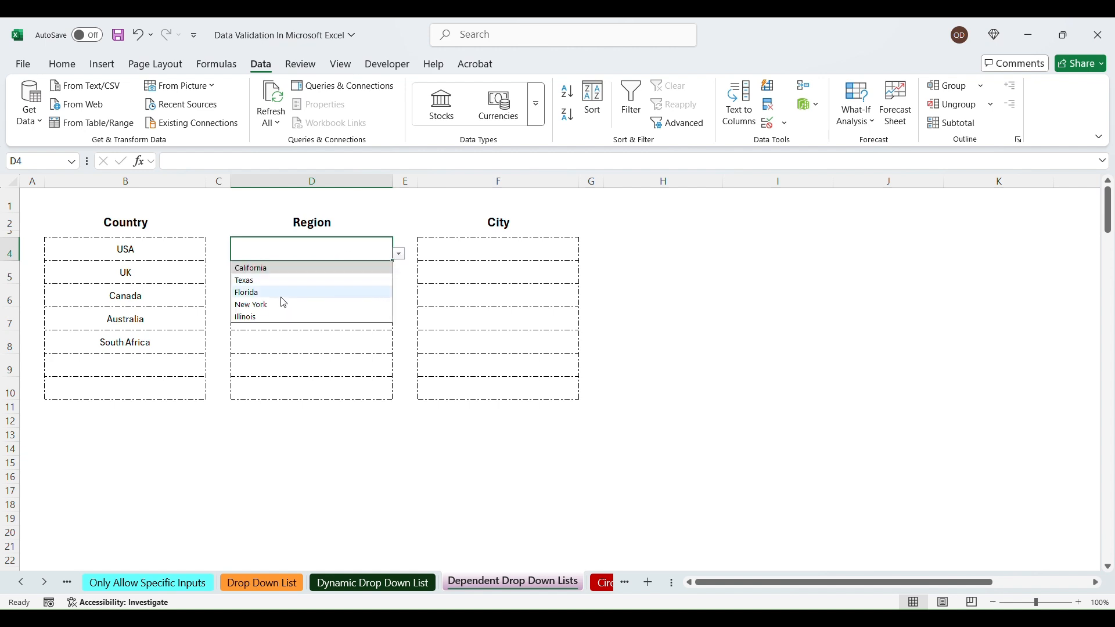
pyautogui.click(282, 295)
pyautogui.click(399, 253)
pyautogui.click(292, 304)
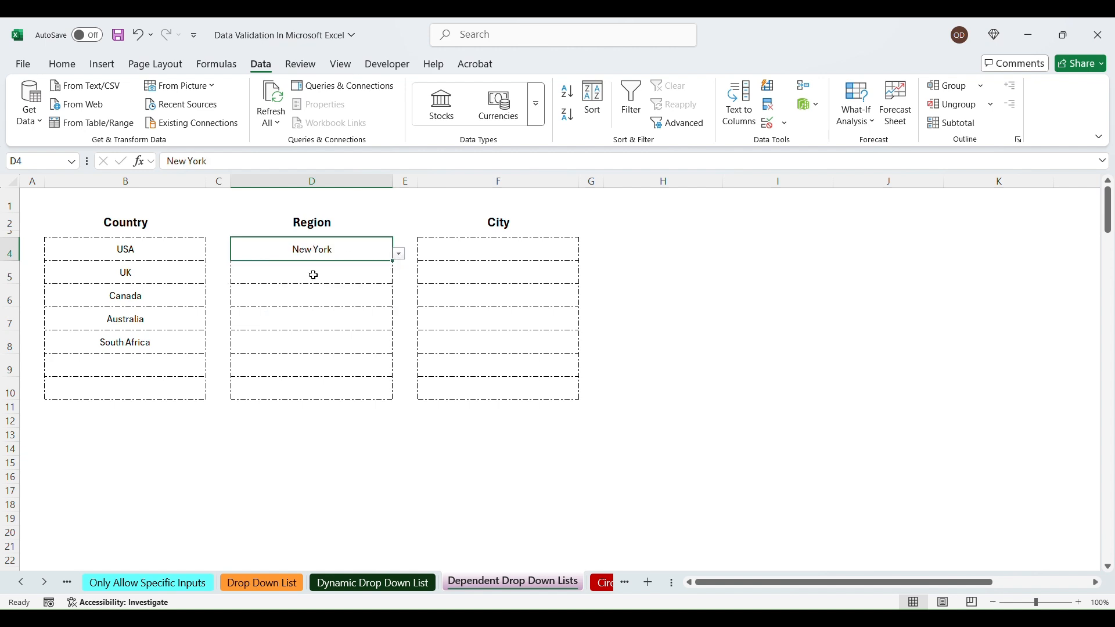
pyautogui.click(314, 275)
pyautogui.click(399, 277)
pyautogui.click(341, 302)
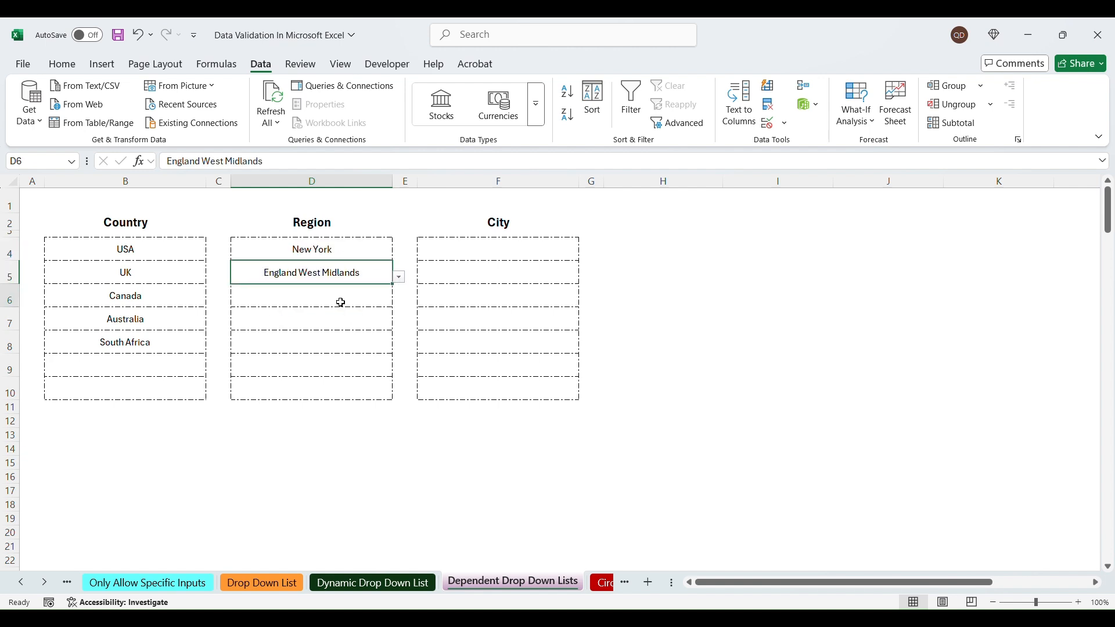
# Step: Choose Quebec as the region in D6 and Western Australia in D7
pyautogui.click(341, 302)
pyautogui.click(399, 300)
pyautogui.click(288, 351)
pyautogui.click(388, 325)
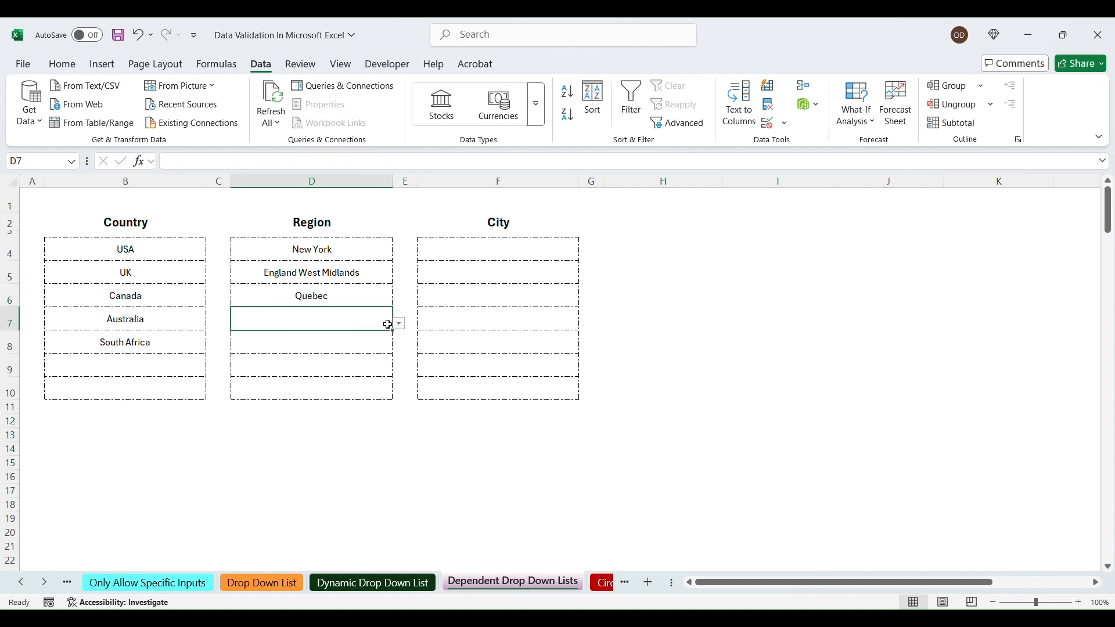
pyautogui.click(399, 324)
pyautogui.click(287, 374)
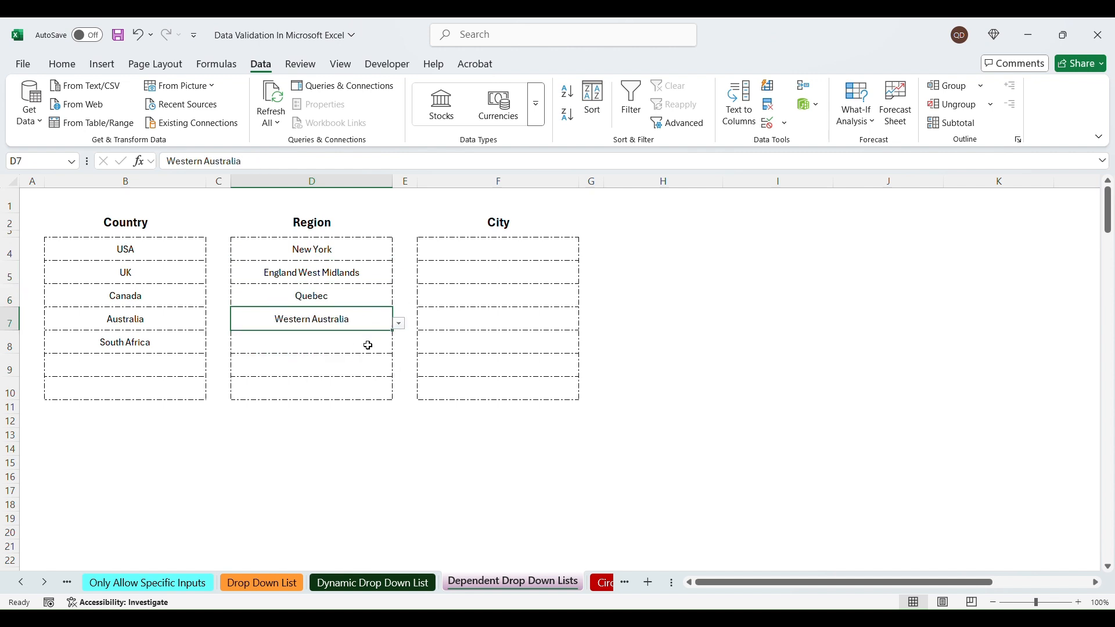
# Step: Check the Region cell D8 against the country name South Africa in B8
pyautogui.click(368, 346)
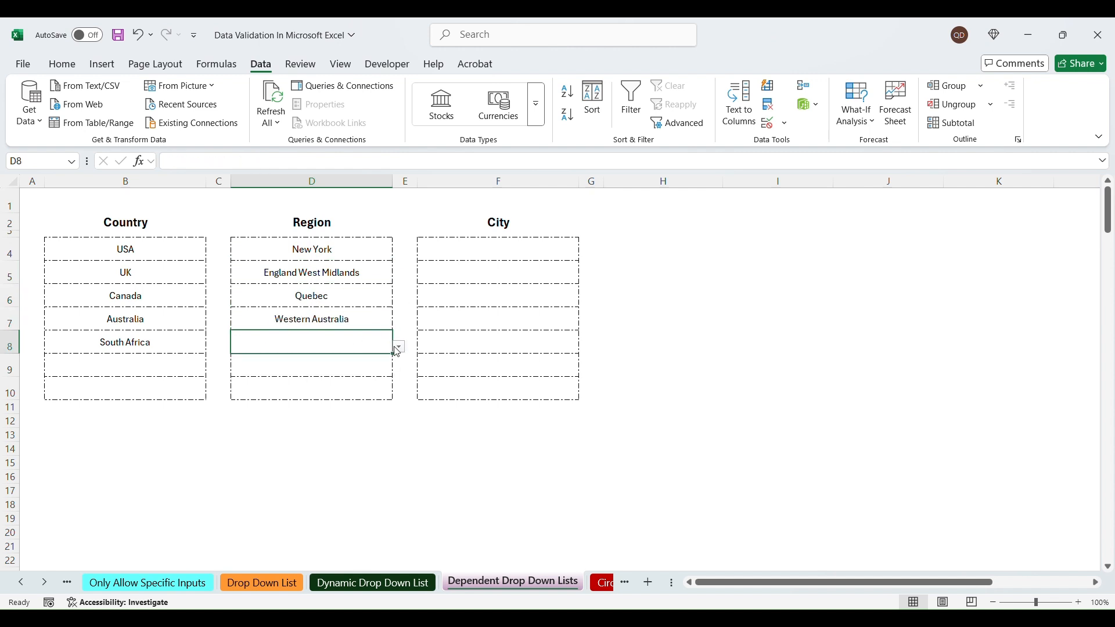
pyautogui.click(198, 343)
pyautogui.click(360, 344)
pyautogui.click(88, 340)
pyautogui.click(363, 344)
pyautogui.click(148, 346)
pyautogui.click(282, 347)
# Step: Inspect how the South_Africa range name is spelled in the Name Manager
pyautogui.click(217, 64)
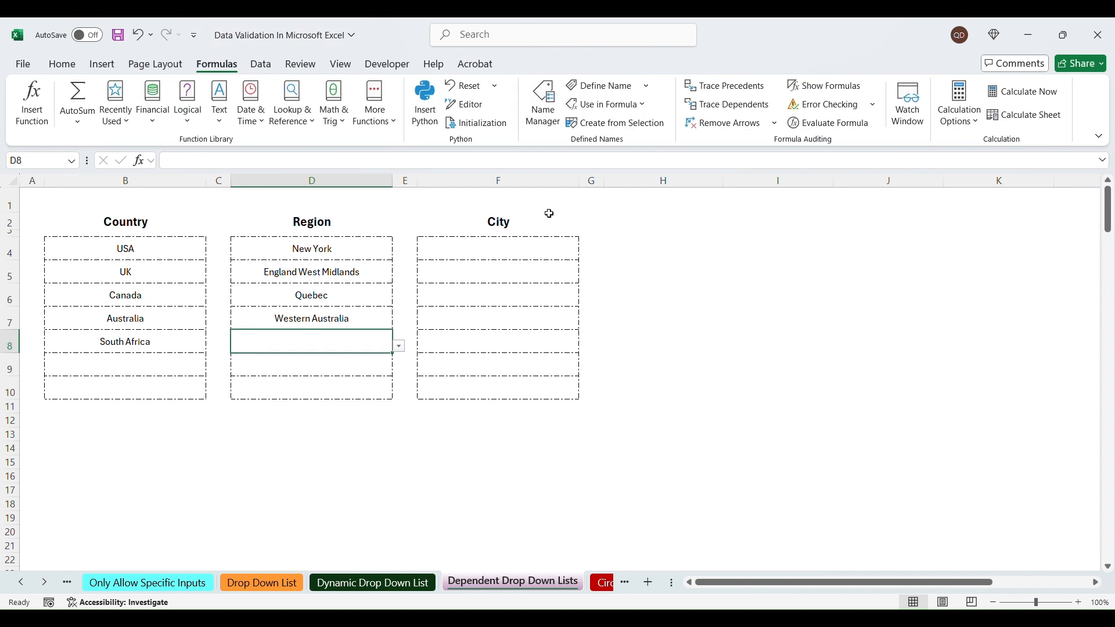
pyautogui.click(544, 108)
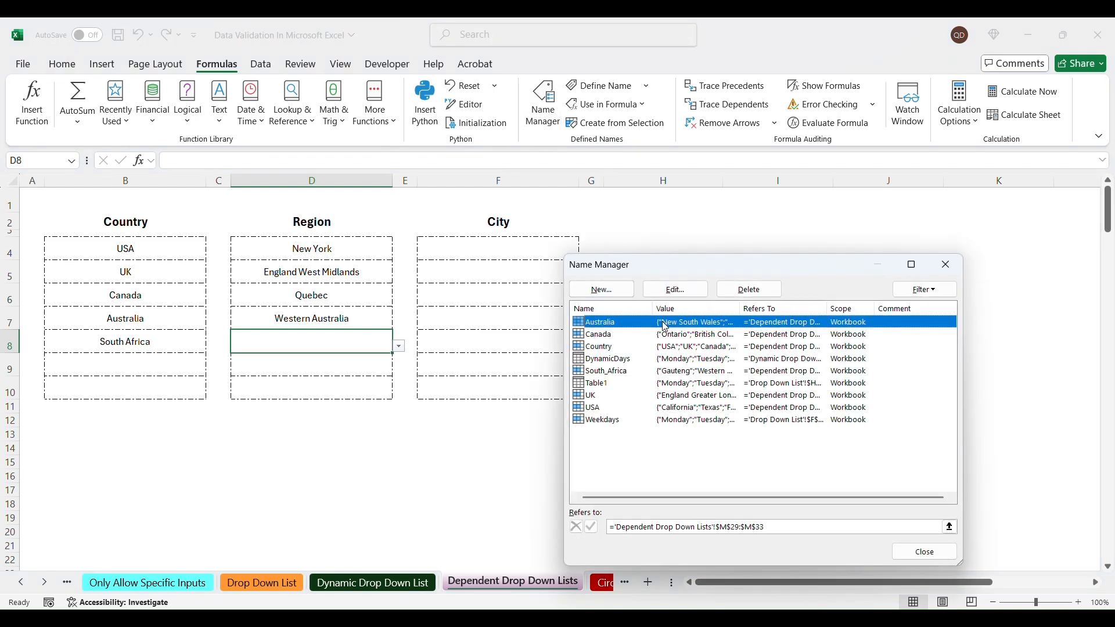
pyautogui.click(612, 372)
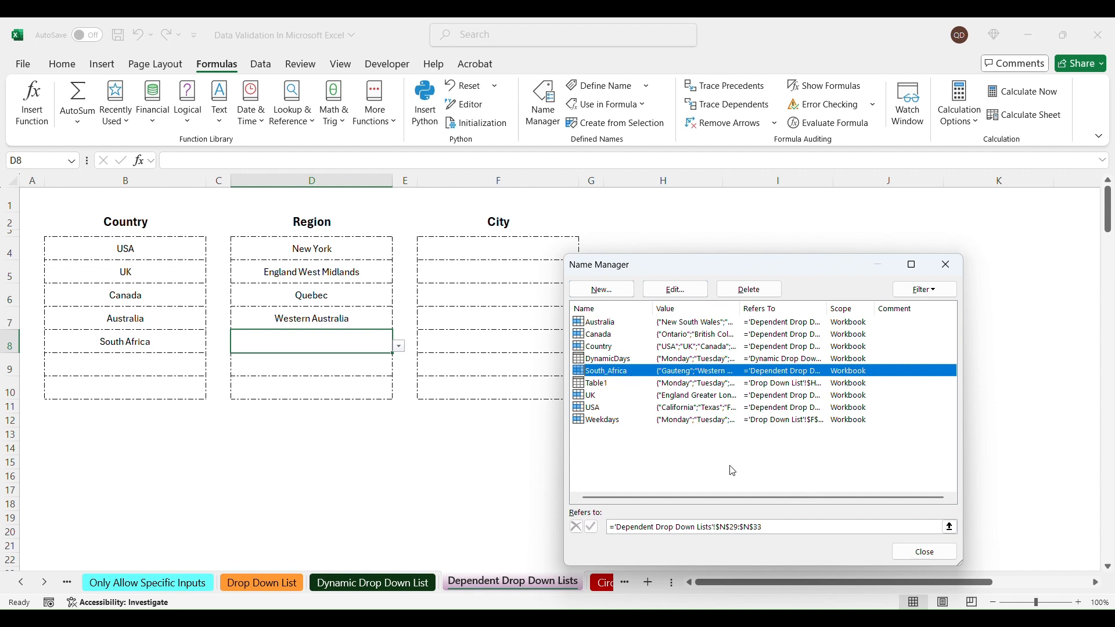
pyautogui.click(925, 552)
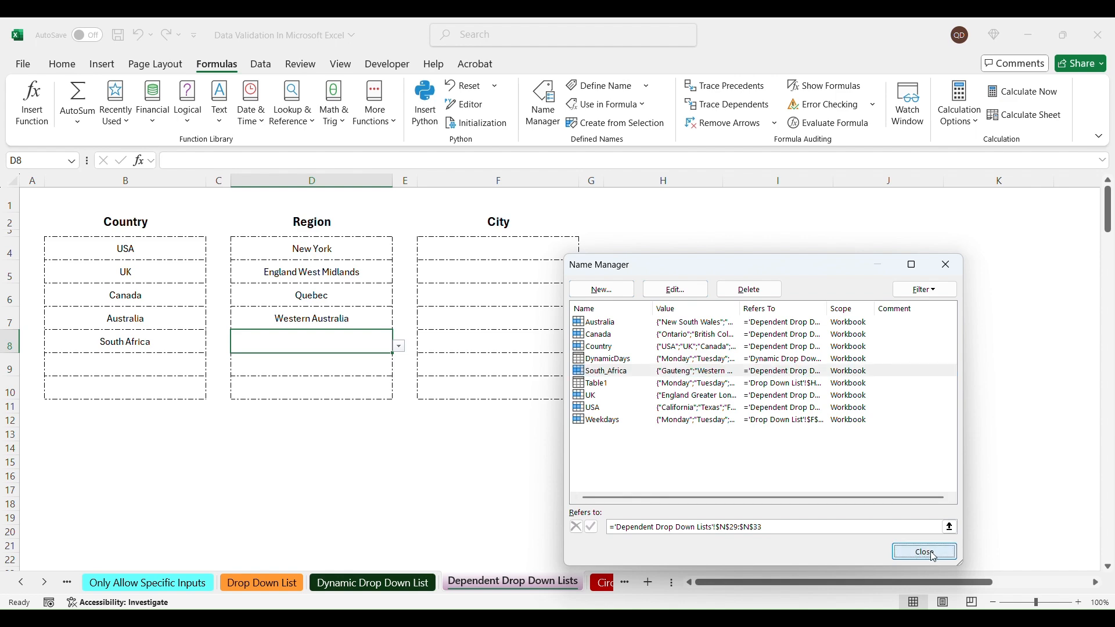
# Step: Edit the list source of Region cells D4:D10 to wrap B4 in SUBSTITUTE within INDIRECT, replacing spaces " " with underscores "_"
pyautogui.moveTo(349, 251); pyautogui.dragTo(347, 388)
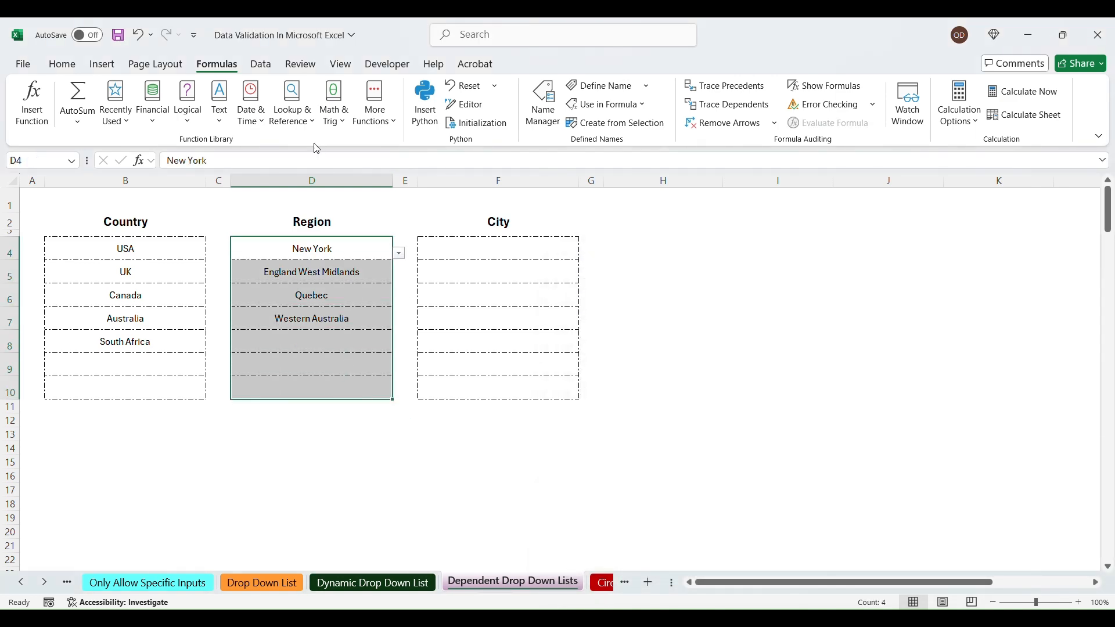
pyautogui.click(263, 65)
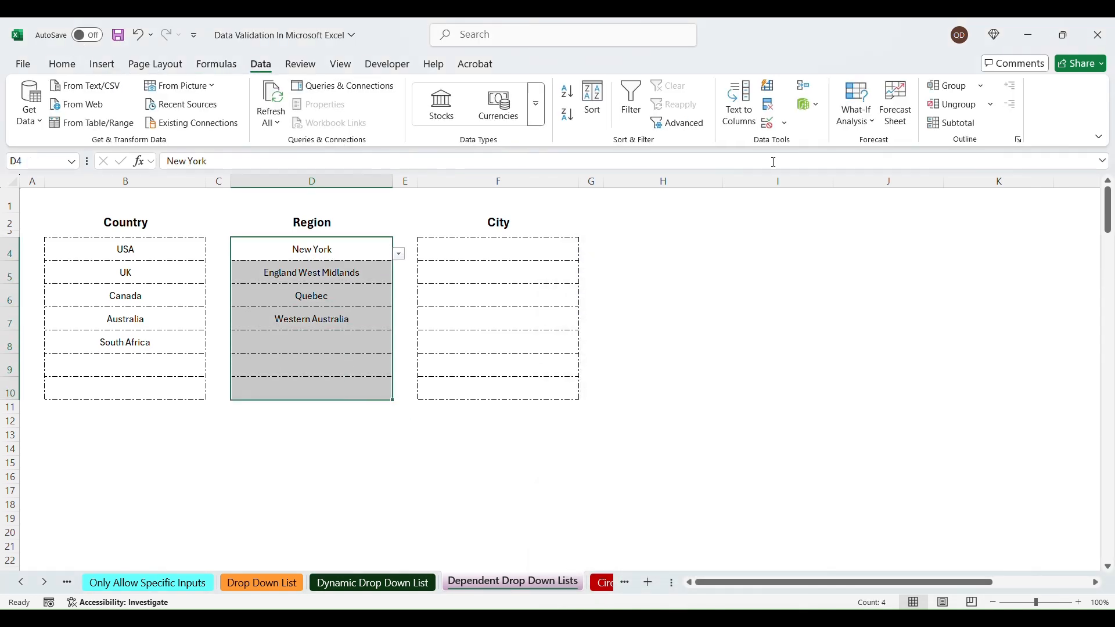
pyautogui.click(769, 123)
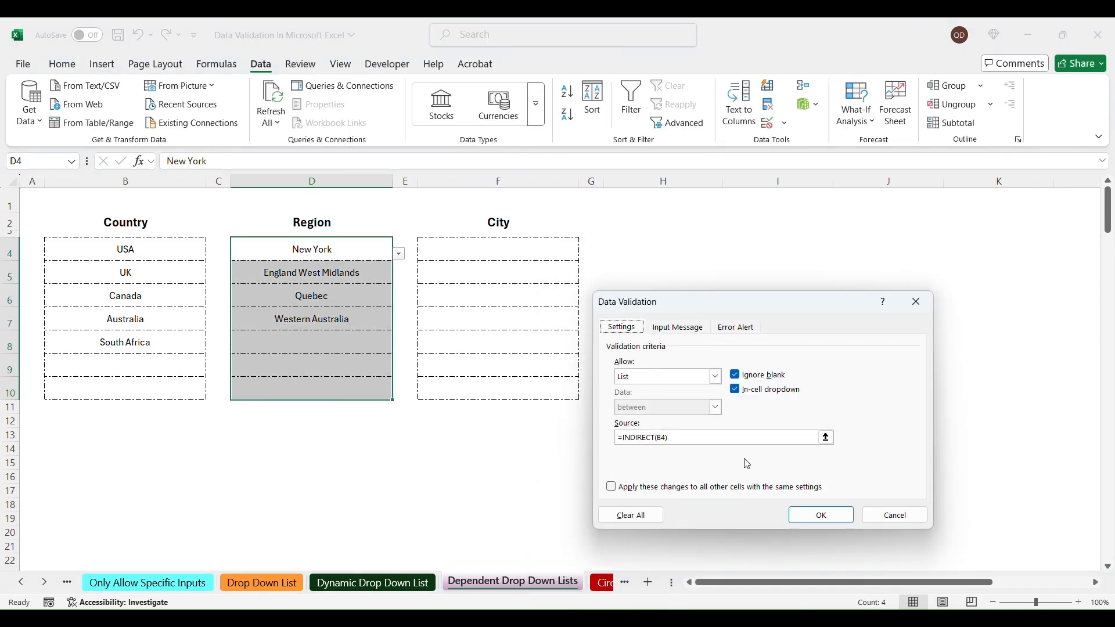
pyautogui.click(659, 437)
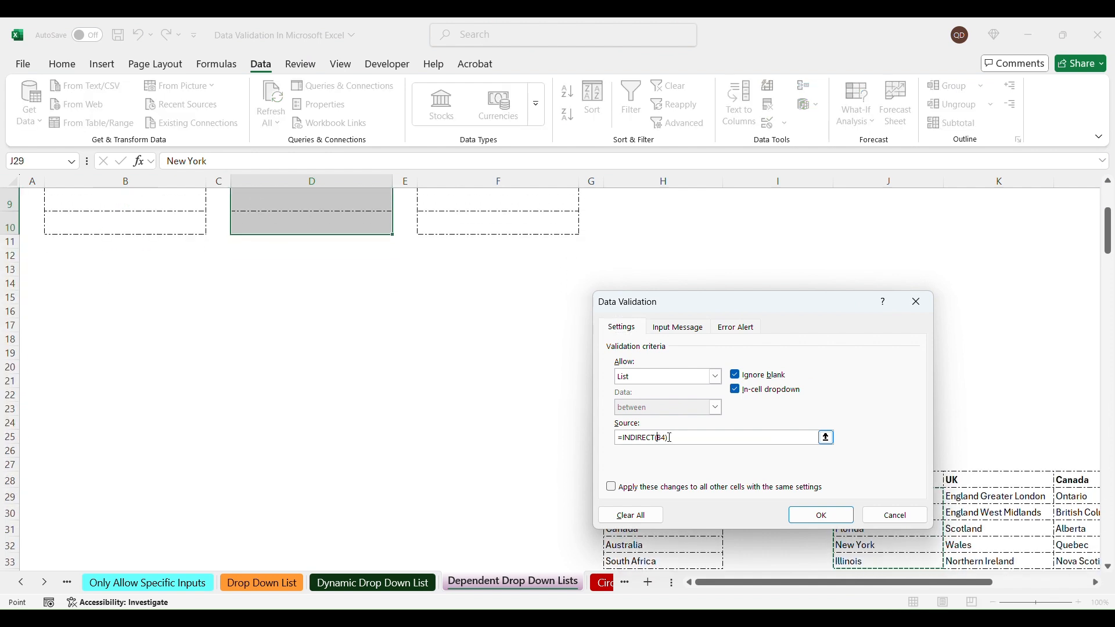
pyautogui.write('su')
pyautogui.press('BackSpace')
pyautogui.press('BackSpace')
pyautogui.press('capslock')
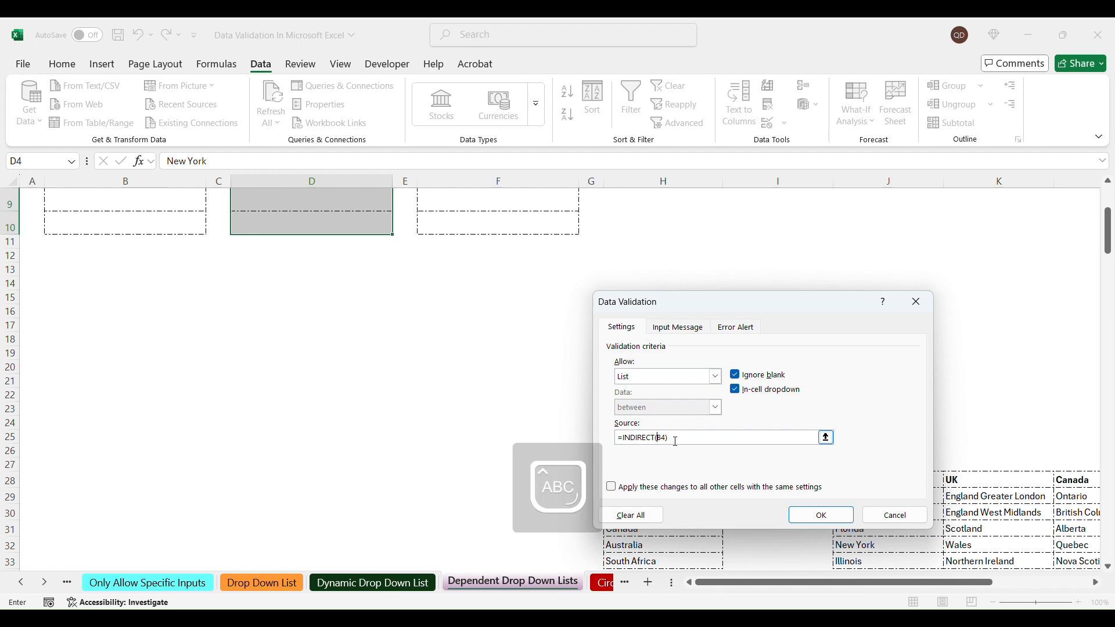
pyautogui.write('SUB')
pyautogui.scroll(3, 378, 378)
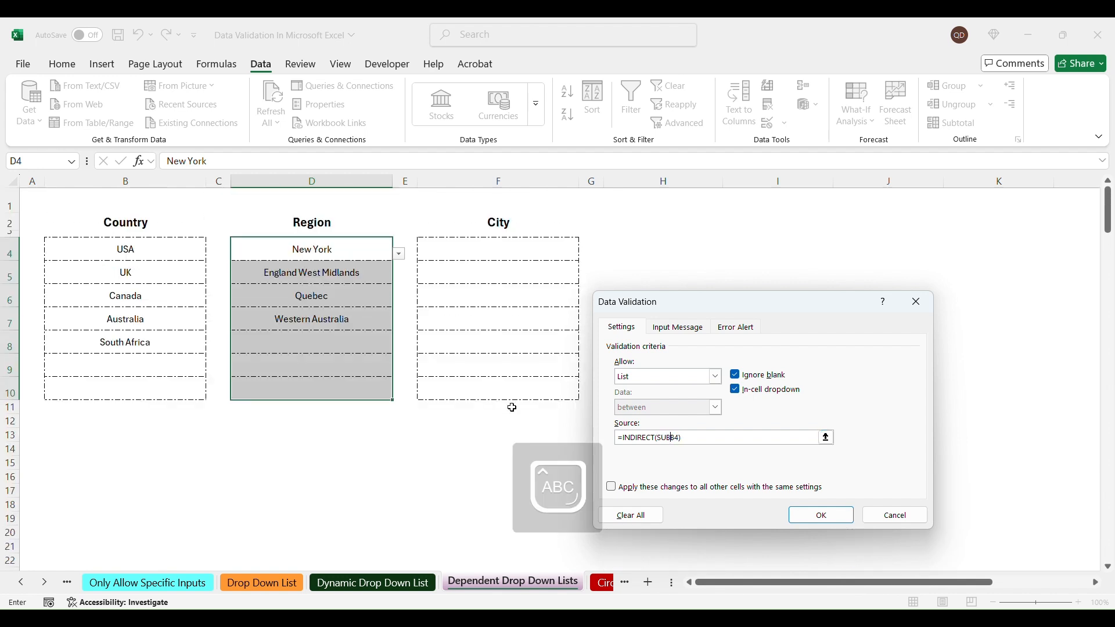
pyautogui.write('STITUTE(B4," ","_')
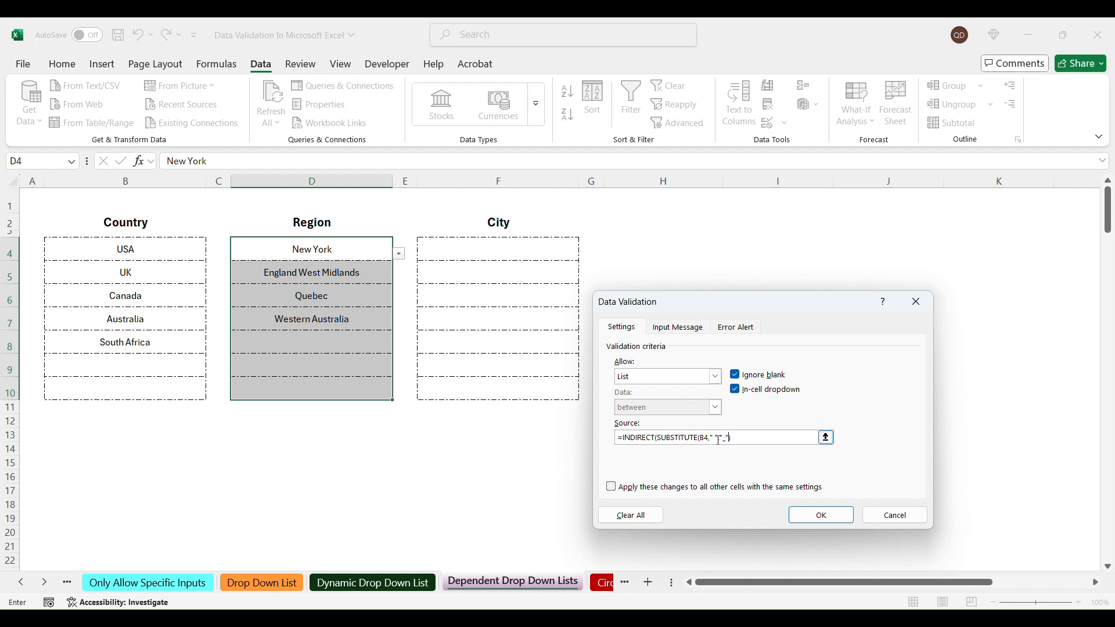
# Step: Add the missing closing parenthesis to complete =INDIRECT(SUBSTITUTE(B4," ","_")) as the list source and apply the validation
pyautogui.moveTo(724, 440); pyautogui.dragTo(617, 439)
pyautogui.click(838, 521)
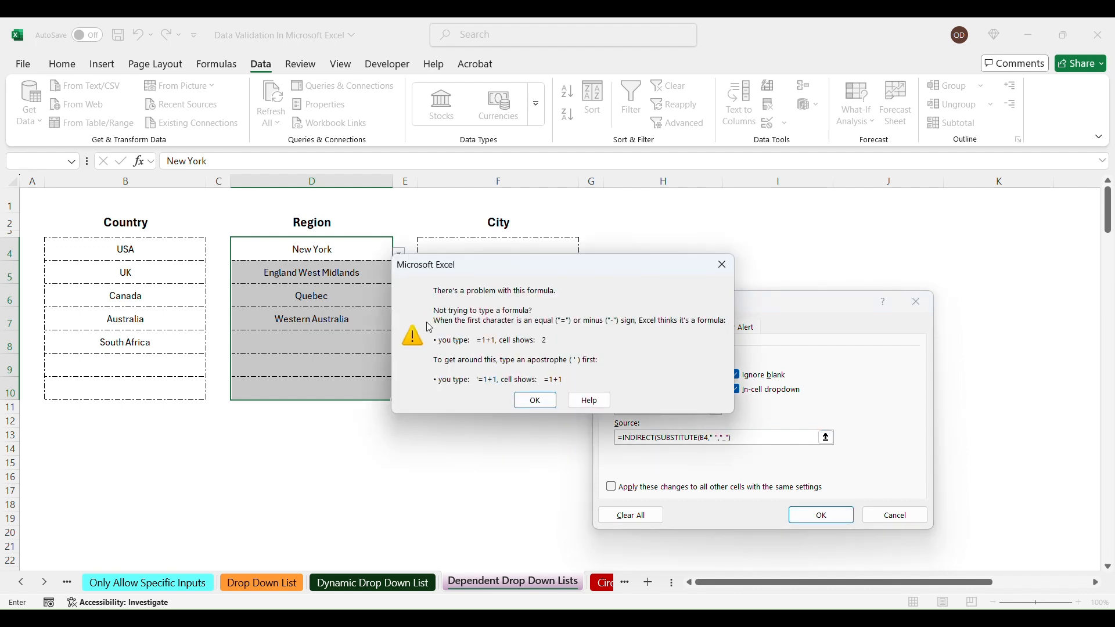
pyautogui.click(529, 399)
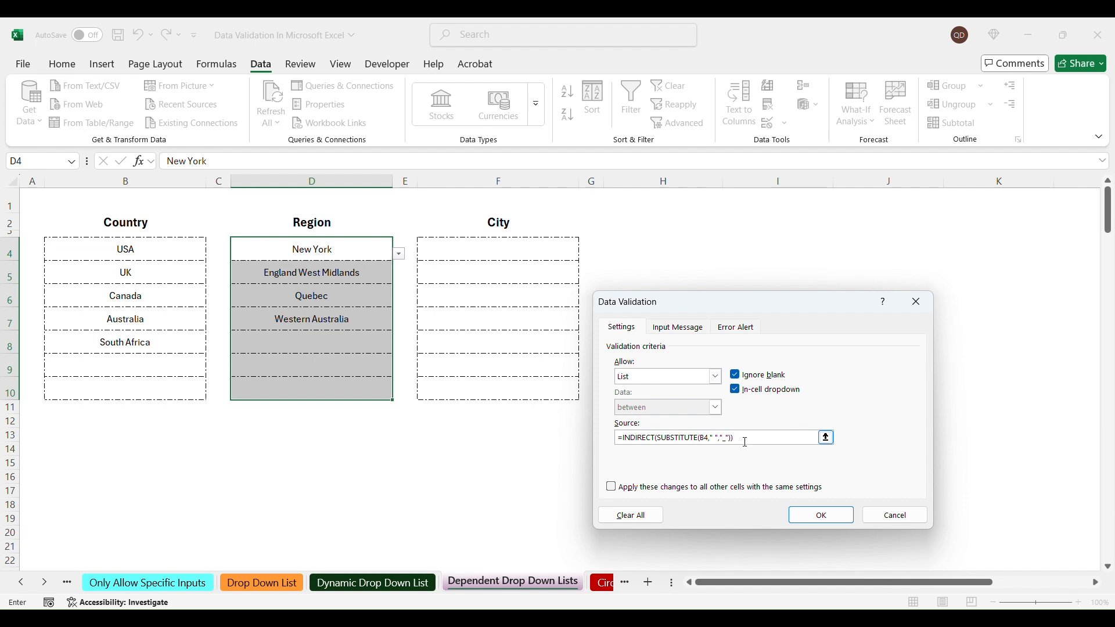
pyautogui.click(818, 518)
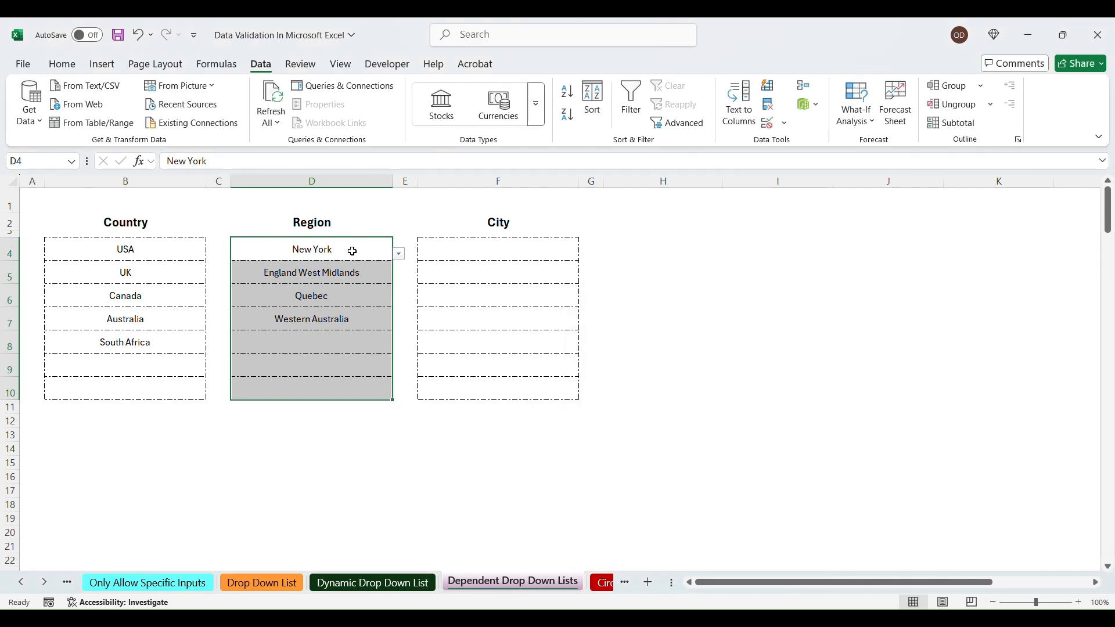
# Step: Choose Western Cape as the region for South Africa in D8
pyautogui.click(356, 343)
pyautogui.click(399, 346)
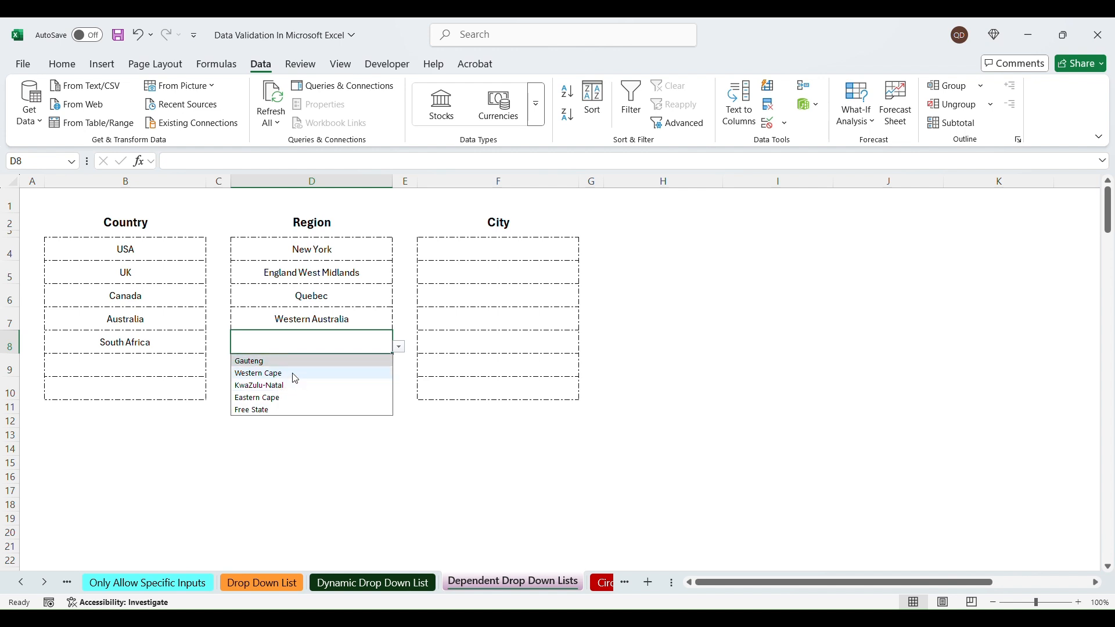
pyautogui.click(266, 373)
pyautogui.click(305, 447)
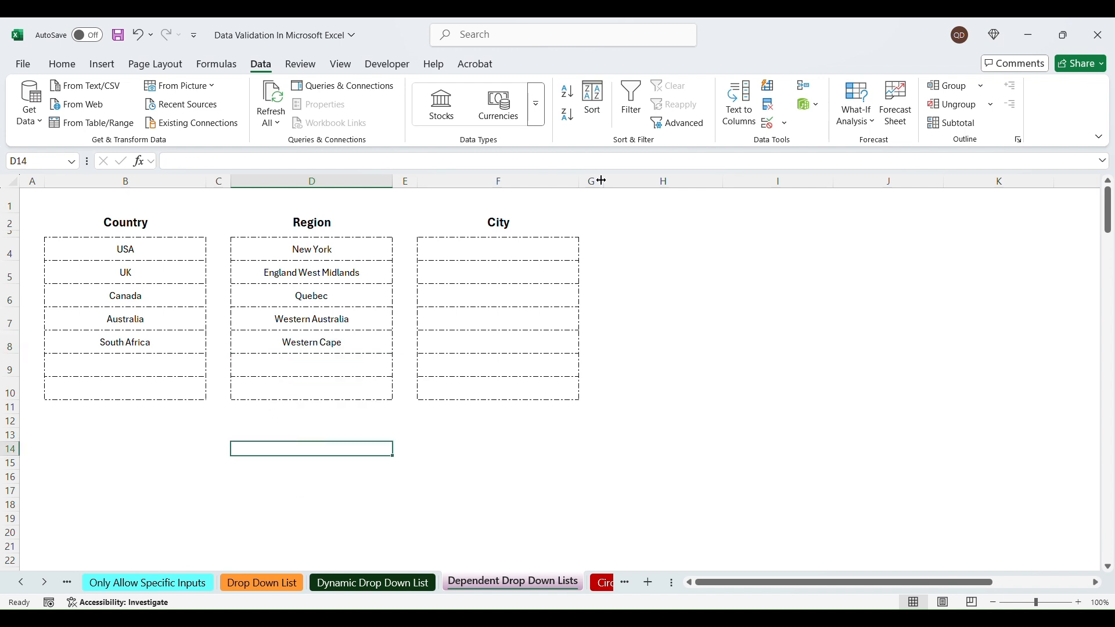
# Step: Review the City cells F4:F10 against the Region cells D4:D10 and view the region options offered in D4
pyautogui.click(465, 252)
pyautogui.moveTo(464, 256); pyautogui.dragTo(466, 383)
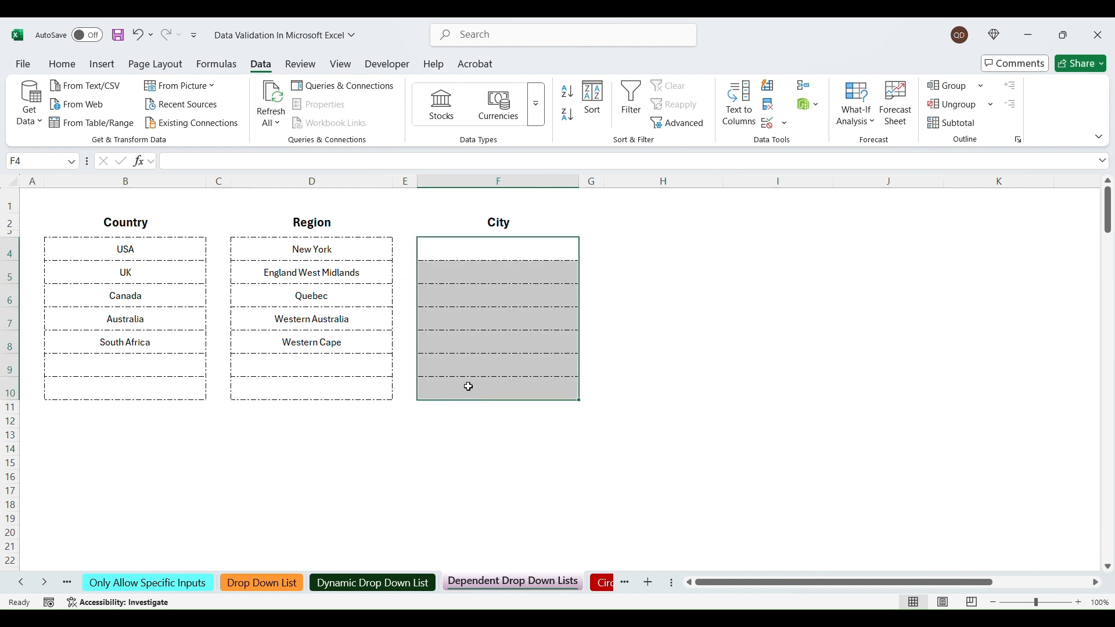
pyautogui.click(497, 256)
pyautogui.moveTo(351, 249); pyautogui.dragTo(343, 392)
pyautogui.click(491, 250)
pyautogui.moveTo(491, 250); pyautogui.dragTo(510, 401)
pyautogui.keyDown('ctrl'); pyautogui.click(353, 250); pyautogui.keyUp('ctrl')
pyautogui.moveTo(353, 250); pyautogui.dragTo(343, 392)
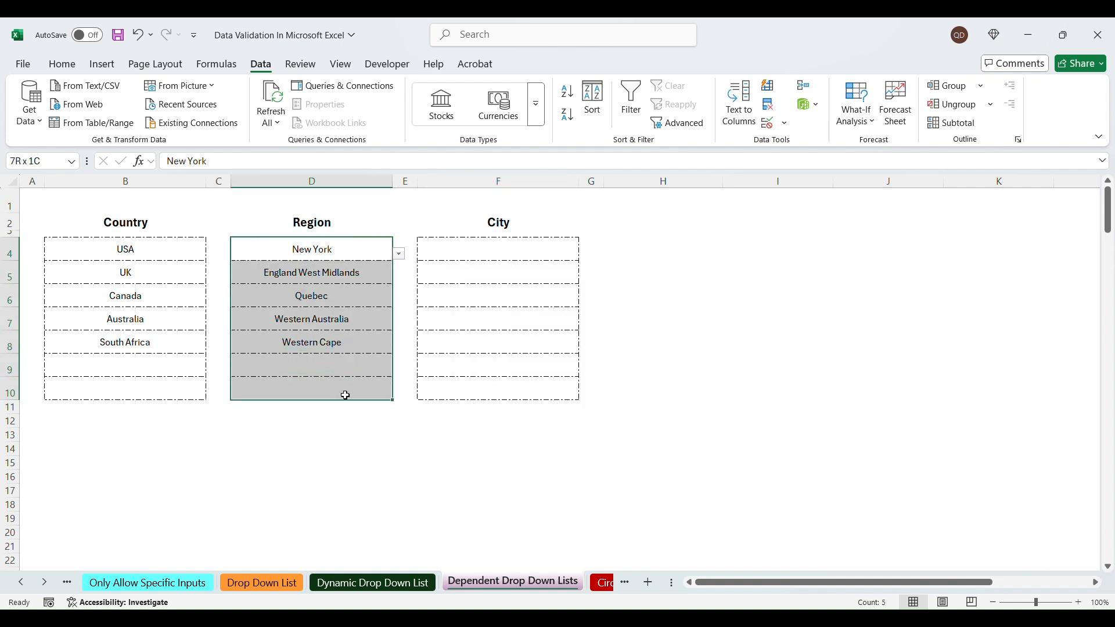
pyautogui.click(360, 251)
pyautogui.click(398, 254)
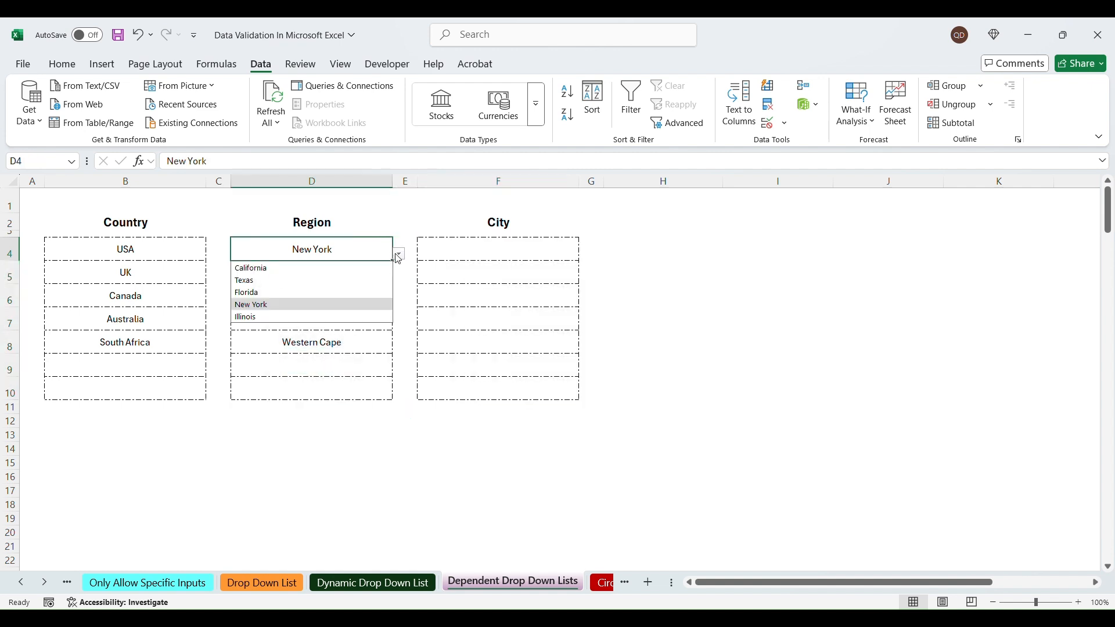
pyautogui.click(398, 256)
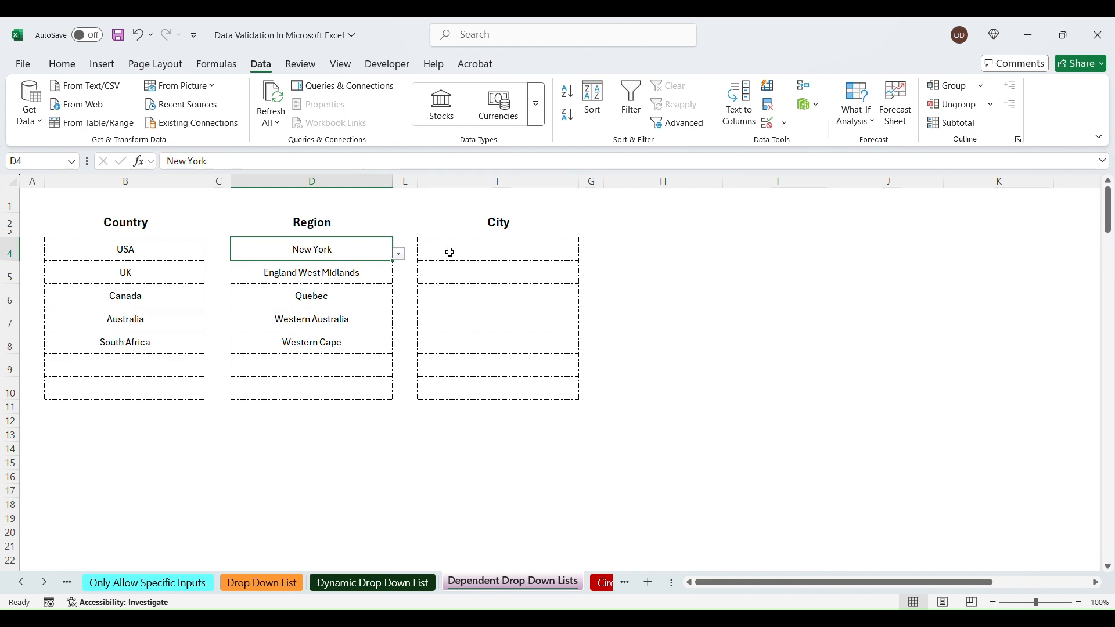
# Step: Create named ranges from only the top row of each city table: H35:L40, H42:L47, H49:L54, H56:L61 and H63:L68
pyautogui.scroll(-7, 754, 349)
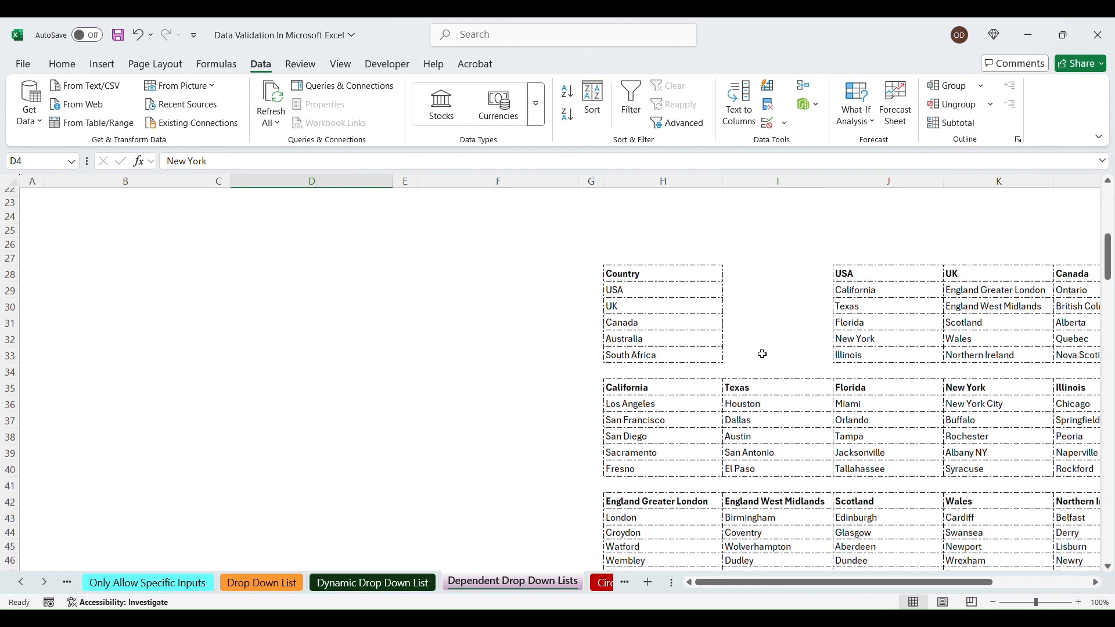
pyautogui.moveTo(845, 589); pyautogui.dragTo(922, 588)
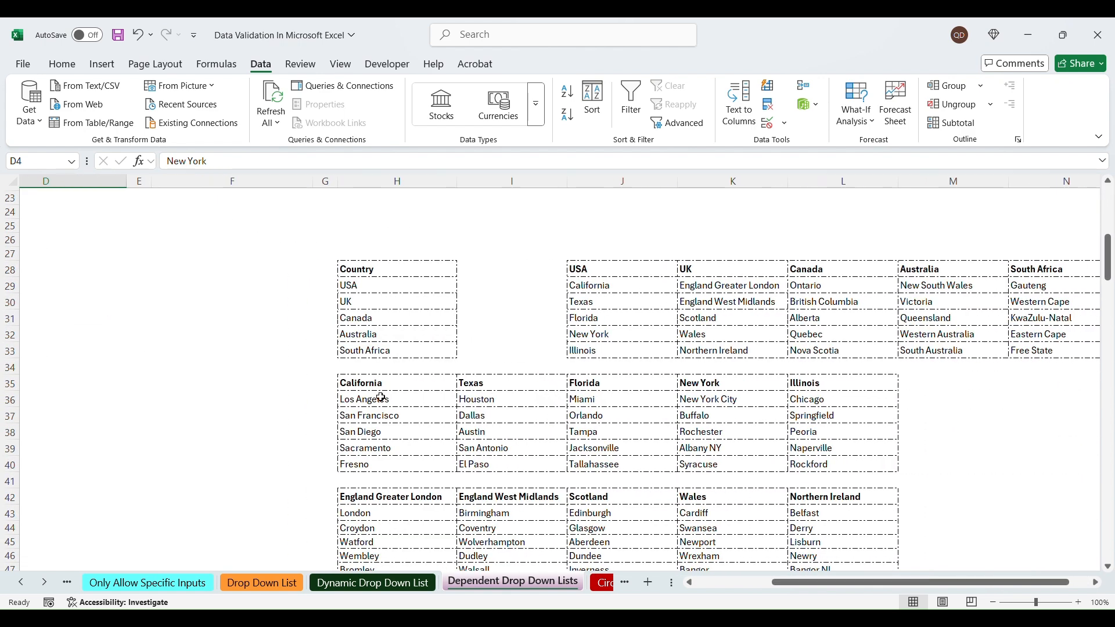
pyautogui.moveTo(376, 385); pyautogui.dragTo(852, 466)
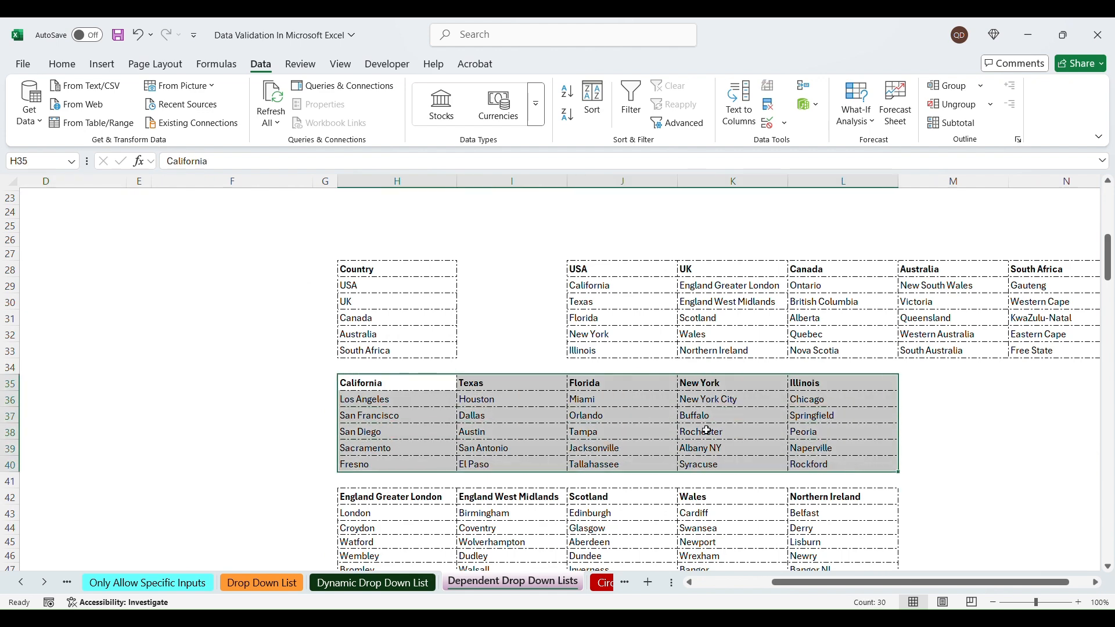
pyautogui.scroll(-3, 706, 430)
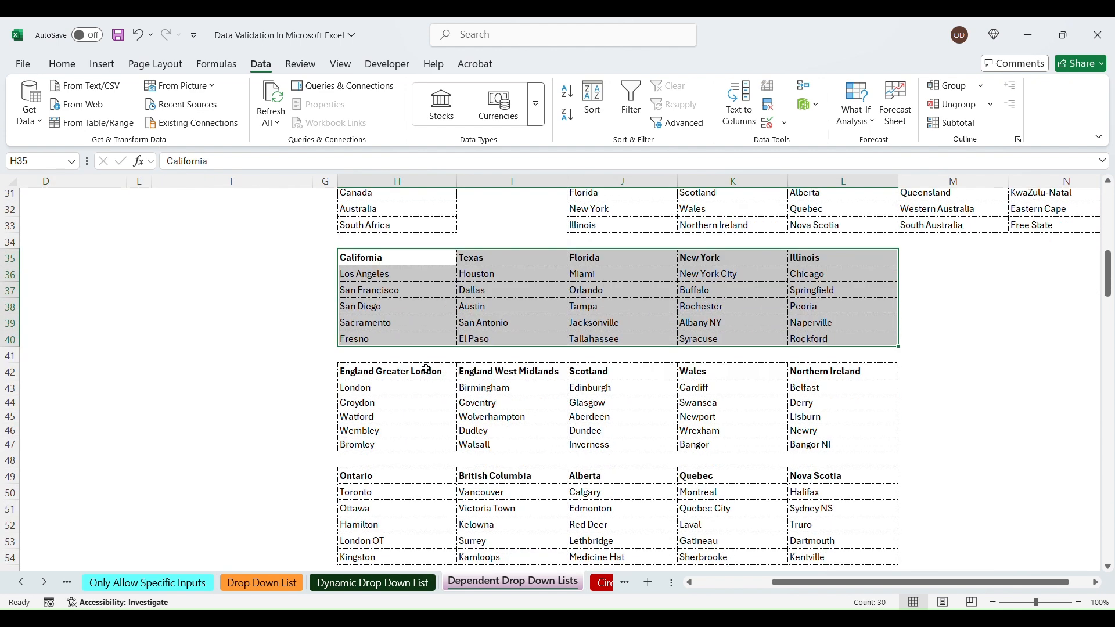
pyautogui.moveTo(427, 370); pyautogui.dragTo(844, 448)
pyautogui.scroll(-3, 580, 416)
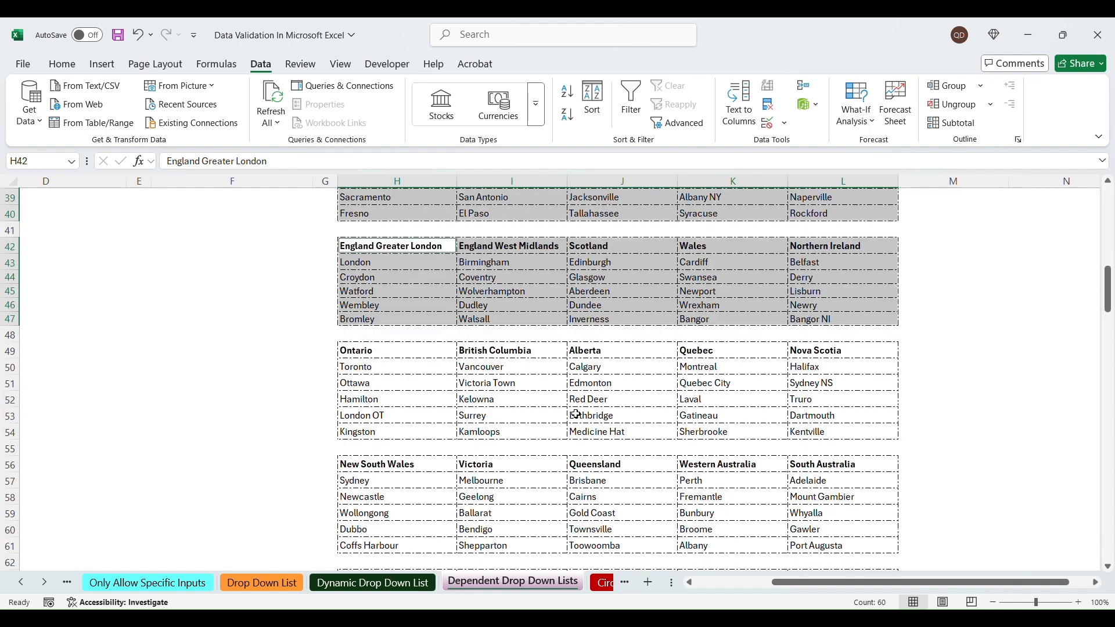
pyautogui.moveTo(411, 354); pyautogui.dragTo(813, 430)
pyautogui.scroll(-3, 407, 375)
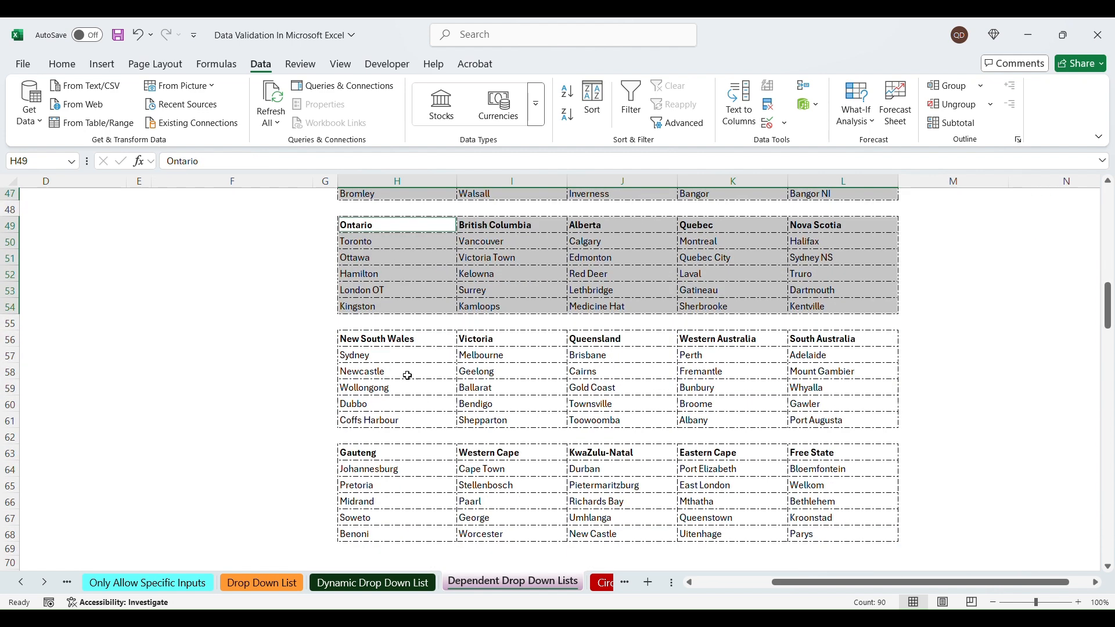
pyautogui.moveTo(416, 337); pyautogui.dragTo(830, 422)
pyautogui.moveTo(438, 452); pyautogui.dragTo(815, 529)
pyautogui.scroll(1, 809, 468)
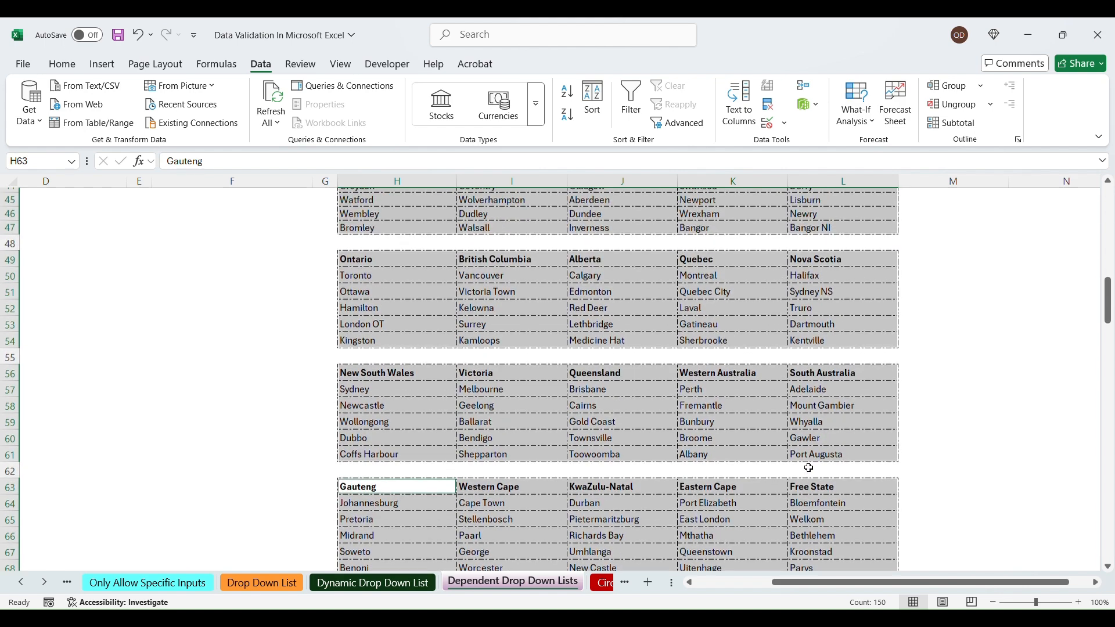
pyautogui.scroll(5, 809, 468)
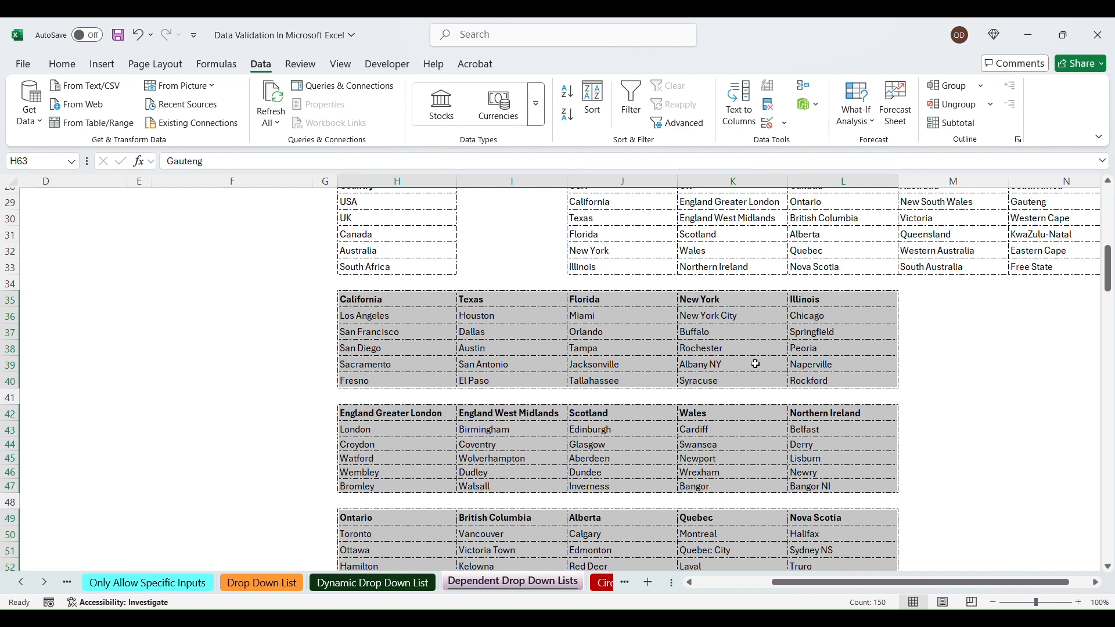
pyautogui.scroll(8, 577, 390)
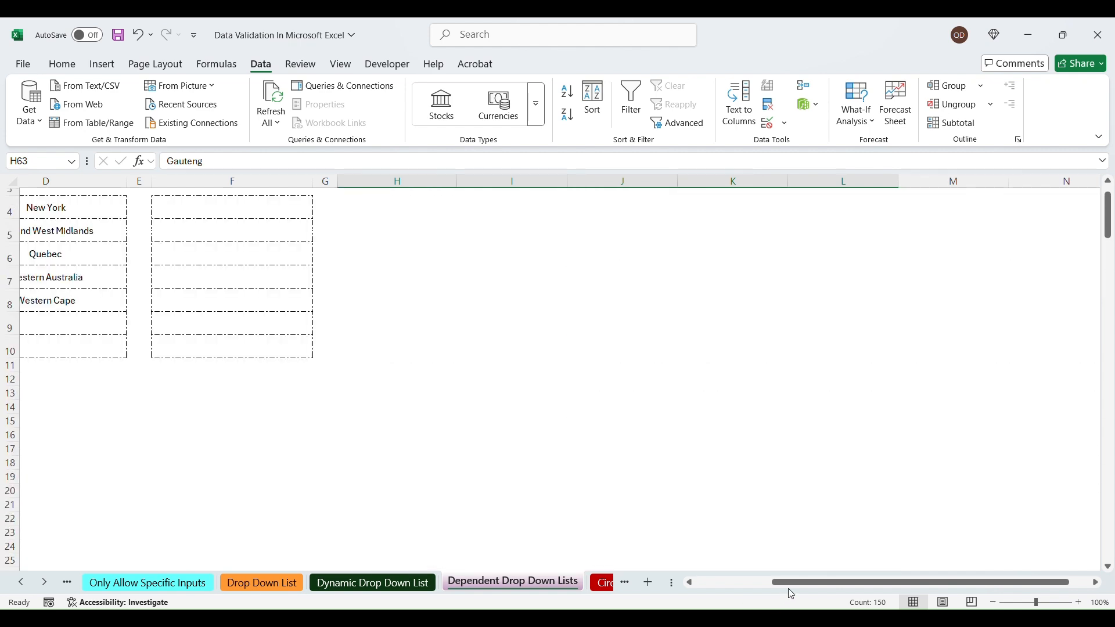
pyautogui.hscroll(-5, 691, 393)
pyautogui.scroll(-7, 704, 371)
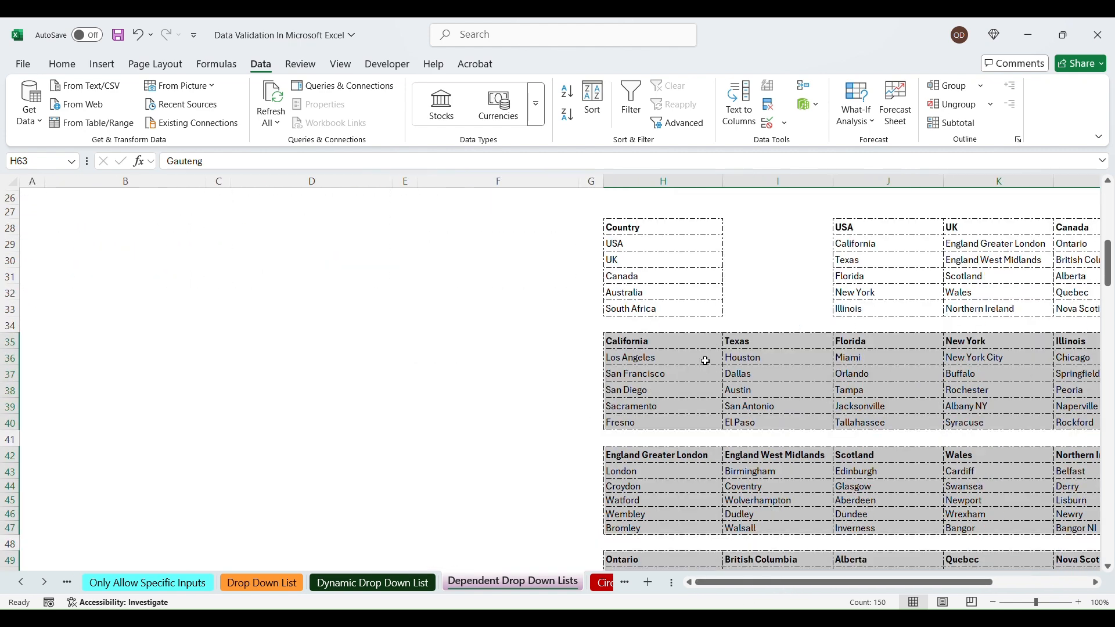
pyautogui.scroll(1, 706, 361)
pyautogui.click(217, 64)
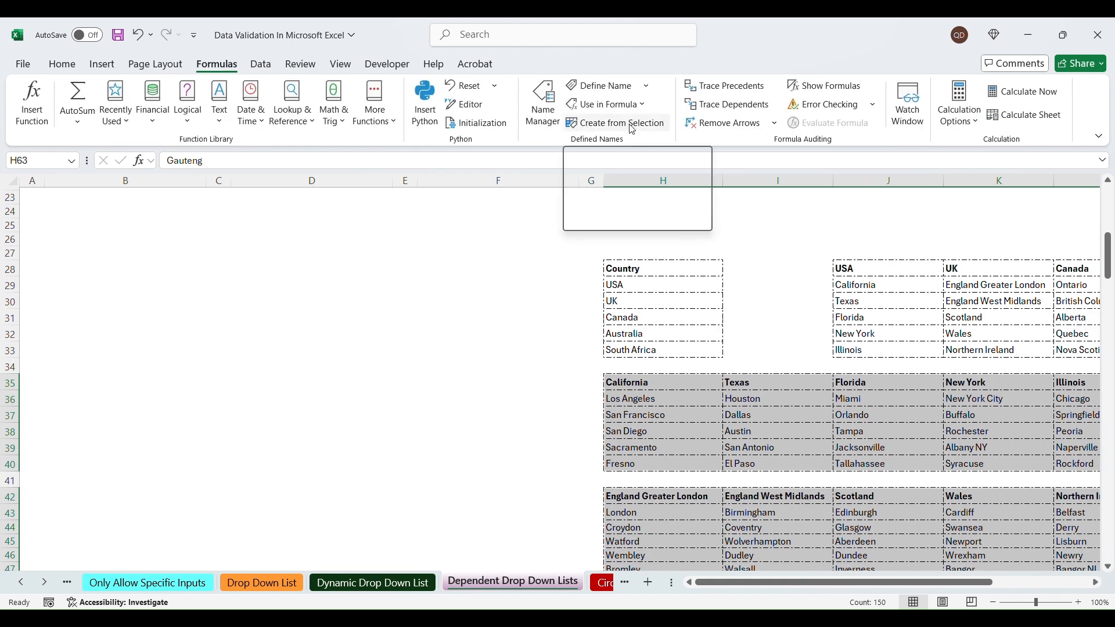
pyautogui.click(633, 125)
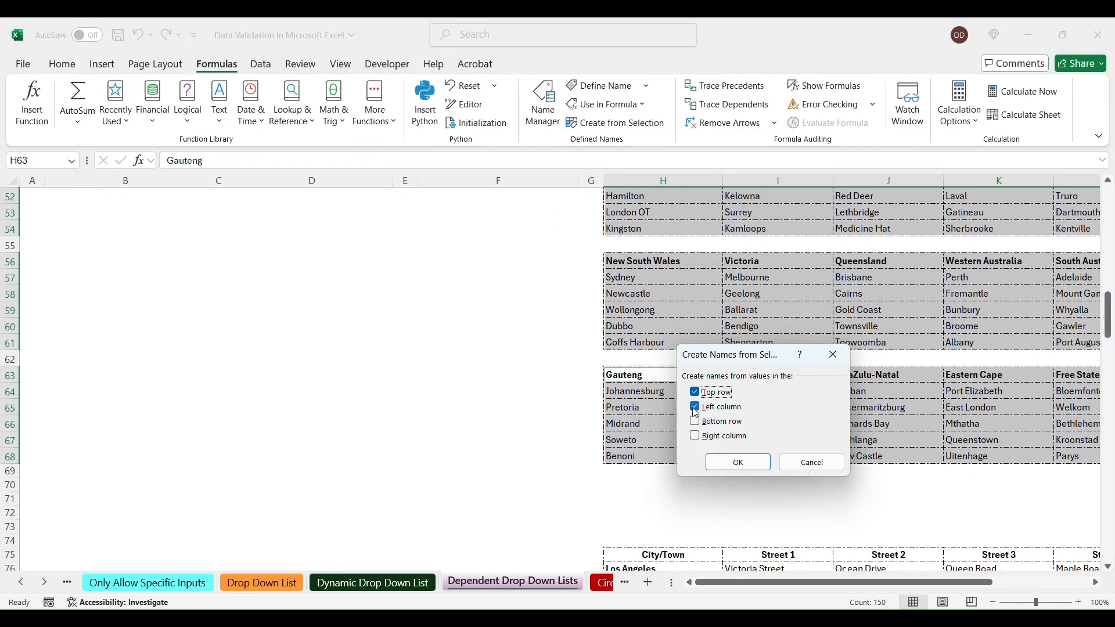
pyautogui.click(696, 411)
pyautogui.click(739, 462)
# Step: Check the region range names in the Name Manager, then close it and clear the table selection
pyautogui.scroll(9, 409, 303)
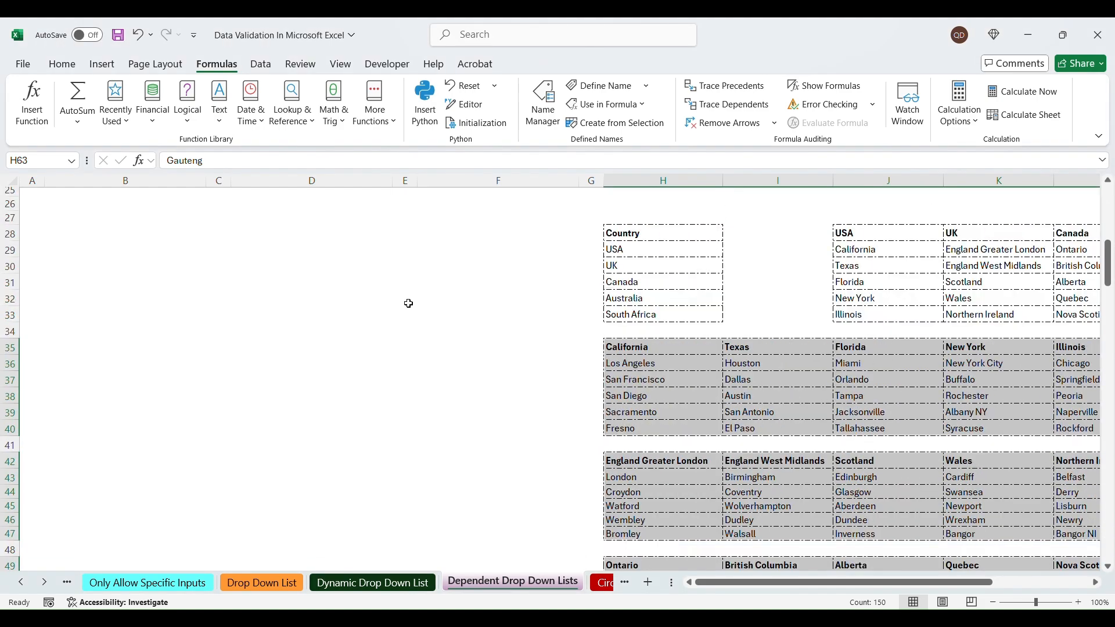
pyautogui.click(544, 104)
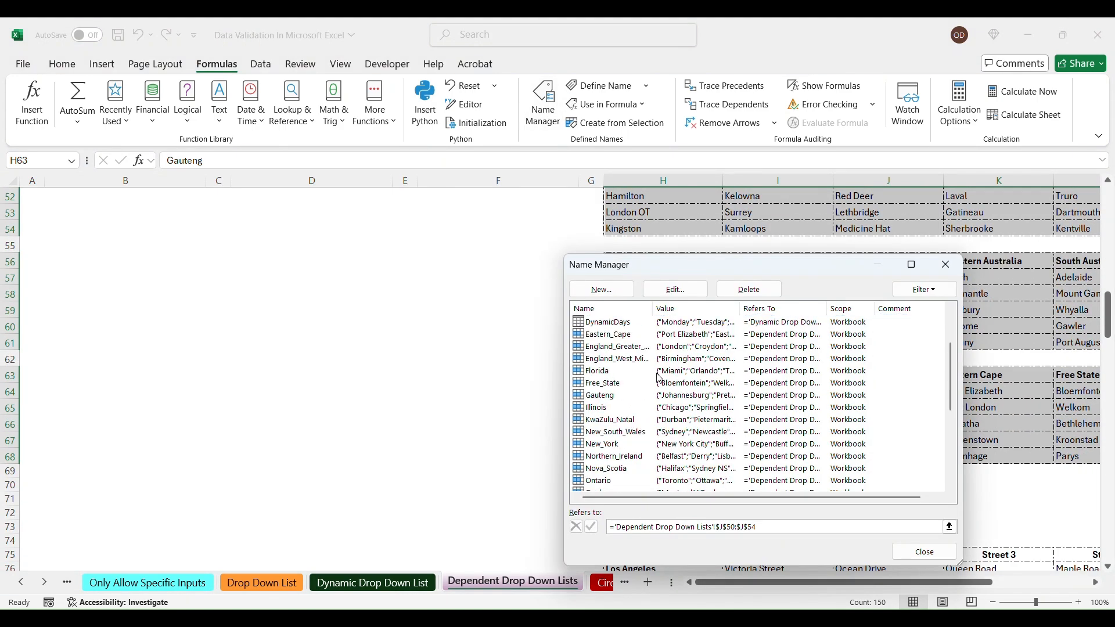
pyautogui.scroll(-5, 661, 378)
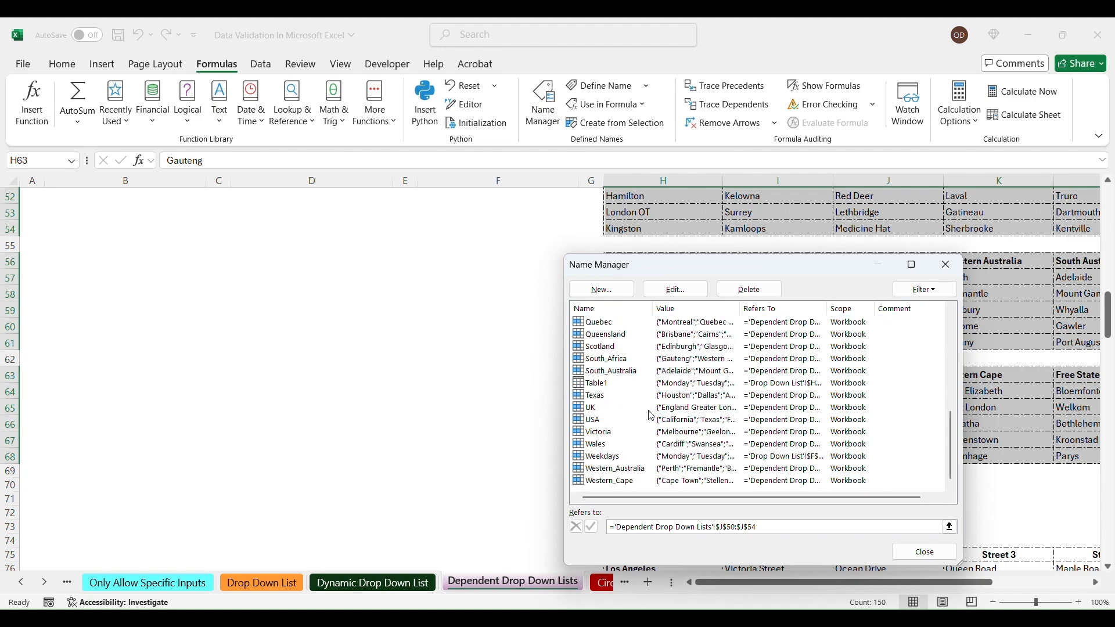
pyautogui.scroll(5, 652, 416)
pyautogui.click(929, 550)
pyautogui.click(390, 338)
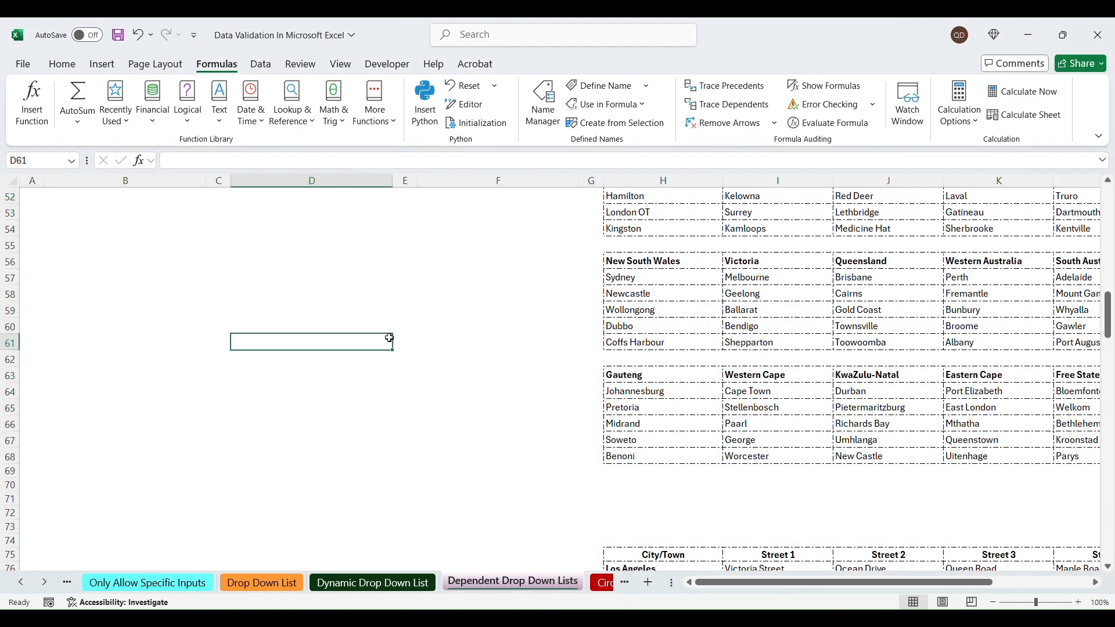
# Step: Add List data validation to City cell F4, with a source formula that uses INDIRECT and SUBSTITUTE on Region cell D4
pyautogui.scroll(17, 418, 348)
pyautogui.click(474, 247)
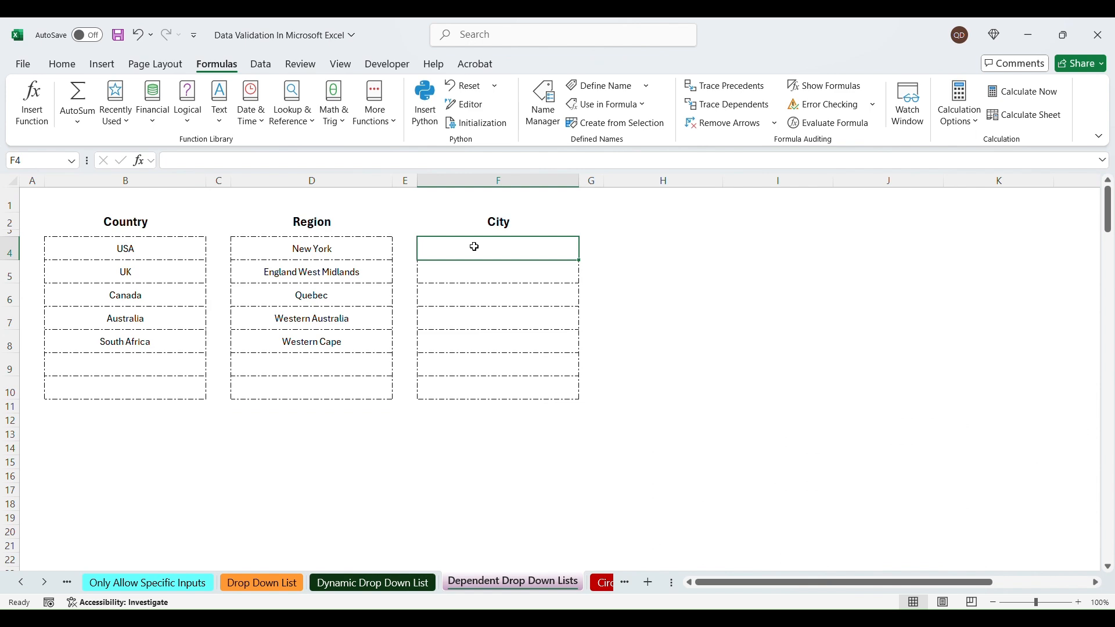
pyautogui.write('=')
pyautogui.press('Escape')
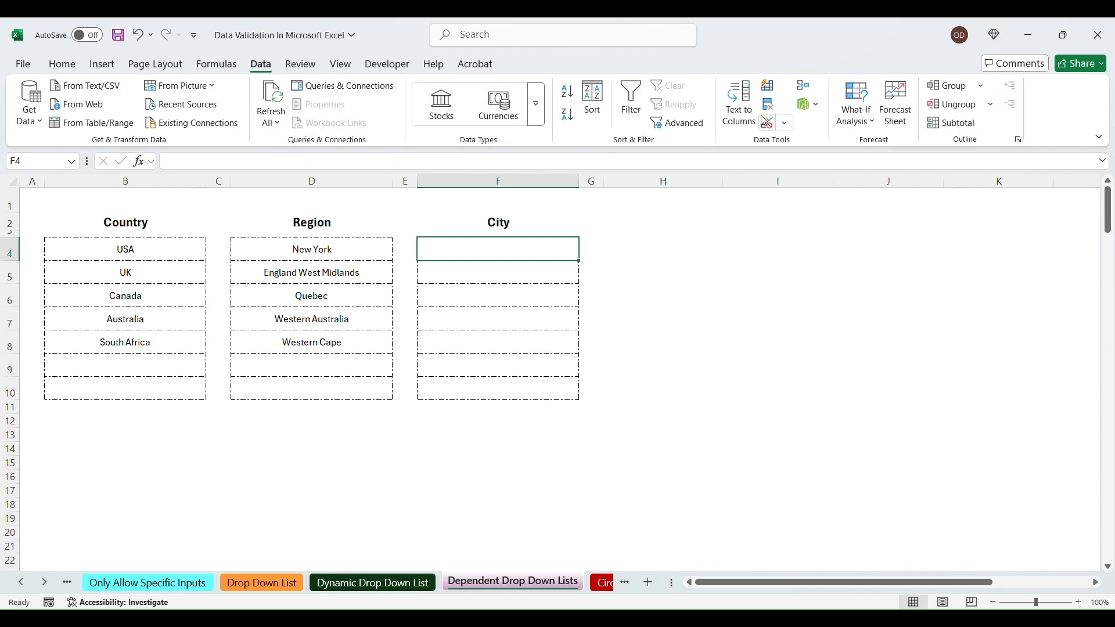
pyautogui.click(765, 122)
pyautogui.click(649, 378)
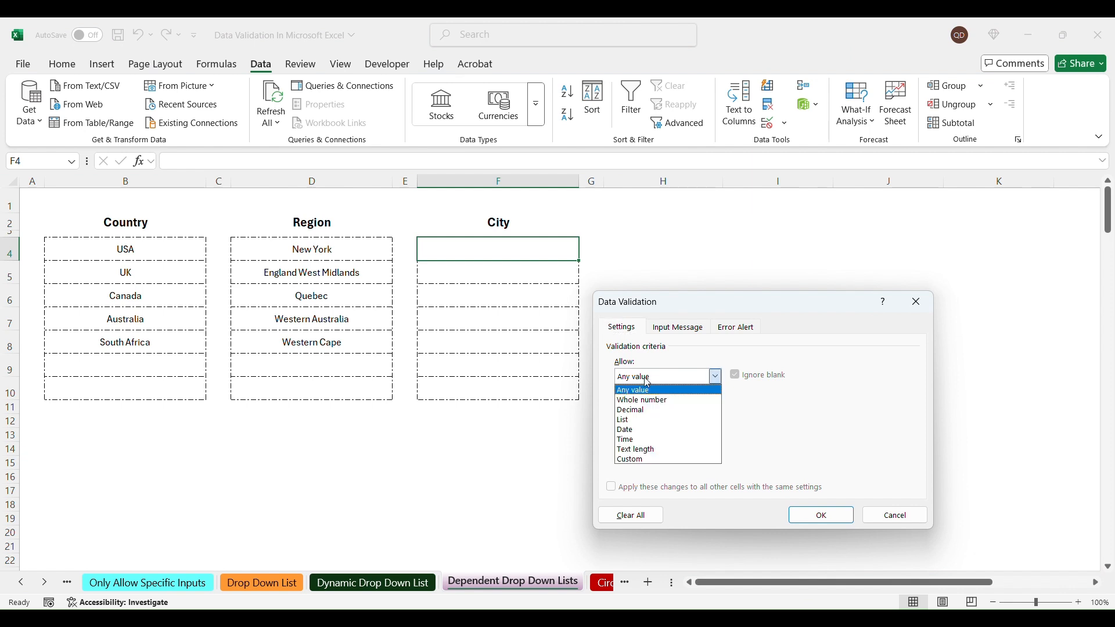
pyautogui.click(627, 420)
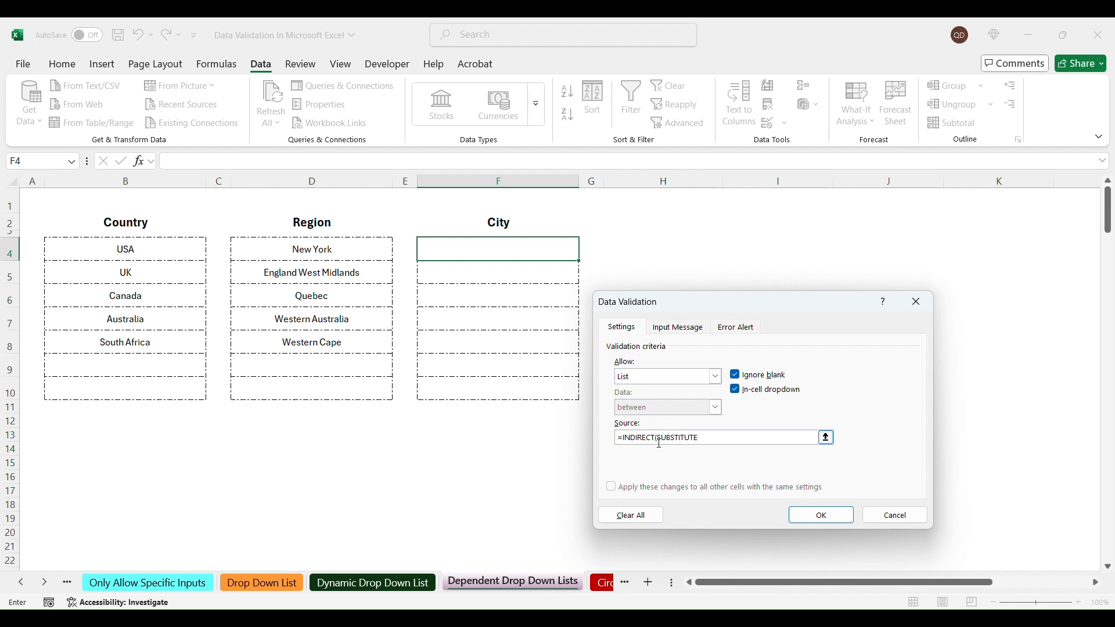
pyautogui.click(335, 246)
pyautogui.press('Return')
# Step: Test the New York city list in F4 by choosing Rochester, and clear the cell
pyautogui.click(585, 253)
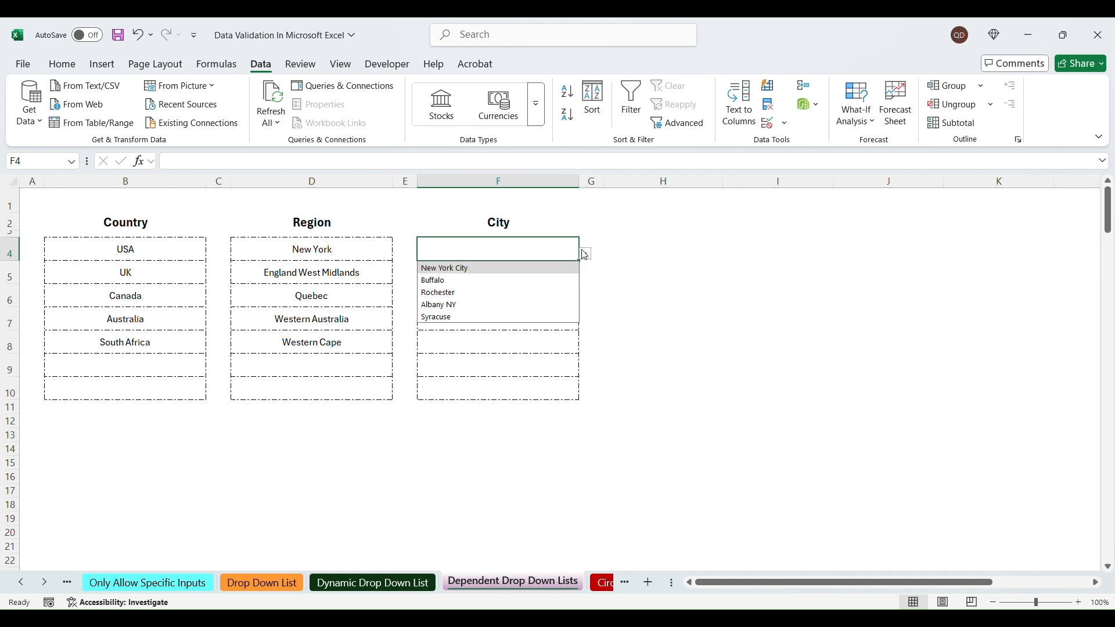
pyautogui.click(455, 293)
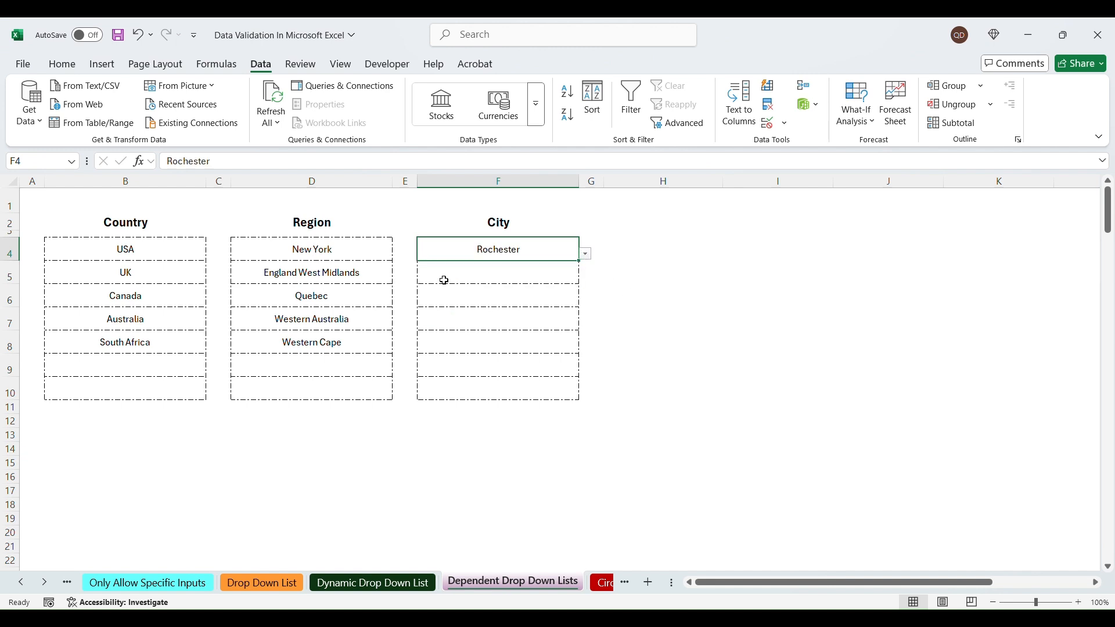
pyautogui.press('Delete')
# Step: Change the region in D4 to Florida and choose Jacksonville as its city in F4
pyautogui.click(389, 252)
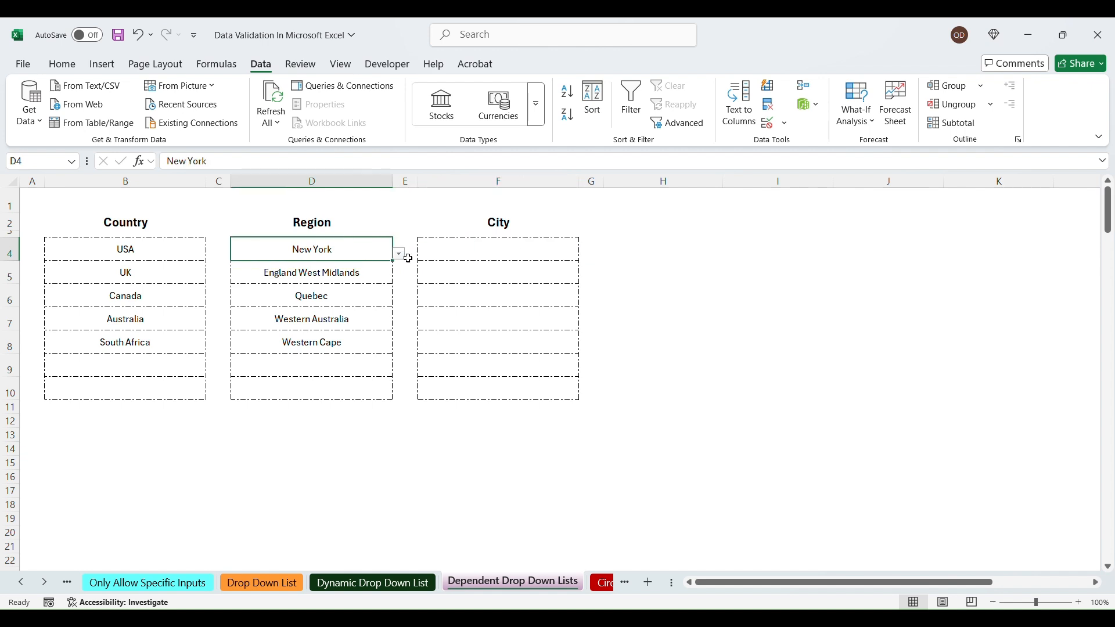
pyautogui.click(400, 256)
pyautogui.click(282, 292)
pyautogui.click(511, 252)
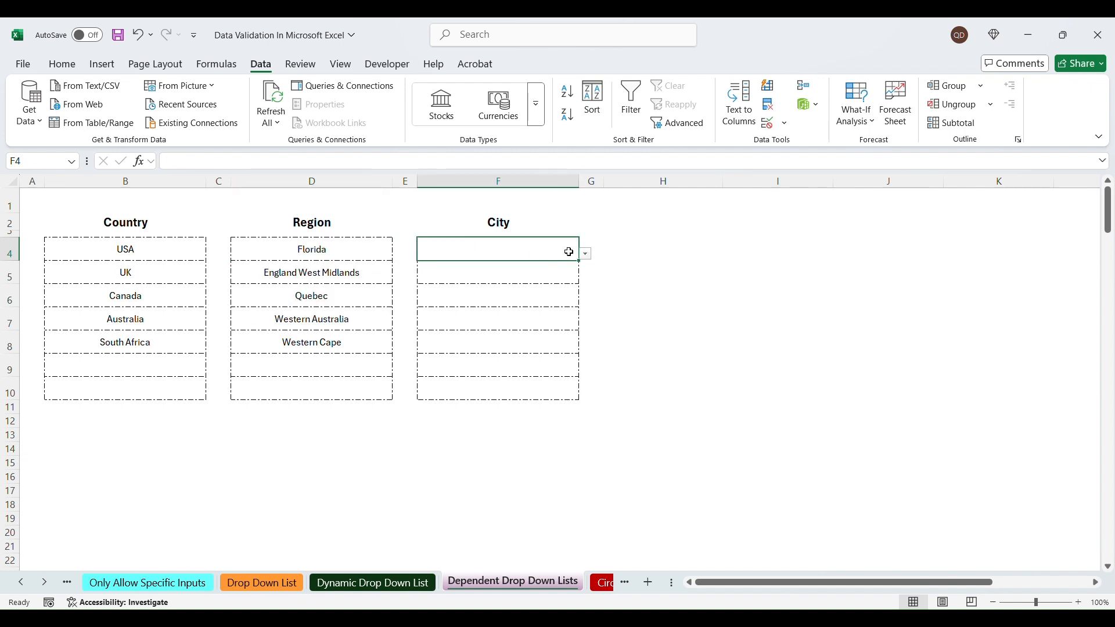
pyautogui.click(586, 255)
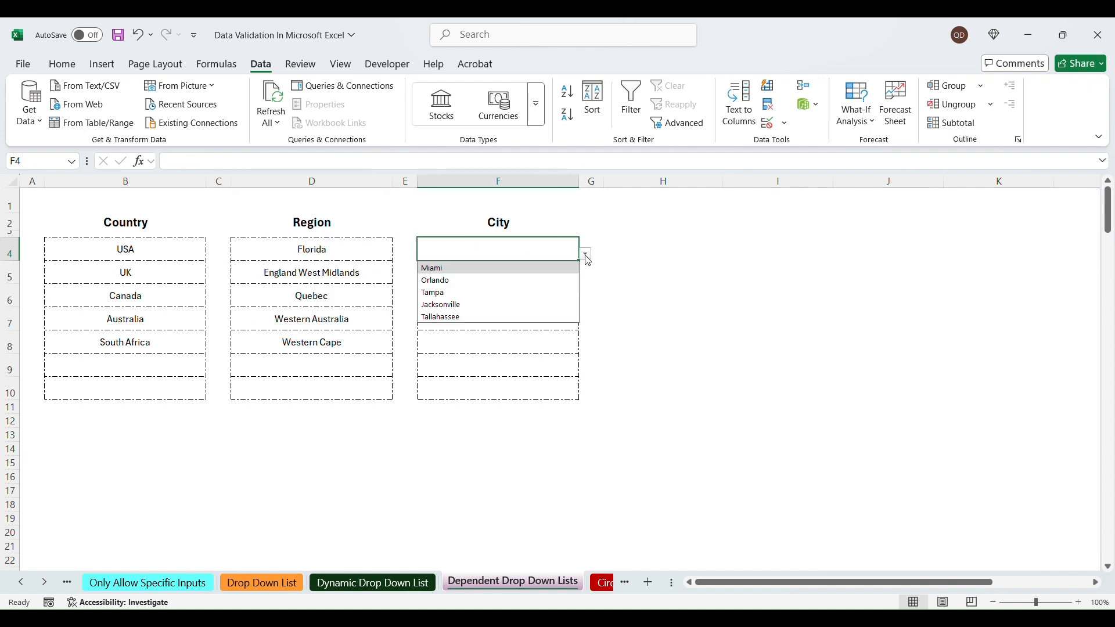
pyautogui.click(459, 305)
pyautogui.click(542, 269)
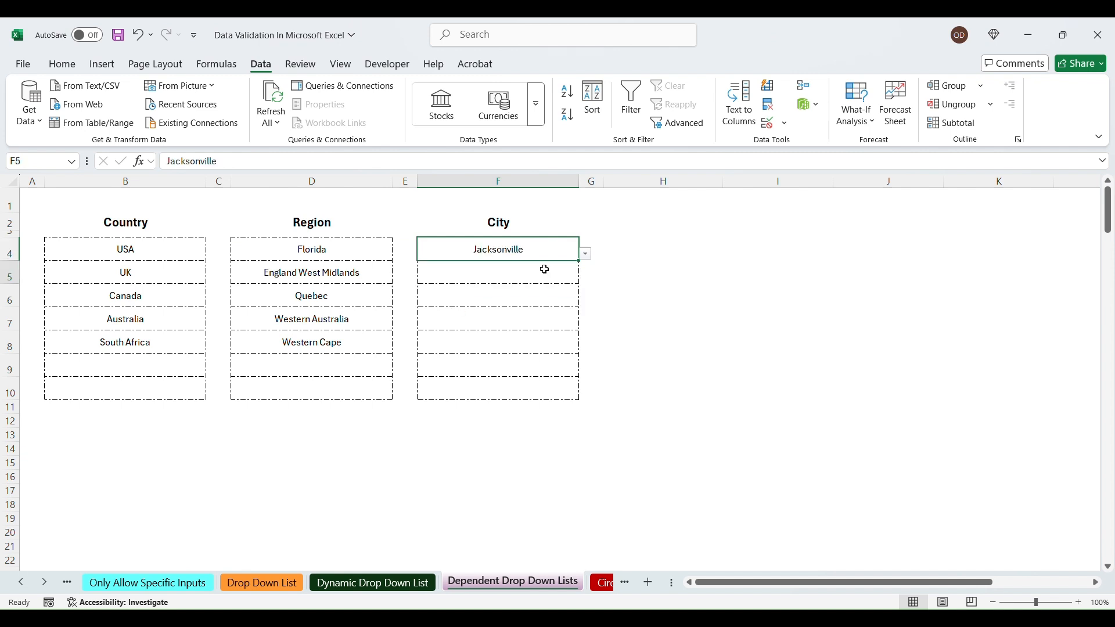
# Step: Copy the City drop-down from F4 to F5:F10 and clear the pasted city values from those cells
pyautogui.click(476, 253)
pyautogui.hotkey('ctrl', 'c')
pyautogui.moveTo(535, 273); pyautogui.dragTo(540, 383)
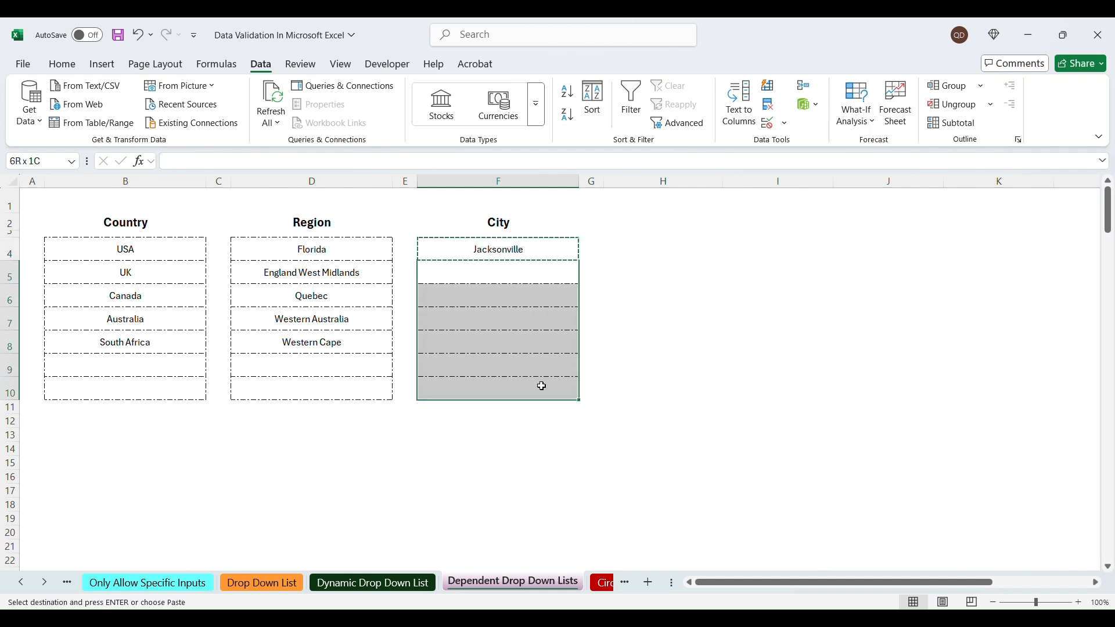
pyautogui.press('Return')
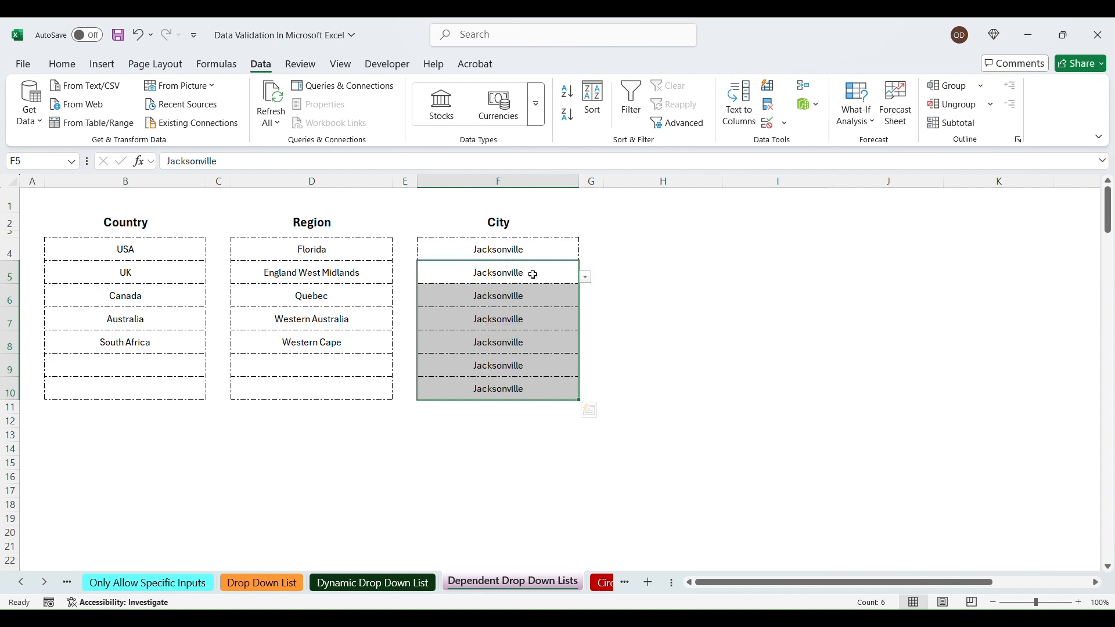
pyautogui.moveTo(534, 275); pyautogui.dragTo(528, 390)
pyautogui.press('Delete')
# Step: Choose Coventry for England West Midlands in F5 and Quebec City for Quebec in F6
pyautogui.click(530, 269)
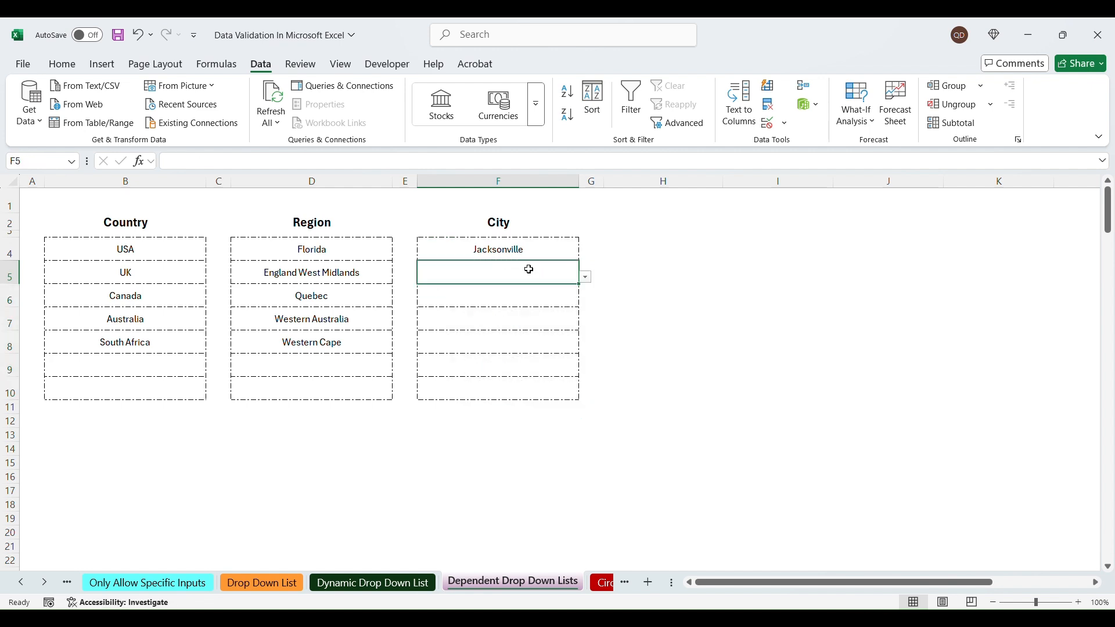
pyautogui.click(587, 279)
pyautogui.click(482, 327)
pyautogui.click(535, 297)
pyautogui.click(587, 301)
pyautogui.click(494, 326)
# Step: Choose Broome for Western Australia in F7 and Stellenbosch for Western Cape in F8
pyautogui.click(523, 321)
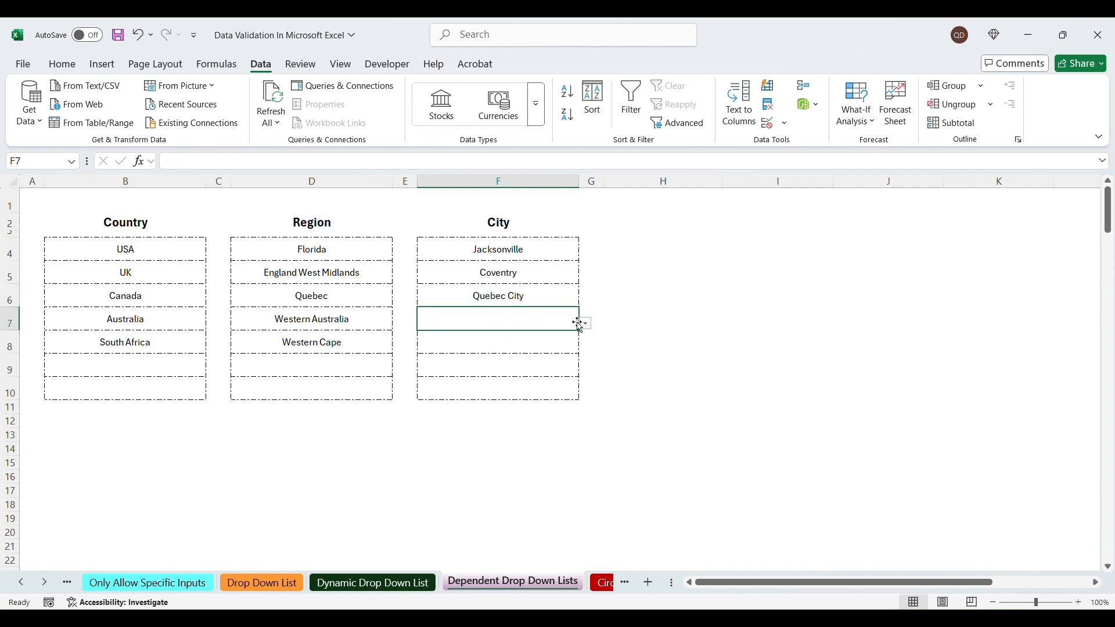
pyautogui.click(586, 323)
pyautogui.click(459, 375)
pyautogui.click(541, 348)
pyautogui.click(587, 347)
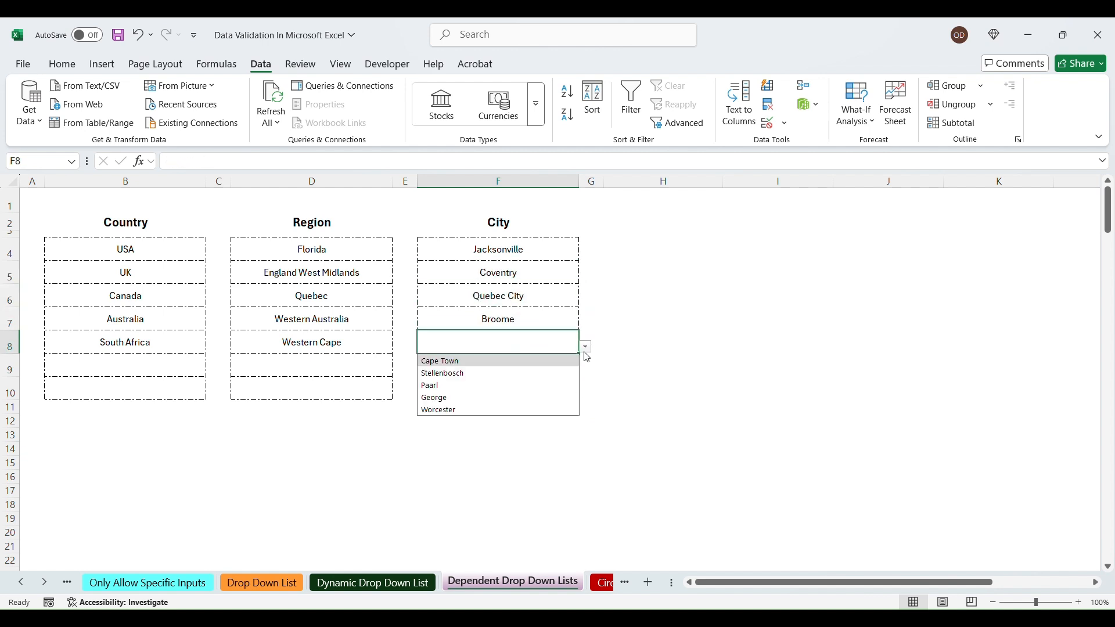
pyautogui.click(460, 376)
pyautogui.click(569, 383)
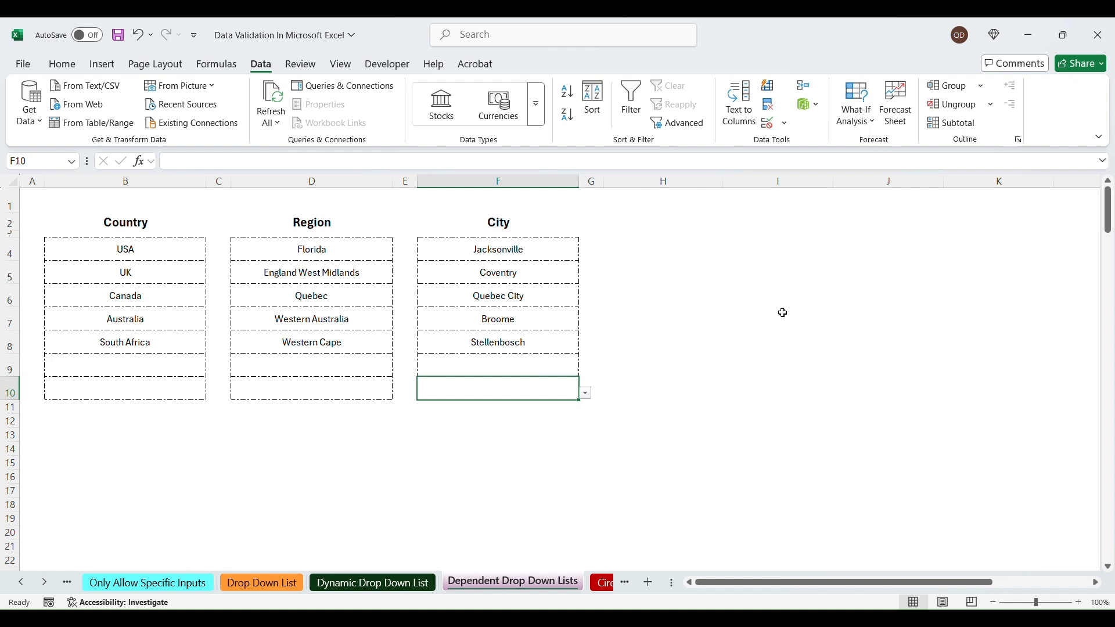
# Step: Examine the space for another column in H2:H10 and the city tables, comparing London in H43 with London OT in H53
pyautogui.moveTo(661, 223); pyautogui.dragTo(660, 390)
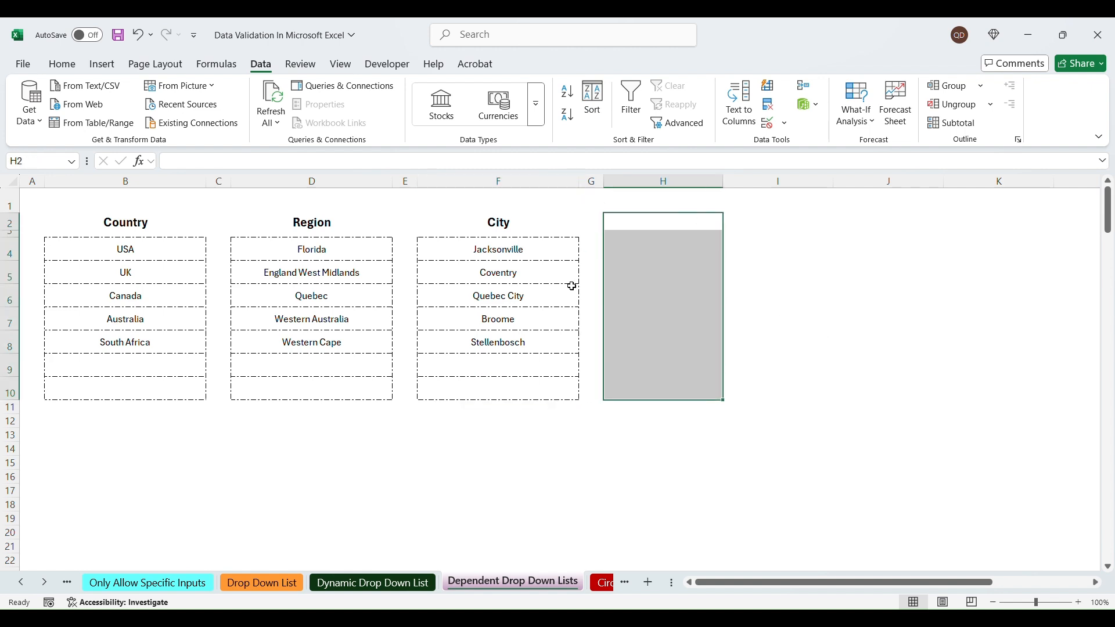
pyautogui.click(624, 242)
pyautogui.moveTo(918, 583); pyautogui.dragTo(1016, 586)
pyautogui.scroll(-7, 804, 403)
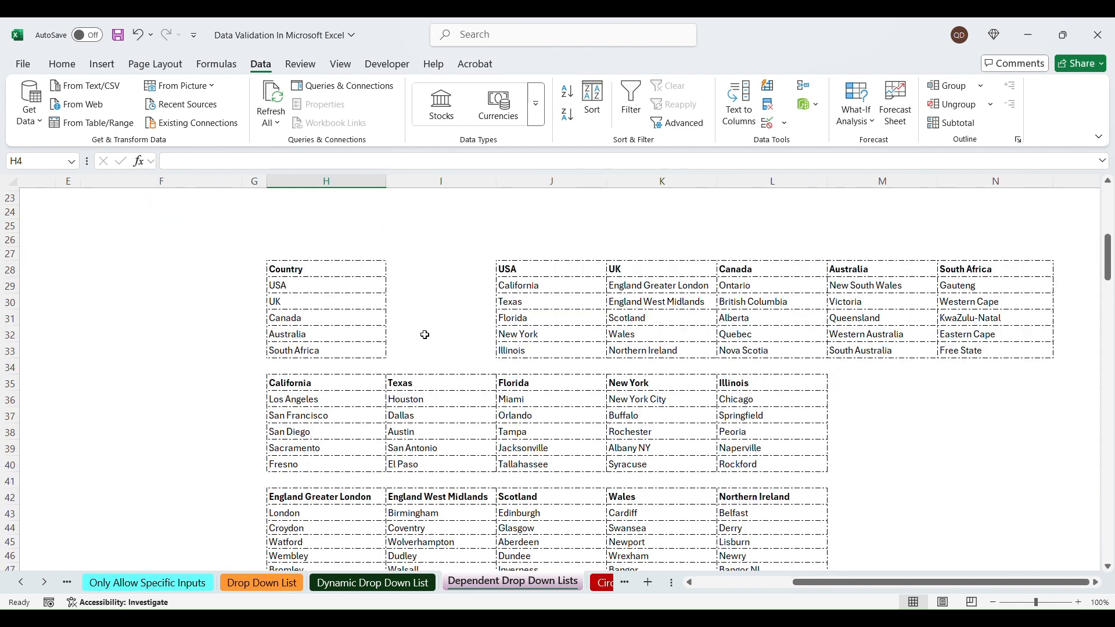
pyautogui.scroll(-3, 425, 335)
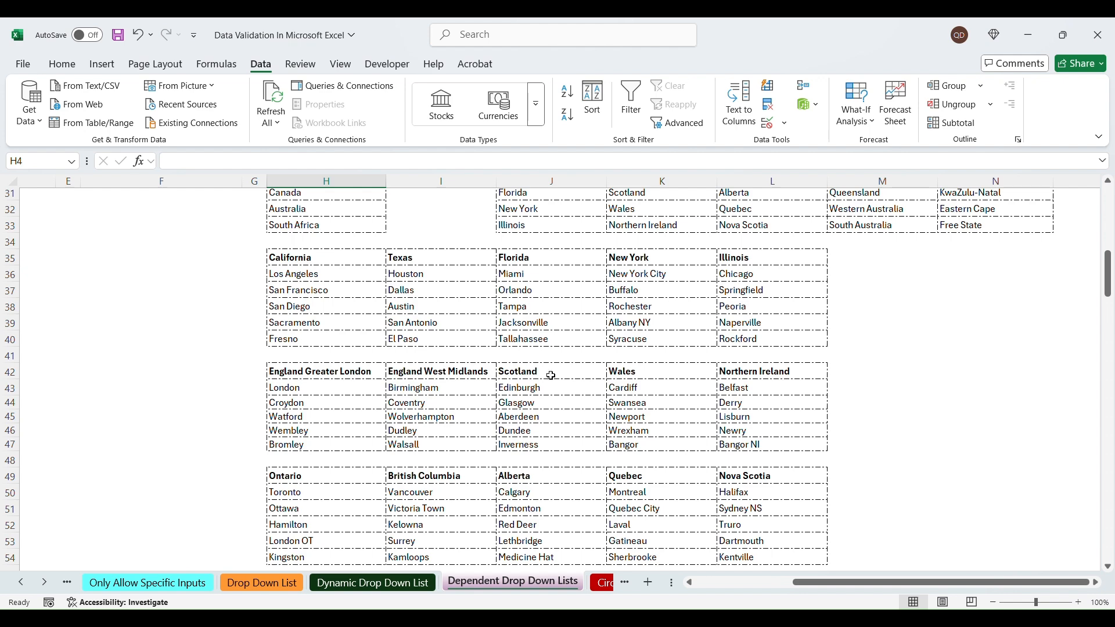
pyautogui.moveTo(344, 372); pyautogui.dragTo(805, 372)
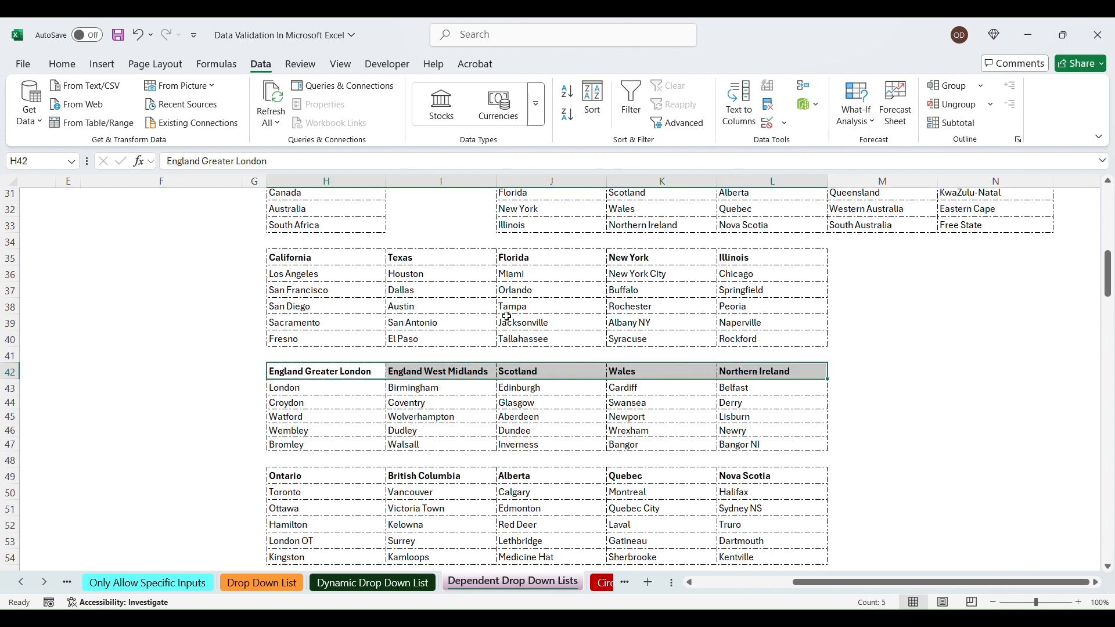
pyautogui.click(314, 390)
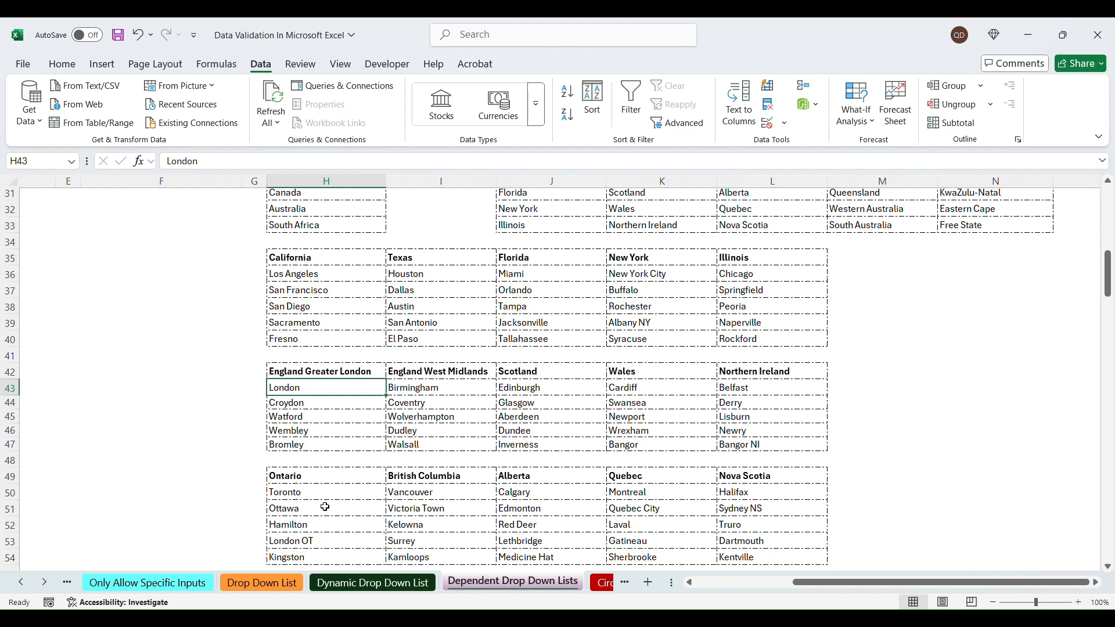
pyautogui.click(310, 542)
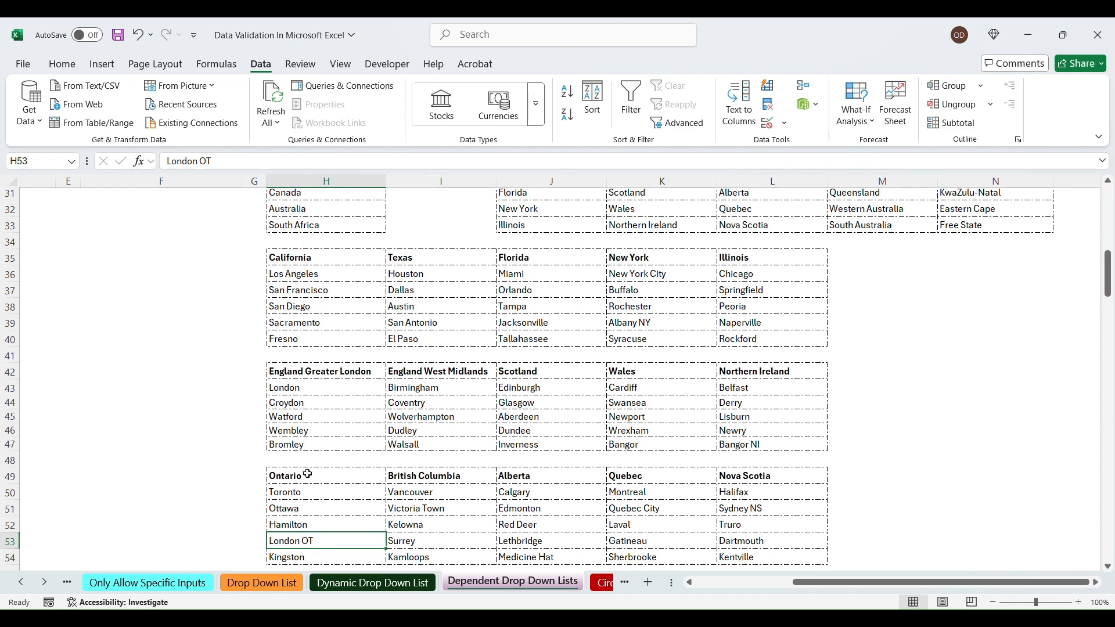
pyautogui.click(314, 388)
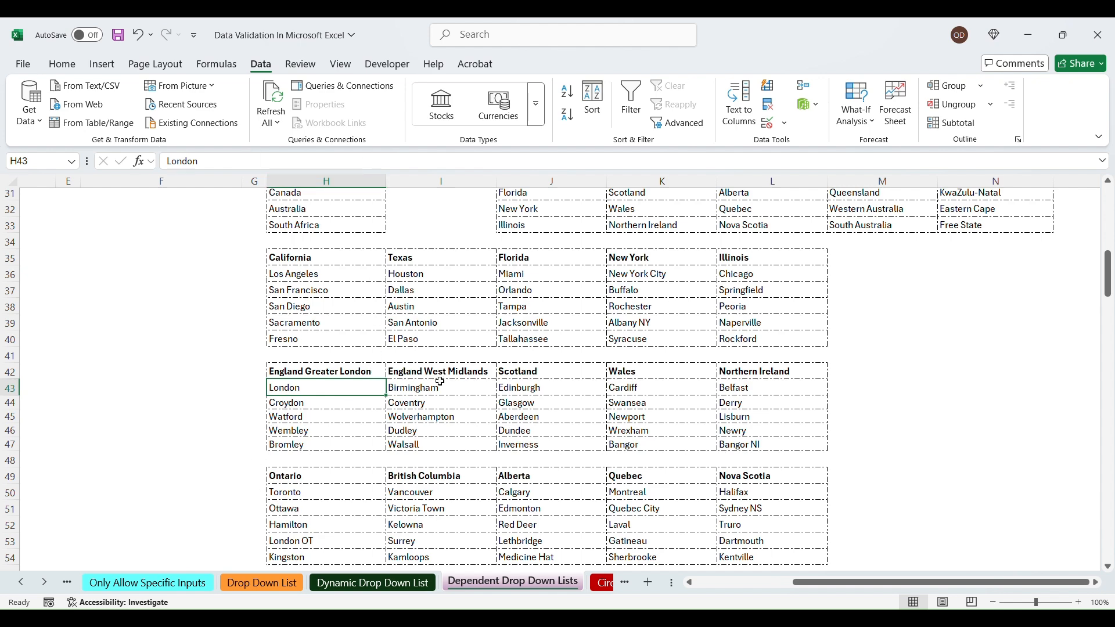
# Step: Create named ranges for the street lists in H76:M200 from only the left column of city names
pyautogui.scroll(4, 337, 418)
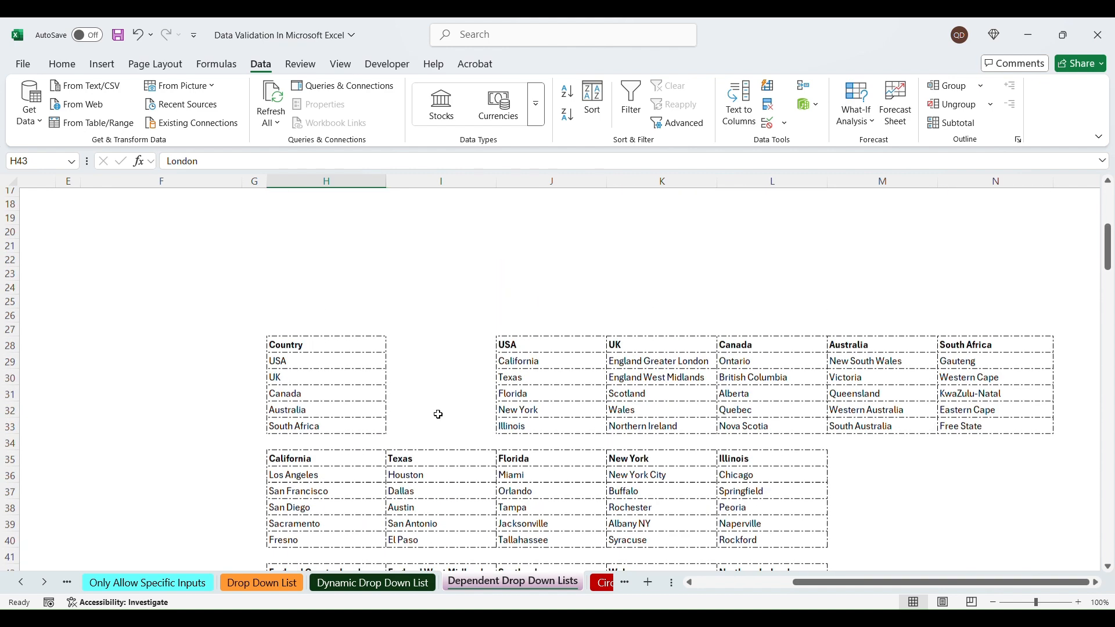
pyautogui.scroll(-13, 435, 414)
pyautogui.scroll(-4, 430, 415)
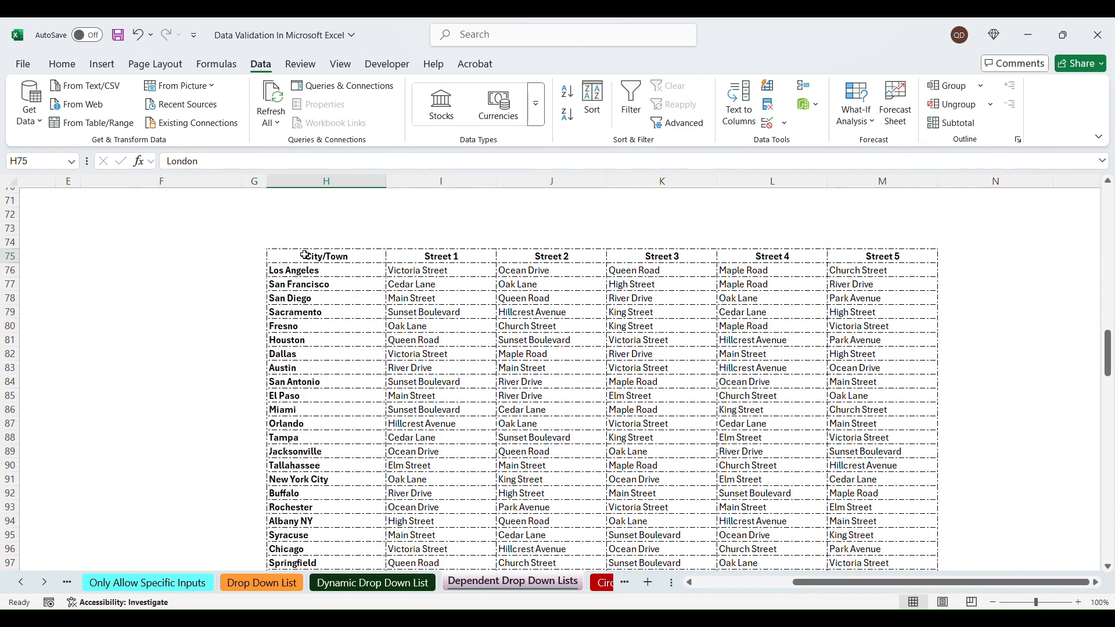
pyautogui.click(306, 256)
pyautogui.moveTo(314, 273); pyautogui.dragTo(877, 530)
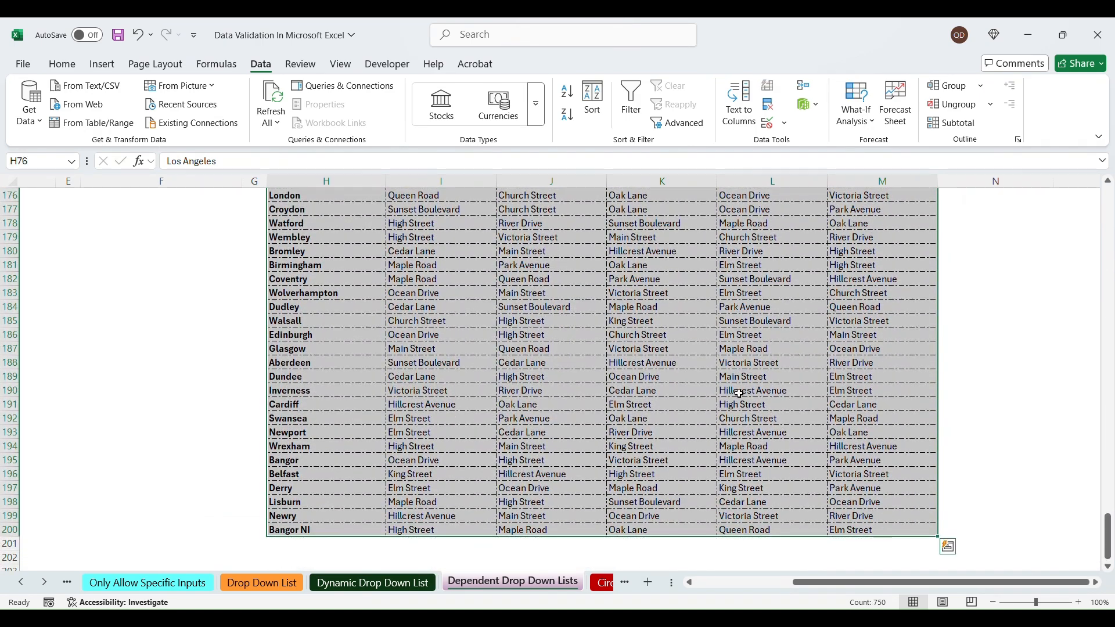
pyautogui.click(216, 63)
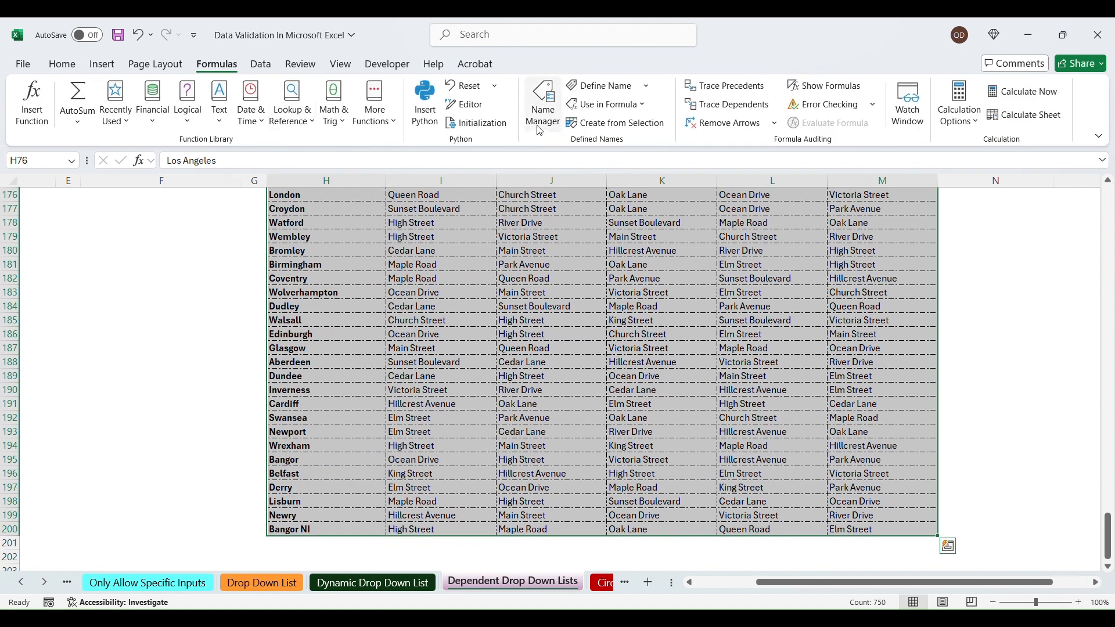
pyautogui.click(611, 123)
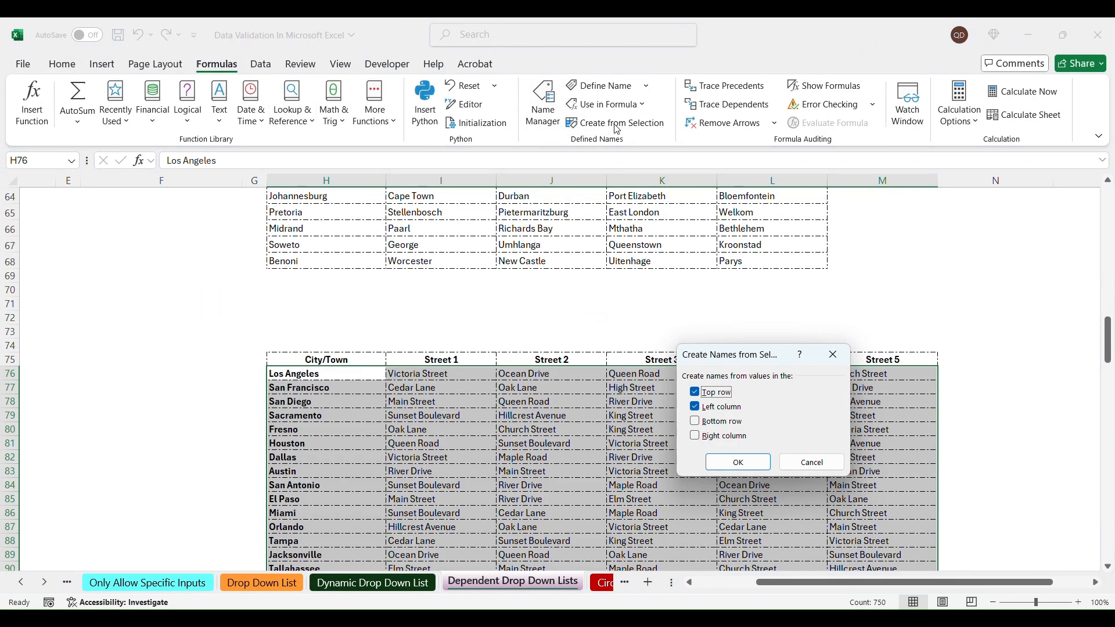
pyautogui.click(697, 394)
pyautogui.click(738, 462)
# Step: Copy the City column F2:F10 with its drop-downs to H2:H10 and clear the copied city values from H4:H10
pyautogui.scroll(20, 273, 361)
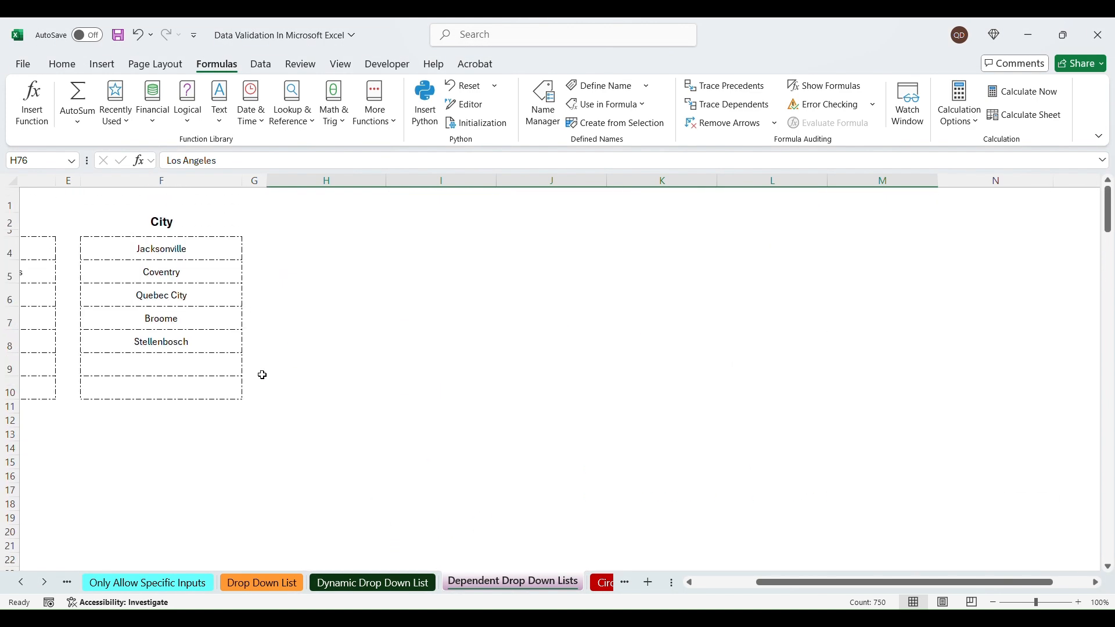
pyautogui.moveTo(782, 583); pyautogui.dragTo(720, 582)
pyautogui.moveTo(510, 224); pyautogui.dragTo(518, 385)
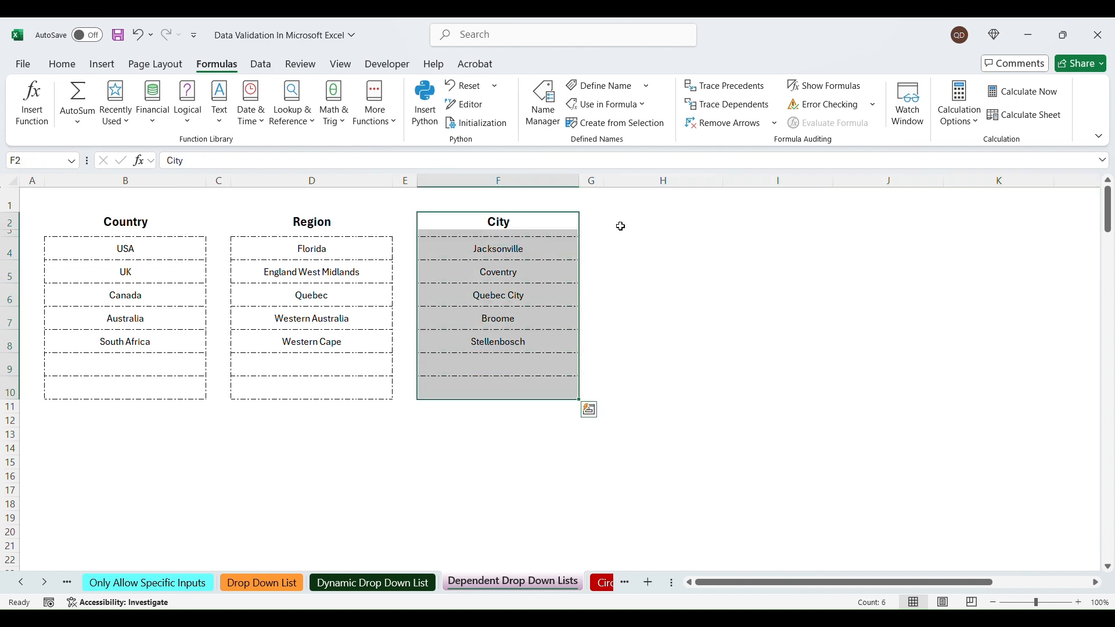
pyautogui.hotkey('ctrl', 'c')
pyautogui.click(660, 225)
pyautogui.press('Return')
pyautogui.moveTo(676, 247); pyautogui.dragTo(689, 388)
pyautogui.press('Delete')
# Step: Replace the heading in H2 with "Street Names"
pyautogui.click(701, 231)
pyautogui.write('sT')
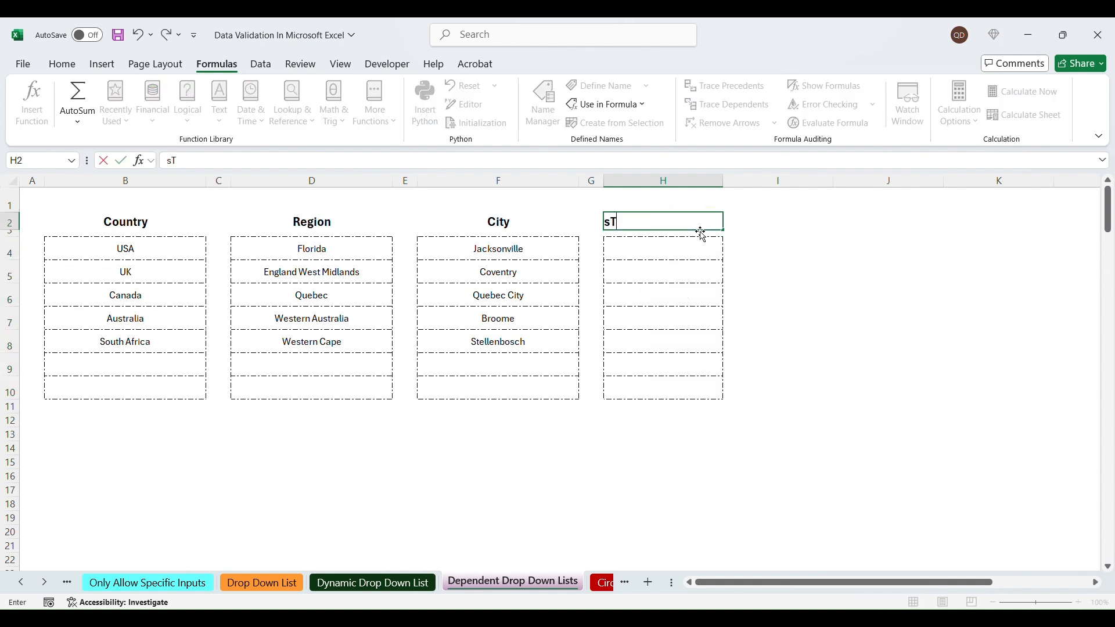
pyautogui.press('BackSpace')
pyautogui.press('BackSpace')
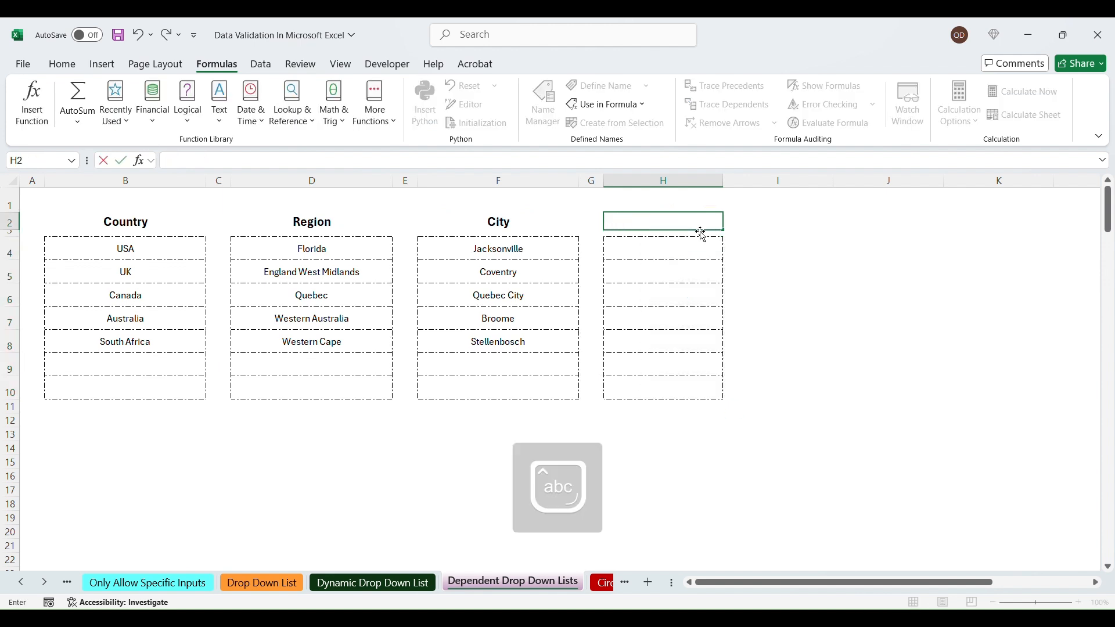
pyautogui.write('Street Names')
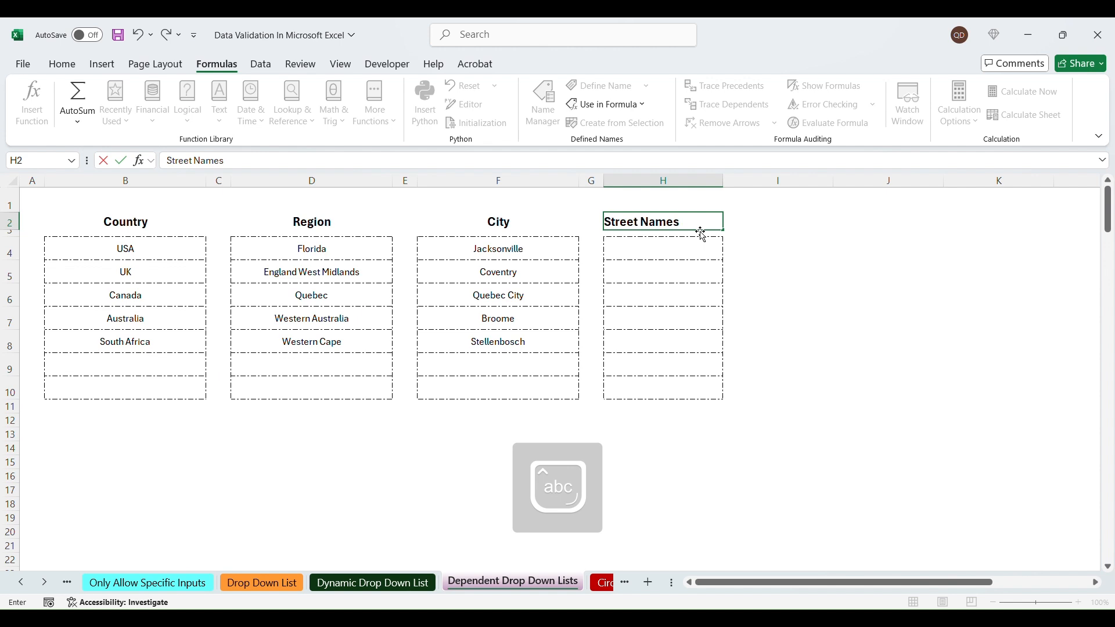
pyautogui.press('Return')
# Step: Check the street options that the drop-down in H4 offers for Jacksonville
pyautogui.click(714, 247)
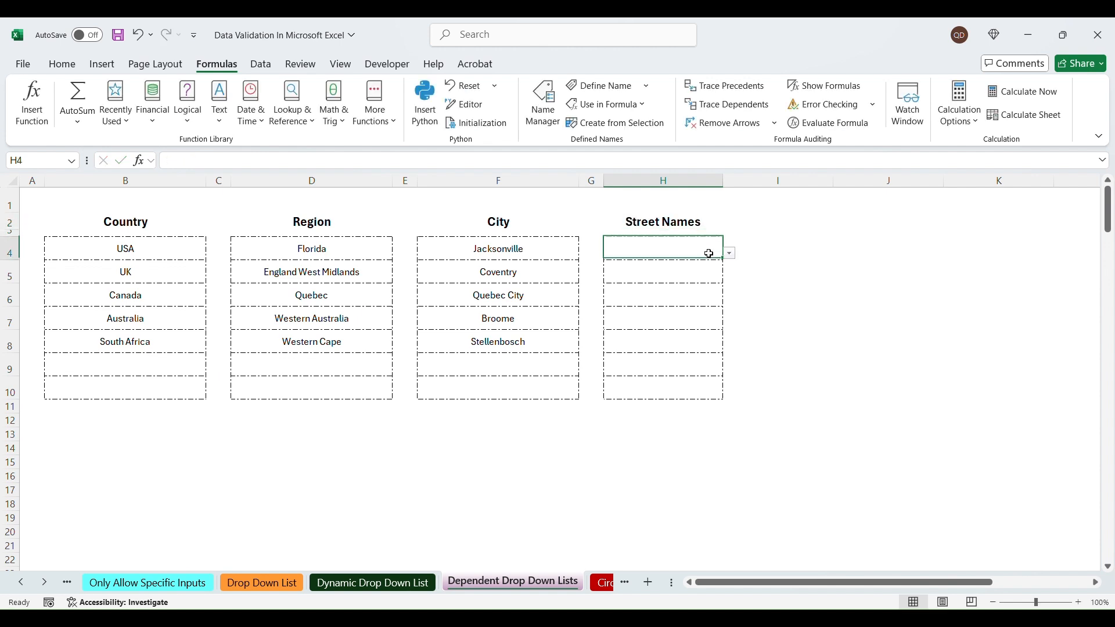
pyautogui.click(731, 256)
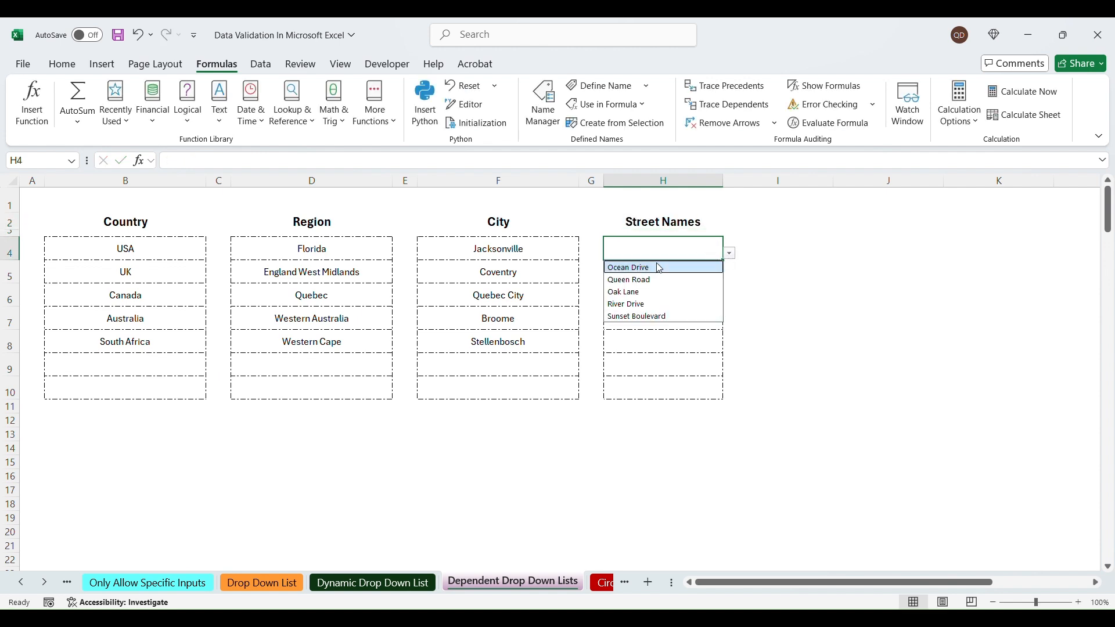
pyautogui.click(668, 388)
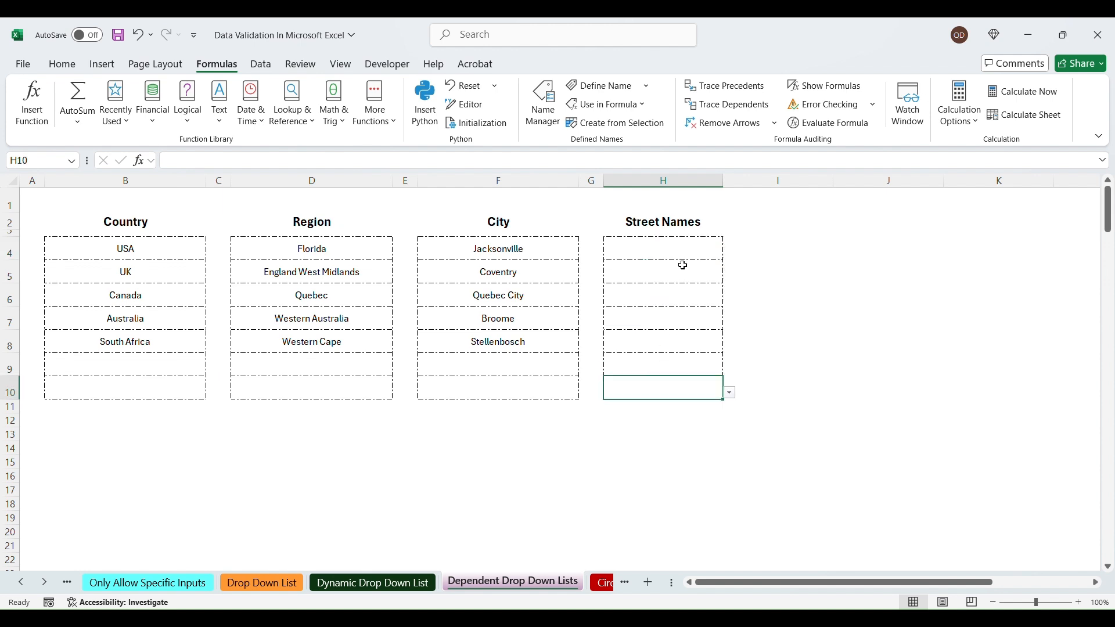
# Step: Compare the data validation source formula of the Street Names cells H4:H10 with that of the City cells F4:F10
pyautogui.moveTo(682, 251); pyautogui.dragTo(687, 390)
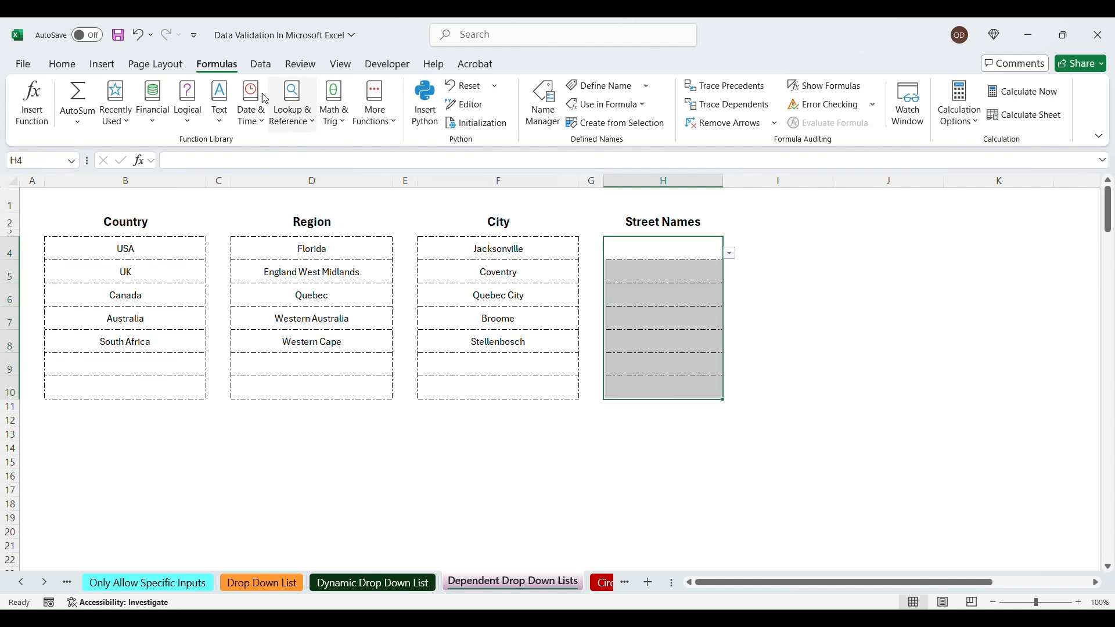
pyautogui.click(262, 64)
pyautogui.click(771, 127)
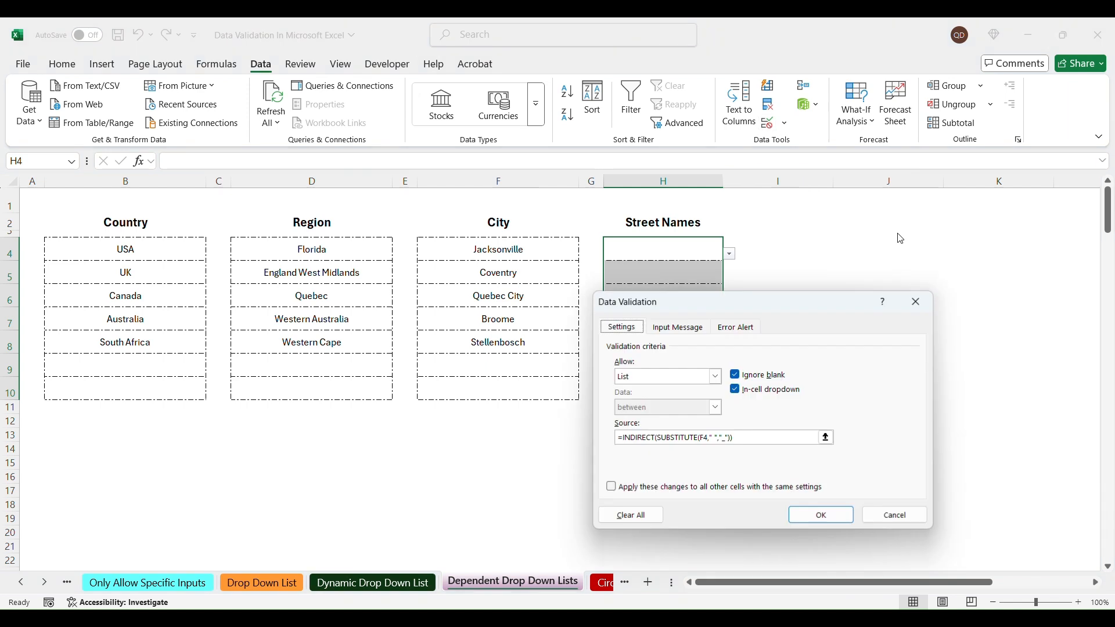
pyautogui.moveTo(861, 284); pyautogui.dragTo(919, 271)
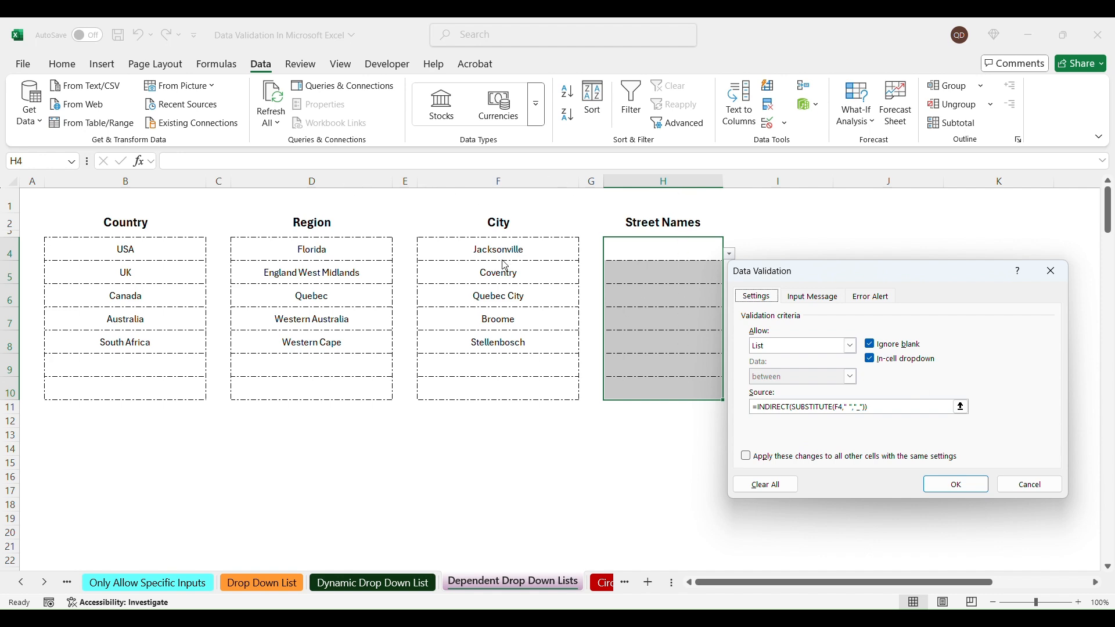
pyautogui.click(1031, 484)
pyautogui.moveTo(499, 250); pyautogui.dragTo(512, 389)
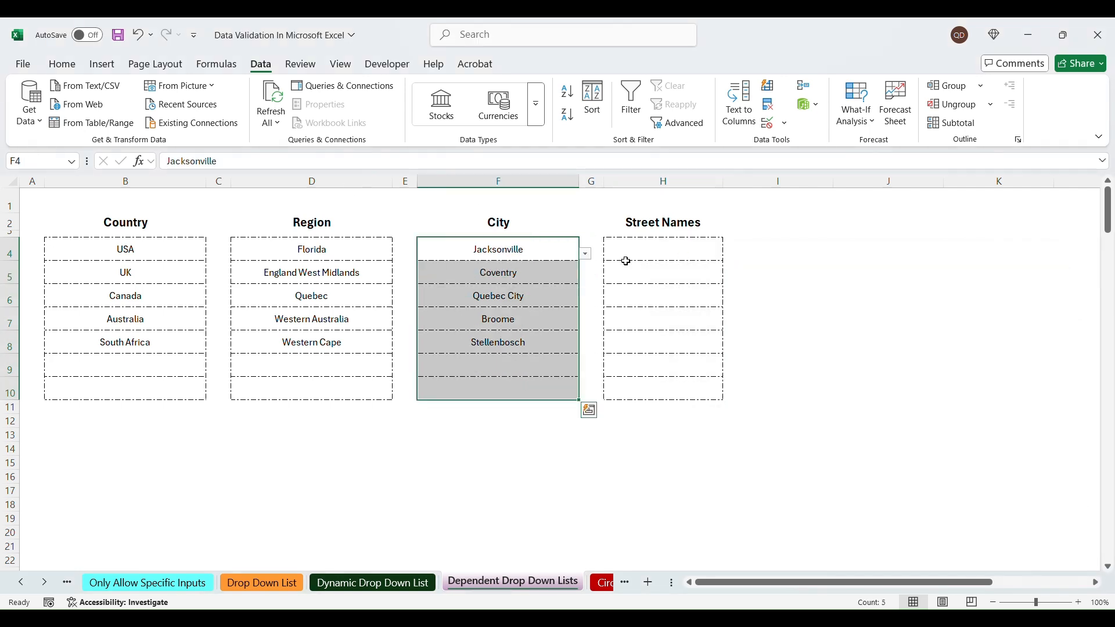
pyautogui.click(765, 131)
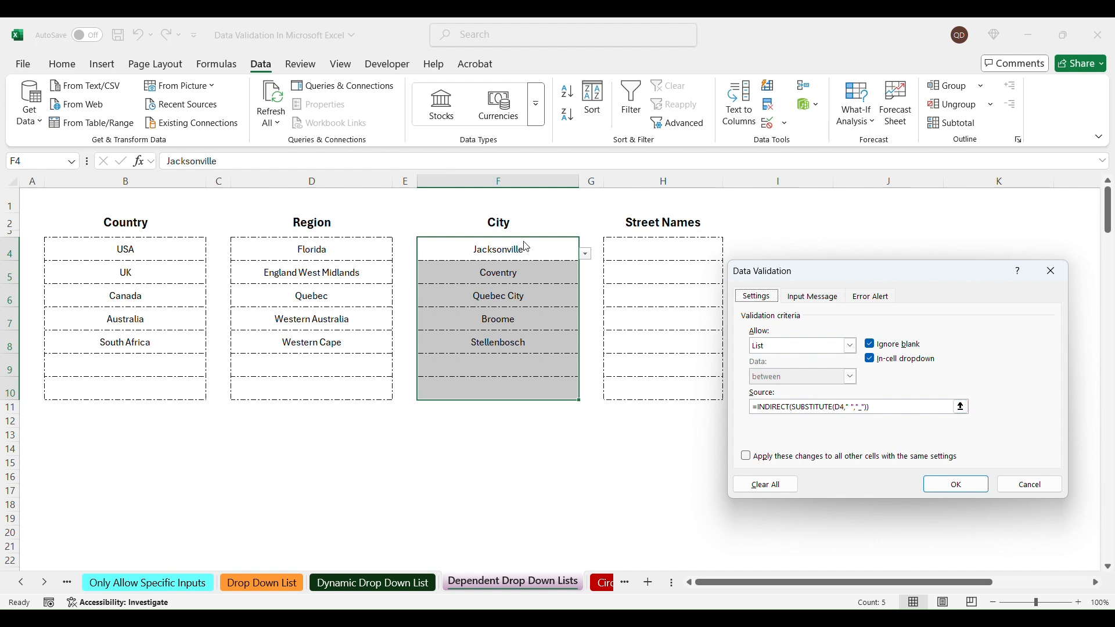
pyautogui.click(1037, 489)
# Step: Choose River Drive in H4 and Park Avenue in H5 from the Street Names drop-downs
pyautogui.click(678, 245)
pyautogui.click(730, 254)
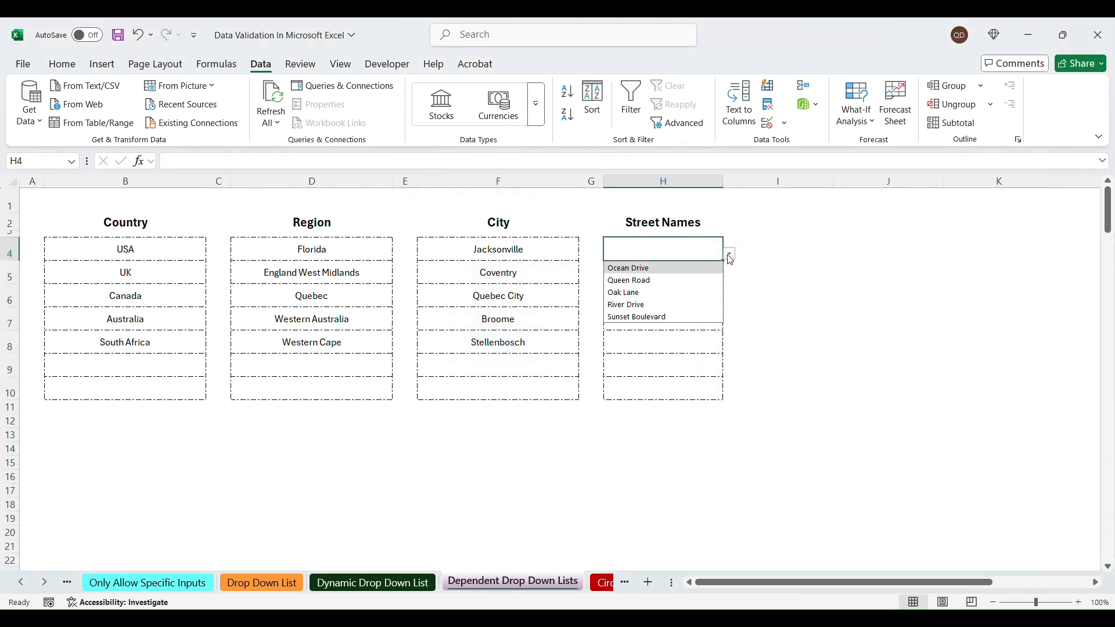
pyautogui.click(662, 301)
pyautogui.click(712, 273)
pyautogui.click(730, 280)
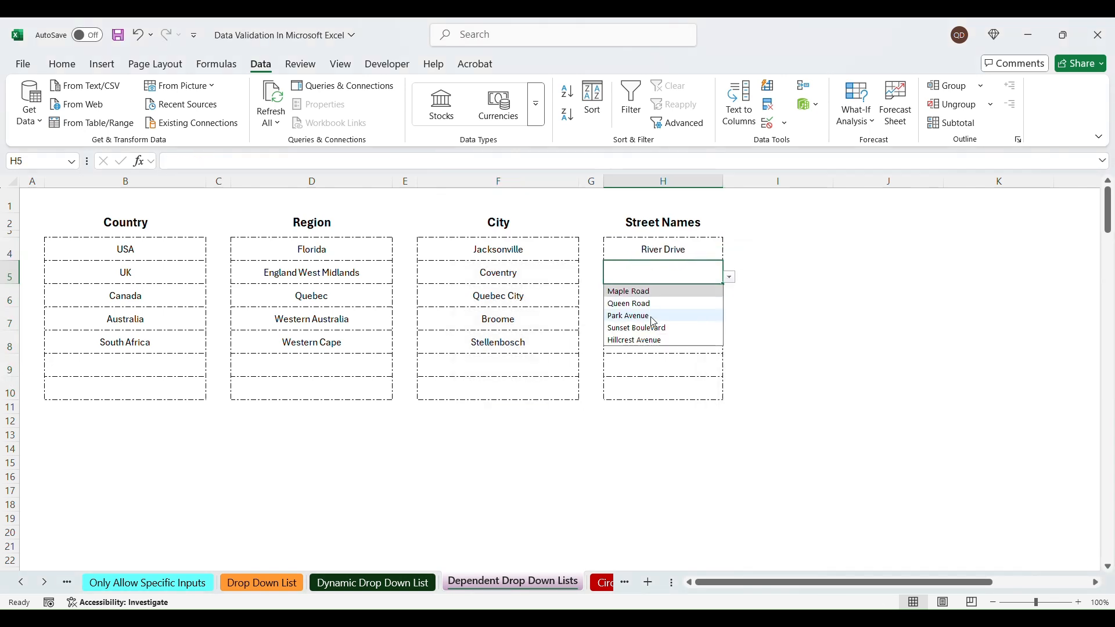
pyautogui.click(654, 317)
# Step: Choose Cedar Lane in H6, Main Street in H7 and Hillcrest Avenue in H8 from the Street Names drop-downs
pyautogui.click(721, 300)
pyautogui.click(734, 302)
pyautogui.click(719, 300)
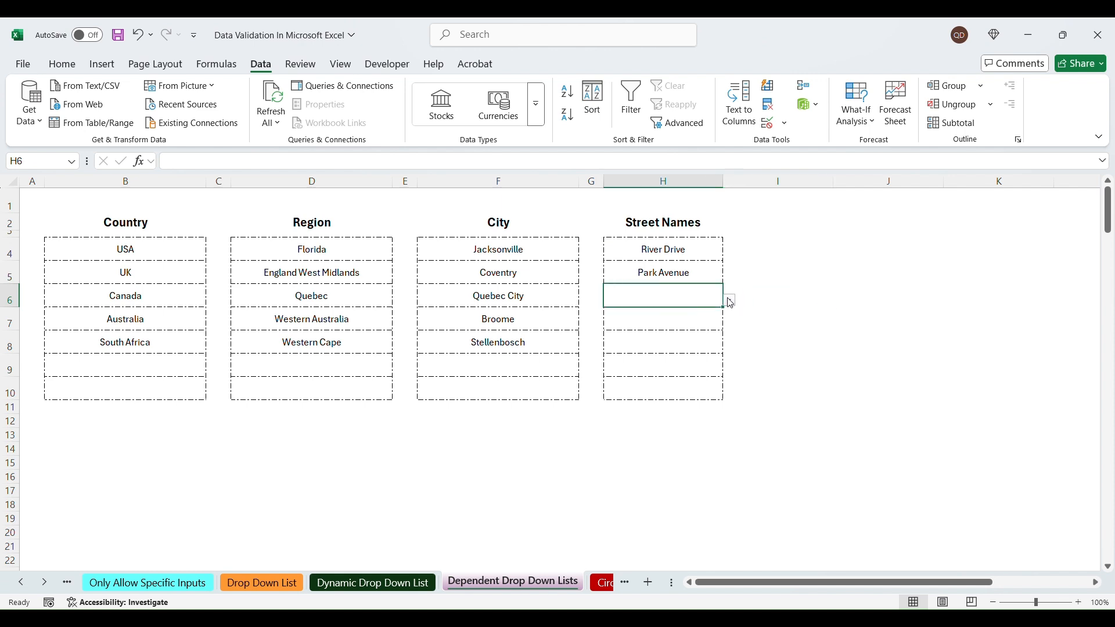
pyautogui.click(730, 303)
pyautogui.click(657, 358)
pyautogui.click(719, 323)
pyautogui.click(730, 324)
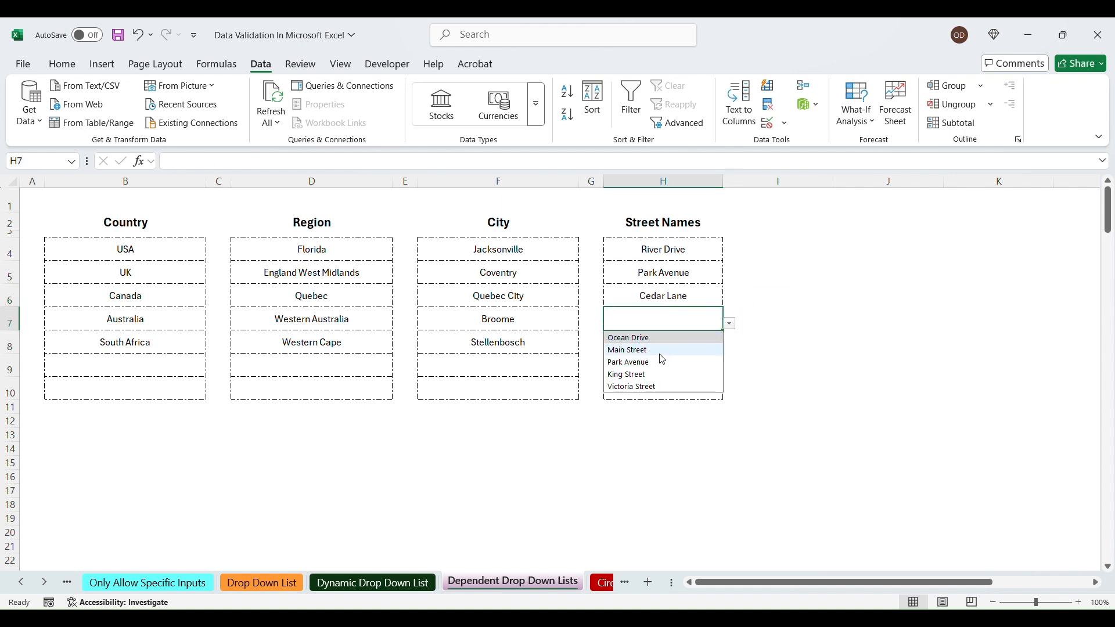
pyautogui.click(663, 337)
pyautogui.click(719, 346)
pyautogui.click(730, 346)
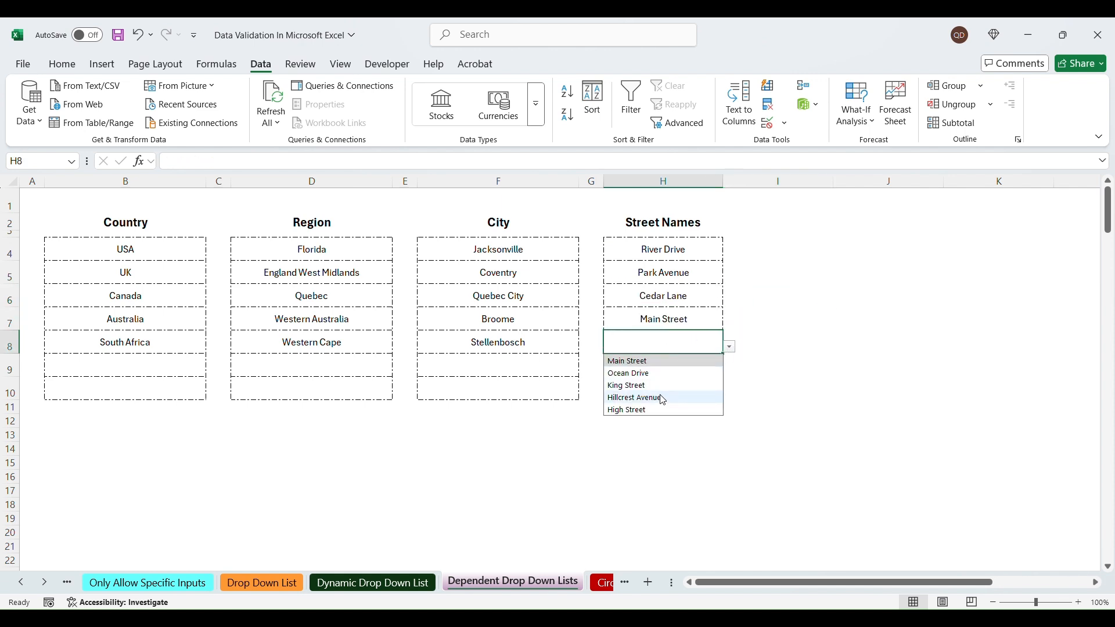
pyautogui.click(662, 400)
pyautogui.click(668, 372)
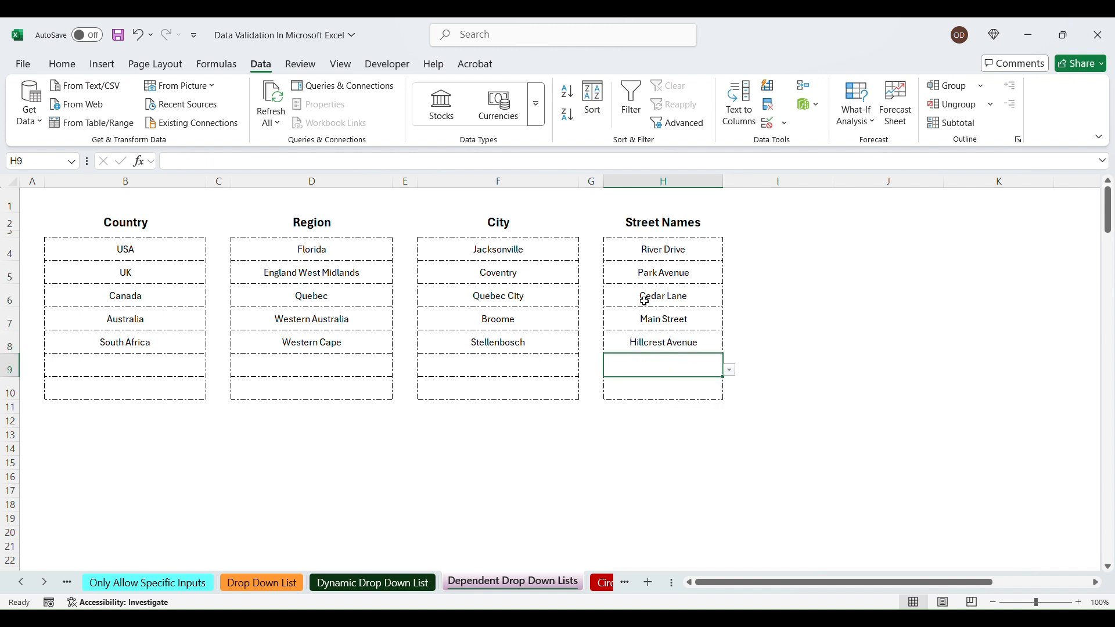
# Step: Review the chosen entries in the Street Names, City, Region and Country columns
pyautogui.moveTo(664, 249); pyautogui.dragTo(664, 365)
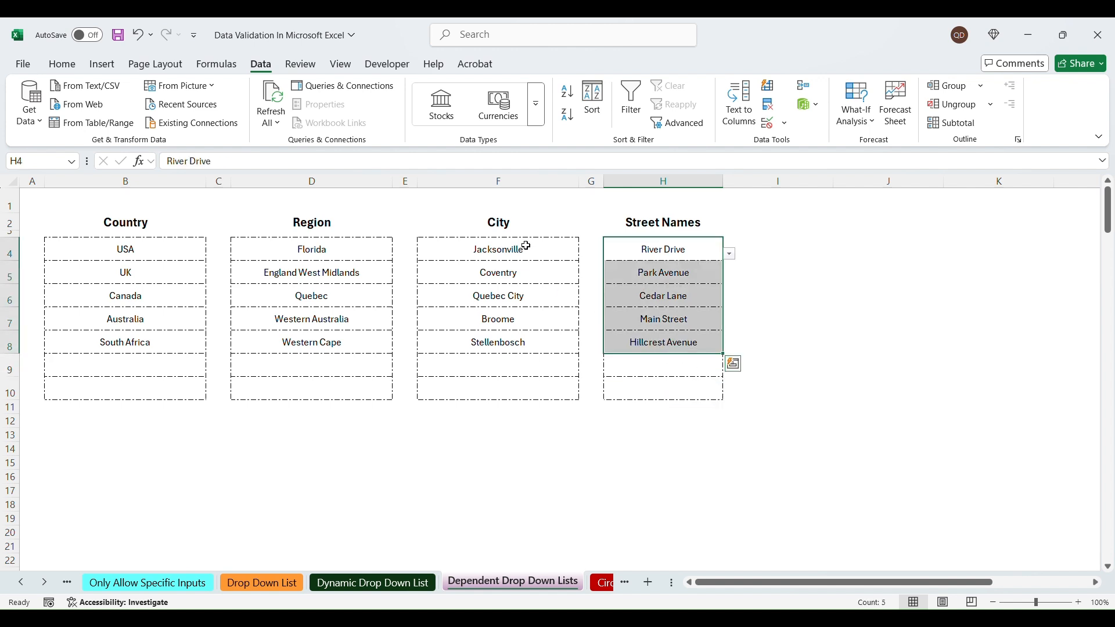
pyautogui.moveTo(526, 244); pyautogui.dragTo(499, 366)
pyautogui.moveTo(328, 256); pyautogui.dragTo(316, 389)
pyautogui.moveTo(169, 248); pyautogui.dragTo(164, 385)
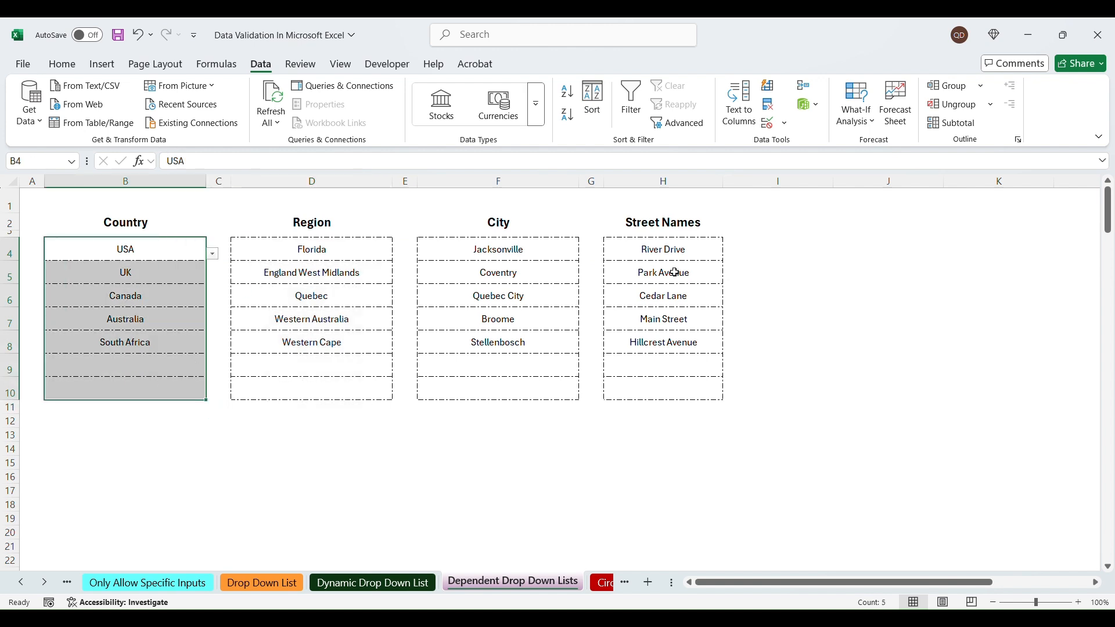
pyautogui.moveTo(668, 256); pyautogui.dragTo(666, 397)
pyautogui.click(654, 257)
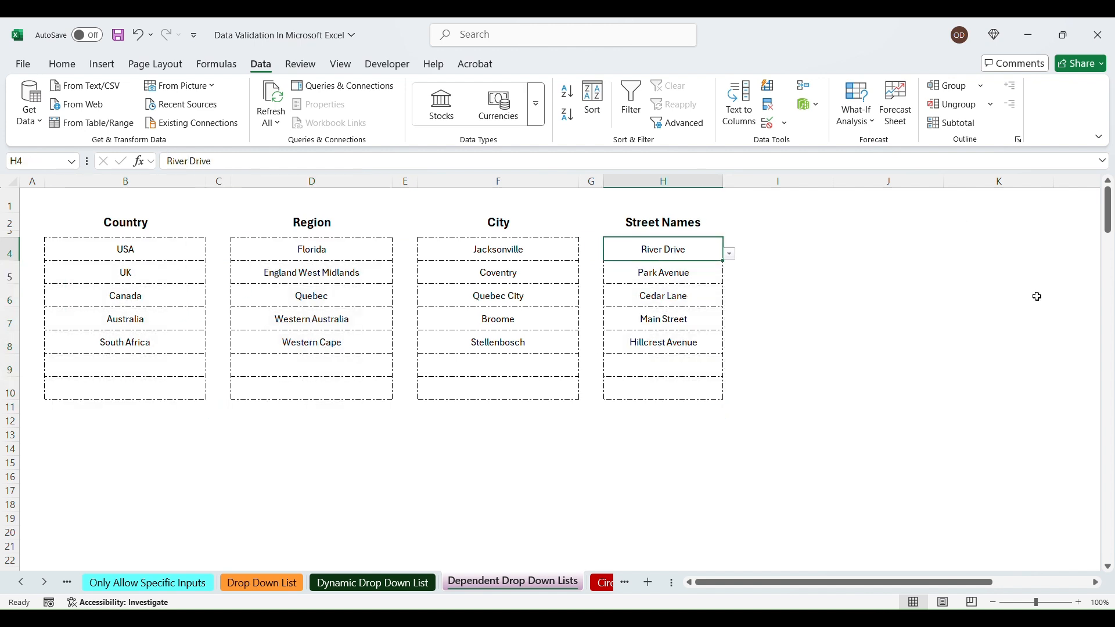
# Step: Compare the Country column headed in B2 with the source Country list in H28:H33
pyautogui.moveTo(120, 225); pyautogui.dragTo(120, 431)
pyautogui.click(143, 221)
pyautogui.scroll(-5, 874, 409)
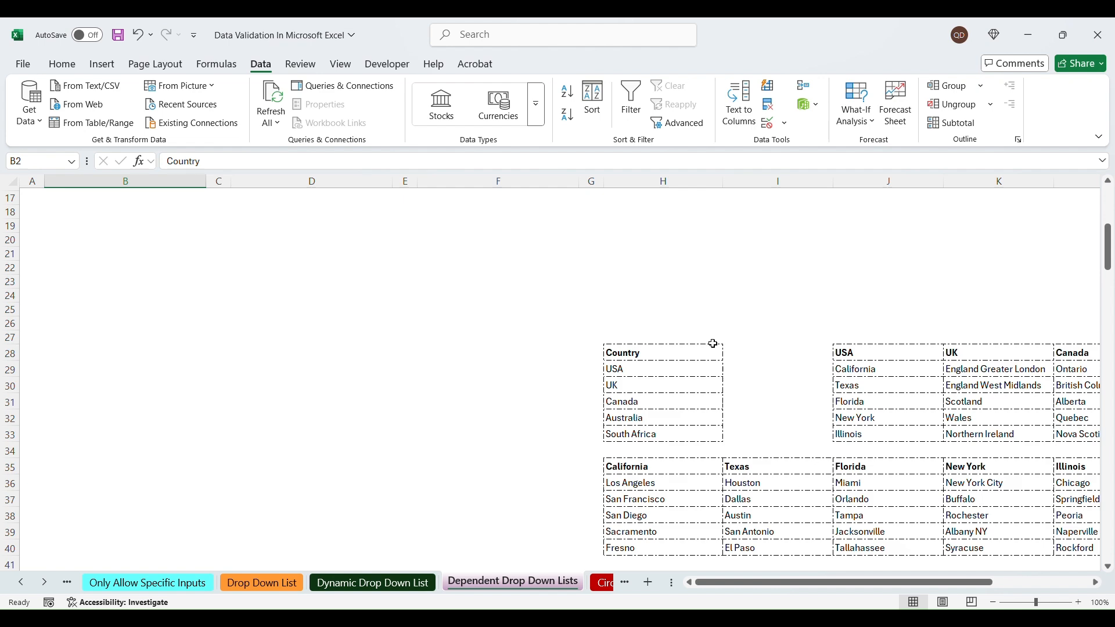
pyautogui.scroll(1, 740, 346)
pyautogui.moveTo(635, 402); pyautogui.dragTo(642, 479)
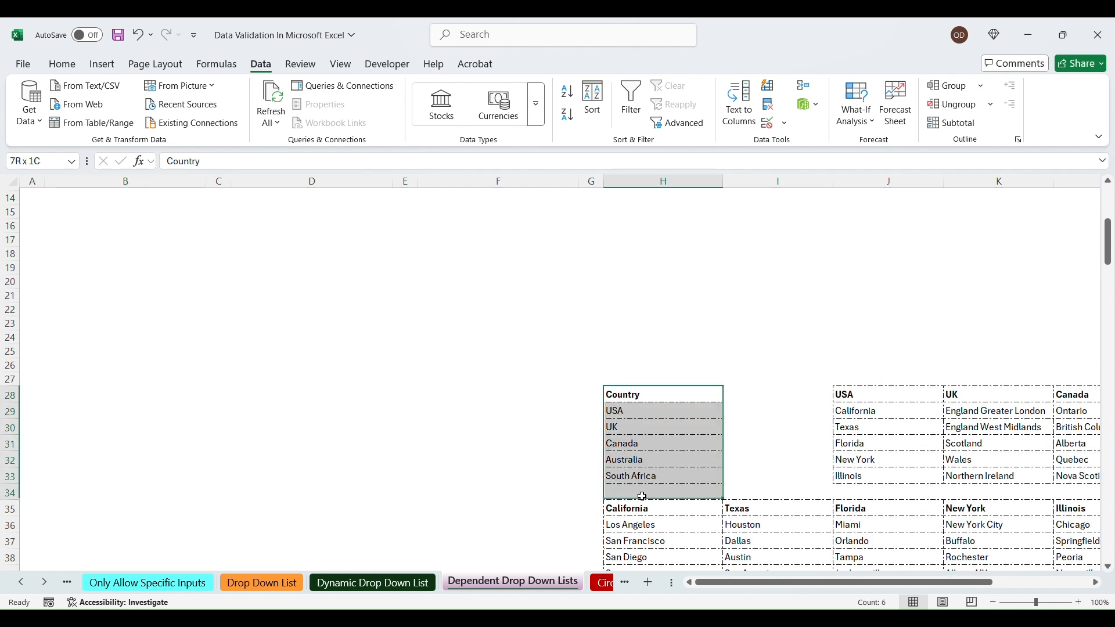
pyautogui.click(644, 409)
pyautogui.click(658, 395)
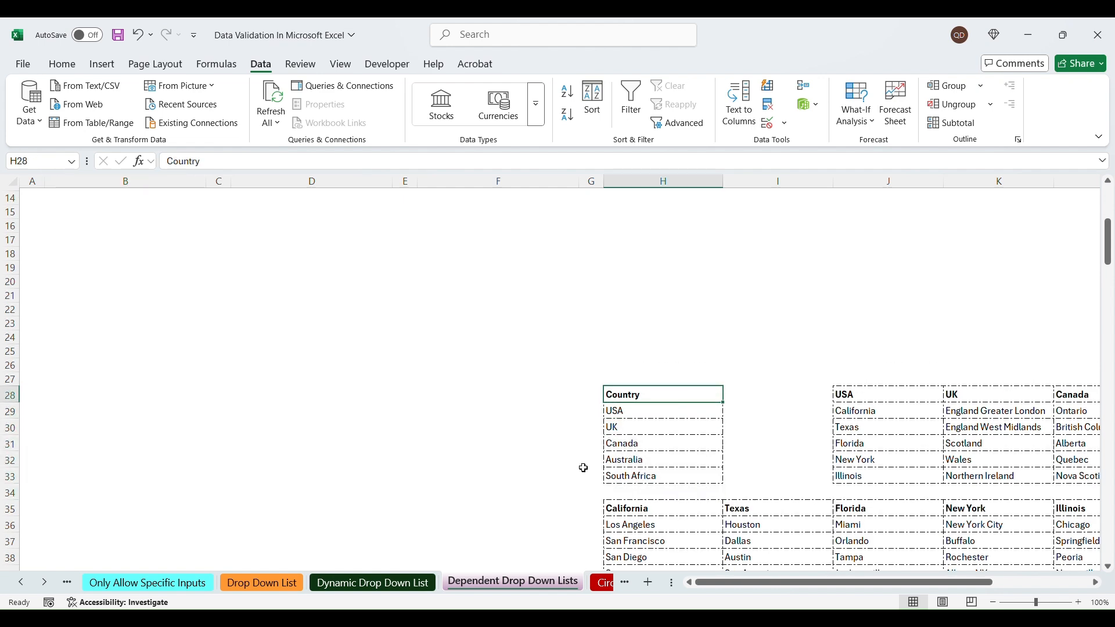
pyautogui.scroll(4, 581, 449)
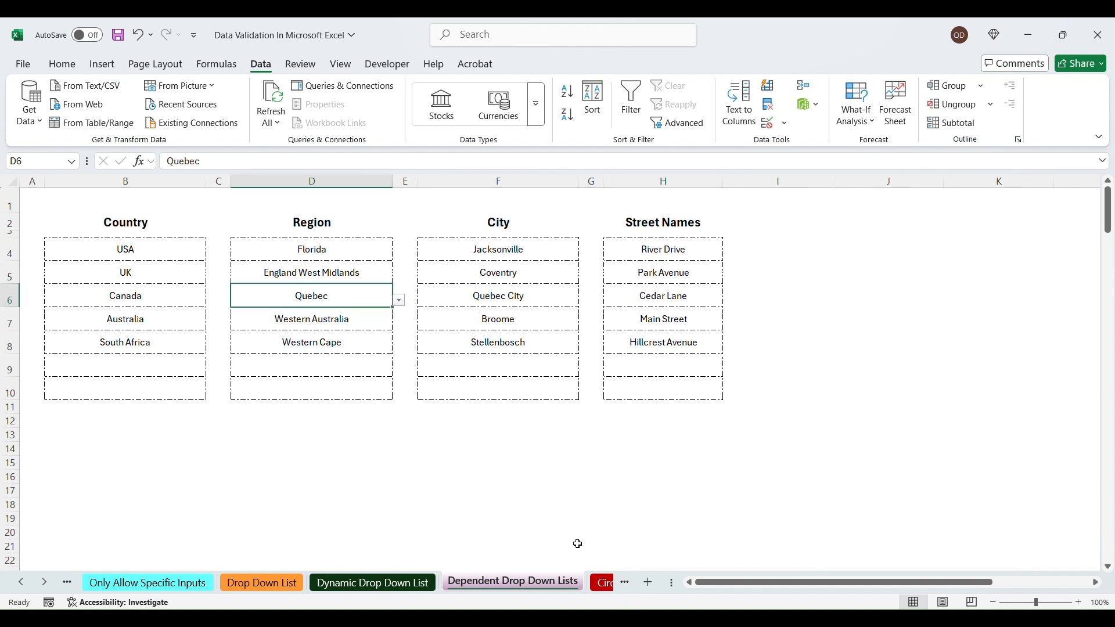
# Step: On the Circle Invalid Data sheet, open data validation for B4 and turn off its error alert after invalid data
pyautogui.click(603, 582)
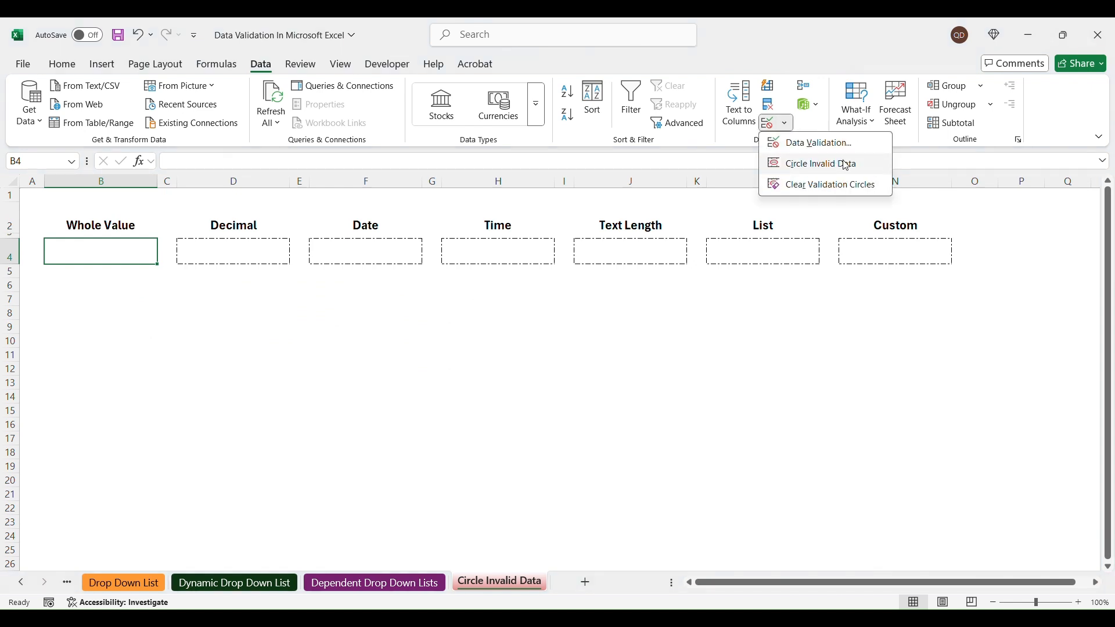
pyautogui.click(453, 346)
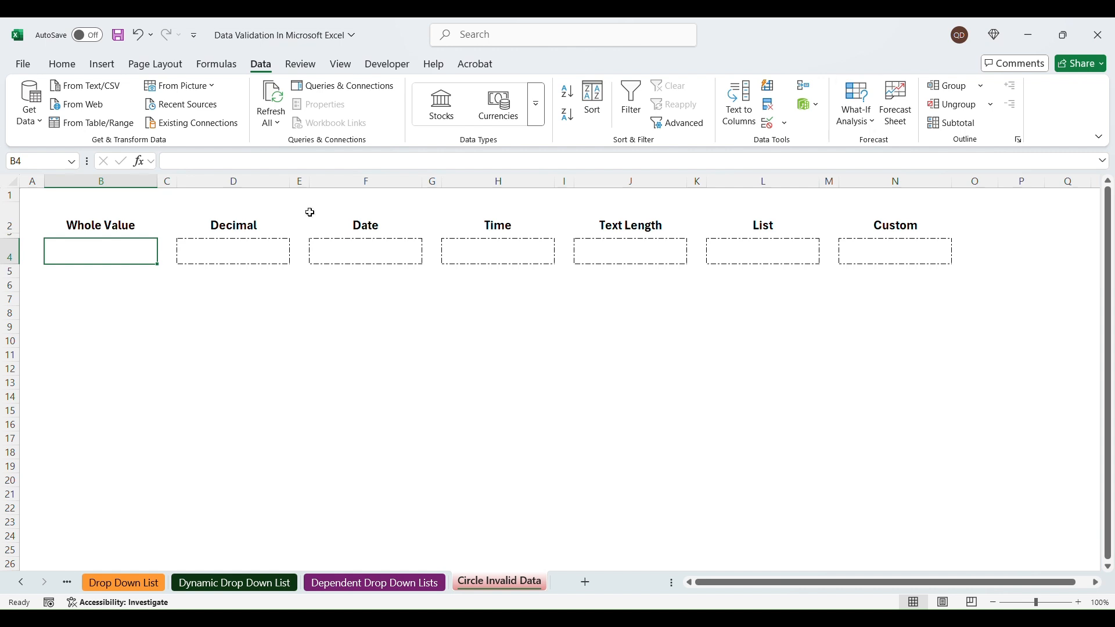
pyautogui.click(770, 121)
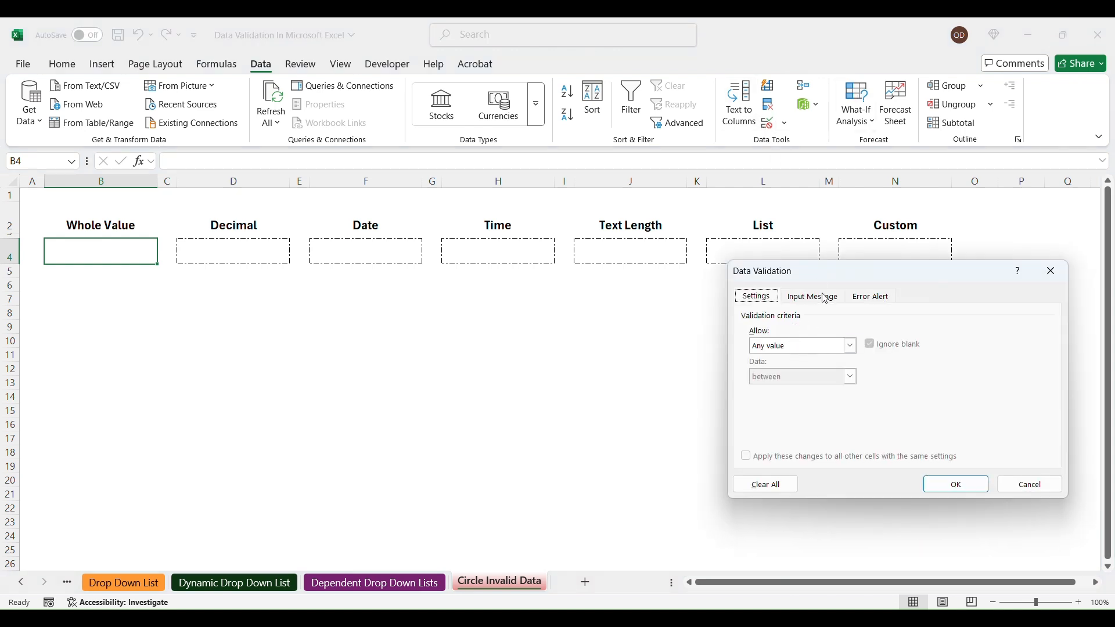
pyautogui.click(870, 296)
pyautogui.click(747, 317)
# Step: Restrict B4 to whole numbers within a range starting at a minimum of 1, and enter 6 in the cell
pyautogui.click(770, 295)
pyautogui.click(849, 347)
pyautogui.click(808, 351)
pyautogui.press('Down')
pyautogui.click(804, 406)
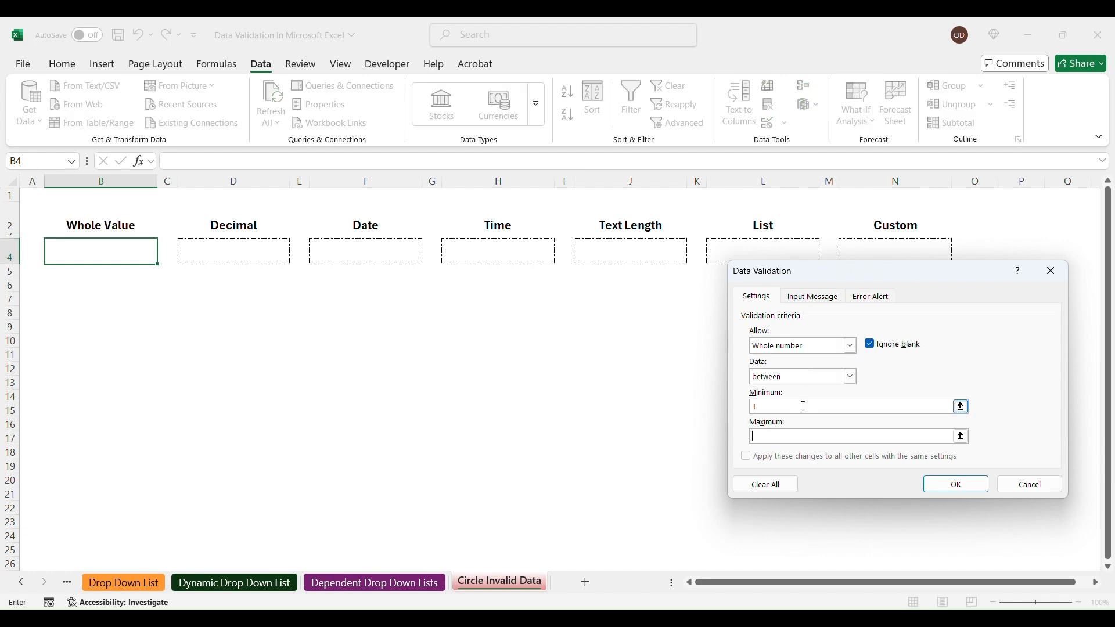
pyautogui.click(956, 488)
pyautogui.write('6')
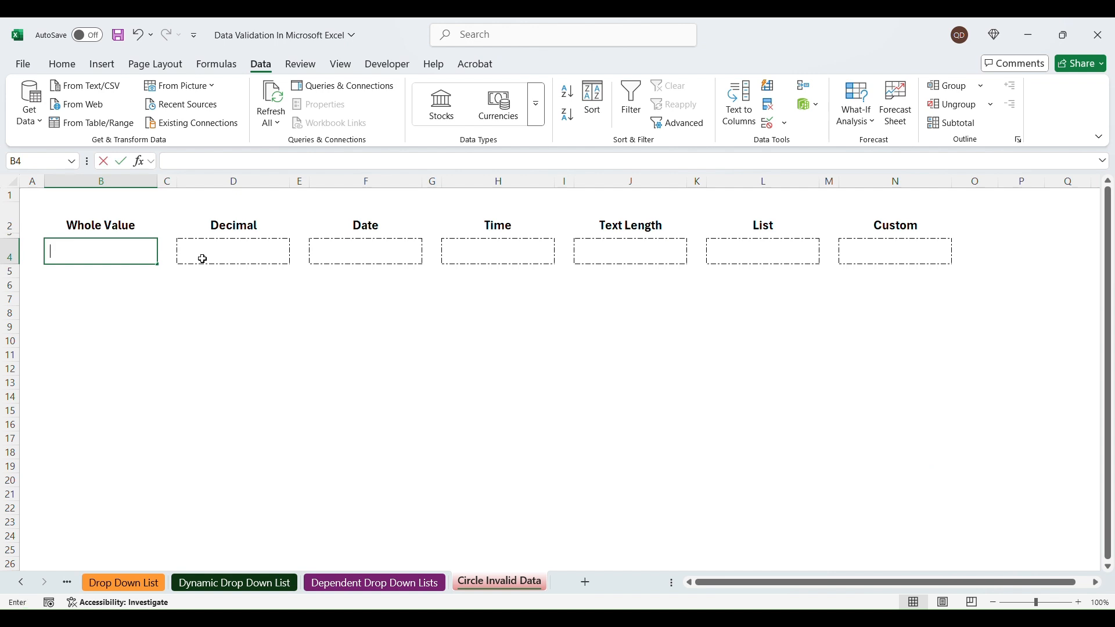
pyautogui.press('Tab')
# Step: Set D4's validation to decimals within a range, with a minimum of 10.2 and an upper limit
pyautogui.click(203, 259)
pyautogui.click(772, 123)
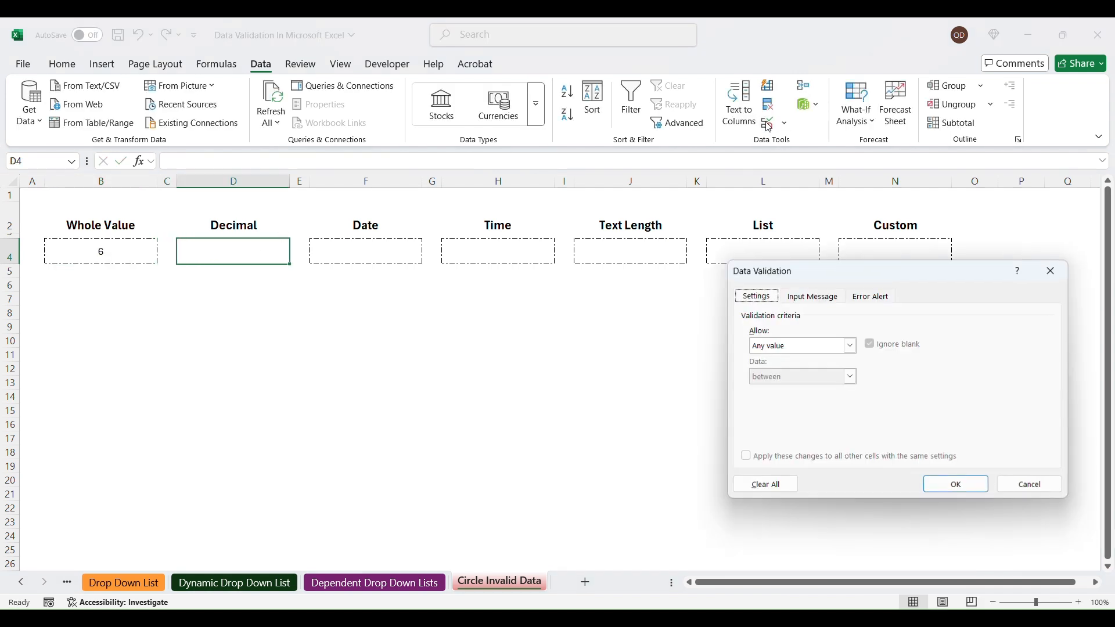
pyautogui.click(801, 346)
pyautogui.click(794, 379)
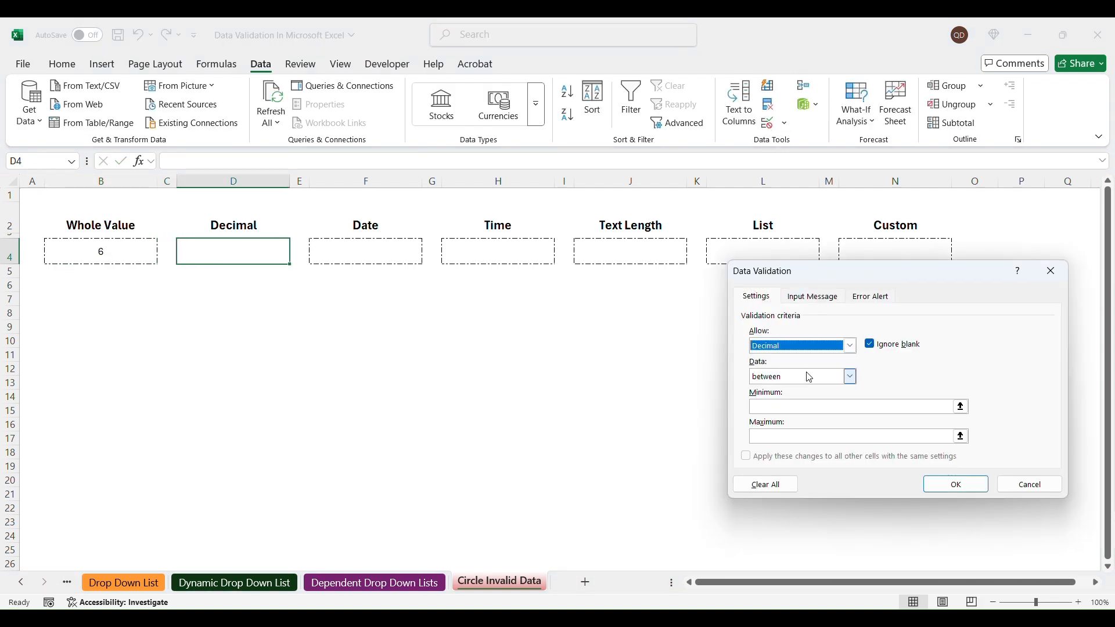
pyautogui.click(823, 410)
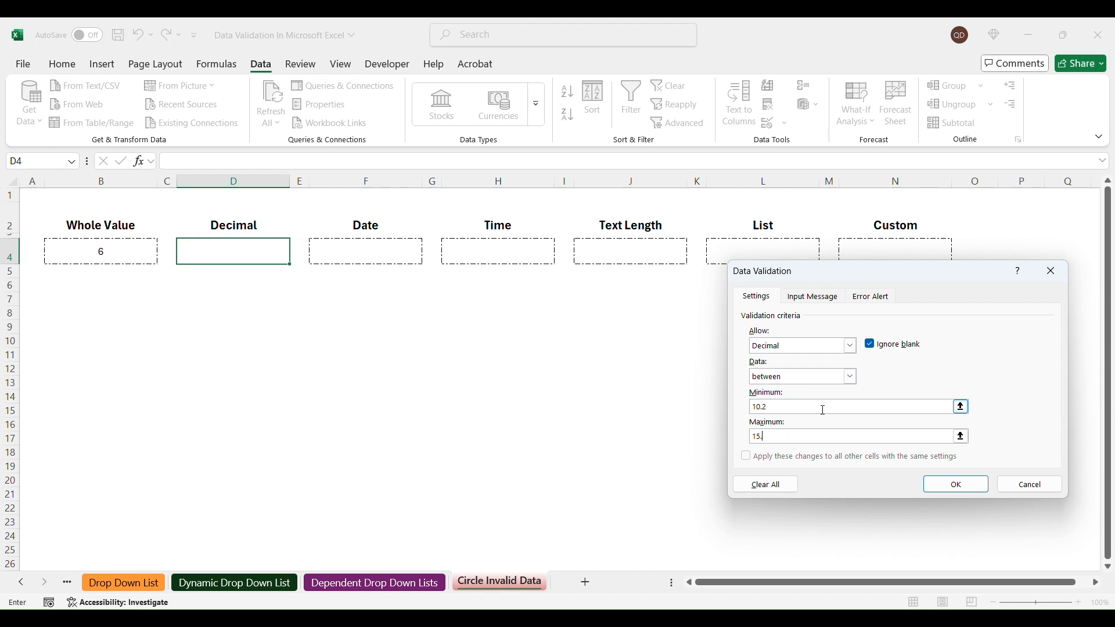
# Step: Give D4 an error alert style that permits invalid entries, and enter 17.9 in the cell despite the rule
pyautogui.click(873, 296)
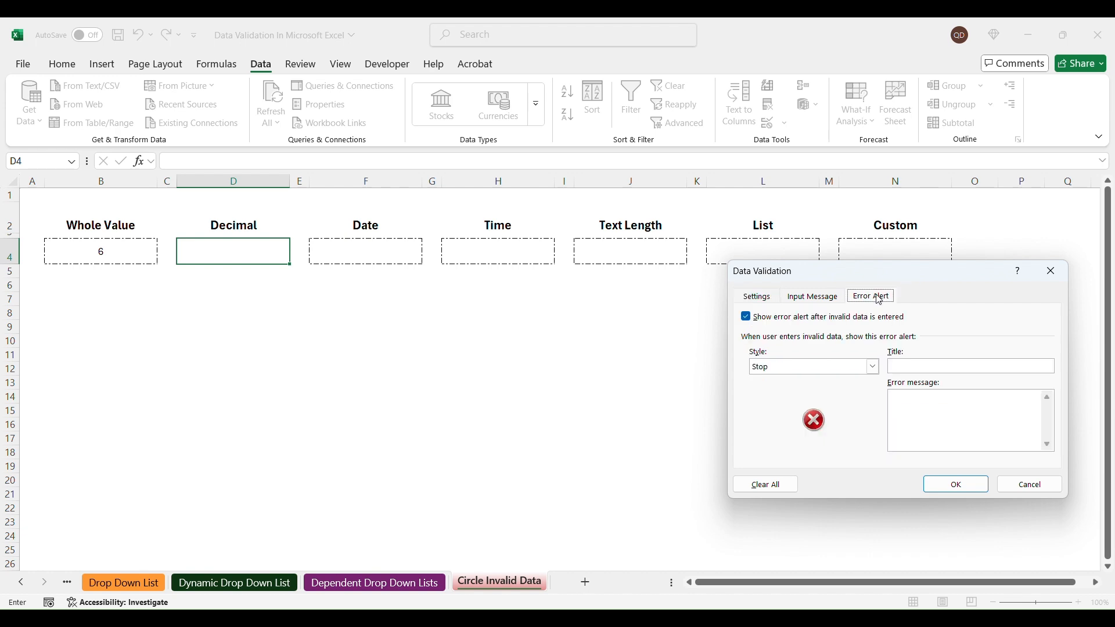
pyautogui.click(786, 368)
pyautogui.click(792, 401)
pyautogui.click(956, 484)
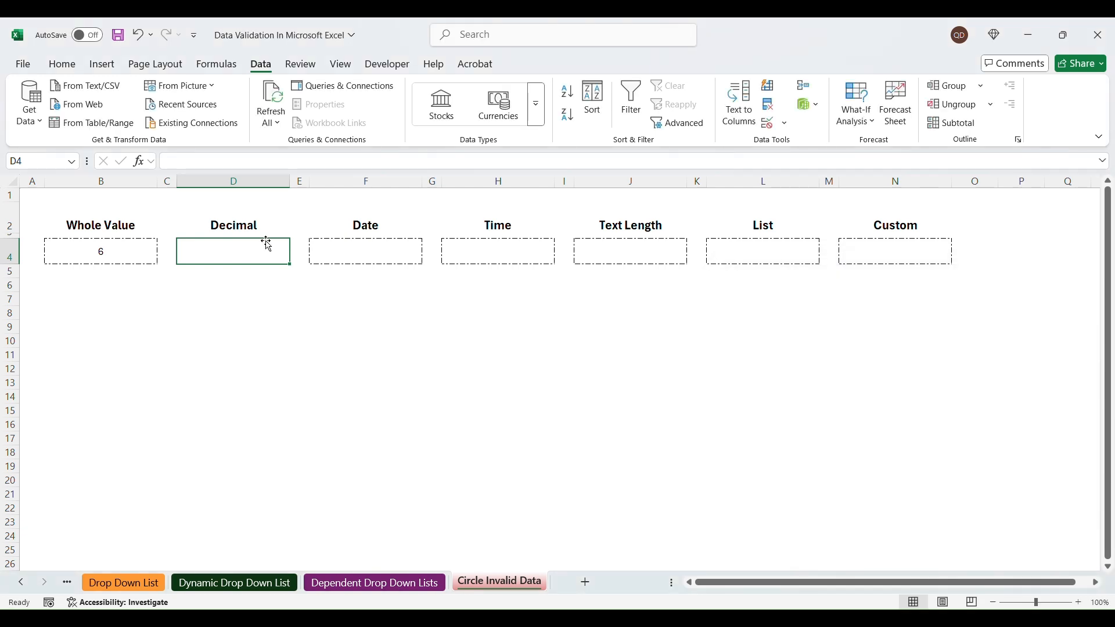
pyautogui.write('17.9')
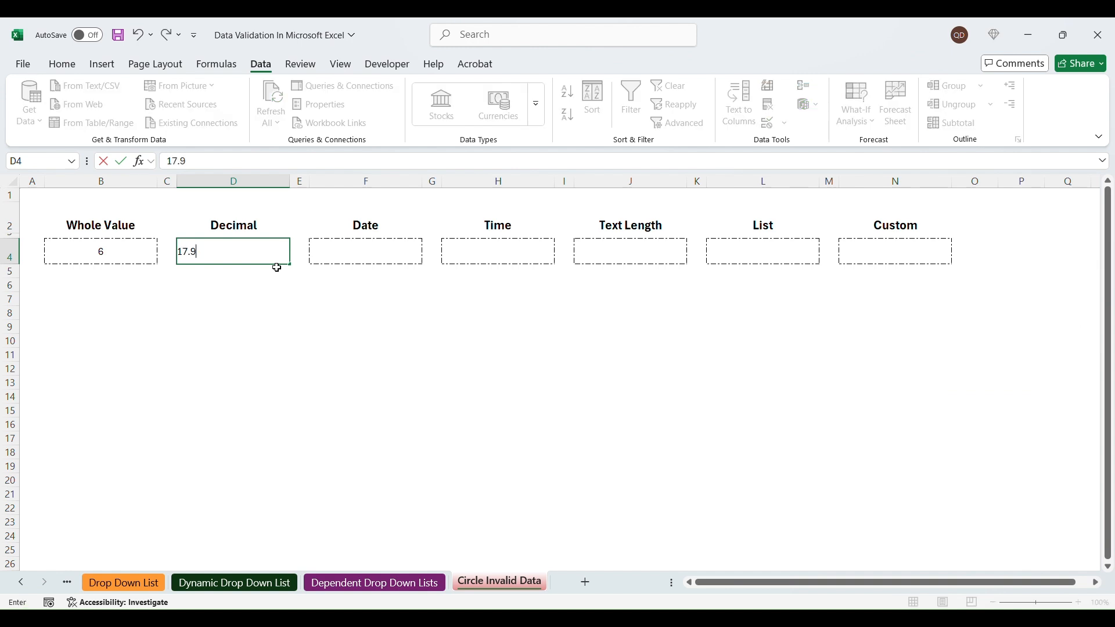
pyautogui.press('Return')
pyautogui.click(491, 364)
# Step: Restrict F4 under the Date heading to dates between 1 mar 2025 and 10 mar 2025 with data validation
pyautogui.click(384, 252)
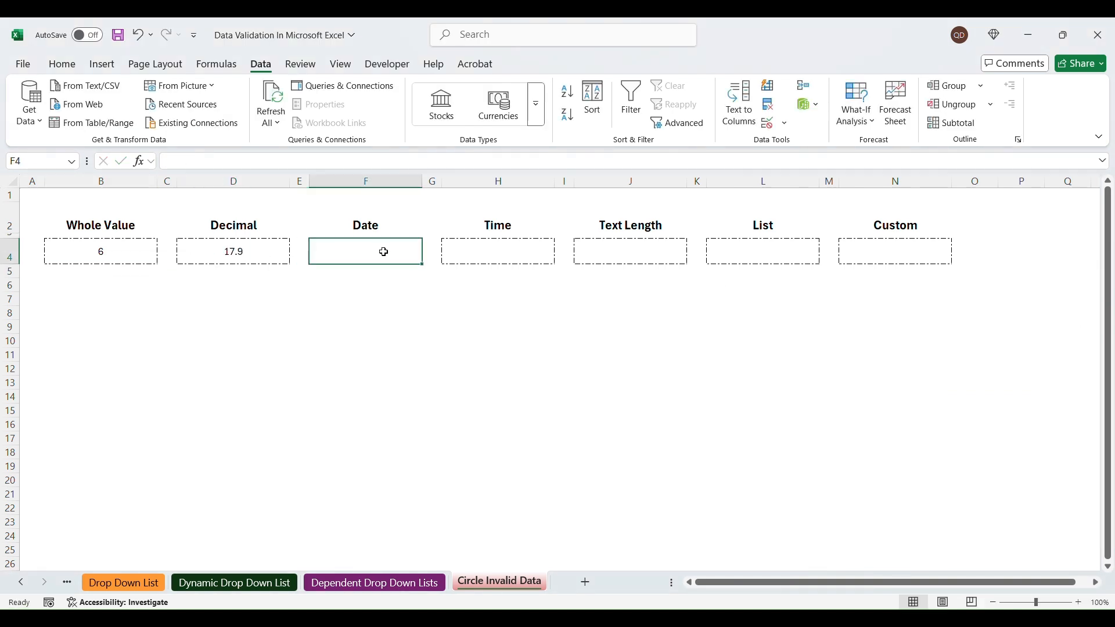
pyautogui.click(769, 123)
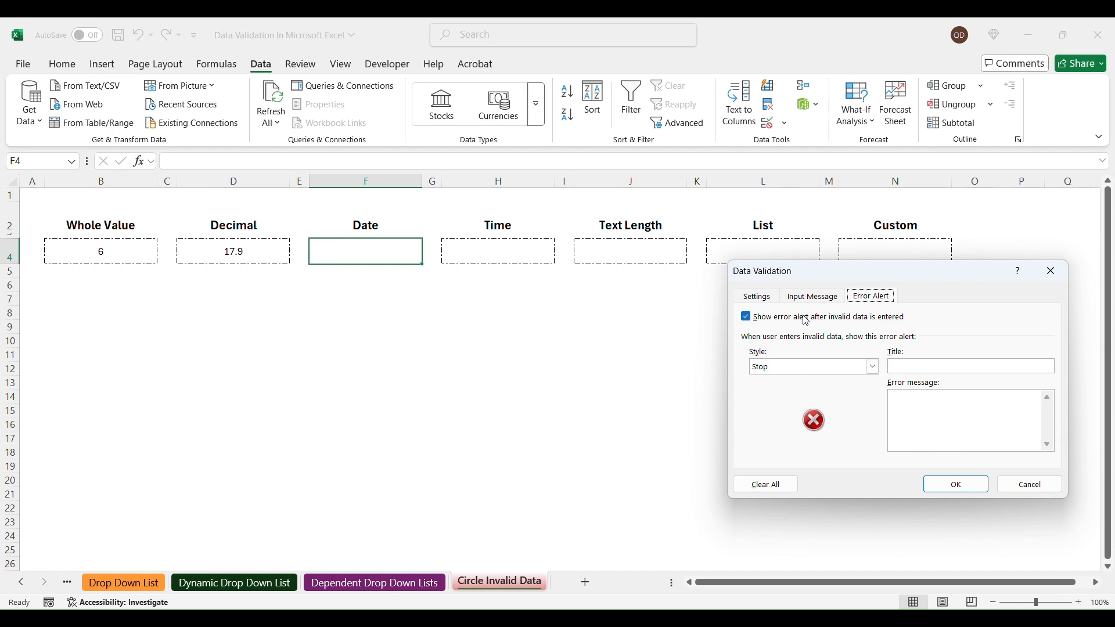
pyautogui.click(765, 299)
pyautogui.click(871, 296)
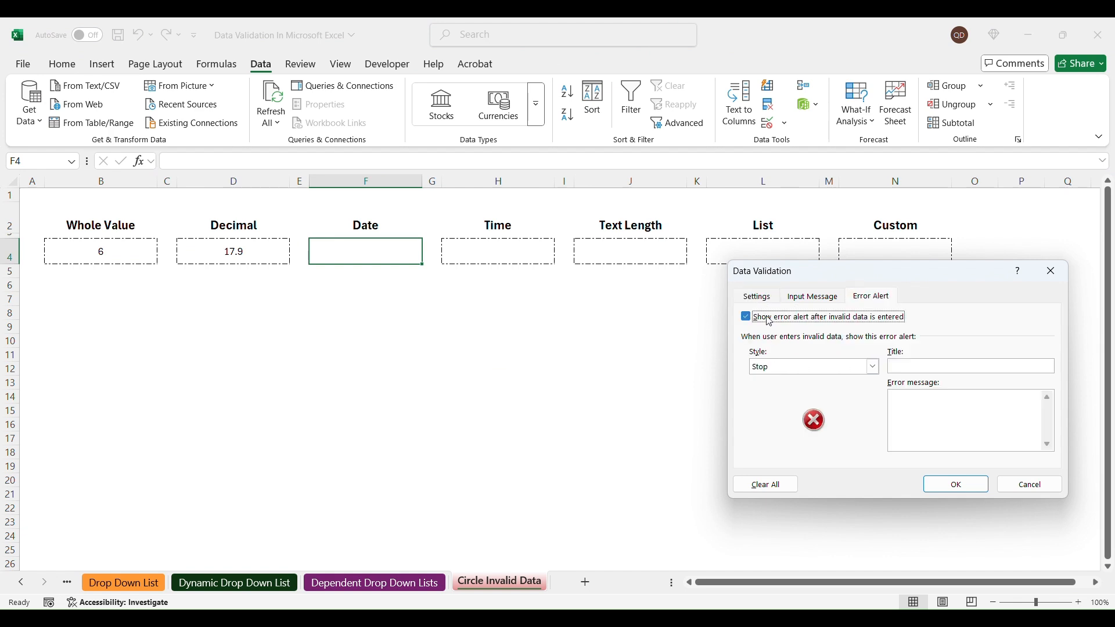
pyautogui.click(757, 297)
pyautogui.click(808, 349)
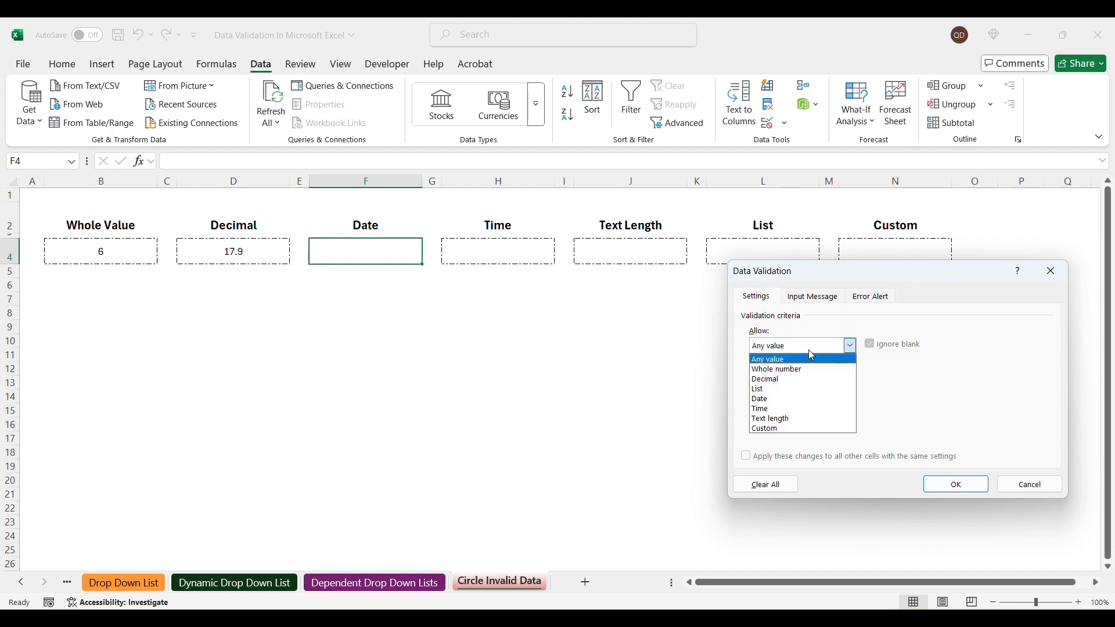
pyautogui.click(802, 399)
pyautogui.click(806, 404)
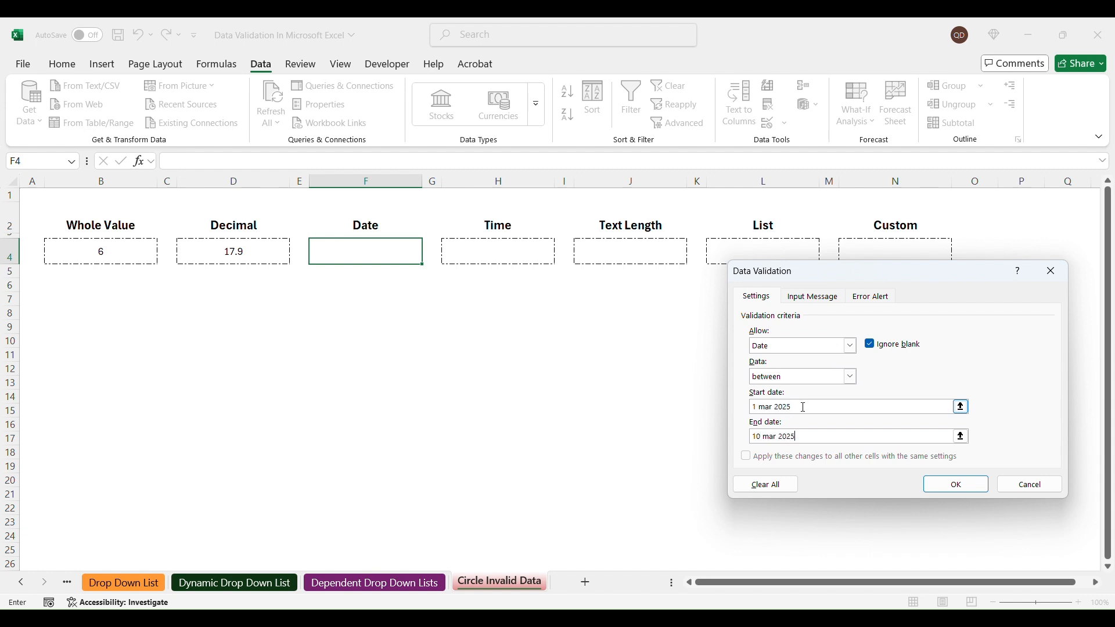
pyautogui.press('Return')
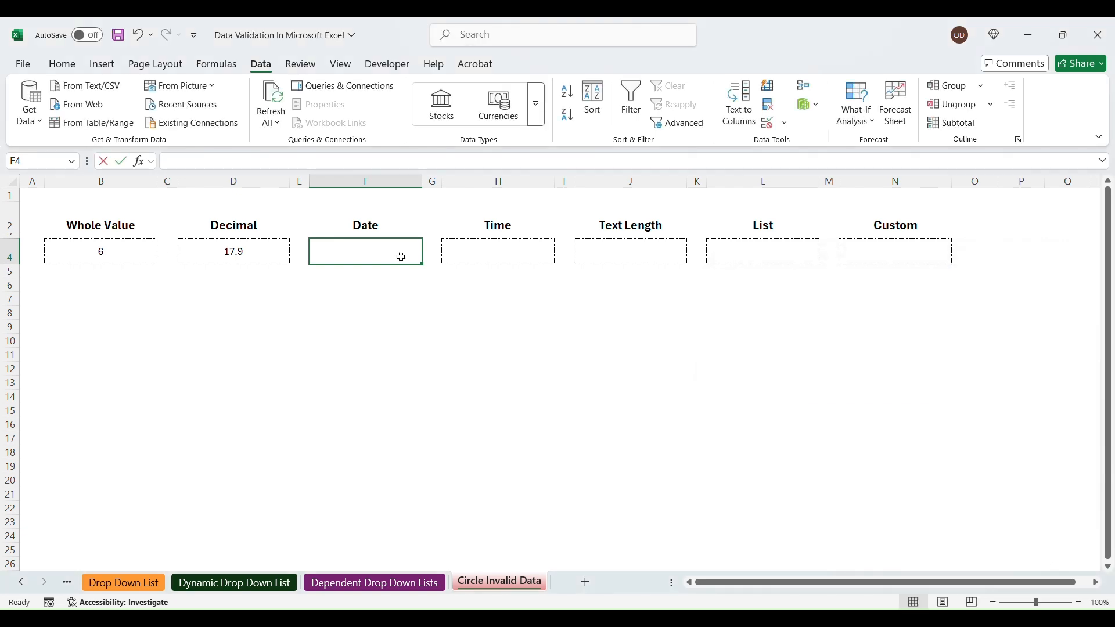
# Step: Enter 7 march 2025 in F4
pyautogui.write('7 march 2')
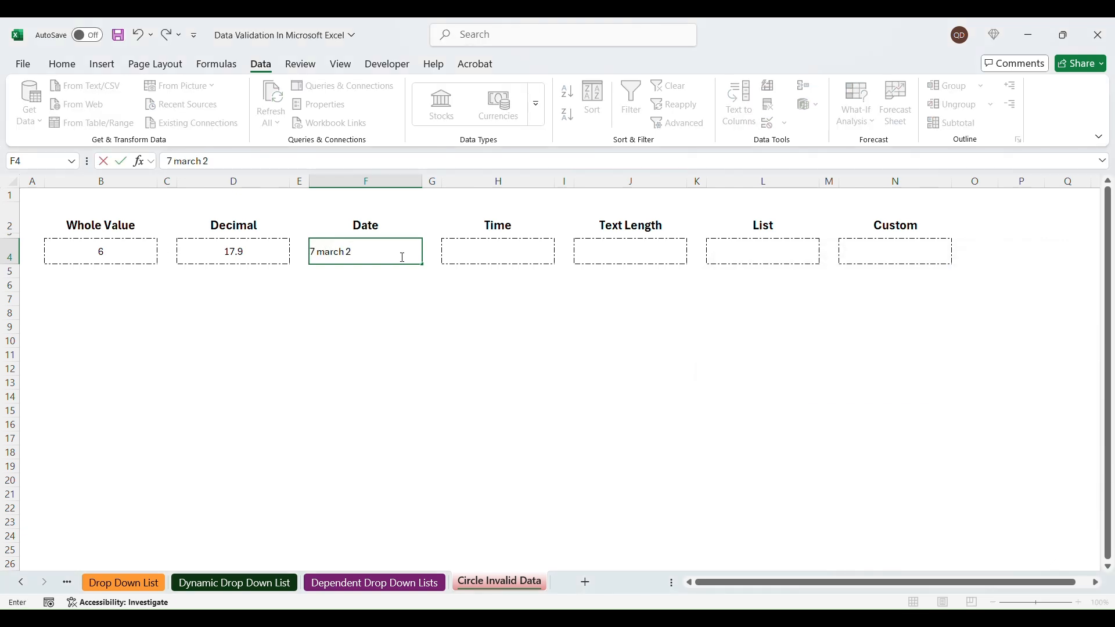
pyautogui.write('025')
pyautogui.press('Tab')
# Step: Restrict H4 under the Time heading to times within a range, with a start time of 07:00 and an end time
pyautogui.press('Tab')
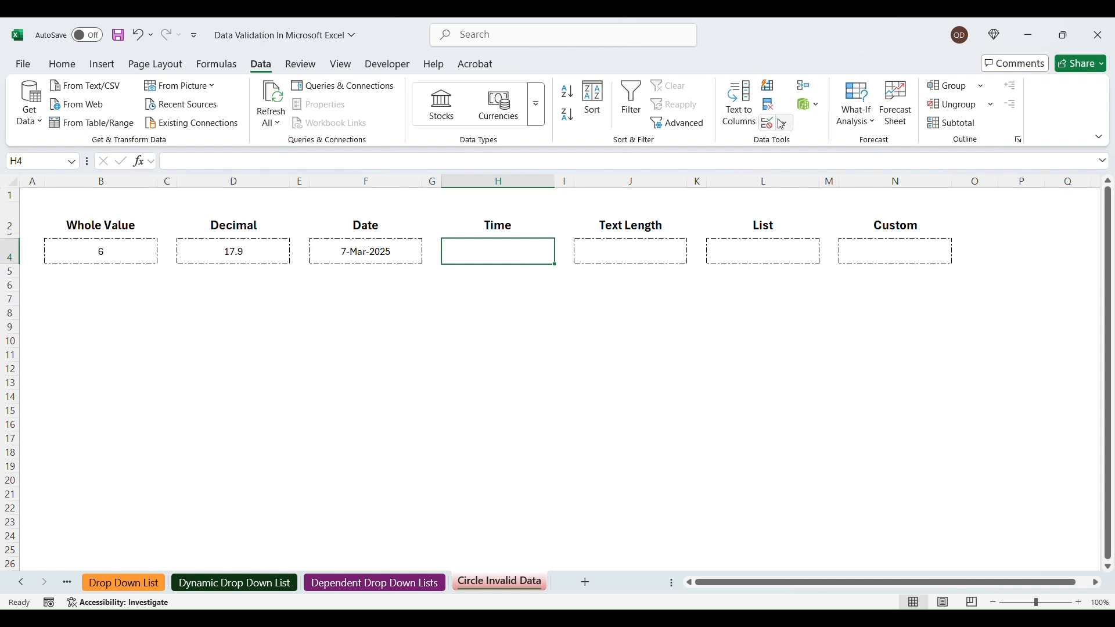
pyautogui.click(770, 123)
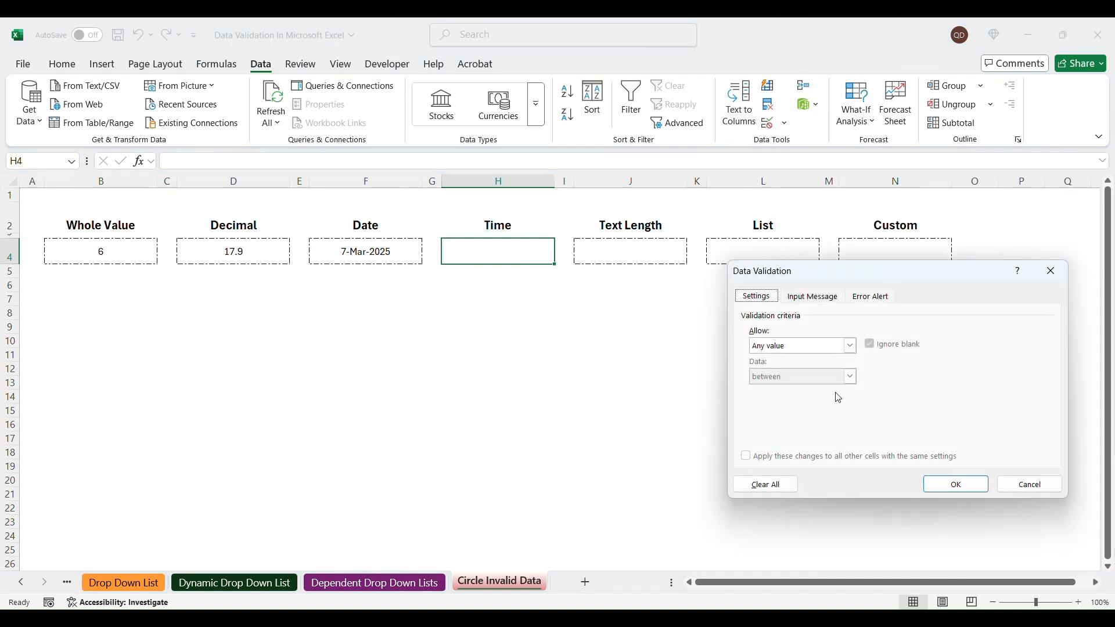
pyautogui.click(801, 344)
pyautogui.click(808, 407)
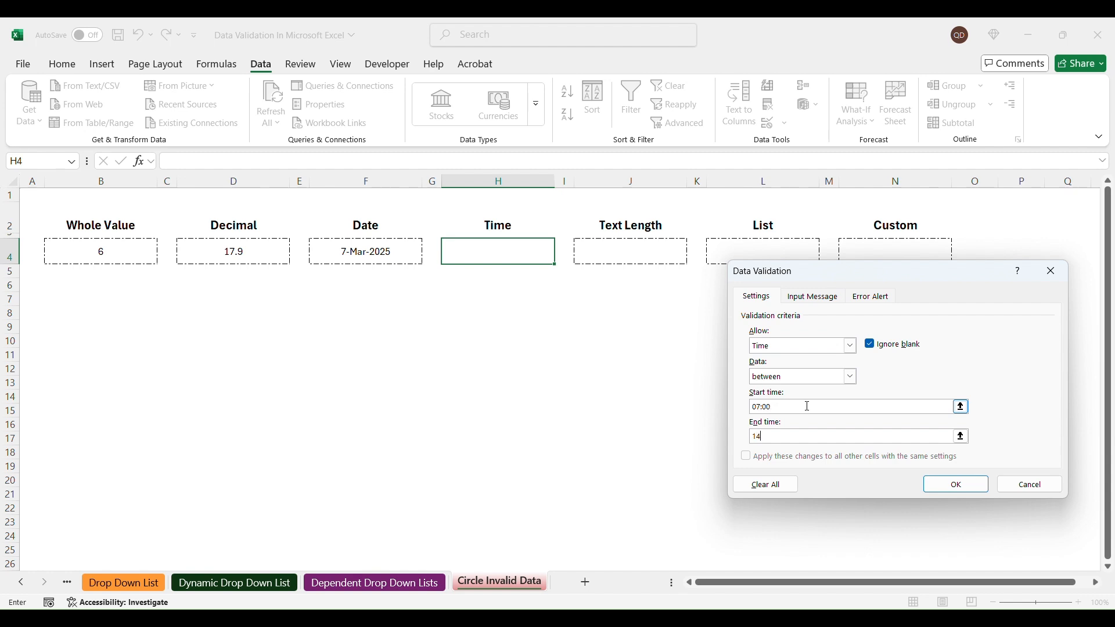
pyautogui.press('Return')
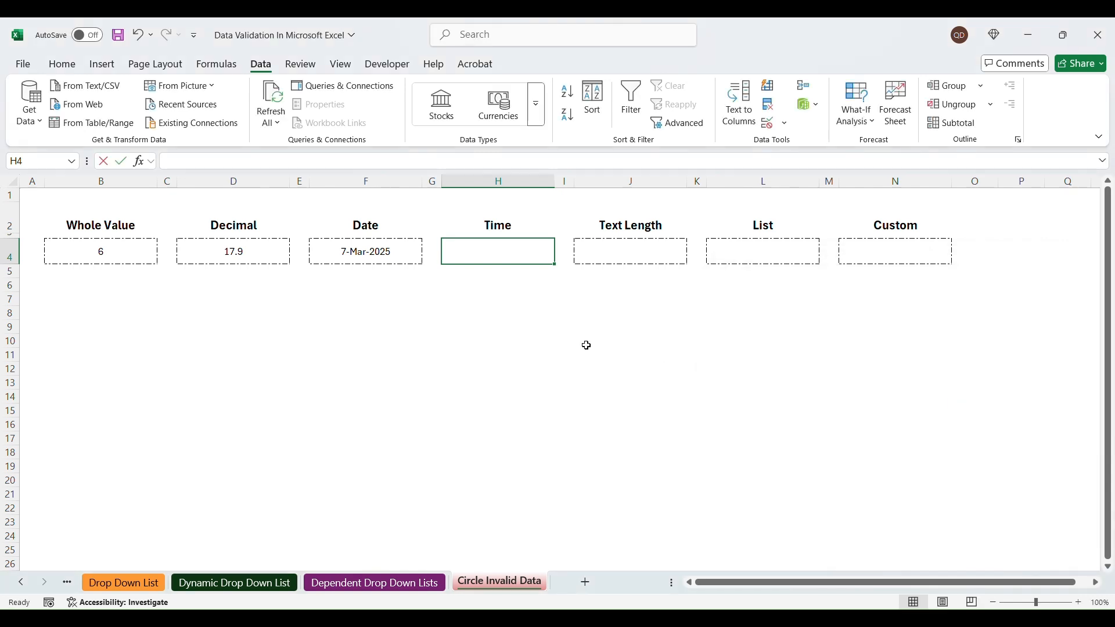
# Step: Try to enter 15:00 in H4 and abandon the entry
pyautogui.write('15:00')
pyautogui.press('Return')
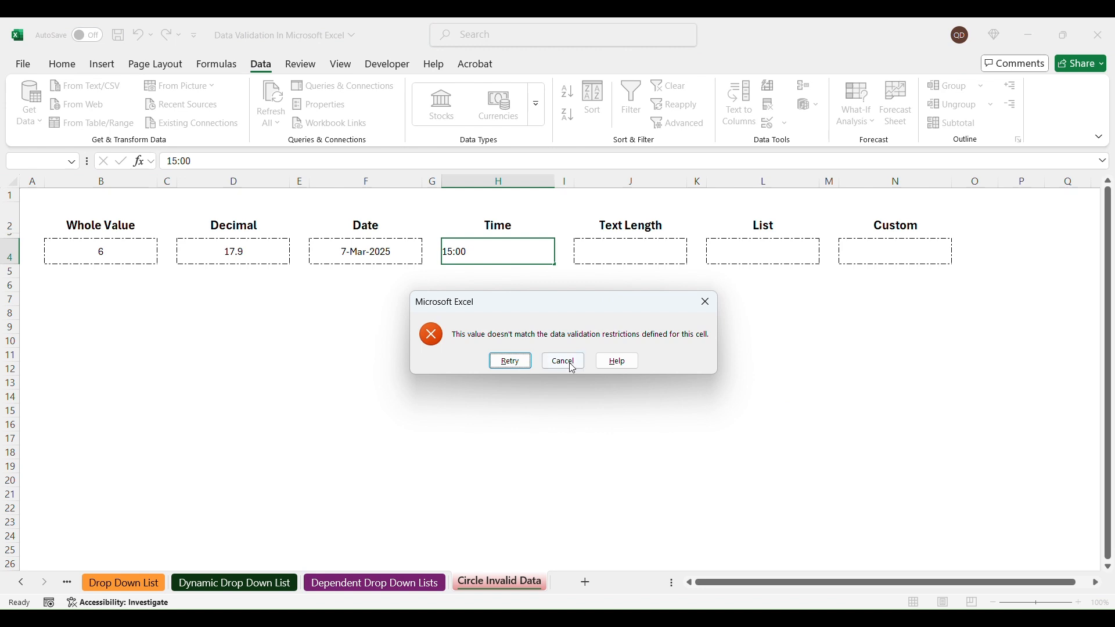
pyautogui.click(561, 360)
# Step: Set the error alert style of H4's data validation to Information
pyautogui.click(785, 126)
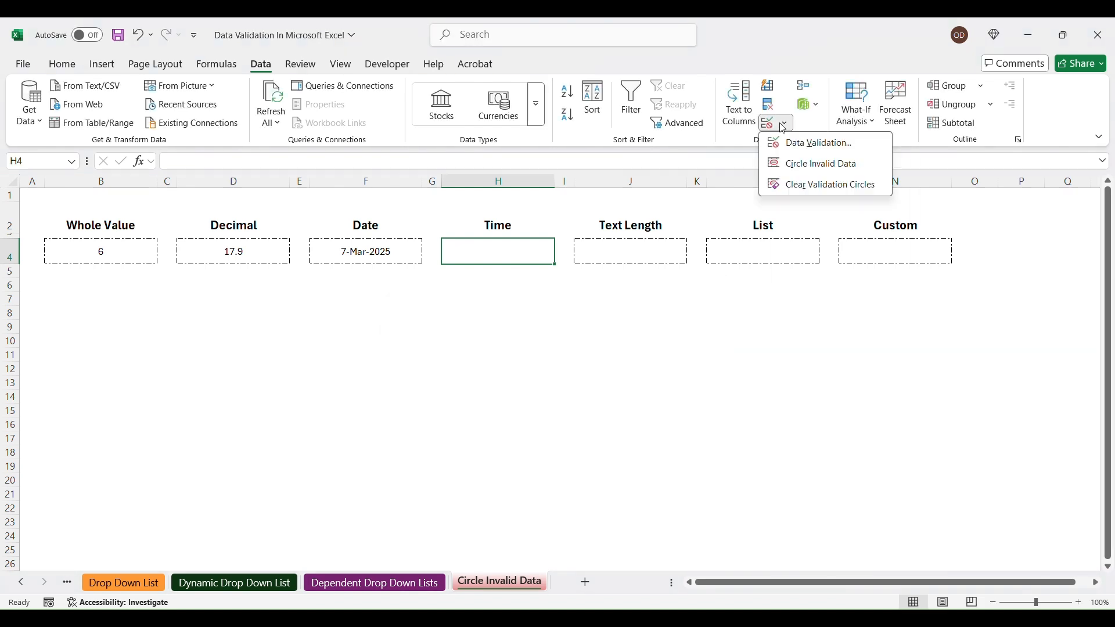
pyautogui.click(812, 143)
pyautogui.click(865, 297)
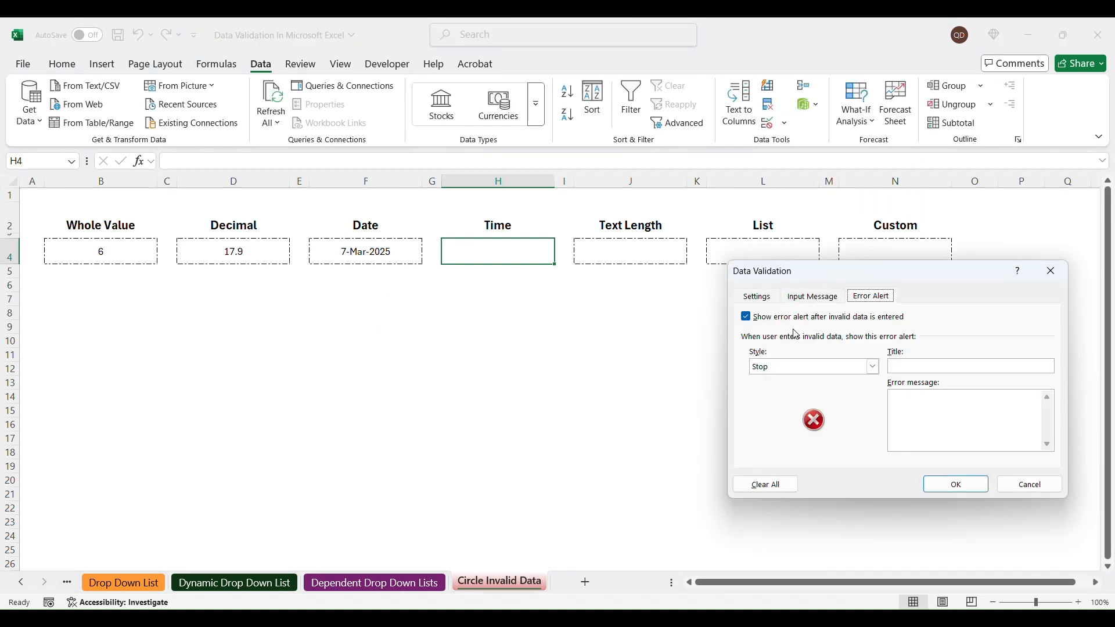
pyautogui.click(817, 366)
pyautogui.click(772, 400)
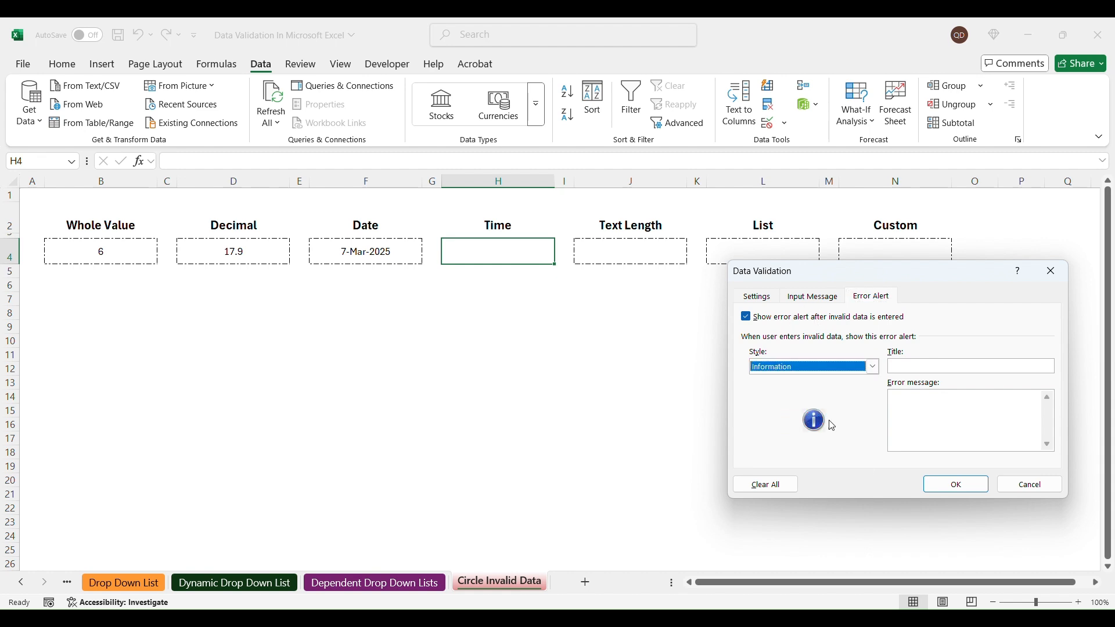
pyautogui.click(929, 482)
# Step: Enter 15:00 in H4 and accept the value despite the validation rule
pyautogui.write('15:0')
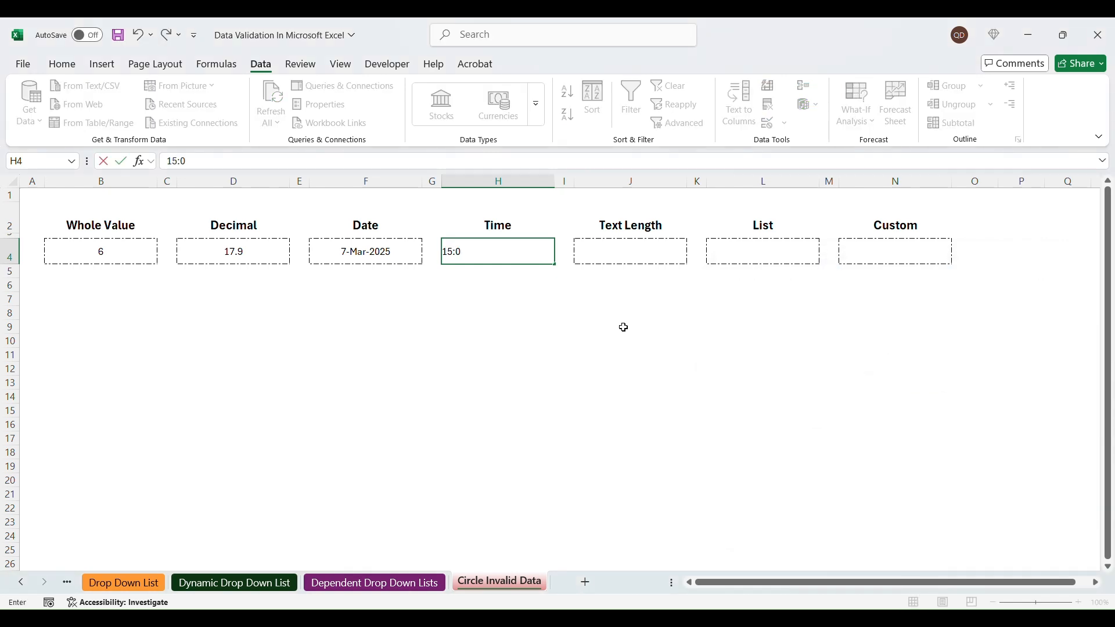
pyautogui.write('0')
pyautogui.press('Return')
pyautogui.click(507, 361)
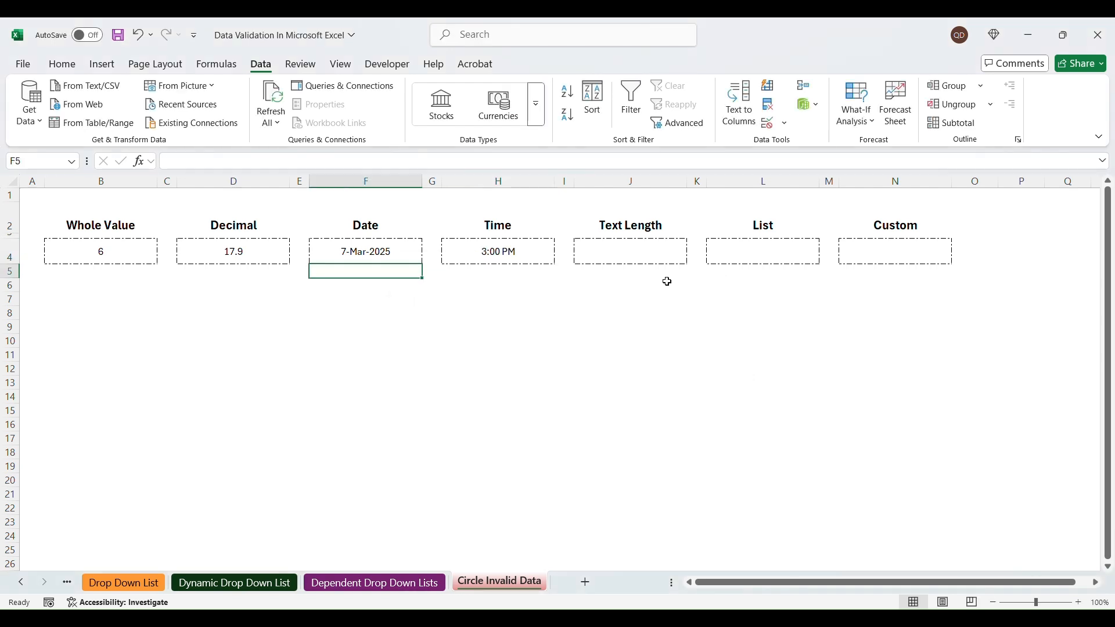
pyautogui.click(649, 264)
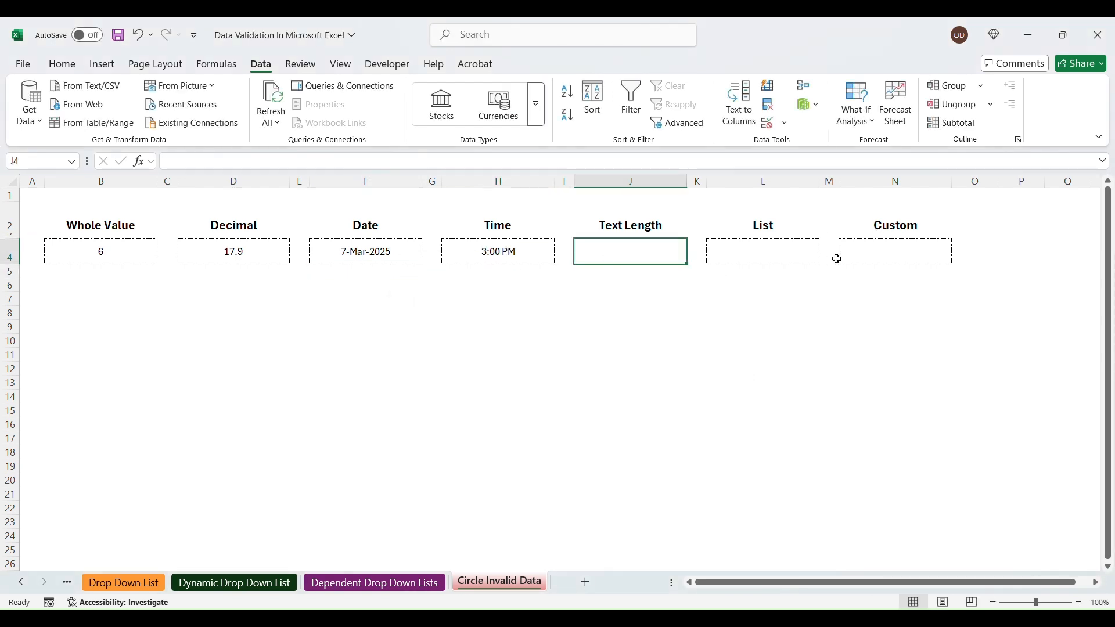
pyautogui.click(498, 247)
pyautogui.moveTo(110, 252); pyautogui.dragTo(909, 392)
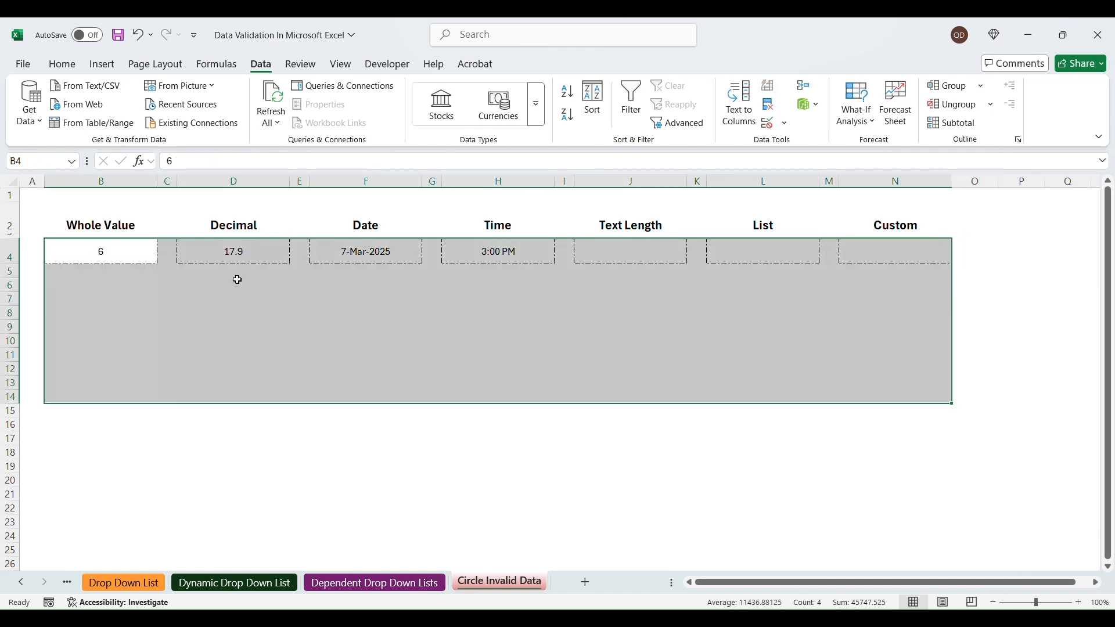
pyautogui.click(119, 254)
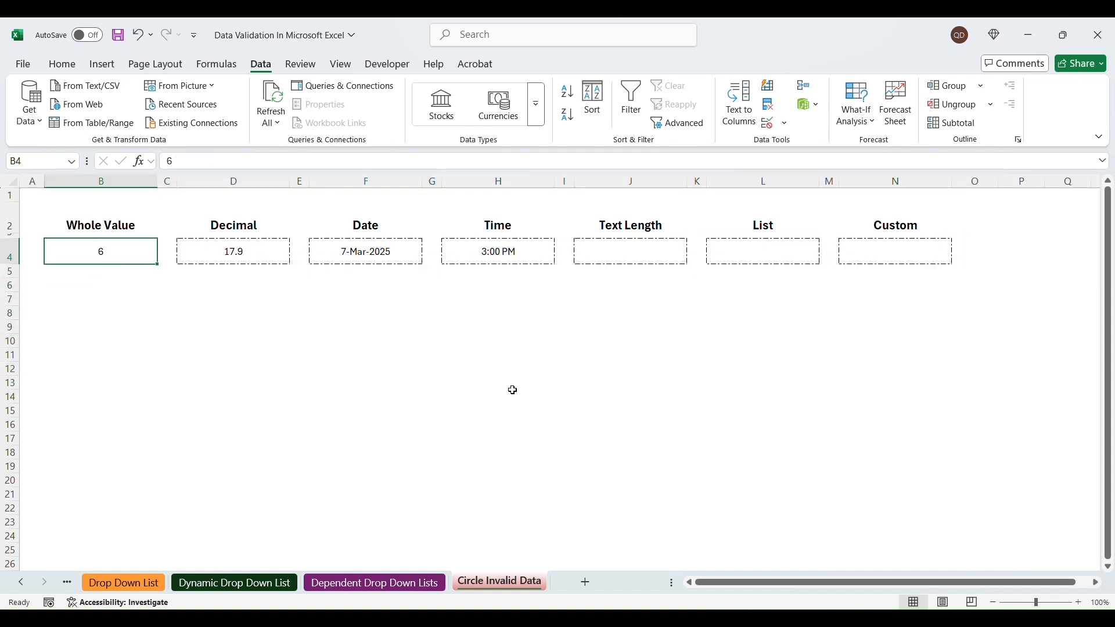
# Step: Circle the invalid data on the sheet and check the values in H4, B4 and D4
pyautogui.click(785, 123)
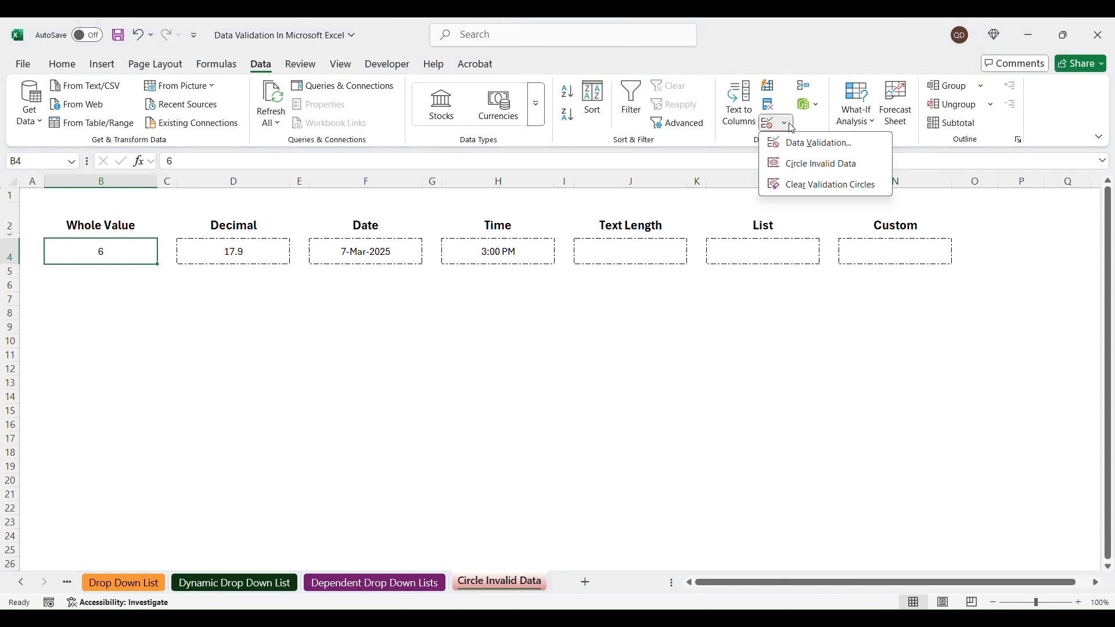
pyautogui.click(841, 165)
pyautogui.click(511, 242)
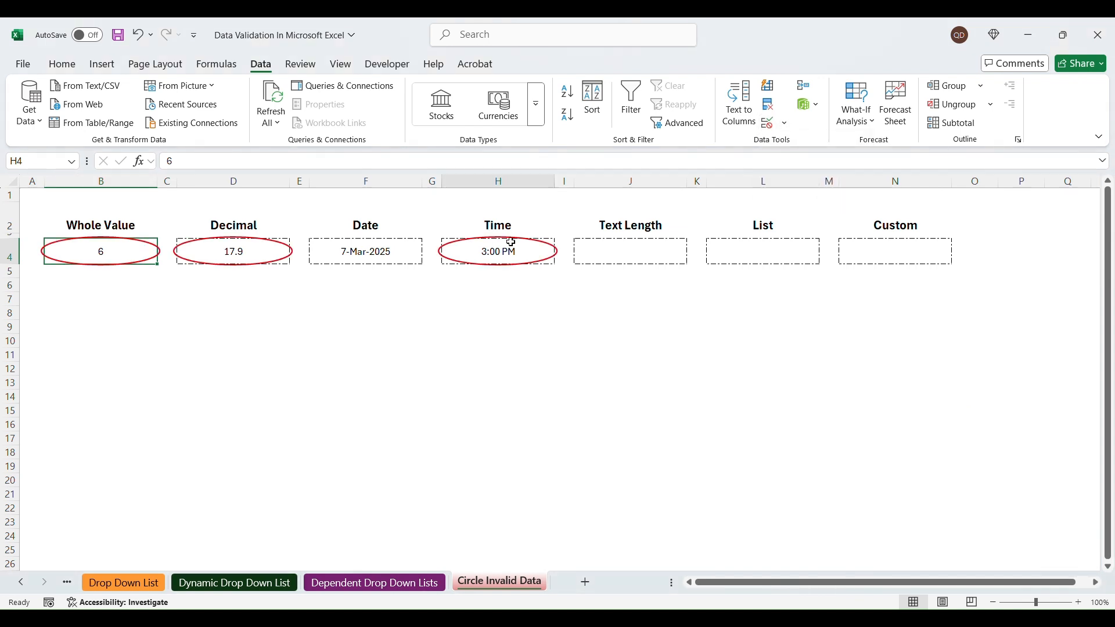
pyautogui.click(99, 242)
pyautogui.click(237, 254)
pyautogui.doubleClick(467, 257)
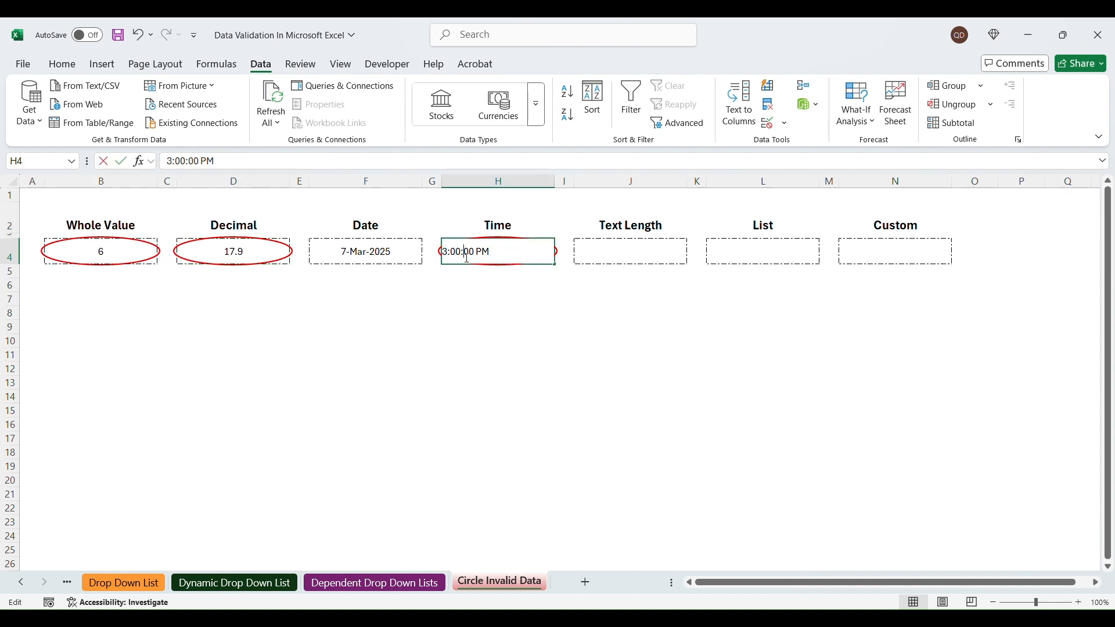
pyautogui.press('Escape')
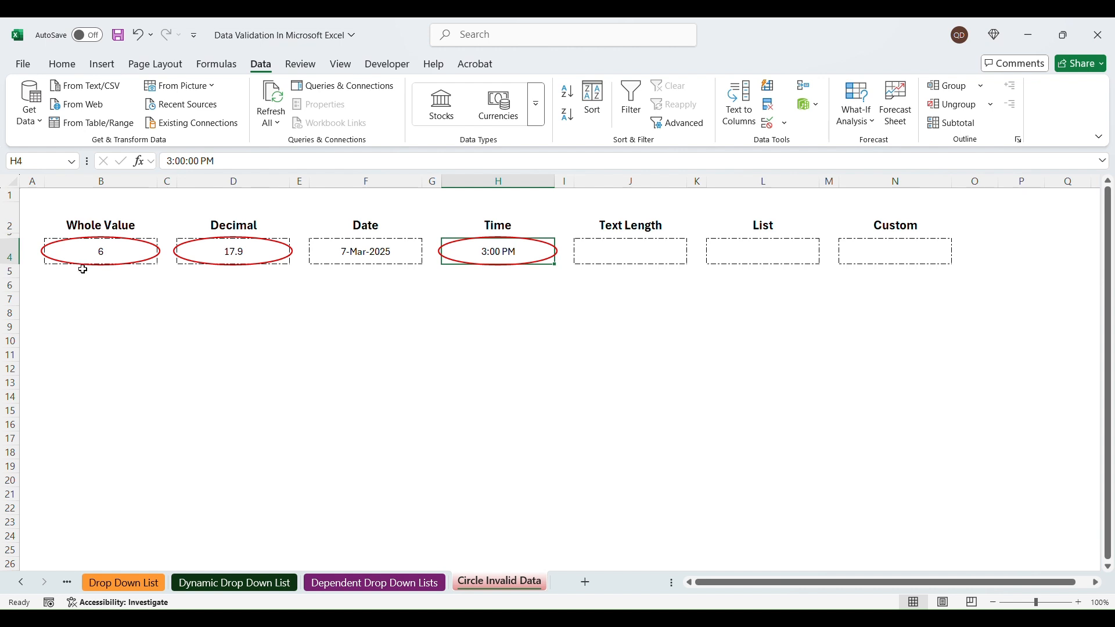
# Step: Replace the circled values with valid ones: 5 in B4, 15 in D4 and 14:00 in H4
pyautogui.click(99, 251)
pyautogui.write('5')
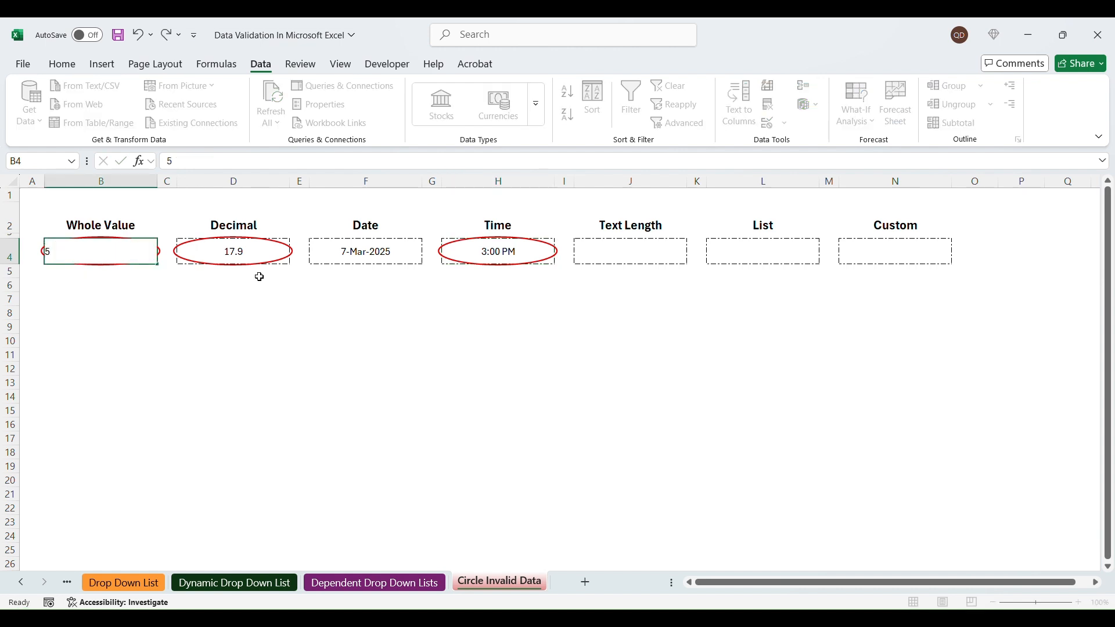
pyautogui.press('Return')
pyautogui.click(262, 248)
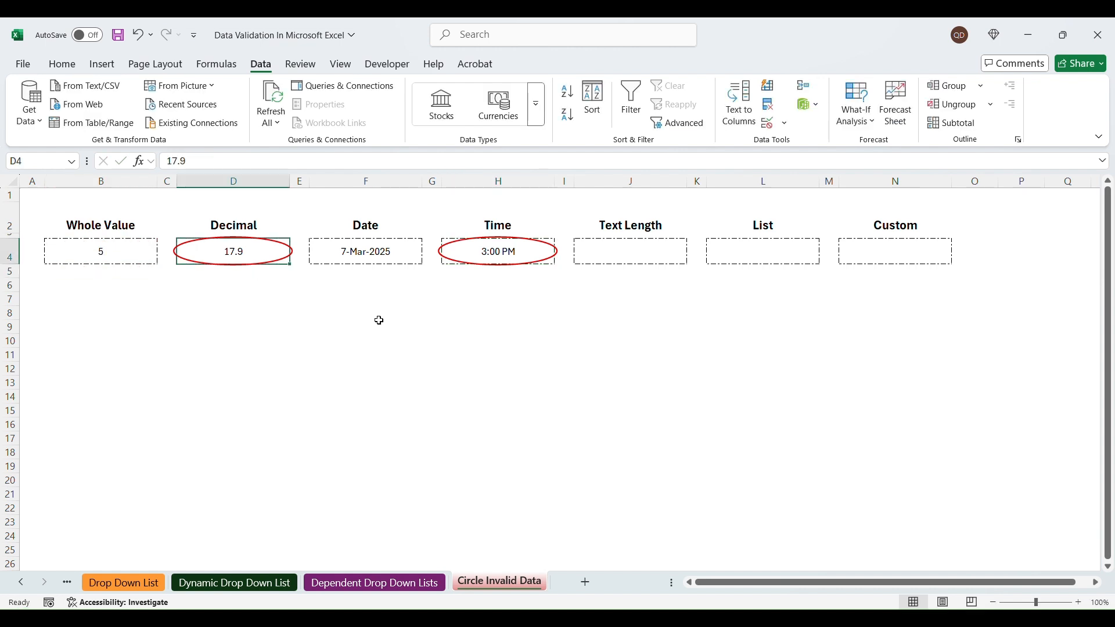
pyautogui.write('15')
pyautogui.press('Return')
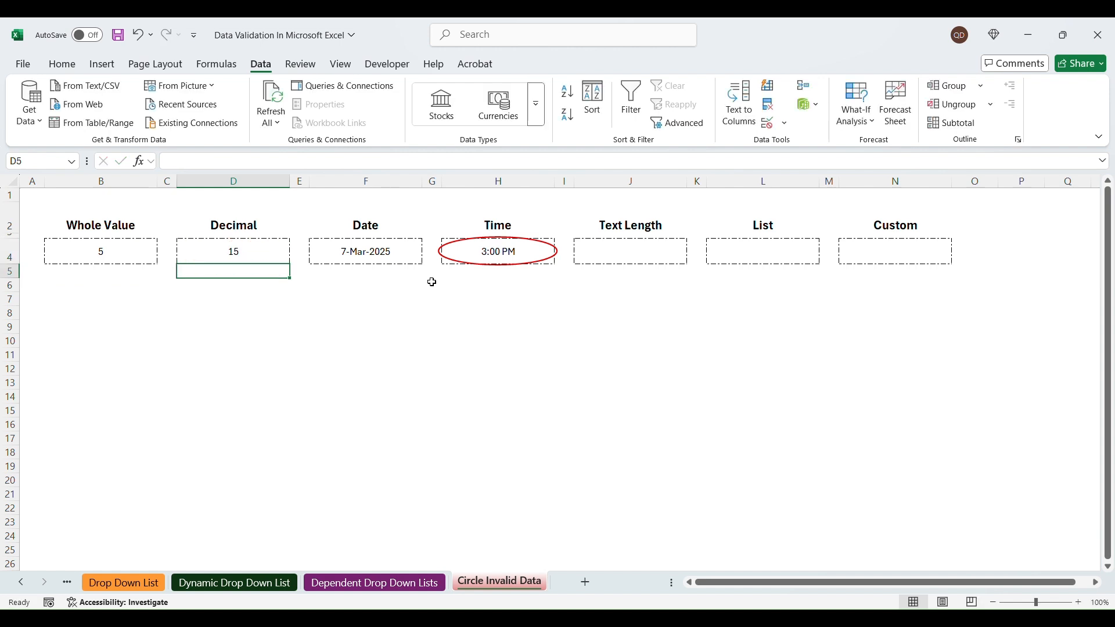
pyautogui.click(503, 248)
pyautogui.write('14:00')
pyautogui.press('Return')
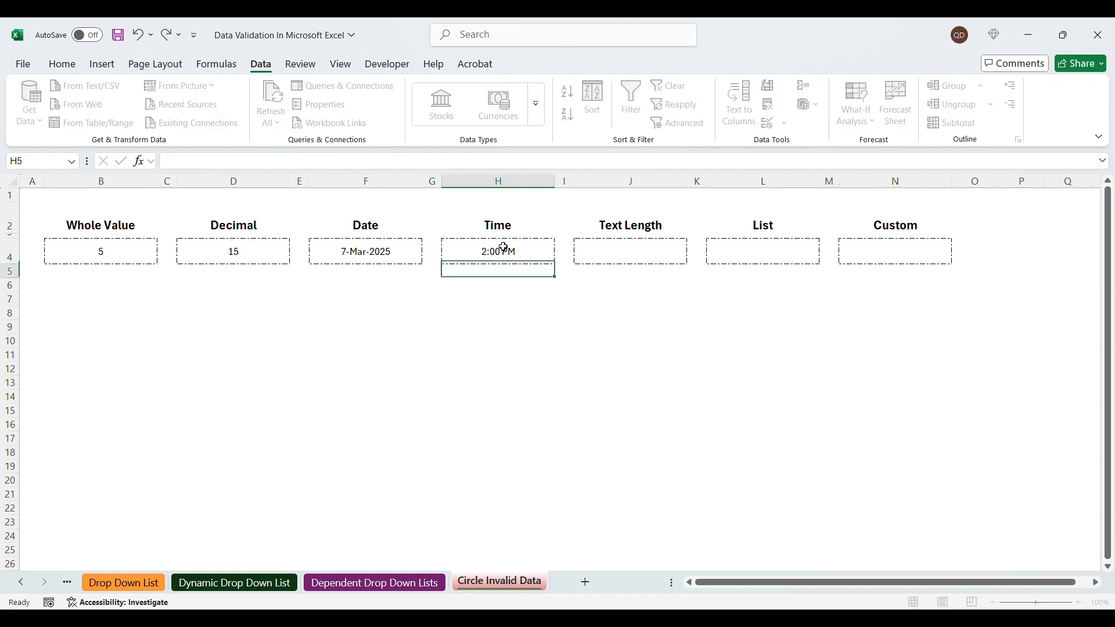
# Step: Change H4 back to the out-of-range time 15:00 and accept it despite the alert
pyautogui.click(506, 248)
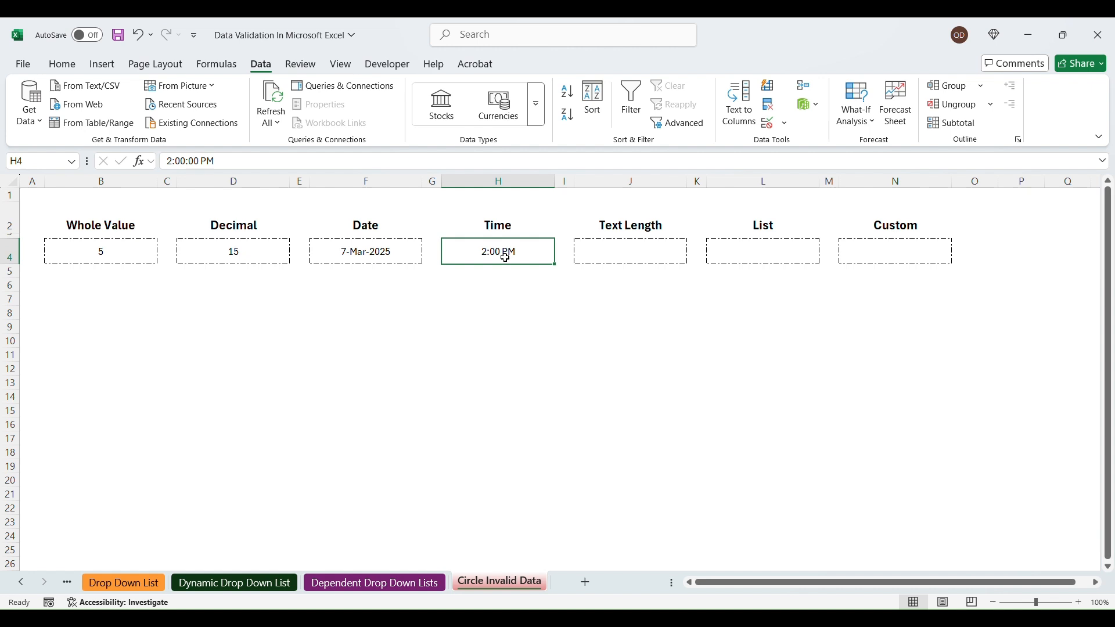
pyautogui.write('15:00')
pyautogui.press('Return')
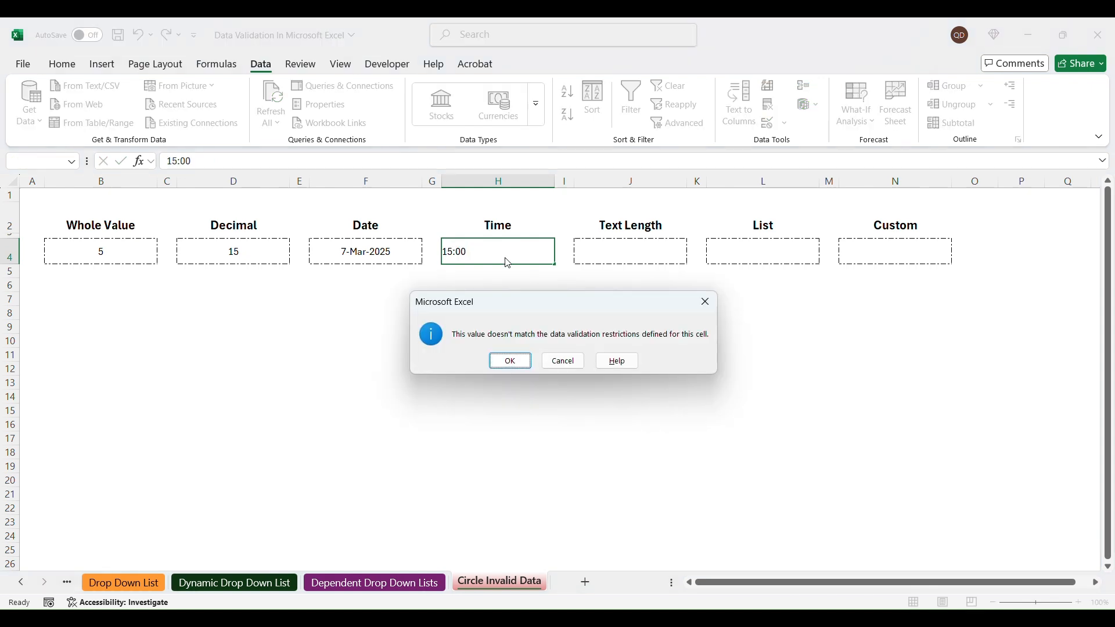
pyautogui.click(510, 361)
# Step: Circle the invalid data on the sheet again
pyautogui.click(607, 325)
pyautogui.click(786, 123)
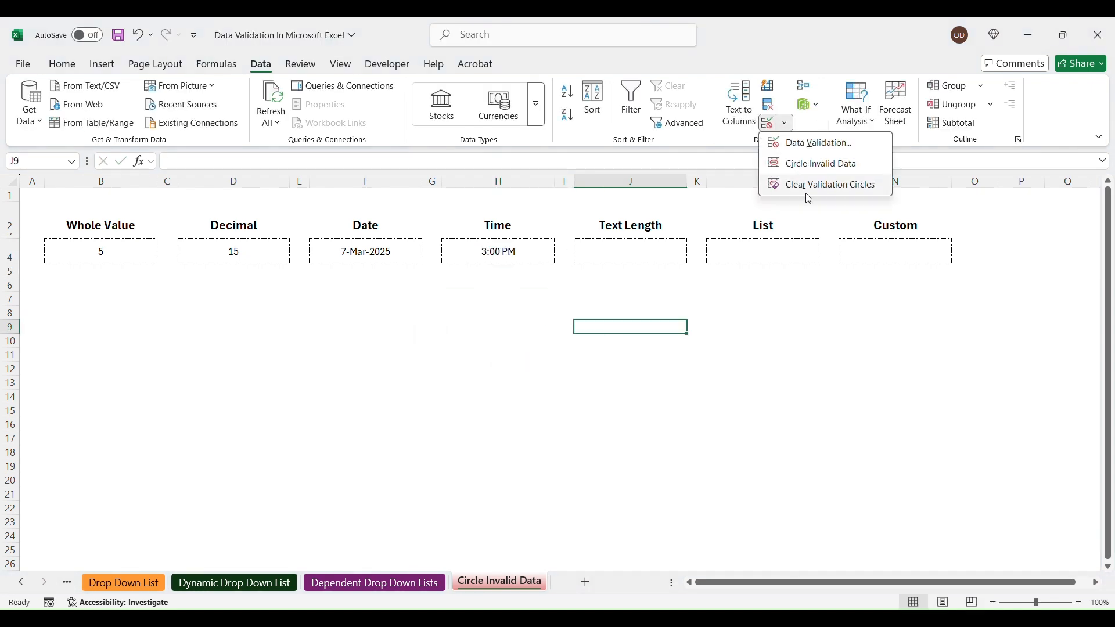
pyautogui.click(820, 167)
pyautogui.click(534, 365)
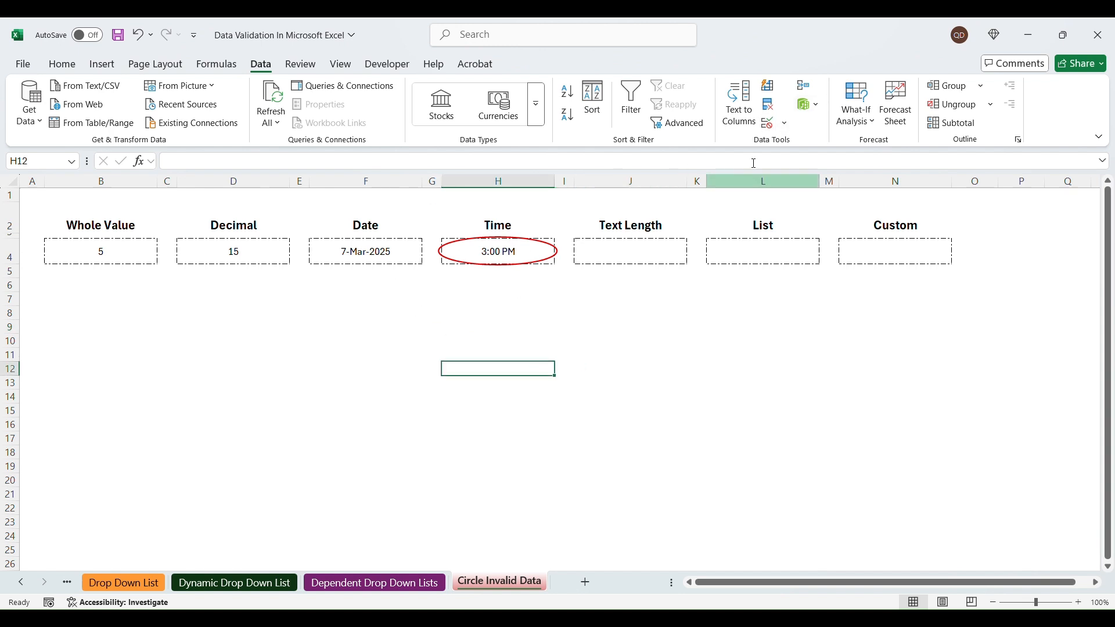
# Step: Clear the validation circles from the sheet and select B4
pyautogui.click(790, 121)
pyautogui.click(835, 186)
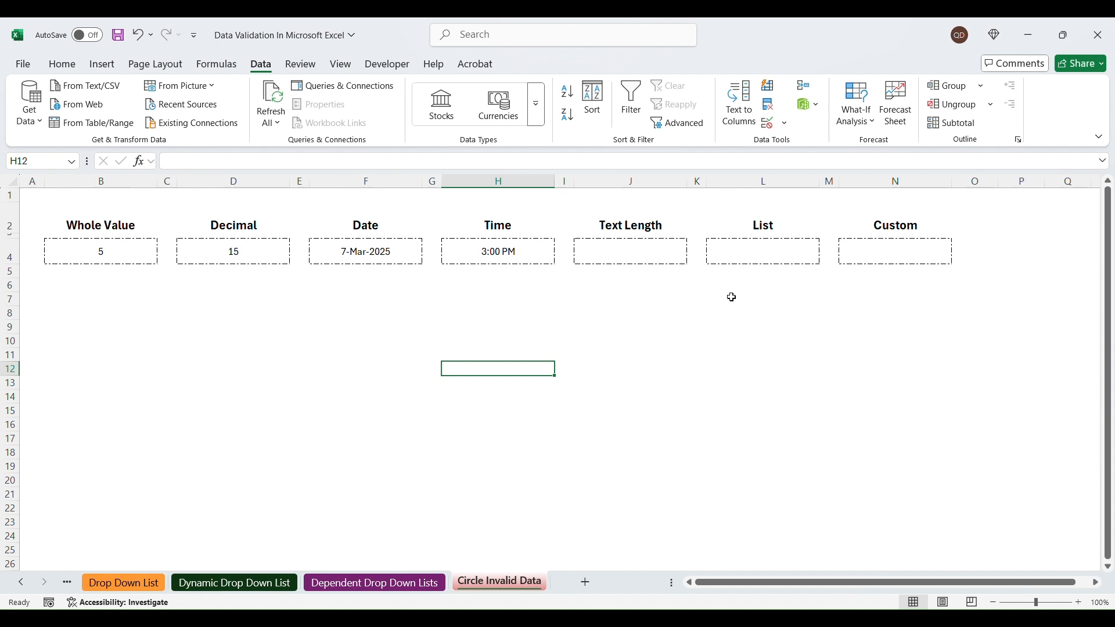
pyautogui.click(491, 262)
pyautogui.click(151, 252)
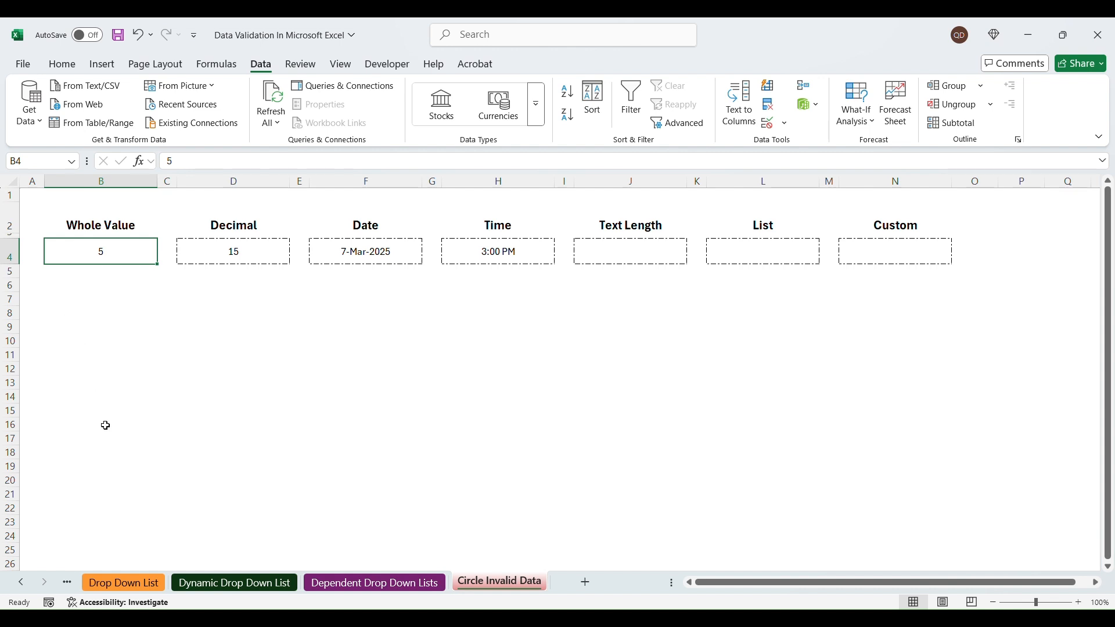
# Step: Return to the Introduction to Data Validation sheet at the start of the workbook and select cell A1
pyautogui.click(20, 584)
pyautogui.click(20, 585)
pyautogui.click(20, 585)
pyautogui.click(19, 585)
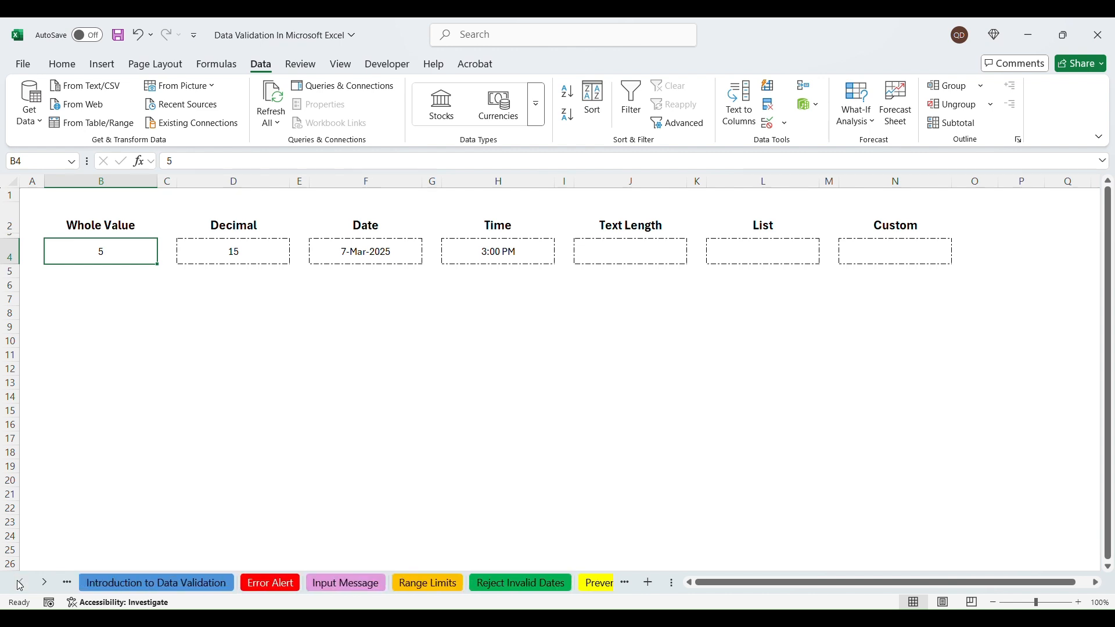
pyautogui.click(116, 583)
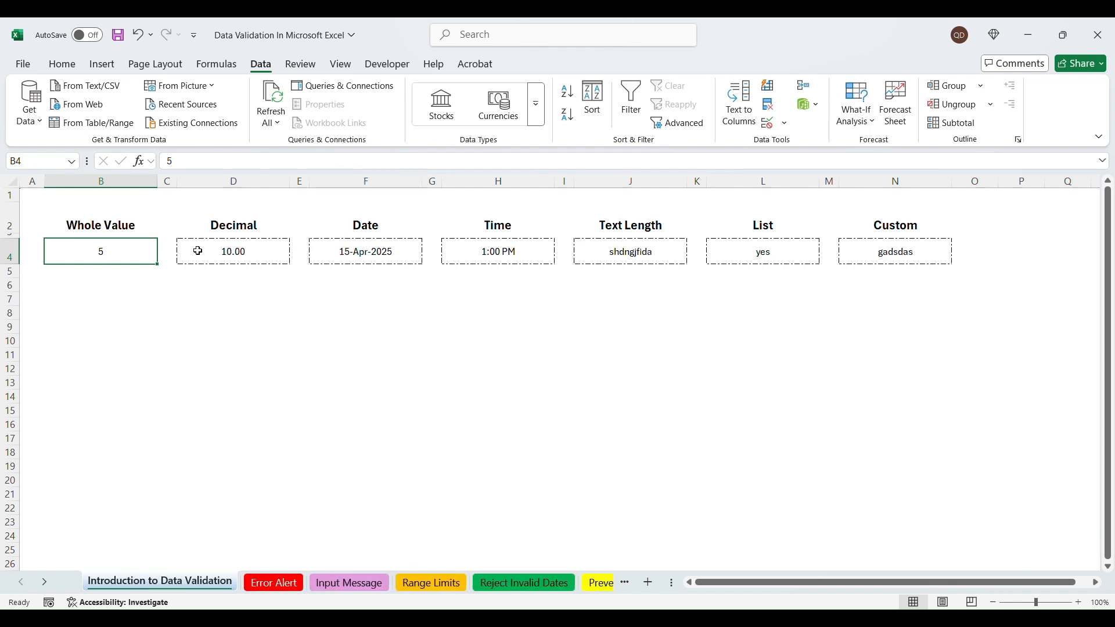
pyautogui.click(34, 198)
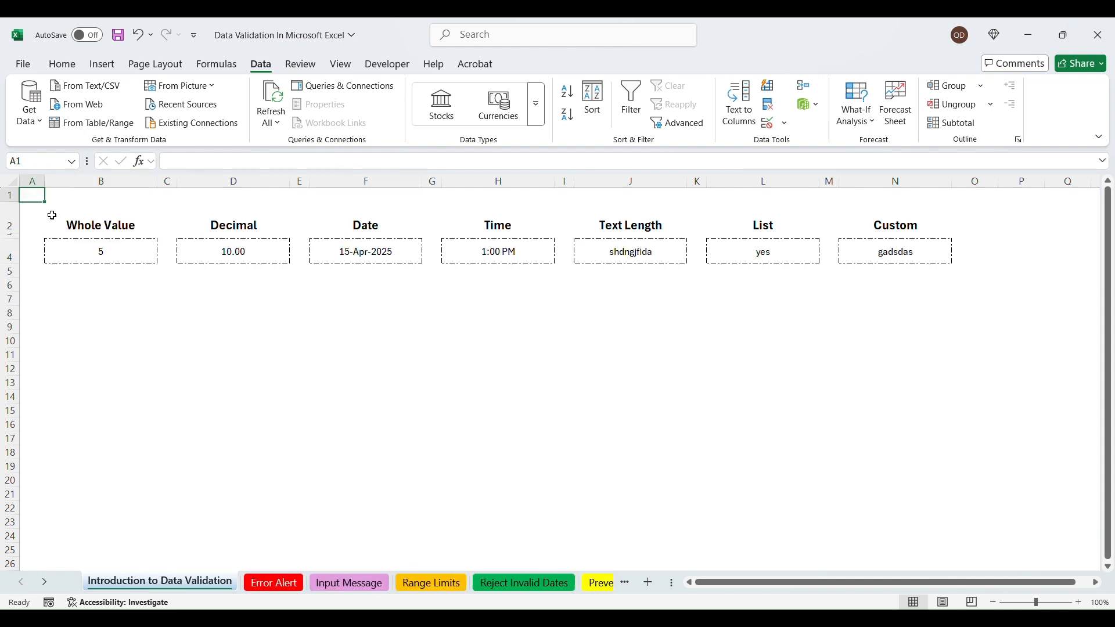